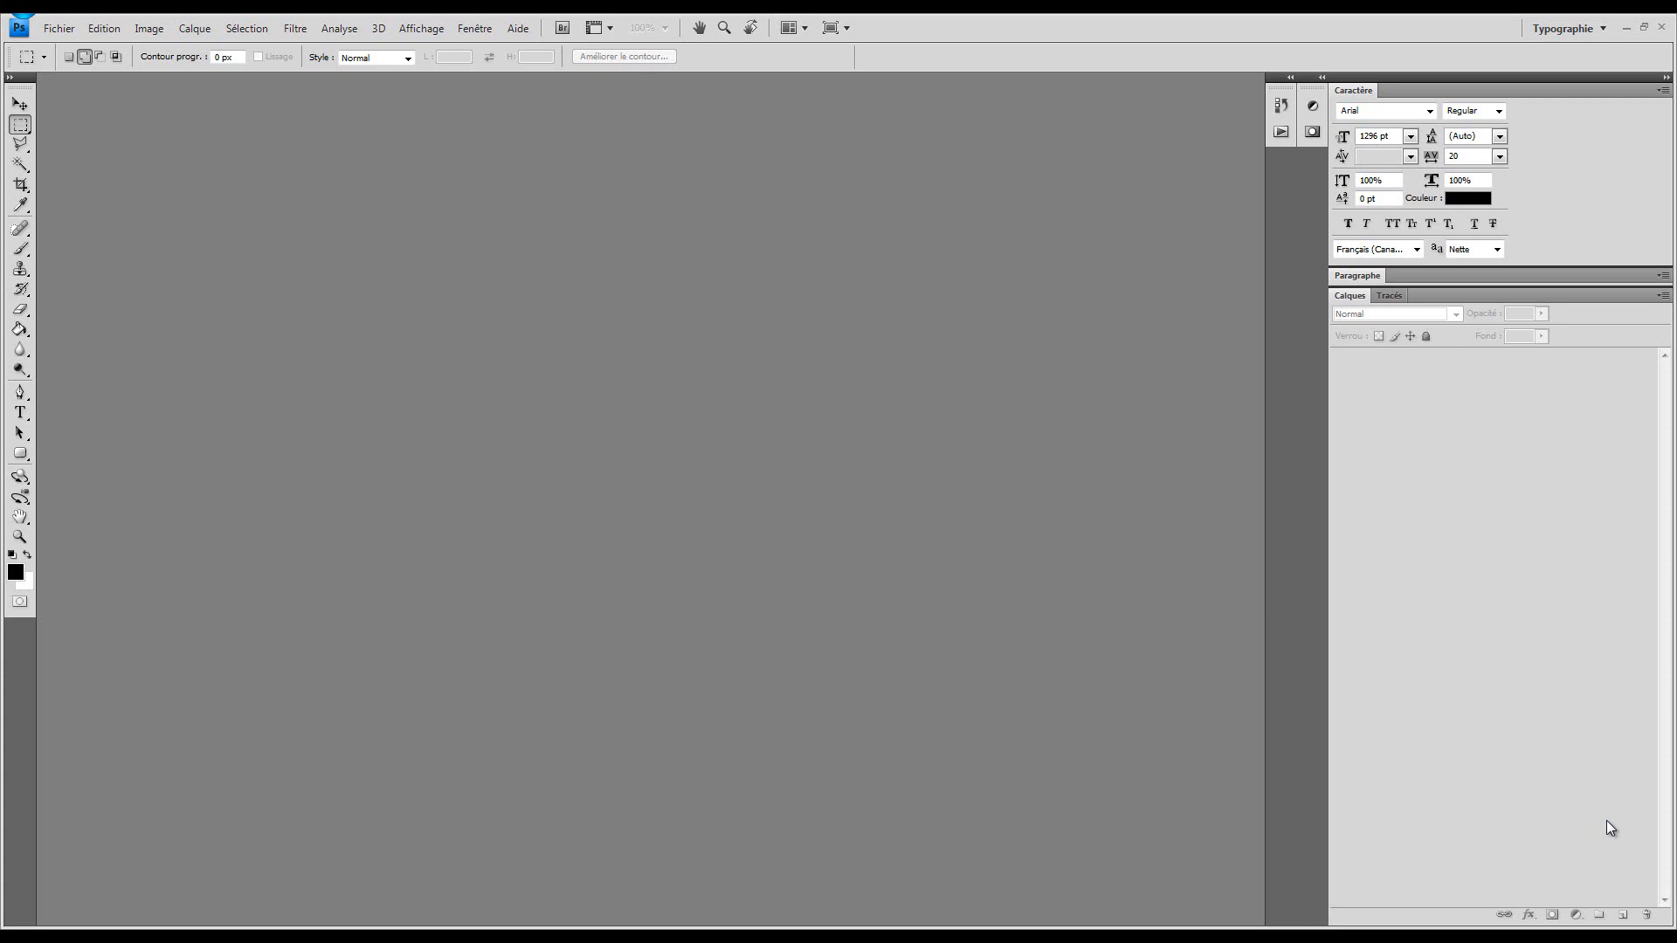
Create a new 450 × 200 pixel document with a transparent background
click(62, 30)
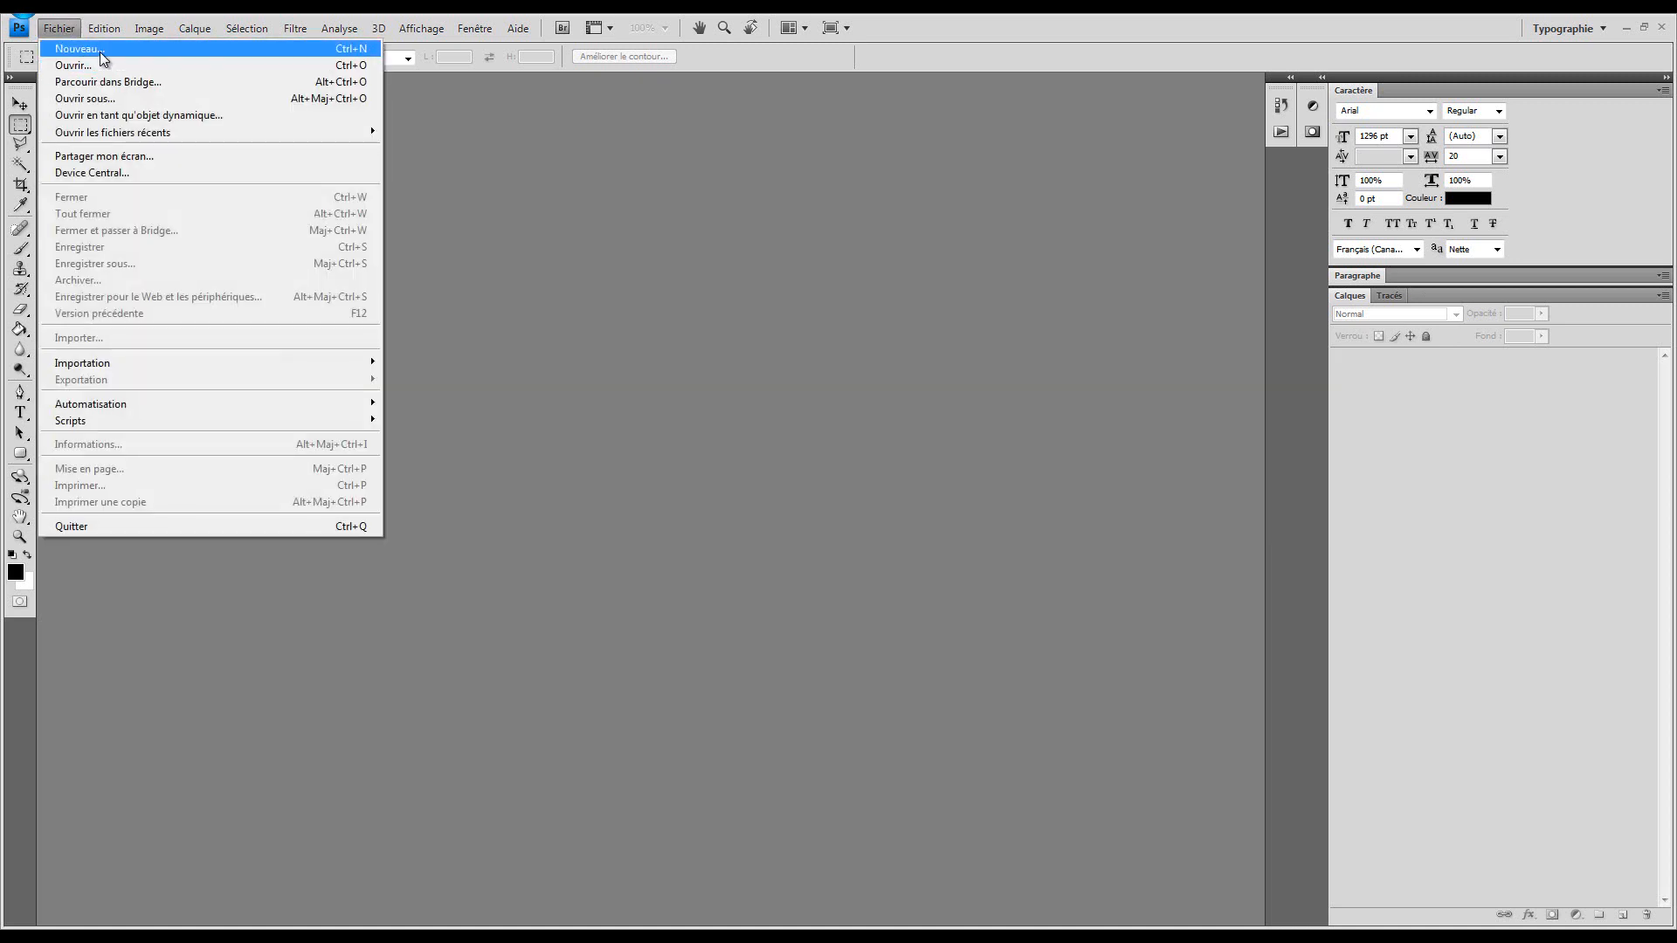
click(100, 53)
double_click(716, 308)
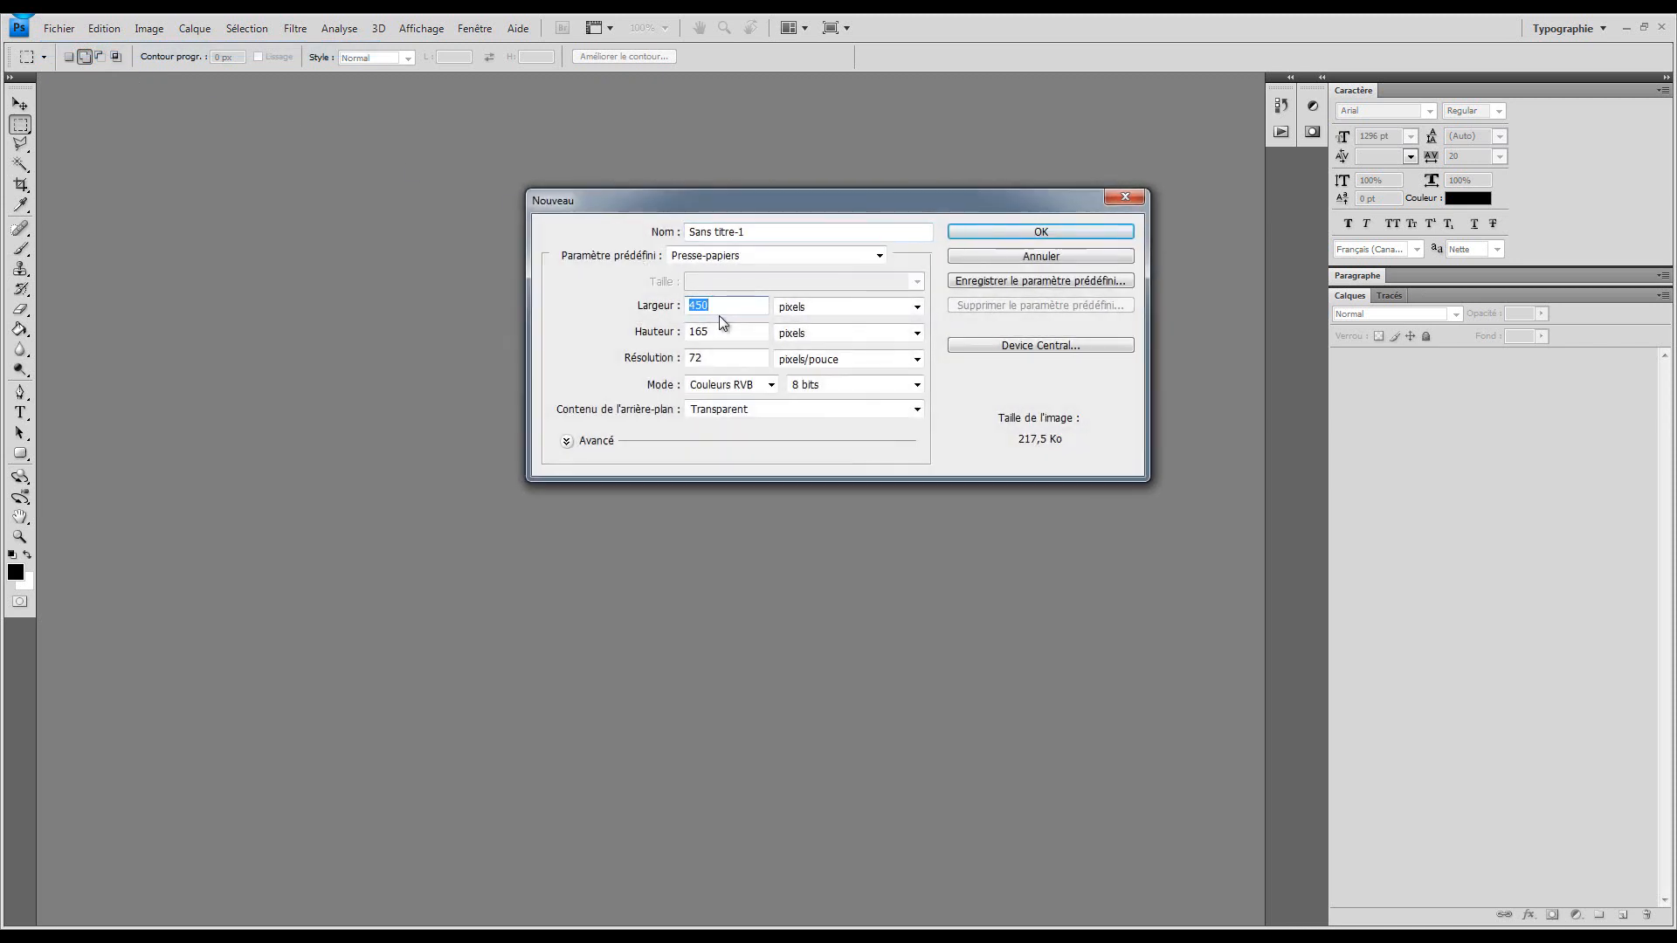
click(742, 330)
double_click(733, 312)
double_click(714, 331)
double_click(733, 305)
double_click(734, 333)
text(200)
key(Return)
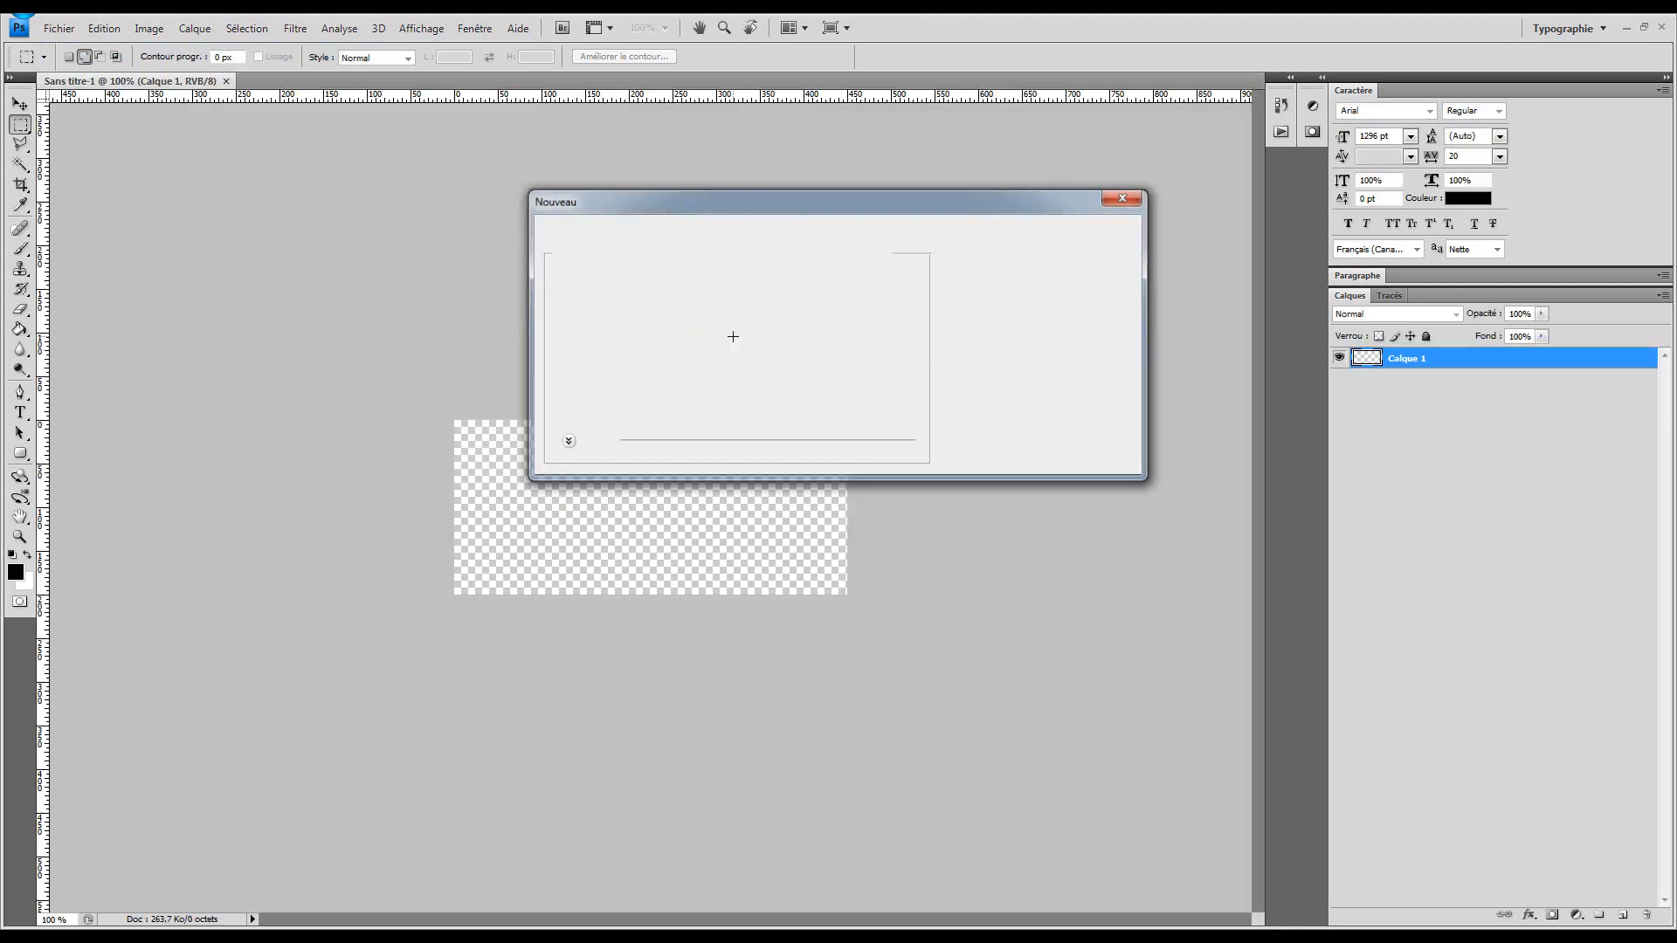
Select the Brush tool and choose the soft round 21 px tip
key(z)
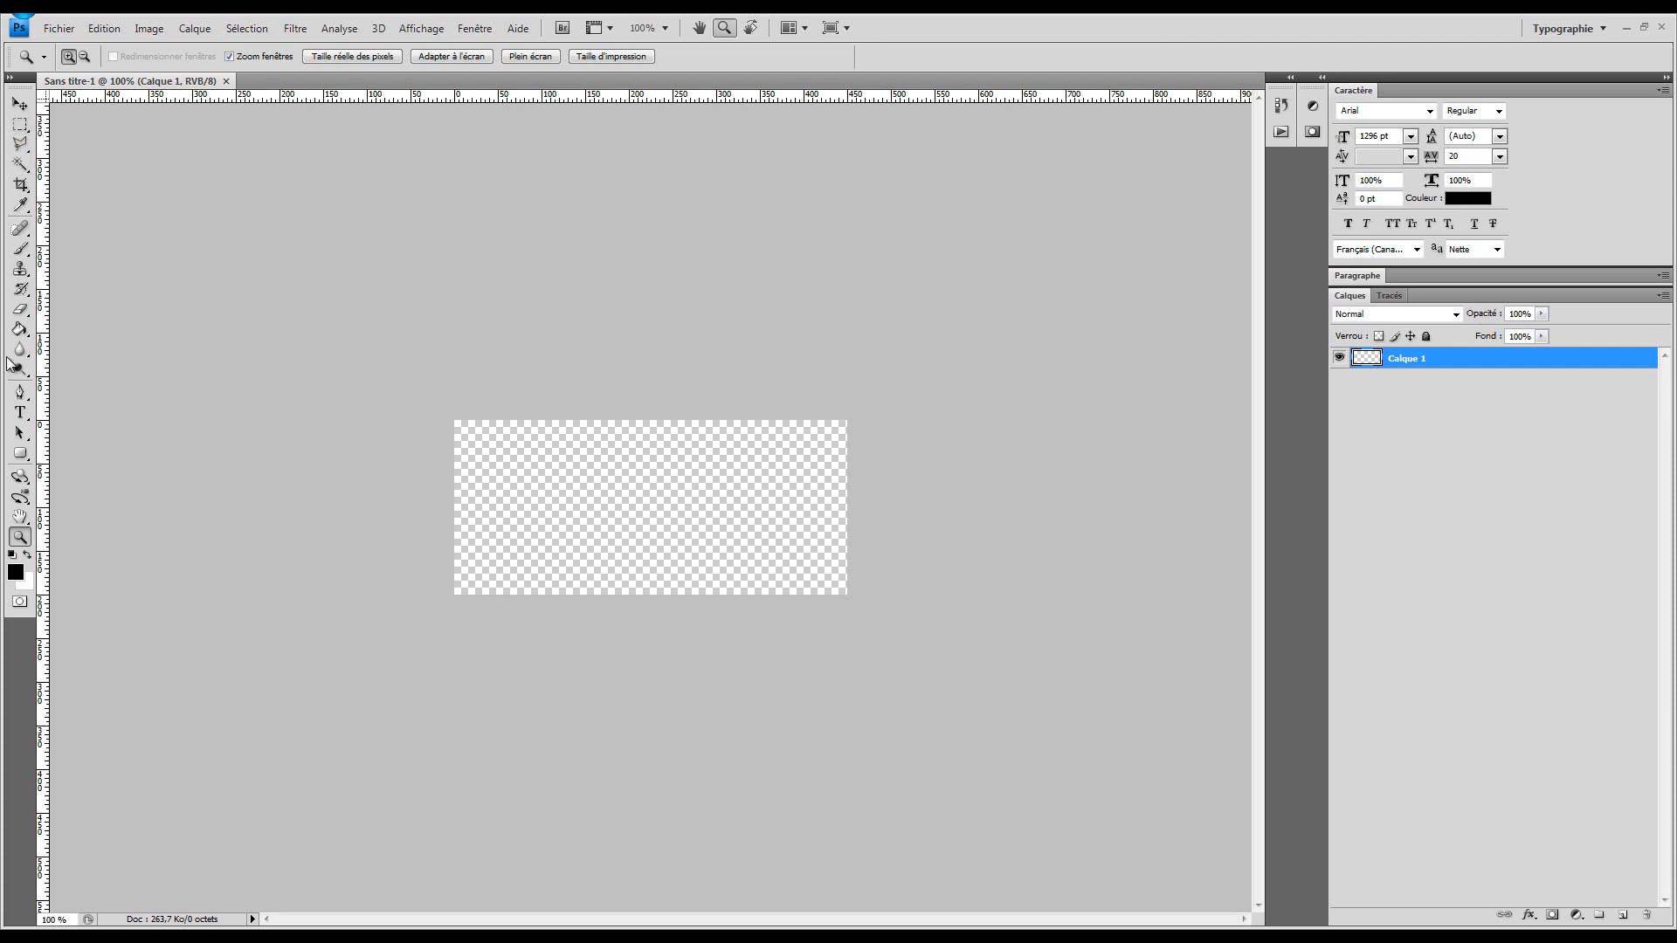
click(24, 250)
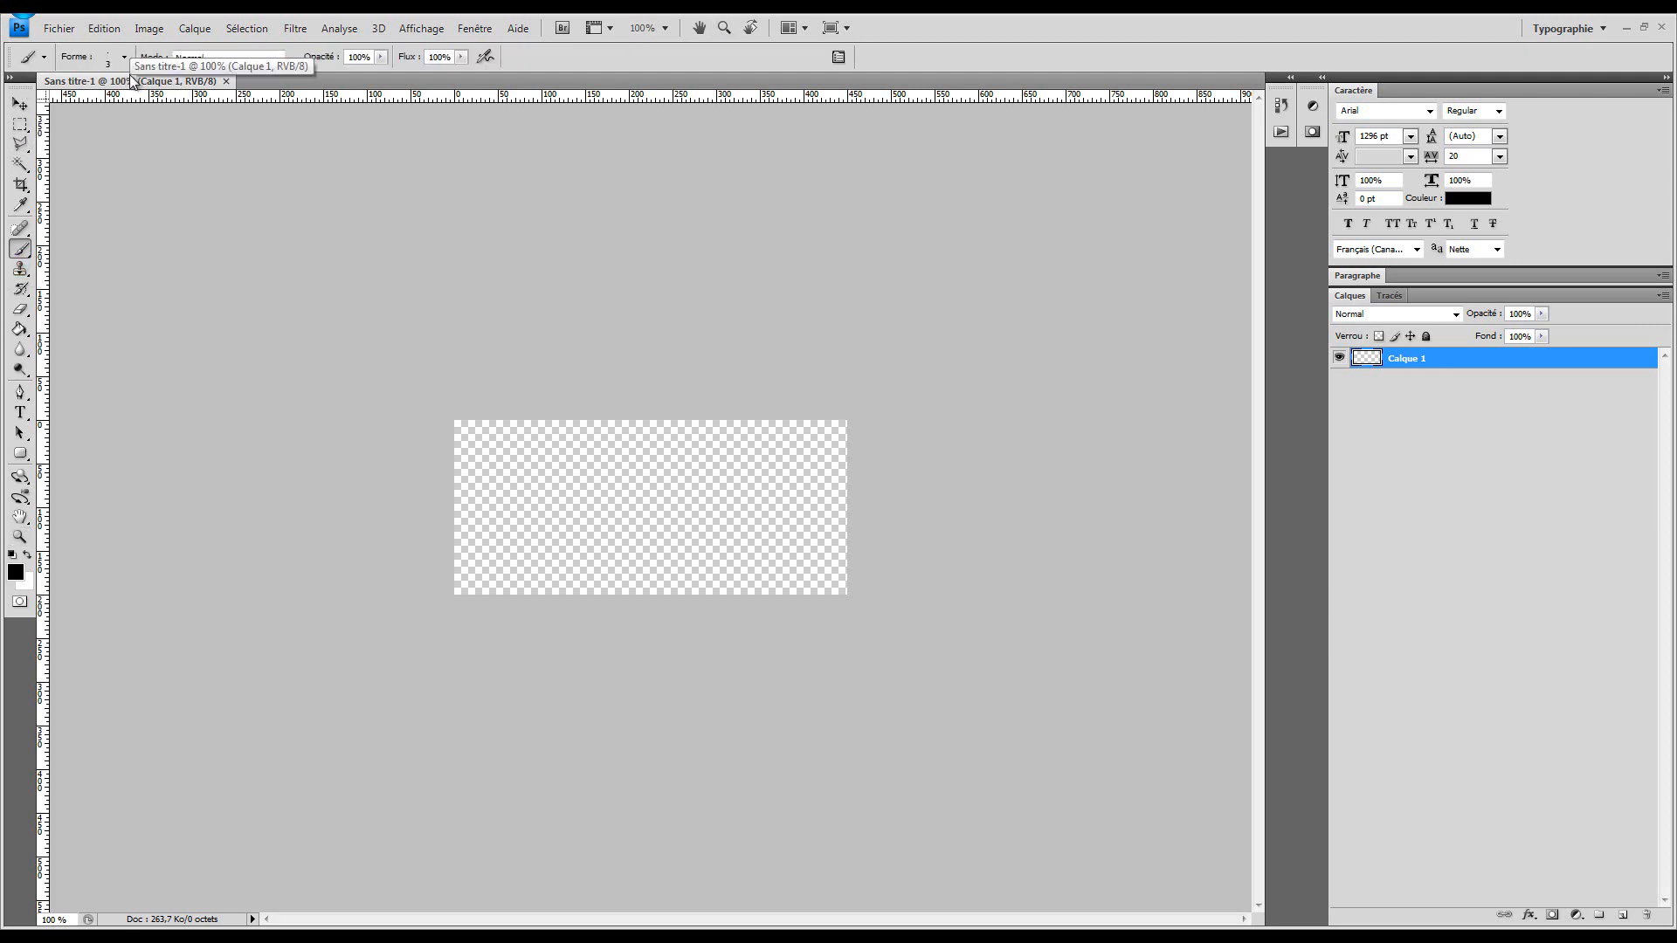
click(126, 56)
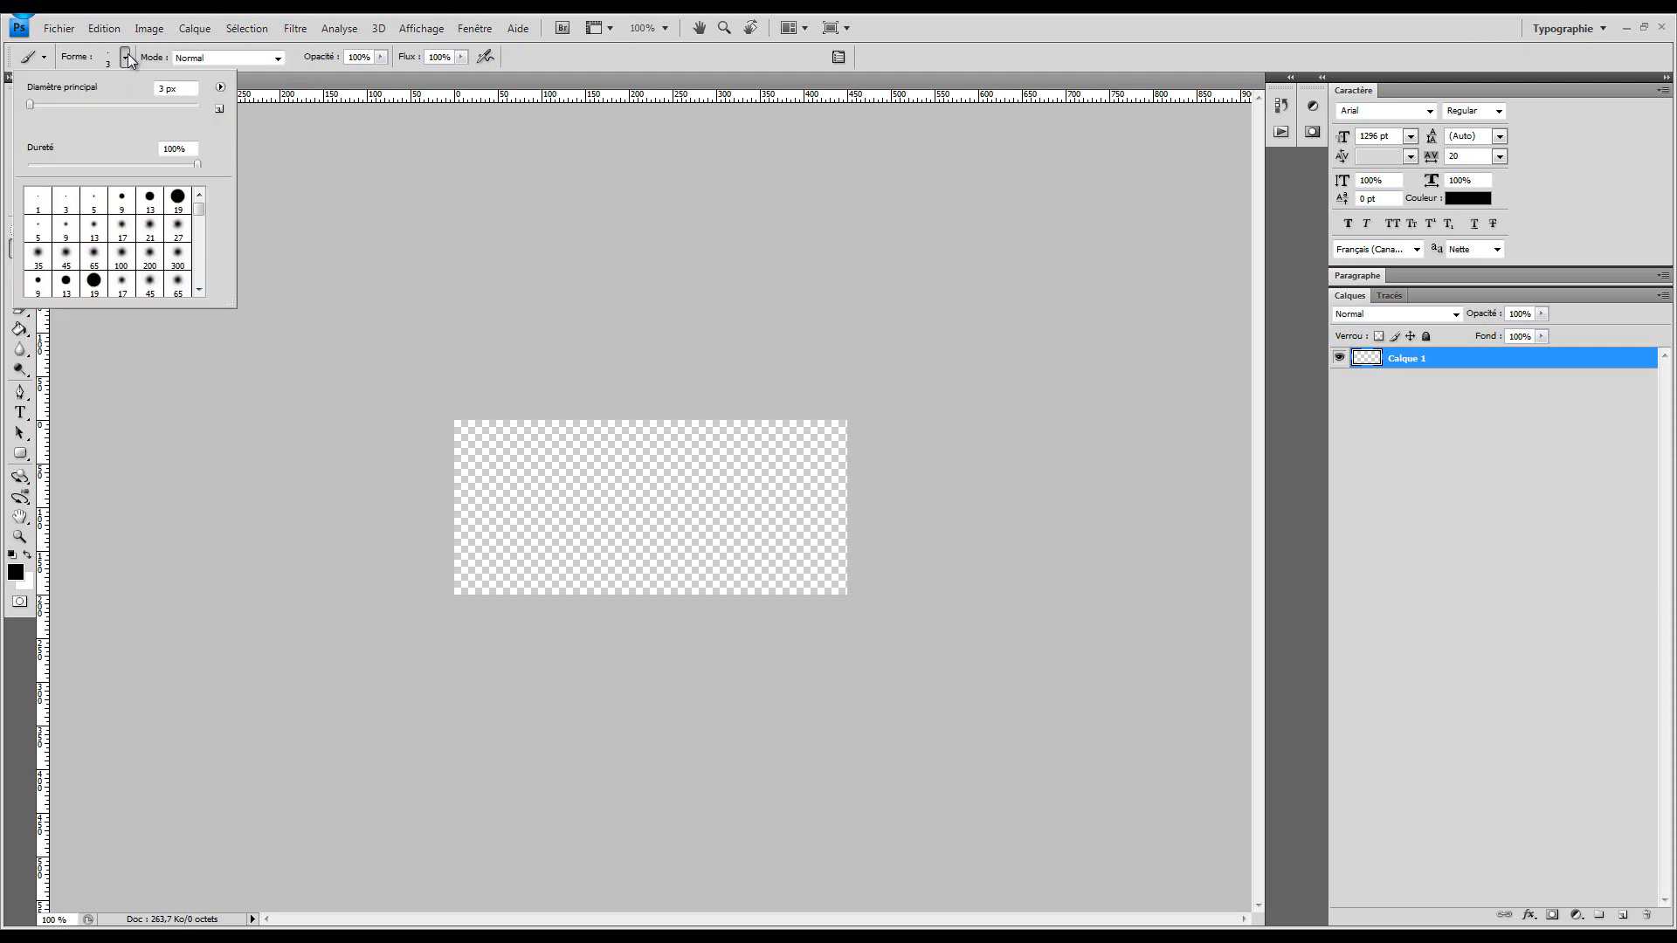
click(150, 228)
click(322, 180)
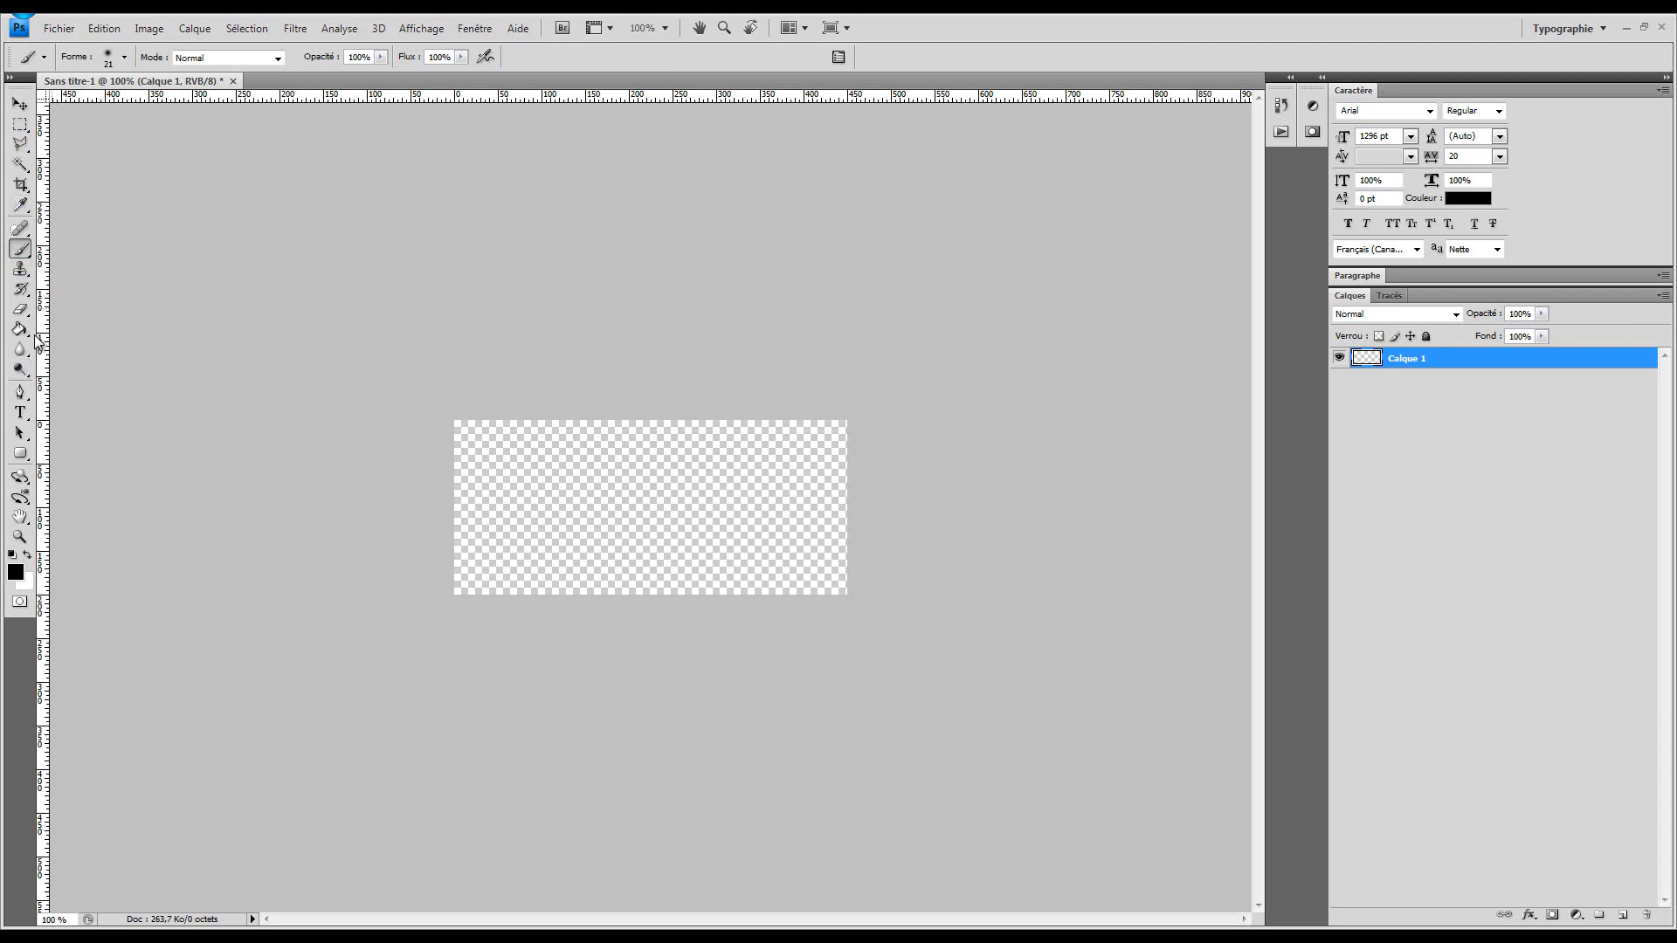
Switch to the Gradient tool and load the blue-grey preset named Gradient 009
drag(22, 333, 83, 326)
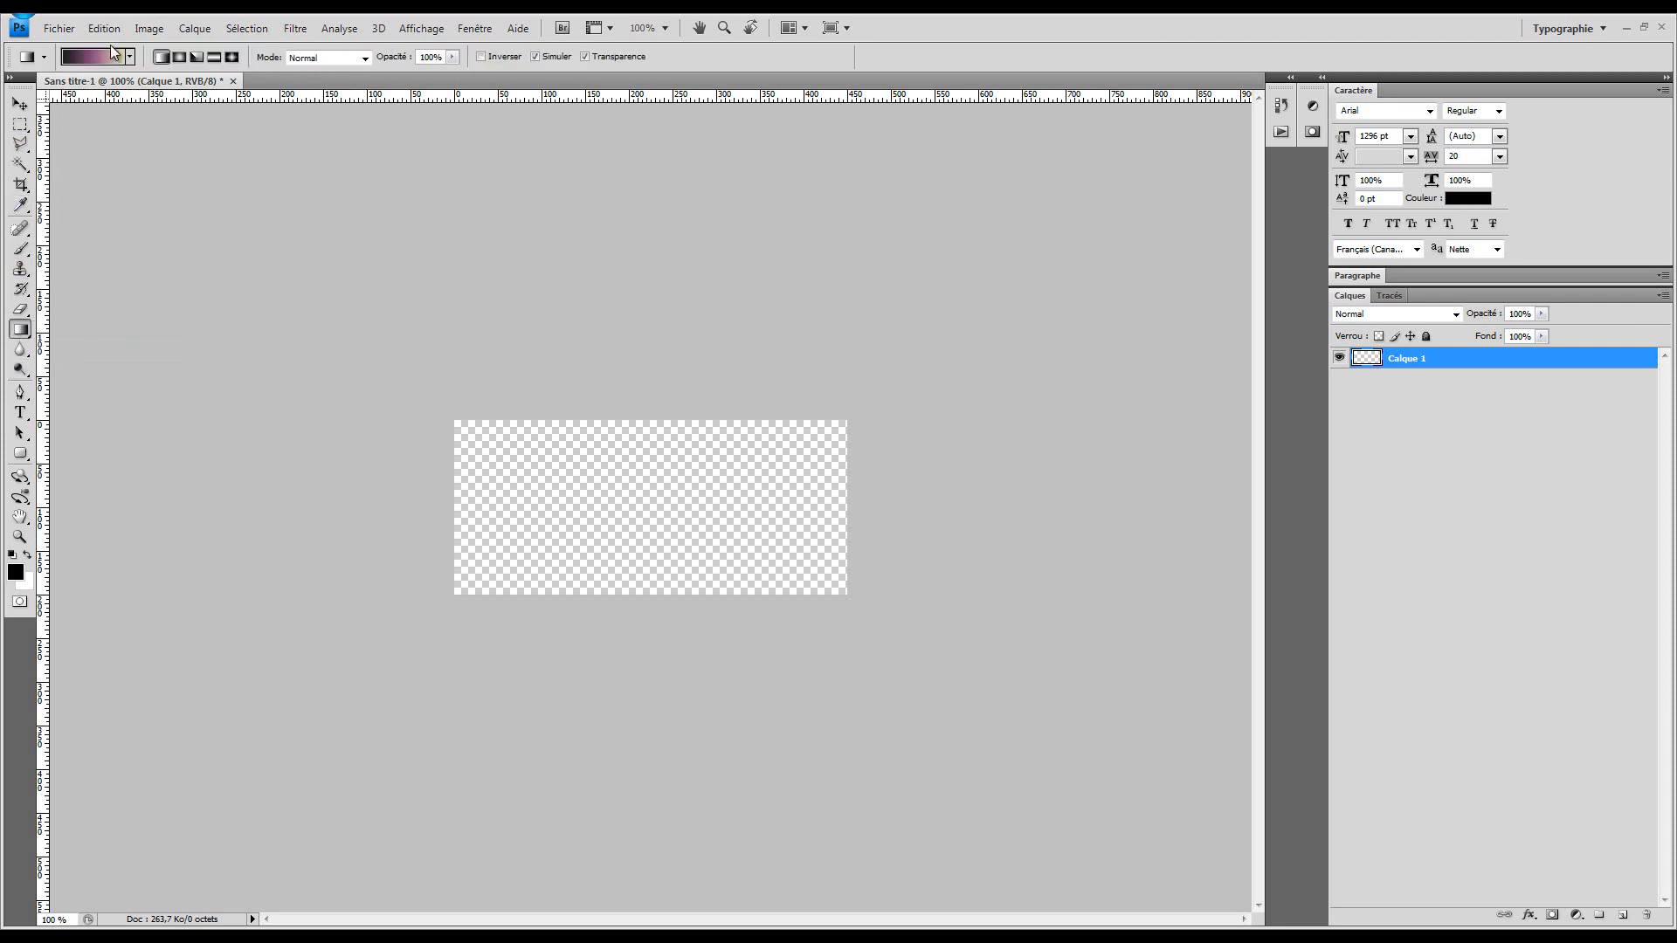
click(112, 54)
scroll(419, 452, down, 2)
scroll(419, 452, up, 2)
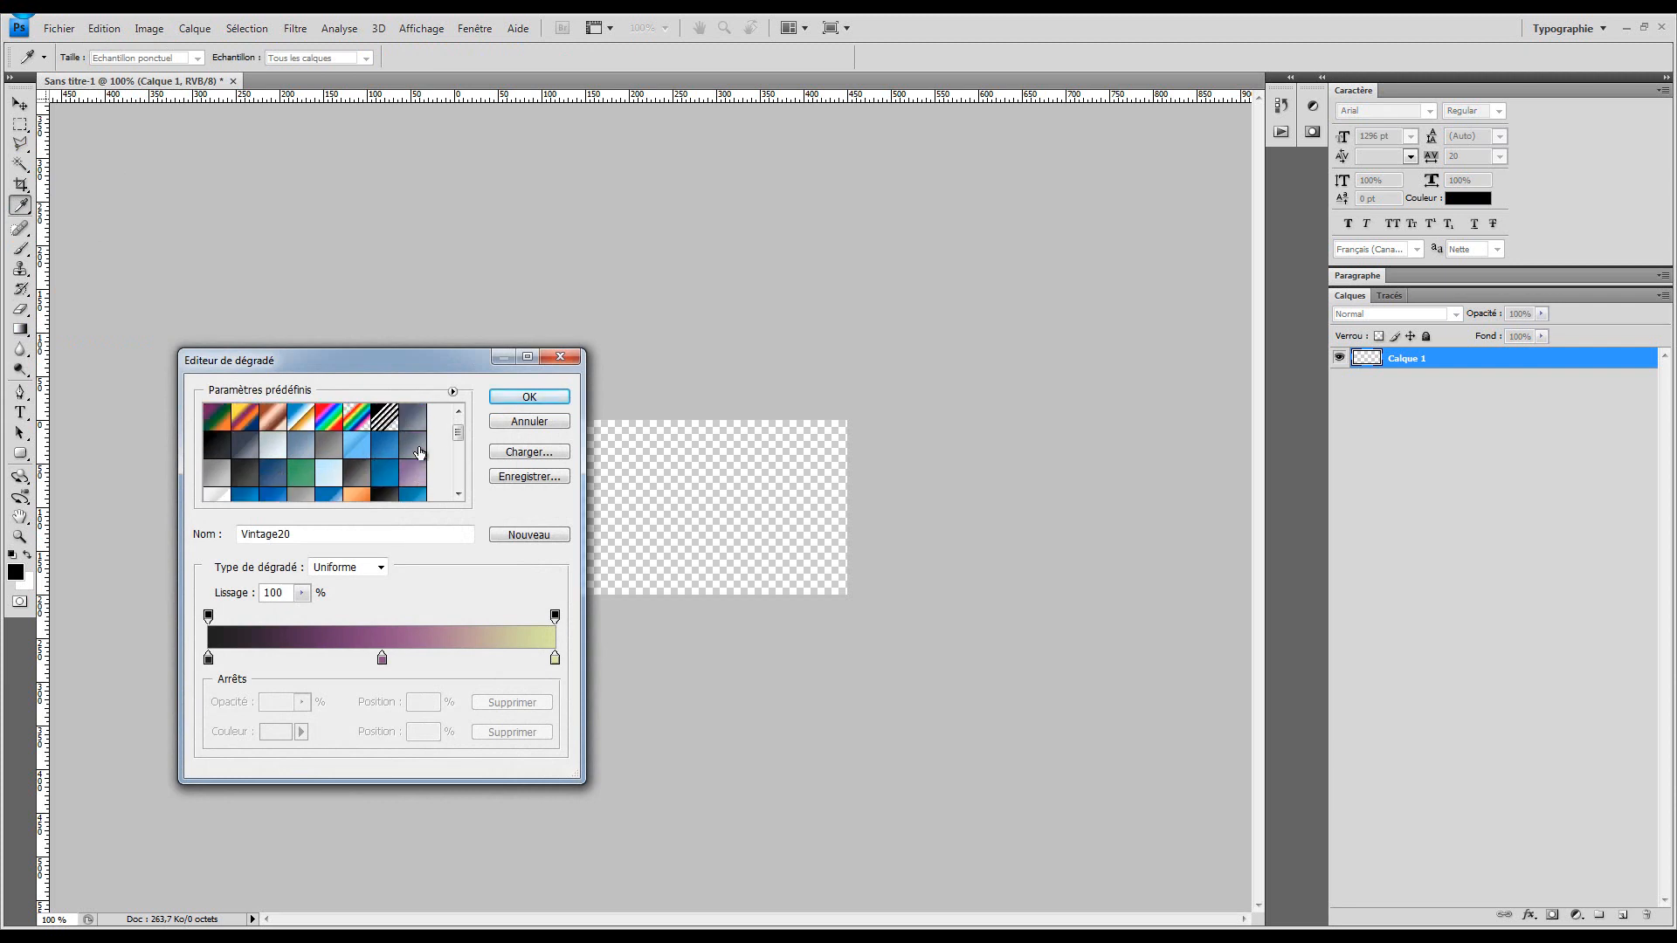
click(419, 452)
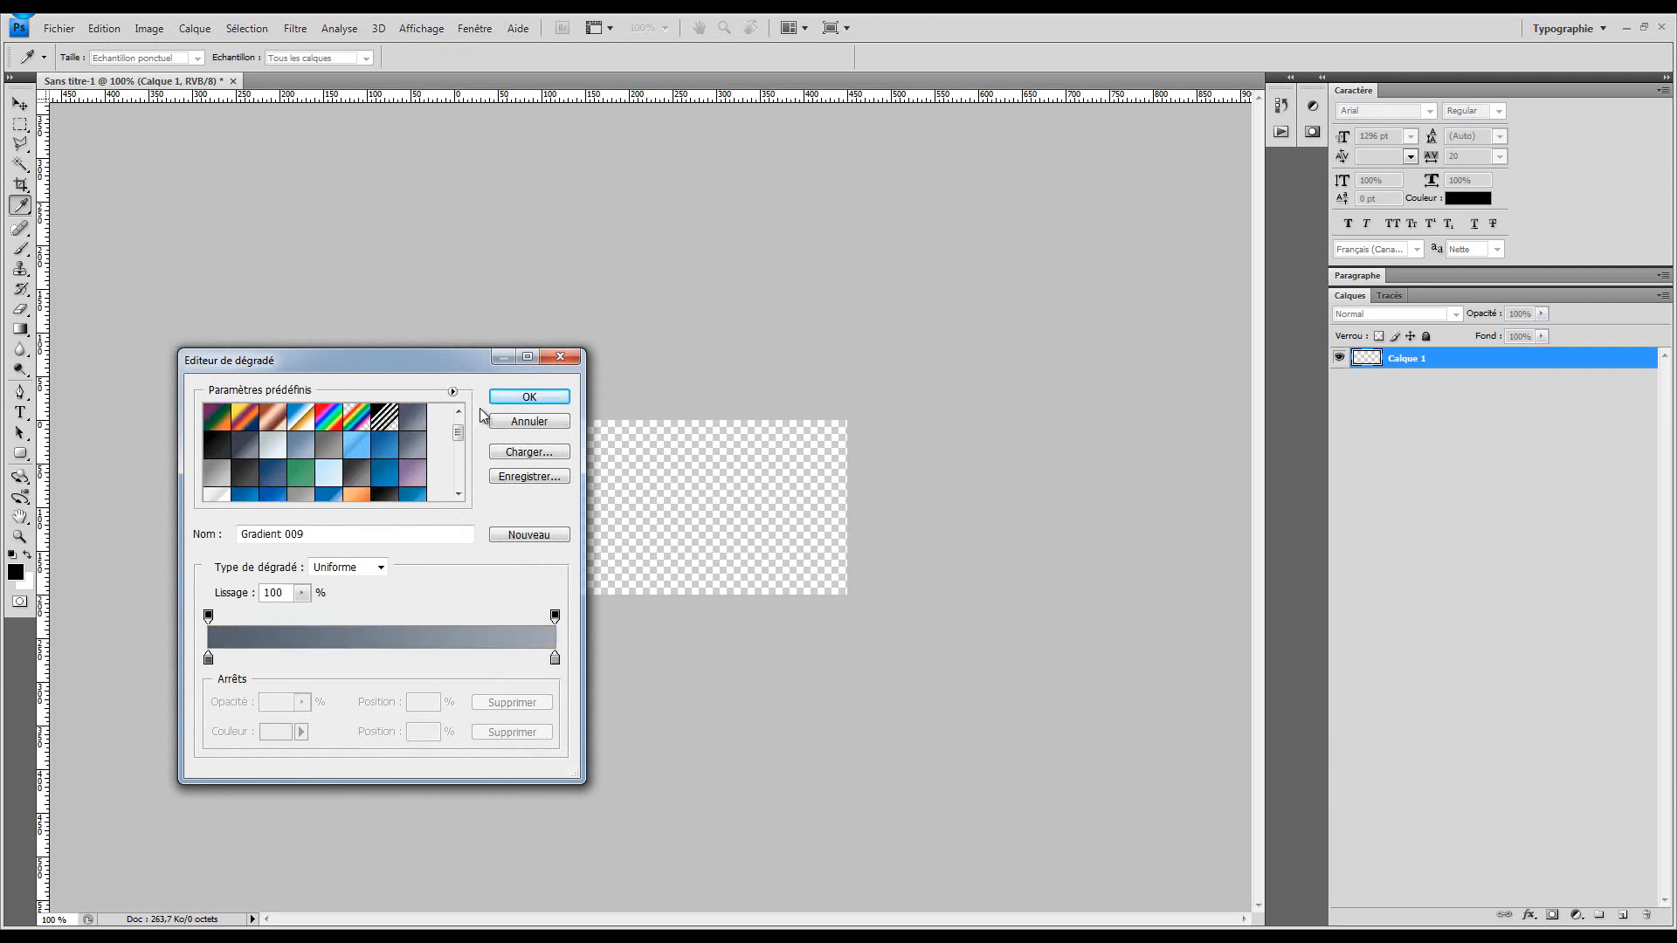
click(529, 398)
Fill Calque 1 with the blue-grey gradient diagonally from the canvas's upper-left area to its lower-right corner, redrawing it until it spans the canvas
drag(452, 420, 841, 591)
drag(562, 425, 727, 567)
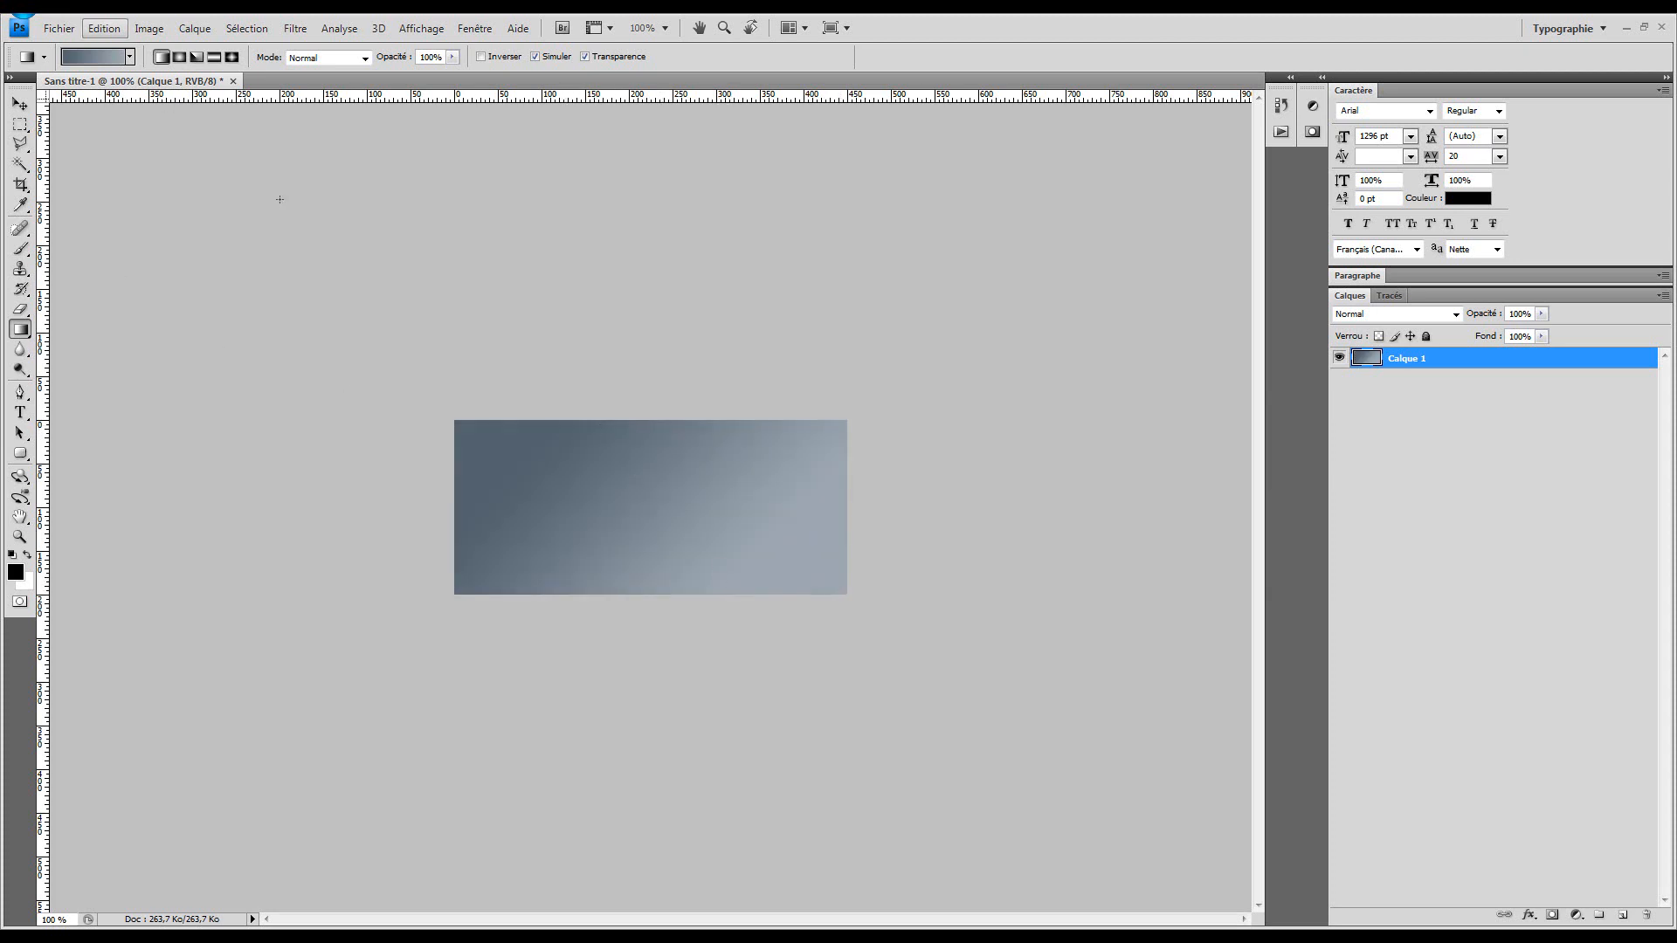
drag(805, 577, 806, 580)
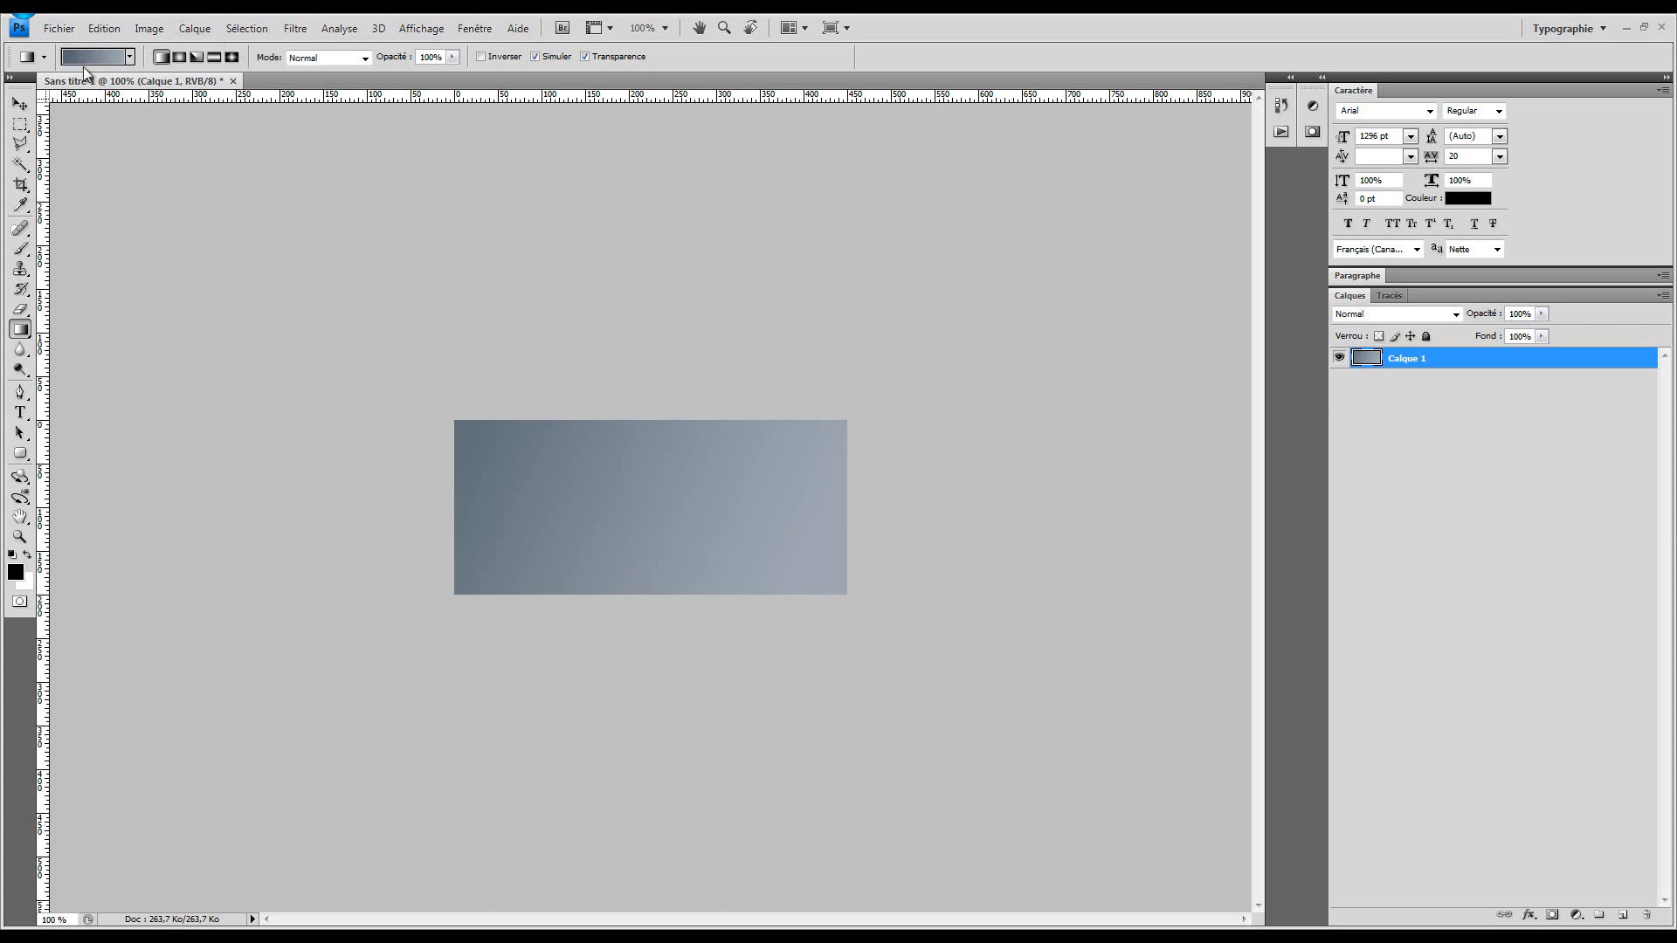
Switch to the Paint Bucket tool and return to the Gradient tool
right_click(25, 329)
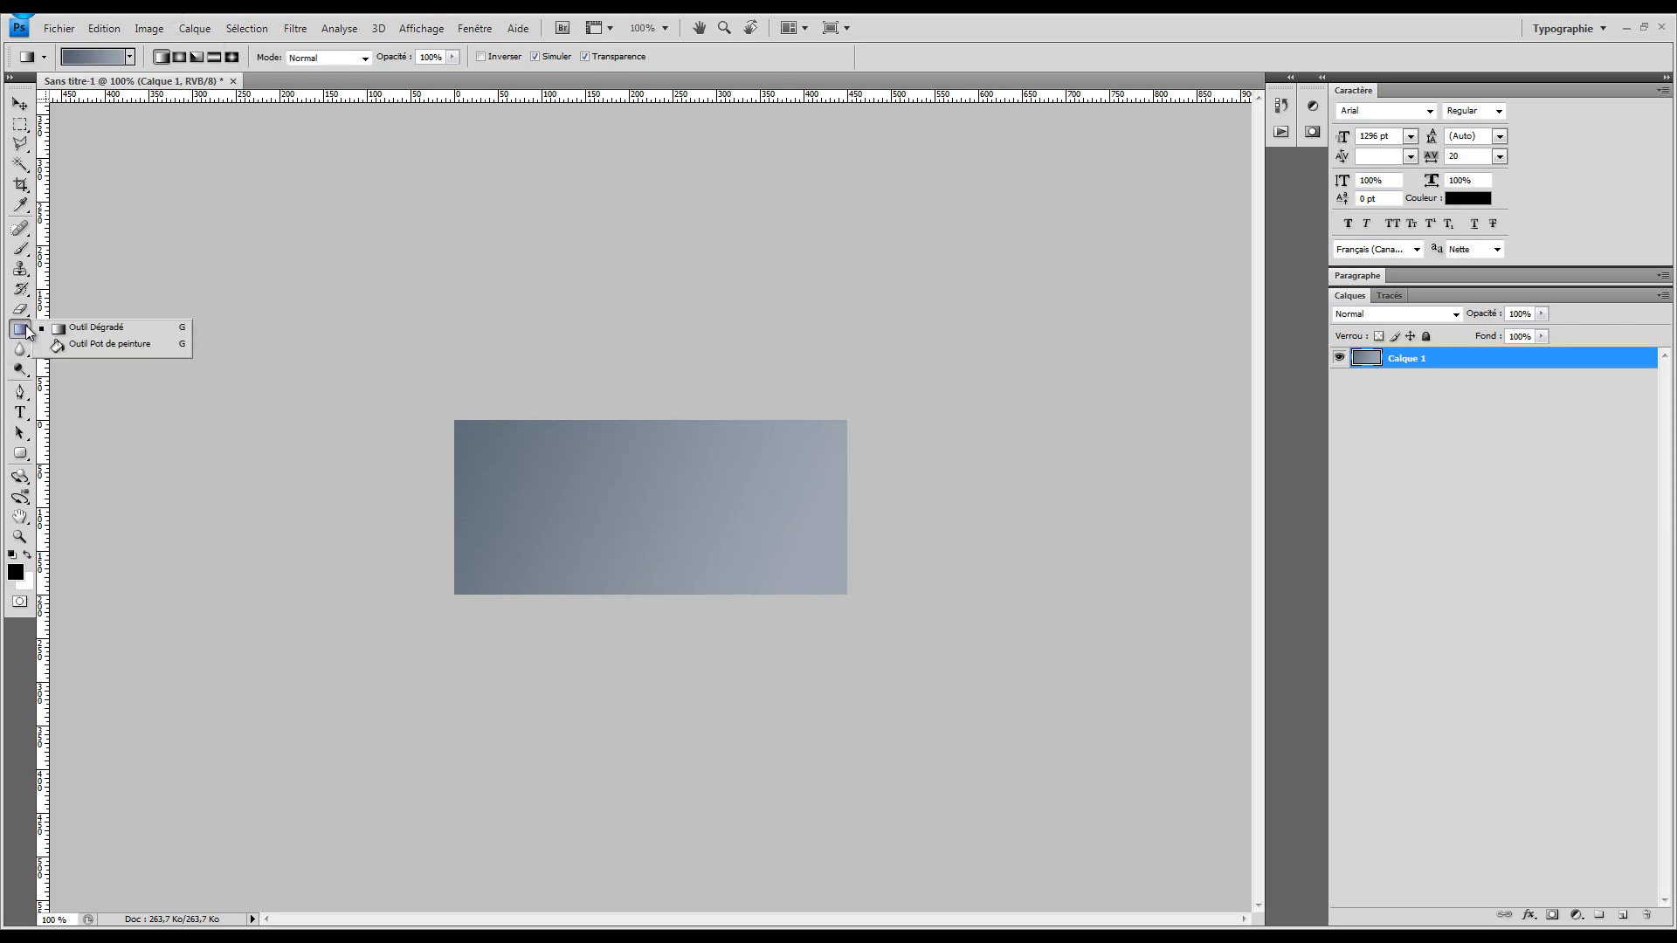
click(101, 345)
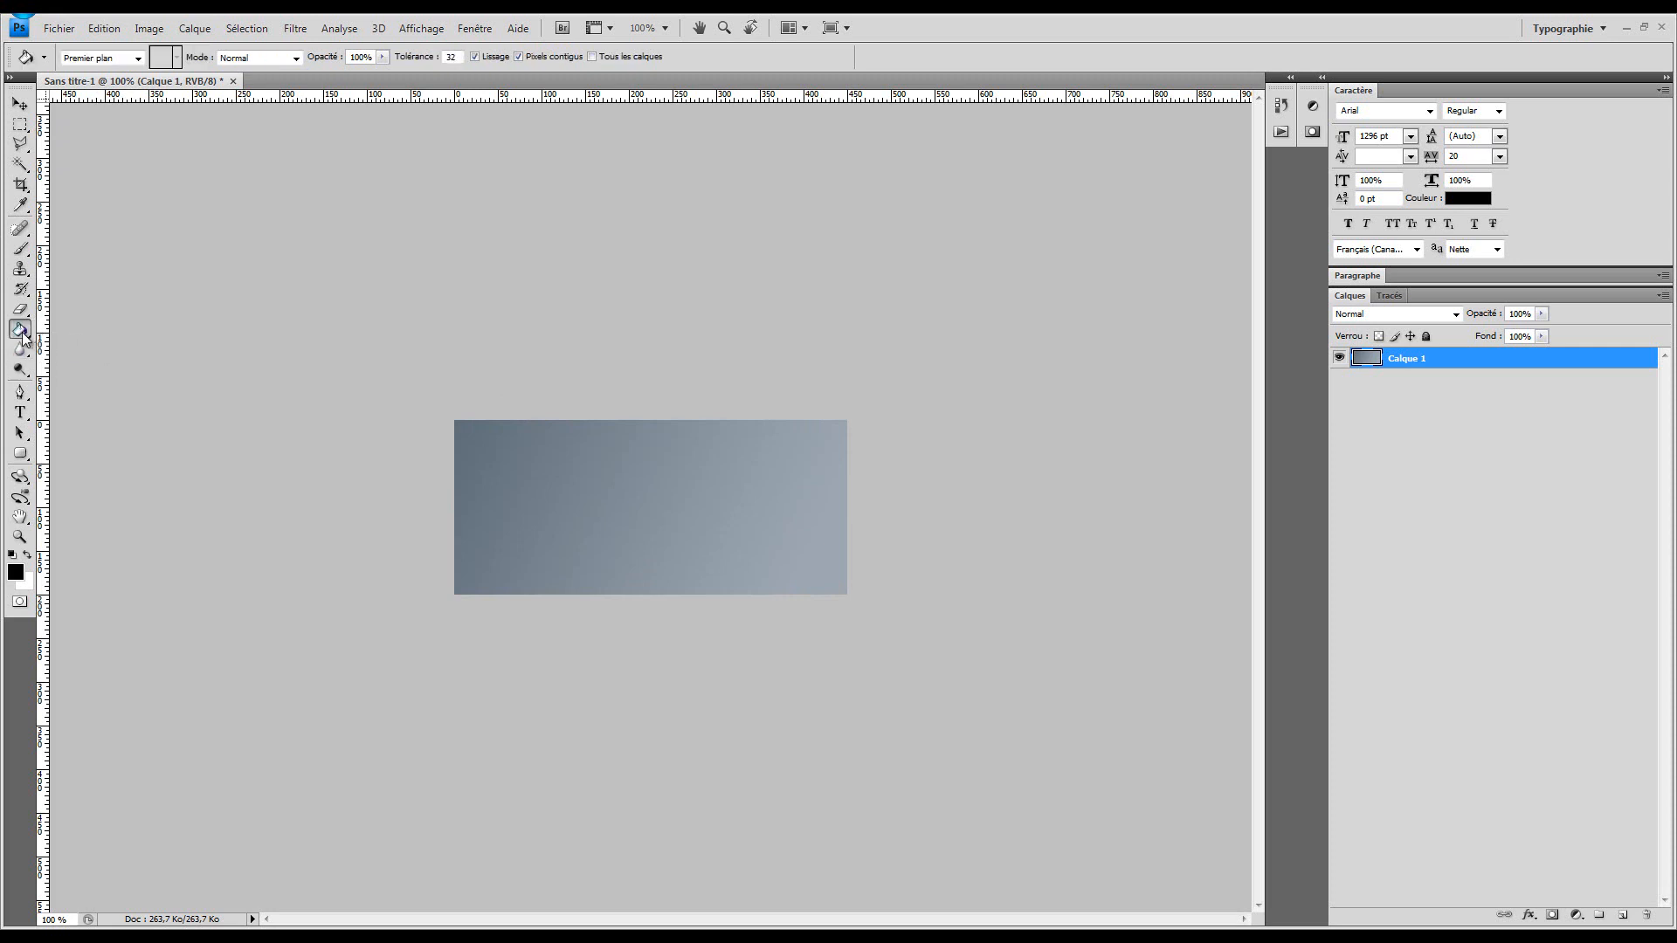
right_click(22, 335)
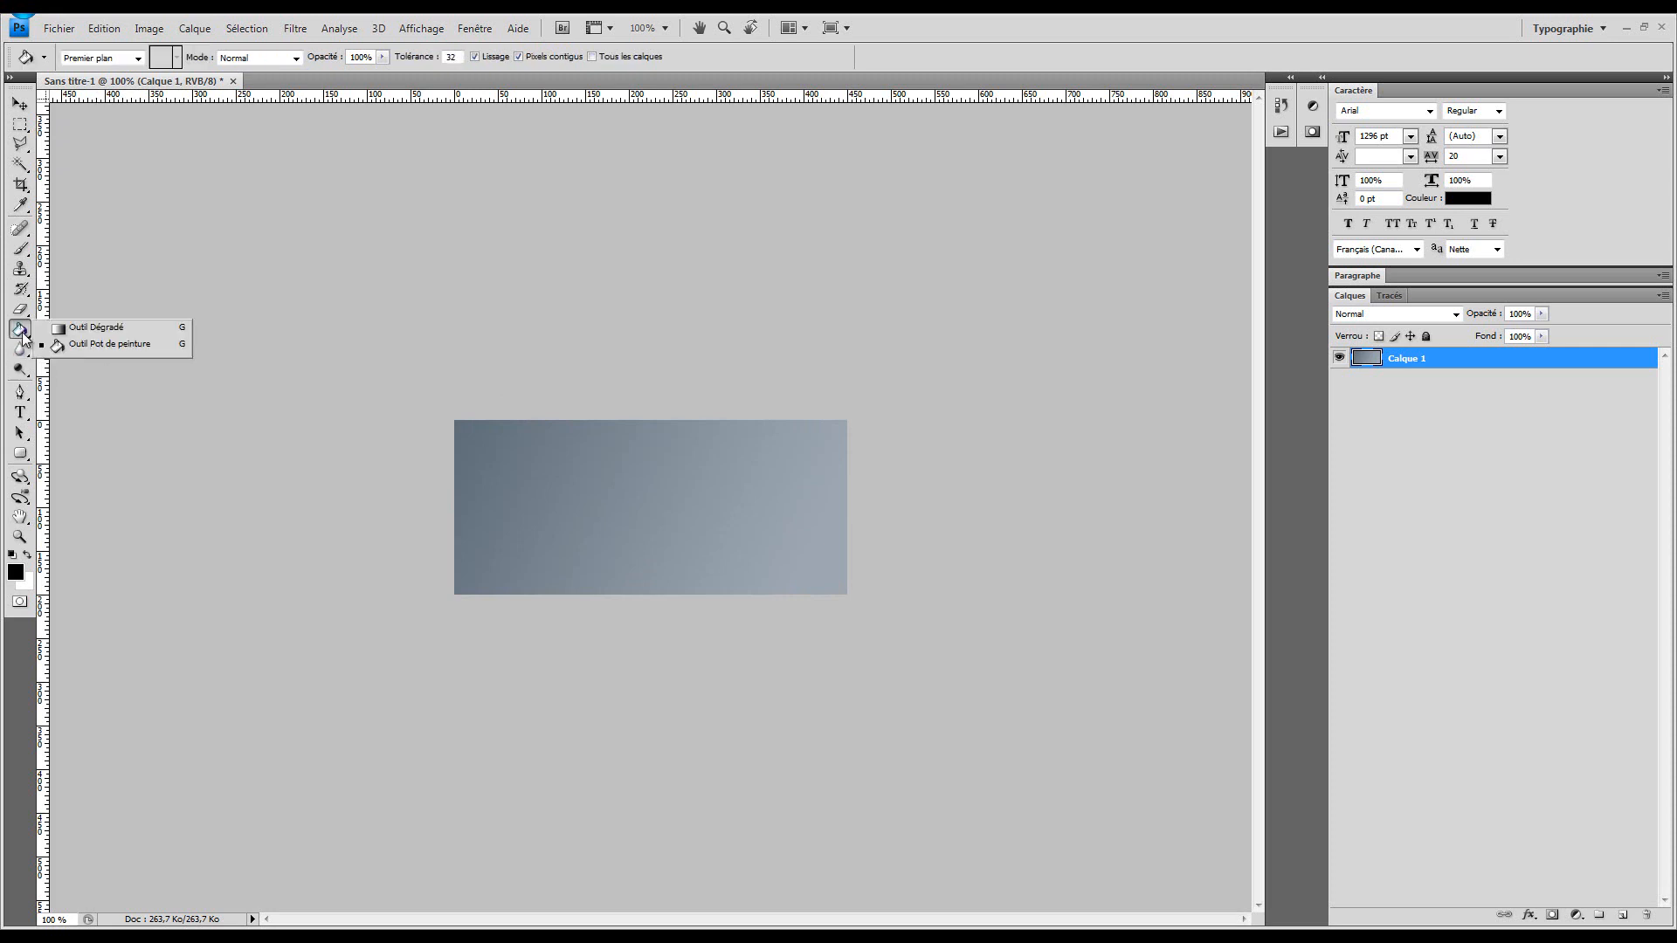
click(132, 326)
Open the gradient for editing and recolour its starting stop at 0% to bright blue
click(105, 59)
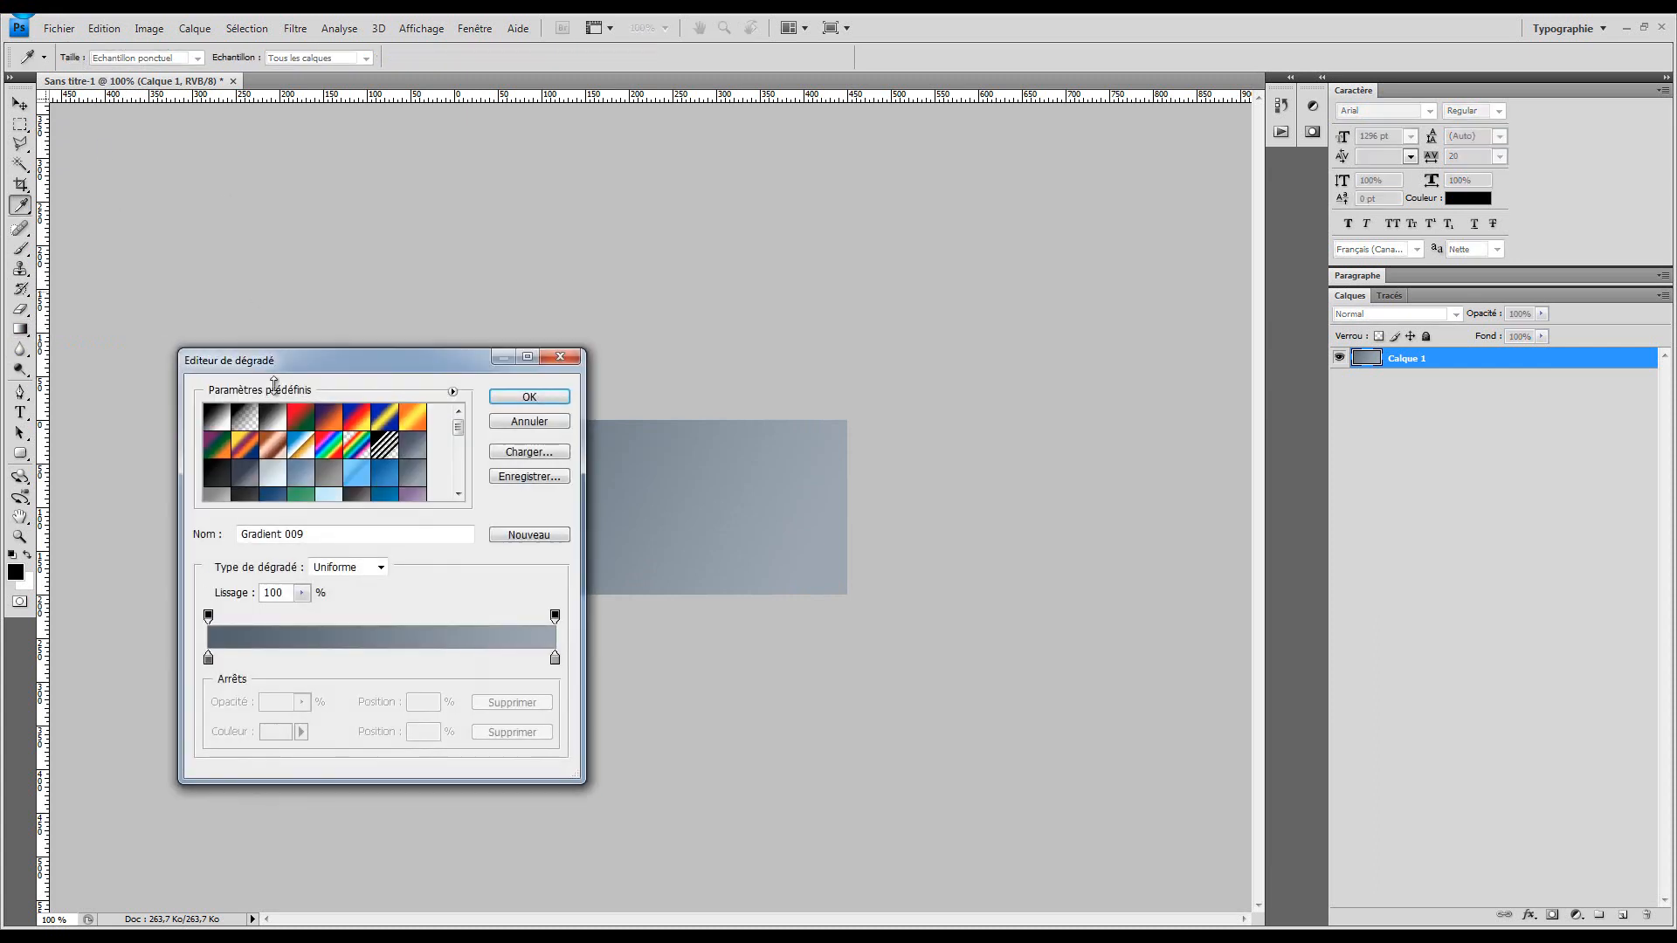
double_click(208, 658)
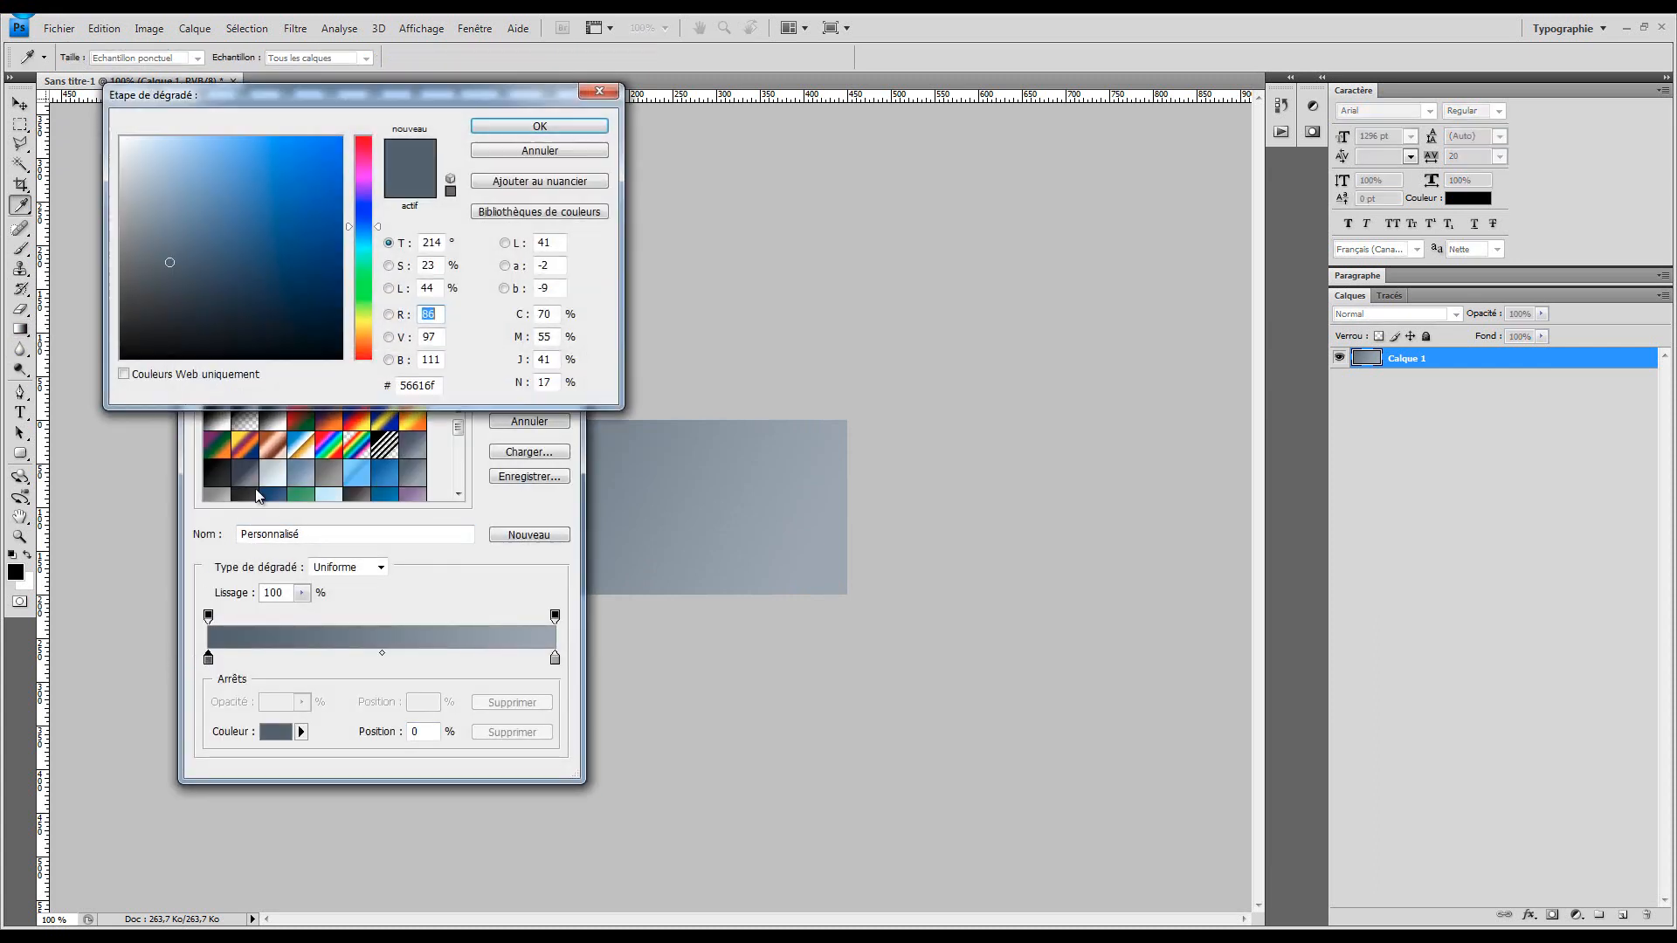
drag(265, 236, 303, 160)
click(525, 128)
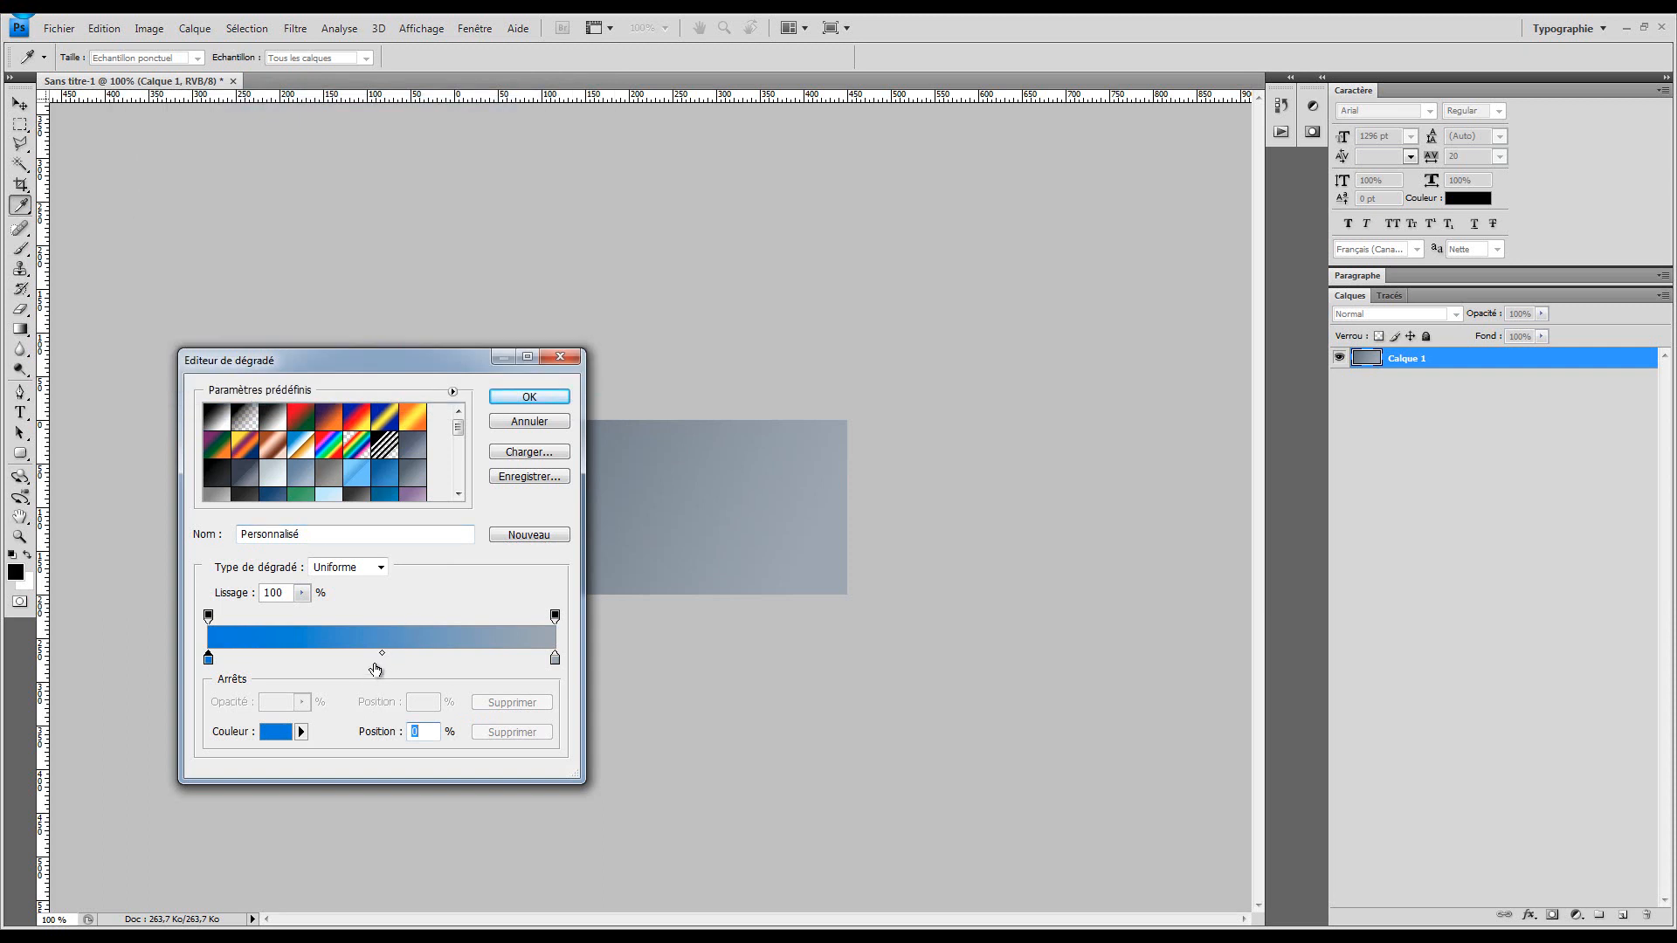
Set the gradient's end stop at 100% to black (000000)
double_click(554, 657)
click(285, 330)
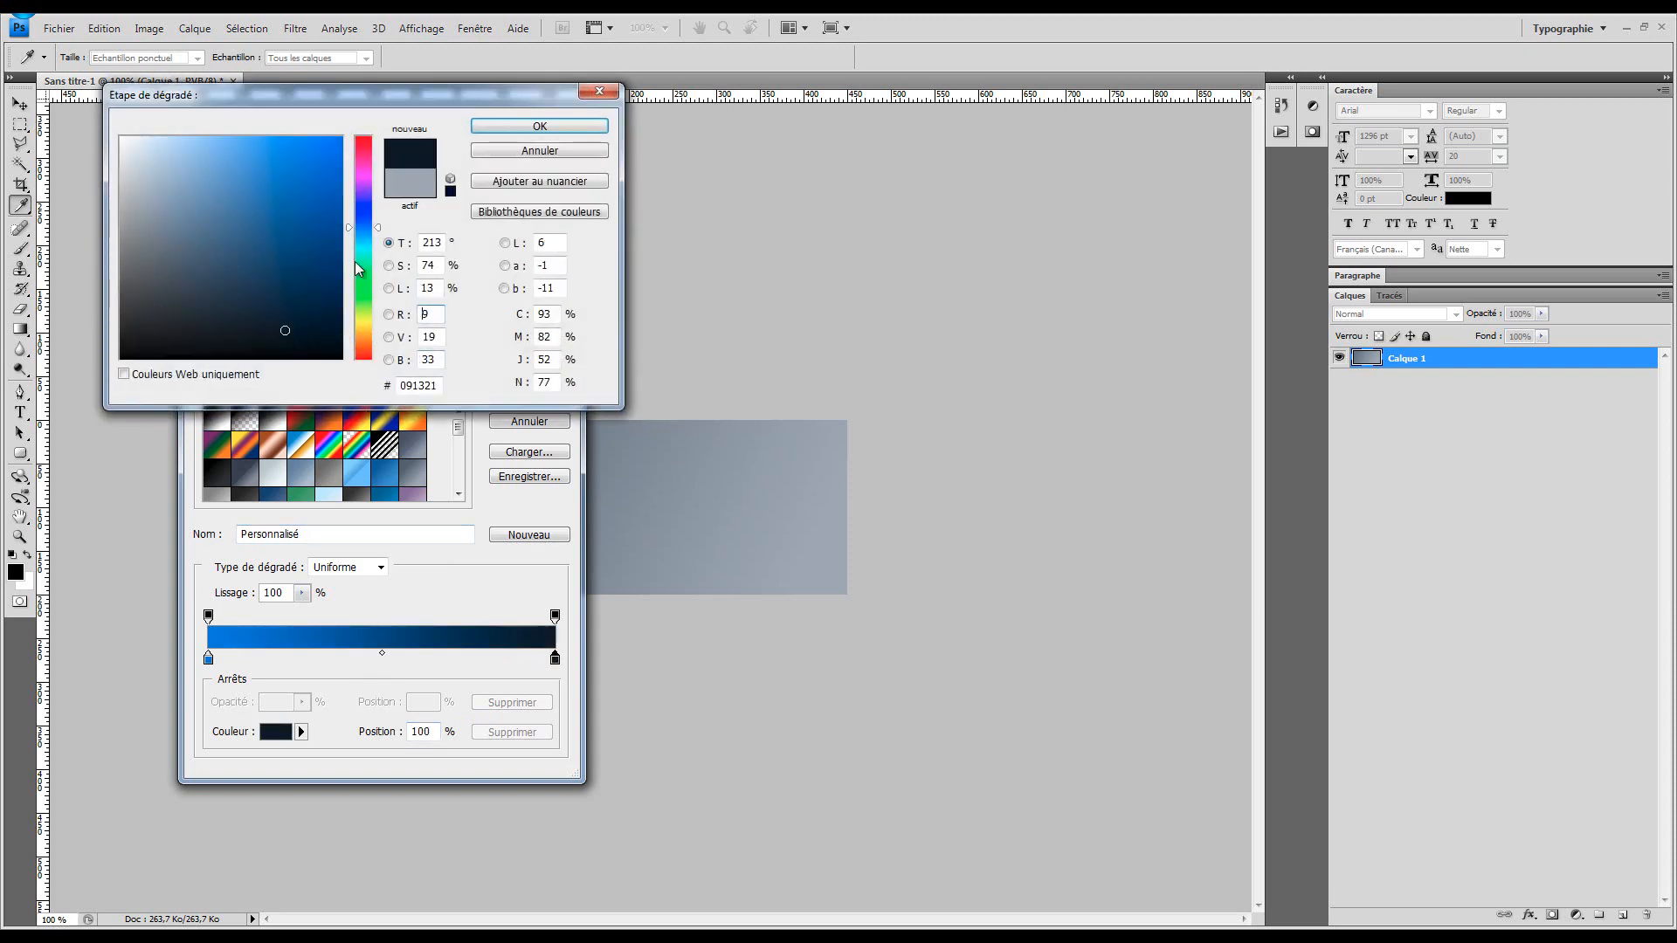
mouse_move(247, 277)
mouse_down()
mouse_move(194, 311)
mouse_move(199, 366)
mouse_up()
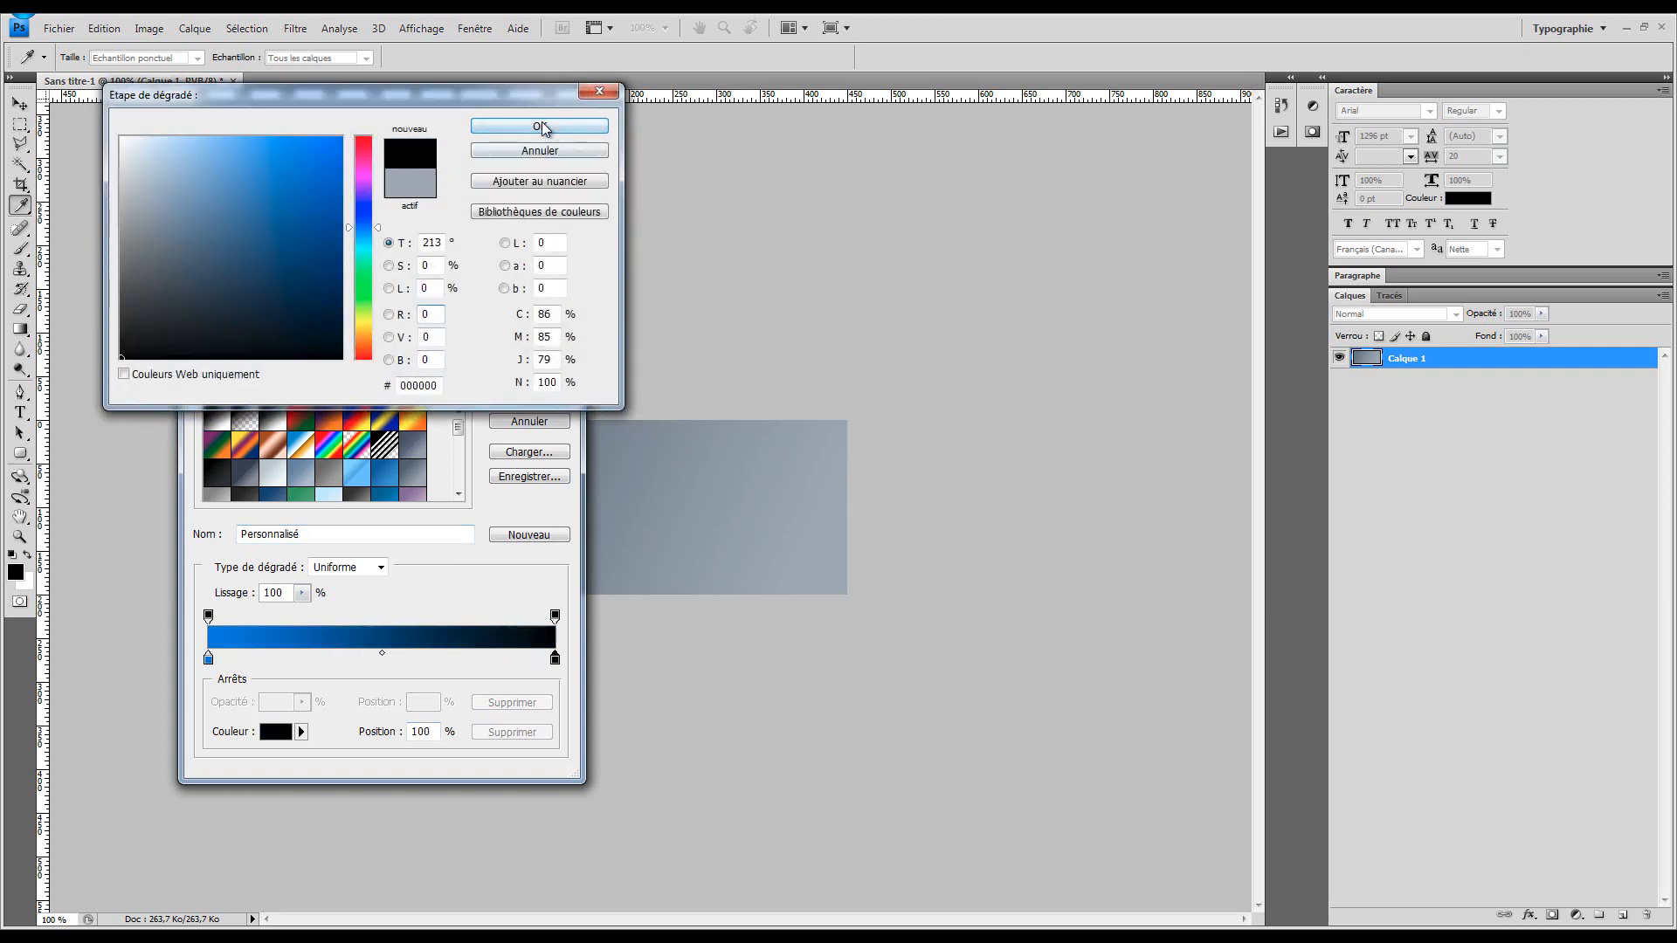
click(542, 128)
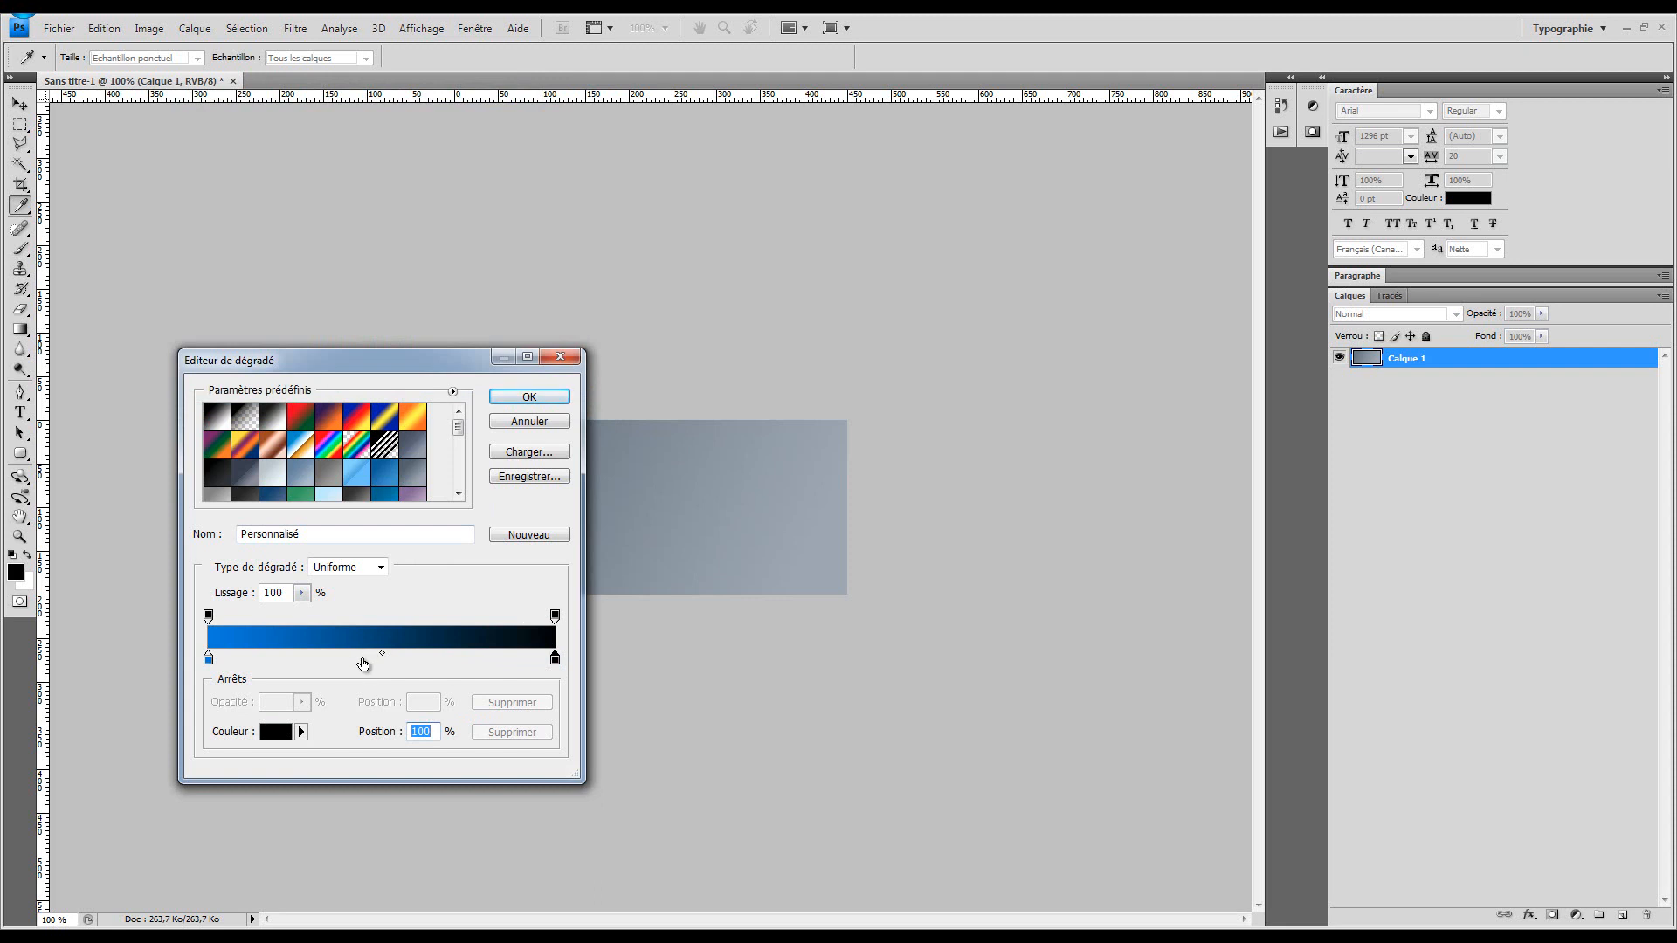
Add a bright green colour stop (00ff4e) at 44% of the gradient and accept the custom gradient
click(363, 661)
double_click(362, 659)
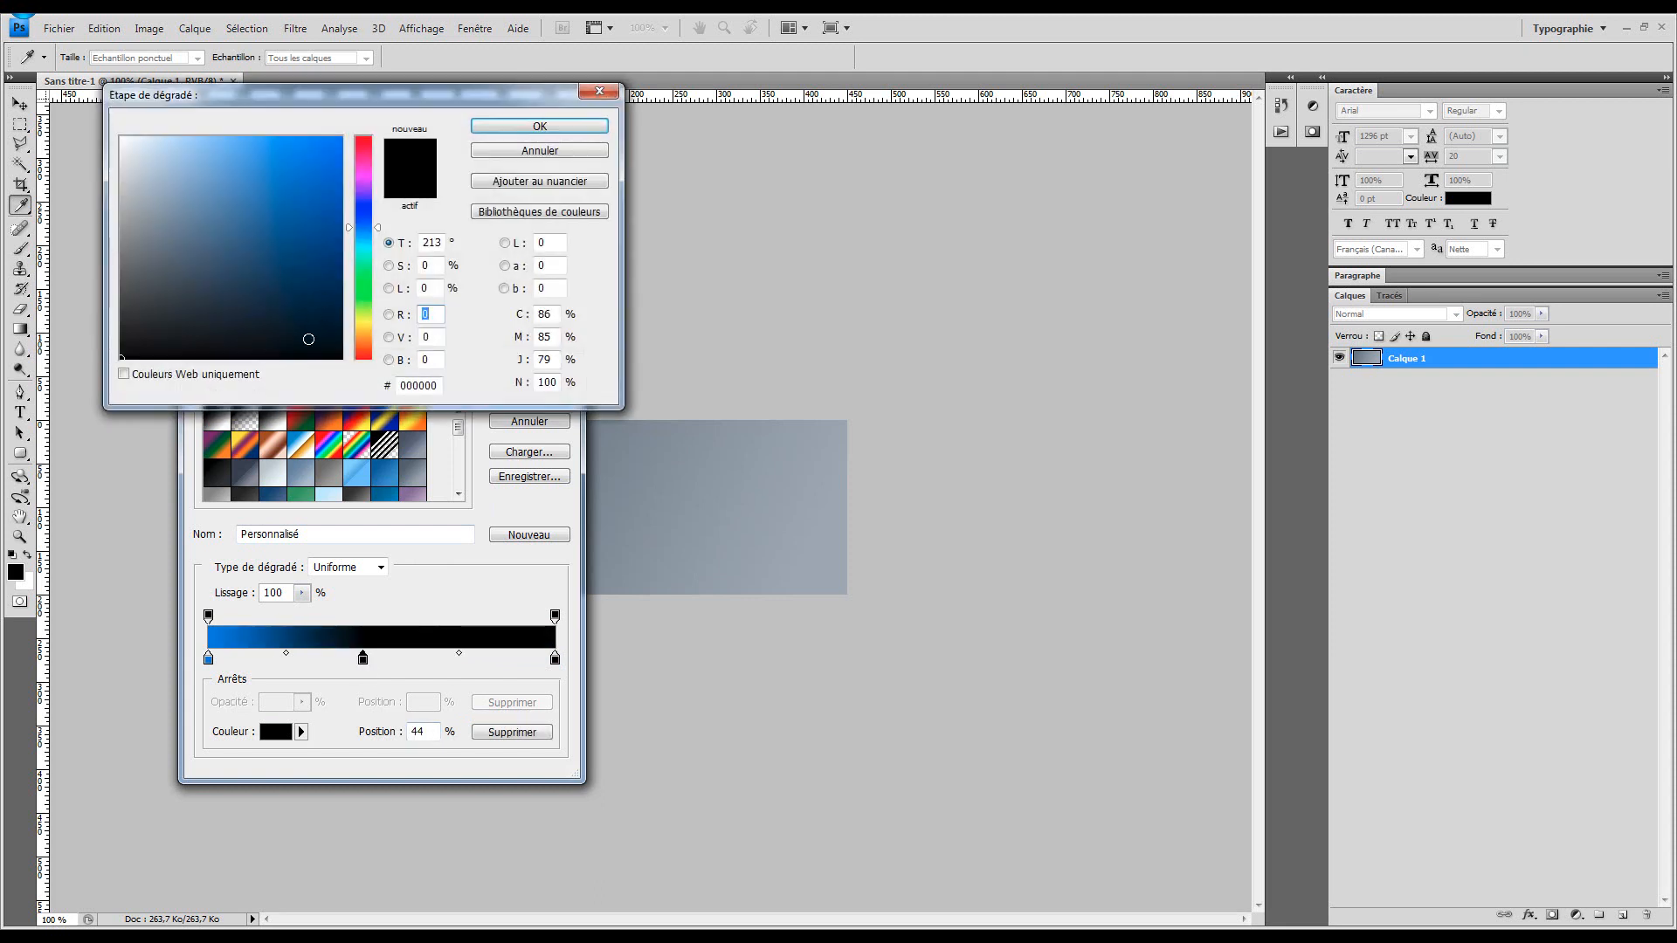
click(365, 274)
click(265, 226)
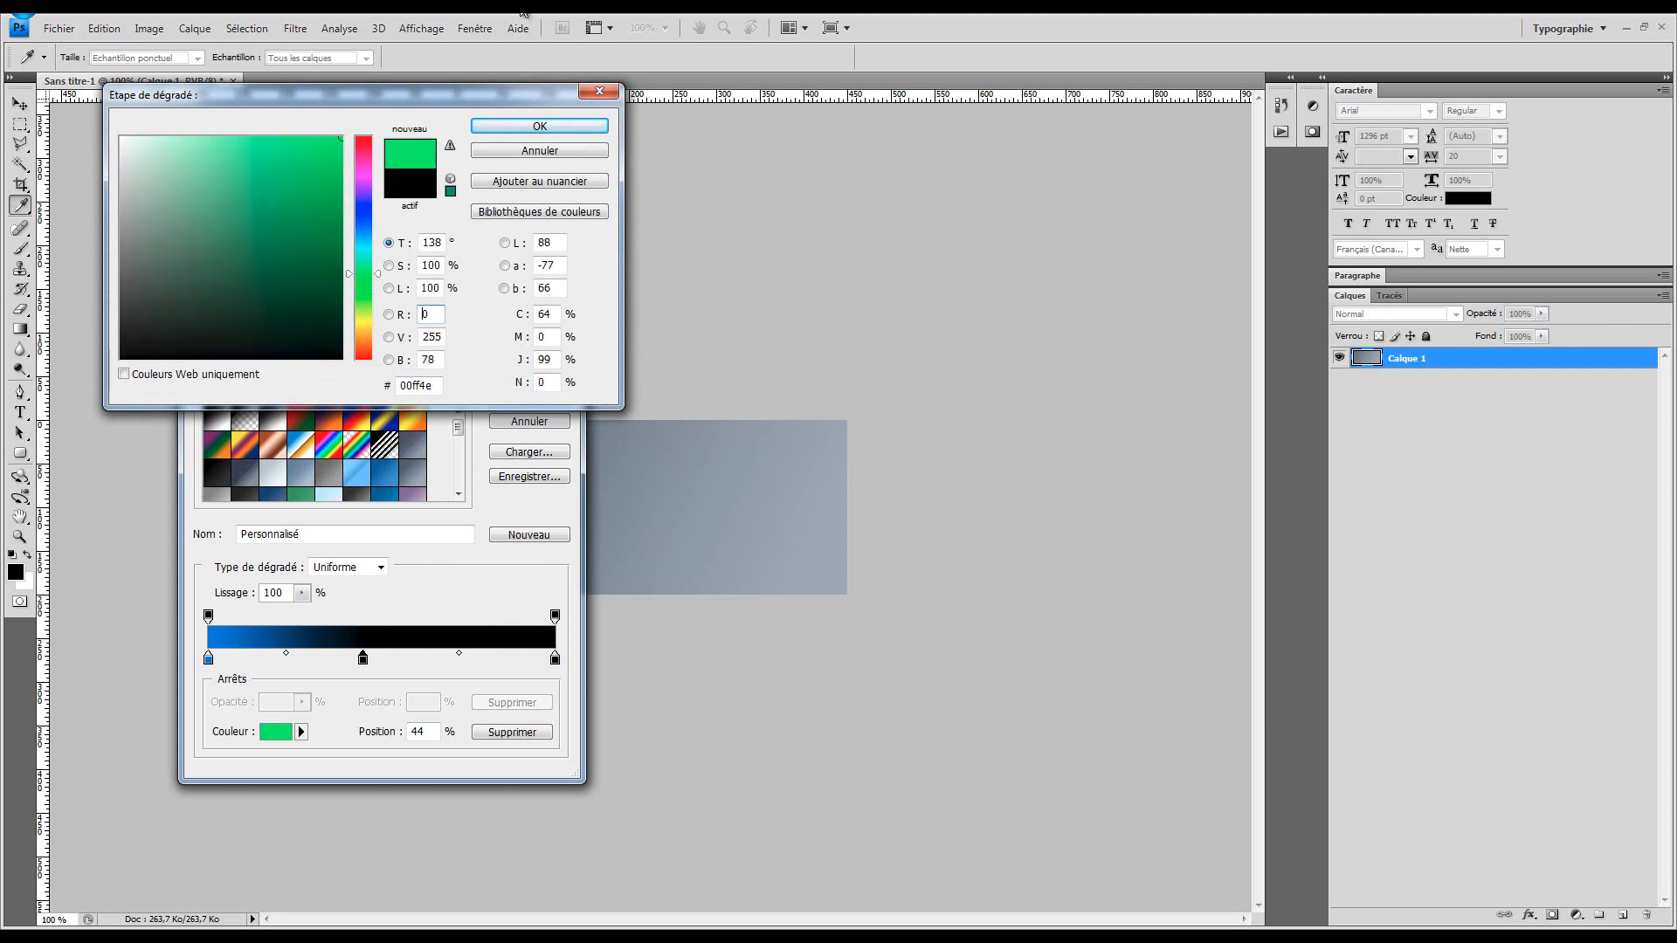
click(539, 126)
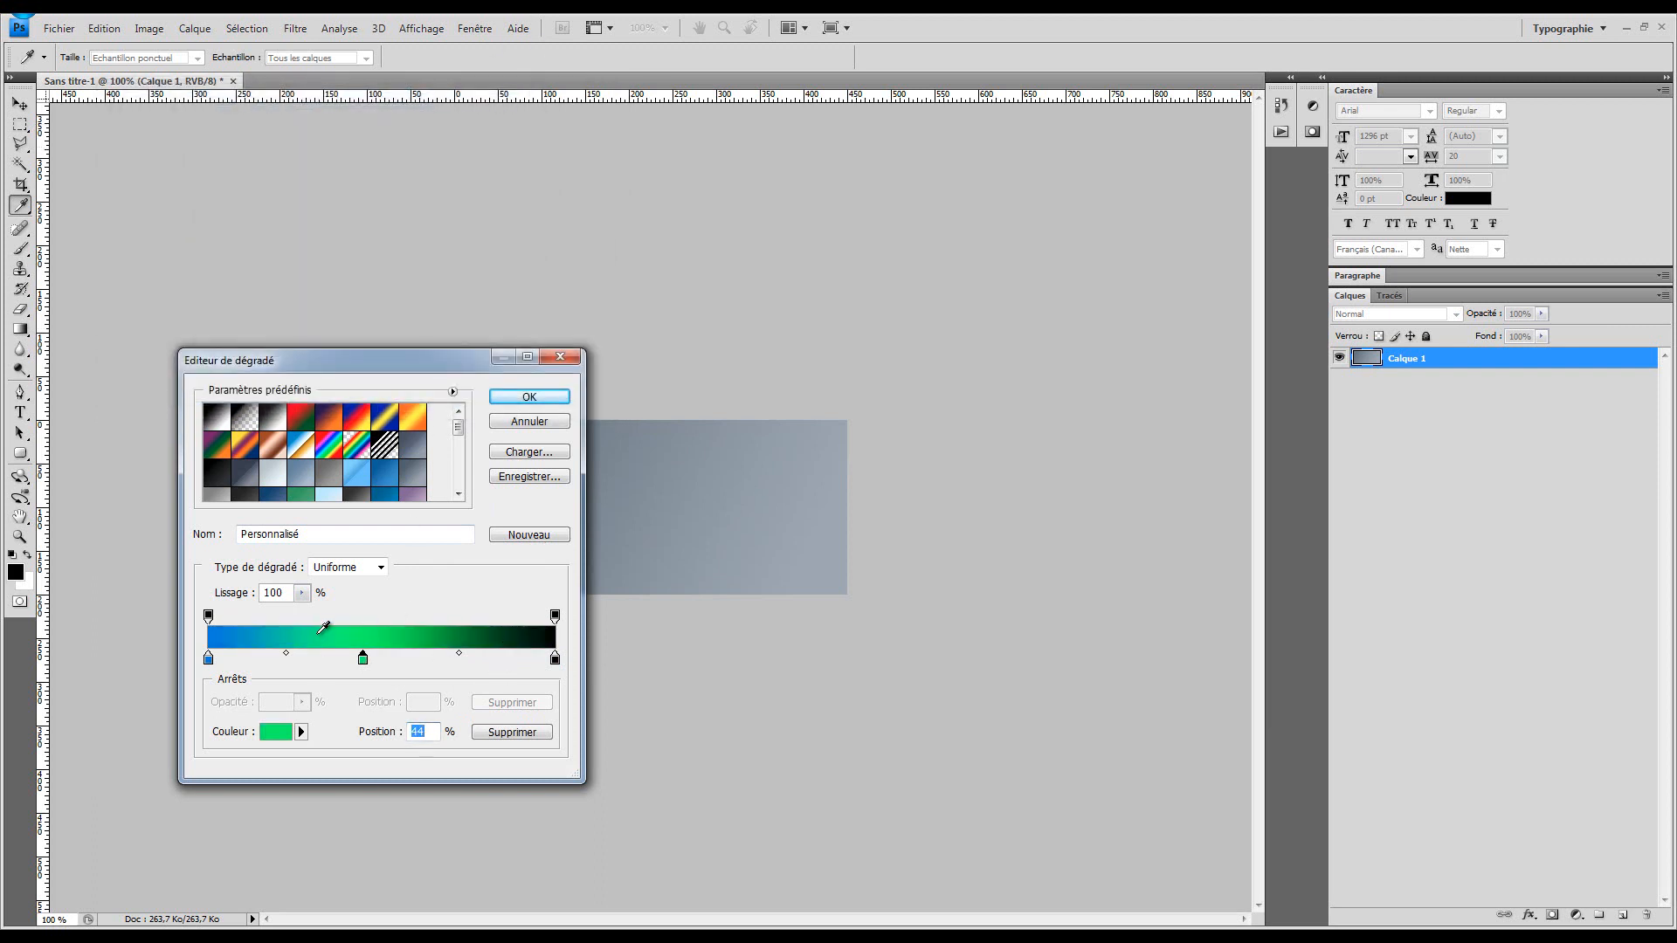
click(529, 396)
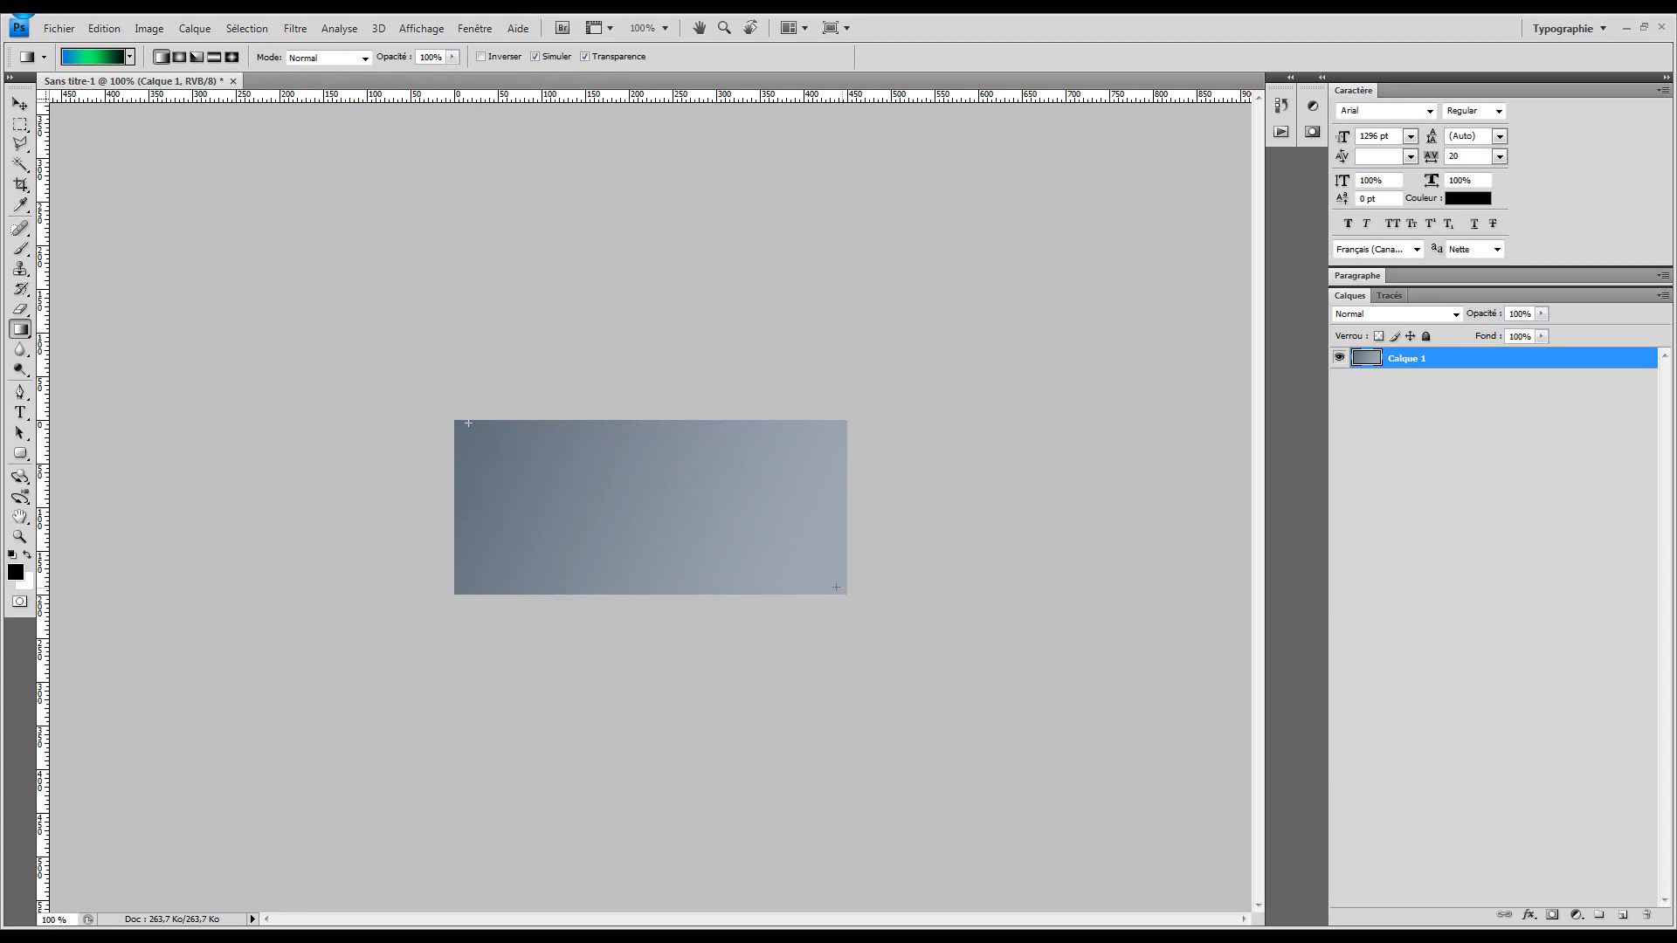
Try the blue-green-black gradient diagonally across Calque 1 and undo it
drag(836, 586, 836, 587)
key(ctrl+z)
Switch to Chrome and close the tab with the Photoshop tutorial forum topic
mouse_move(113, 8)
click(43, 100)
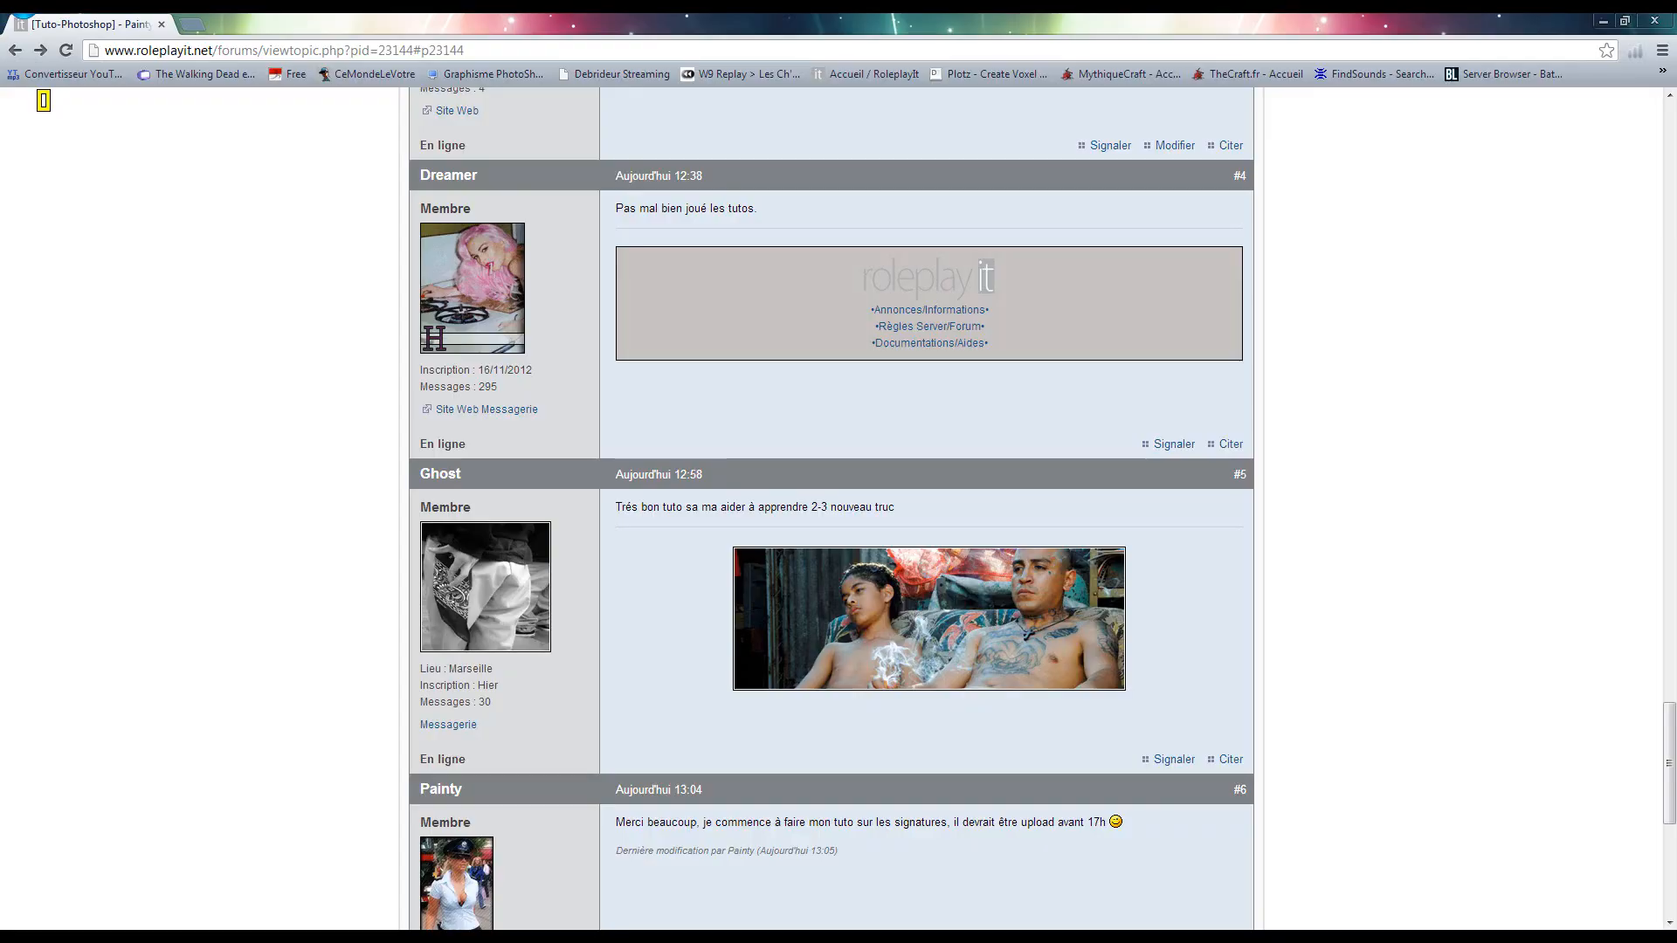
key(alt+Tab)
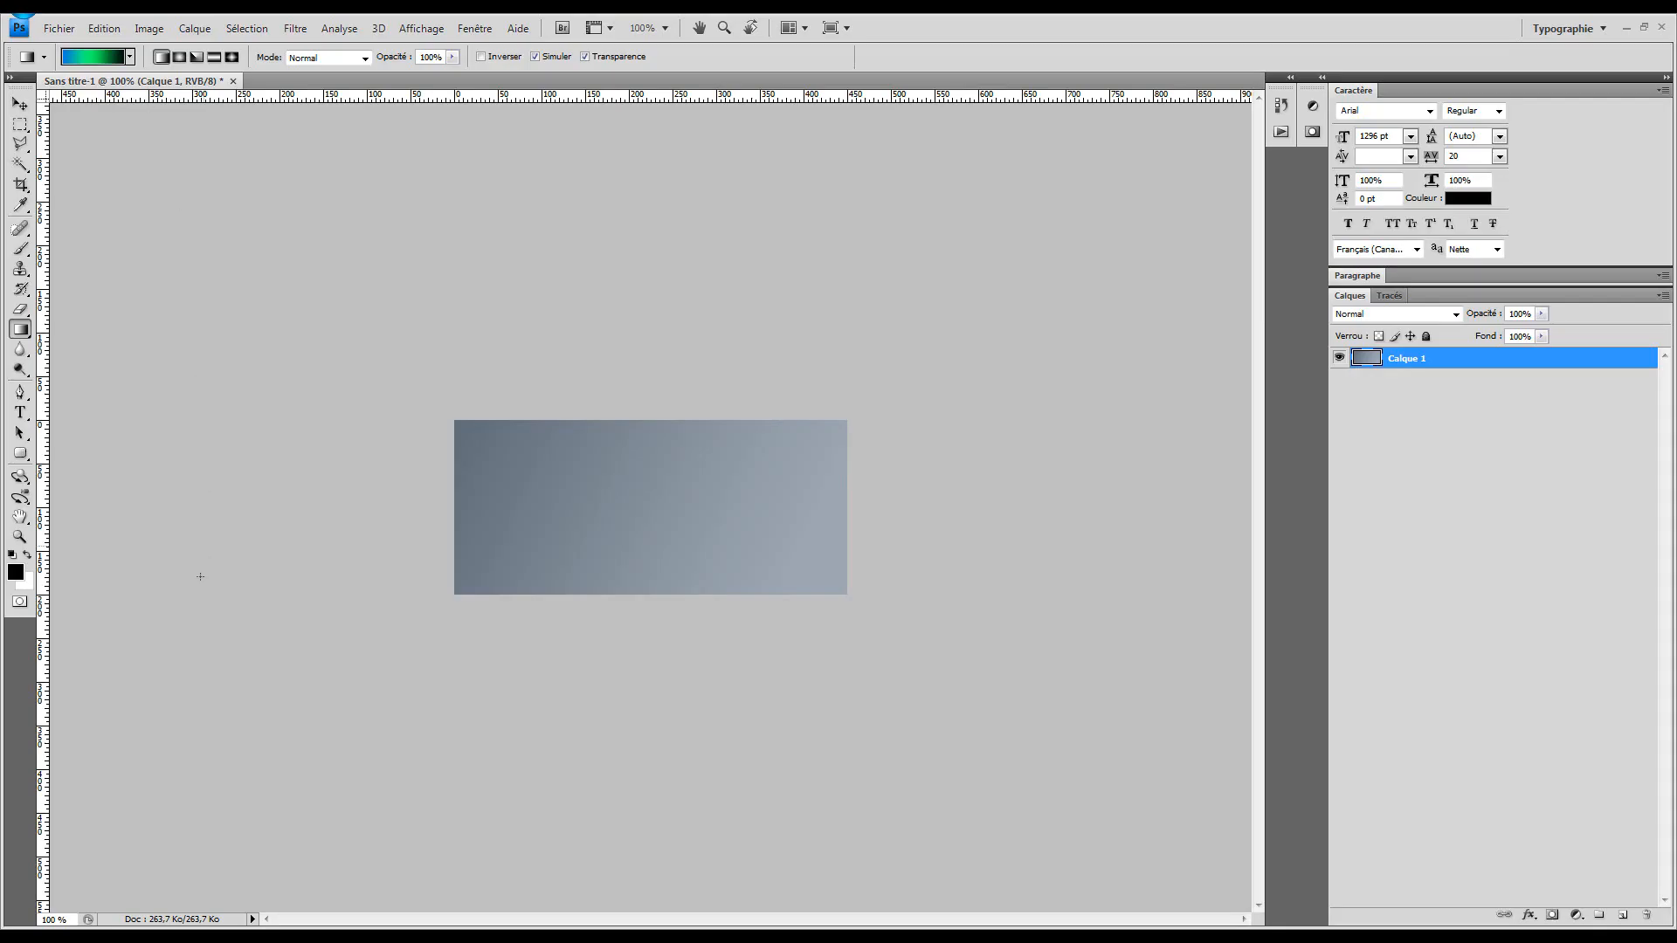
key(alt+Tab)
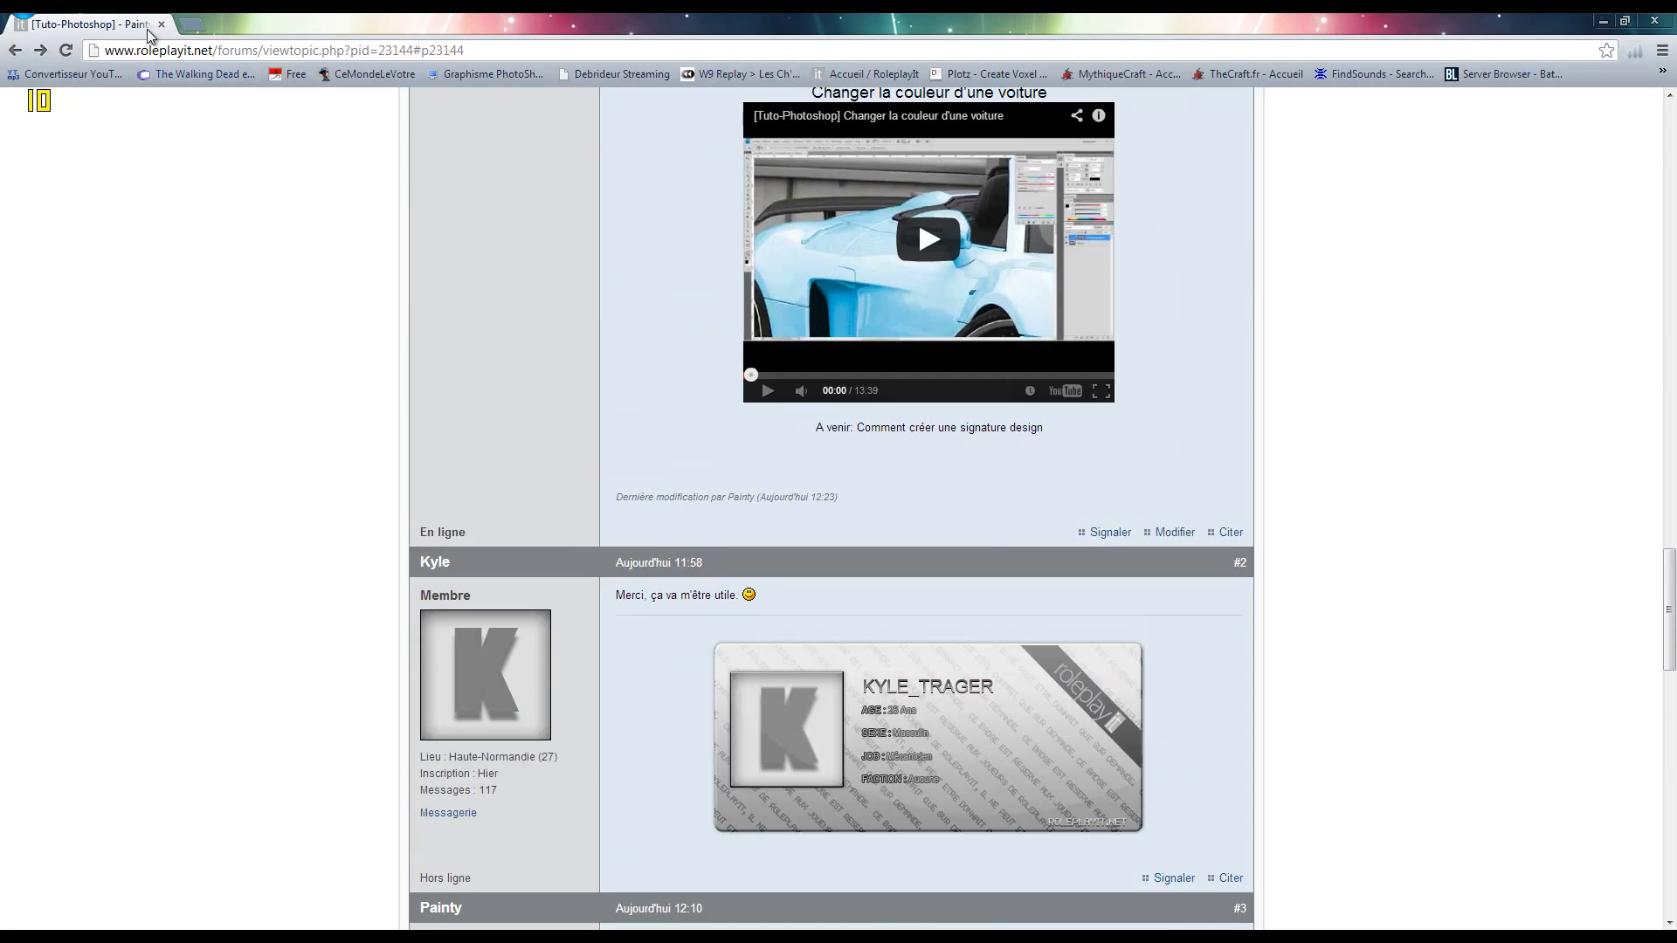
click(161, 25)
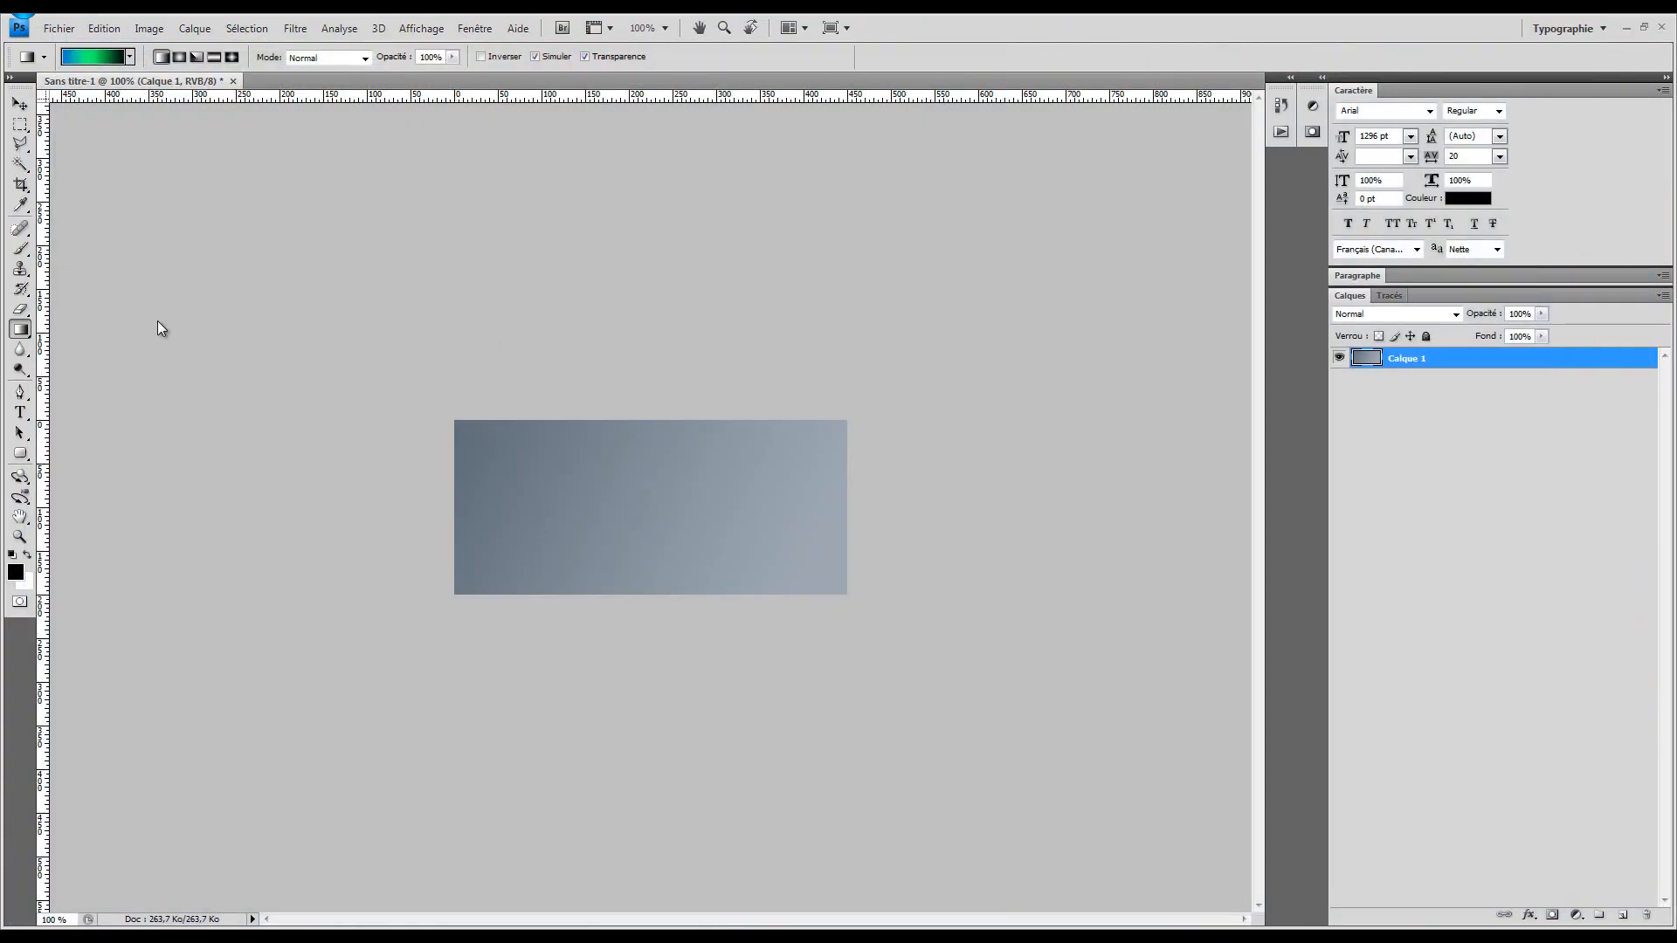
Select the Brush tool, and reopen Chrome with a new blank tab in place of the loading page
click(21, 248)
click(113, 7)
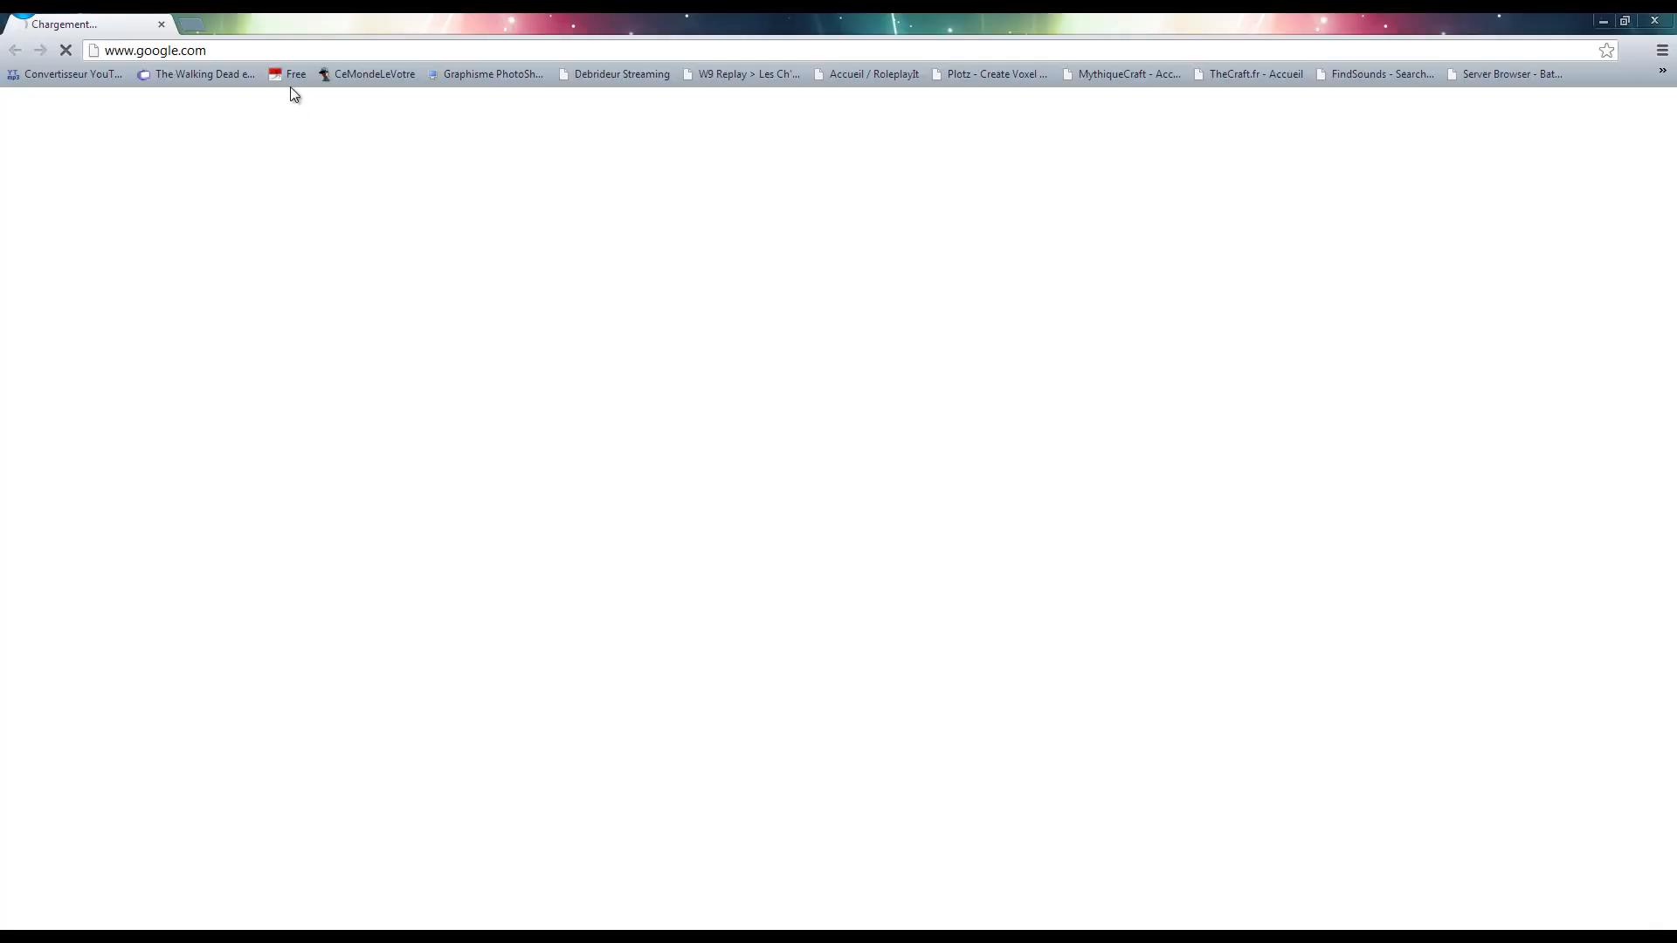
click(185, 26)
click(159, 24)
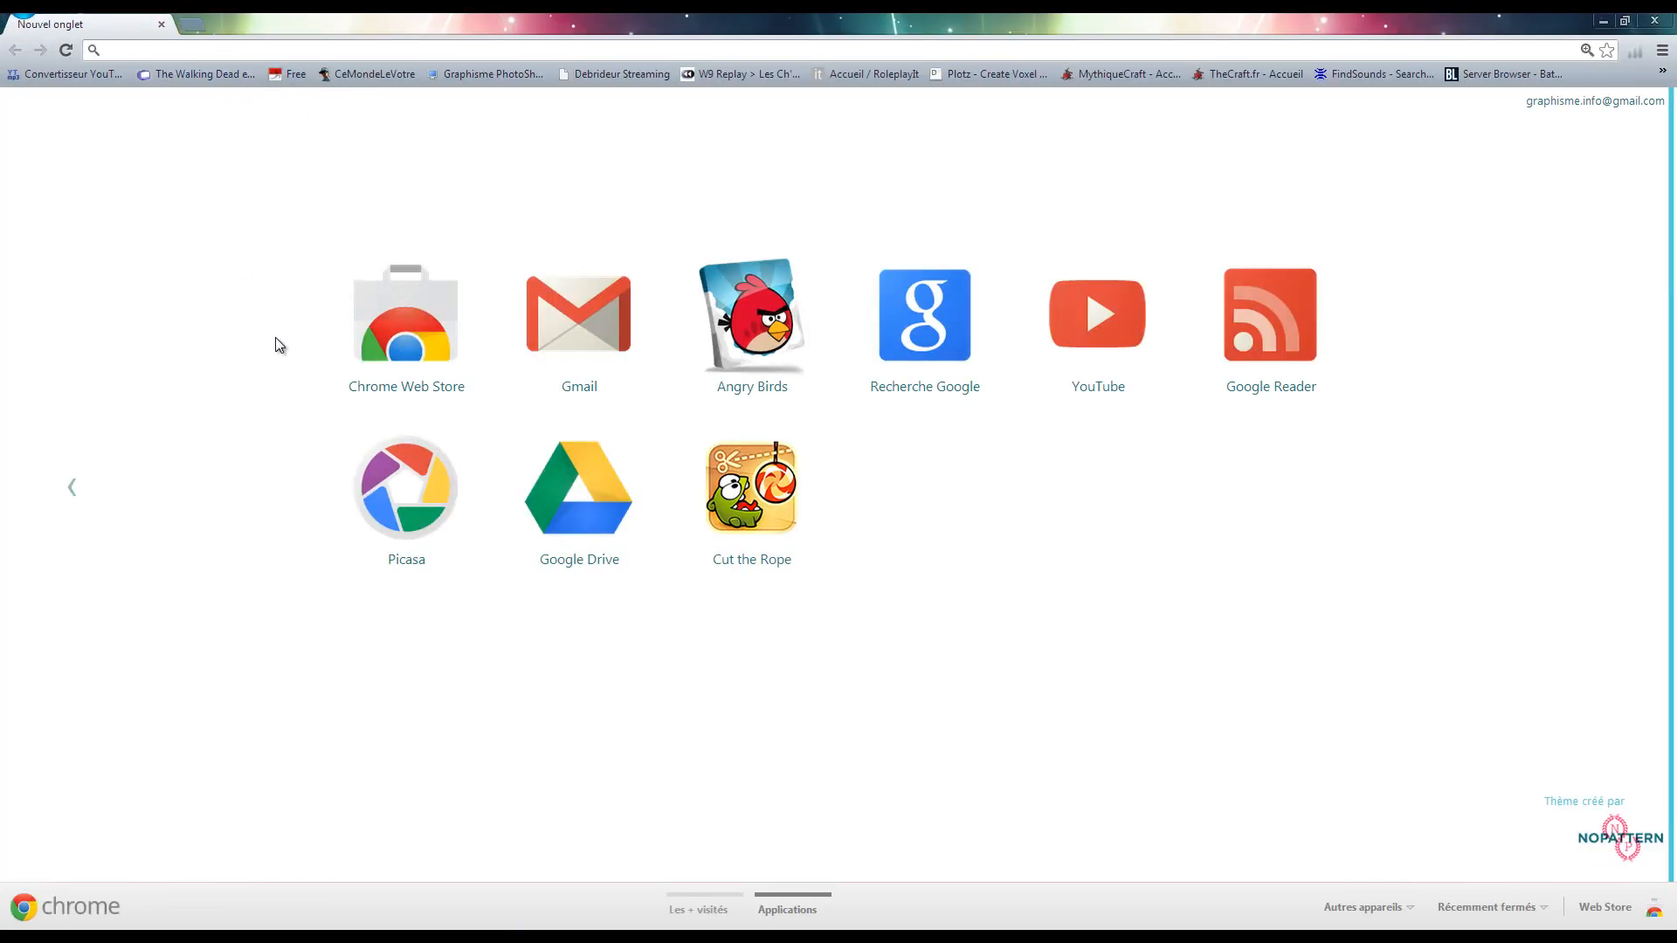
Search the web for "The walking", removing the suggested episode wording from the query
text(The walking)
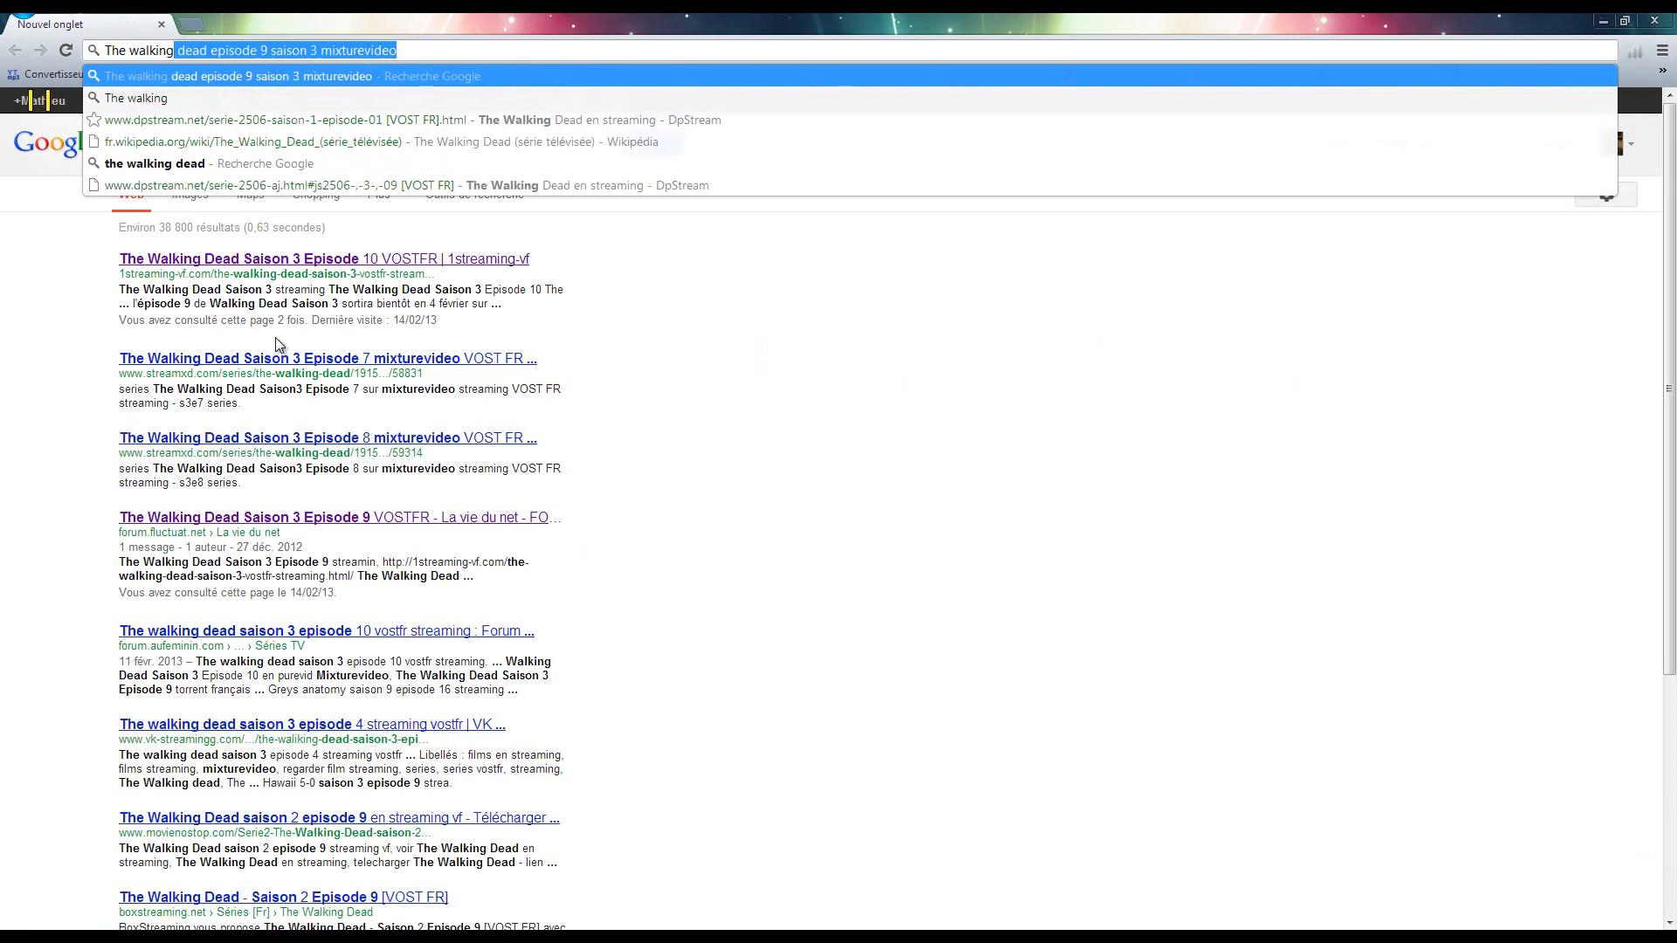
key(End)
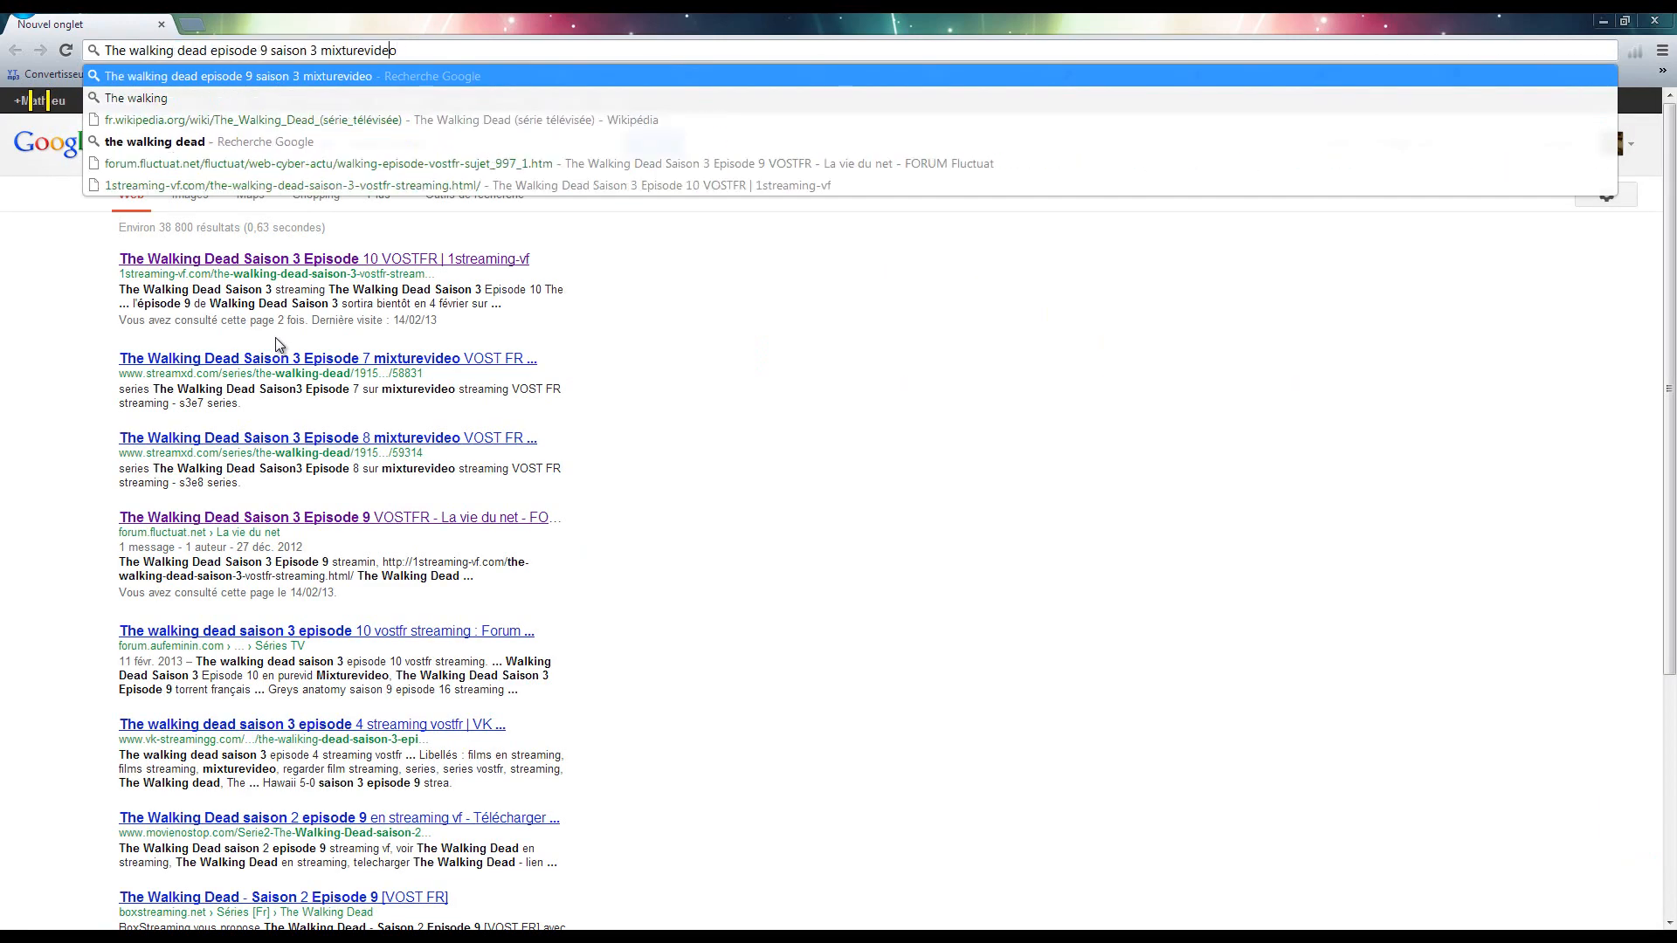
key(BackSpace)
key(BackSpace)
key(BackSpace)
key(BackSpace)
key(BackSpace)
key(BackSpace)
key(BackSpace)
key(BackSpace)
key(BackSpace)
key(BackSpace)
key(BackSpace)
key(BackSpace)
key(BackSpace)
key(BackSpace)
key(BackSpace)
key(BackSpace)
key(BackSpace)
key(BackSpace)
key(BackSpace)
key(BackSpace)
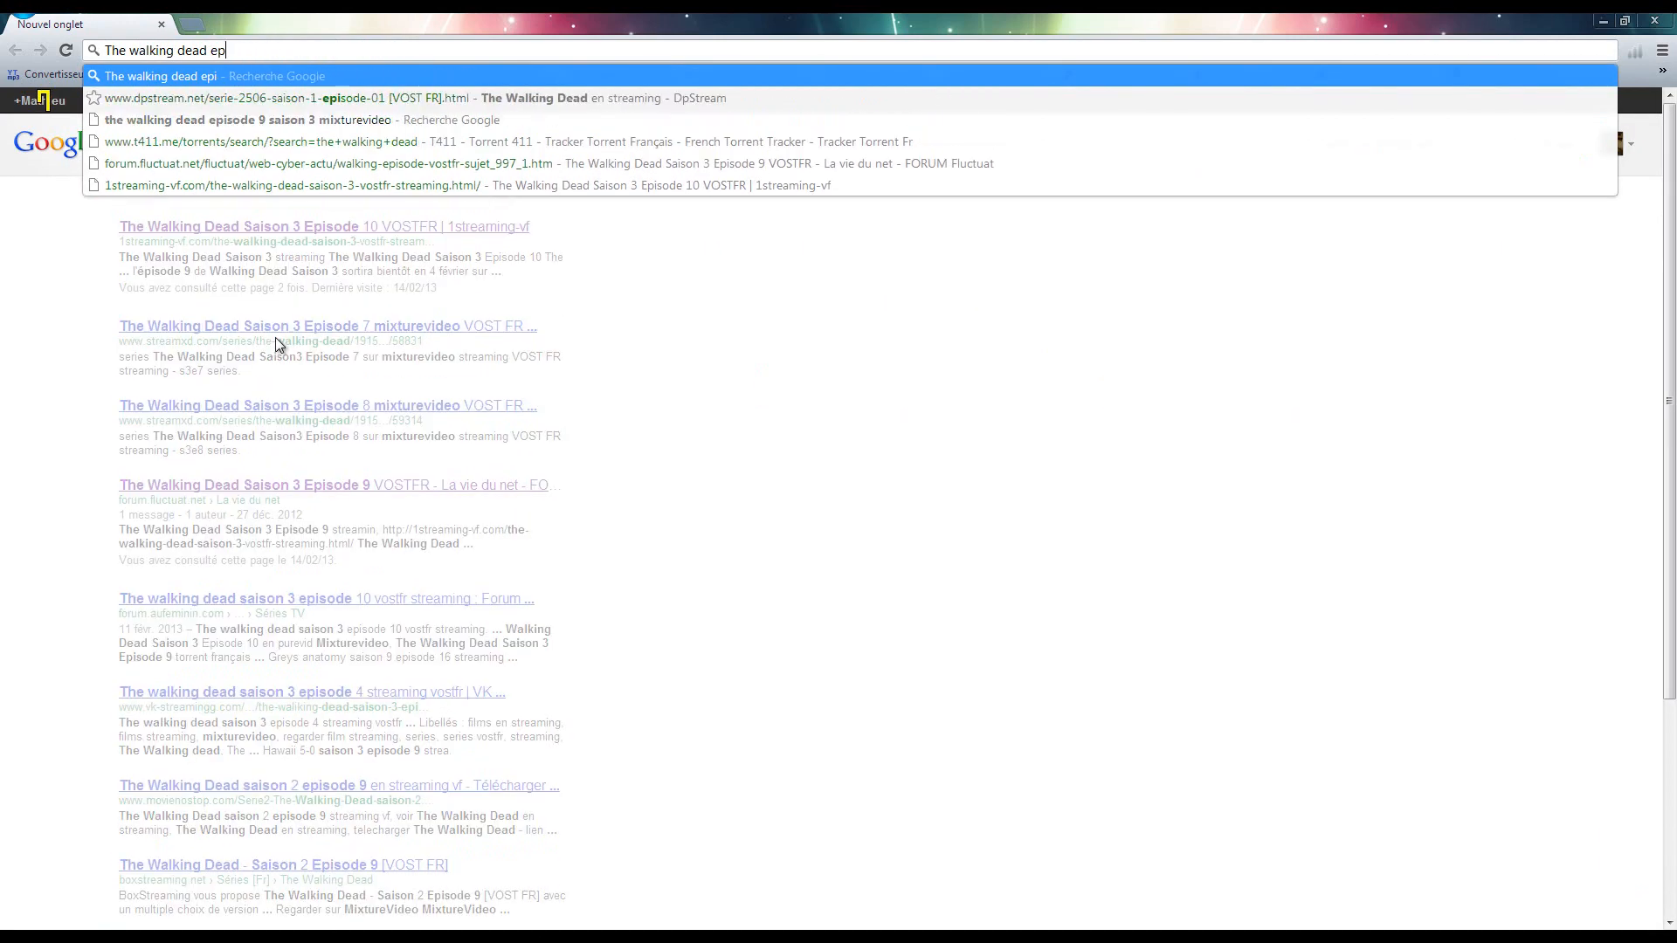
key(Return)
Complete the query as "The walking dead", run the search and show the image results
click(211, 147)
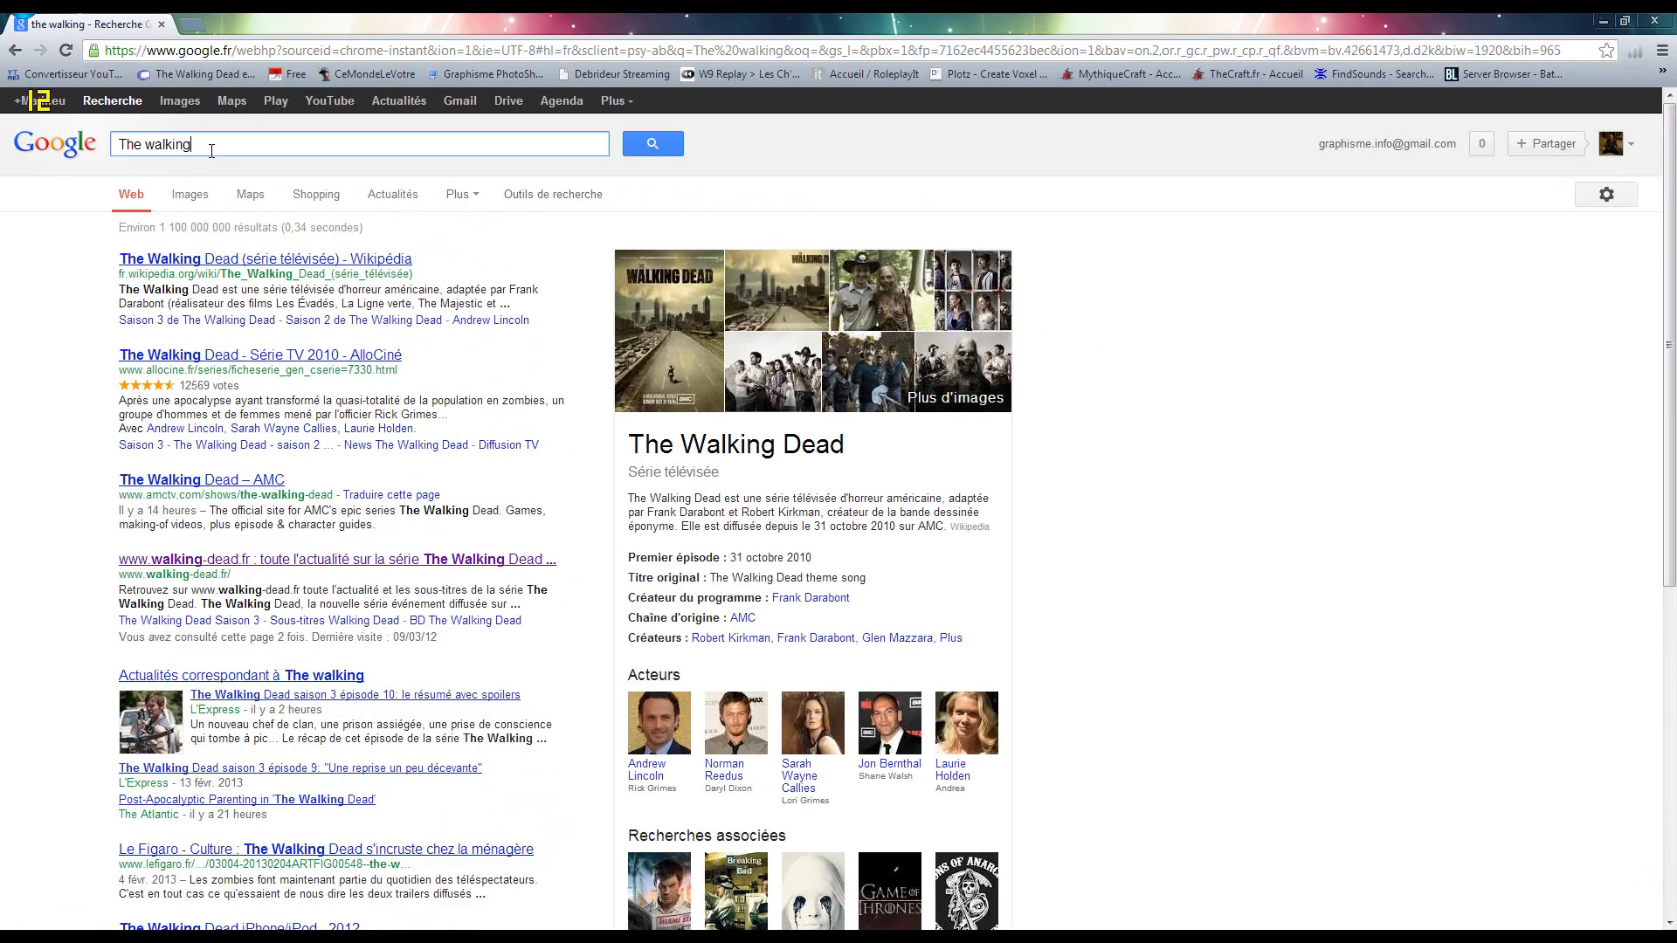
text(dead)
key(Return)
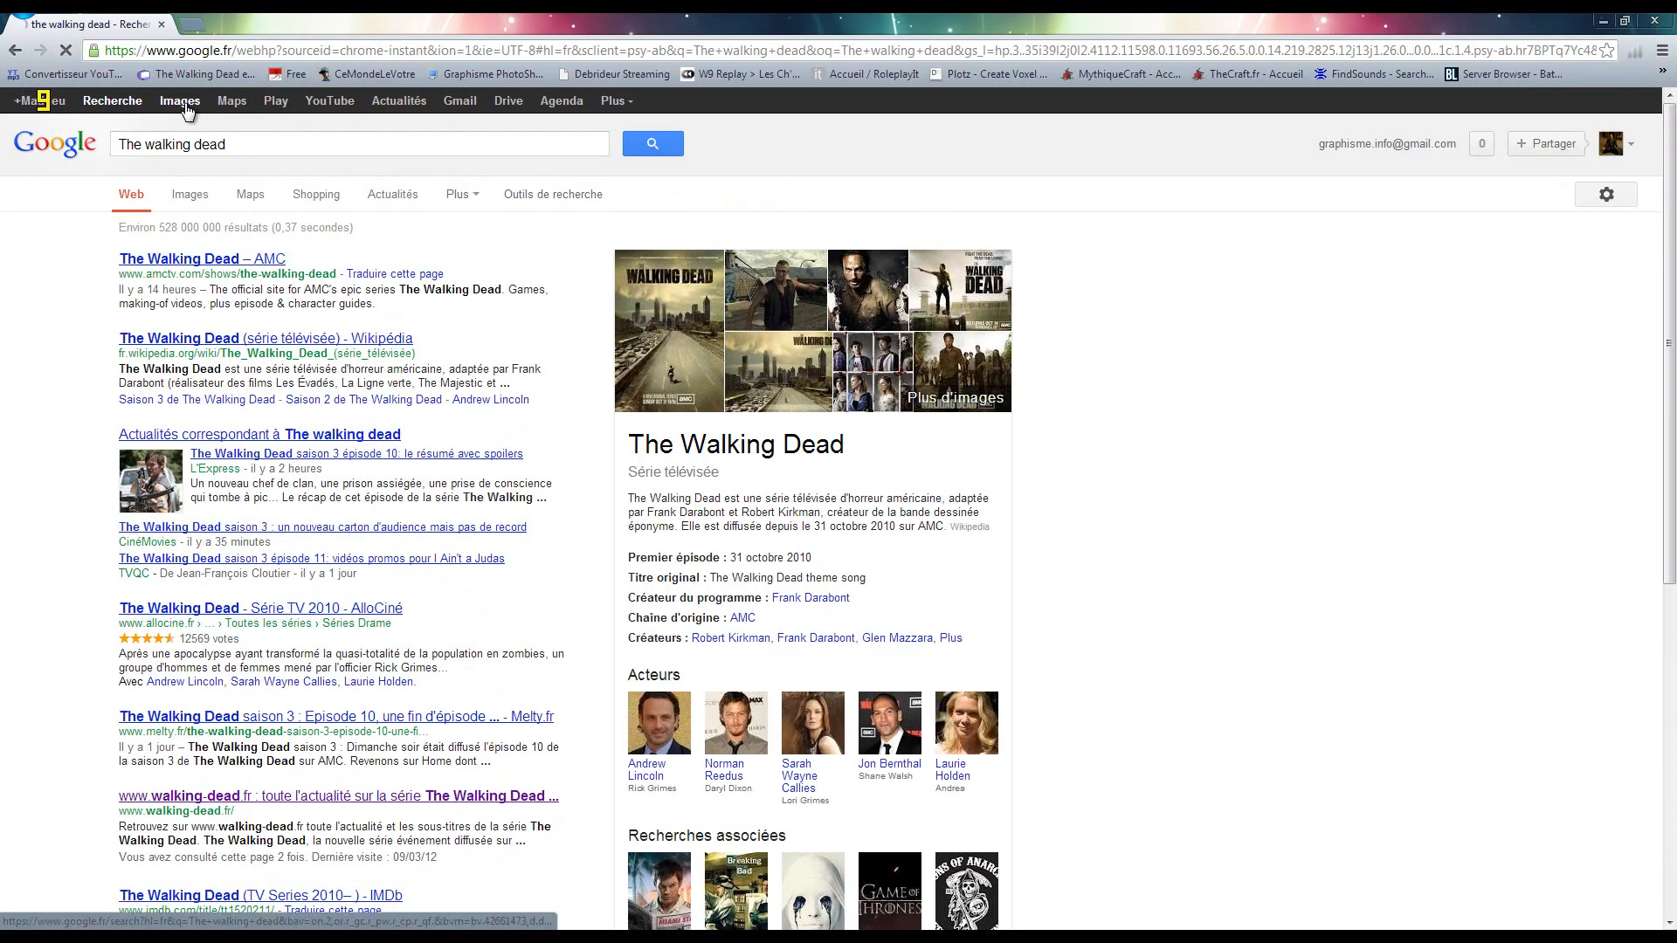
click(180, 101)
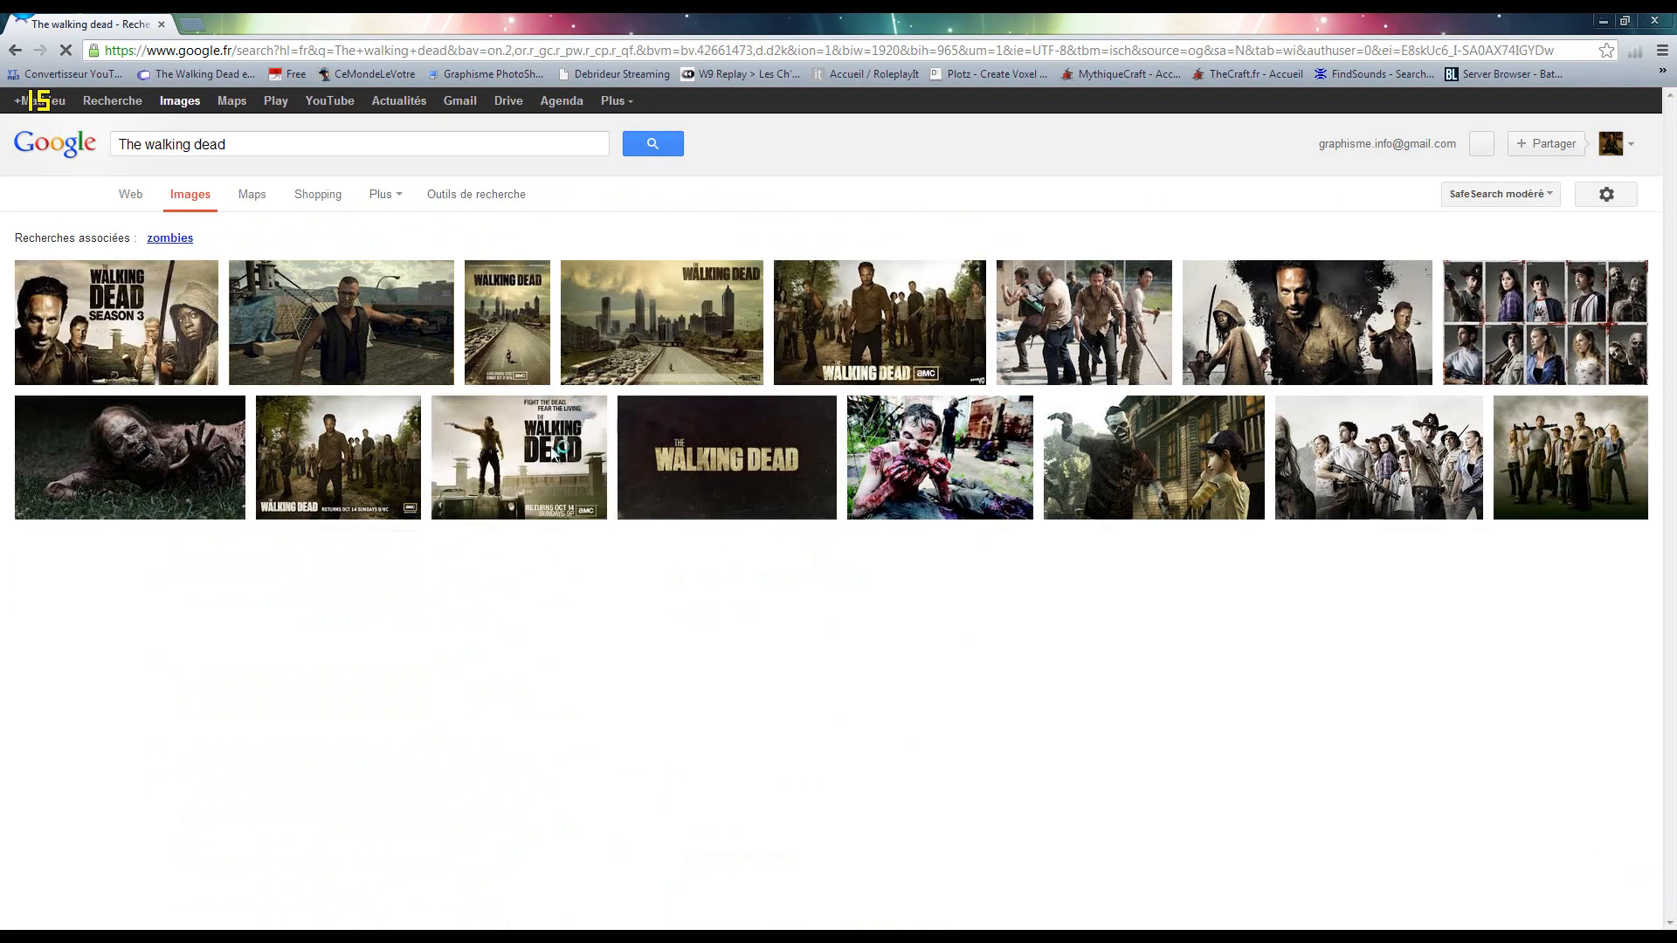
Open the full-size 1440 × 900 Walking Dead poster with the city skyline and highway from eyeful-blog.com
scroll(561, 319, down, 1)
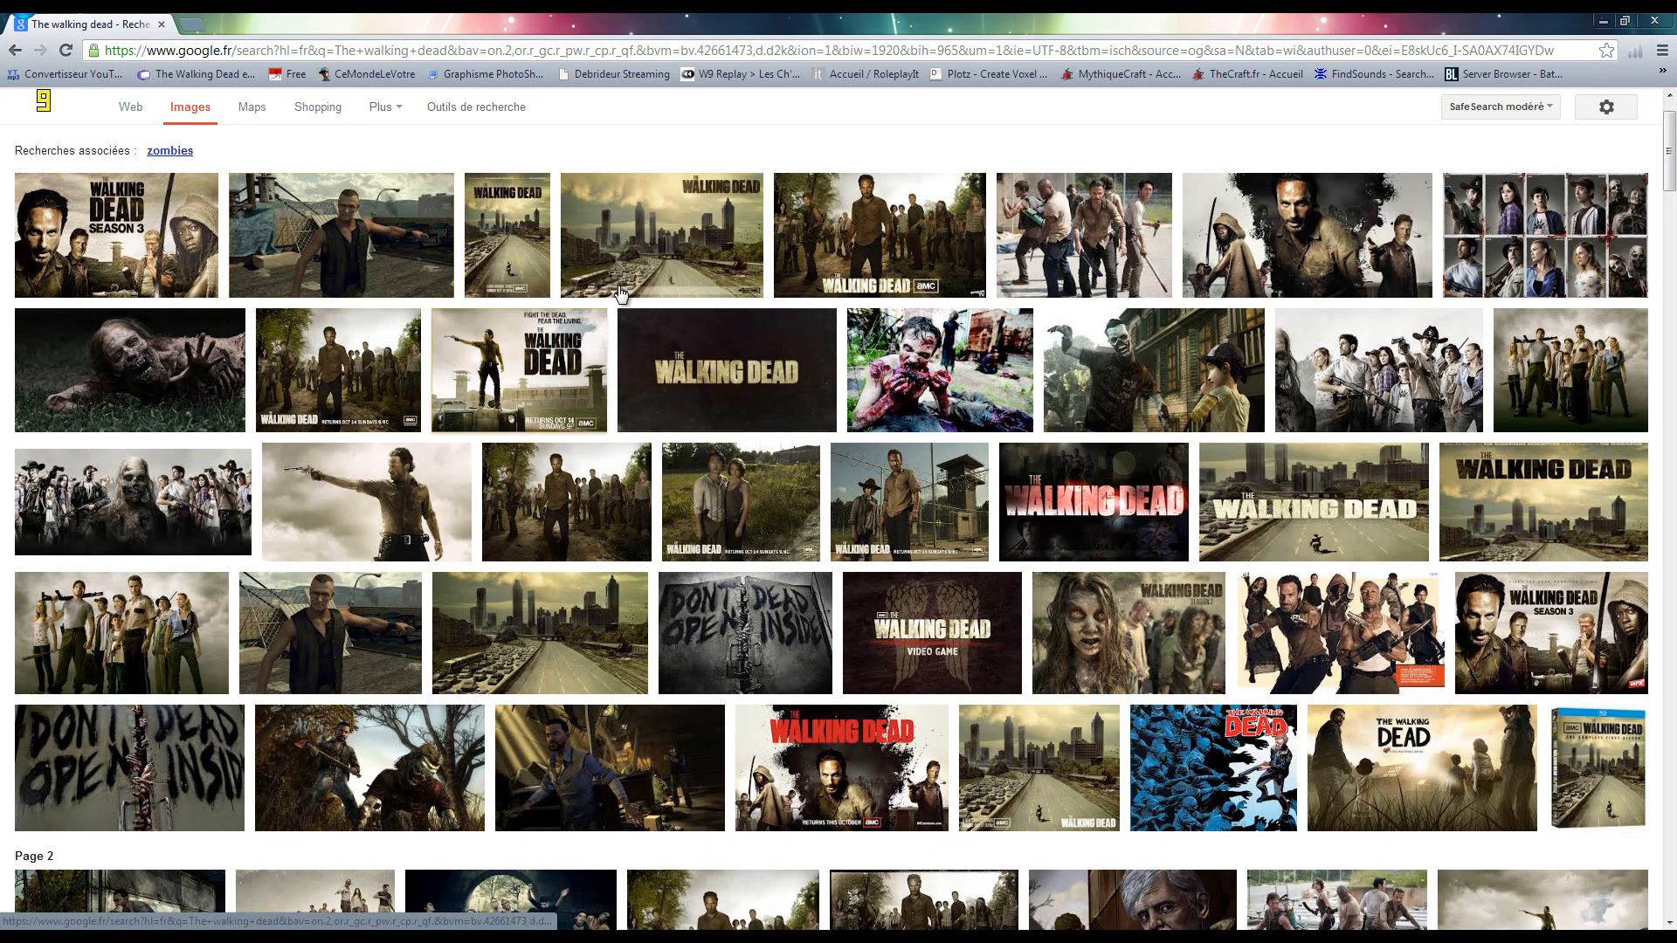
click(668, 276)
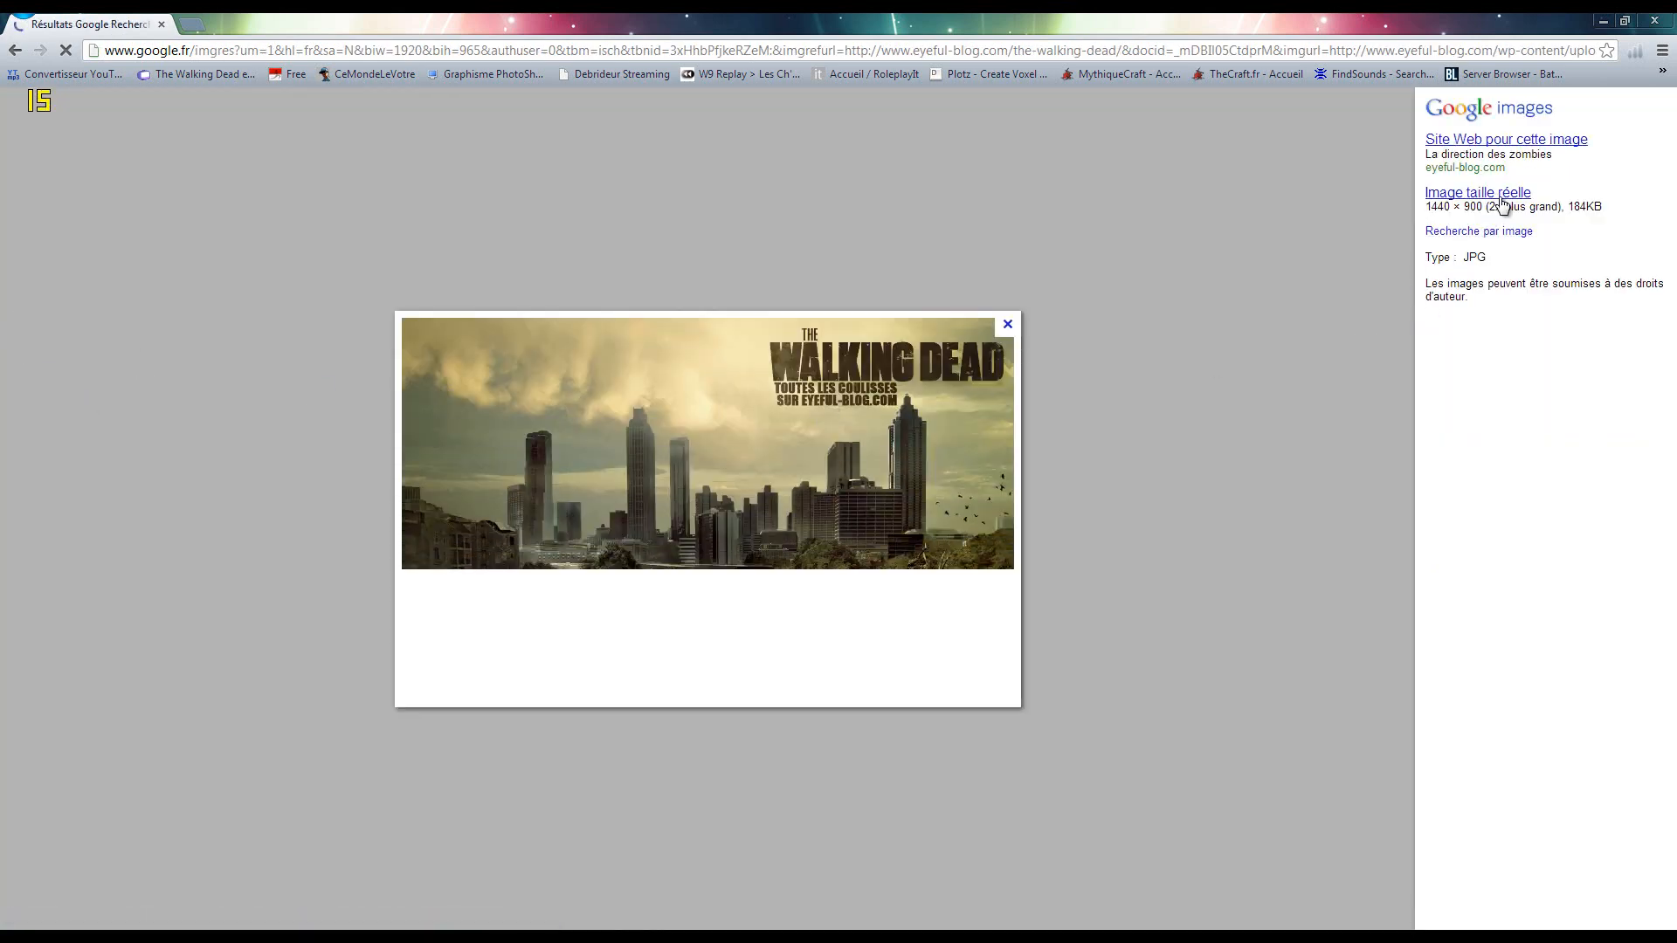
click(1494, 194)
Copy the poster image and paste it as a new layer into the signature document in Photoshop
right_click(288, 260)
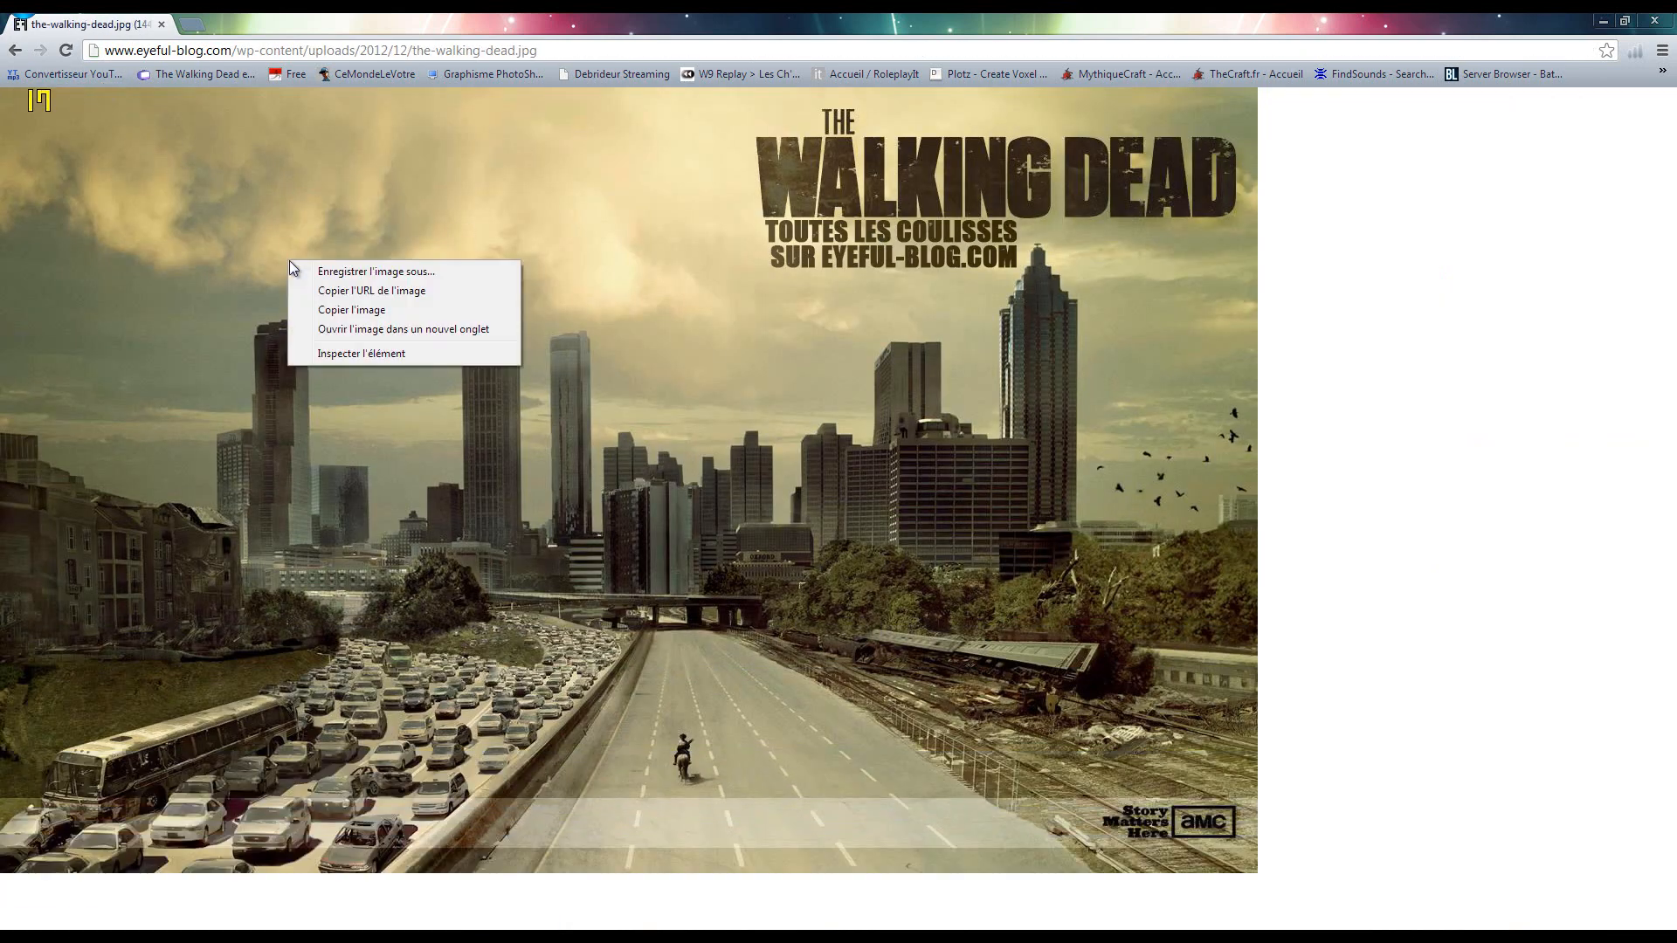
click(406, 307)
key(alt+Tab)
key(ctrl+v)
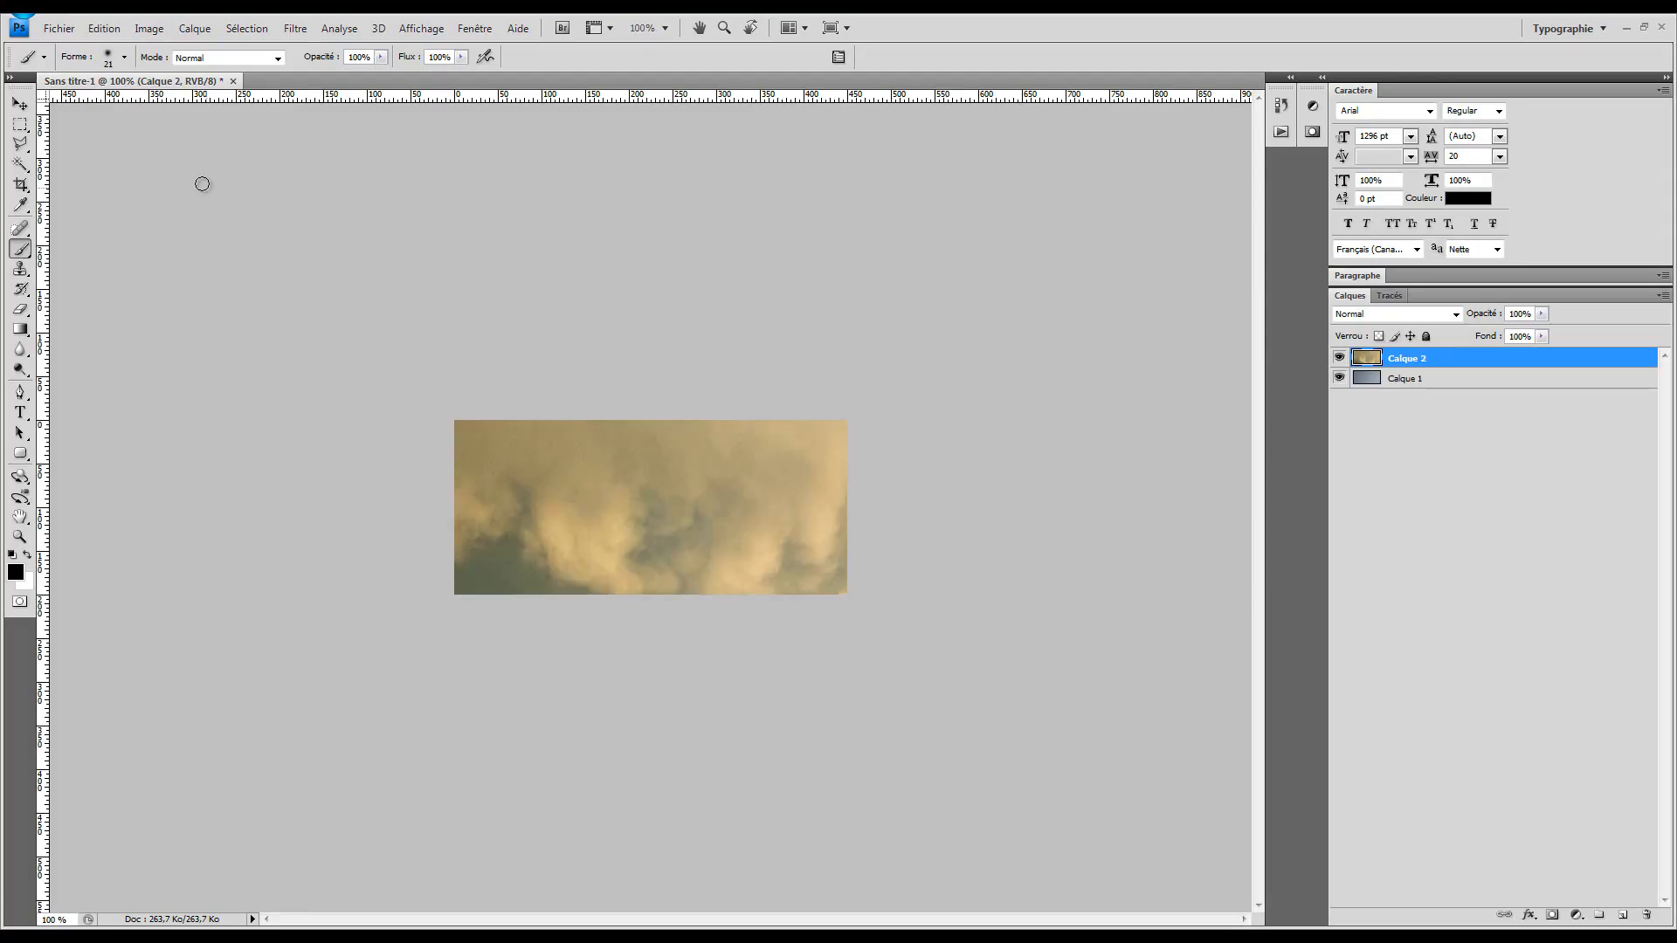
Scale the pasted poster down to slightly larger than the canvas and place the skyline and road inside it
key(ctrl+t)
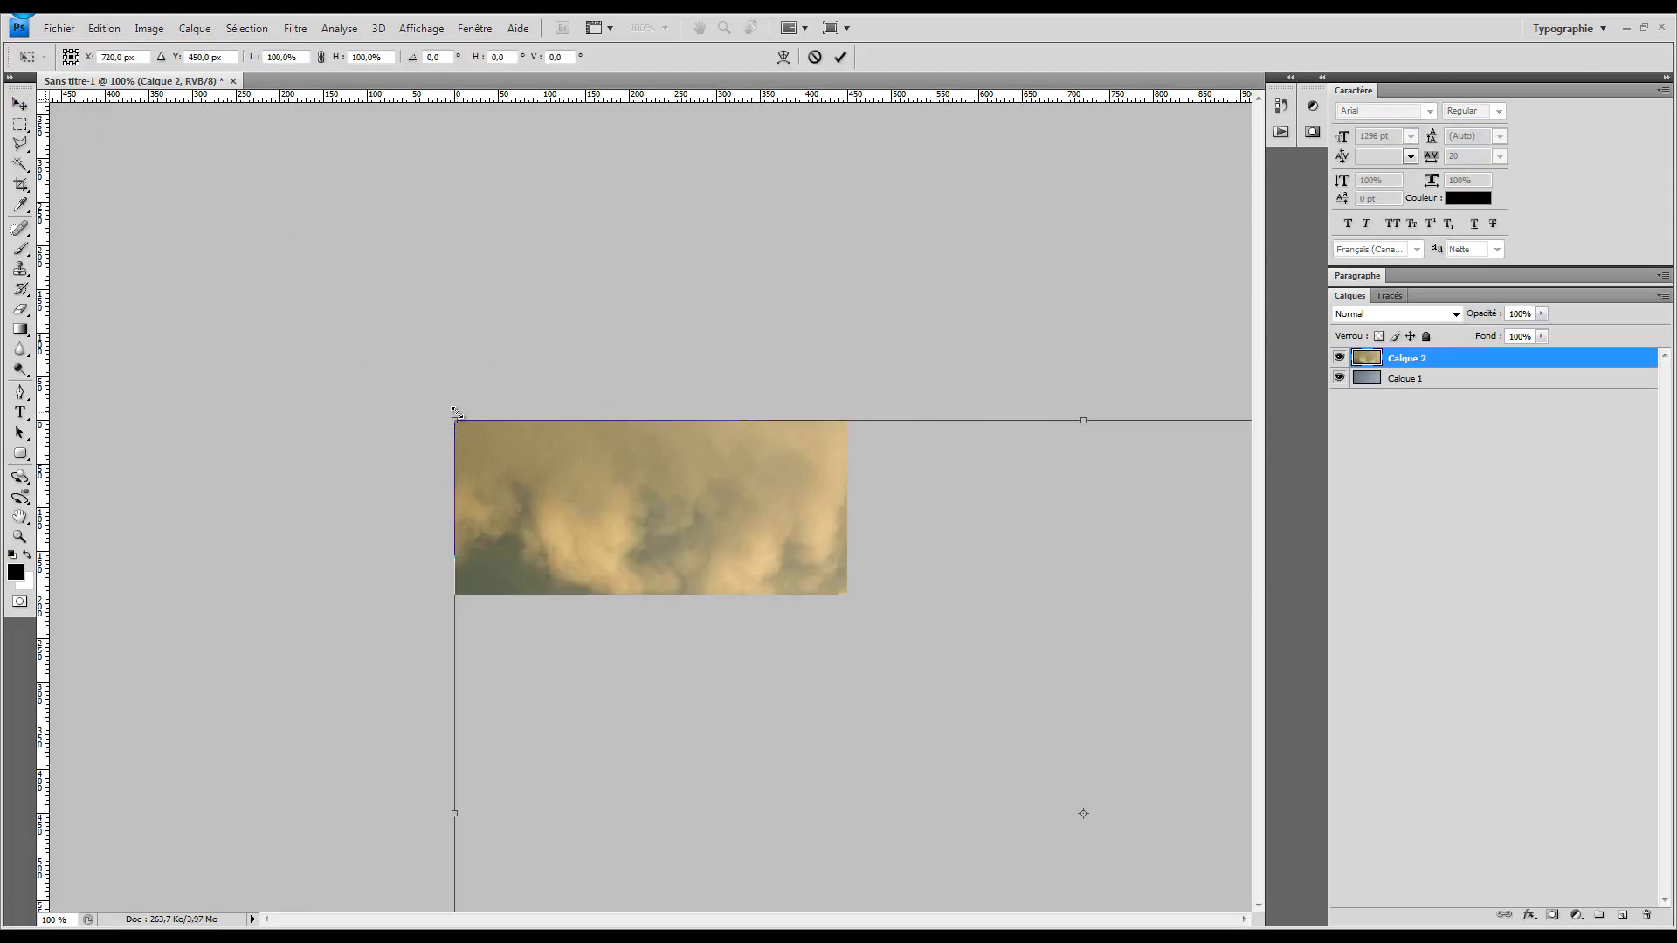
drag(450, 420, 637, 516)
drag(734, 611, 535, 453)
key(Return)
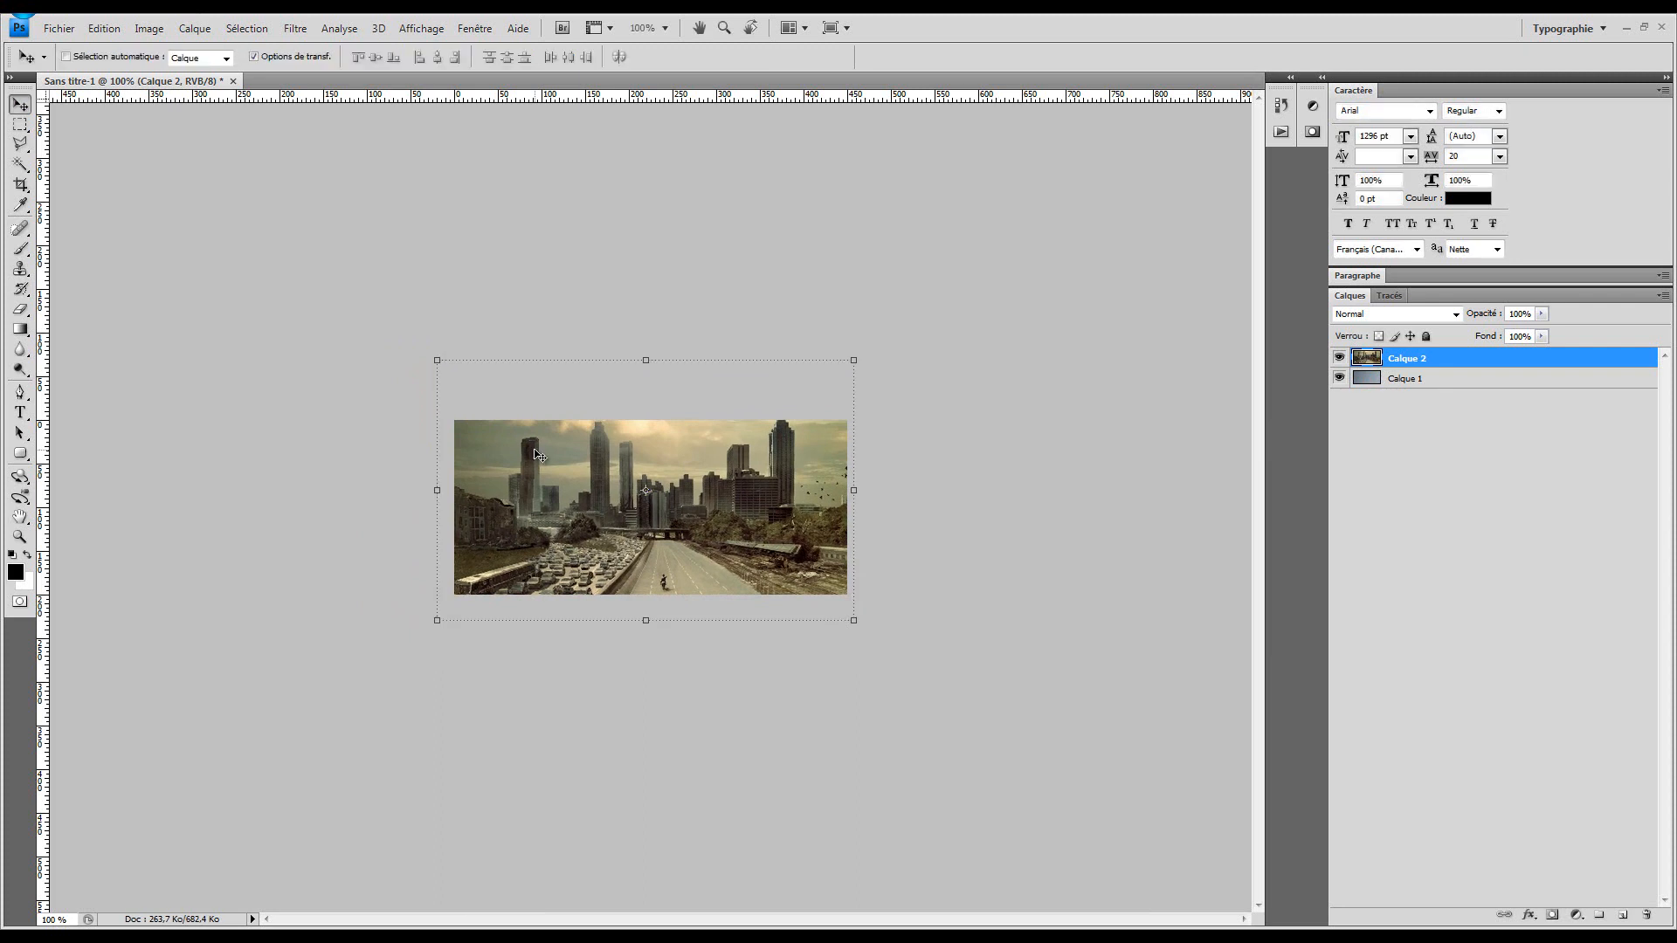
Reposition the poster horizontally on the canvas until its right edge lines up with the canvas's right edge
drag(495, 463, 583, 439)
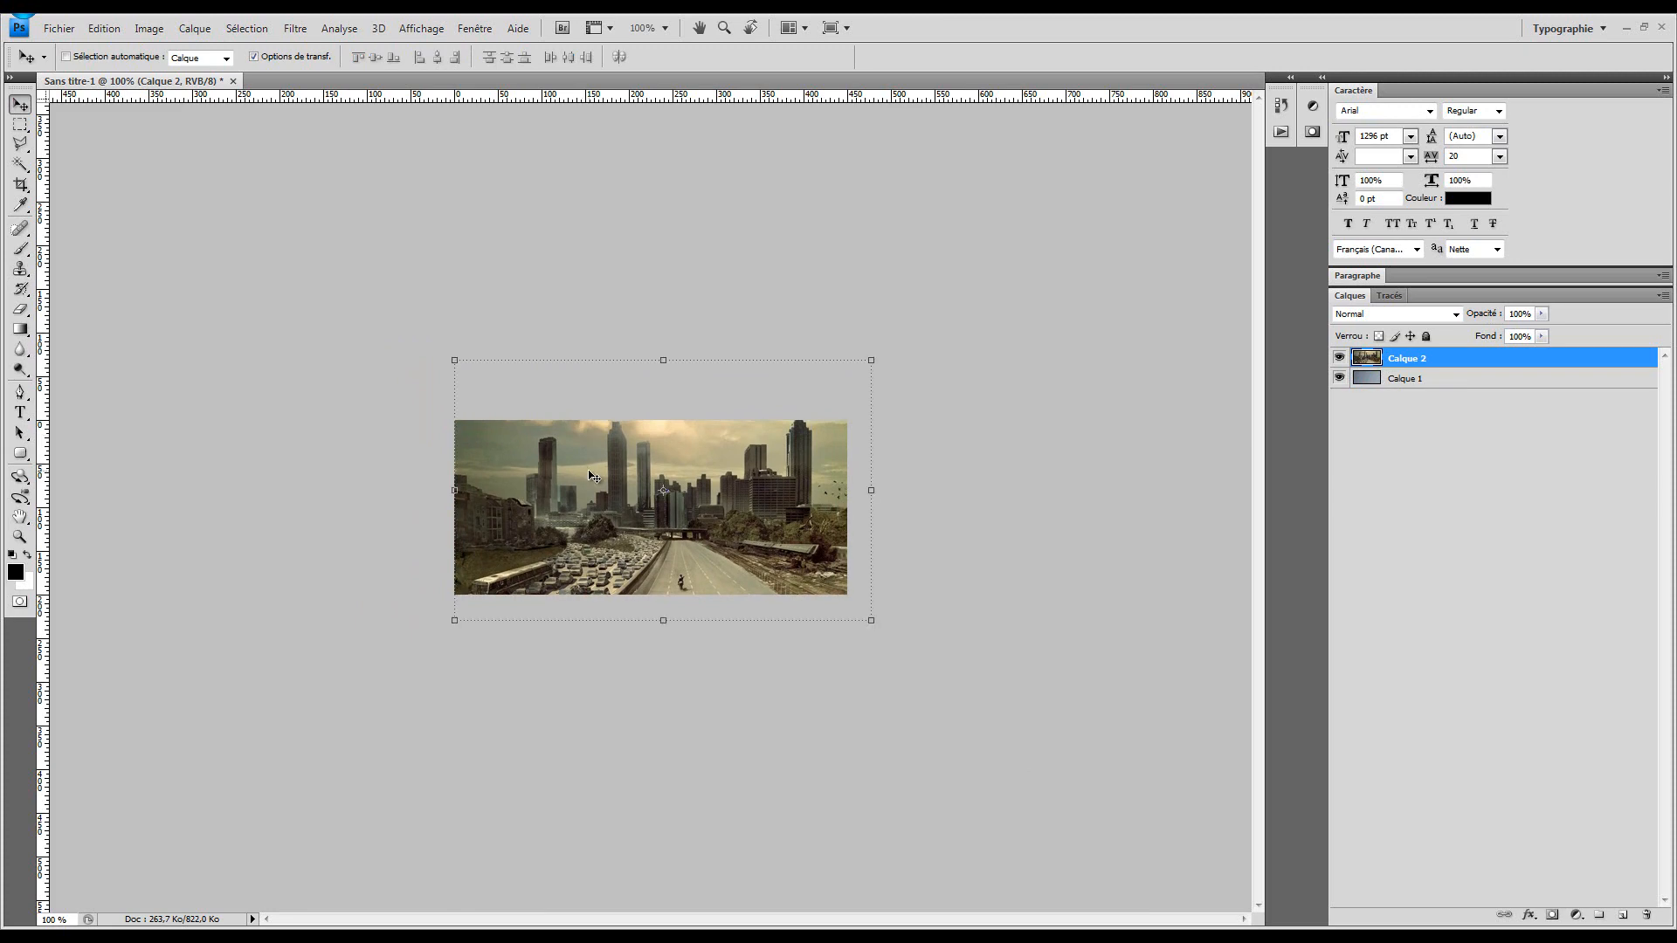
key(z)
click(451, 56)
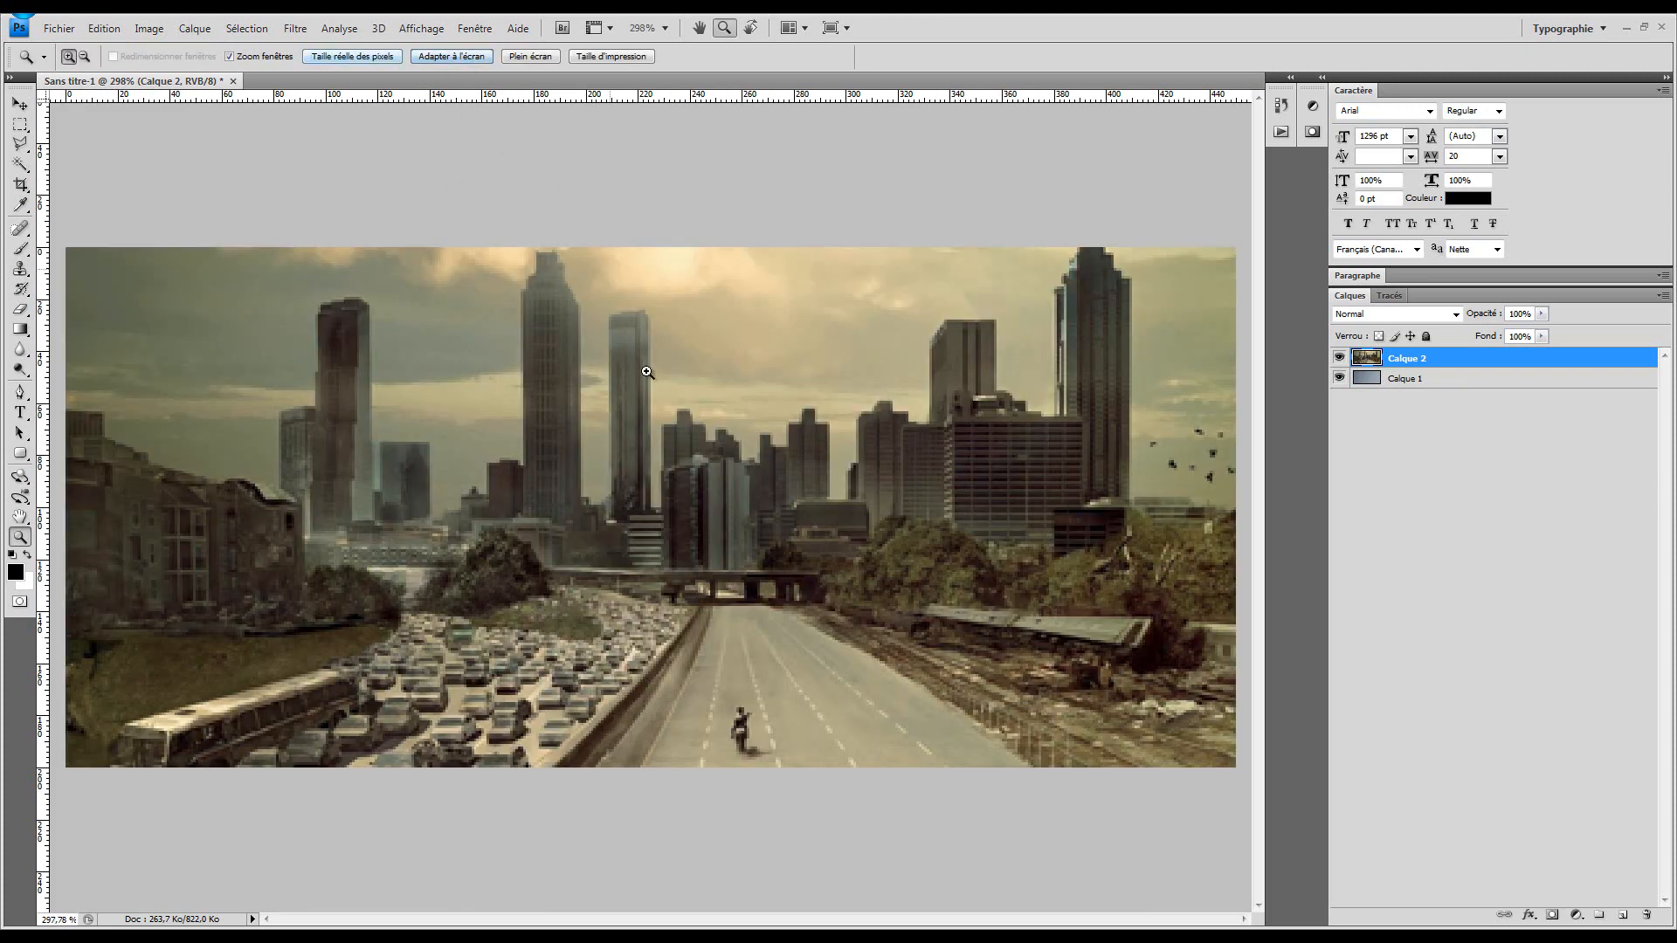
click(20, 103)
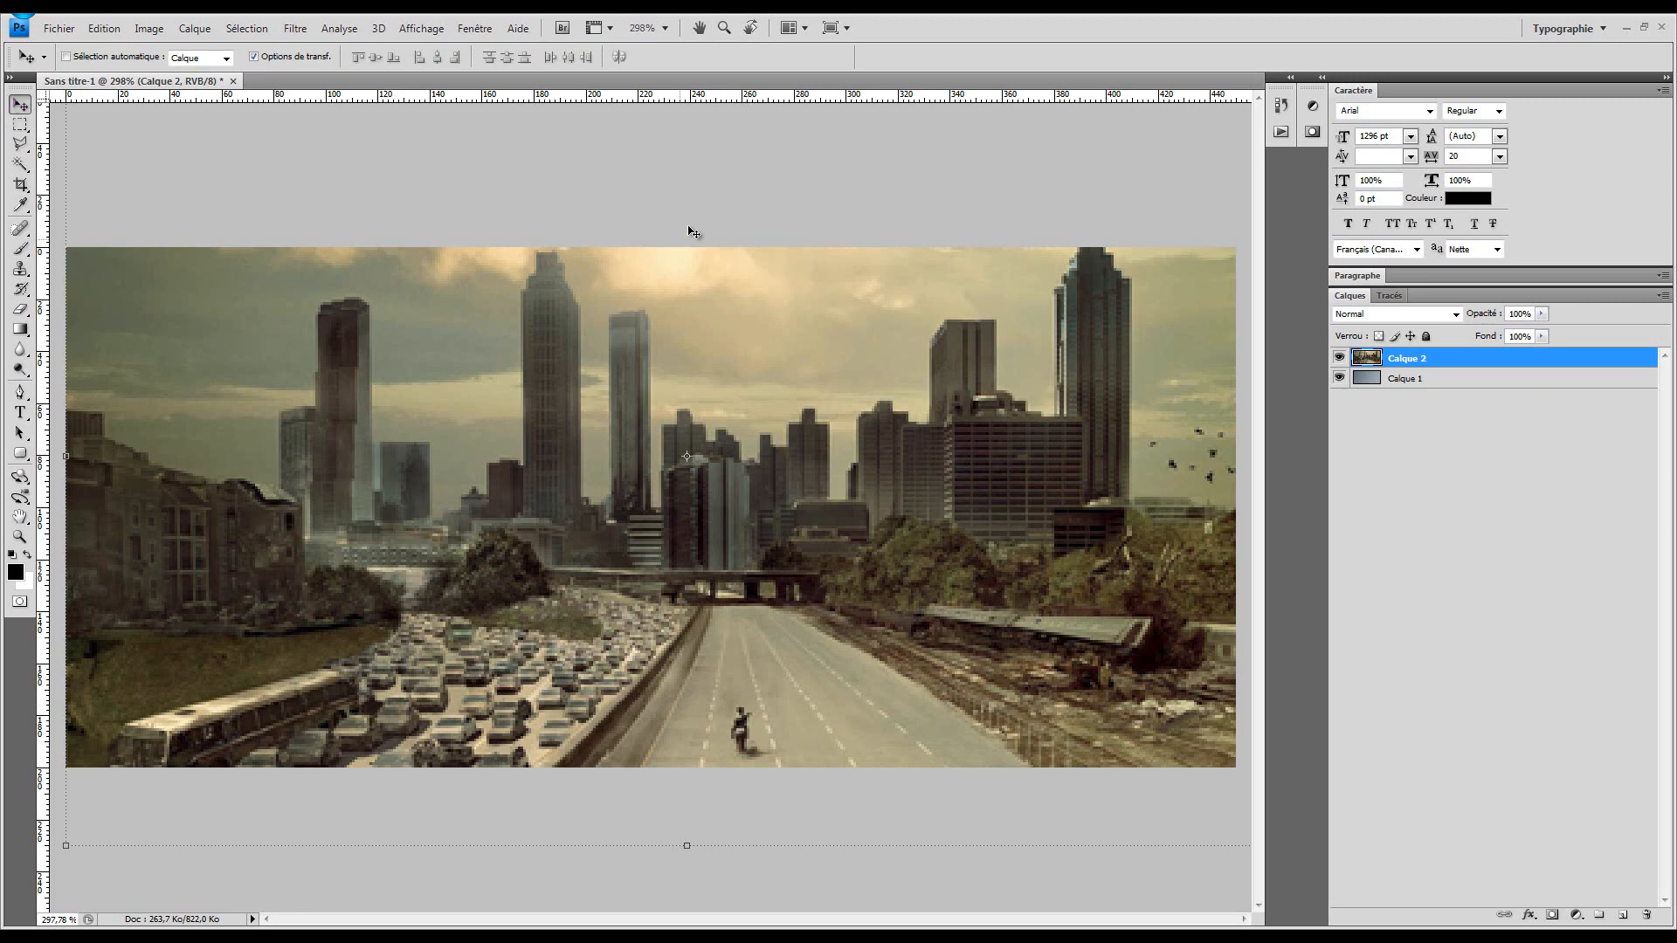
drag(495, 463, 423, 461)
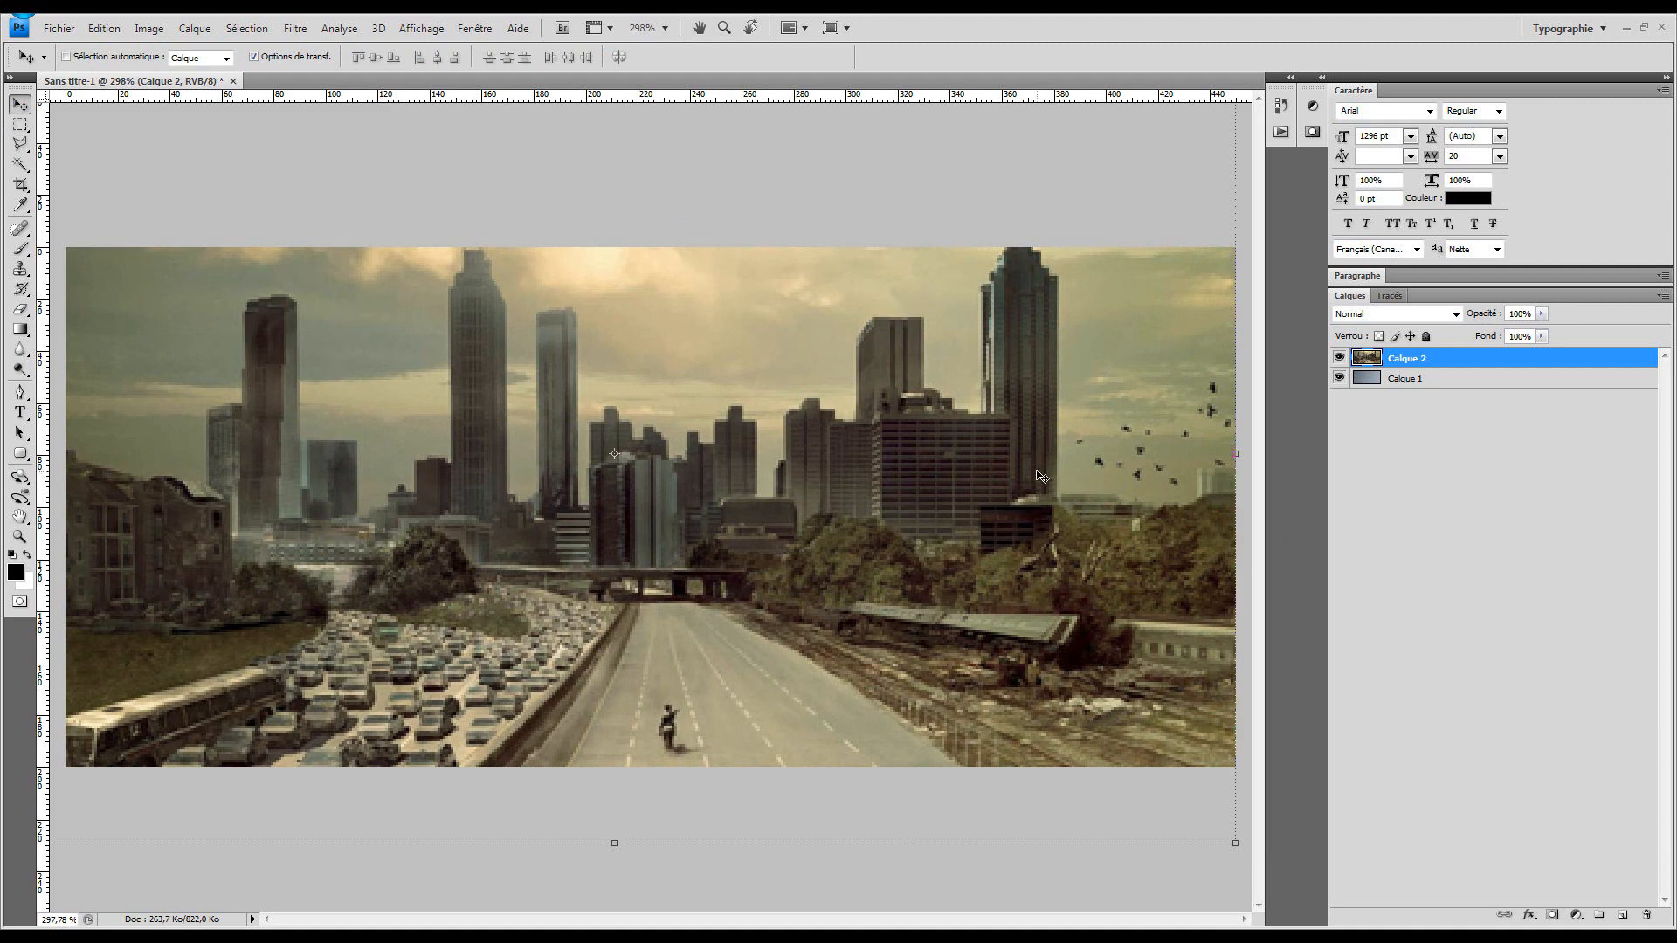
Select the whole canvas, place a vertical guide through its centre and deselect
key(ctrl+a)
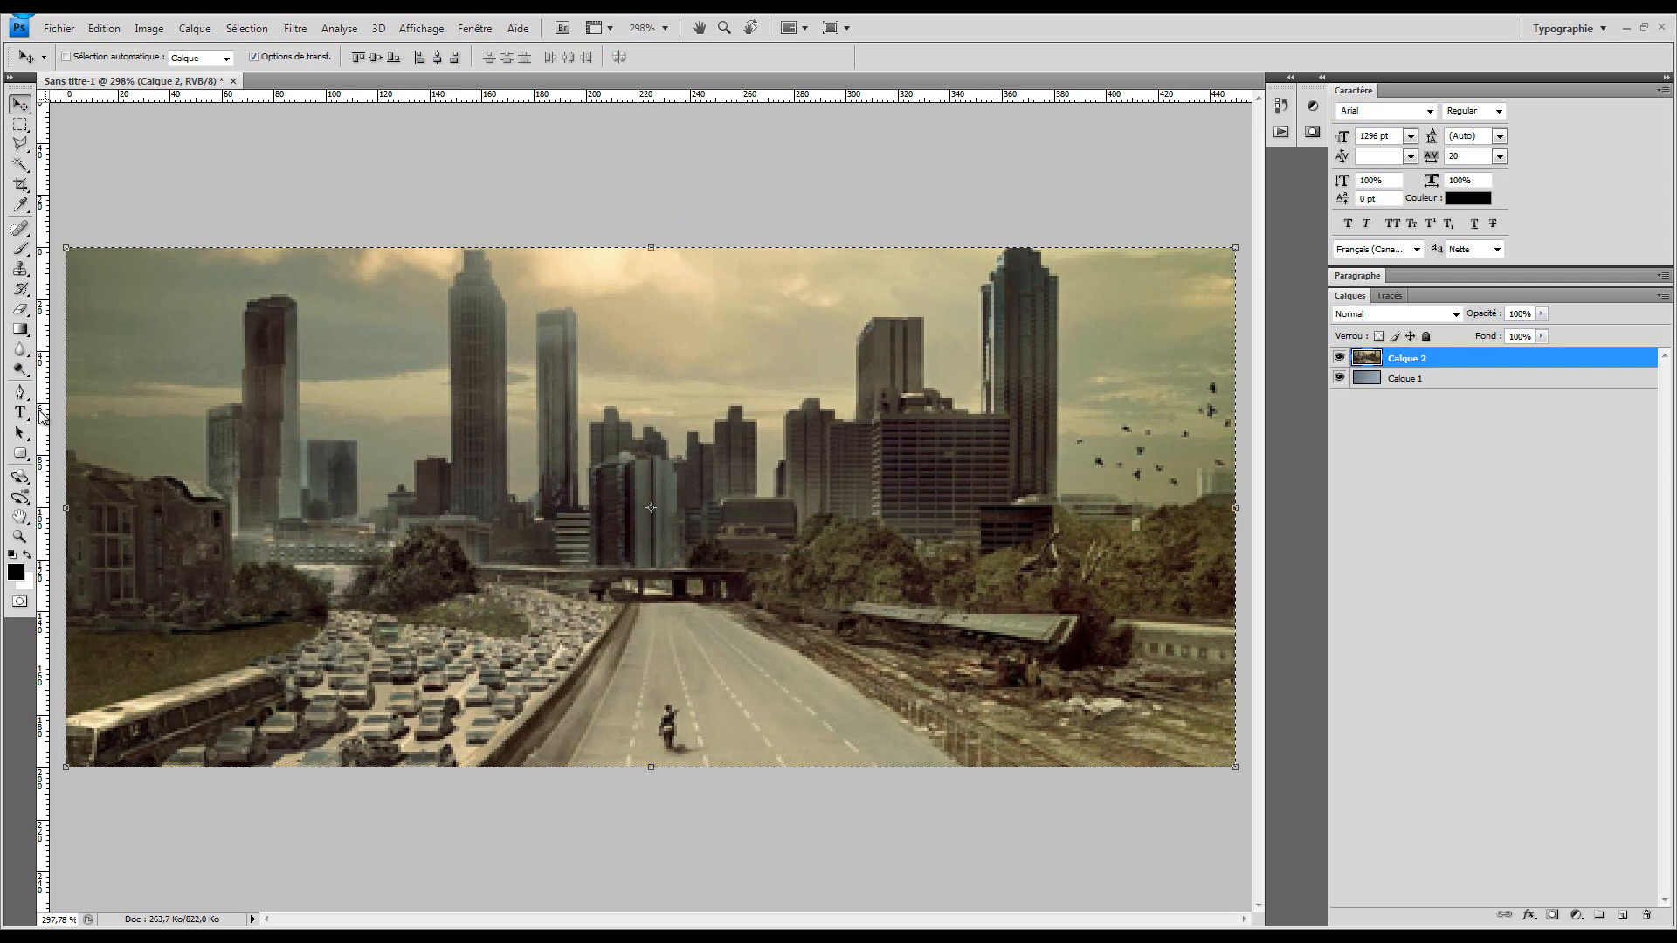
drag(40, 416, 137, 213)
drag(17, 212, 50, 191)
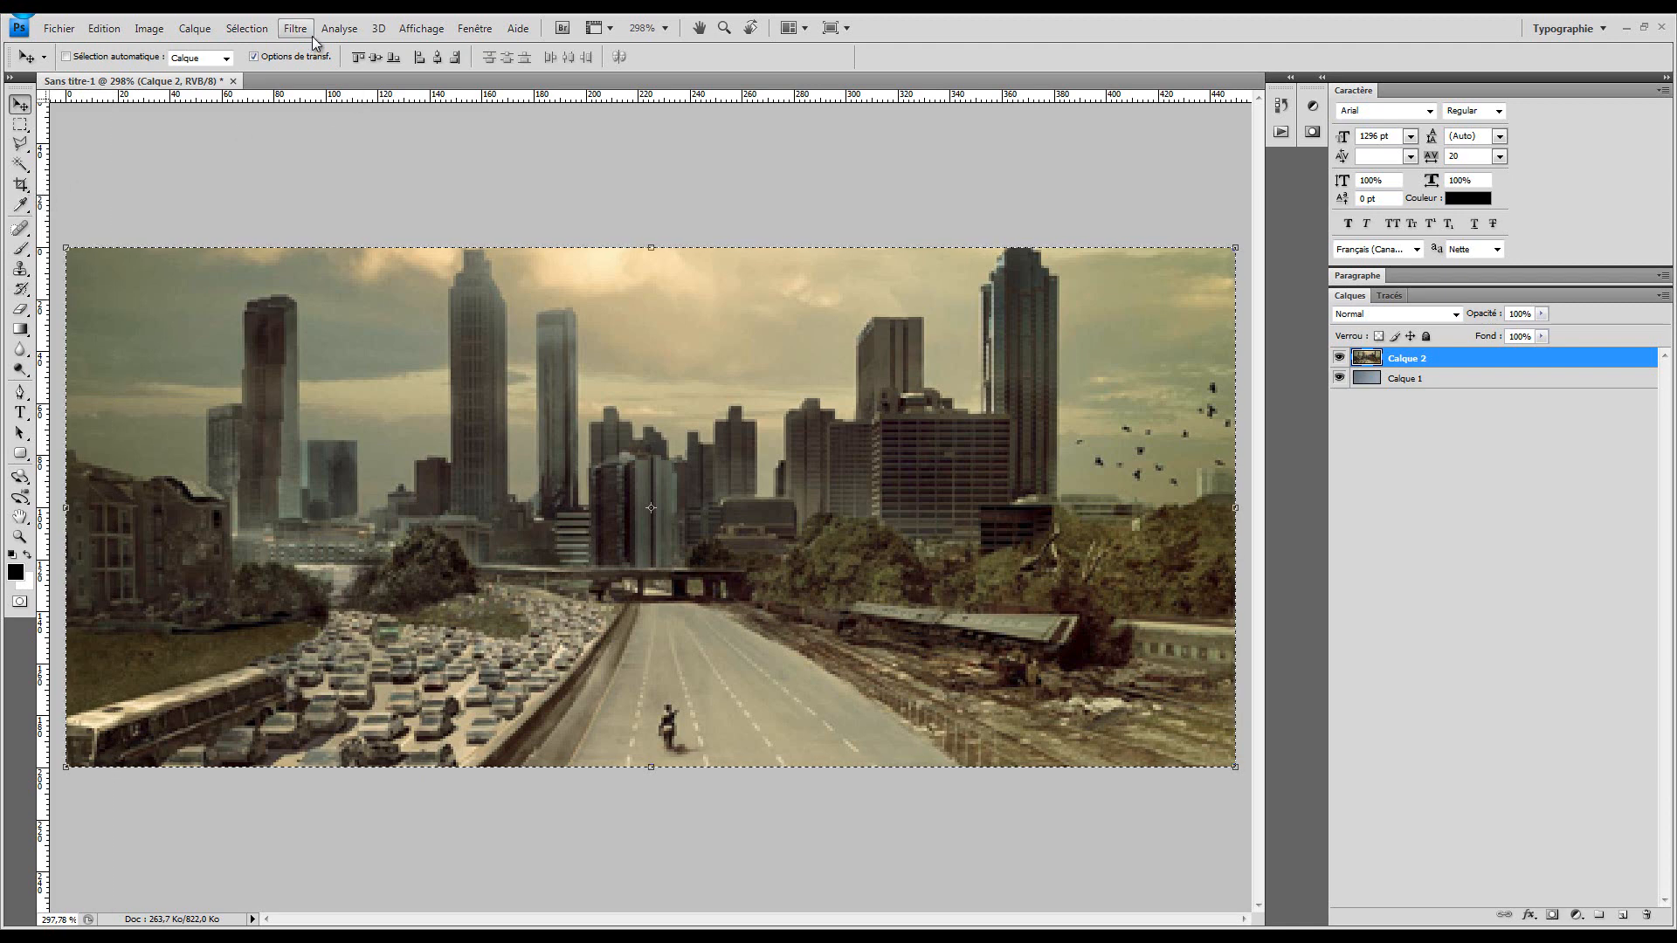
click(410, 33)
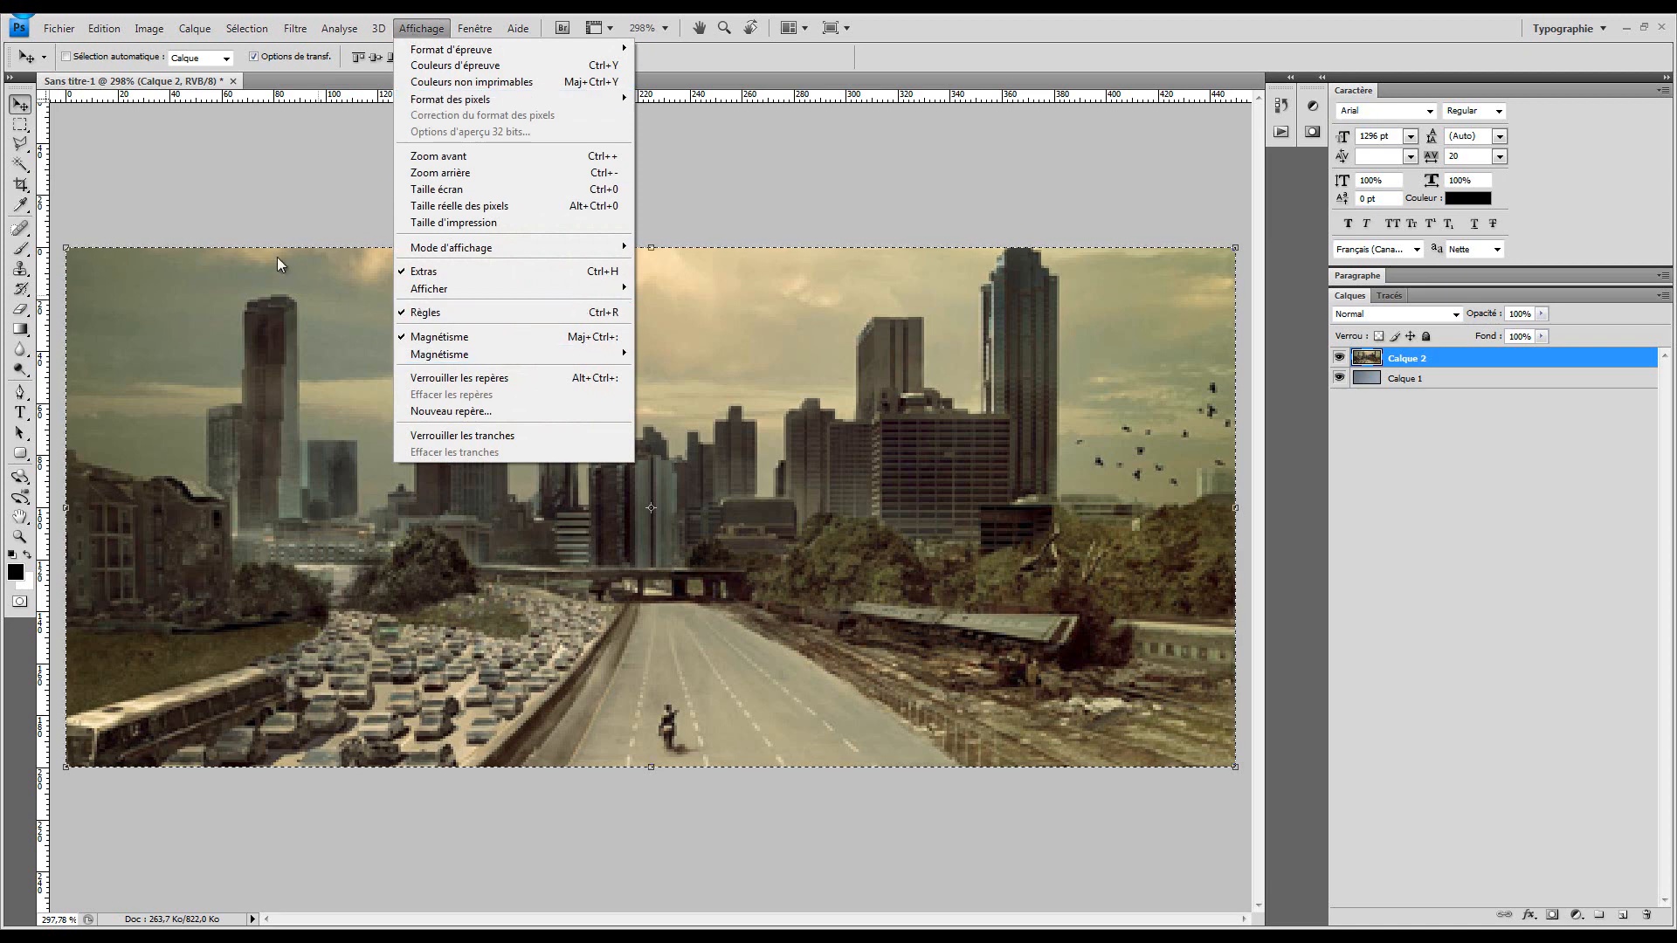
right_click(253, 88)
right_click(238, 98)
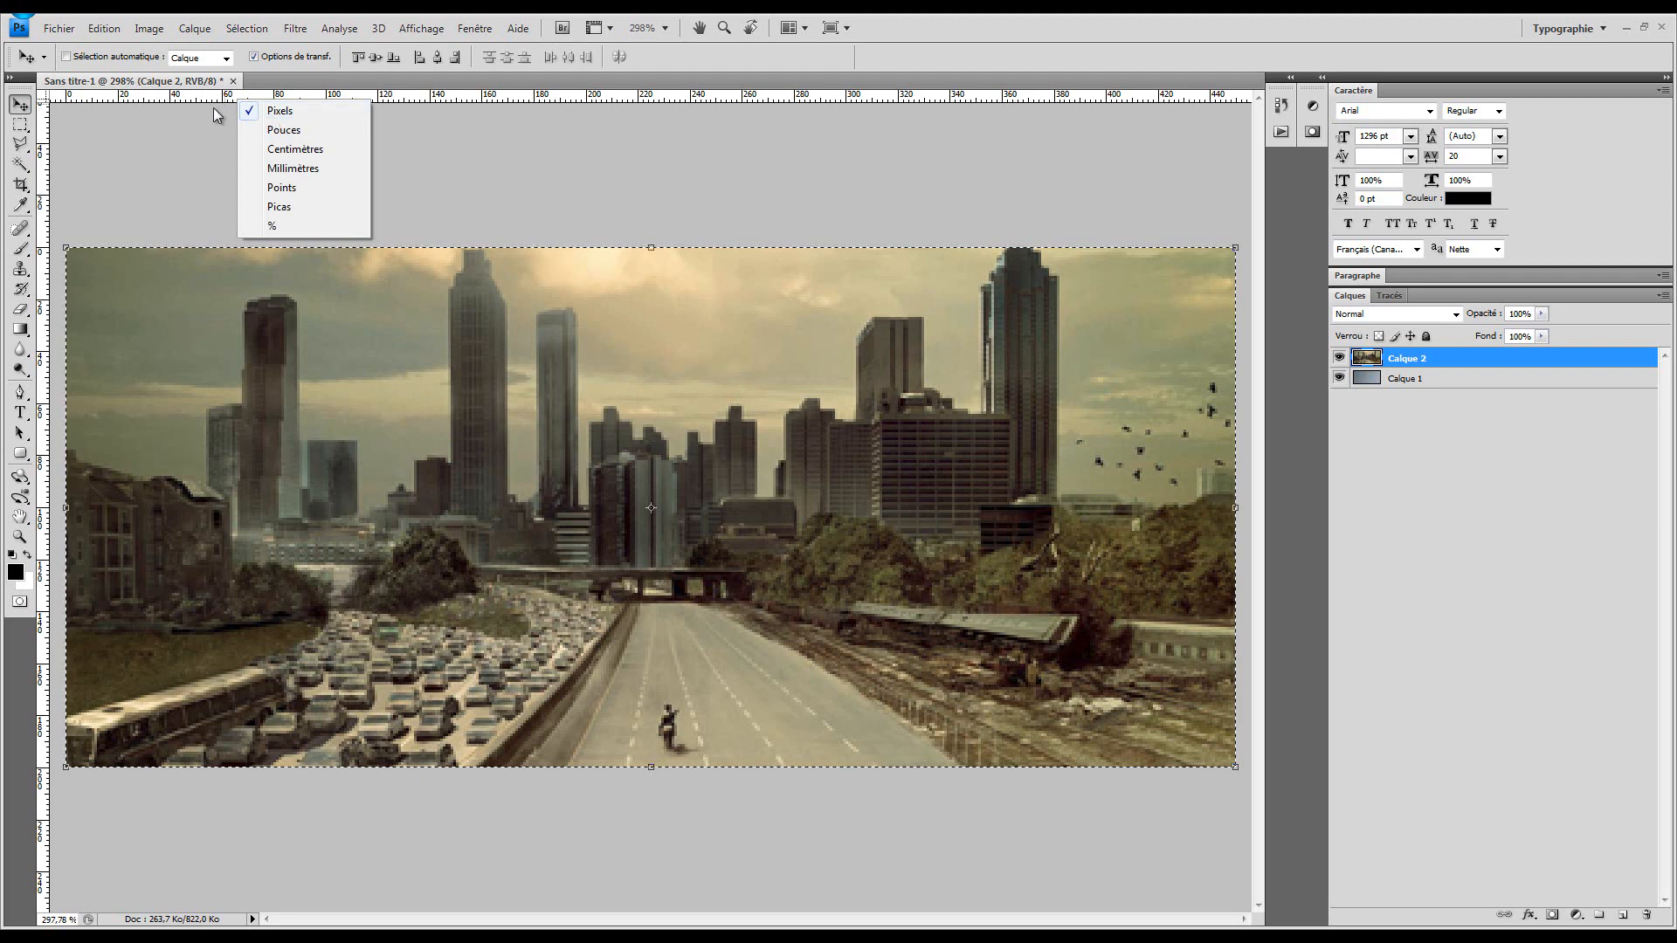
click(66, 194)
drag(44, 209, 652, 205)
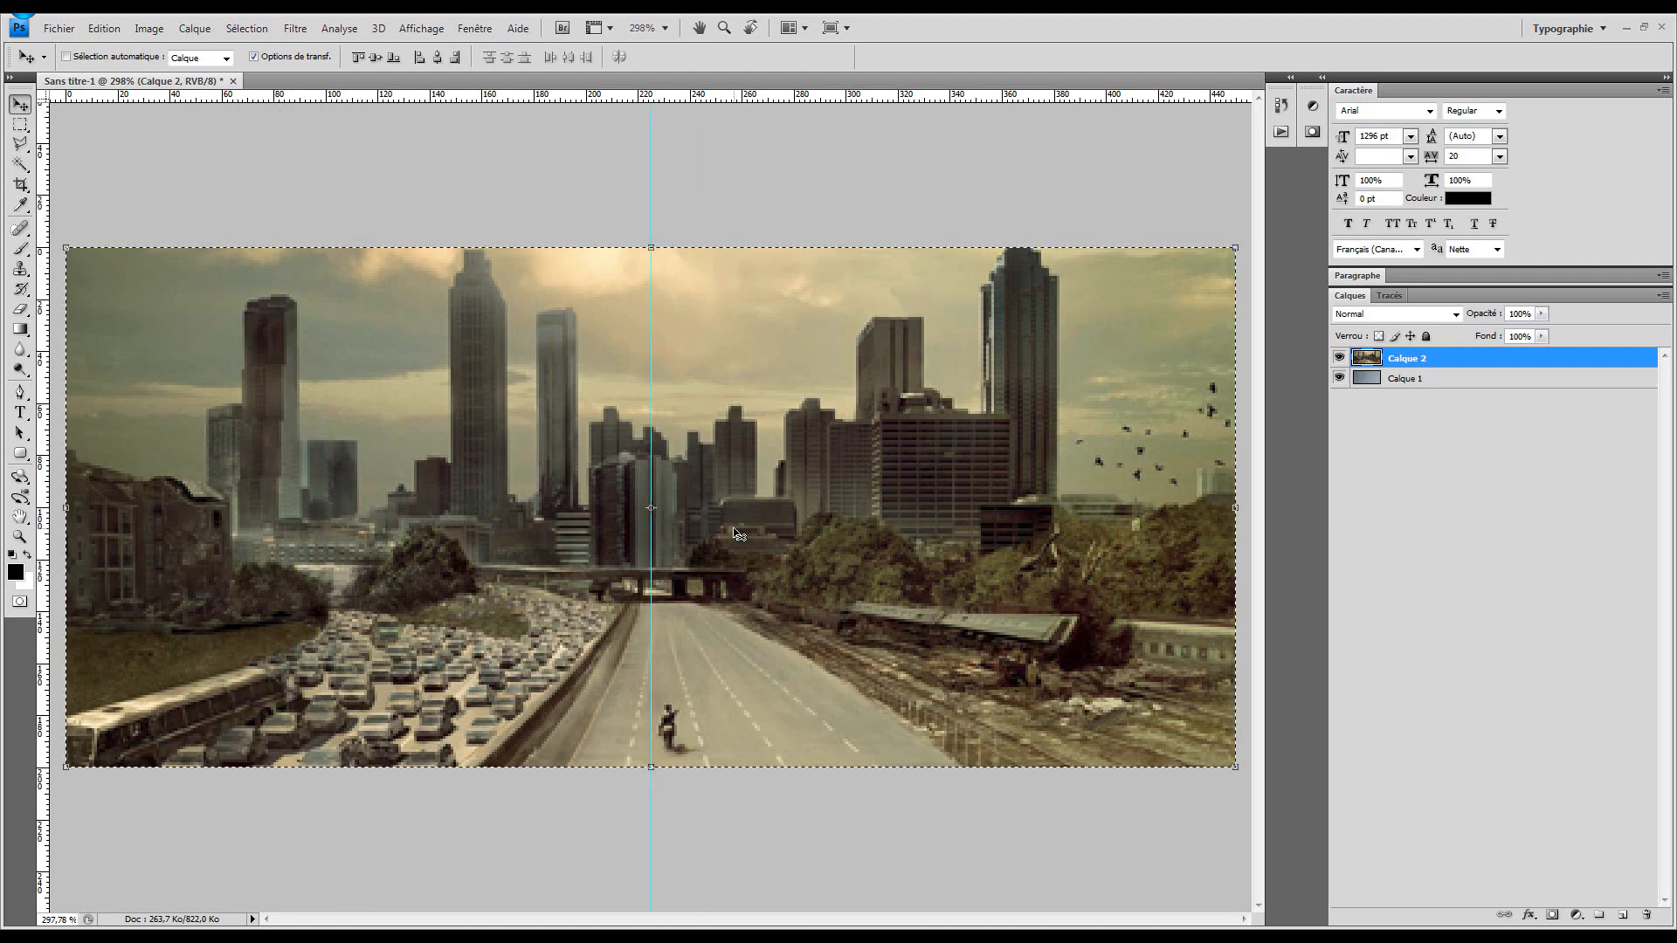
key(ctrl+d)
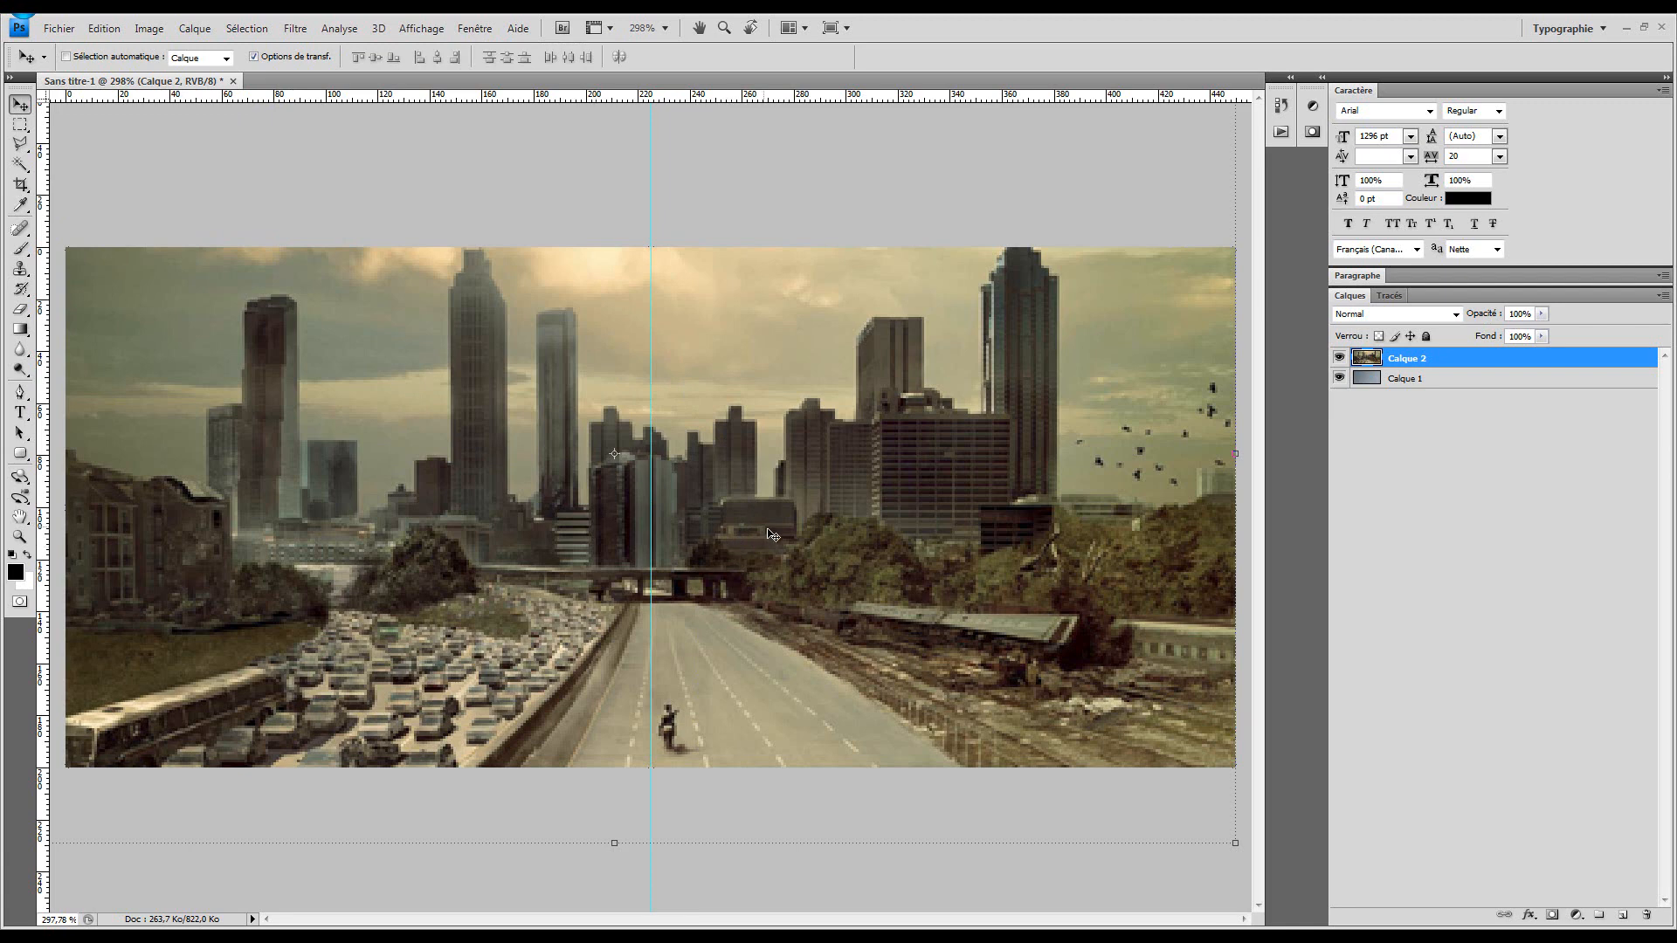
Shift the poster slightly left so the rider on the road sits on the central guide
drag(808, 624, 786, 622)
key(z)
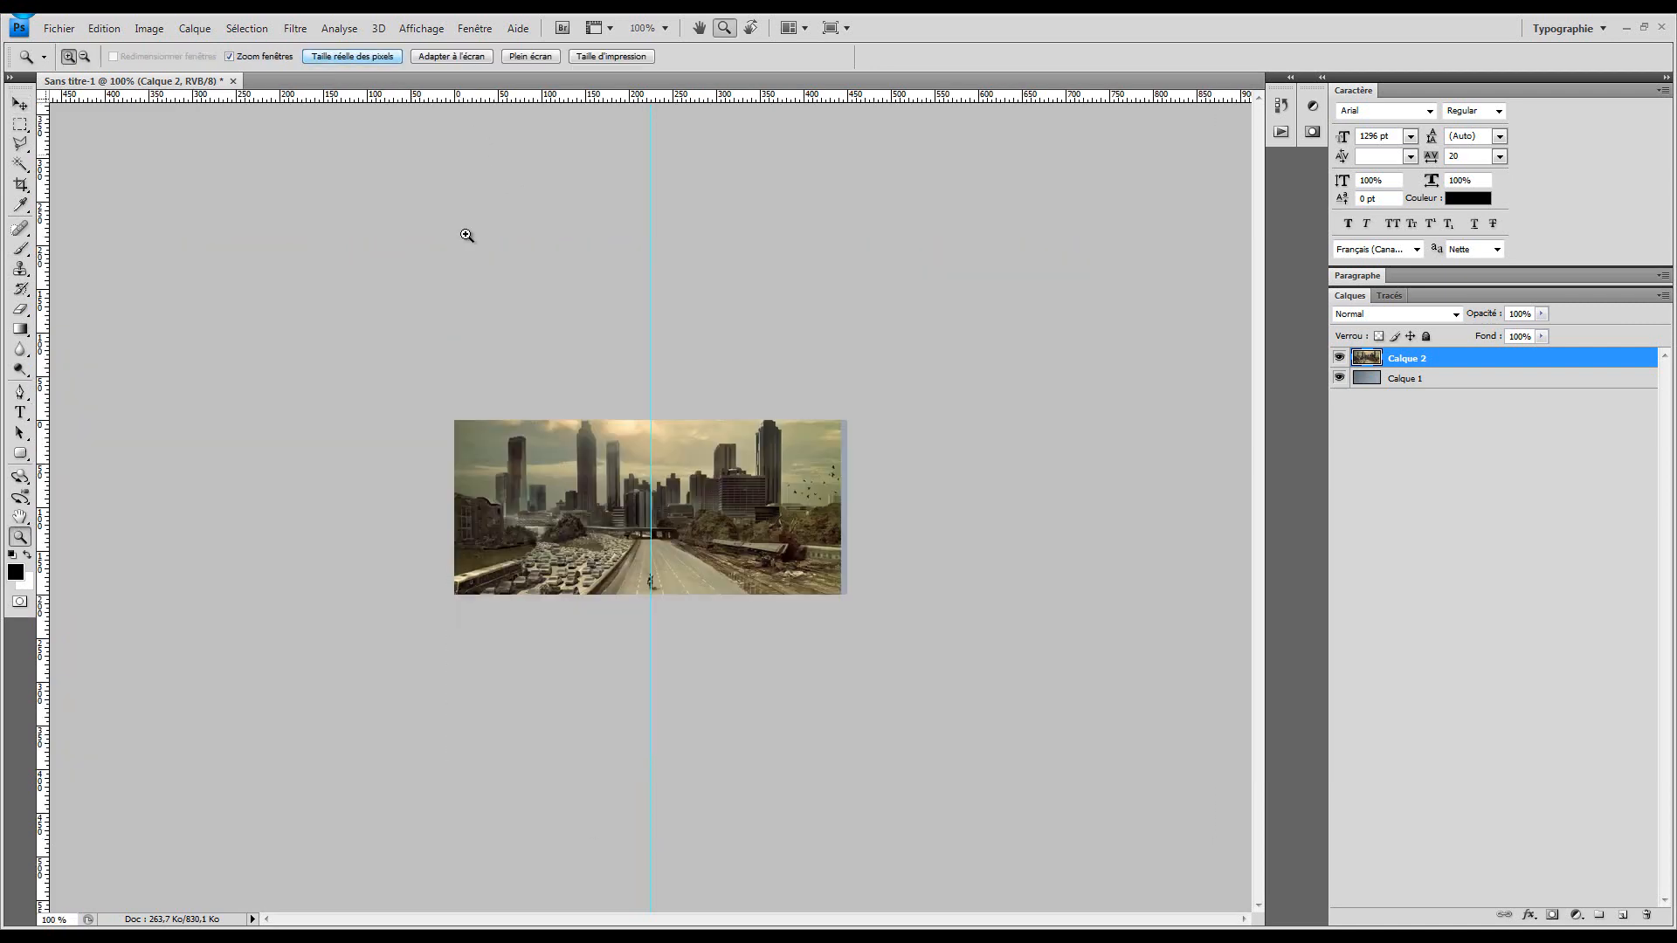
click(352, 56)
click(426, 58)
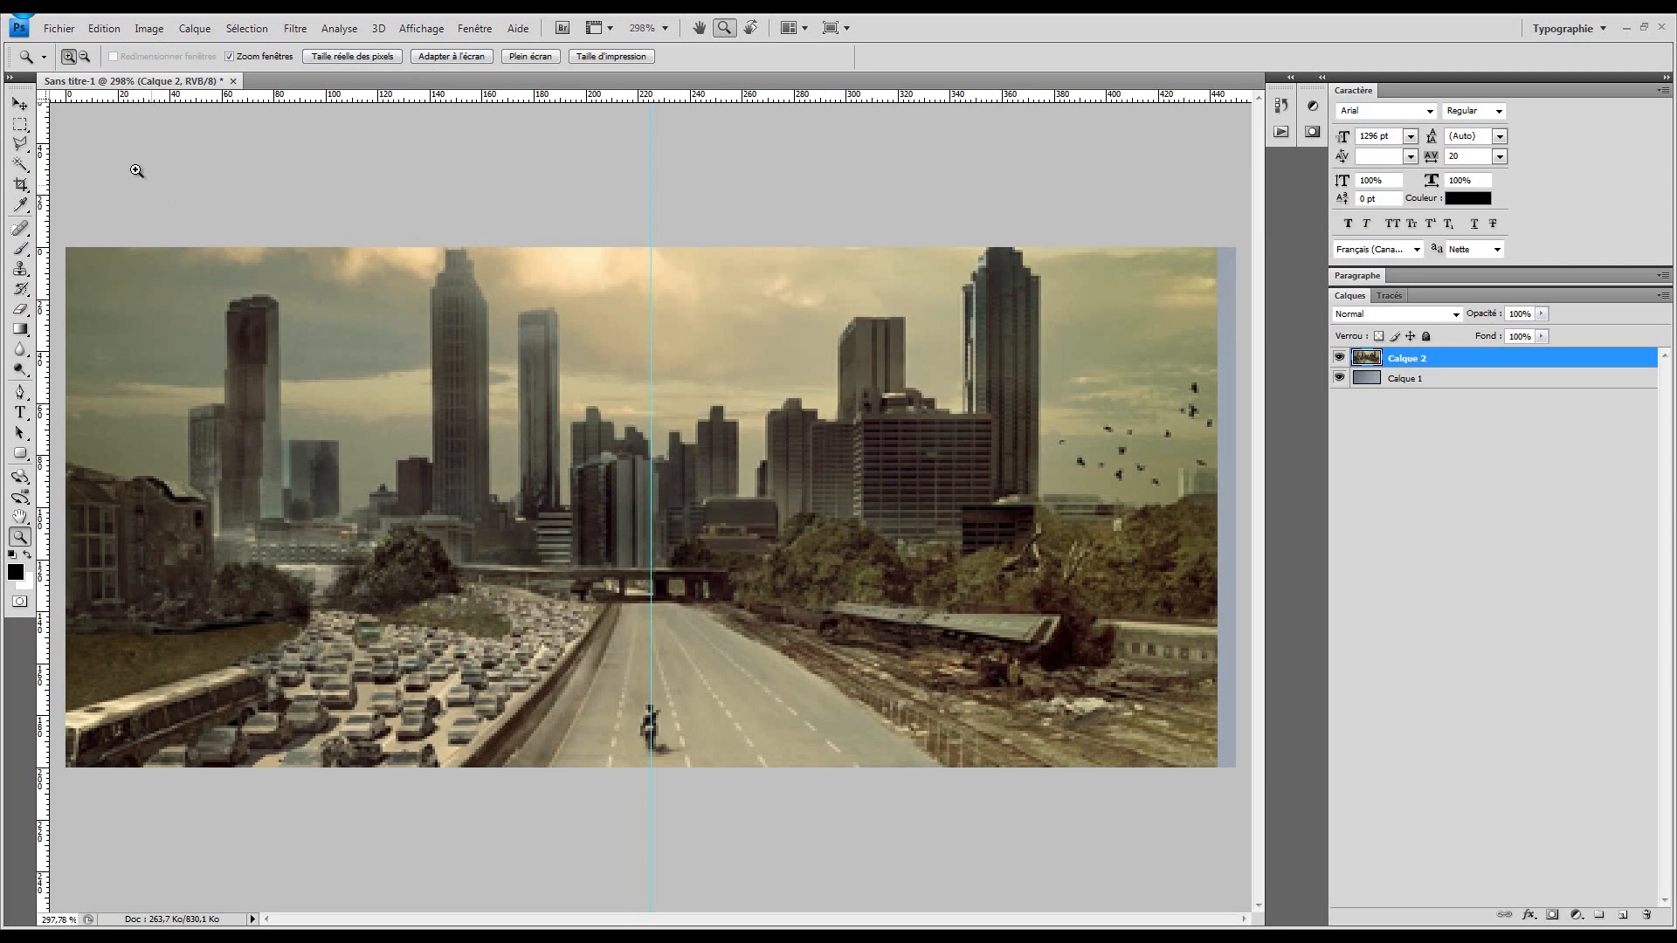
Try stretching Calque 2 to 101.5% width and separately squashing it to 63.5% height, cancelling both transforms
click(27, 104)
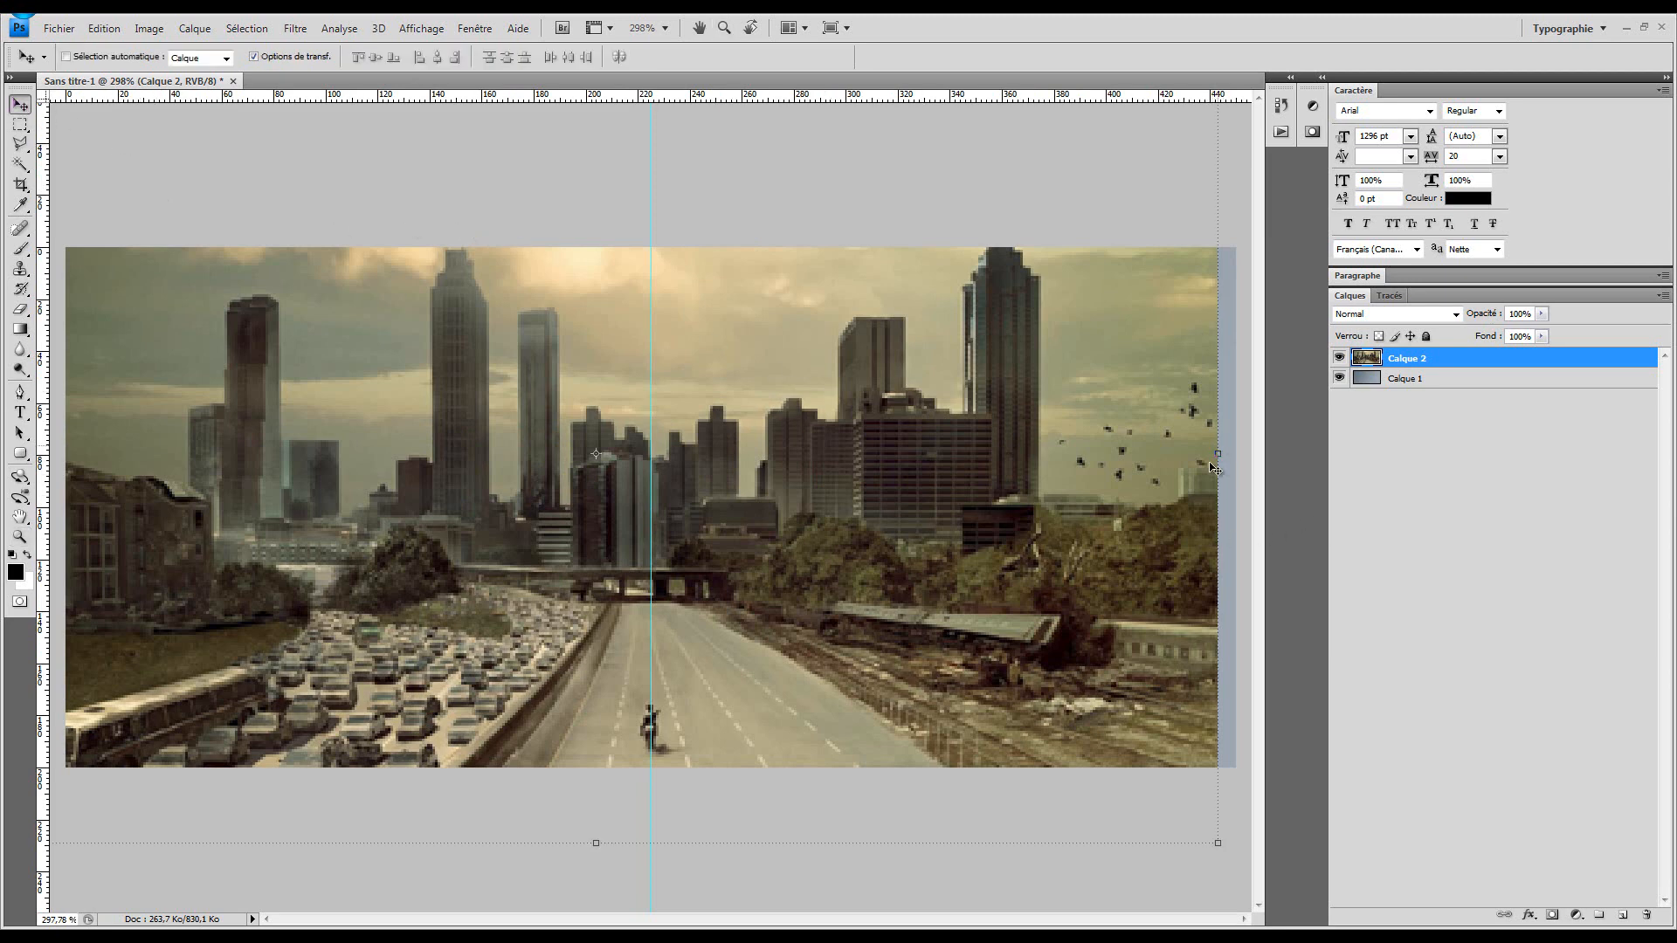
drag(1217, 454, 1239, 455)
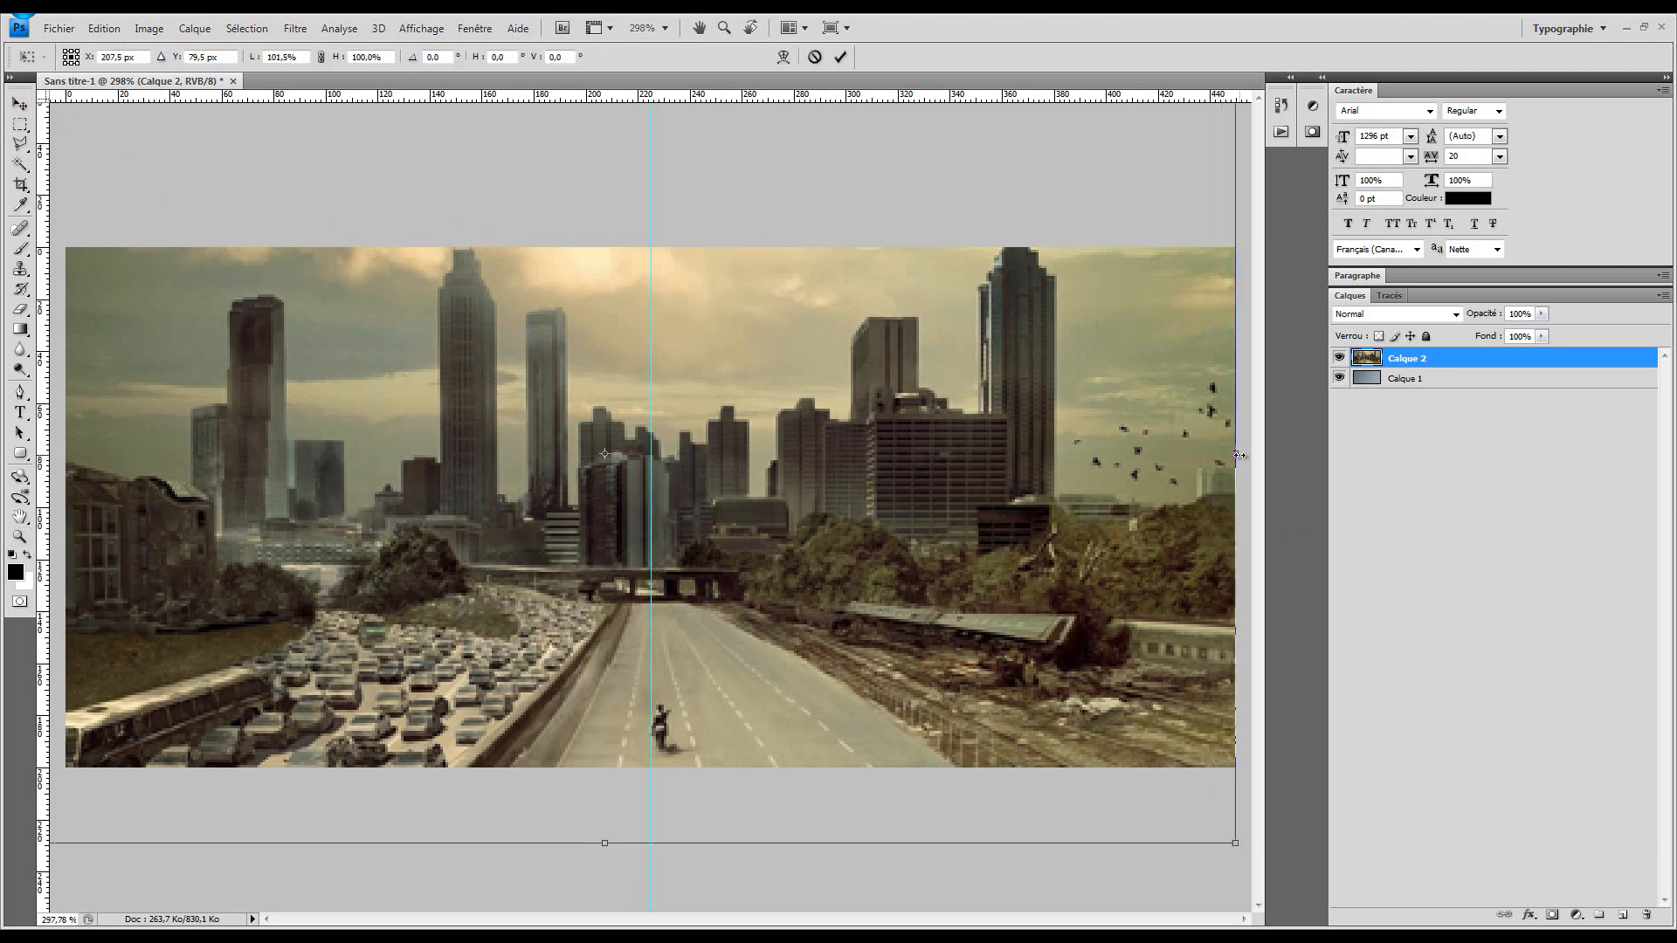
key(Escape)
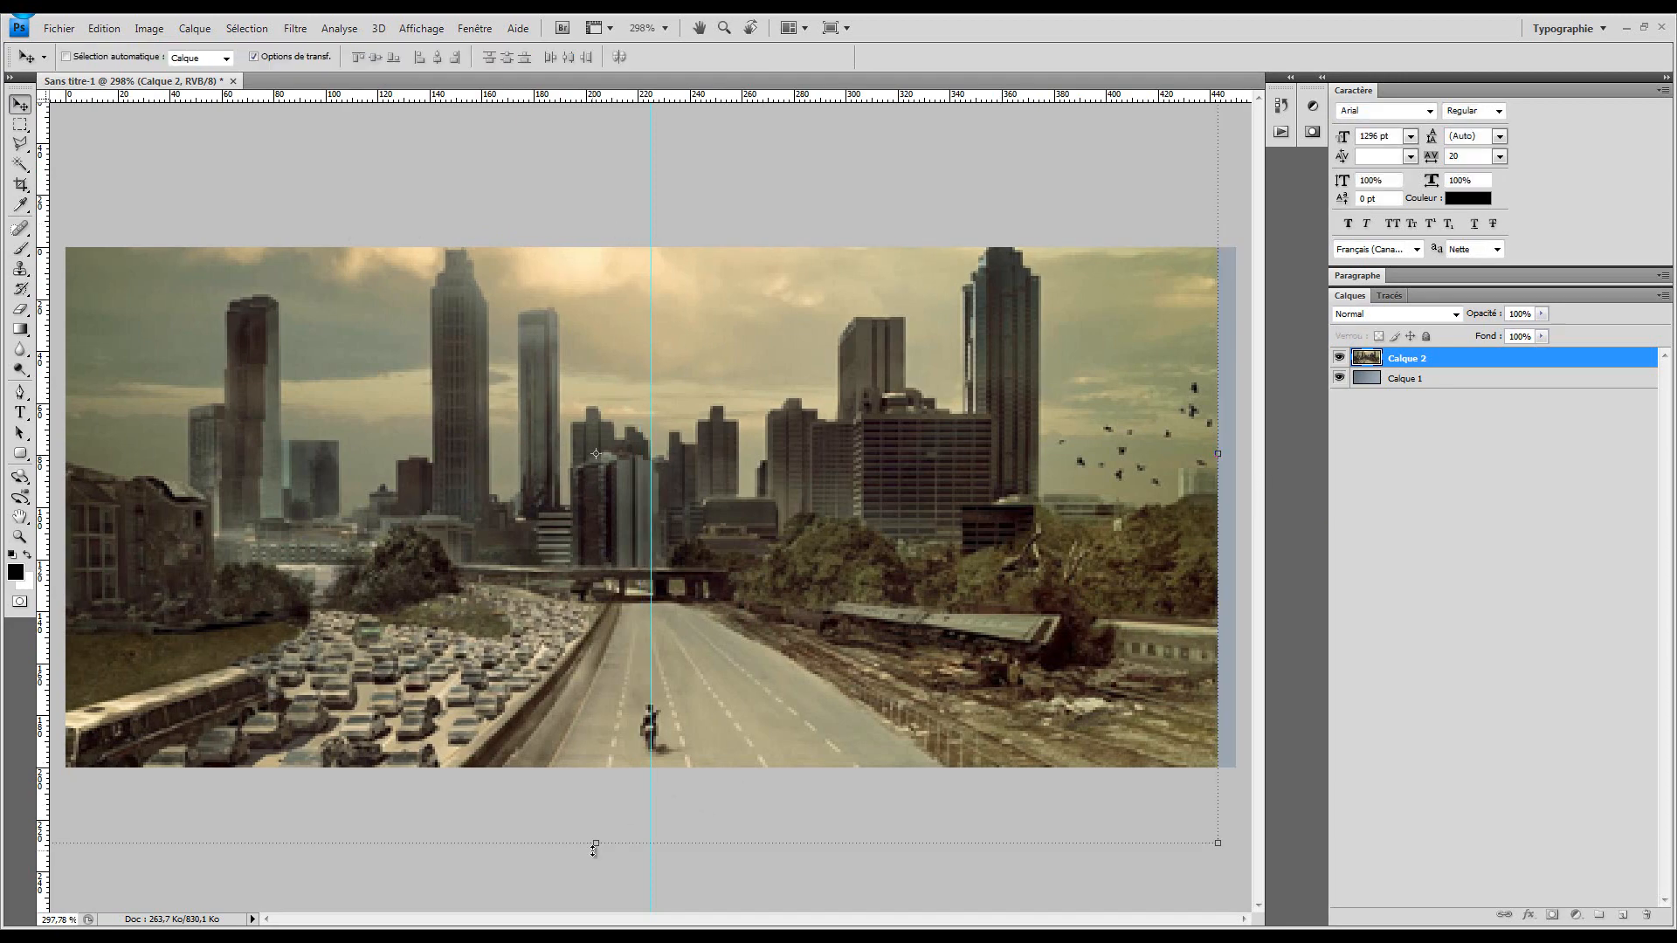
drag(596, 843, 622, 392)
drag(725, 323, 744, 532)
drag(609, 603, 614, 767)
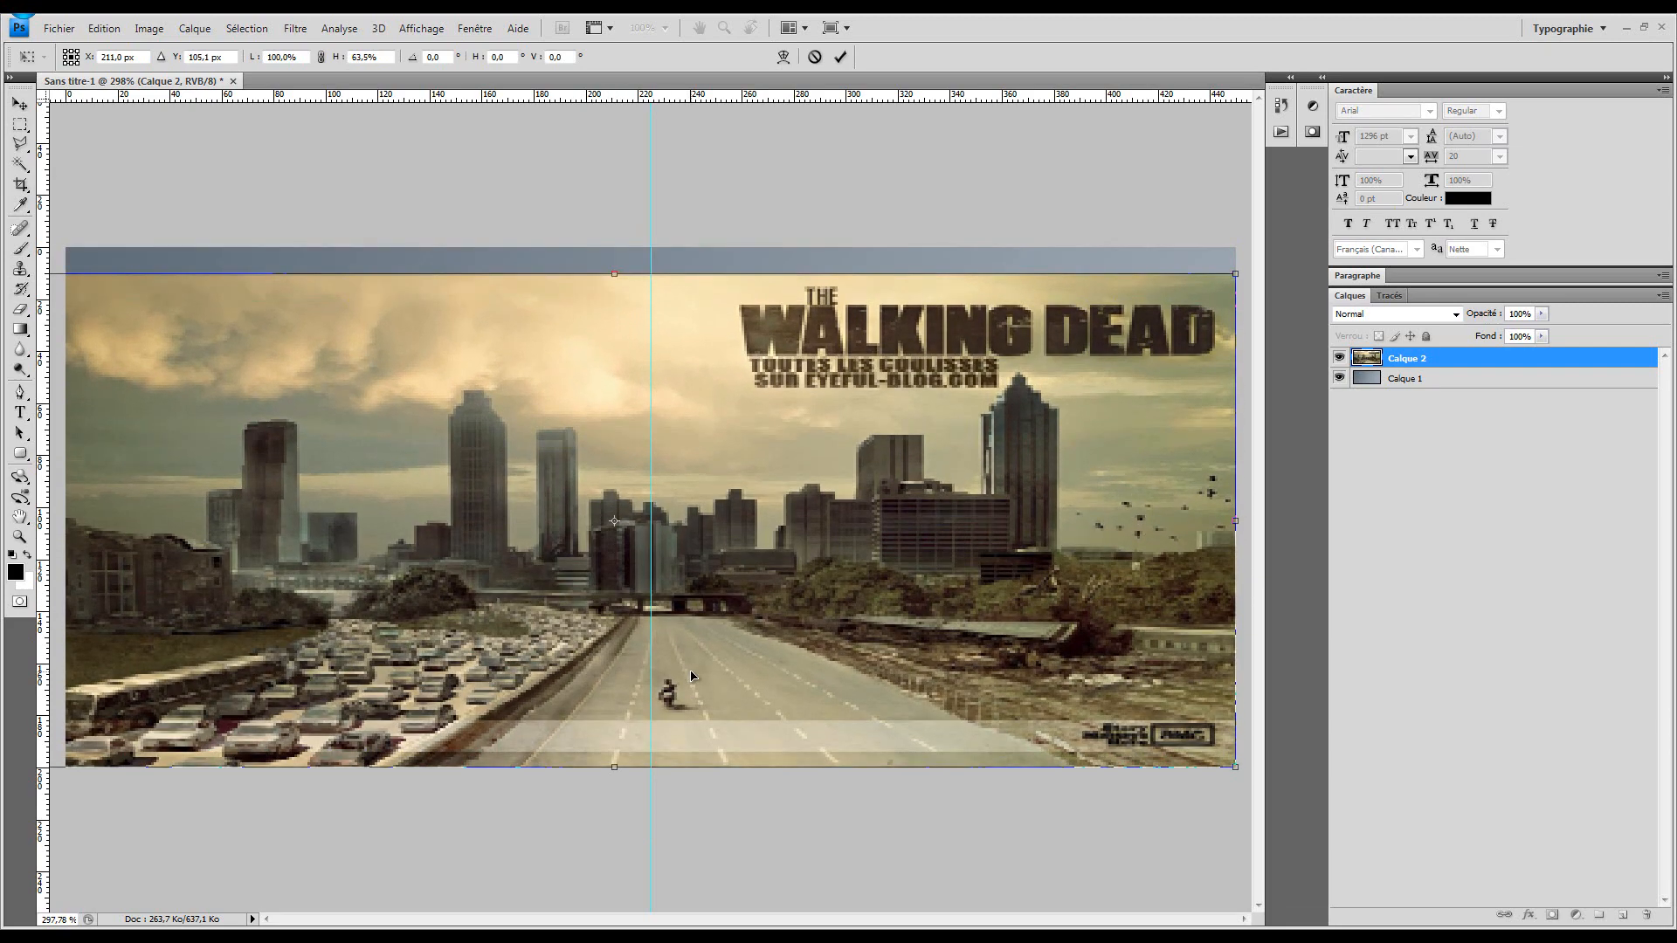
key(Escape)
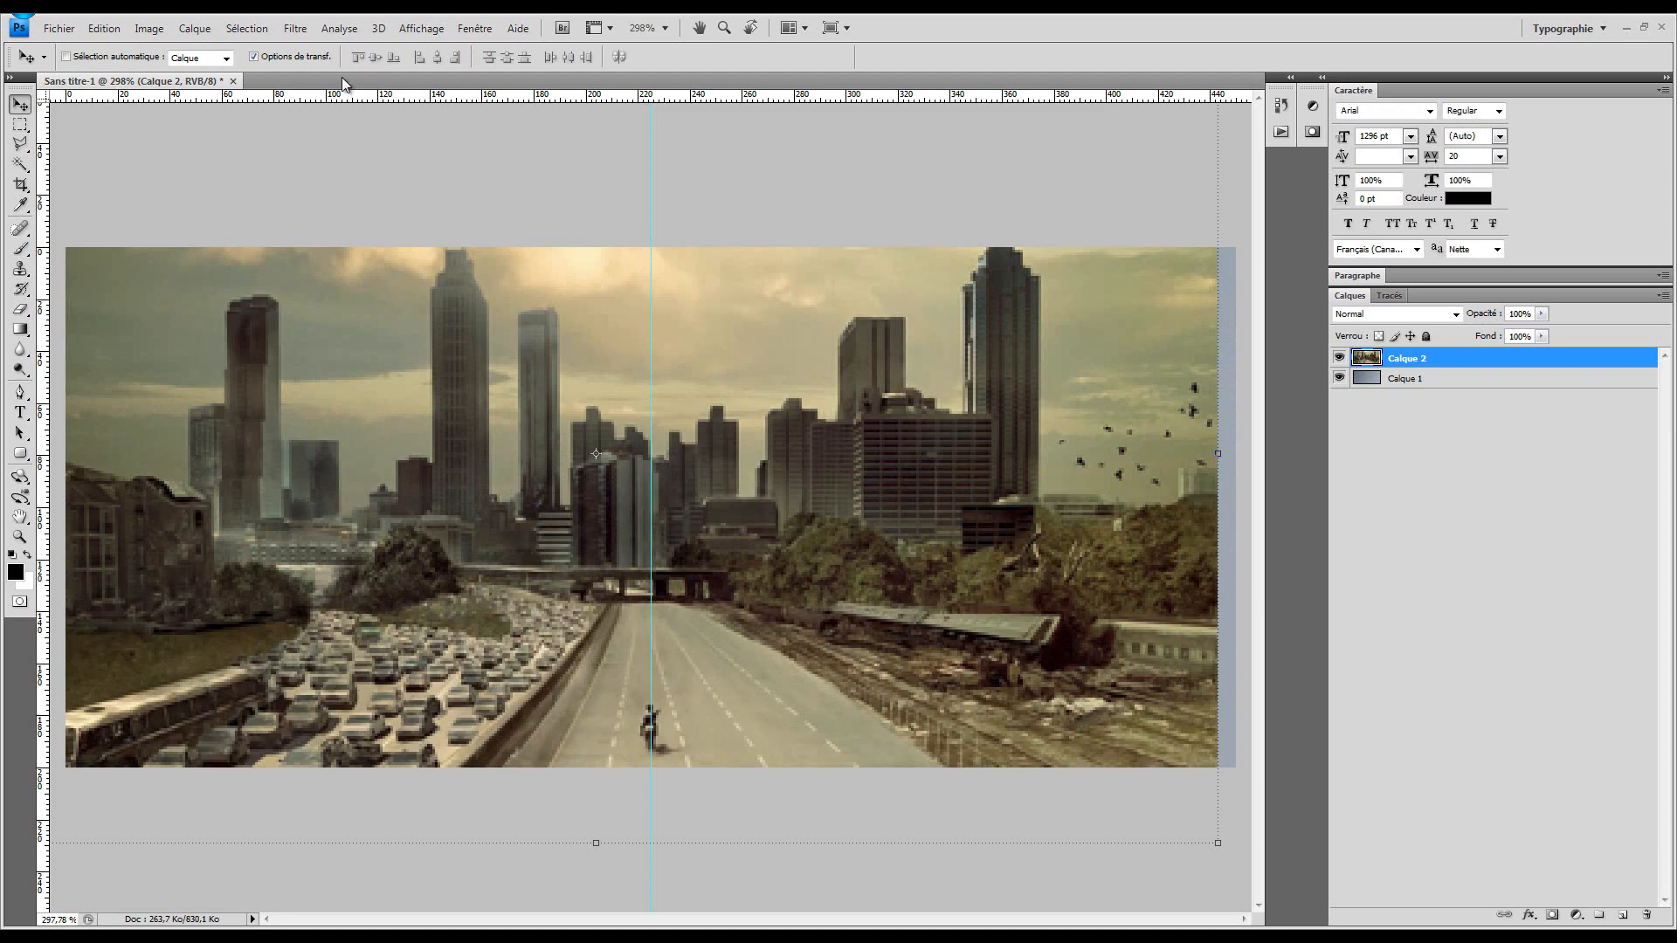
Delete the gradient layer Calque 1, keeping only the poster layer
click(149, 30)
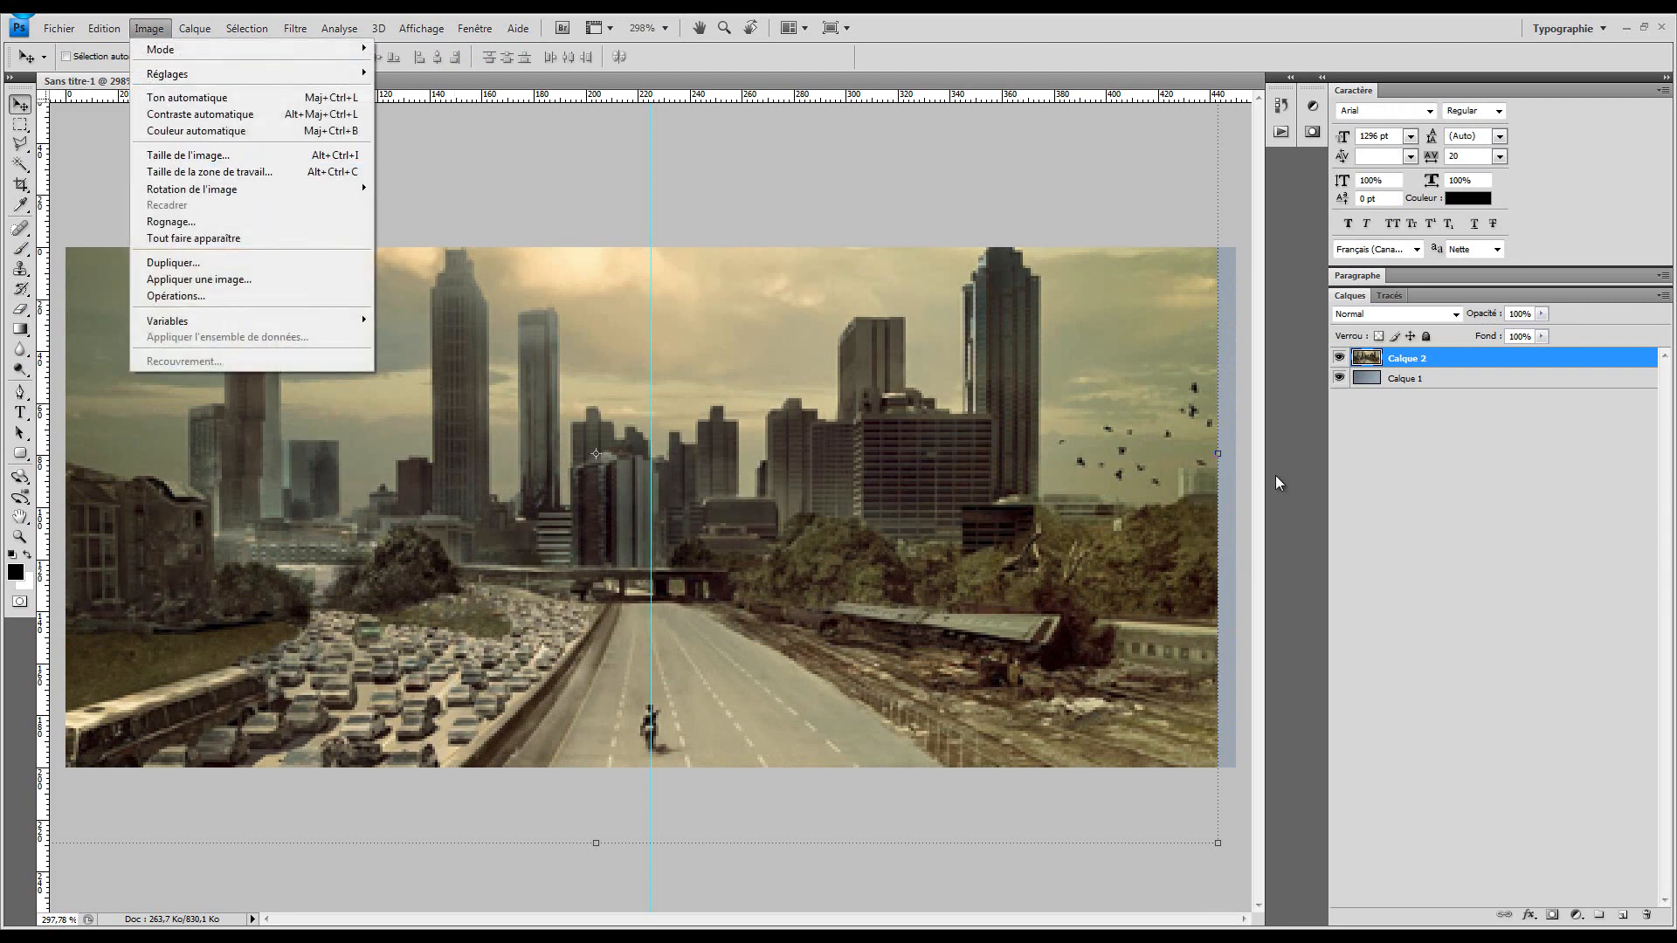
click(1194, 466)
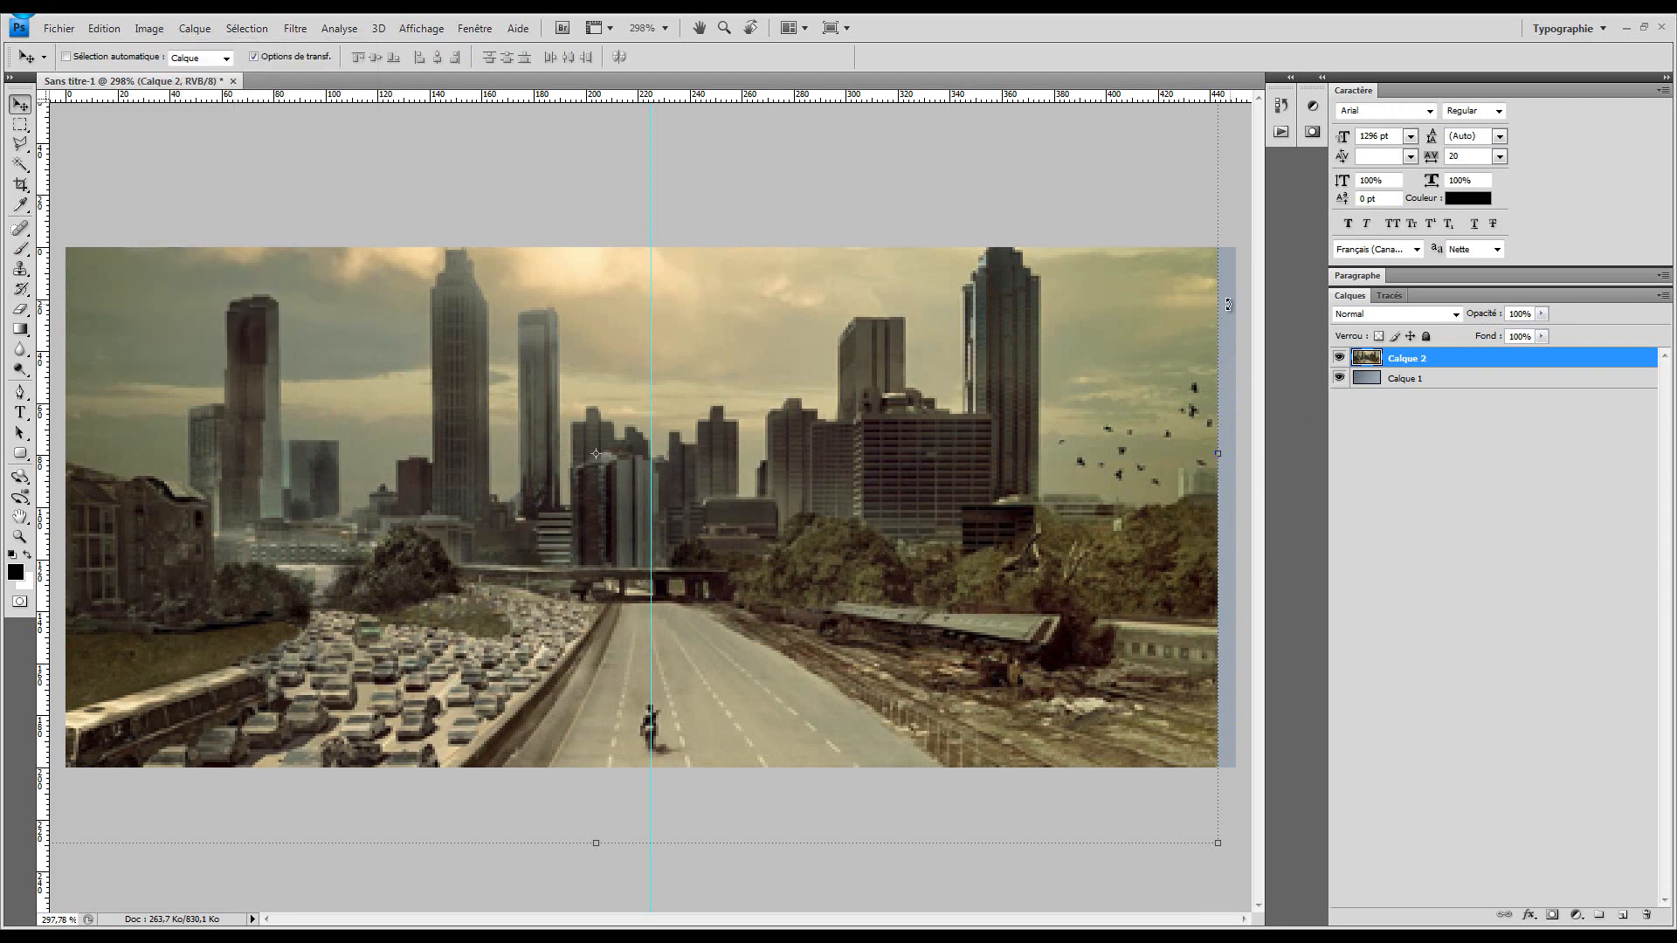
click(1517, 379)
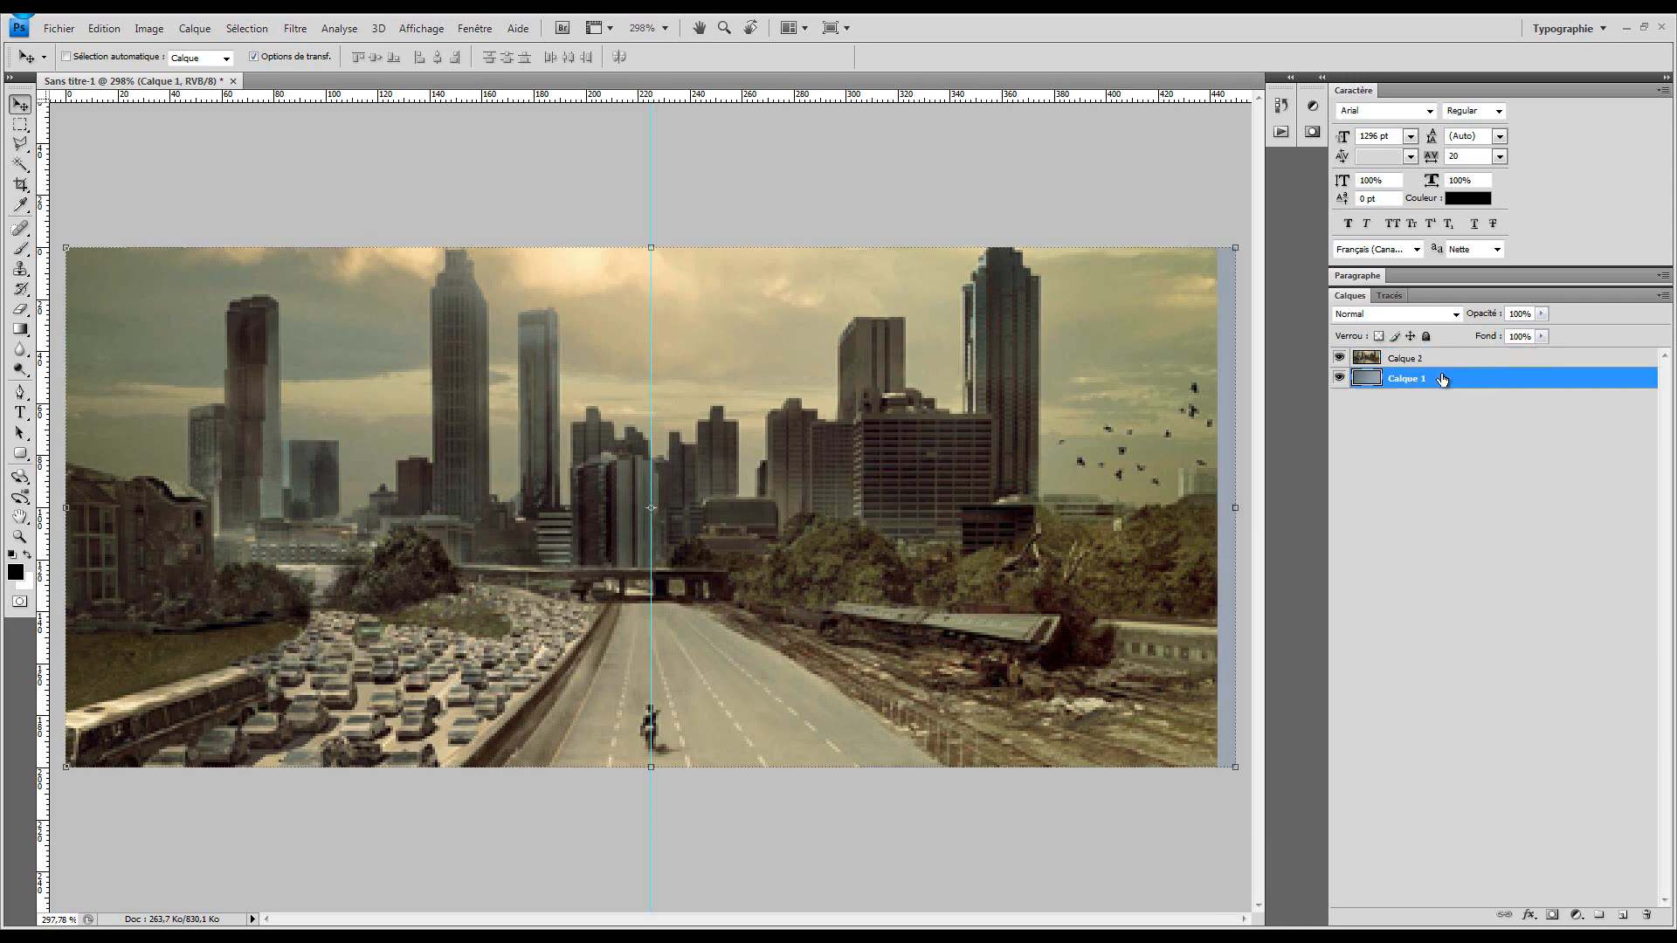
key(Delete)
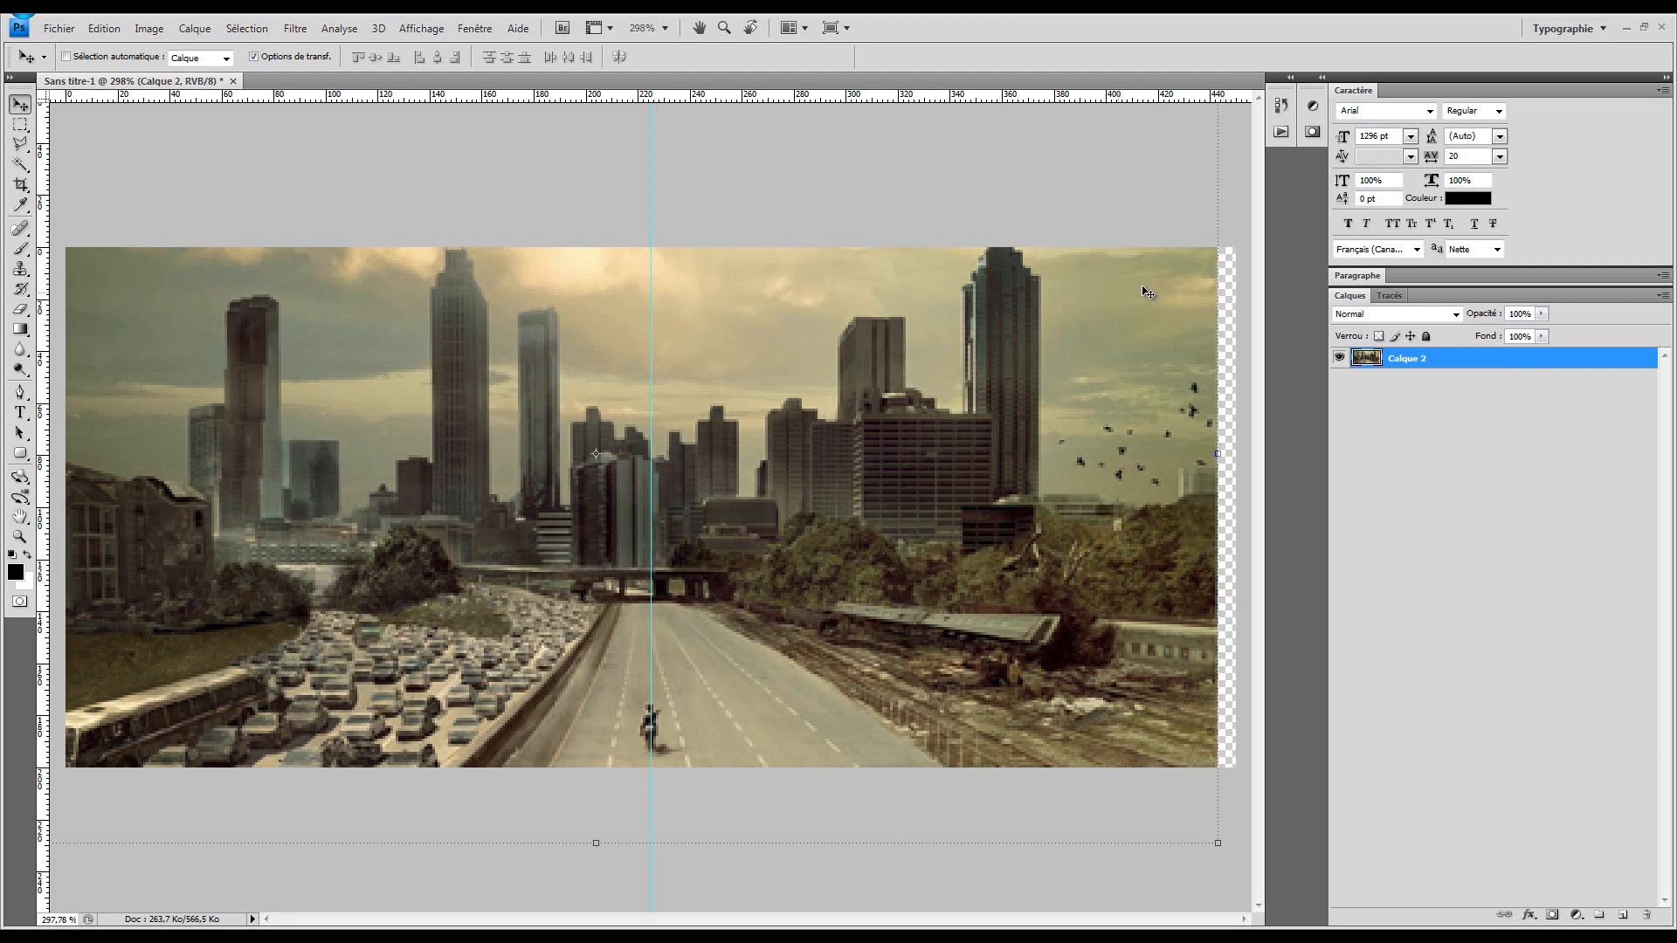
Trim the canvas on all four sides based on transparent pixels
click(149, 28)
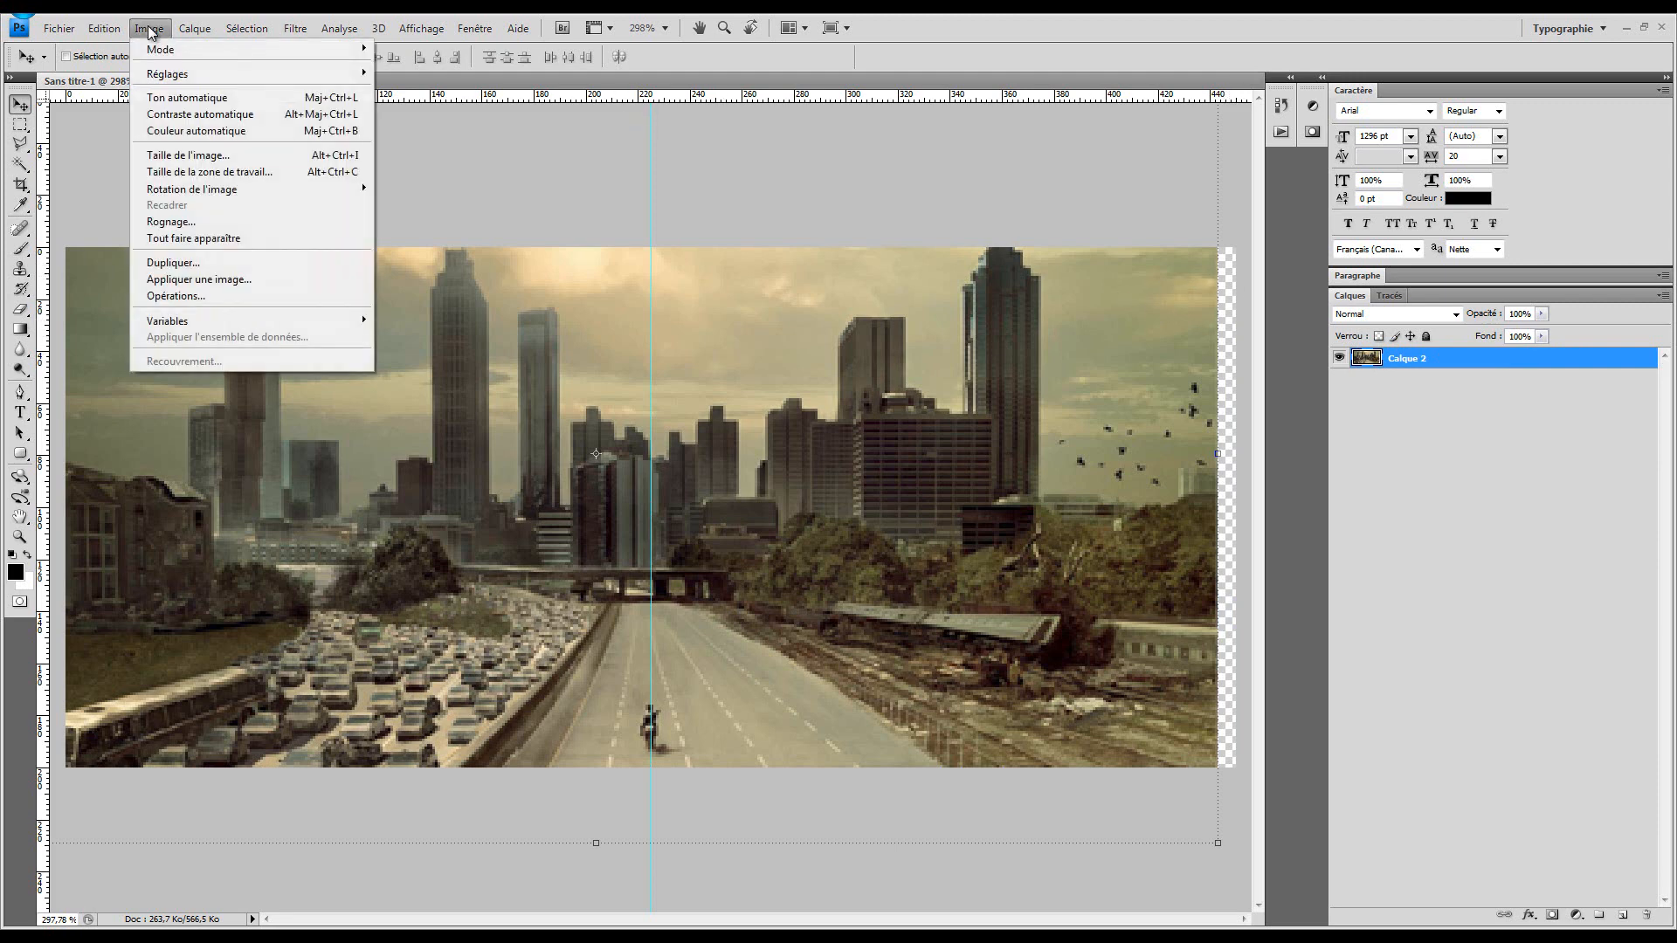
click(210, 221)
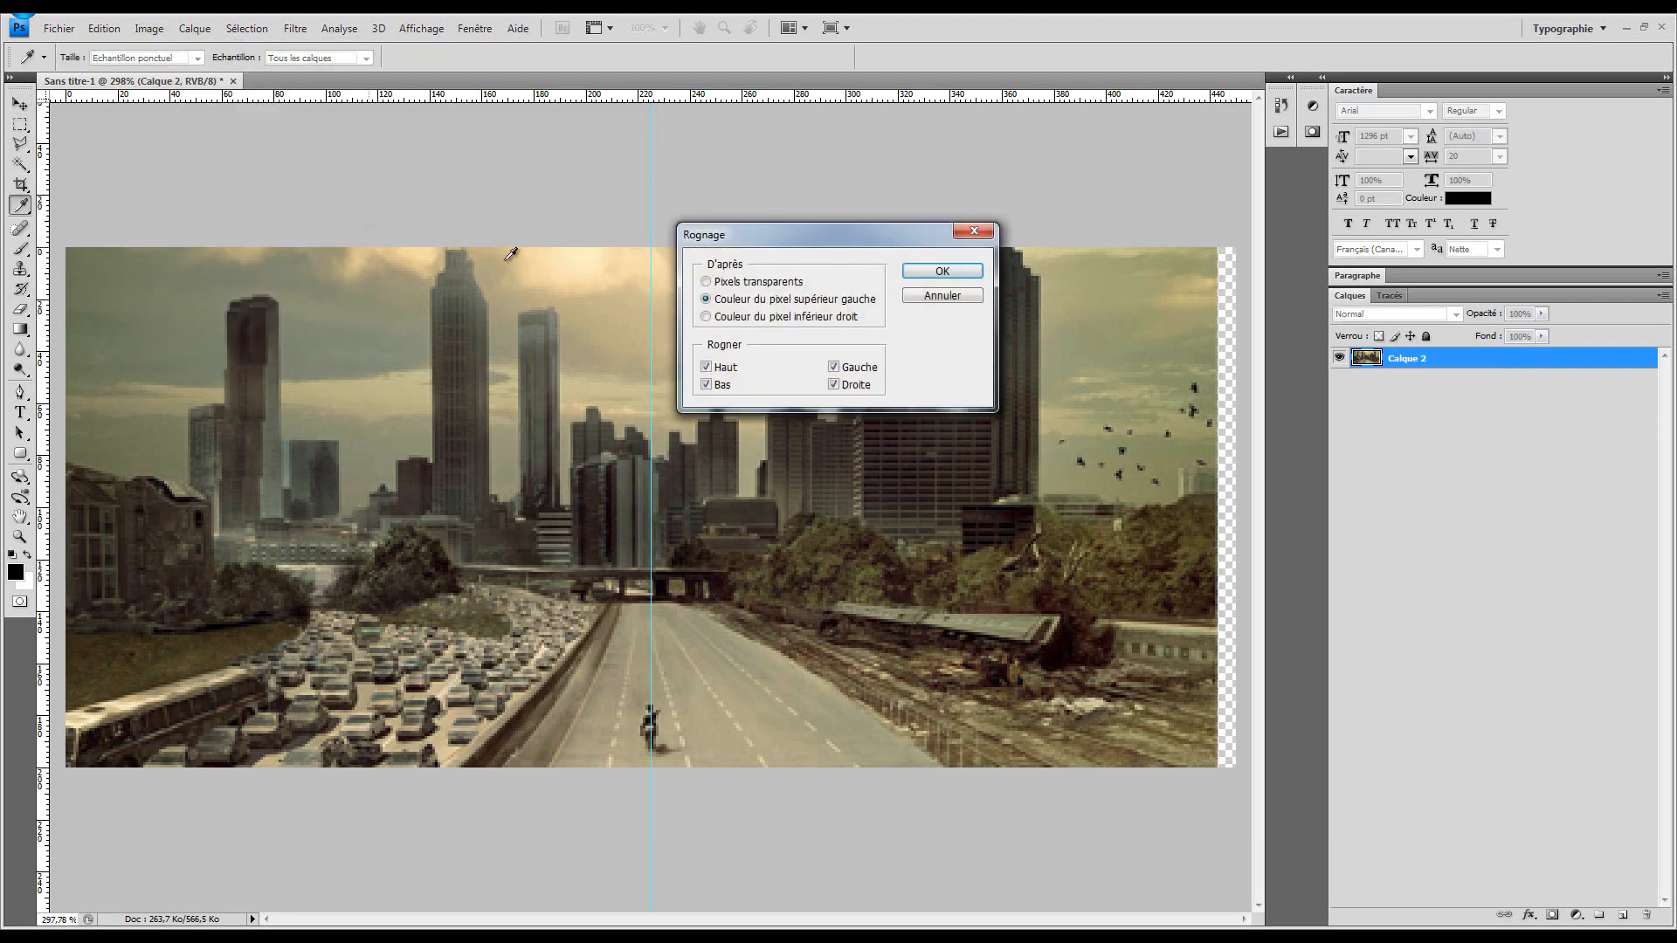
click(718, 283)
click(940, 273)
key(v)
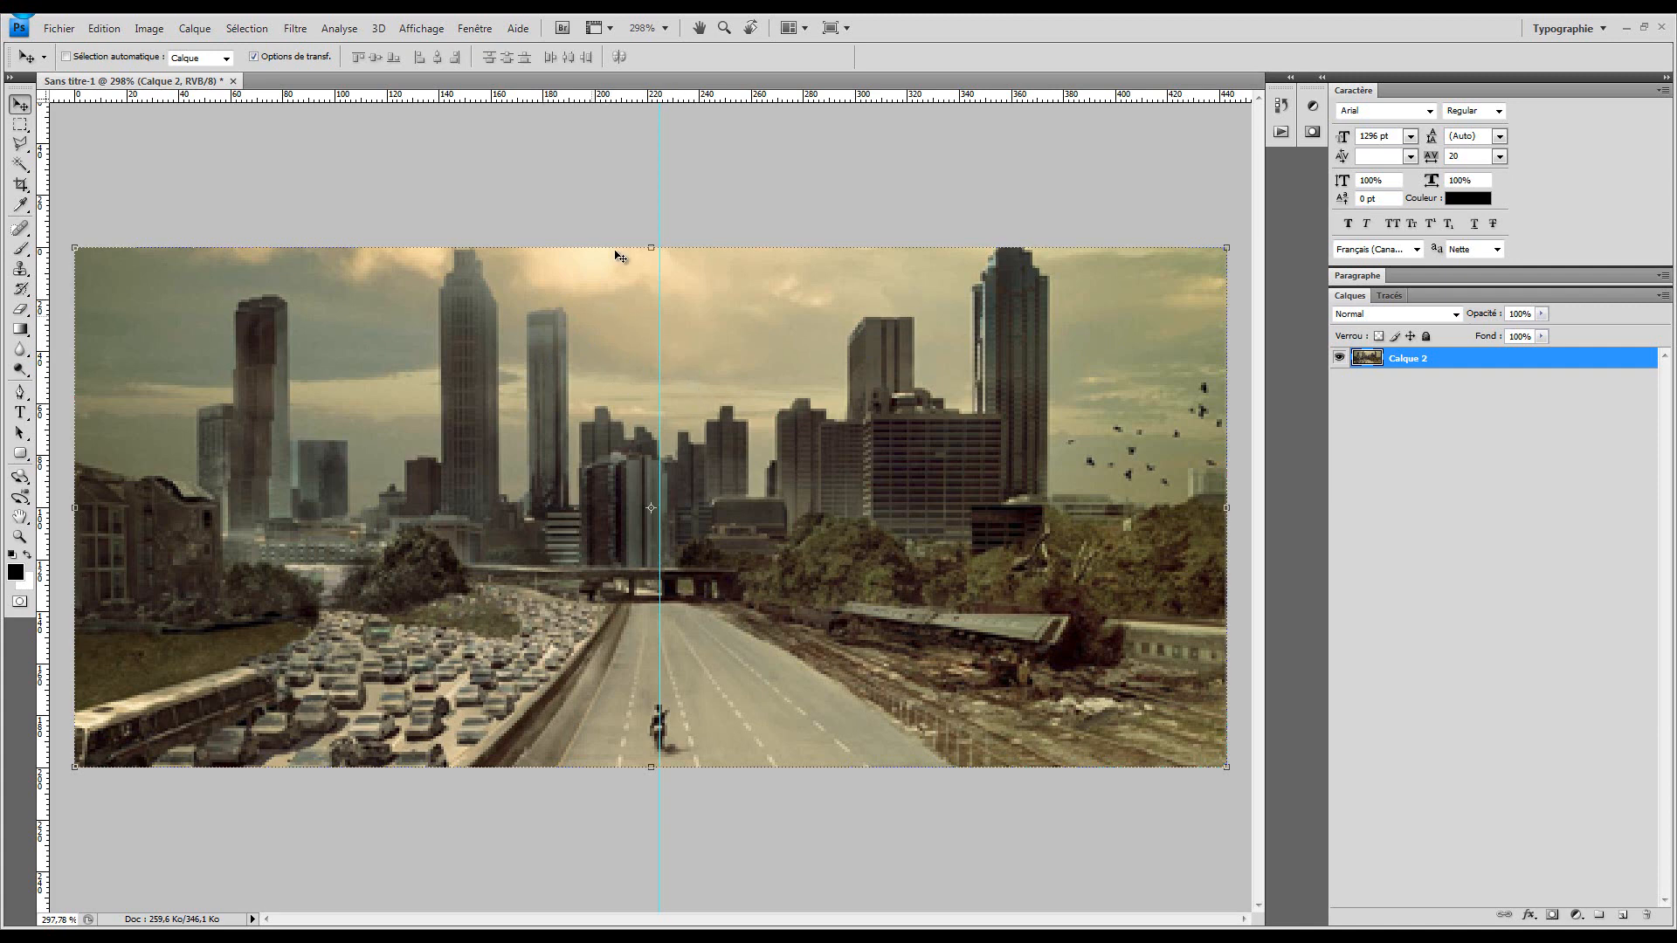
Move the vertical guide to the trimmed poster's centre, undo the poster shift and remove the guide
drag(659, 177, 653, 179)
drag(795, 549, 783, 548)
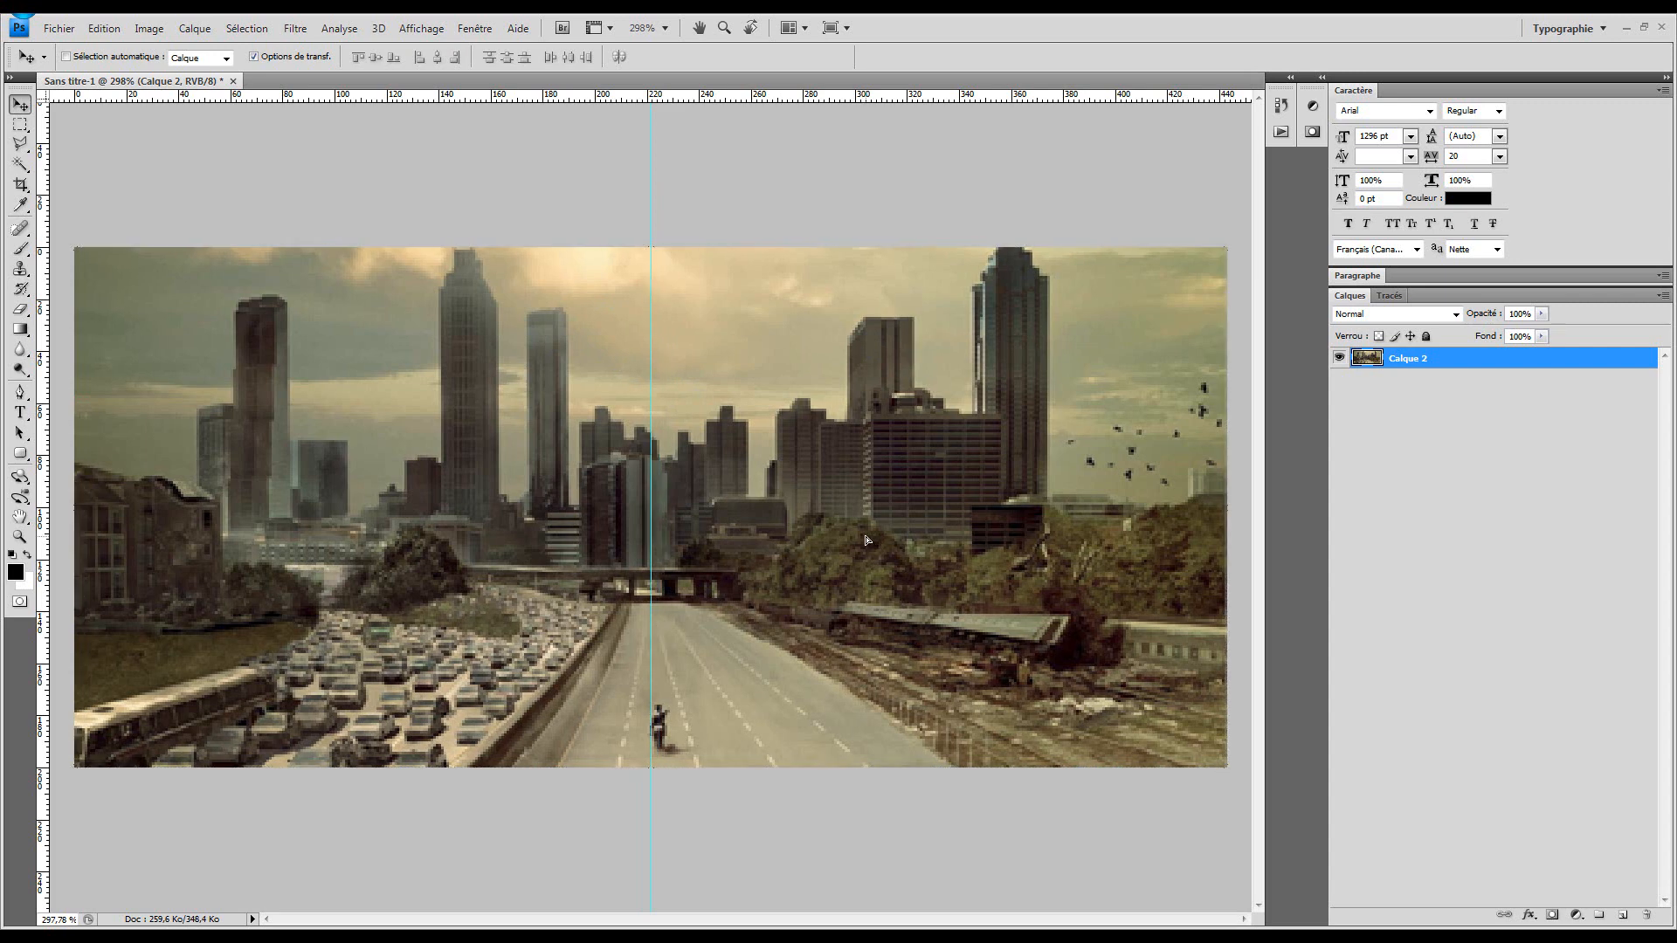
key(ctrl+z)
drag(651, 187, 26, 187)
Try the Bevel and Emboss layer style on the poster layer Calque 2, cancelling the style changes
double_click(1495, 363)
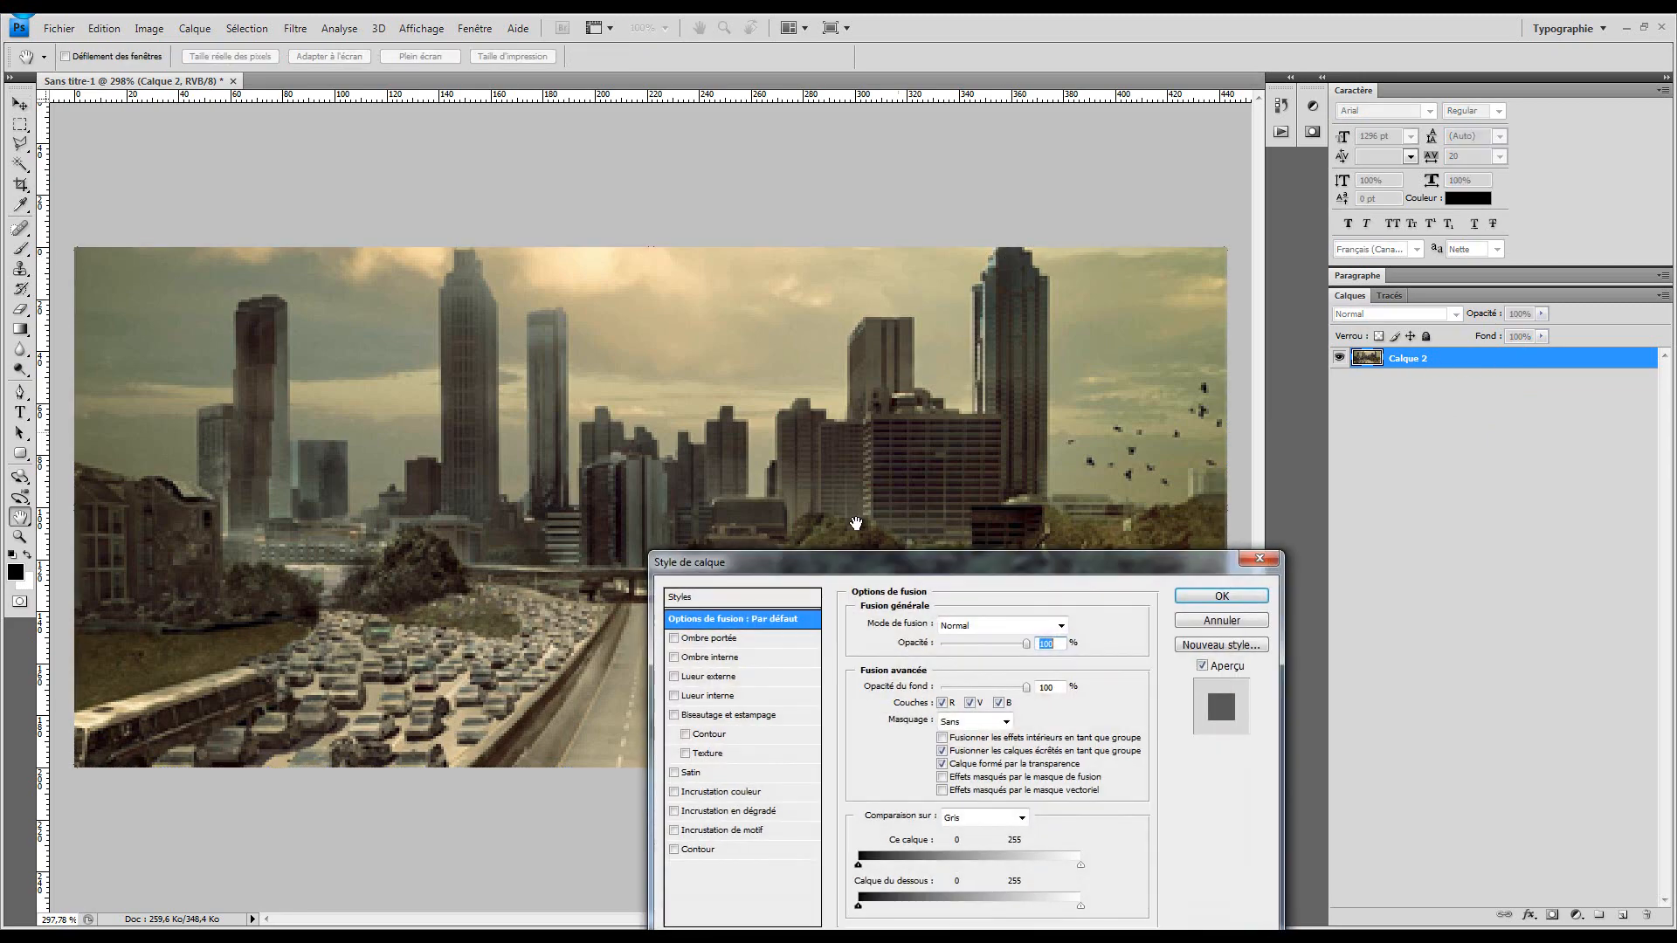
drag(835, 568, 1122, 155)
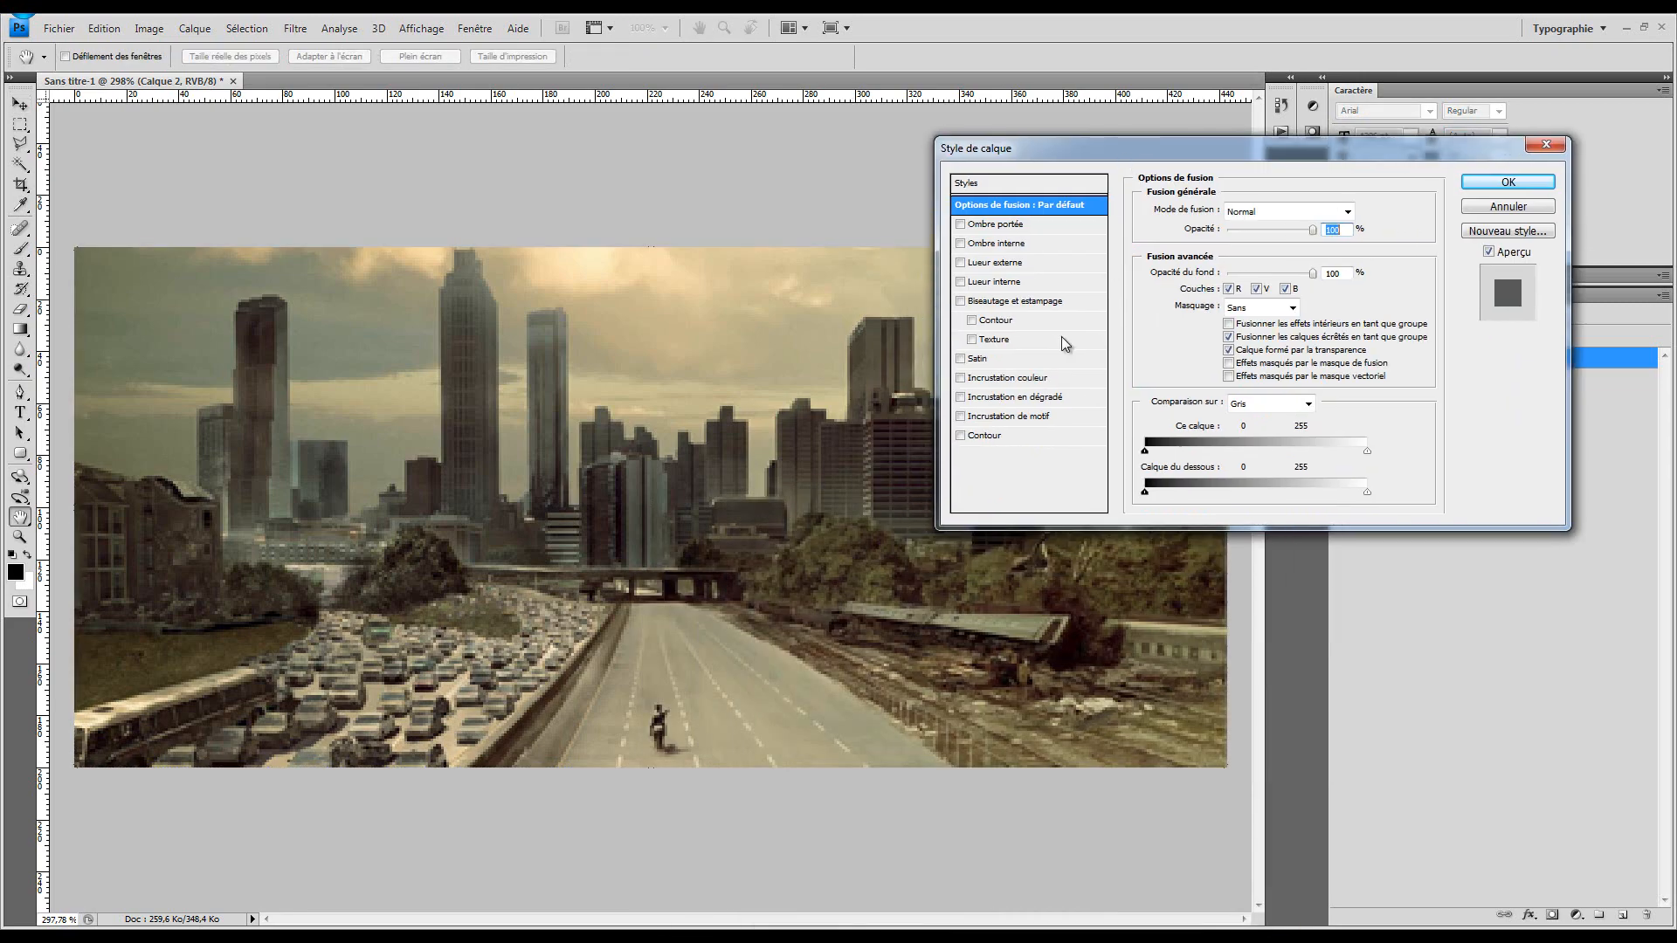
click(1028, 301)
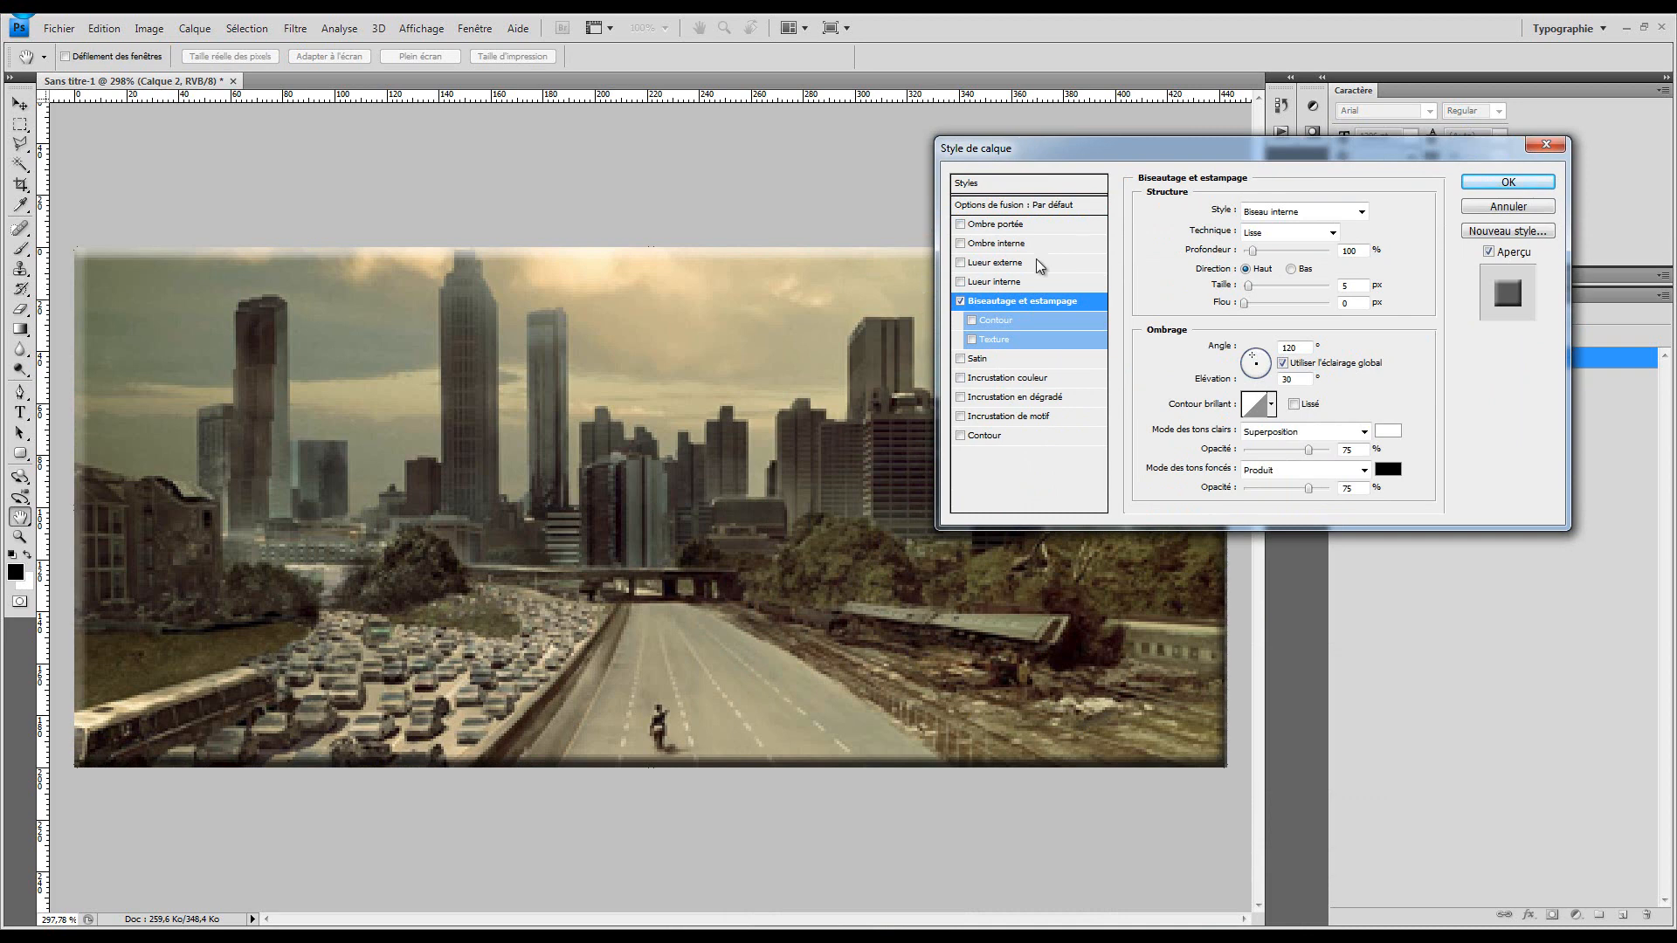
click(1519, 203)
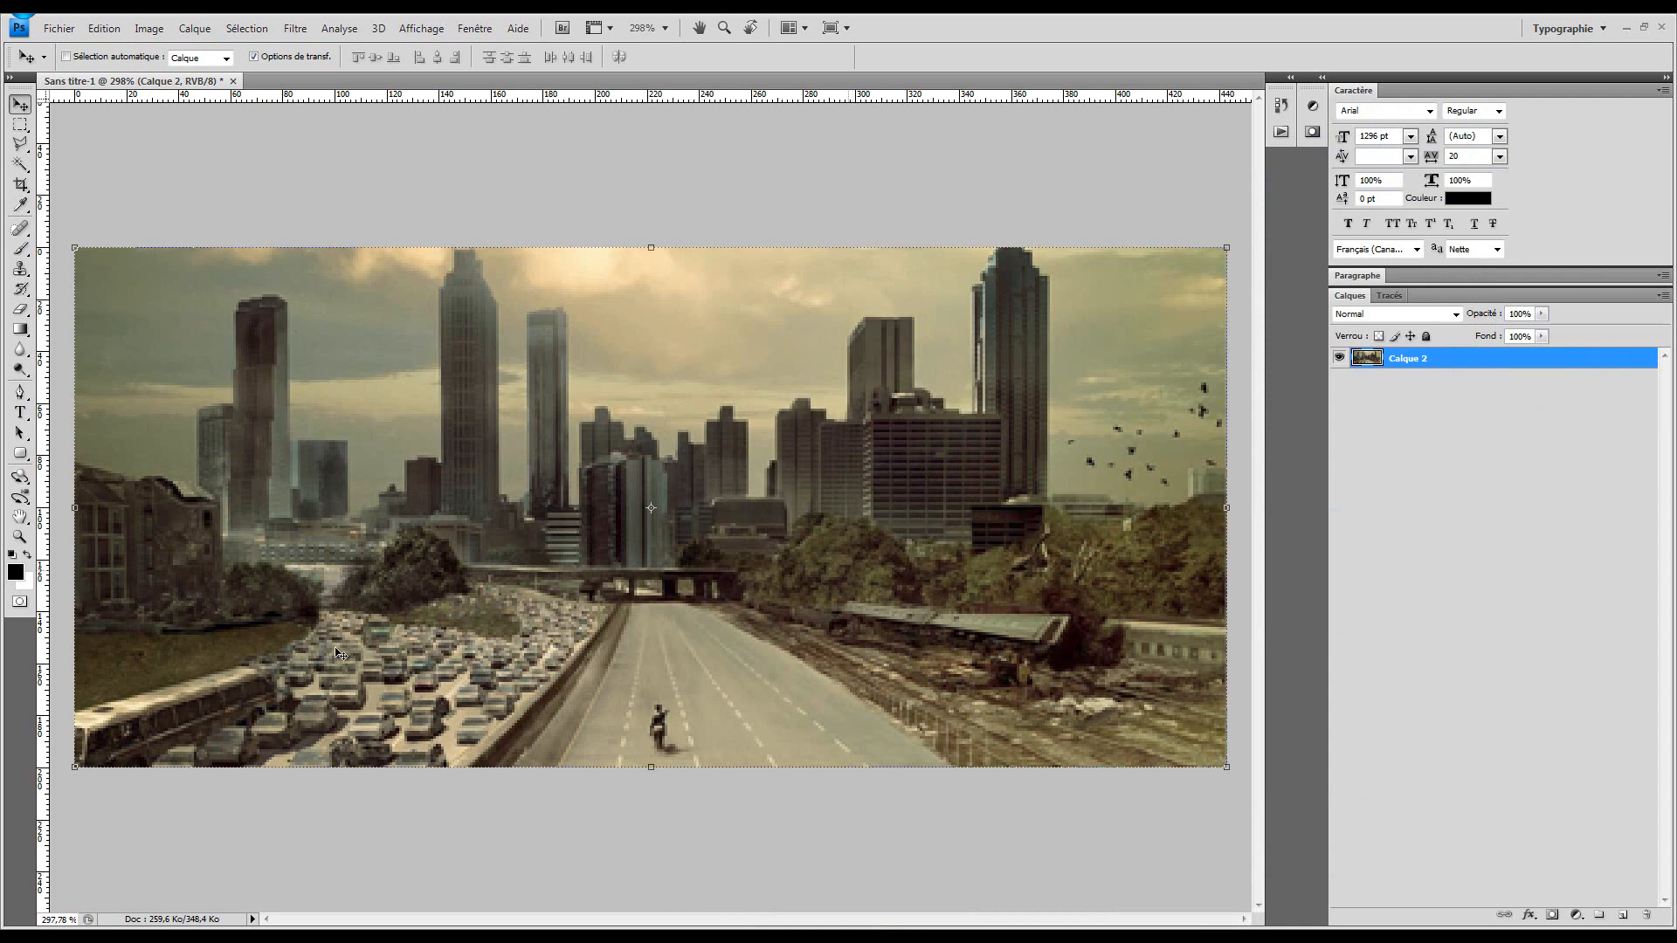
Add a black text layer reading THE in 50 pt Impact over the sky on the poster's left half
click(29, 419)
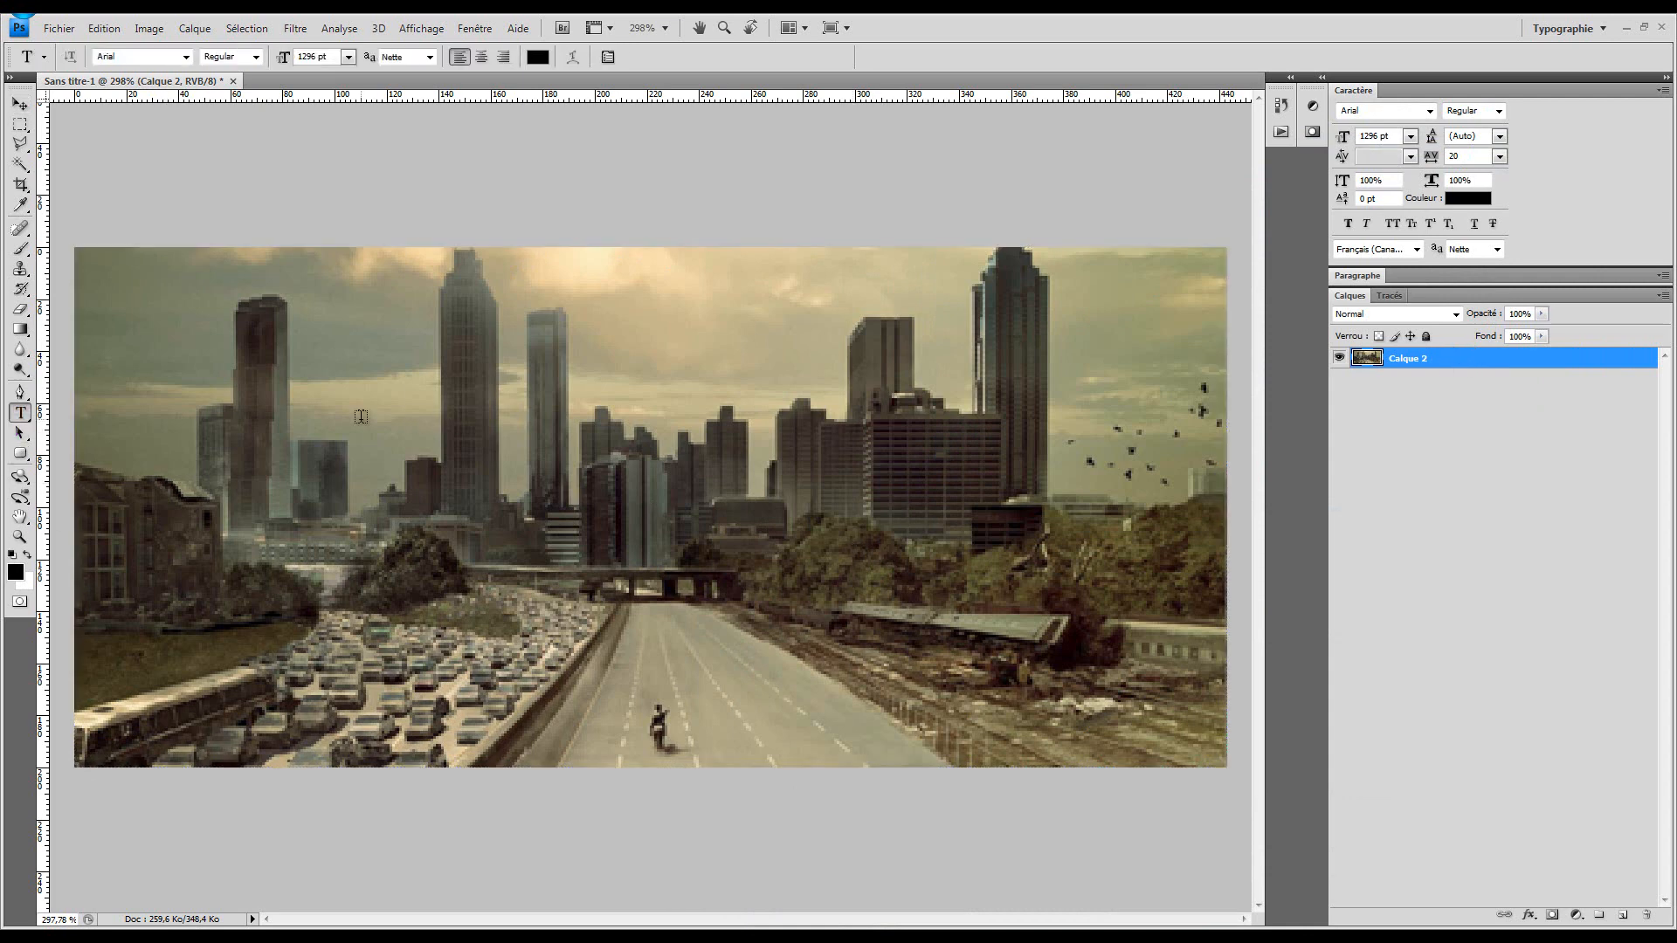
click(370, 392)
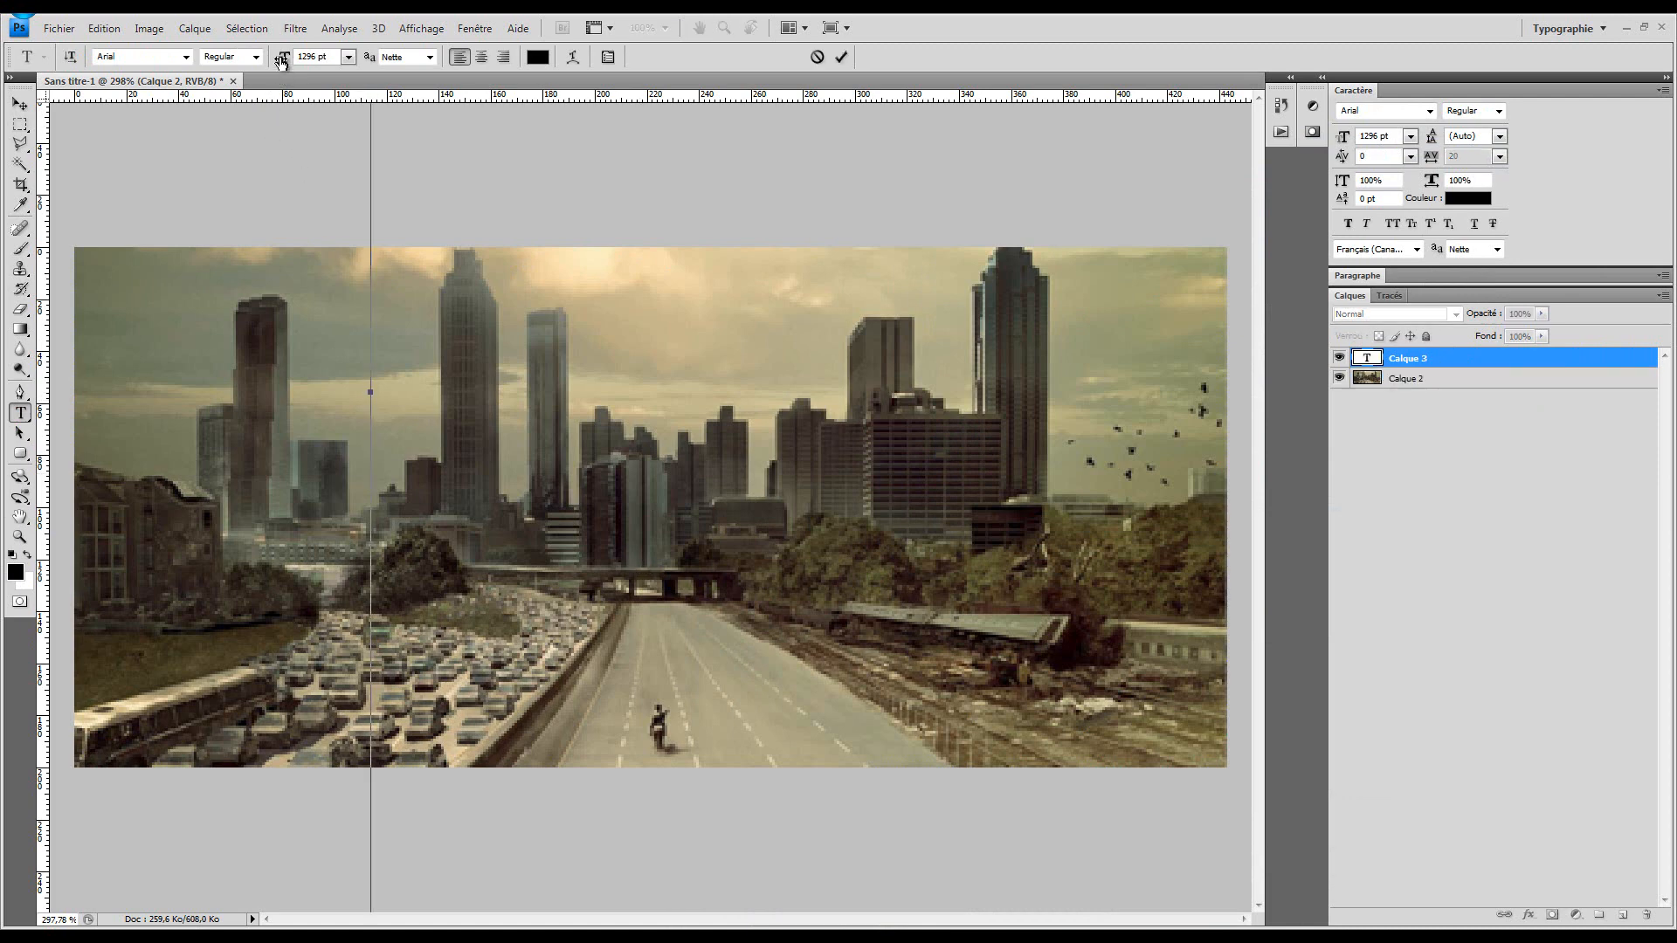
drag(283, 58, 2, 87)
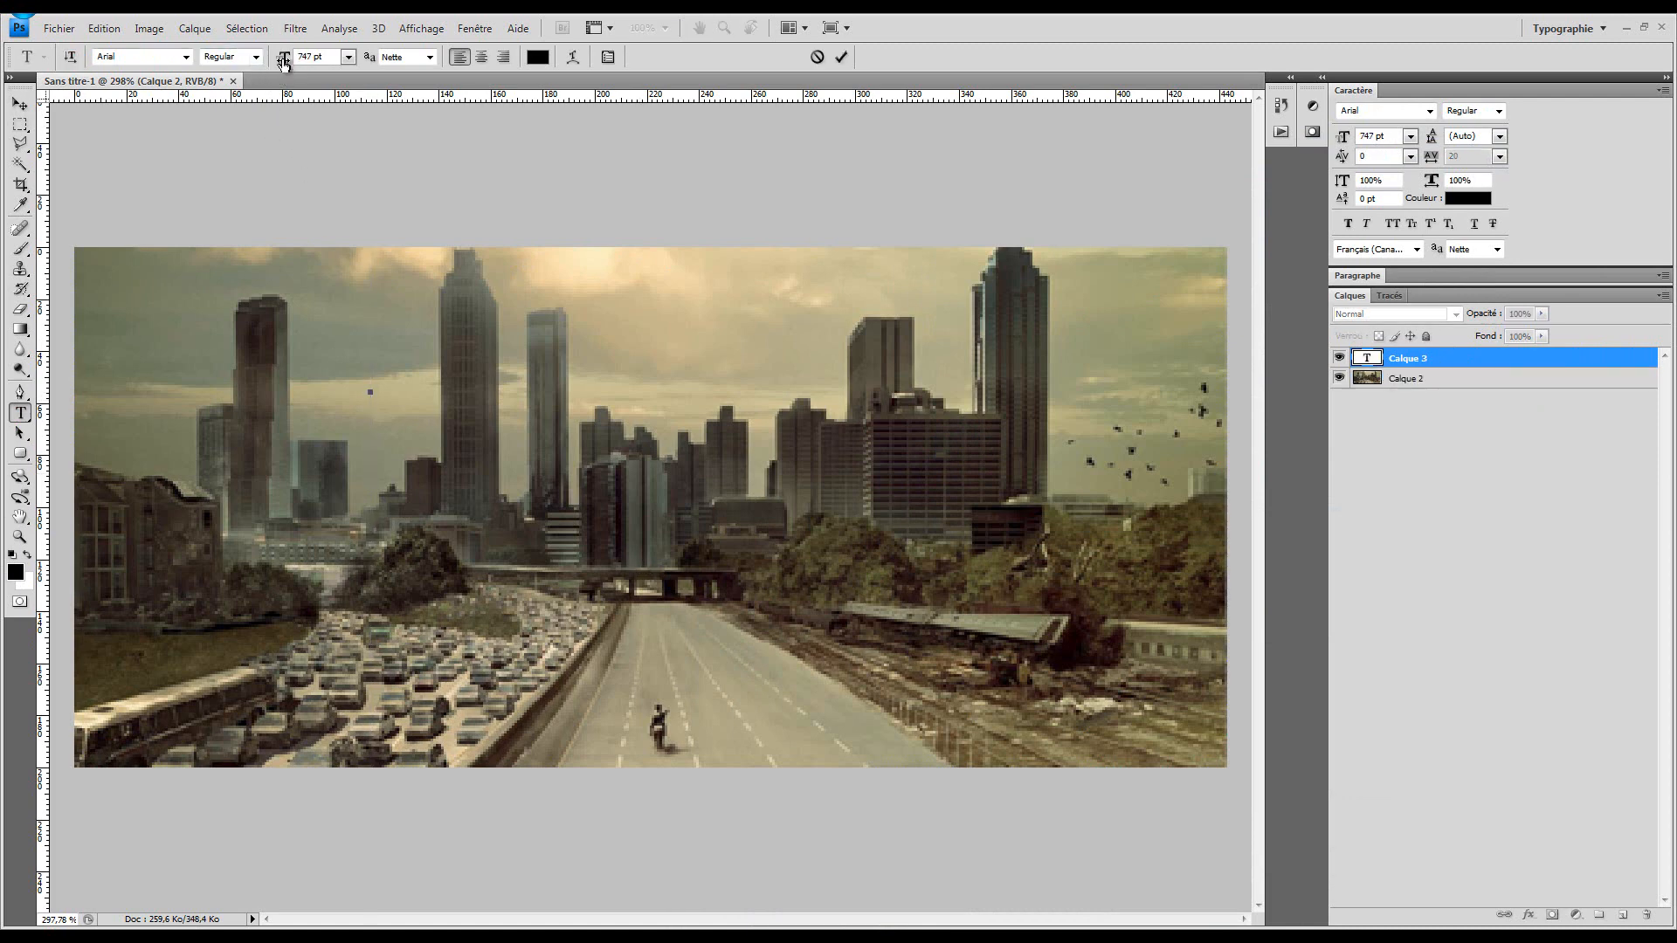
drag(283, 62, 262, 76)
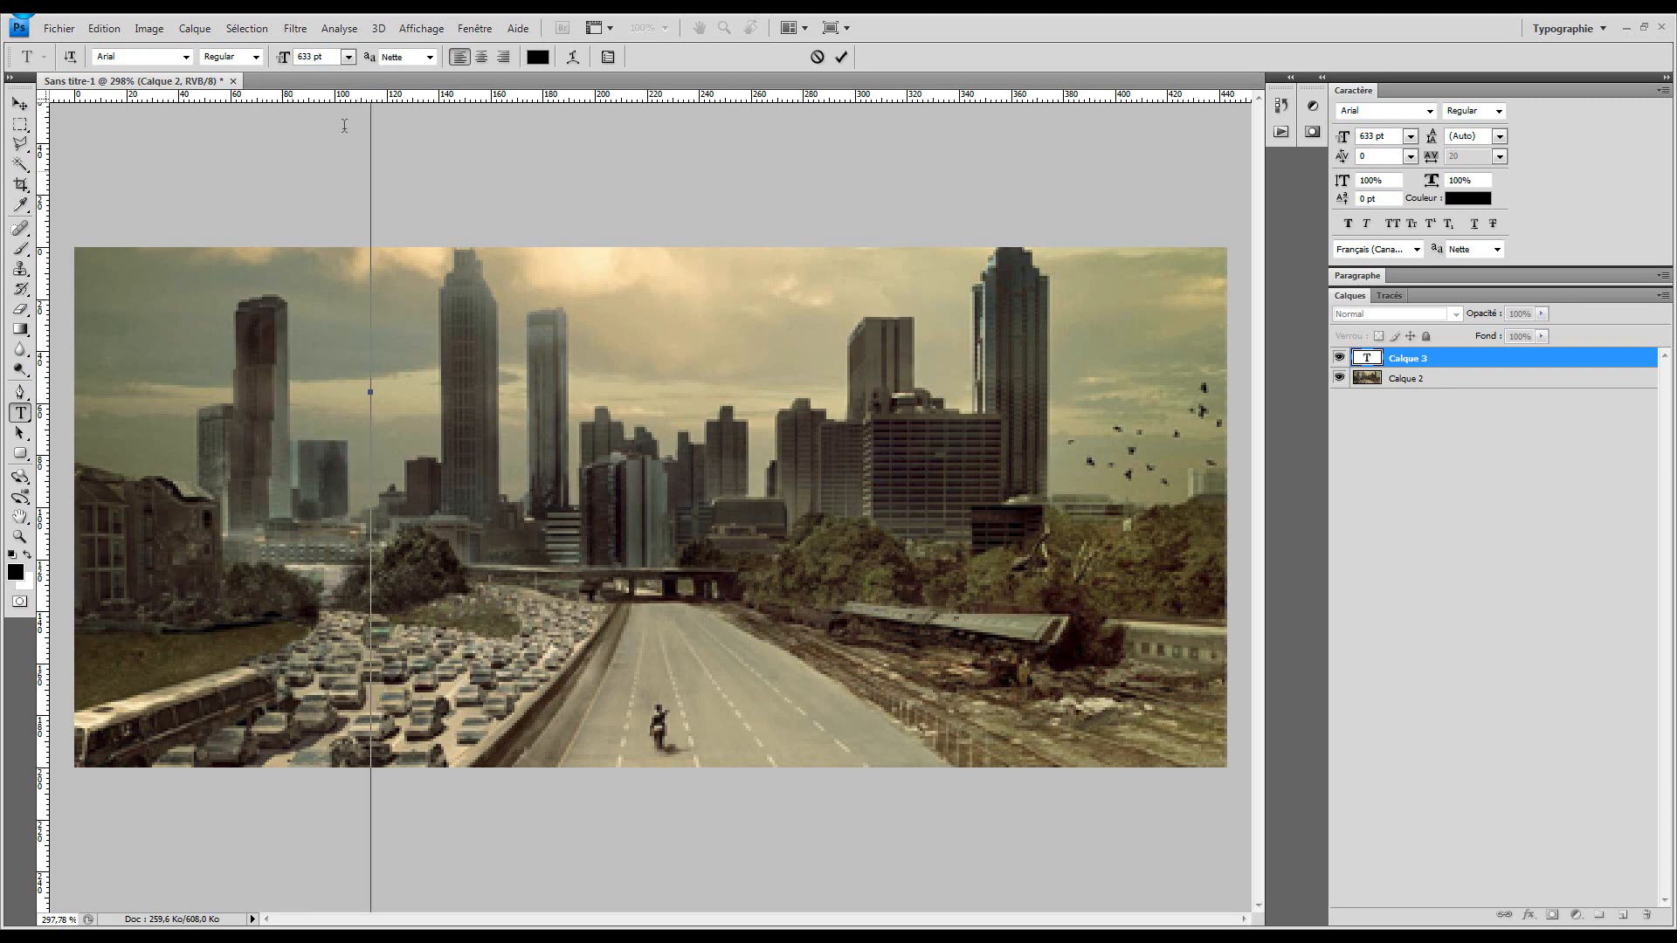
text(50)
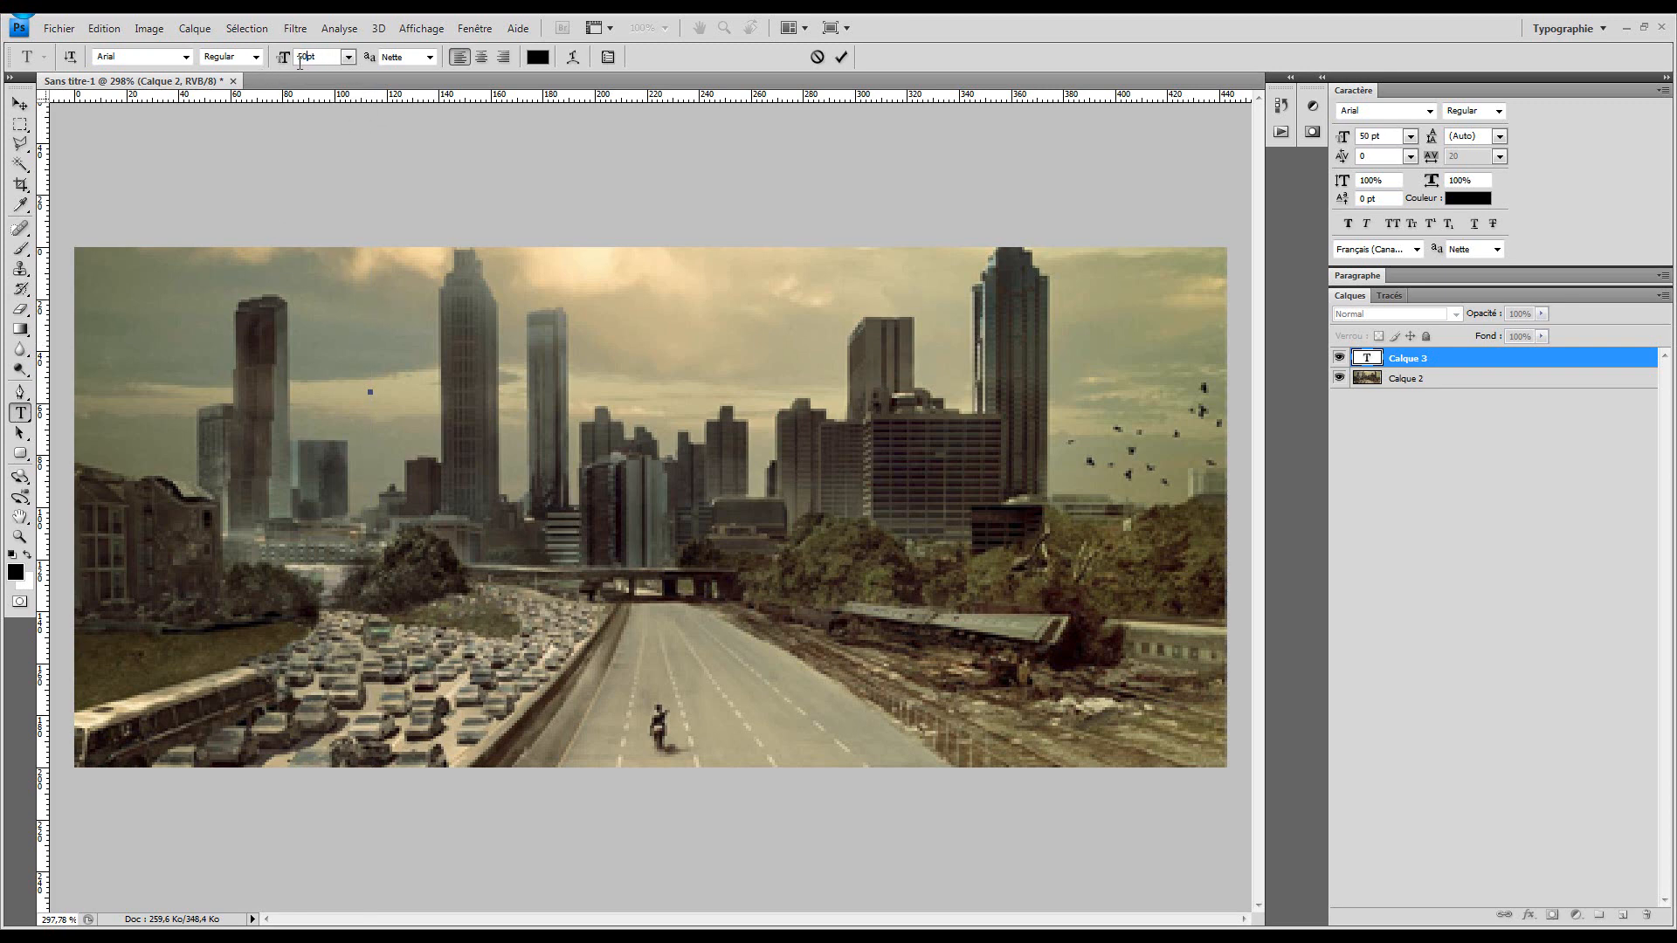
click(160, 54)
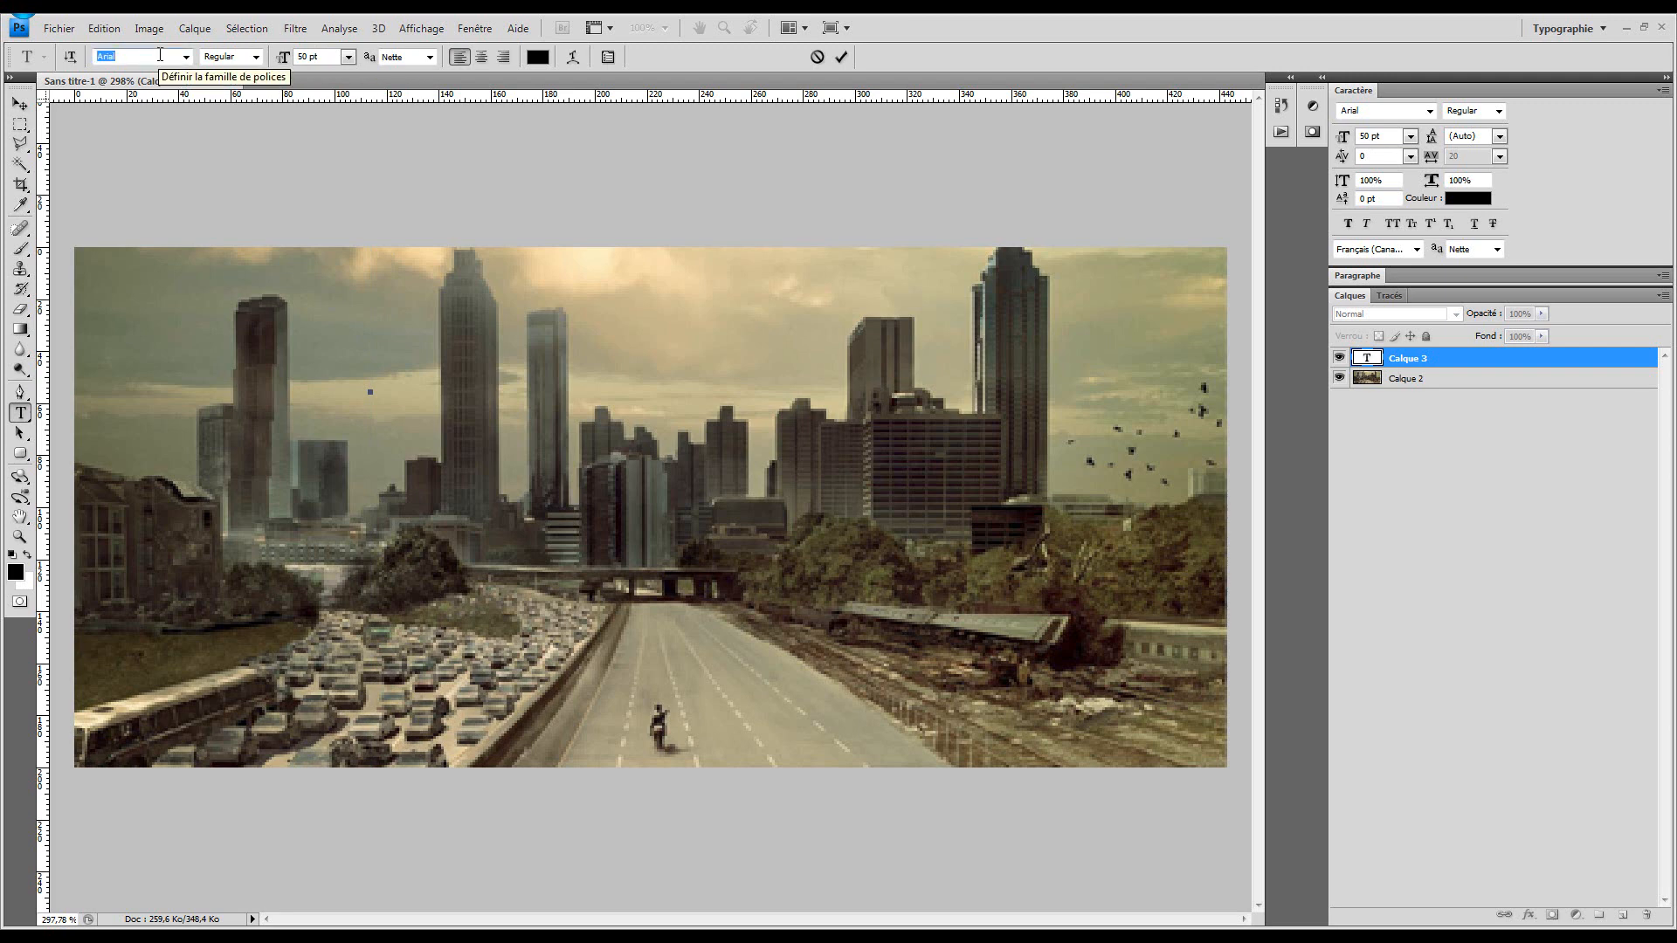
key(Return)
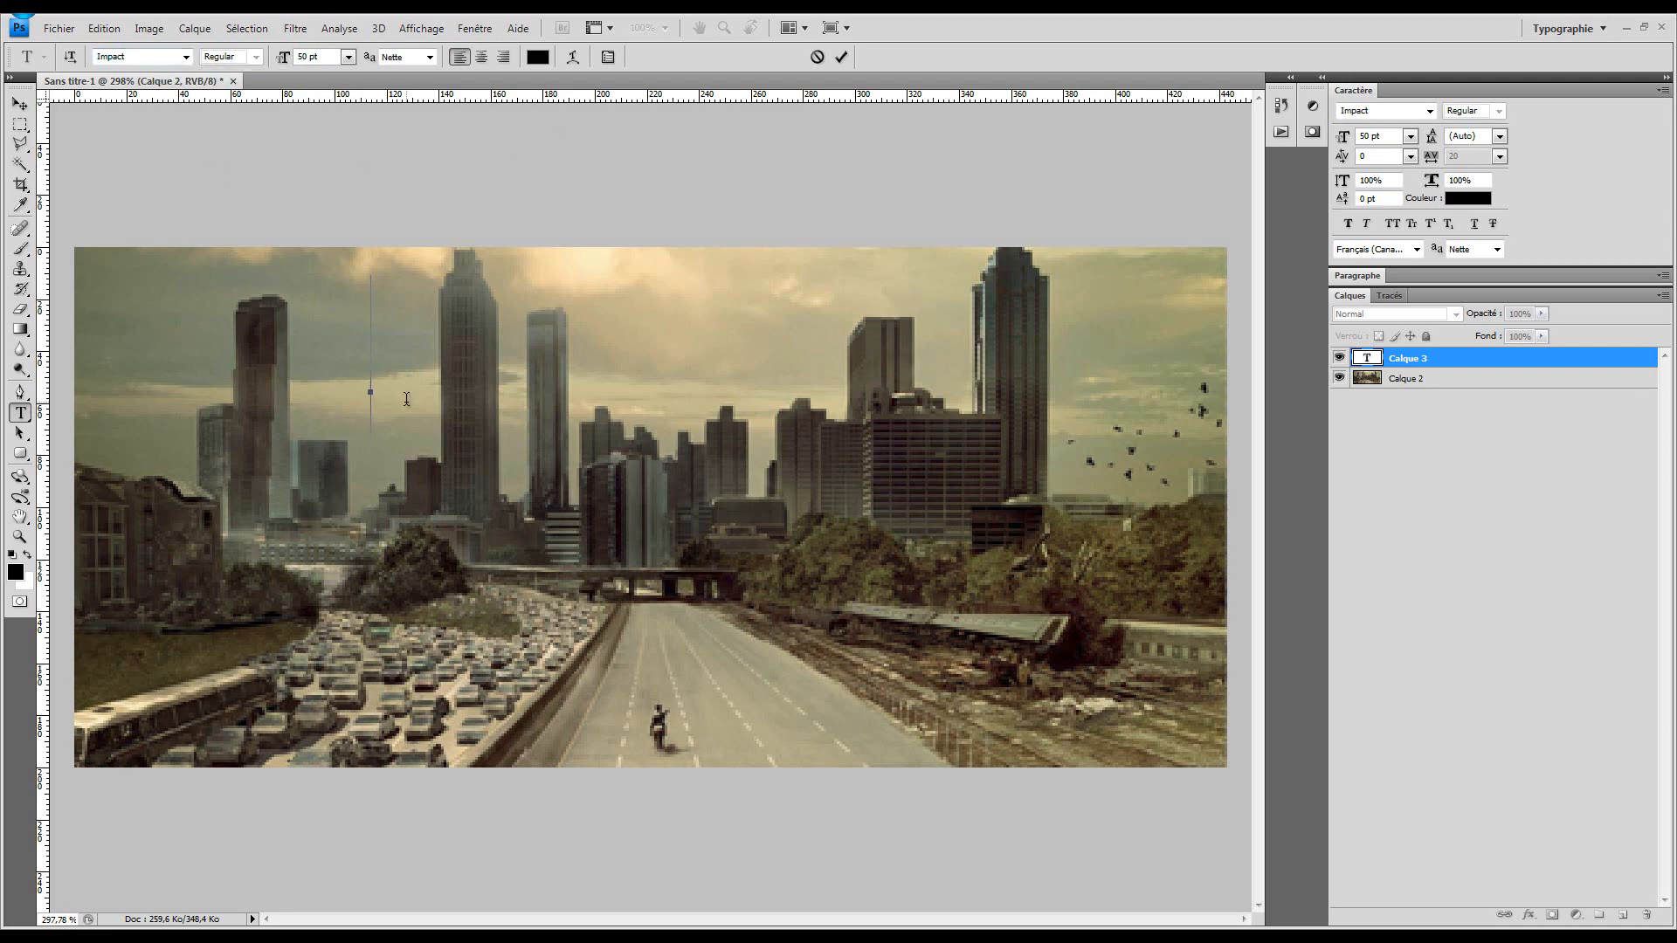
text(T)
key(BackSpace)
text(THE)
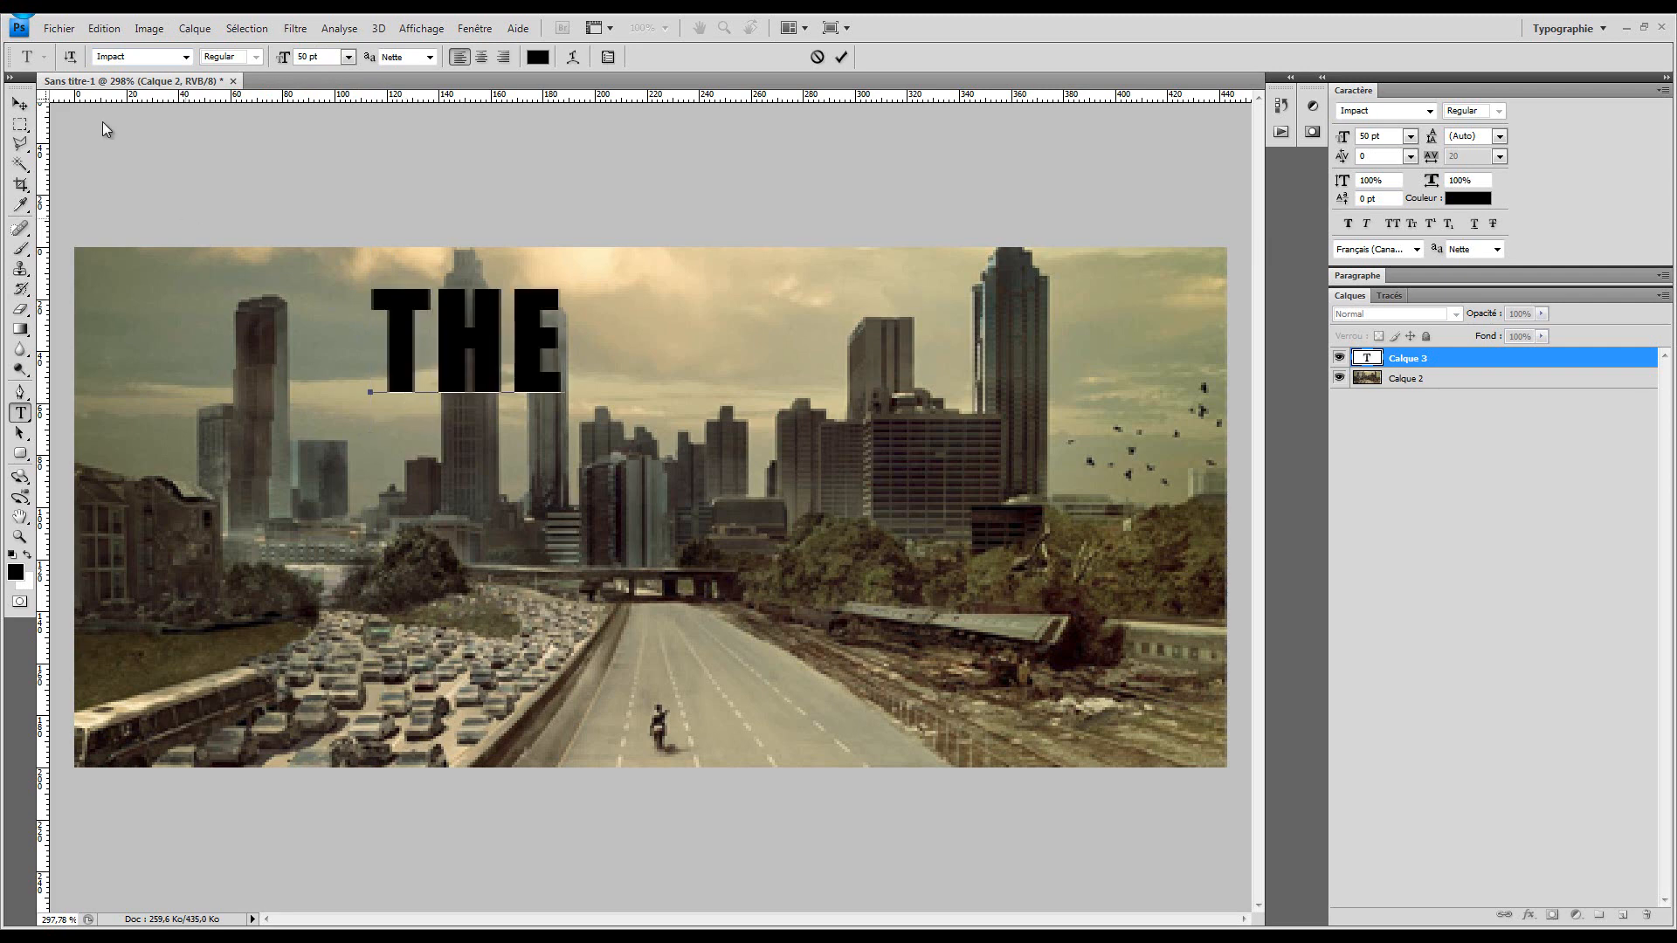
Add a second text layer reading WALKING DEAD in 50 pt Impact below THE
click(470, 529)
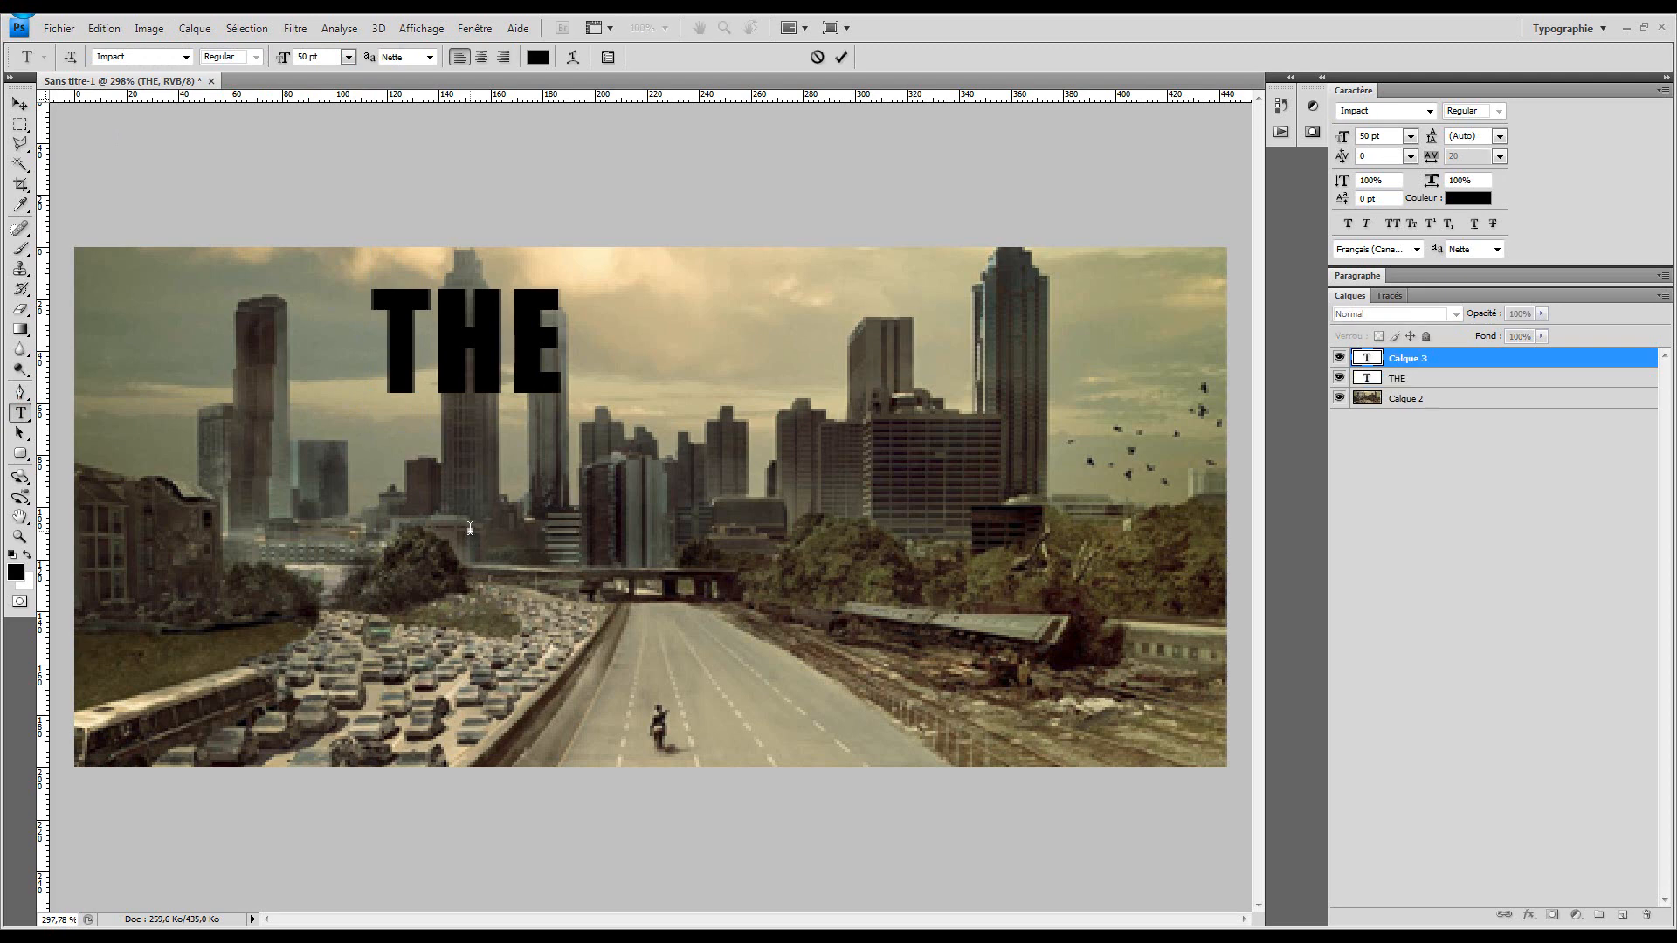
text(Walking)
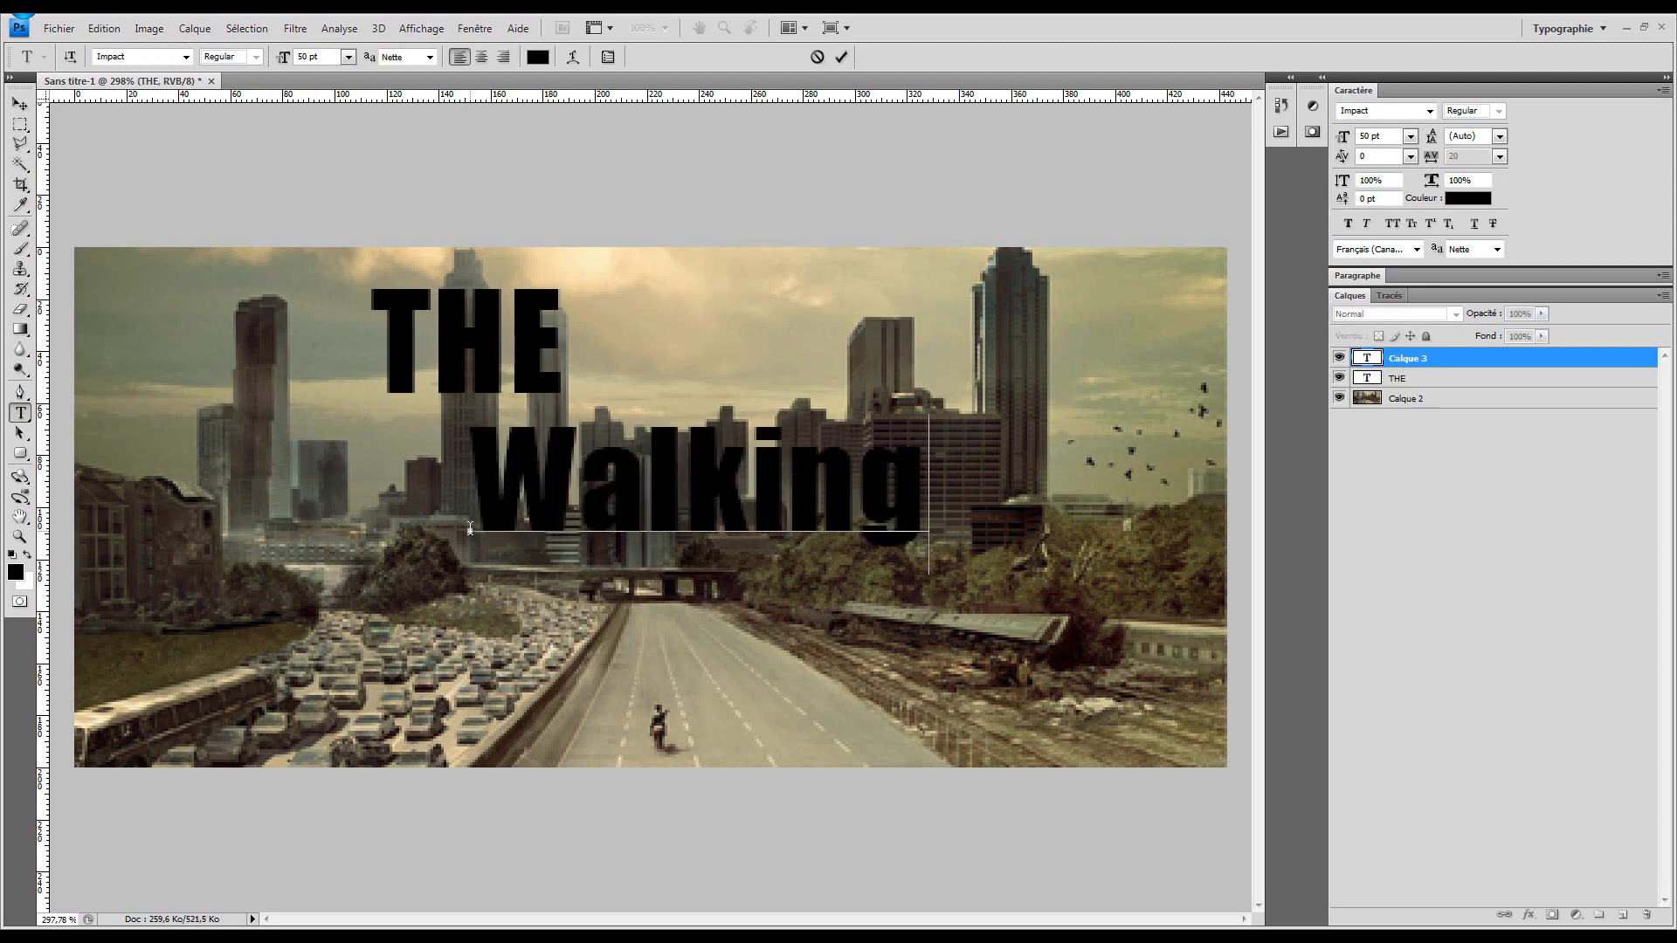
key(BackSpace)
key(BackSpace)
key(BackSpace)
key(BackSpace)
key(BackSpace)
key(BackSpace)
text(AL)
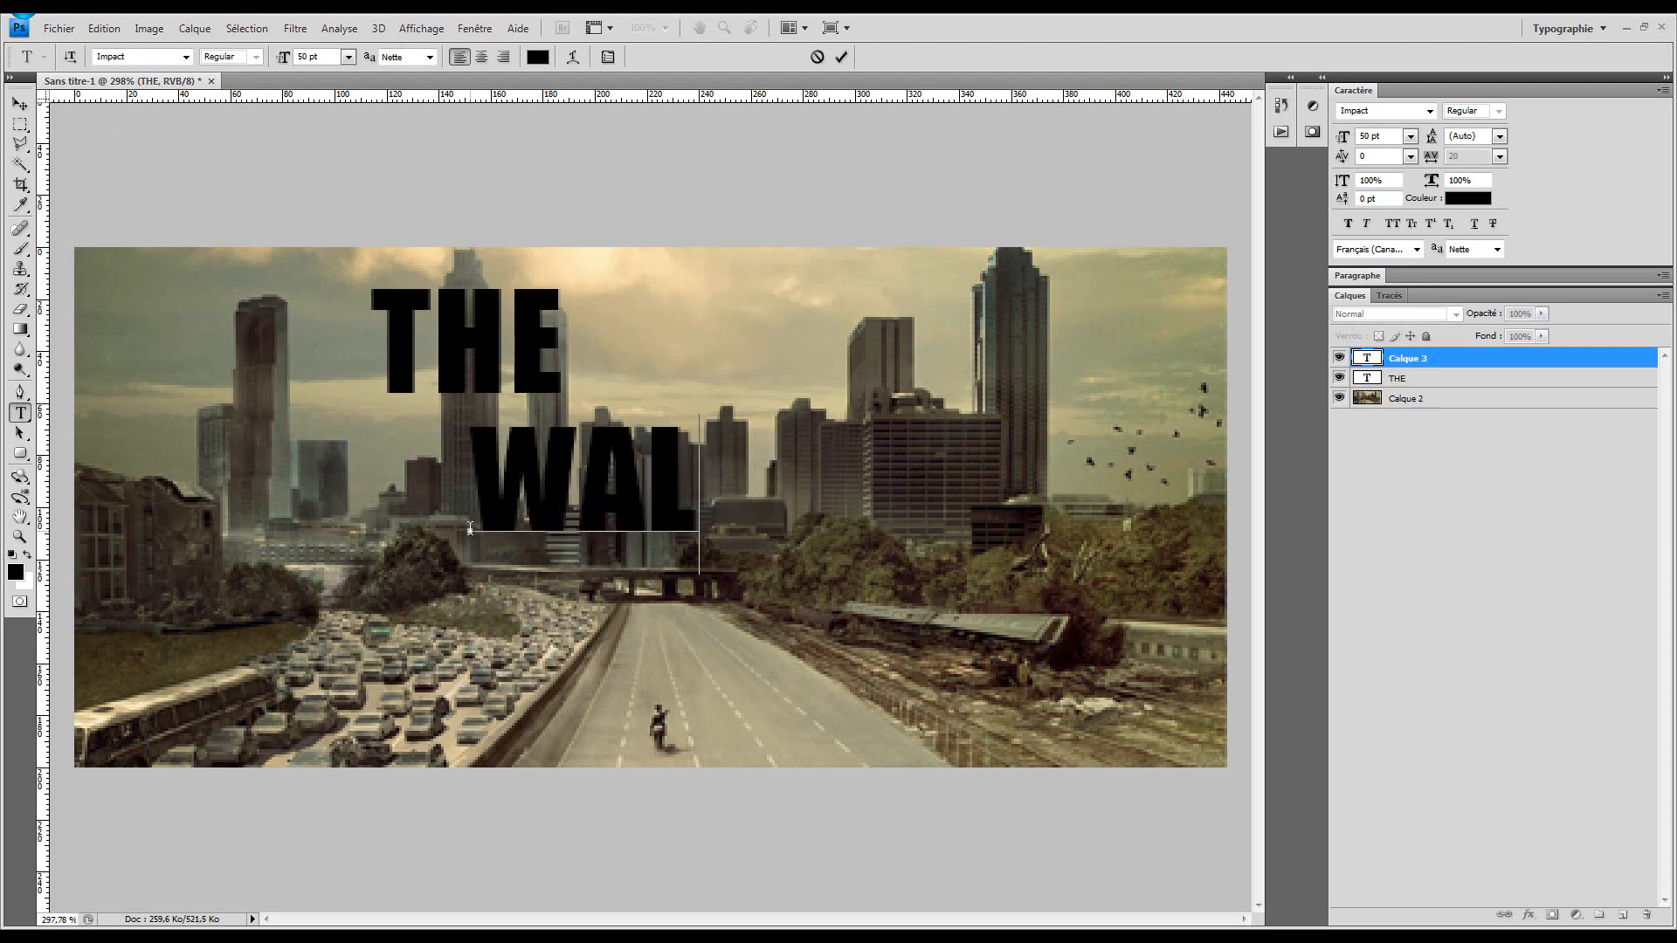
text(KING DEAD)
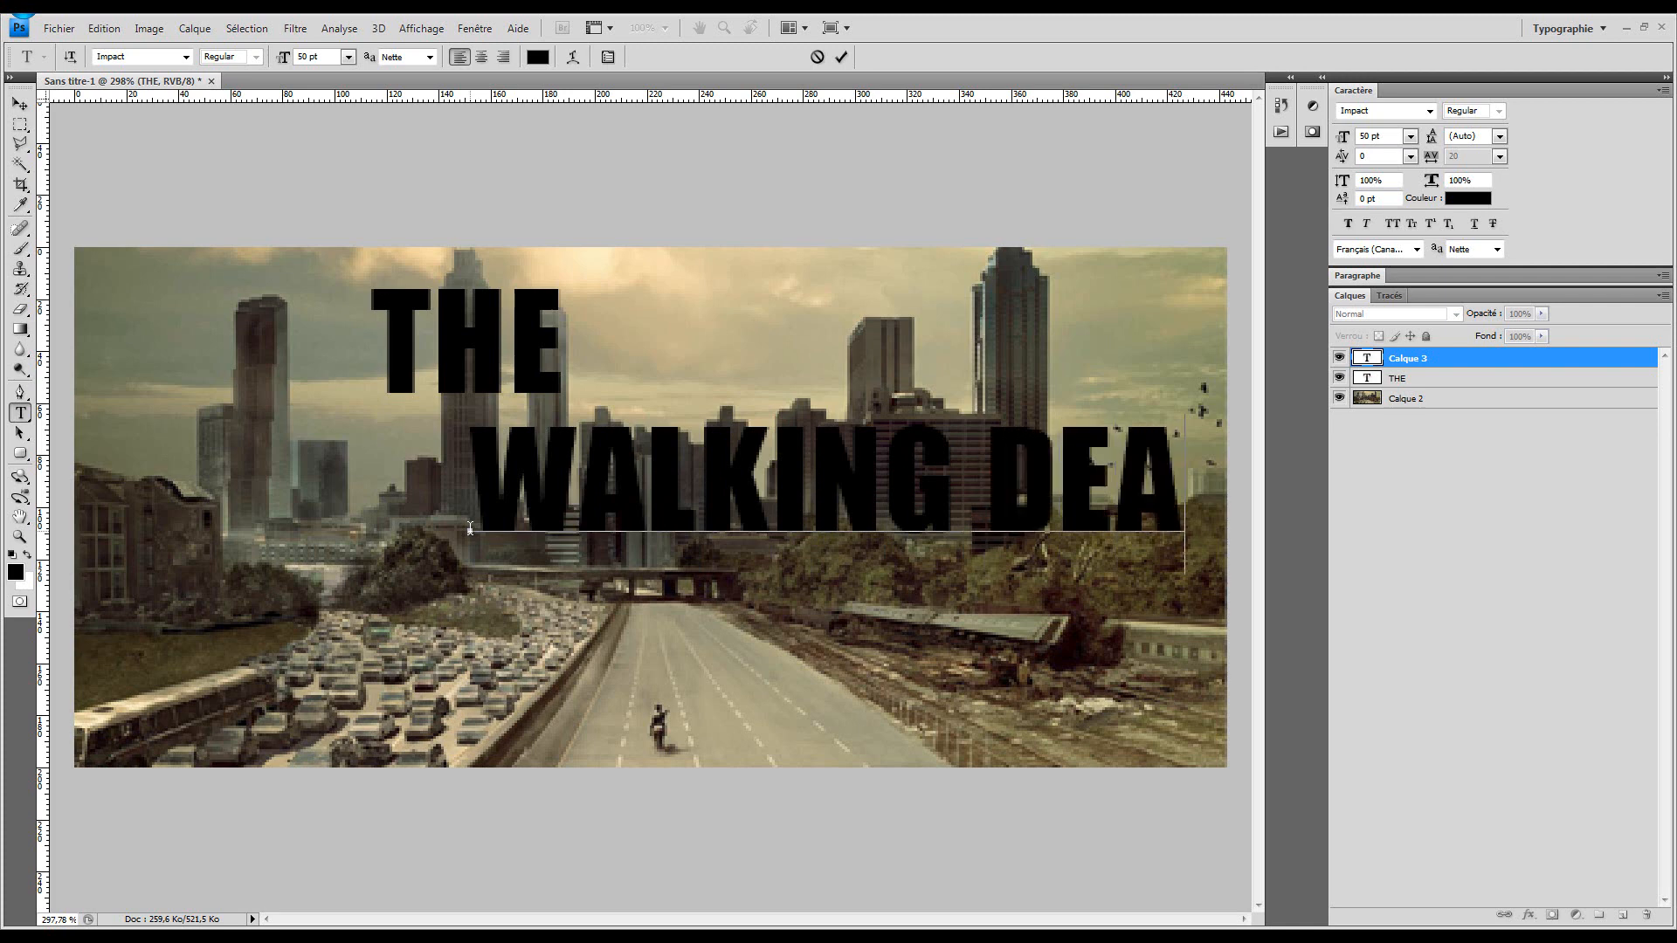
click(20, 105)
Scale the WALKING DEAD text proportionally to about 80.9% and place it across the skyline, overlapping the lower part of THE
drag(574, 521, 444, 534)
click(338, 437)
drag(336, 438, 519, 515)
key(ctrl+z)
drag(336, 431, 652, 491)
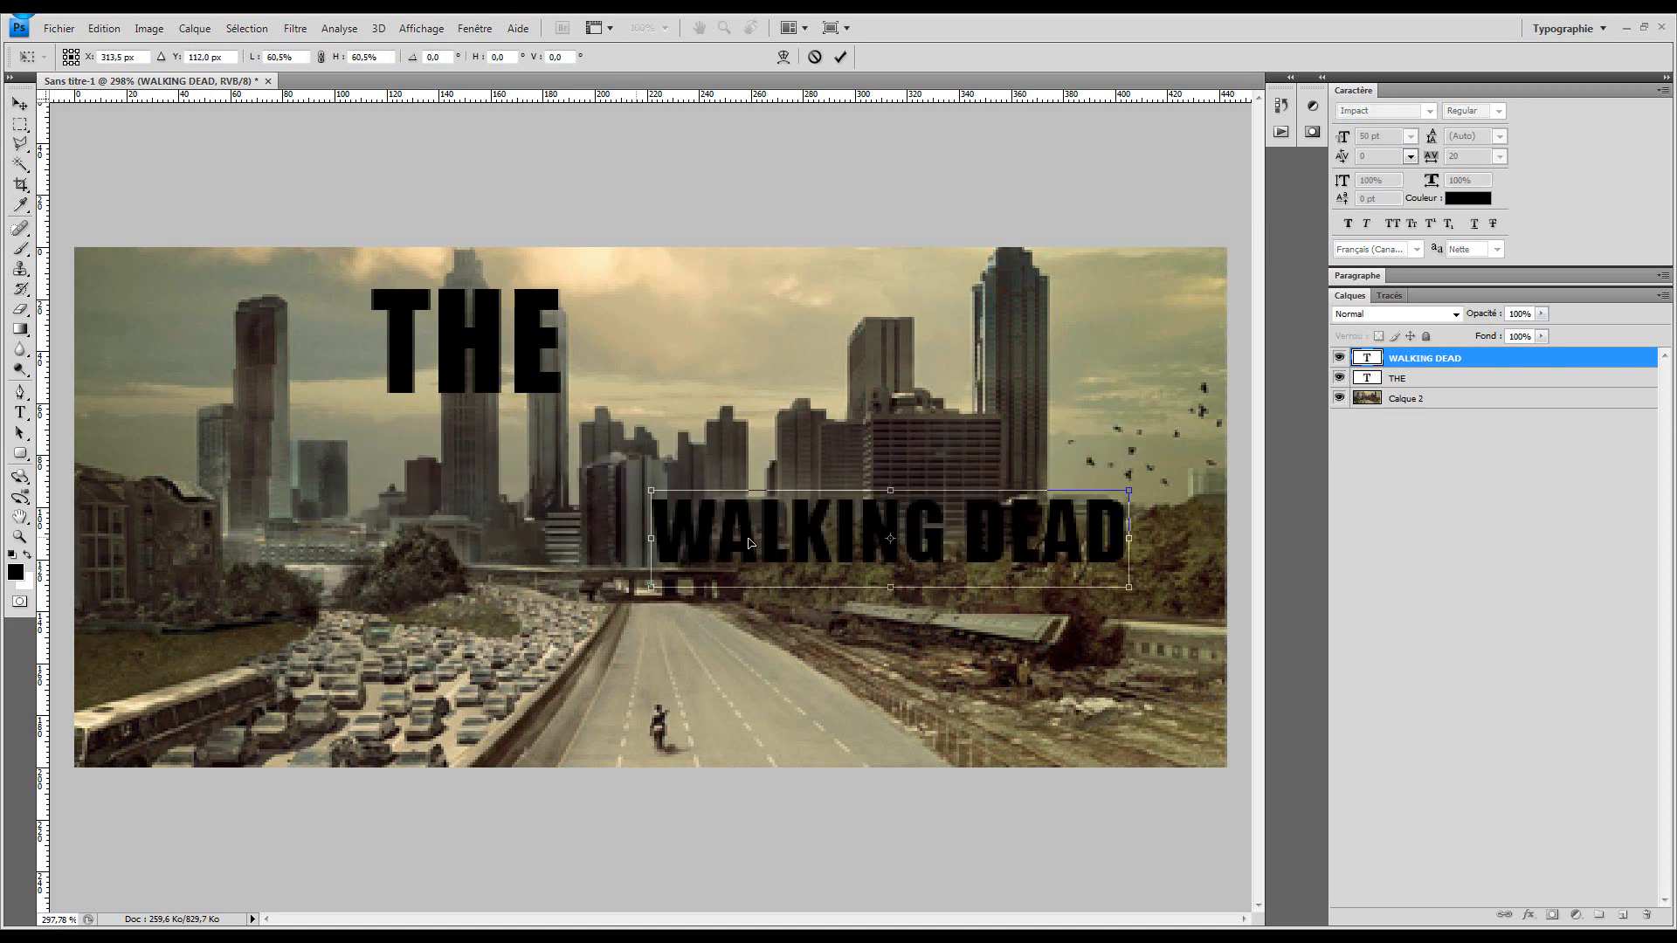
drag(790, 539, 564, 441)
drag(430, 394, 285, 342)
drag(683, 415, 739, 430)
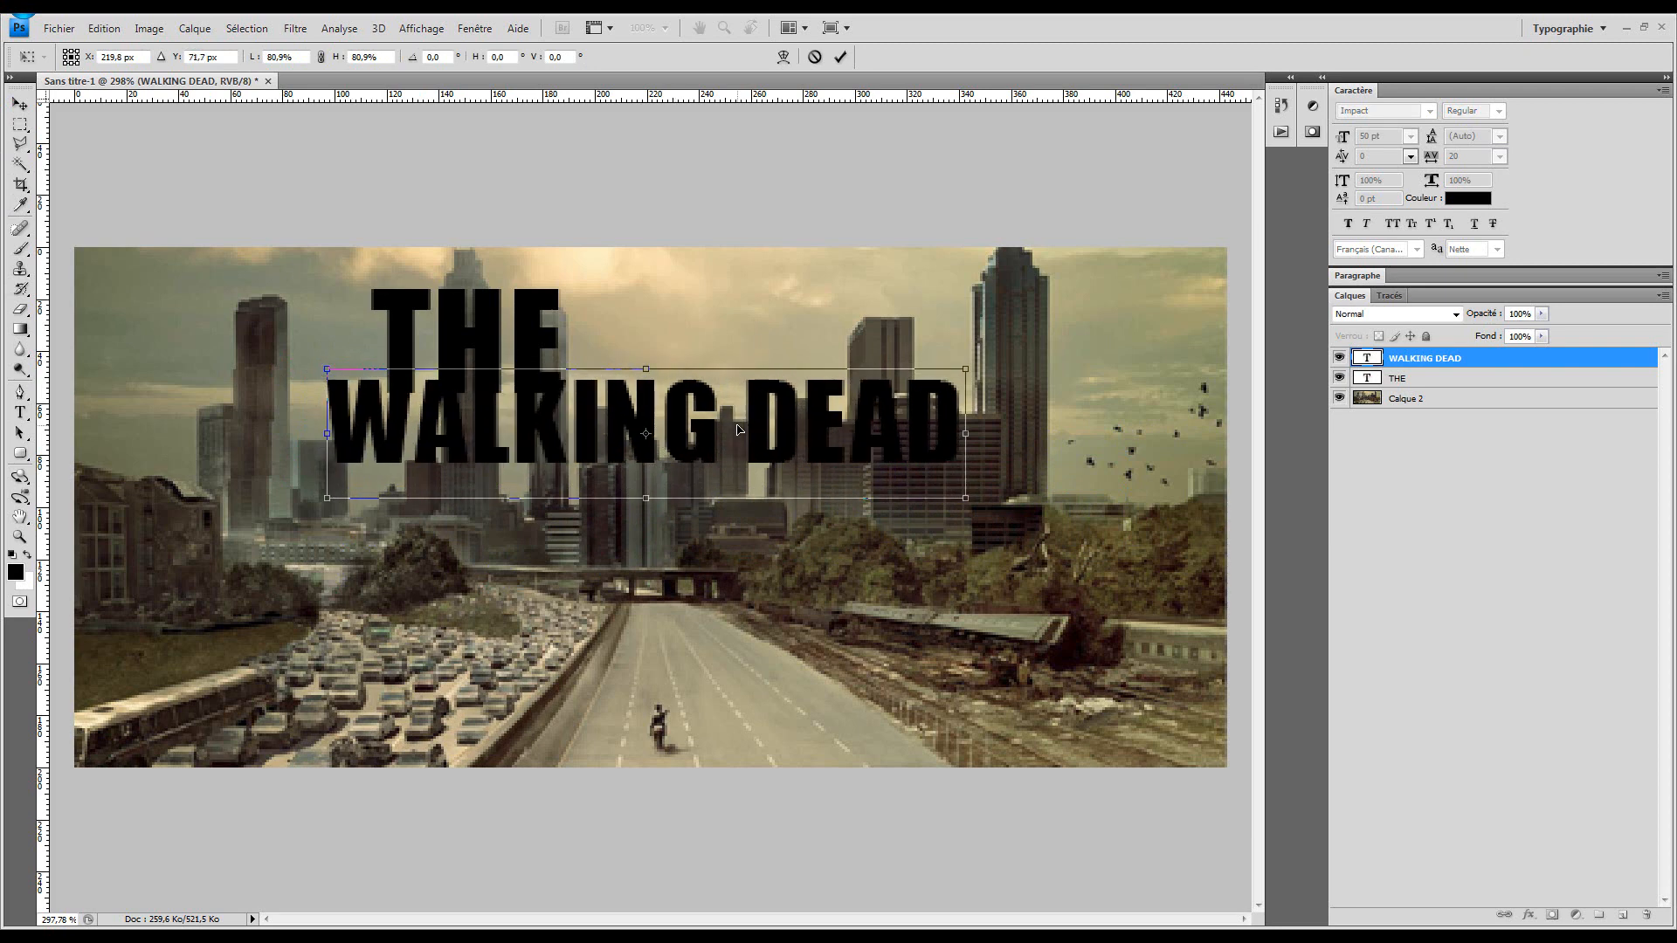
key(Return)
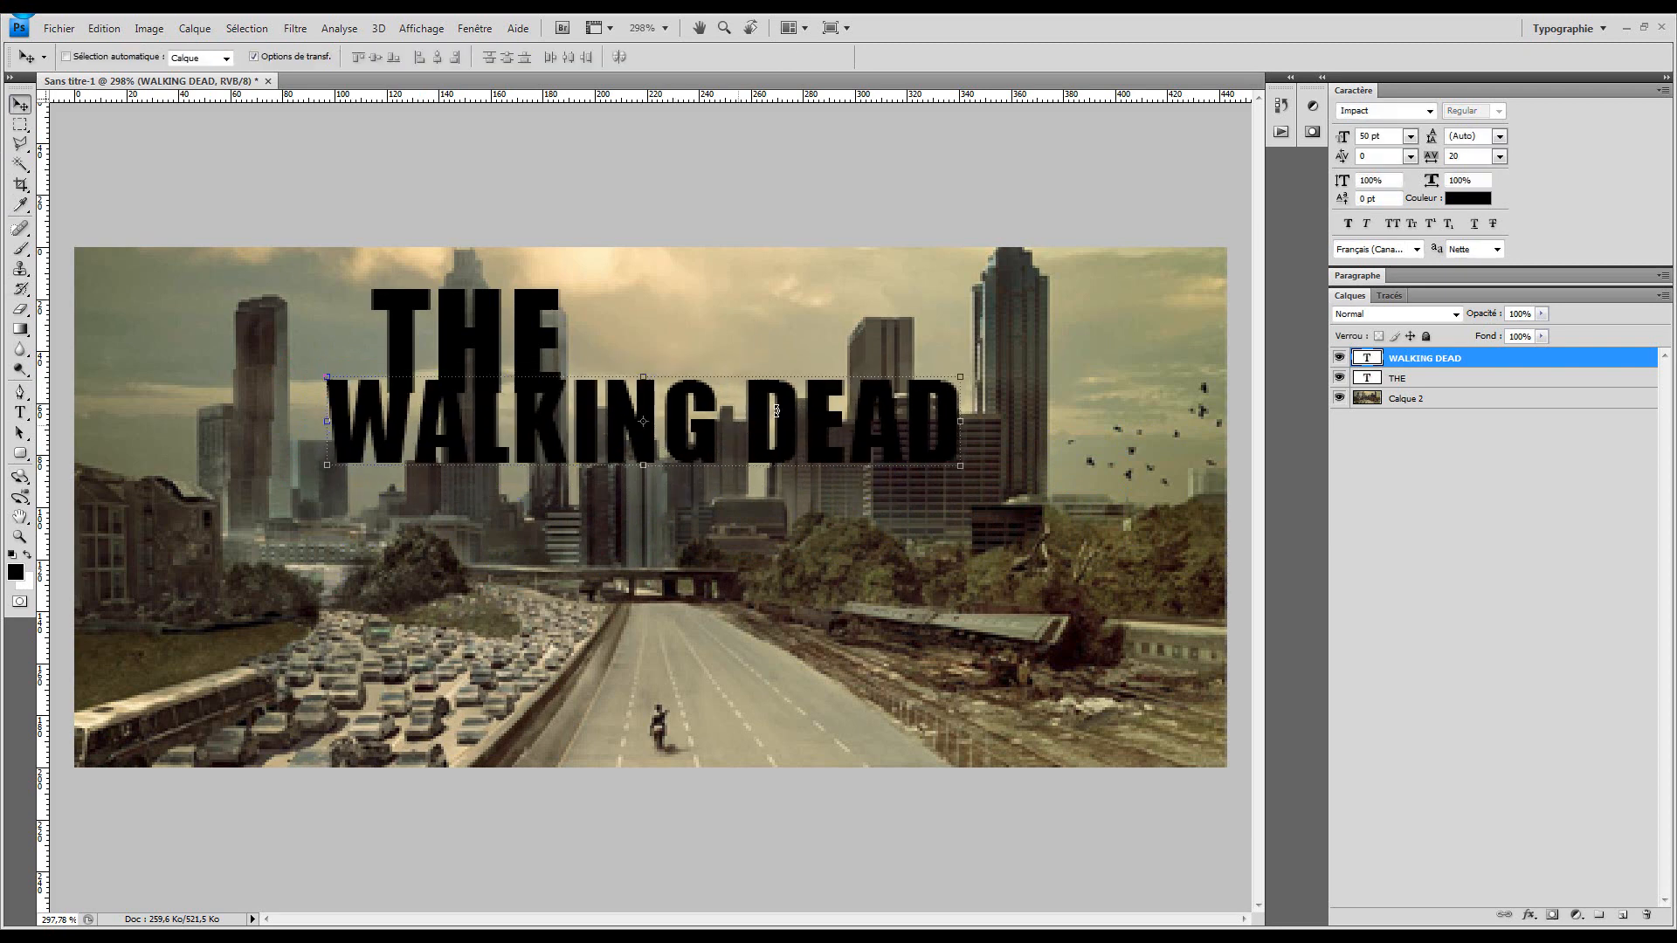
Scale the THE text down to 20% so it sits just above the A of WALKING
click(1401, 378)
drag(558, 287, 455, 378)
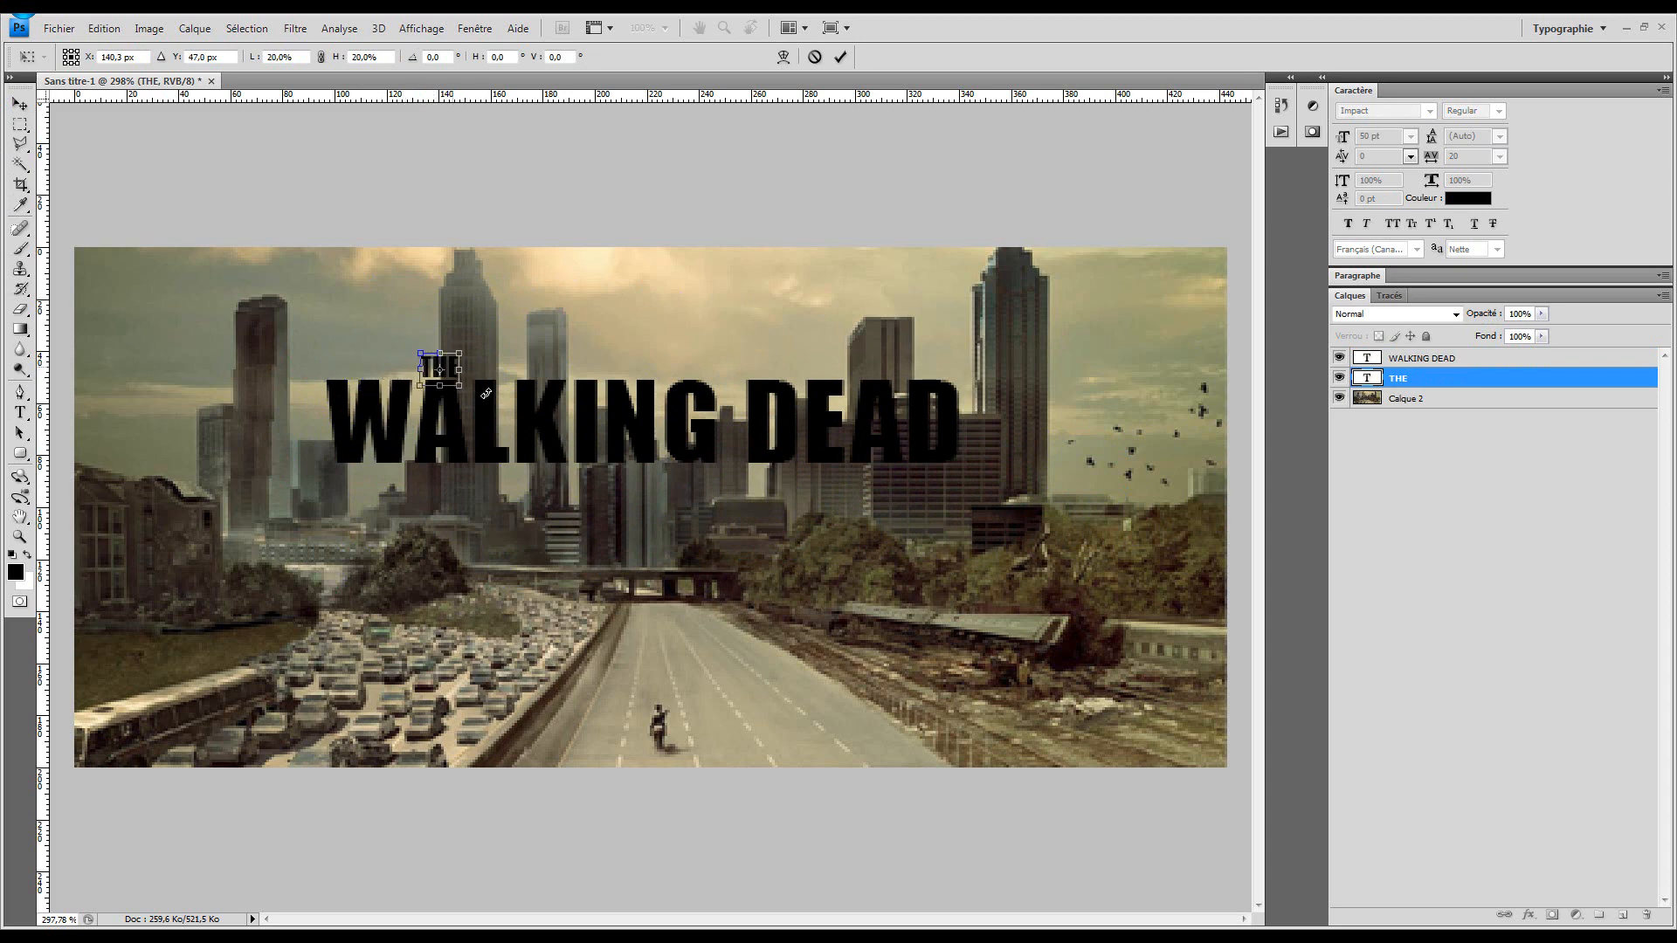
key(Return)
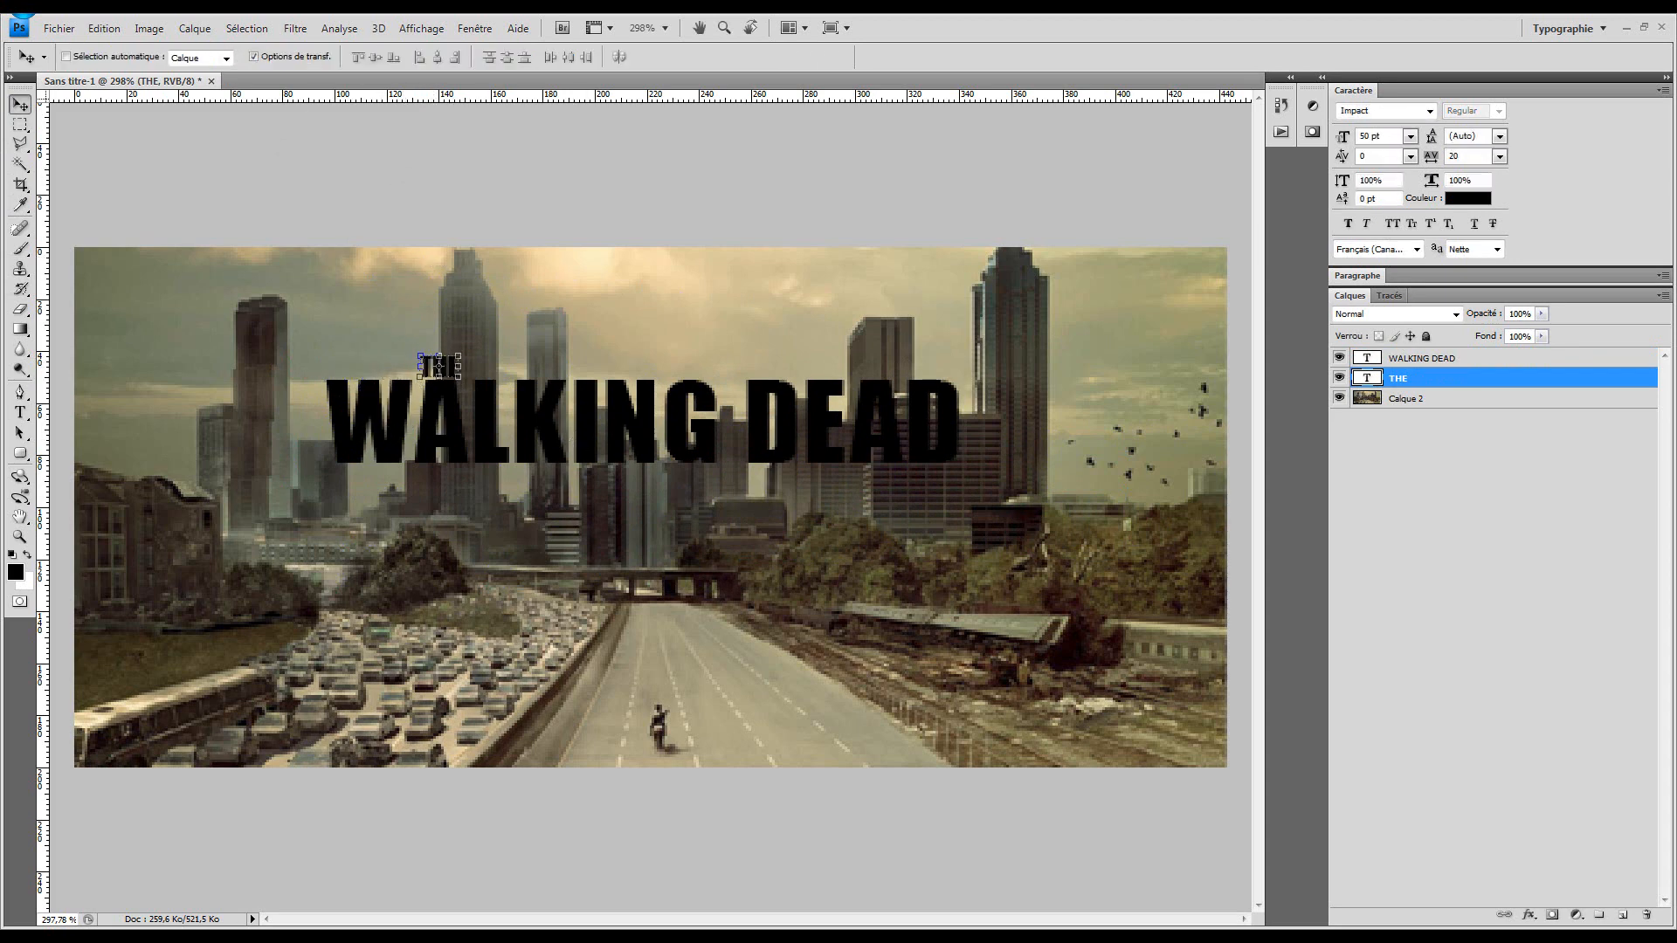
Switch to the browser to examine the title lettering on the original poster and return to Photoshop
click(242, 7)
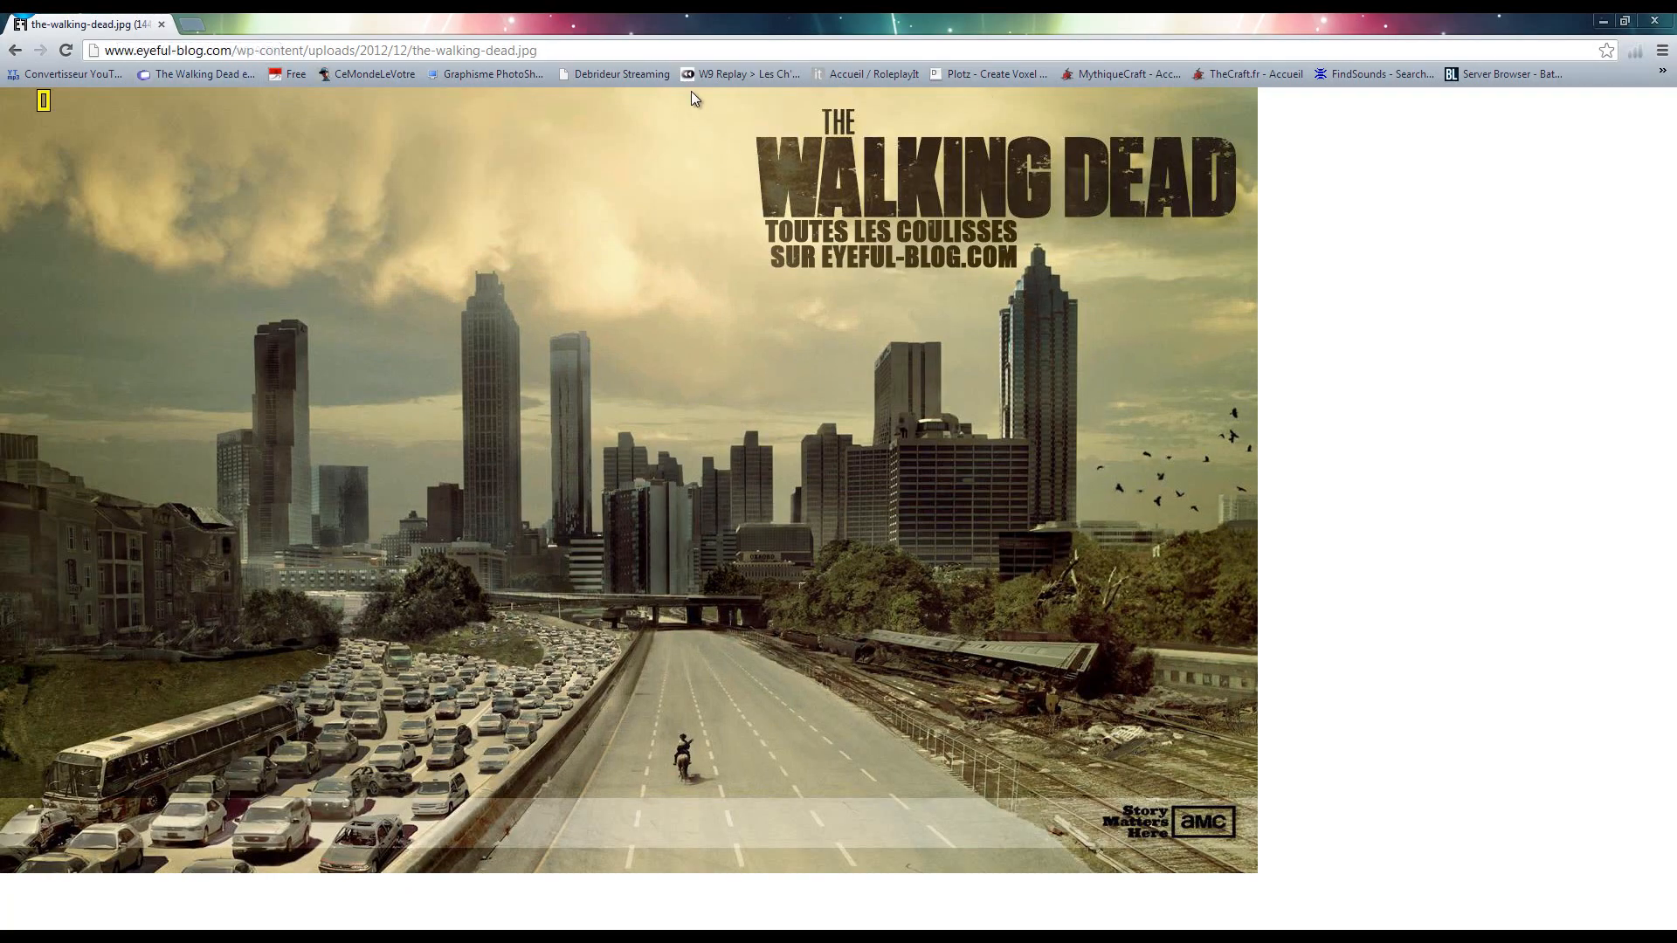
key(alt+Tab)
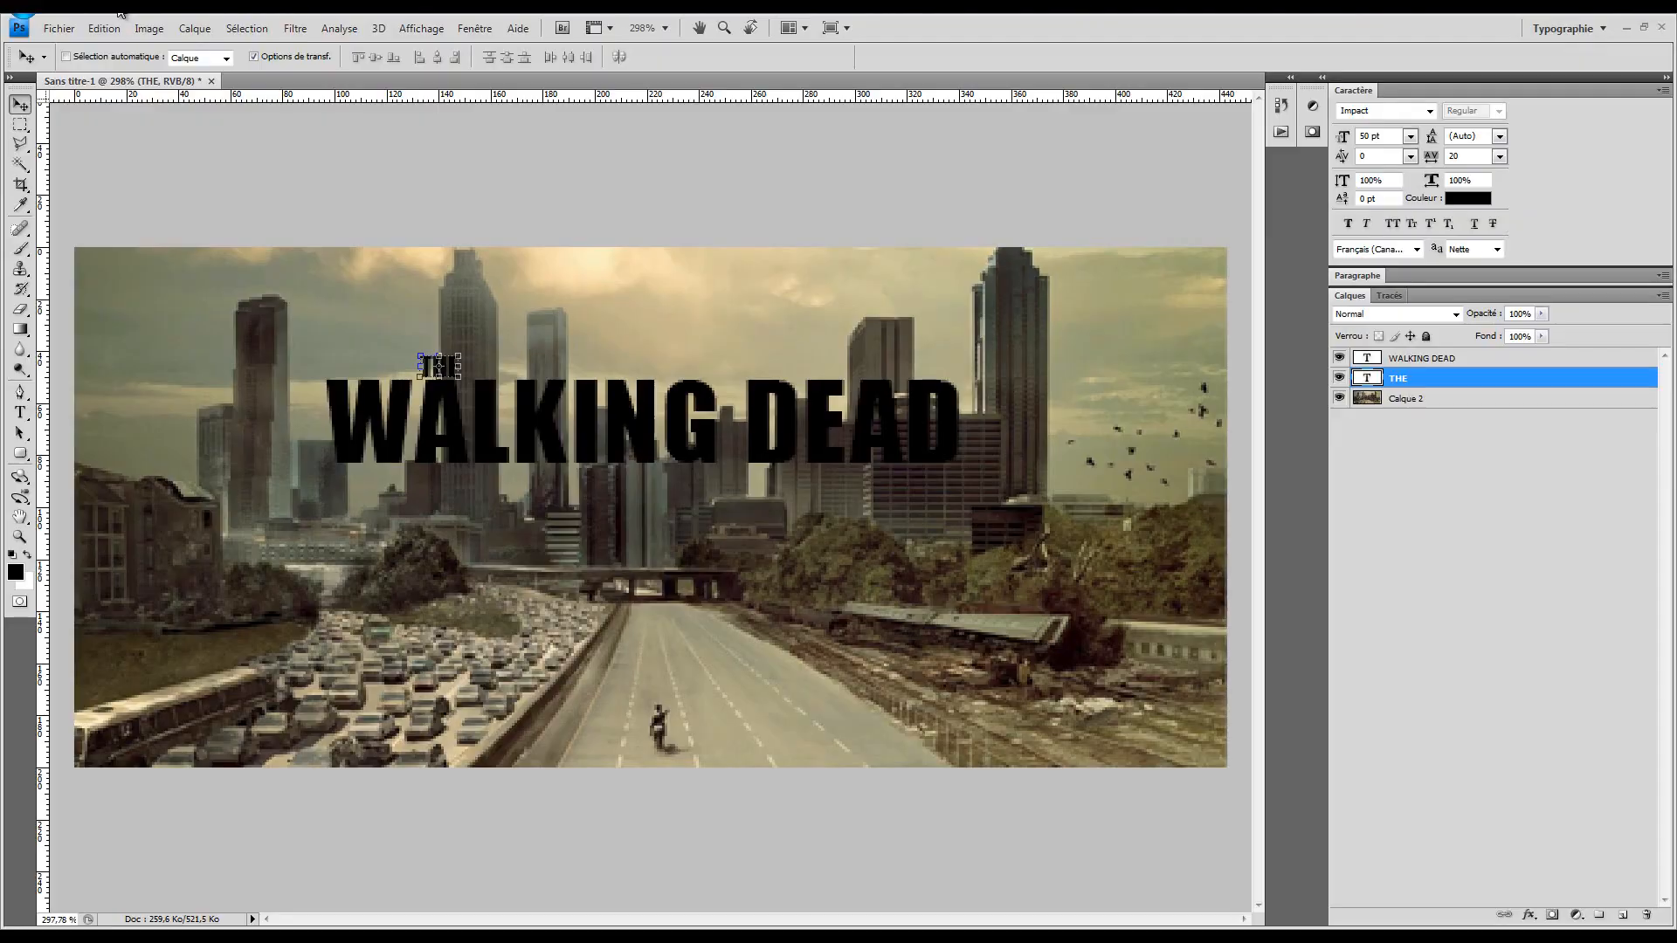
key(z)
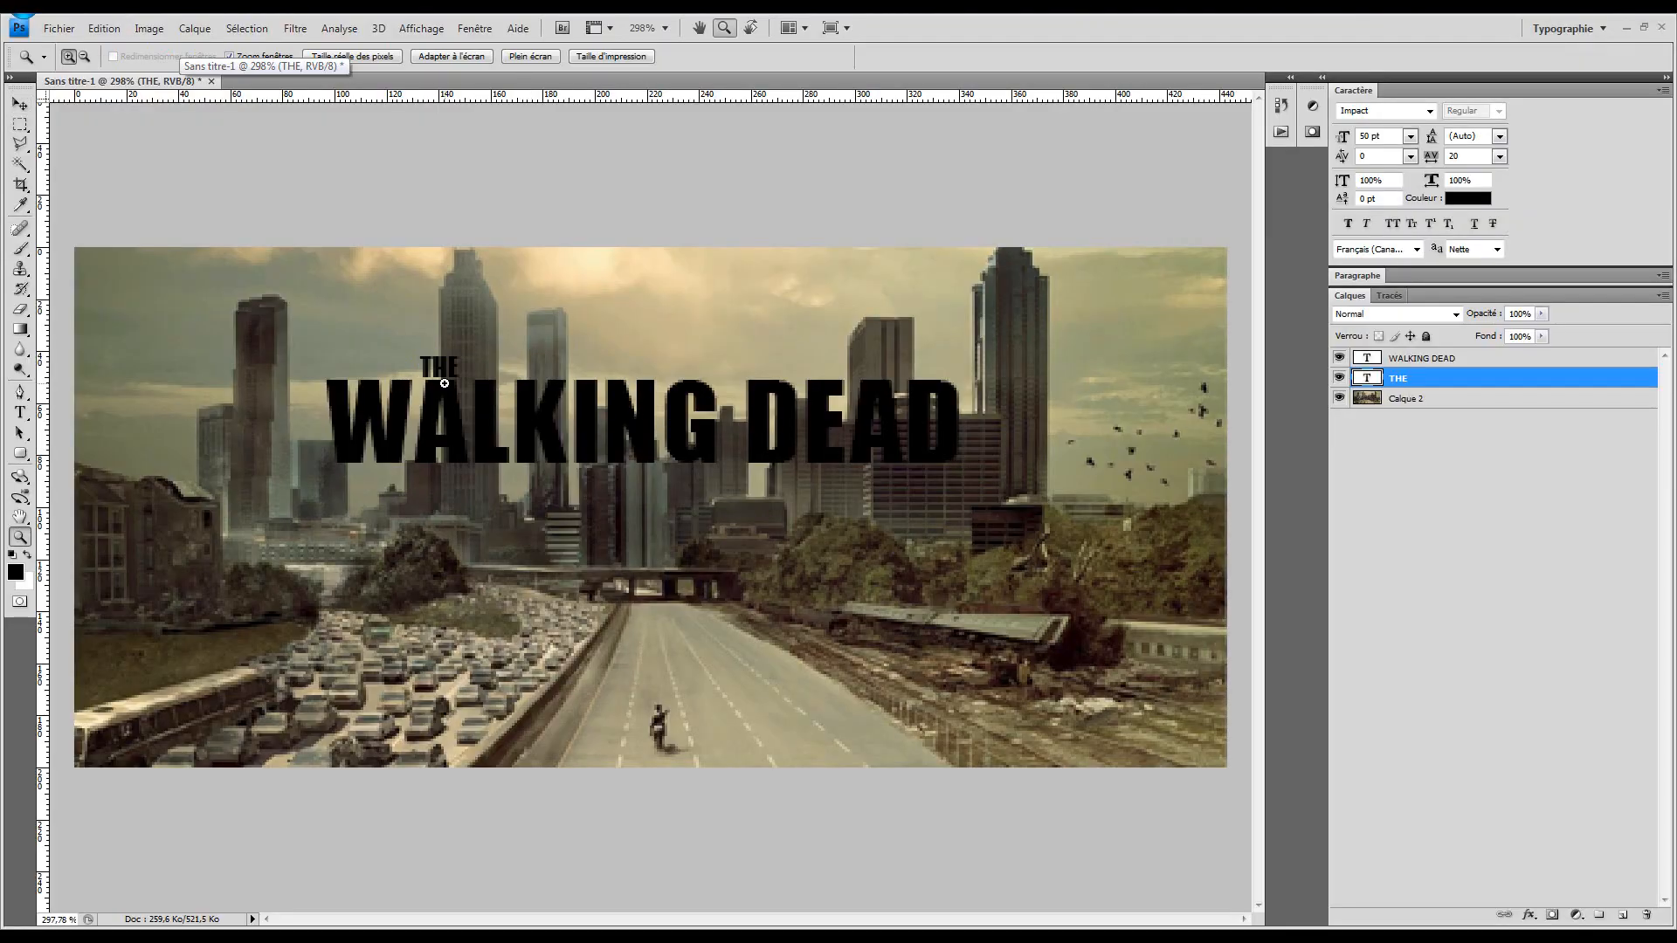
click(19, 104)
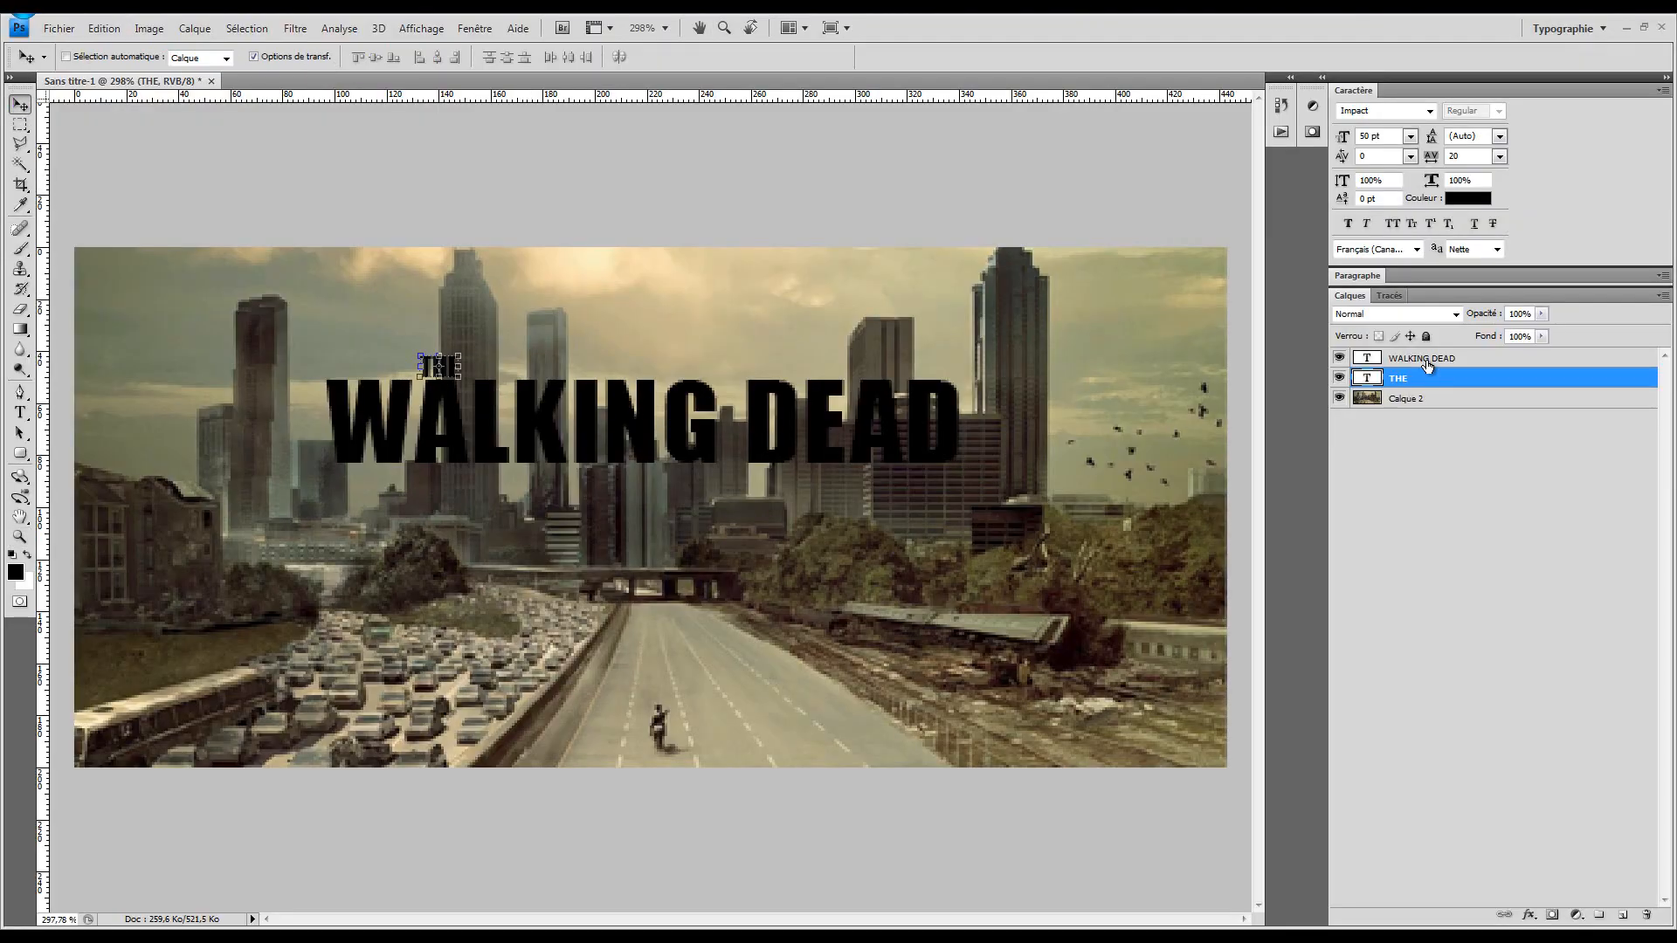
Create a layer group and put the THE and WALKING DEAD text layers inside it
key(alt+bracketright)
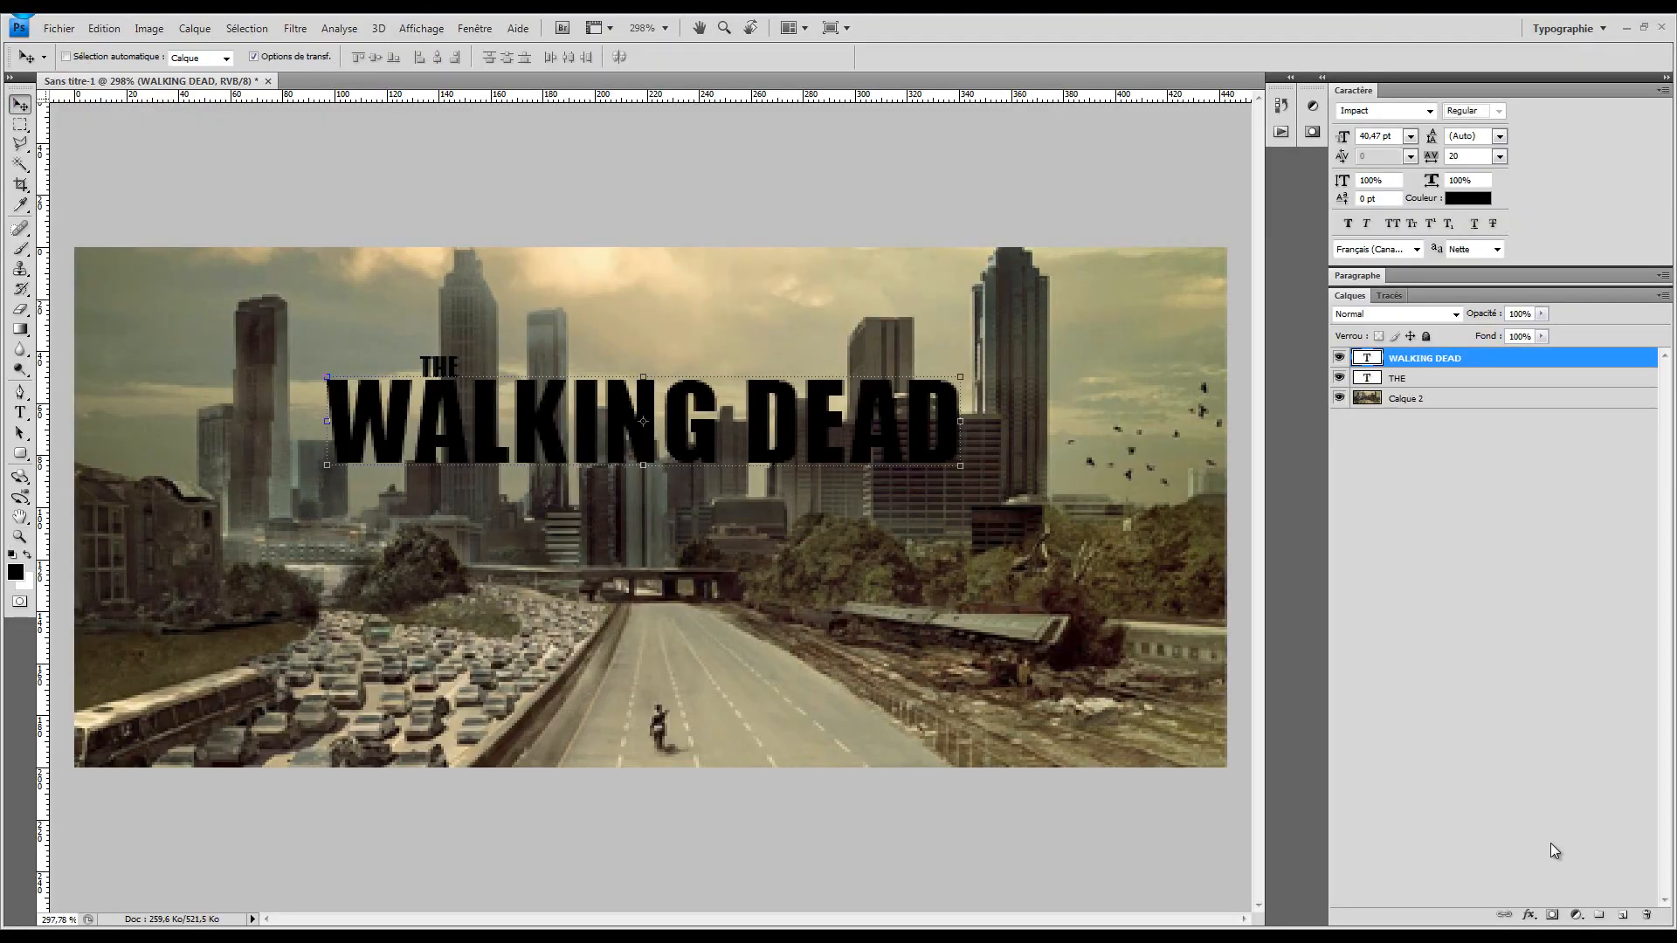
click(1597, 922)
click(1457, 402)
shift+click(1476, 384)
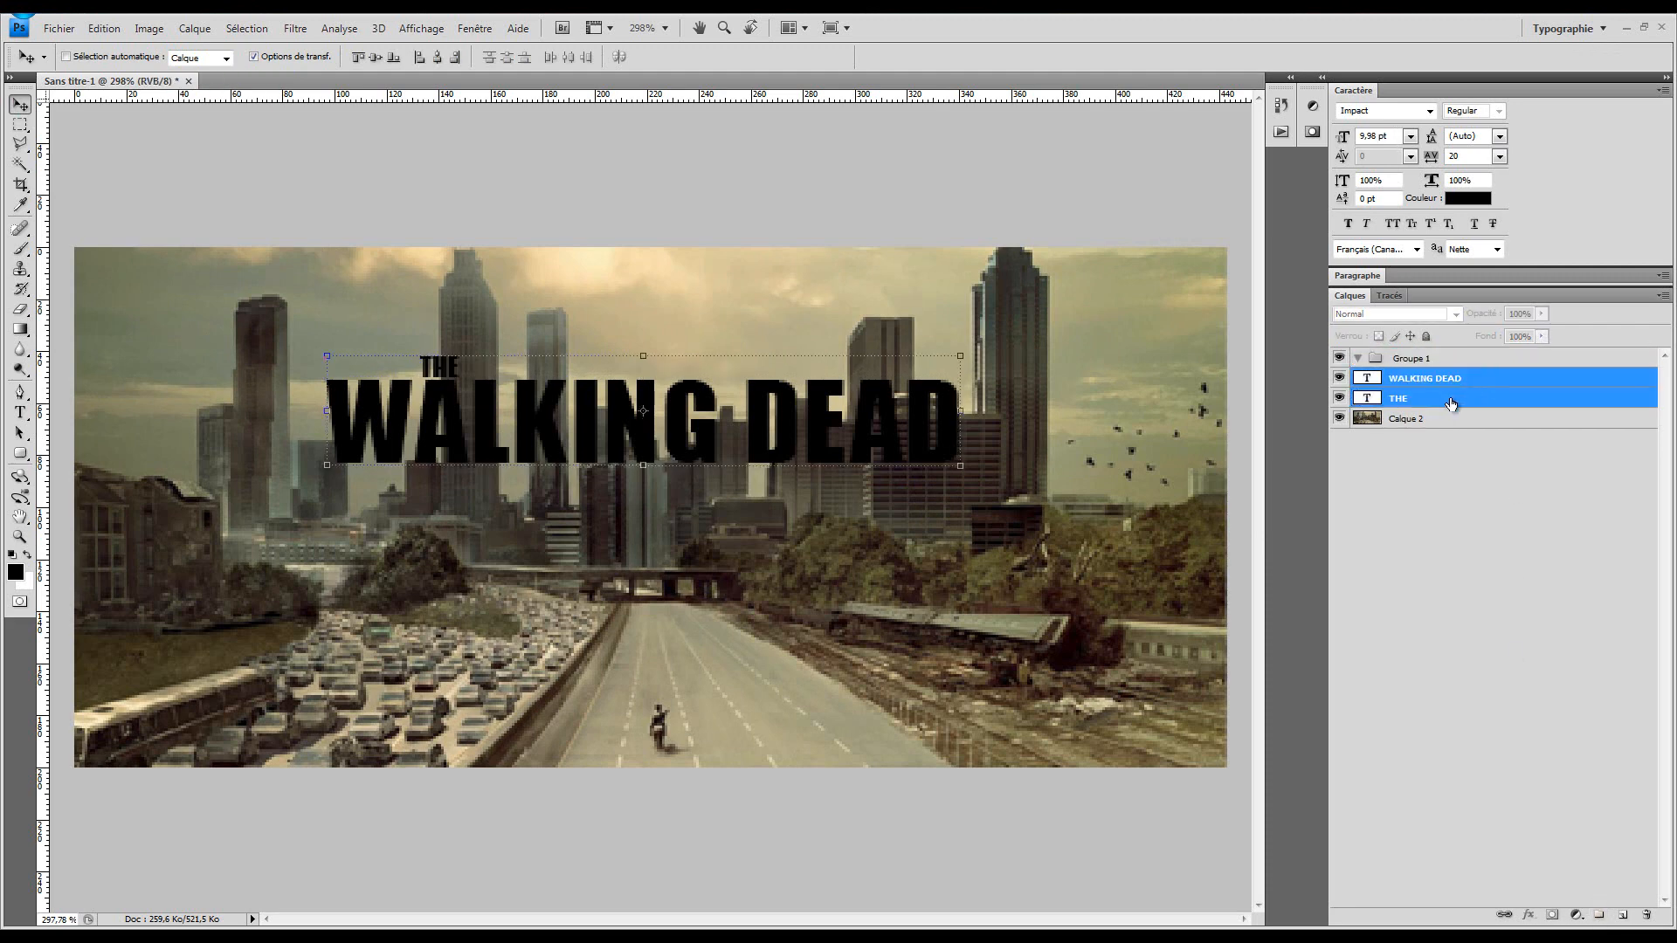
click(1484, 398)
drag(1484, 398, 1465, 365)
shift+click(1480, 400)
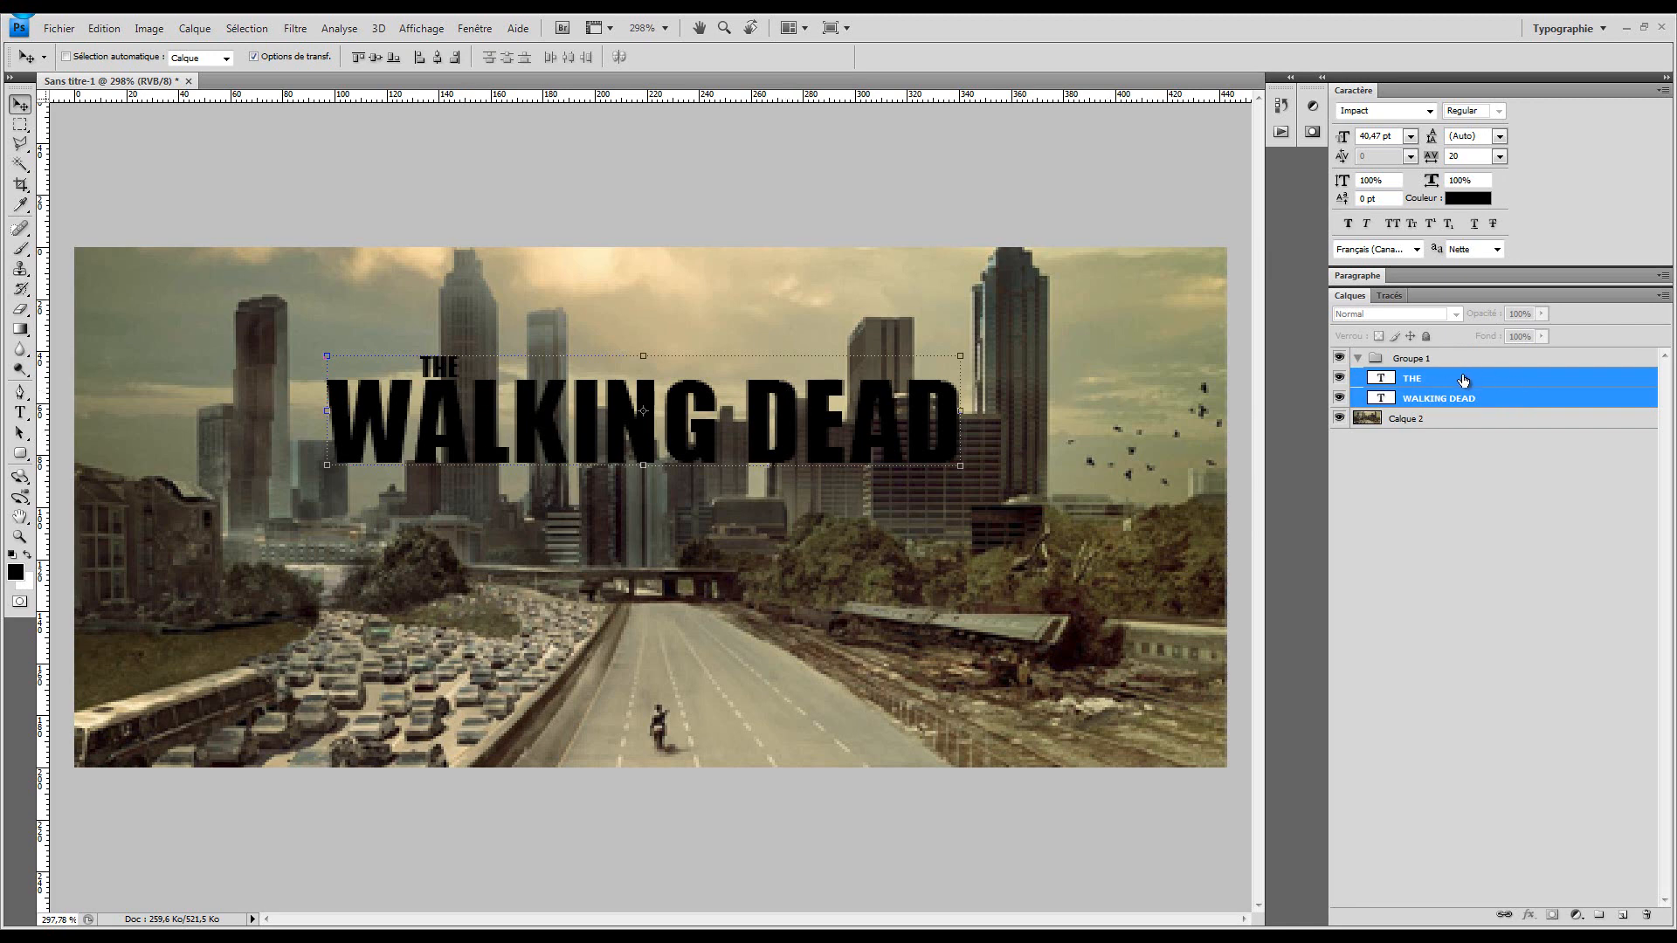
Centre the group holding THE and WALKING DEAD horizontally on the canvas
click(1408, 361)
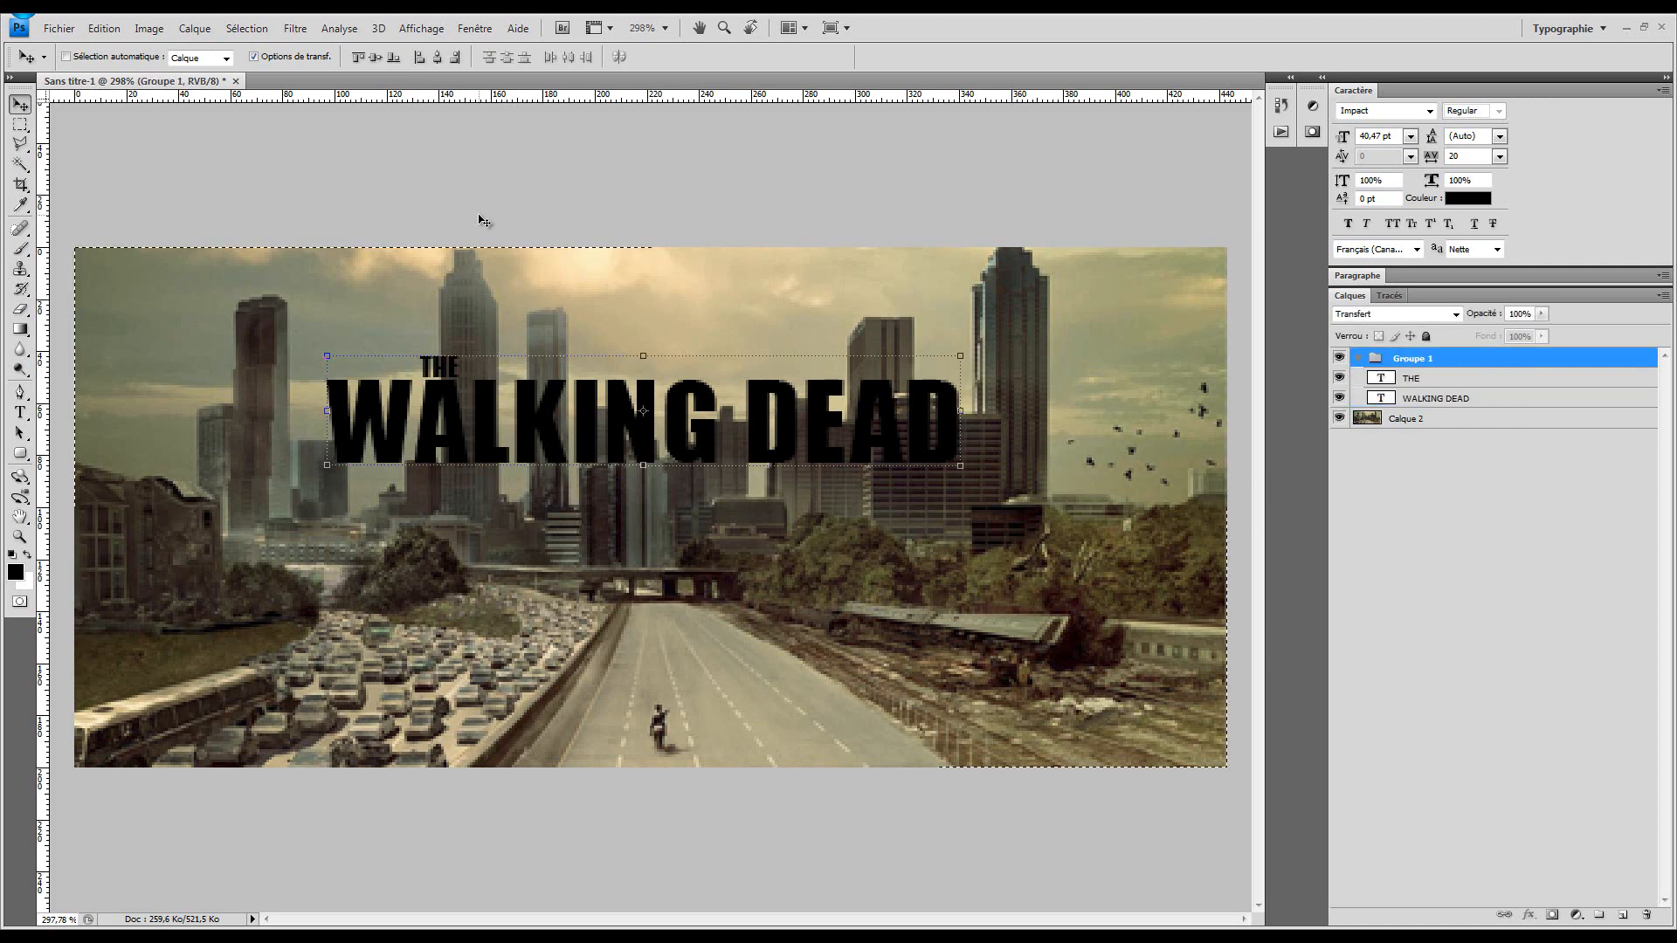
key(ctrl+a)
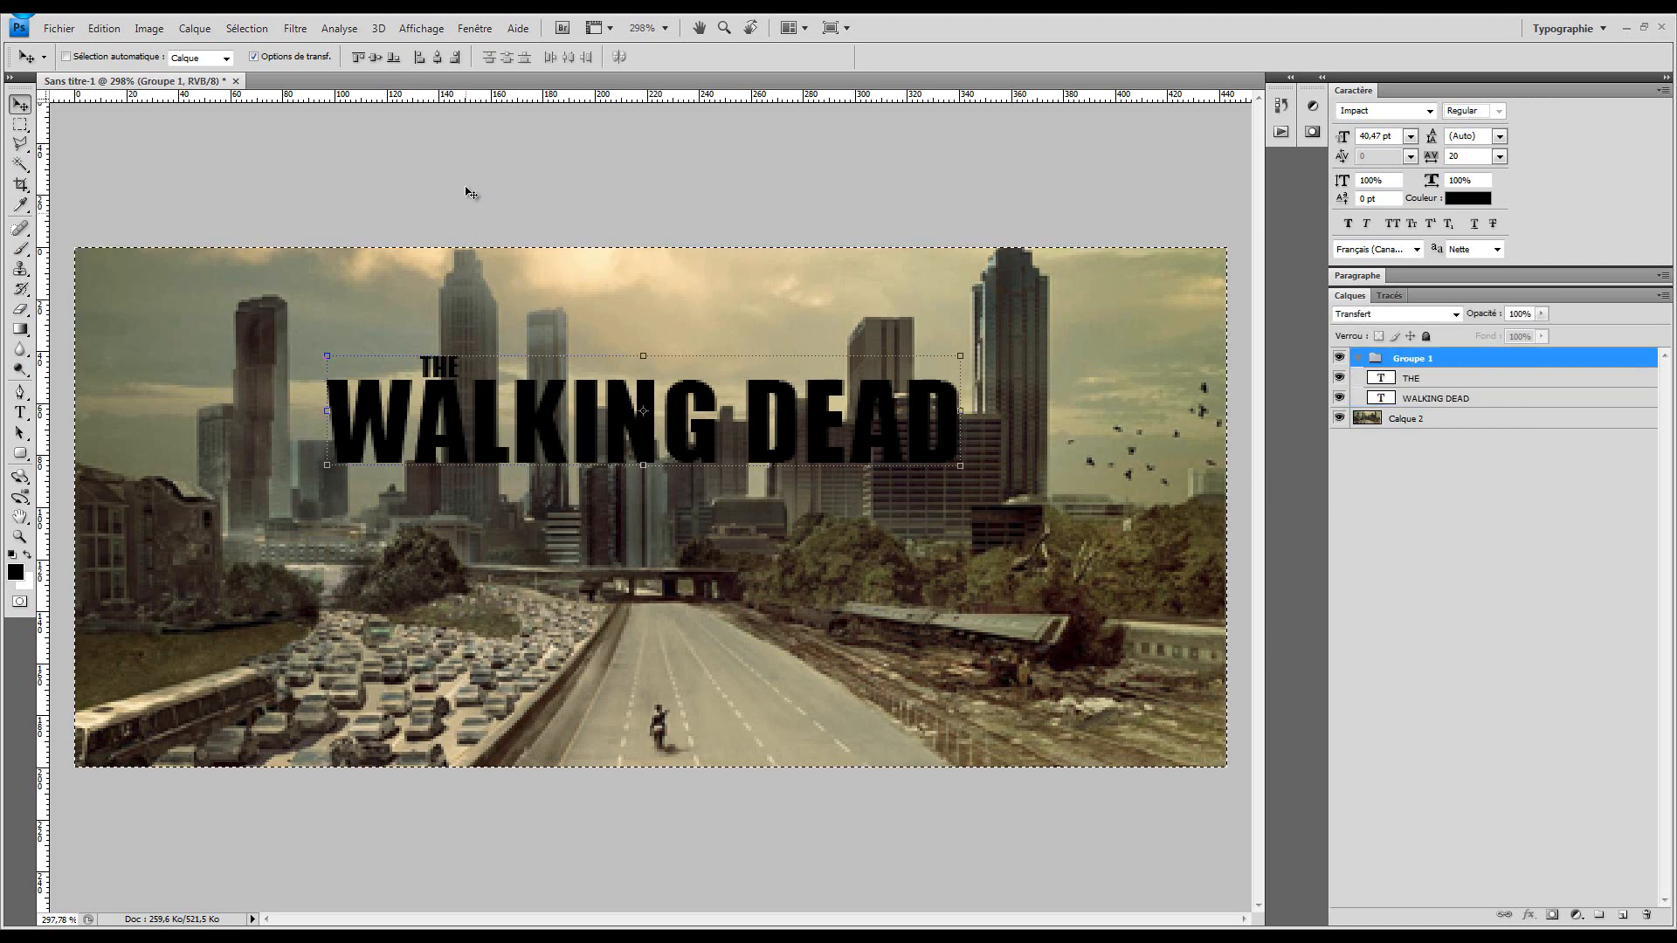
click(1425, 400)
shift+click(1425, 378)
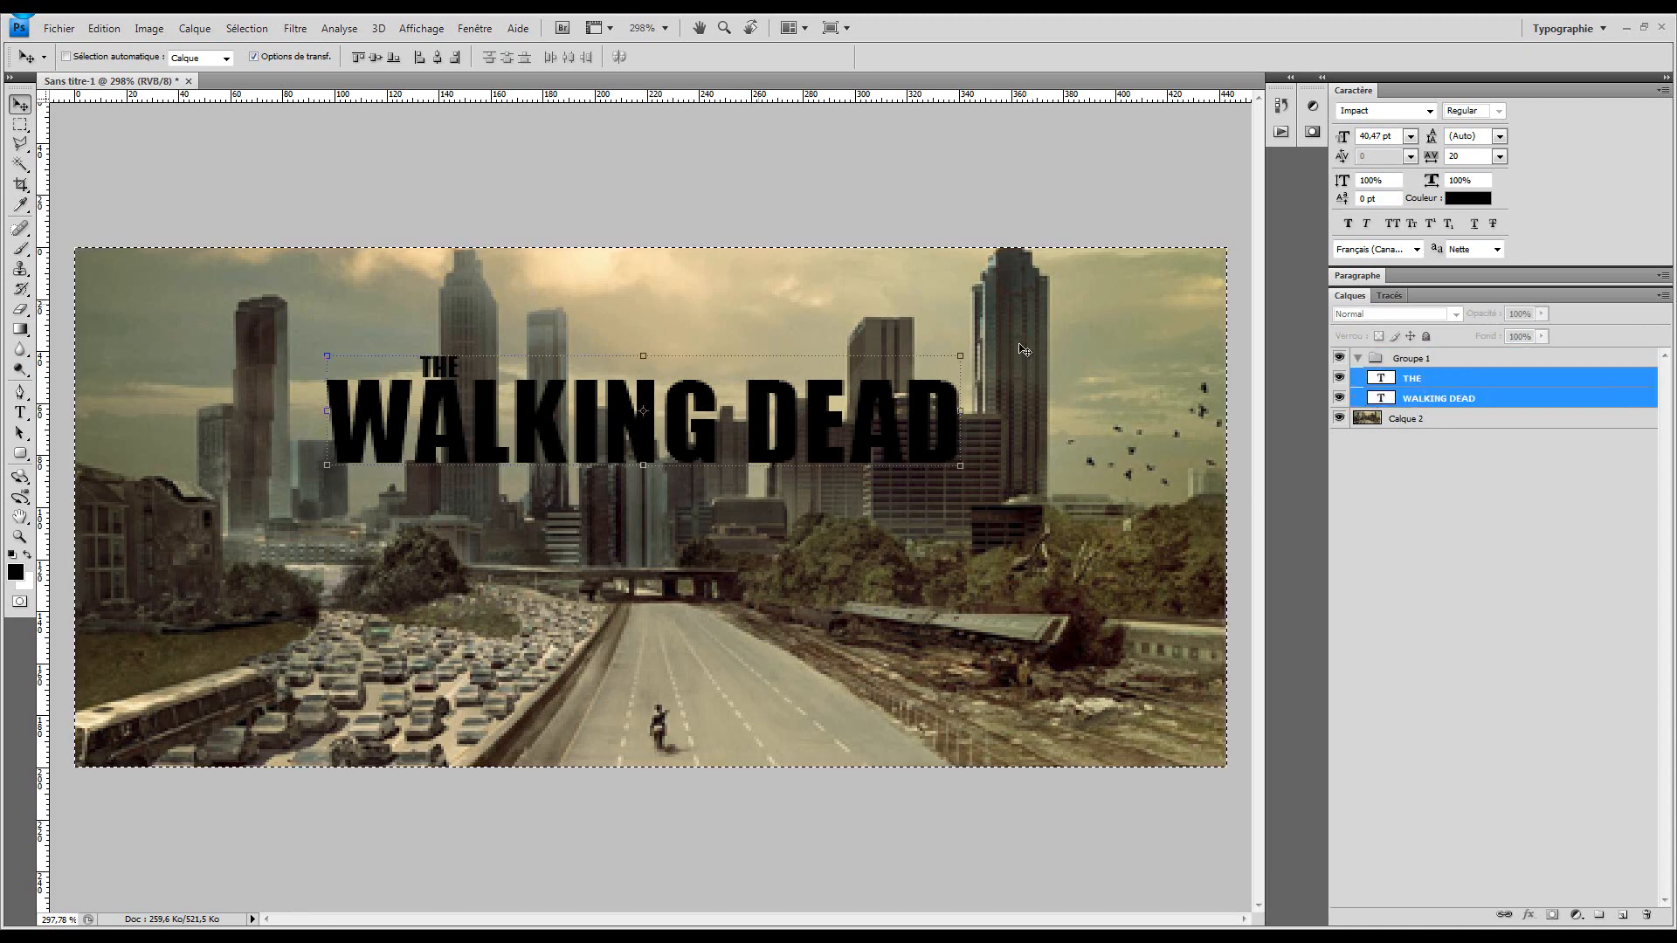
click(1422, 360)
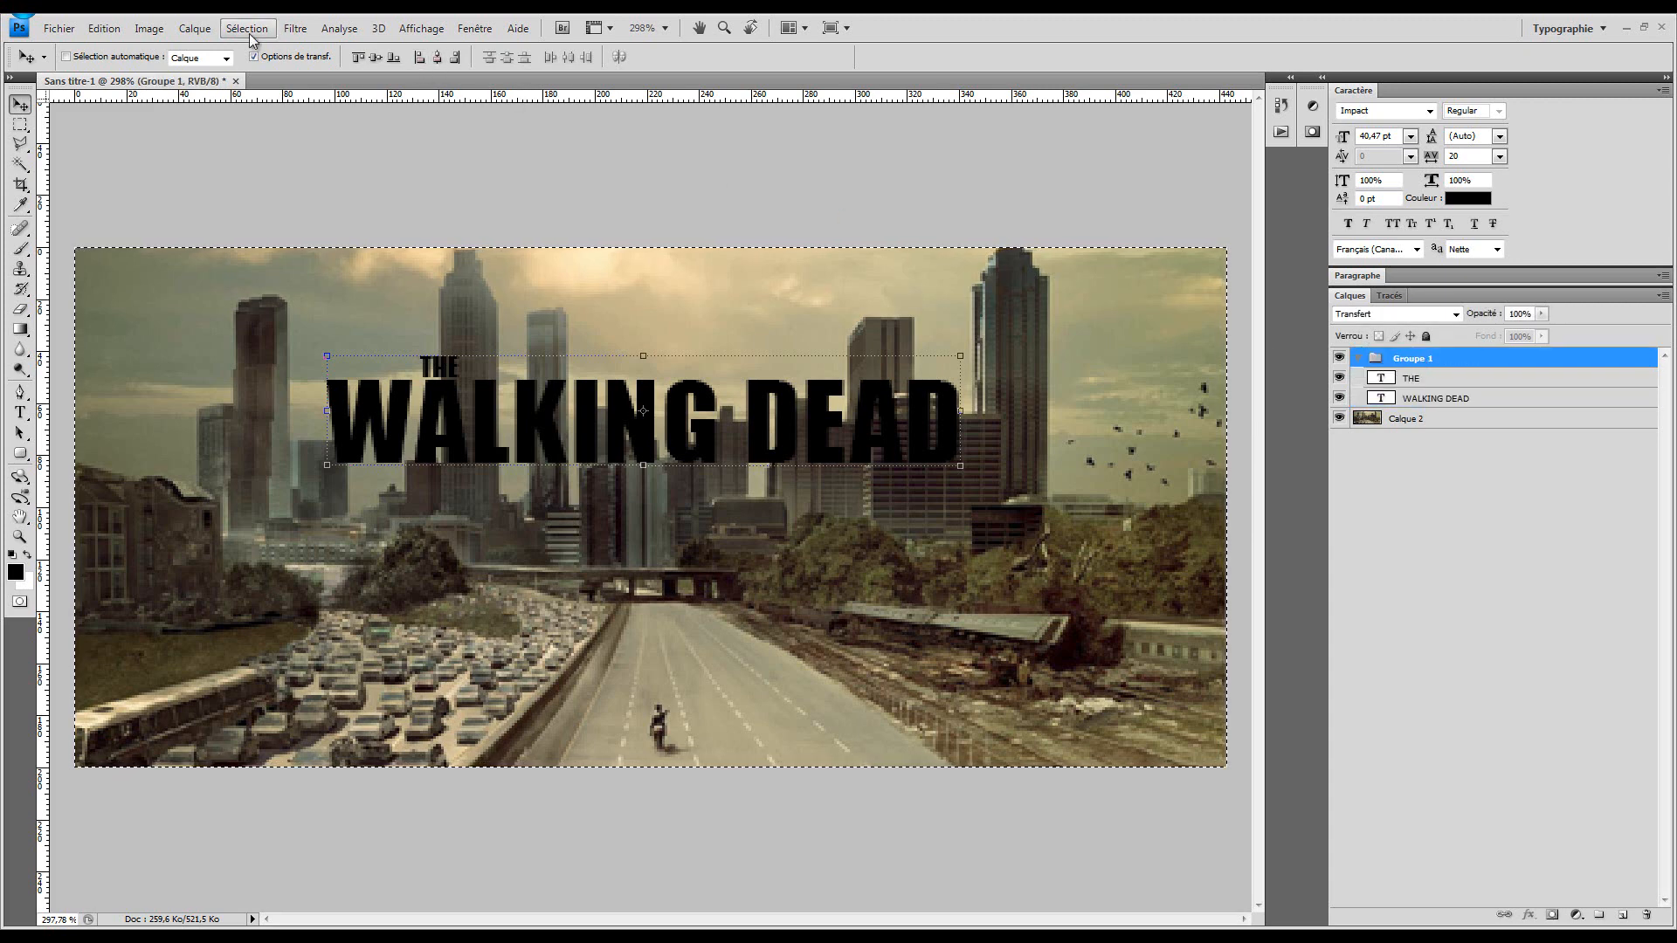
click(441, 59)
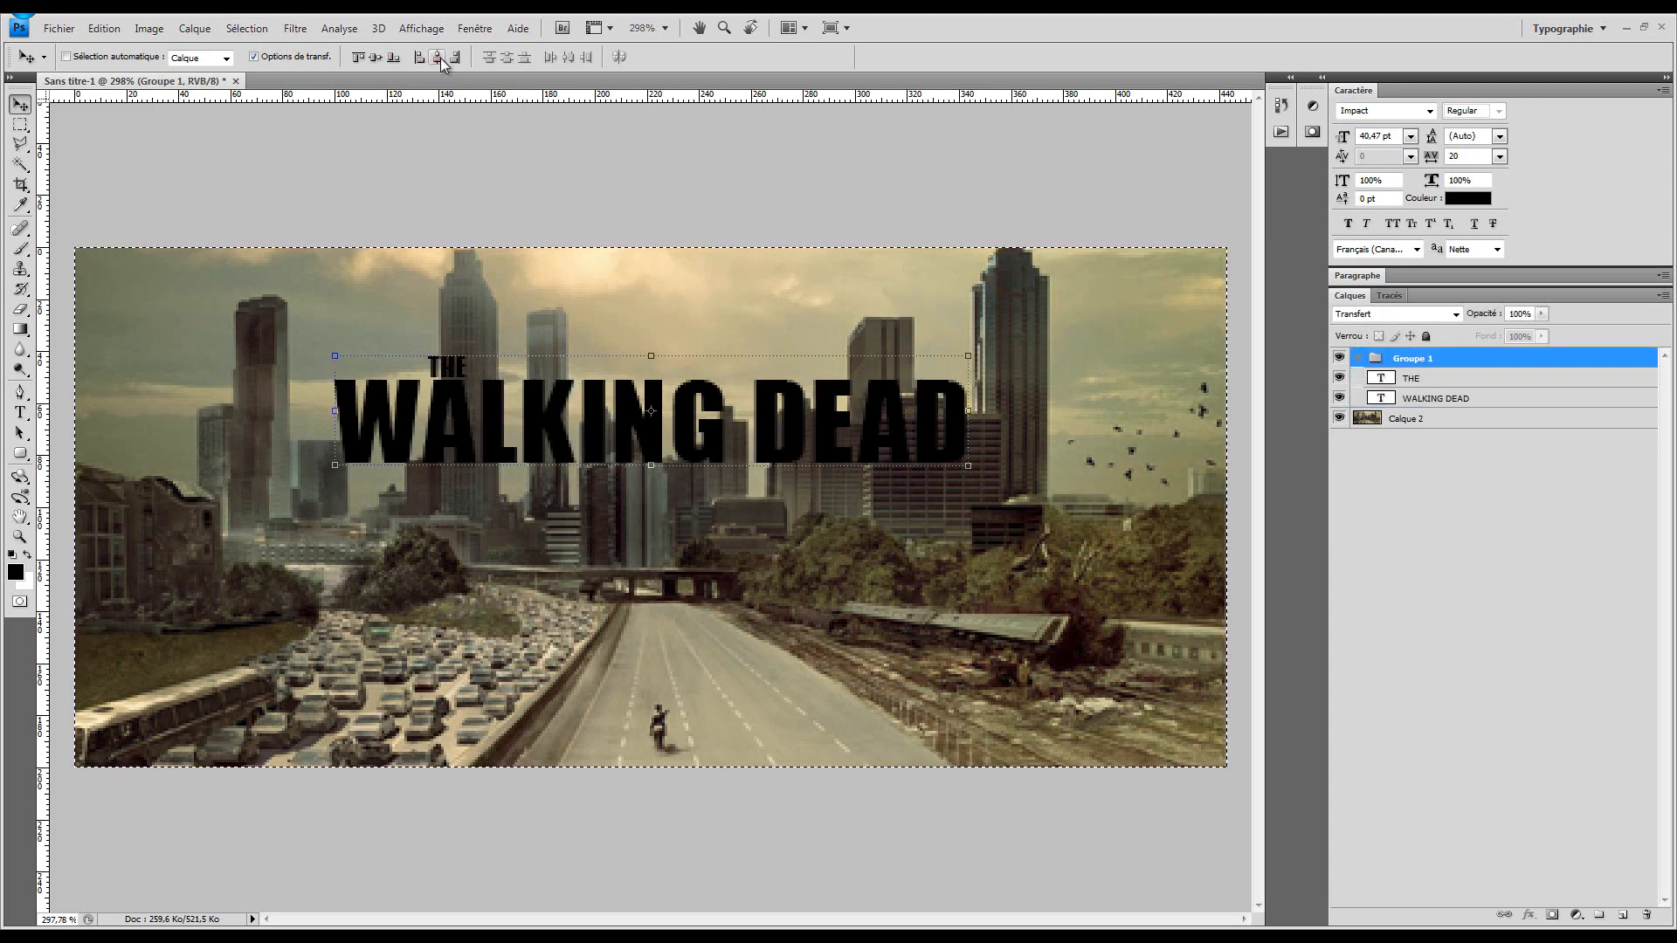
click(522, 407)
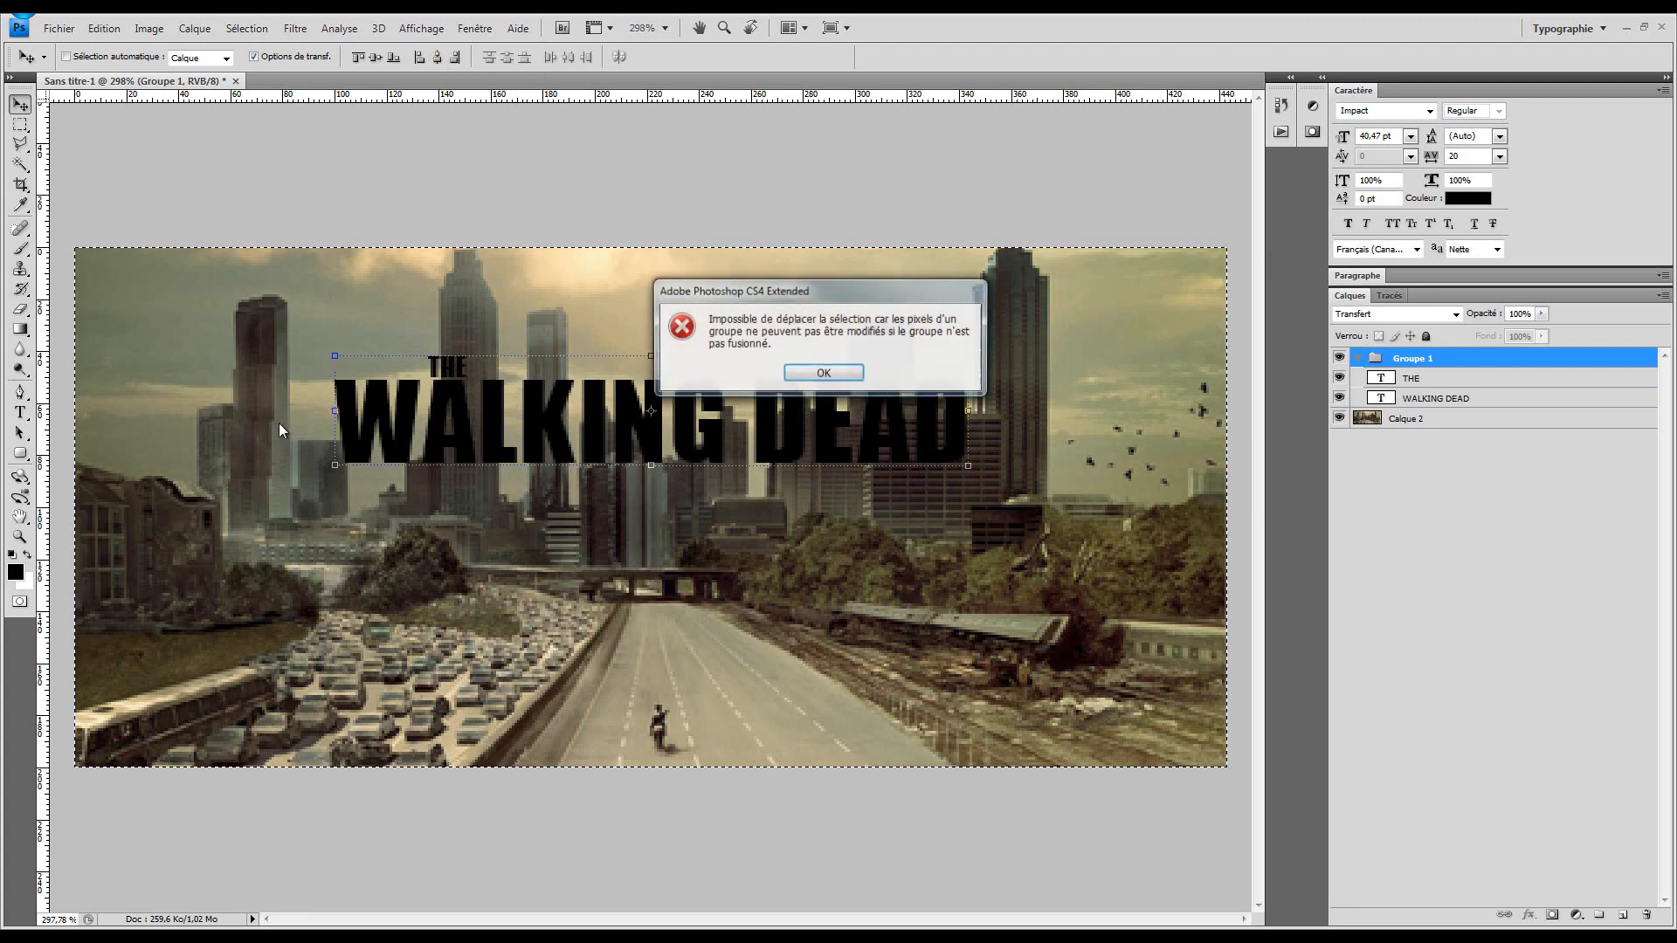
click(786, 376)
Shift the title group past the canvas's left edge, and centre it horizontally on the whole canvas again
key(ctrl+d)
drag(795, 394, 487, 395)
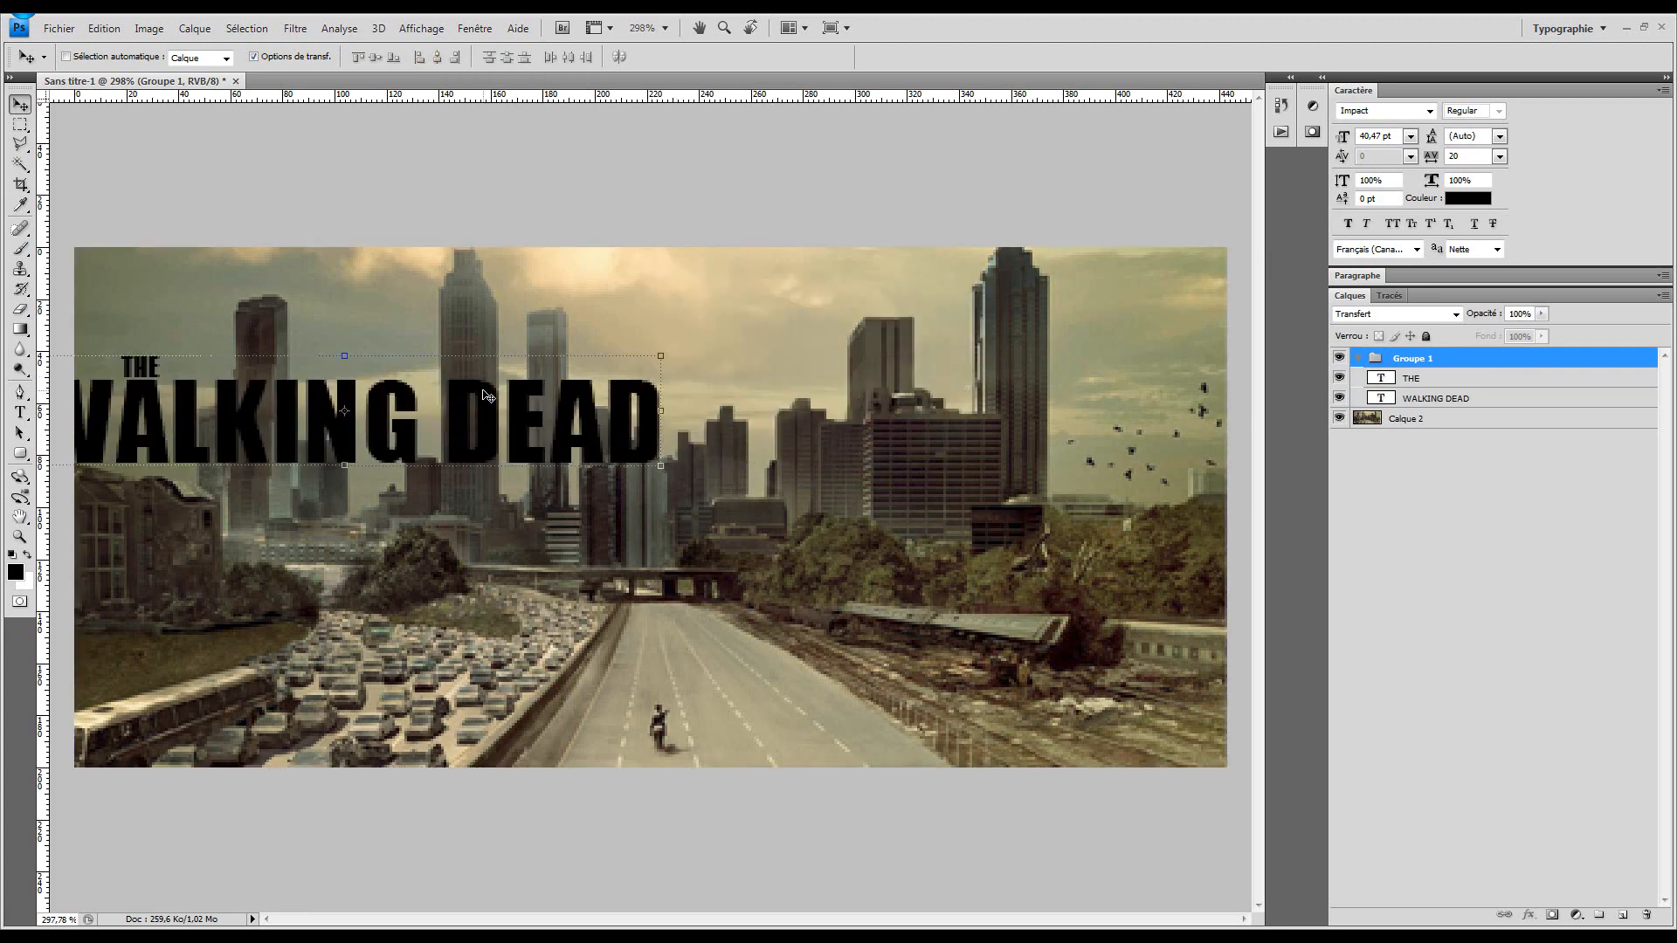
key(ctrl+a)
click(436, 58)
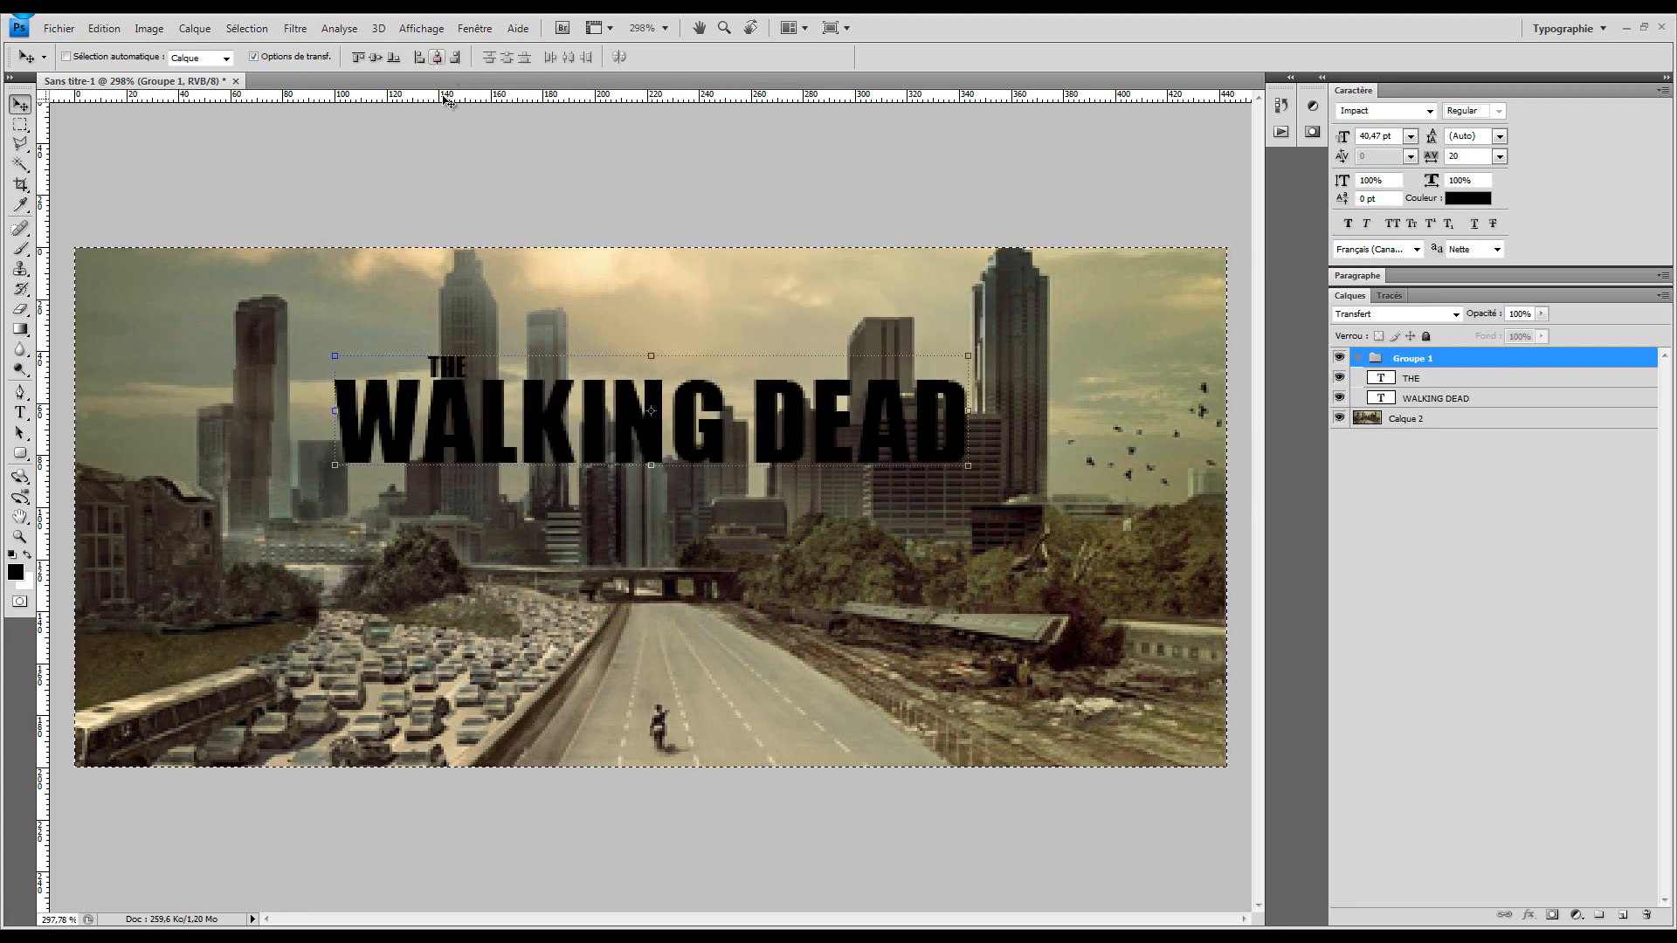
Try centring the title group vertically on the canvas, deselect, and move the group up into the sky
click(377, 57)
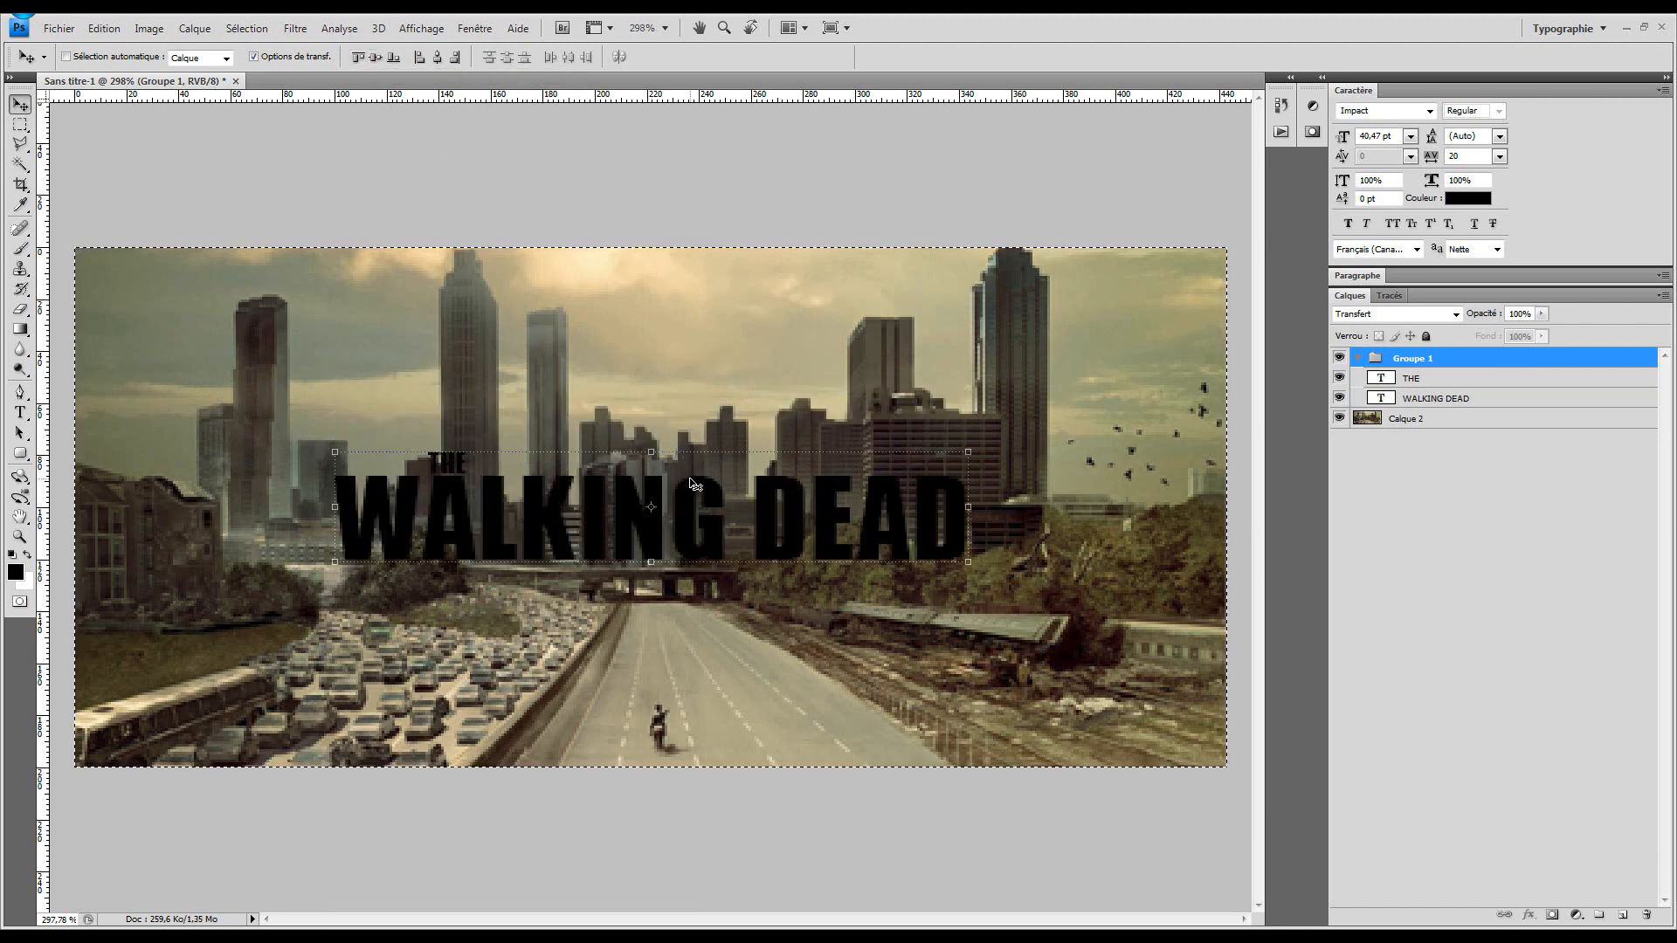
drag(762, 545, 760, 447)
click(822, 374)
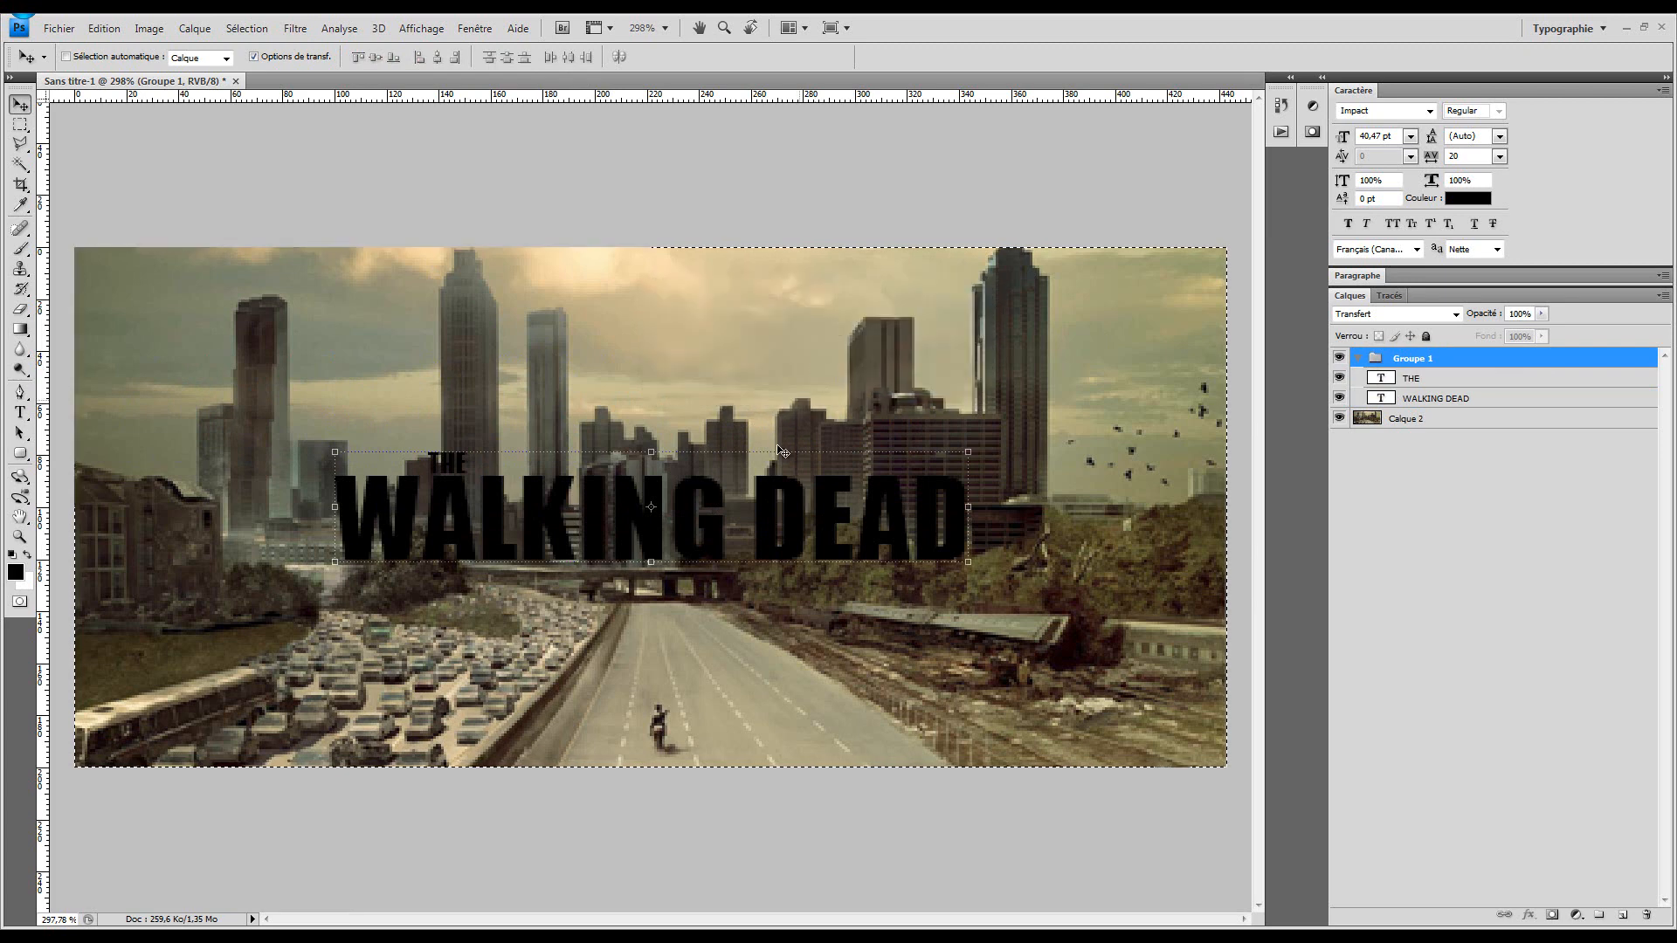
key(ctrl+d)
drag(758, 526, 746, 356)
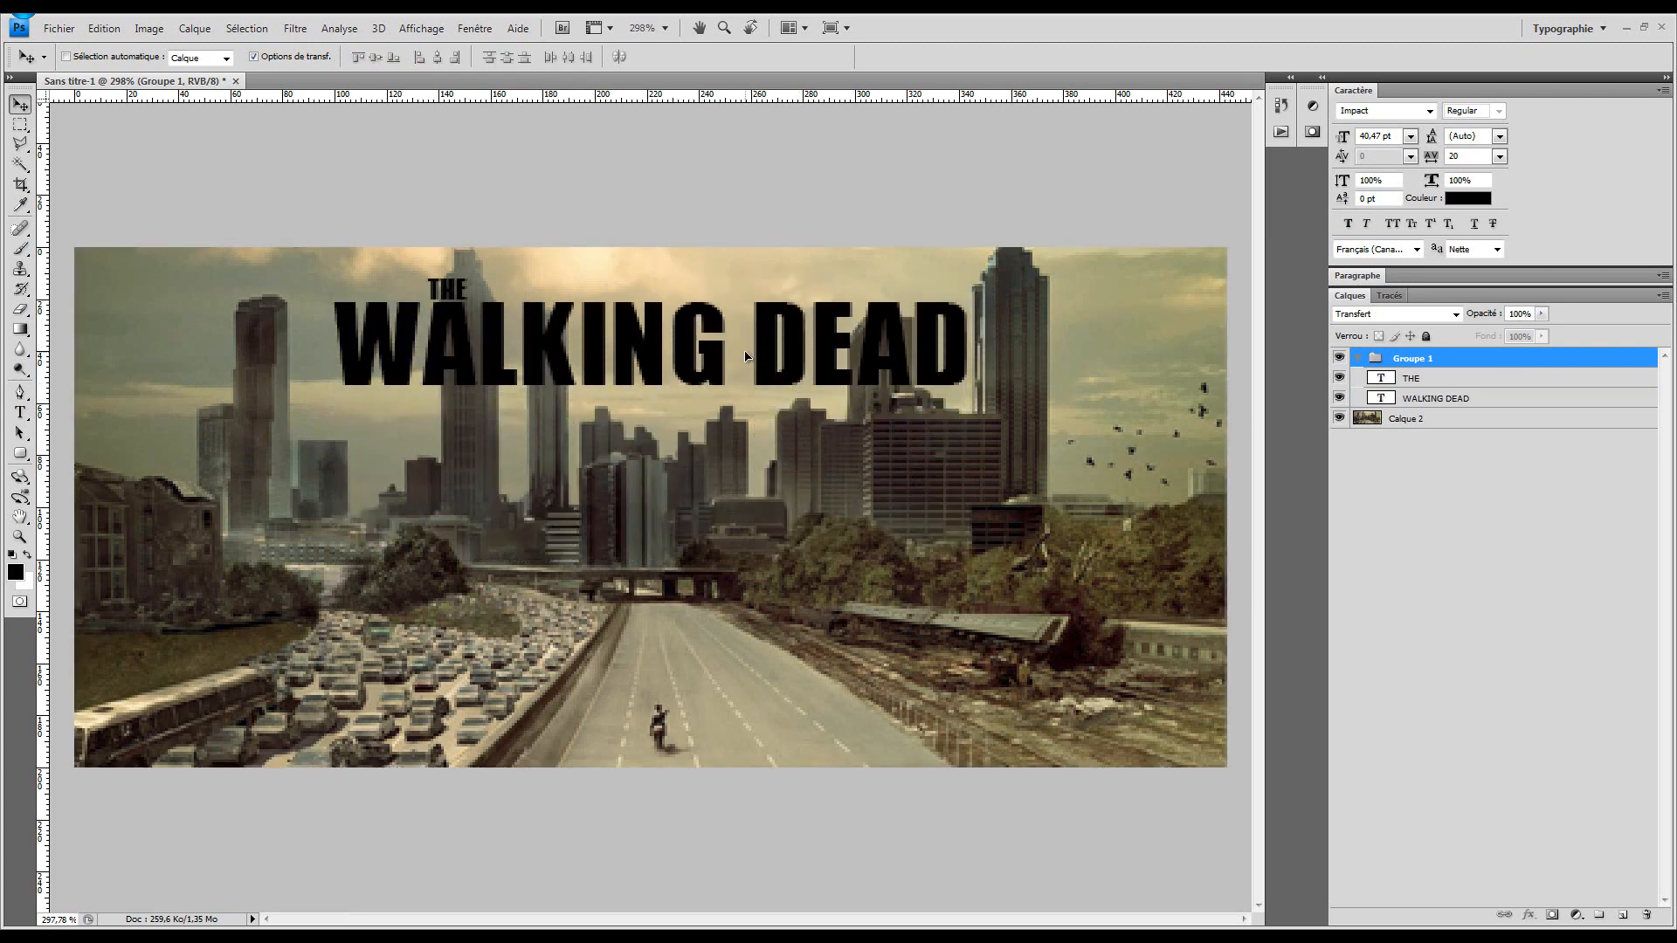
Try centring the THE and WALKING DEAD layers horizontally as separate layers, undo it and reselect the group
click(1455, 399)
shift+click(1455, 397)
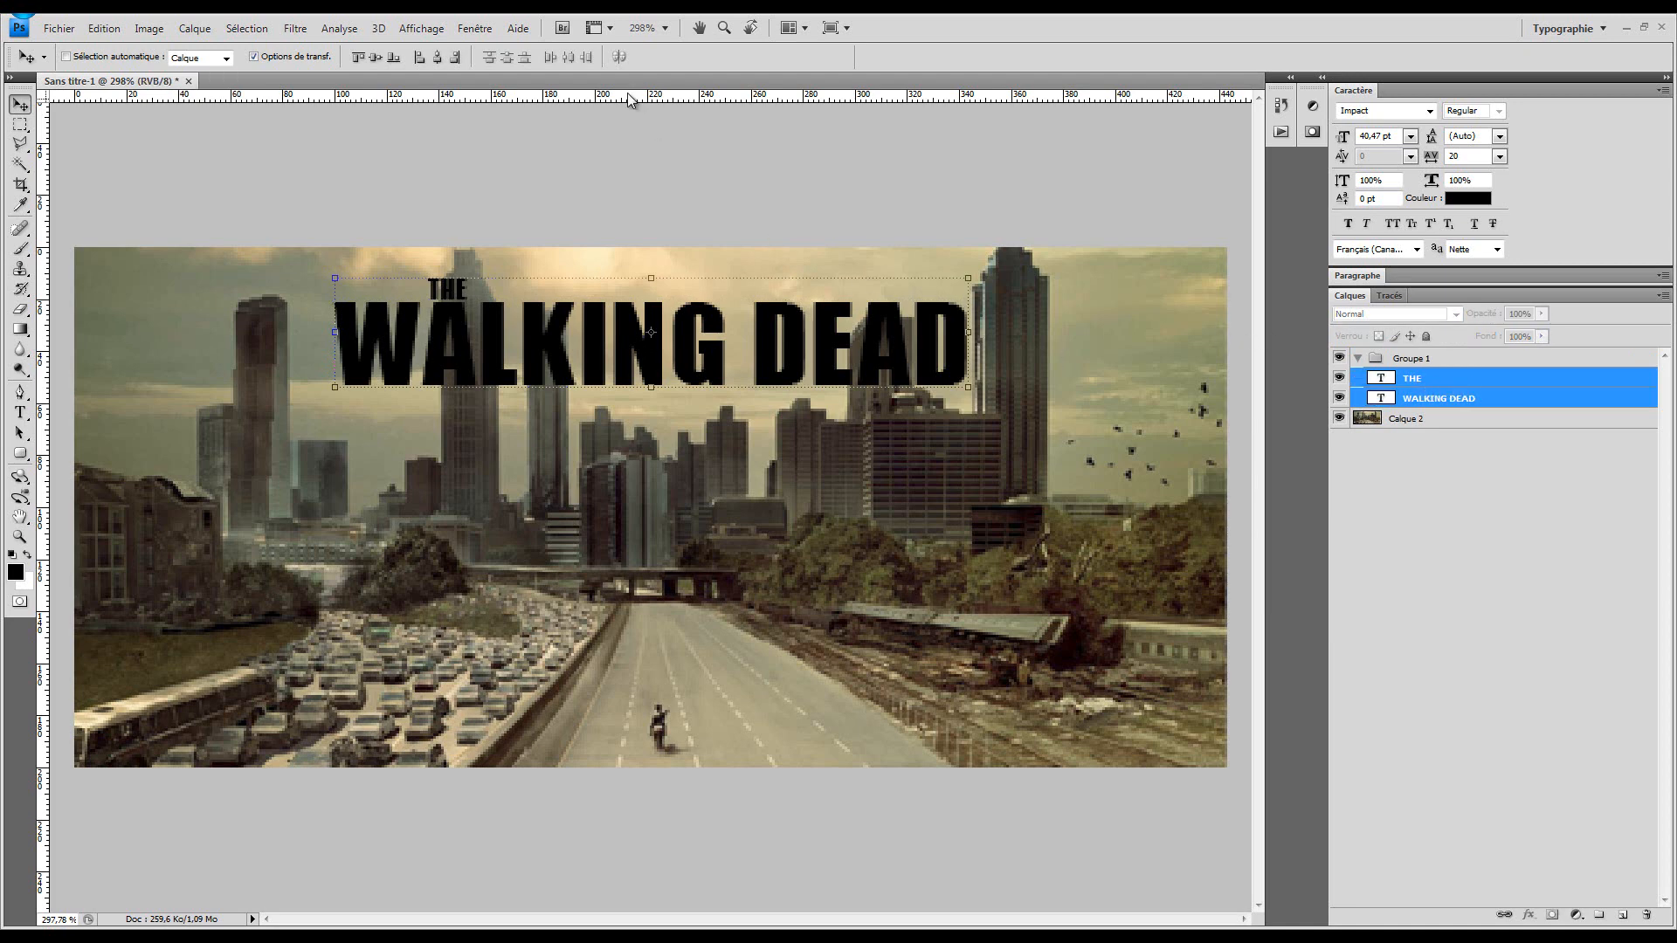
key(ctrl+a)
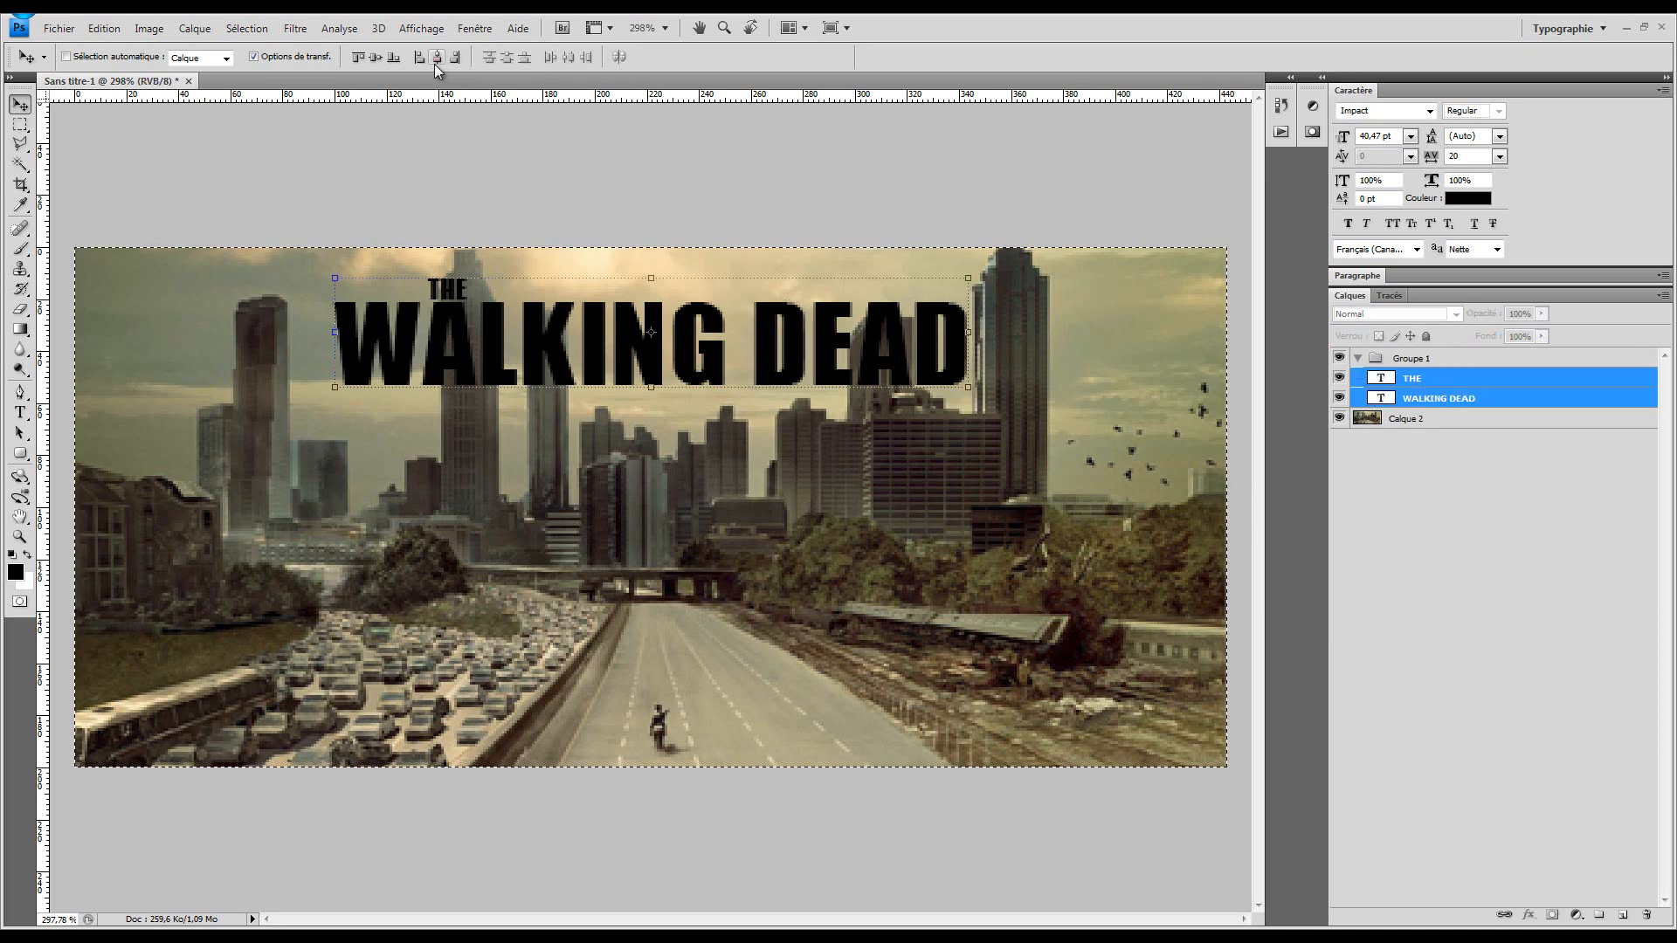
click(438, 57)
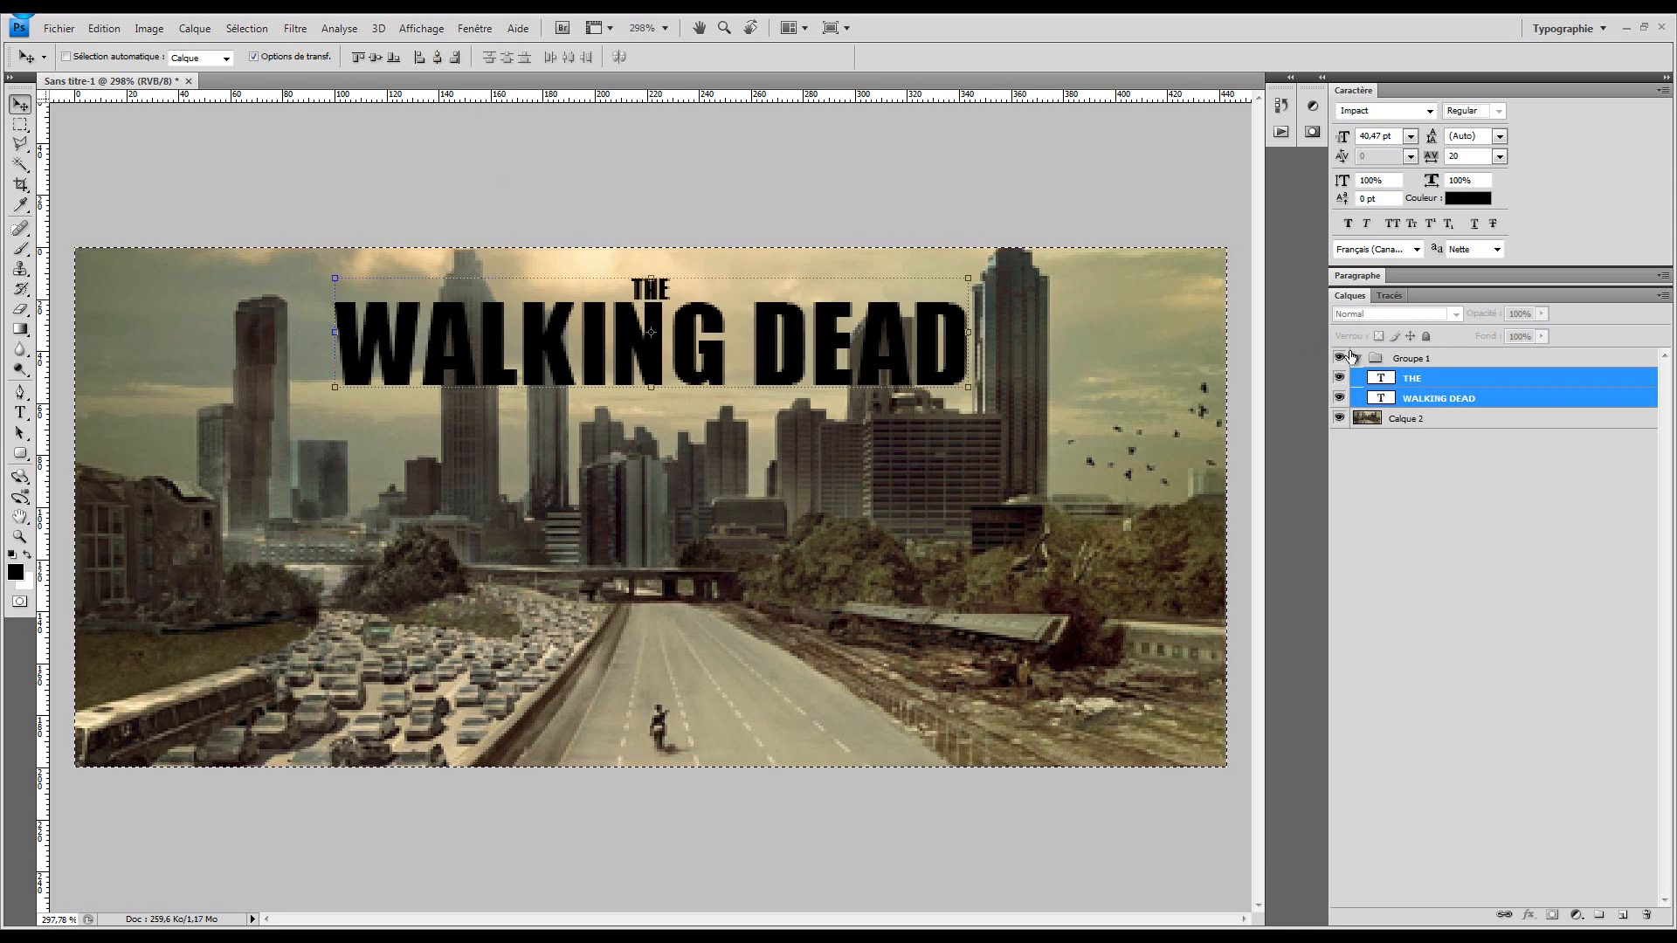
key(ctrl+z)
click(1466, 366)
key(ctrl+d)
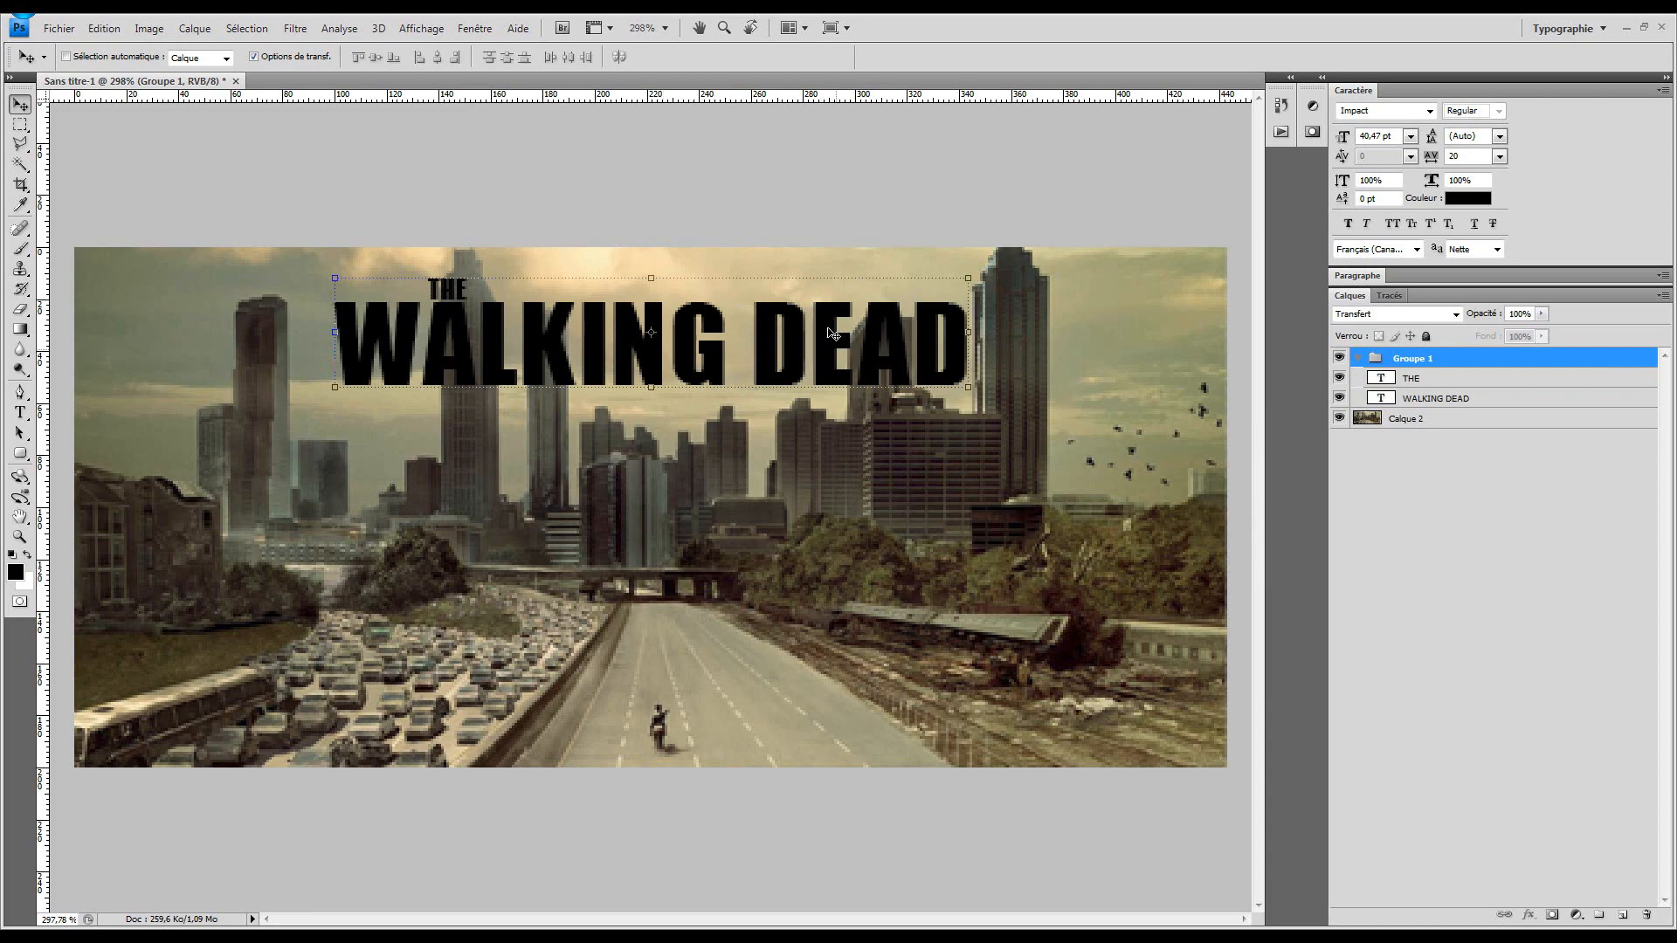
Add a gradient overlay to the WALKING DEAD layer's style and open its gradient for editing
click(1485, 378)
double_click(1523, 400)
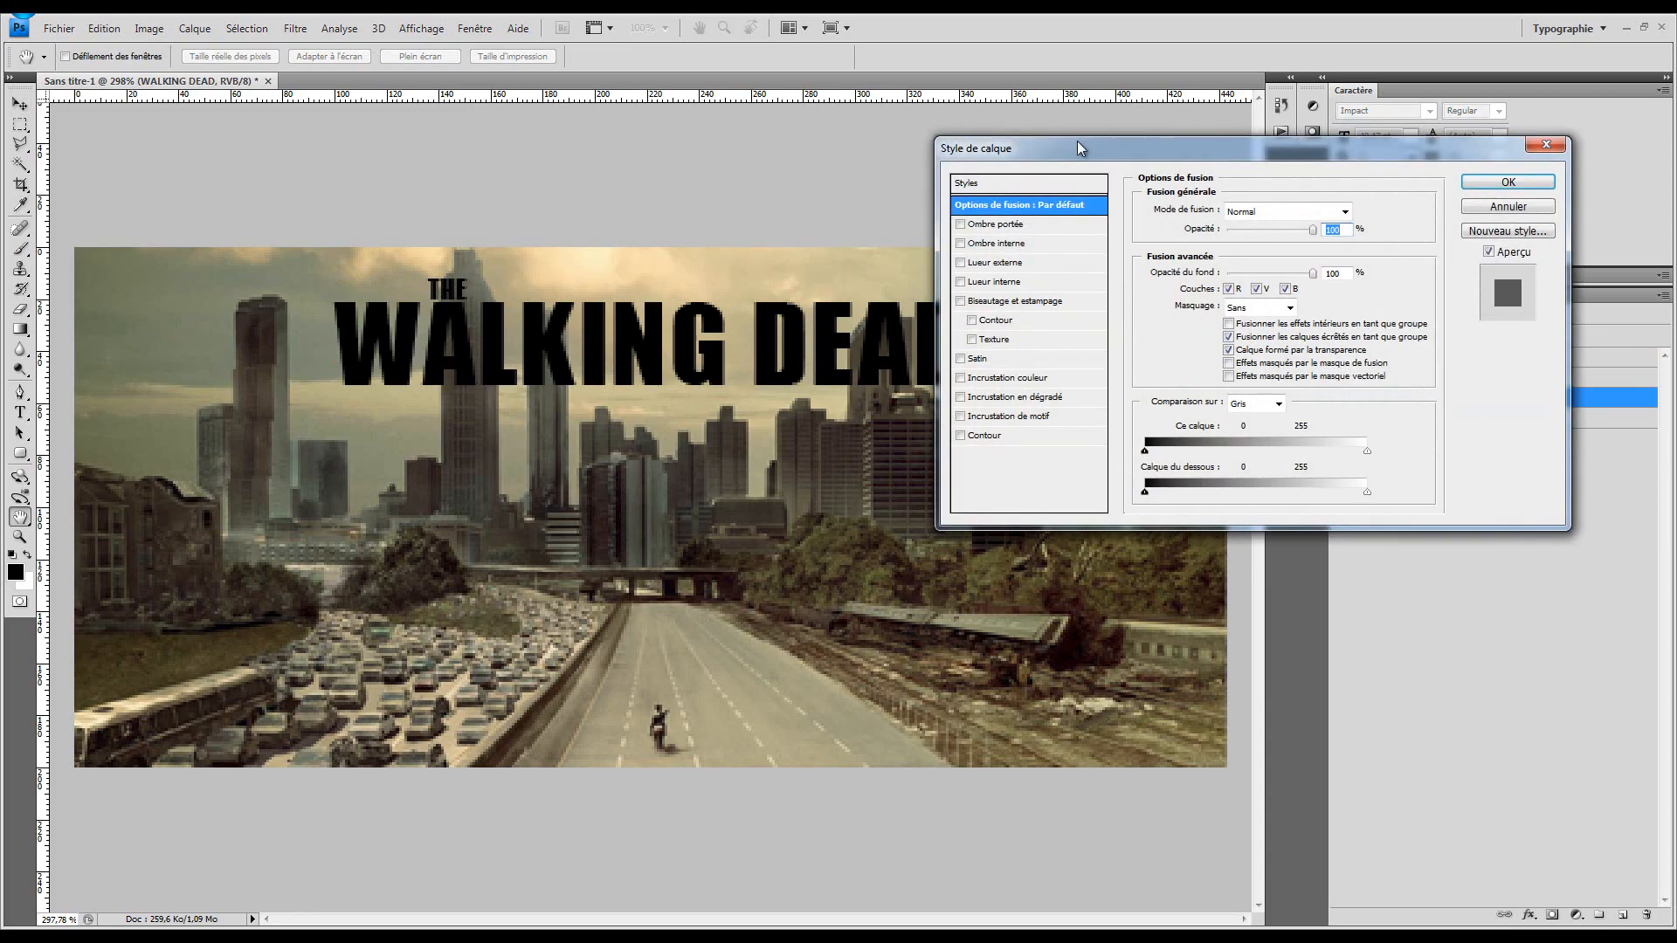
drag(1078, 154, 681, 448)
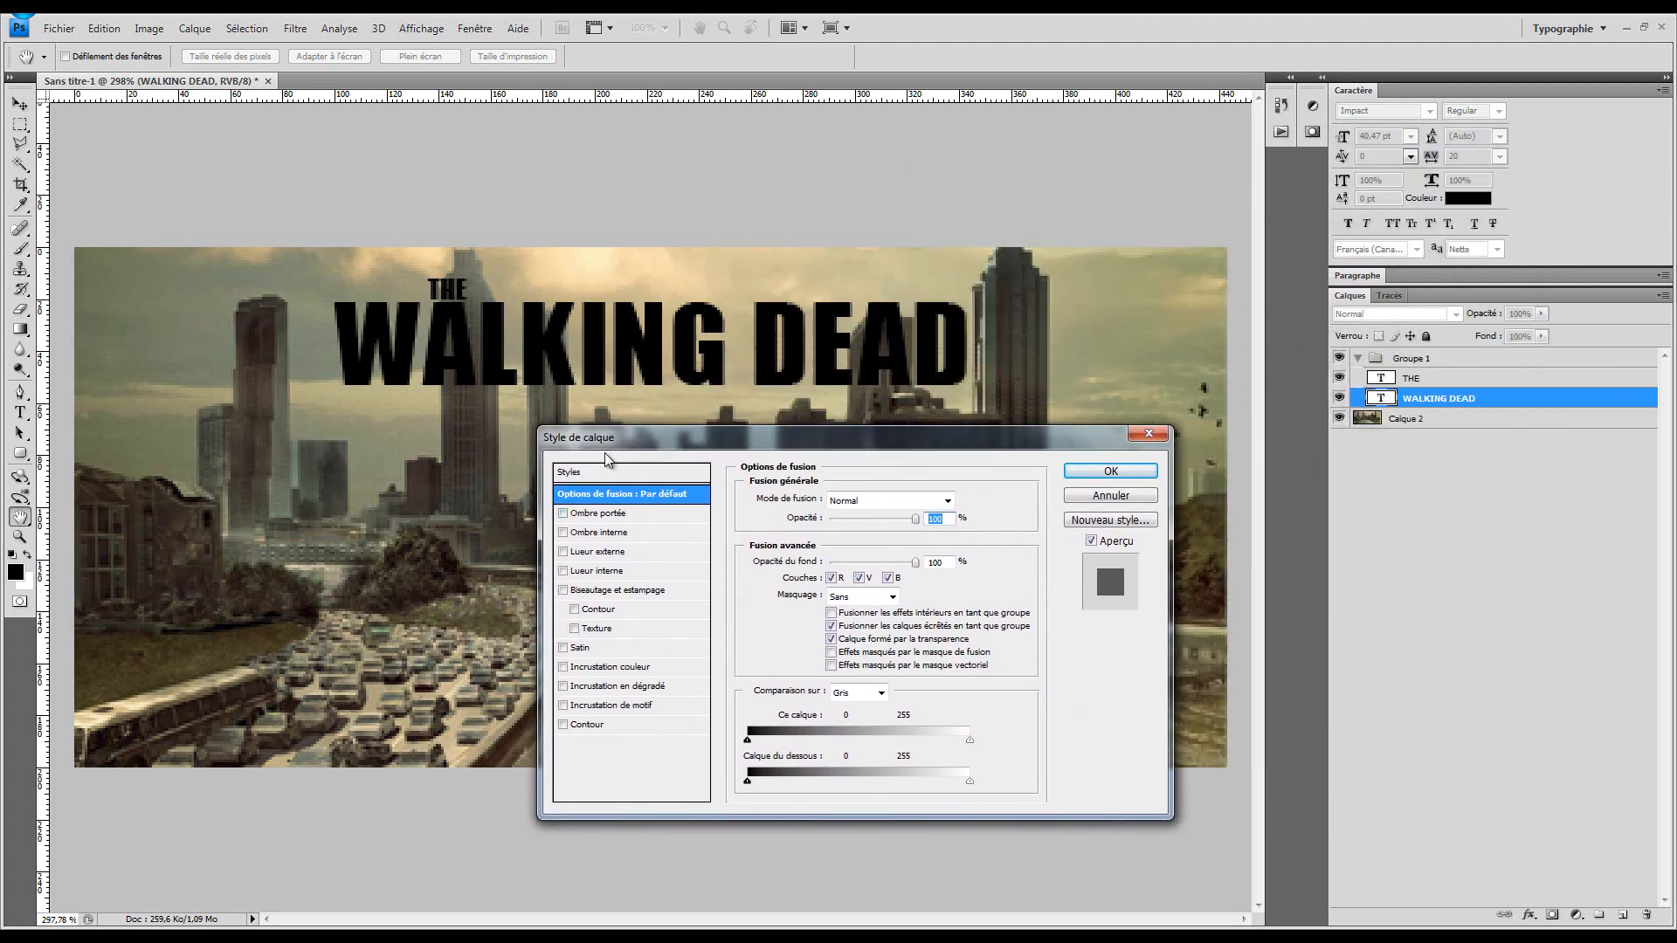
click(642, 588)
click(563, 592)
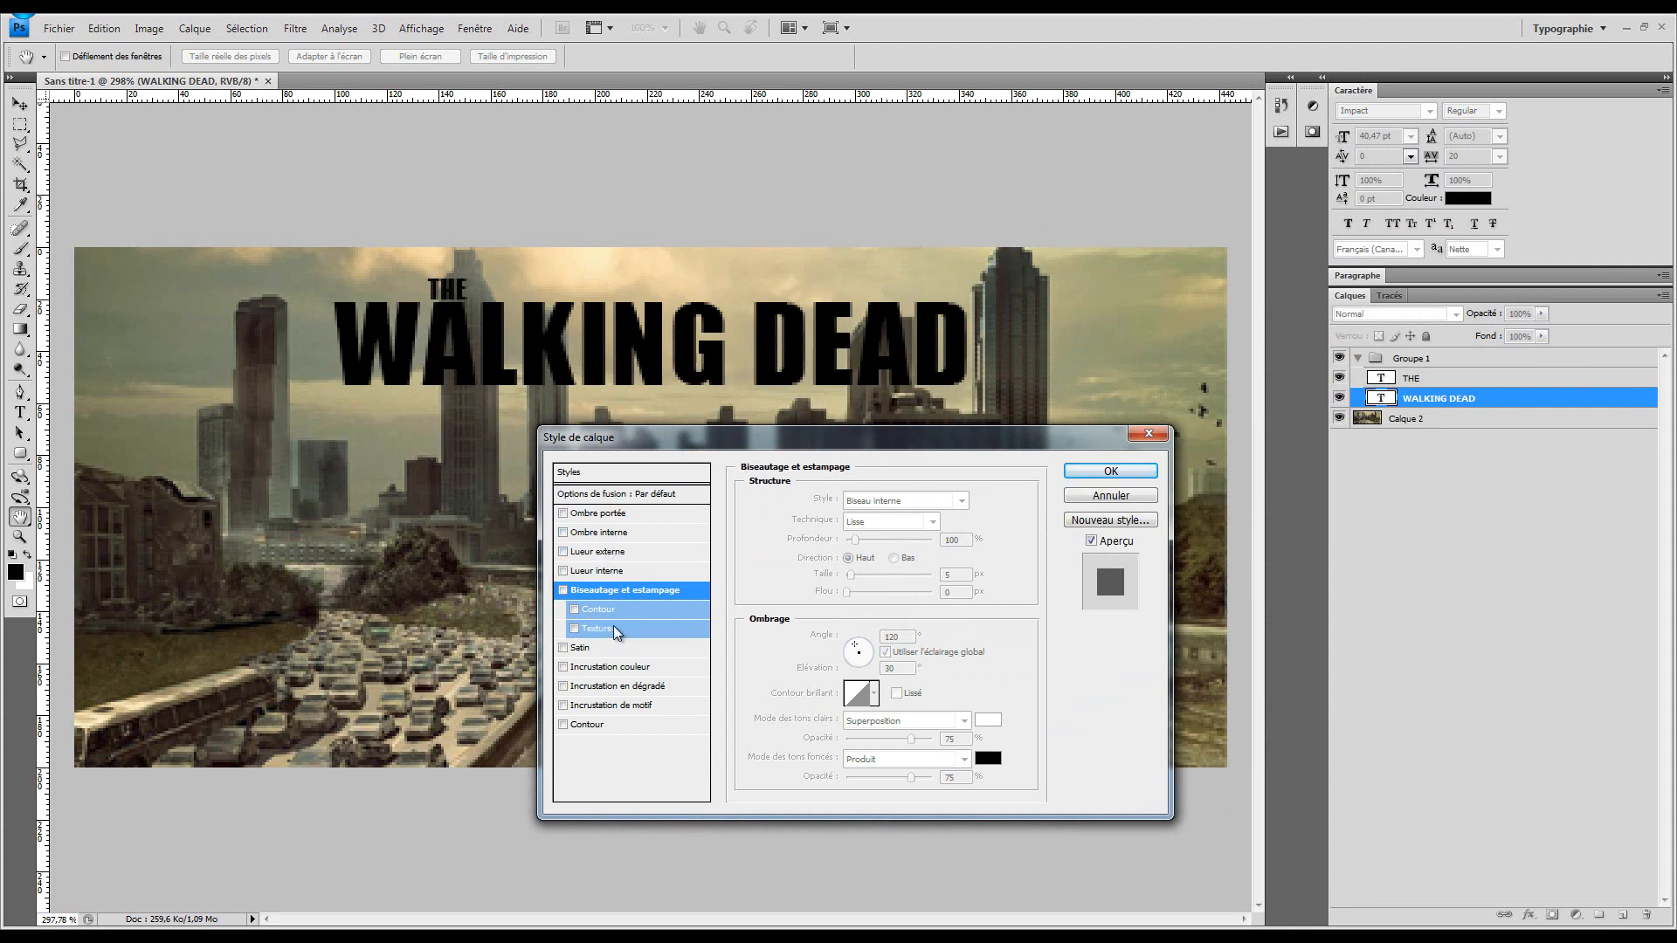
click(620, 686)
click(864, 536)
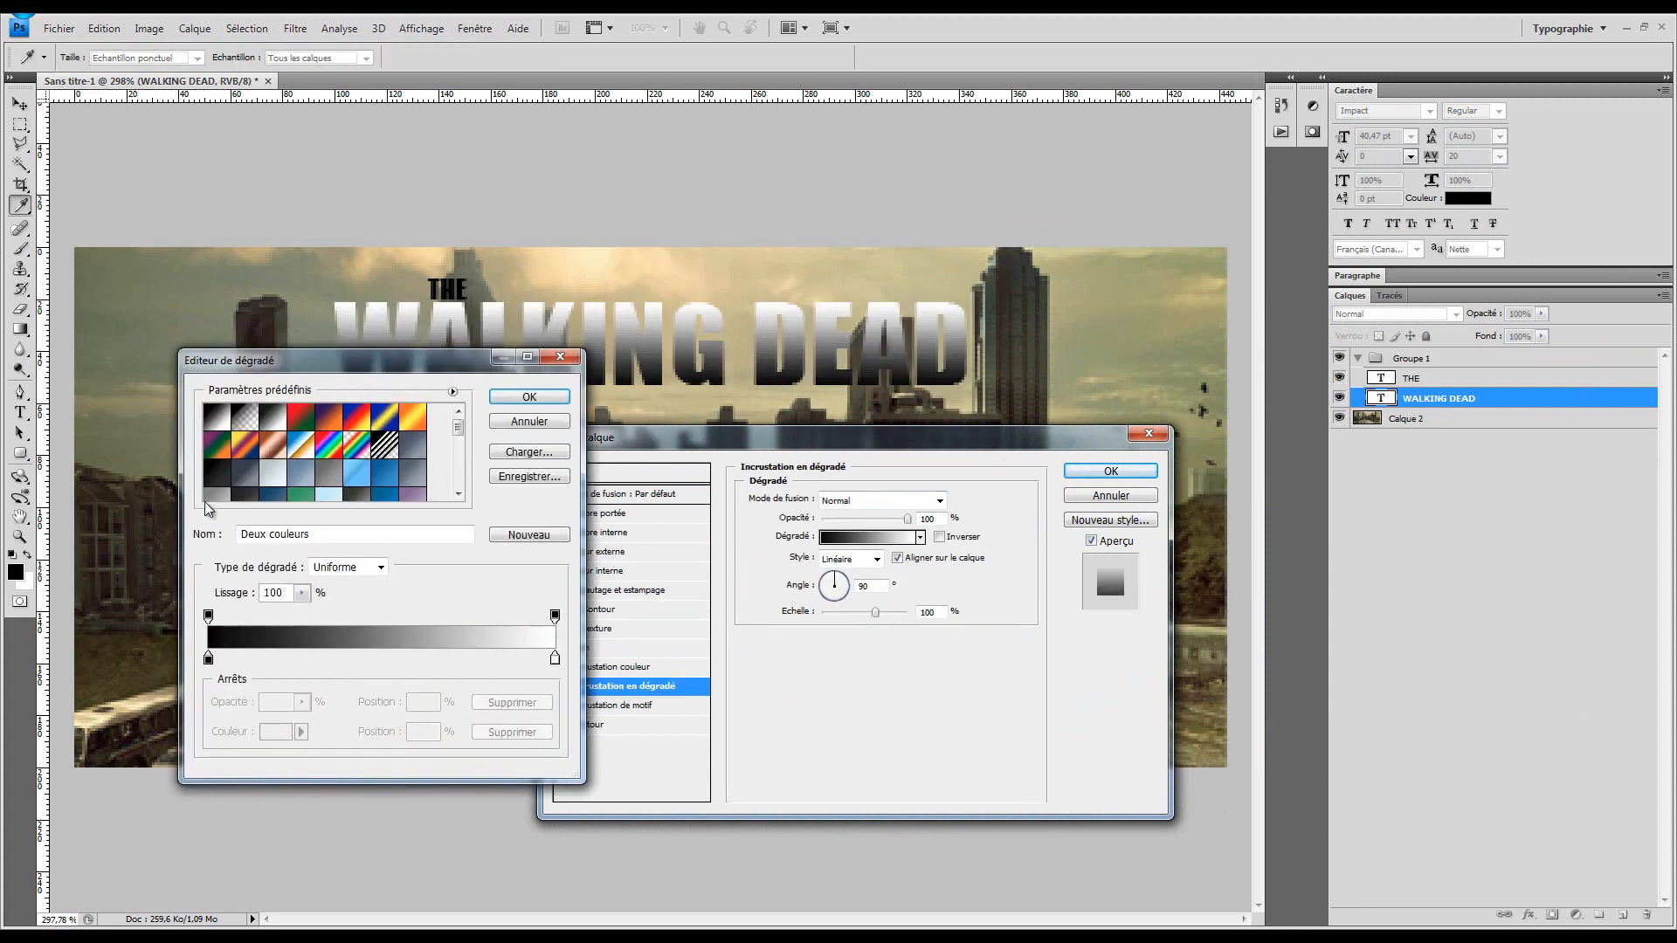
scroll(381, 457, down, 3)
scroll(381, 457, down, 4)
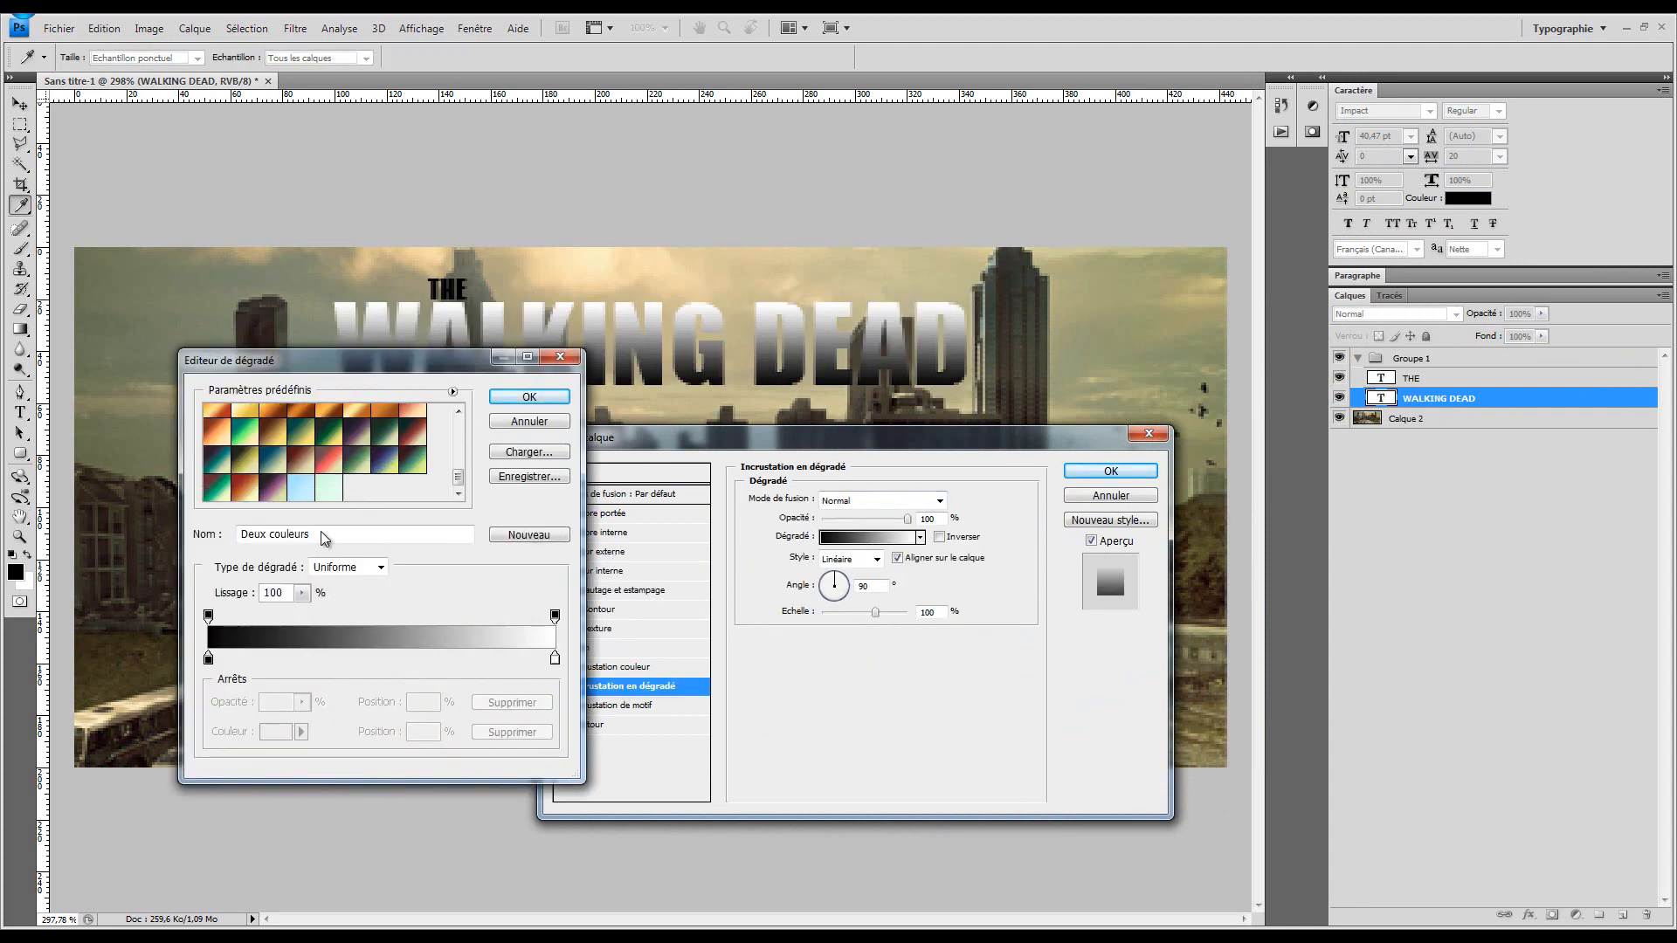
Set the gradient's starting colour stop to dark brown 4d351b
double_click(208, 657)
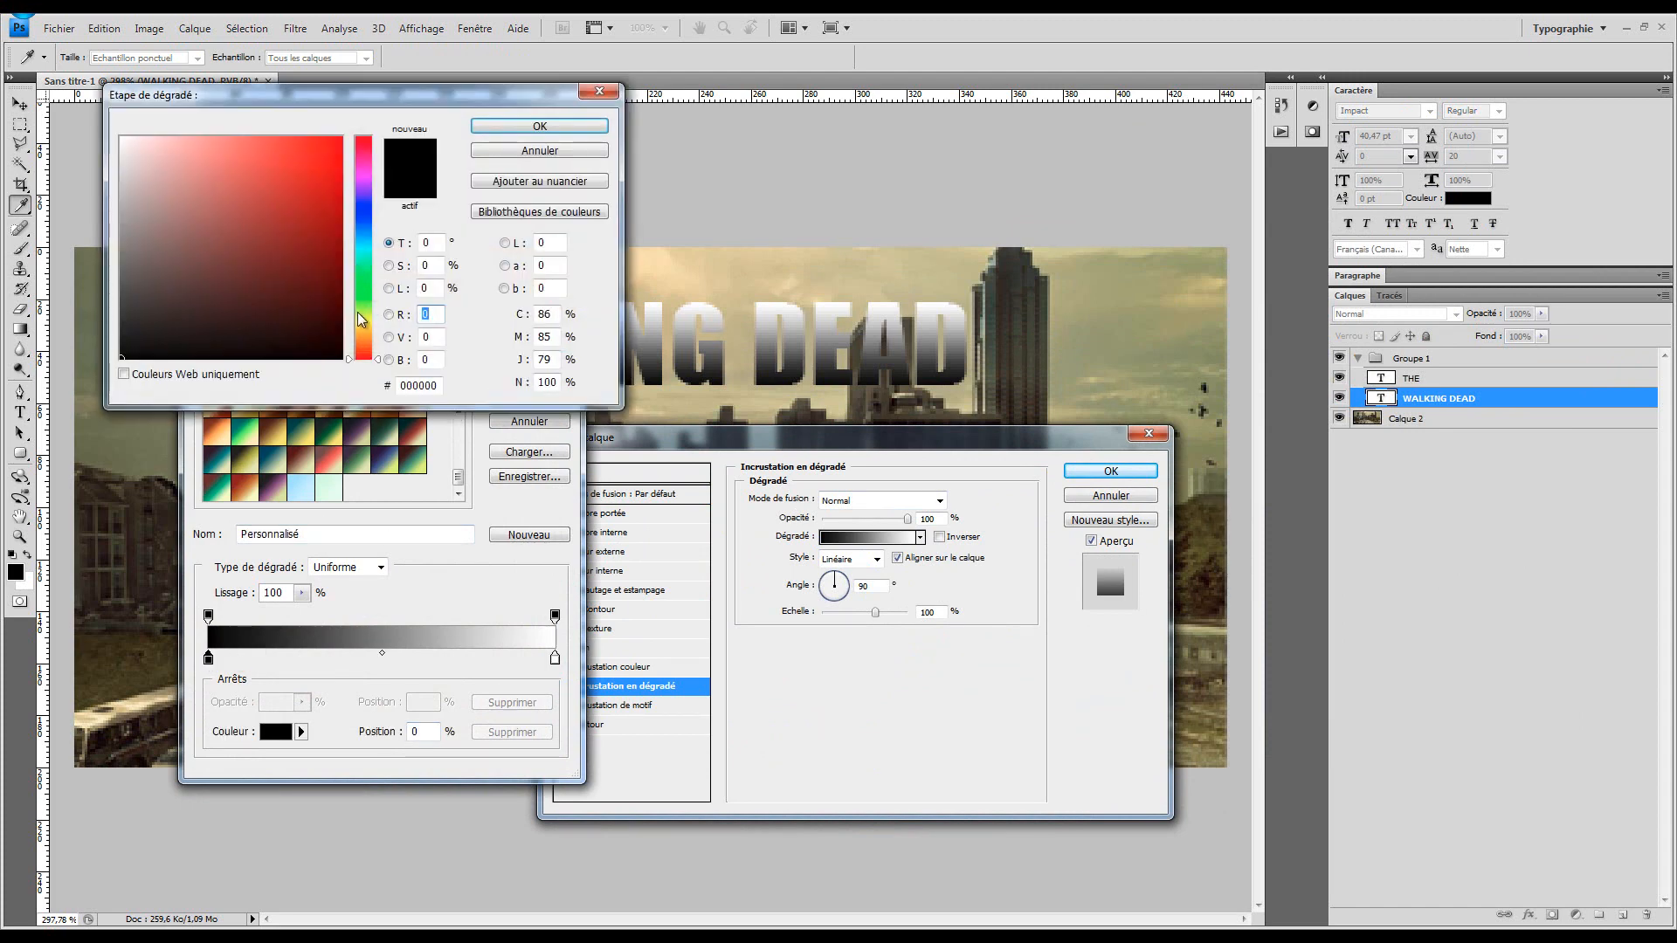
click(363, 340)
drag(311, 250, 264, 290)
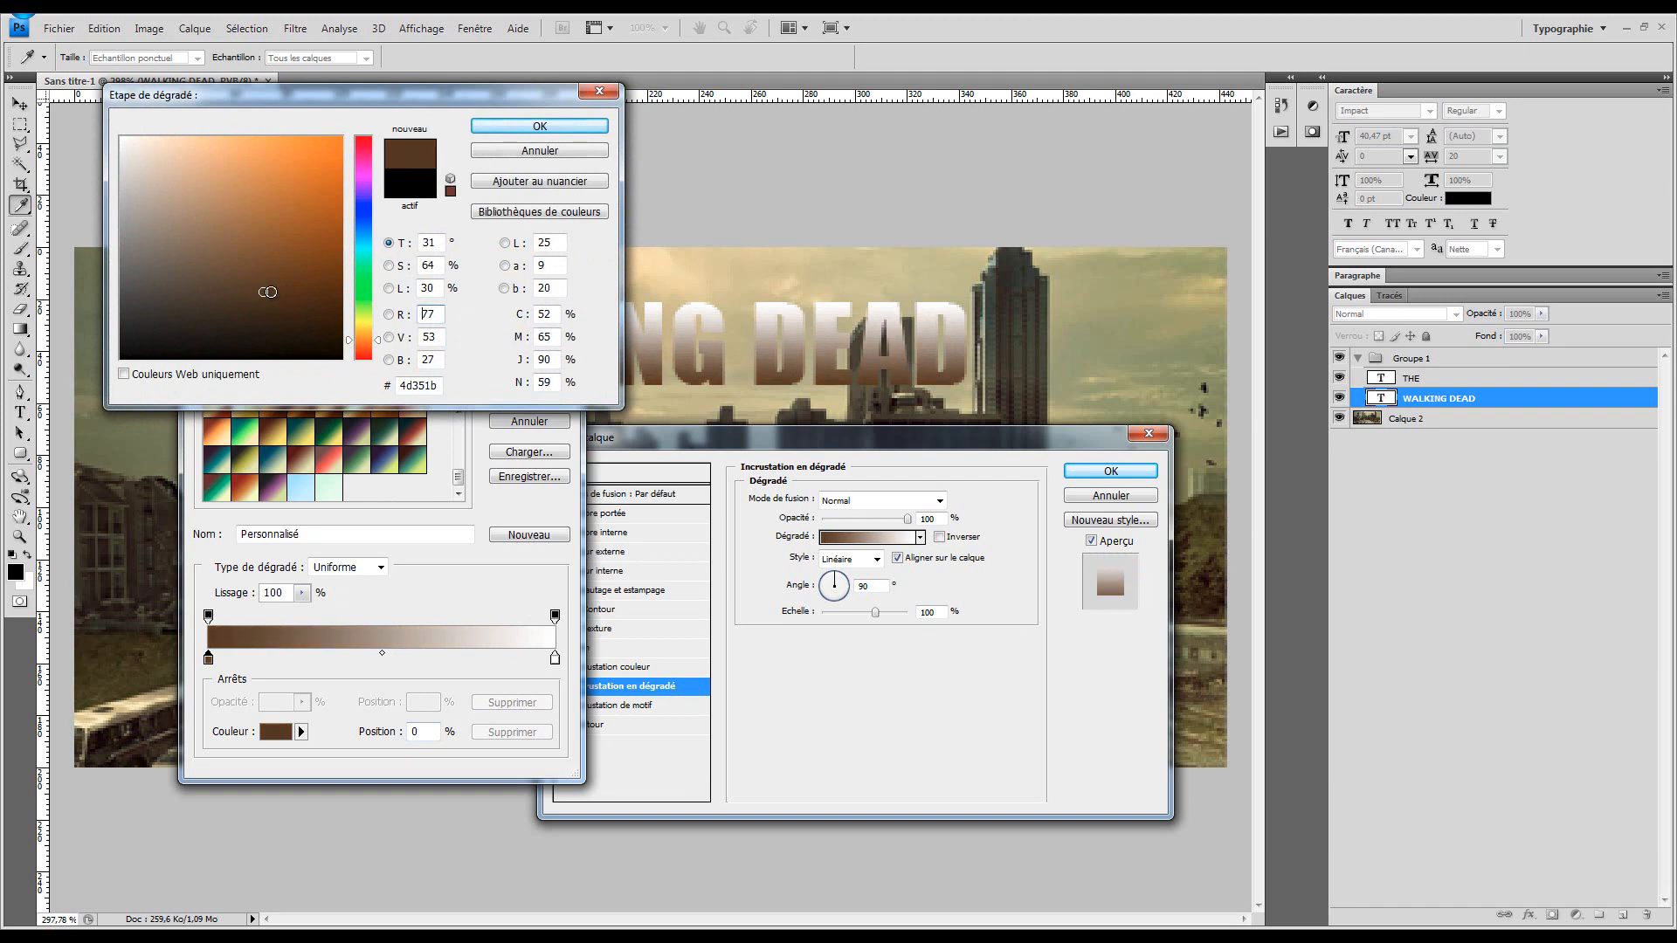
click(540, 126)
Set the gradient's end colour stop to brown 6a4115 and accept the edited gradient
double_click(555, 657)
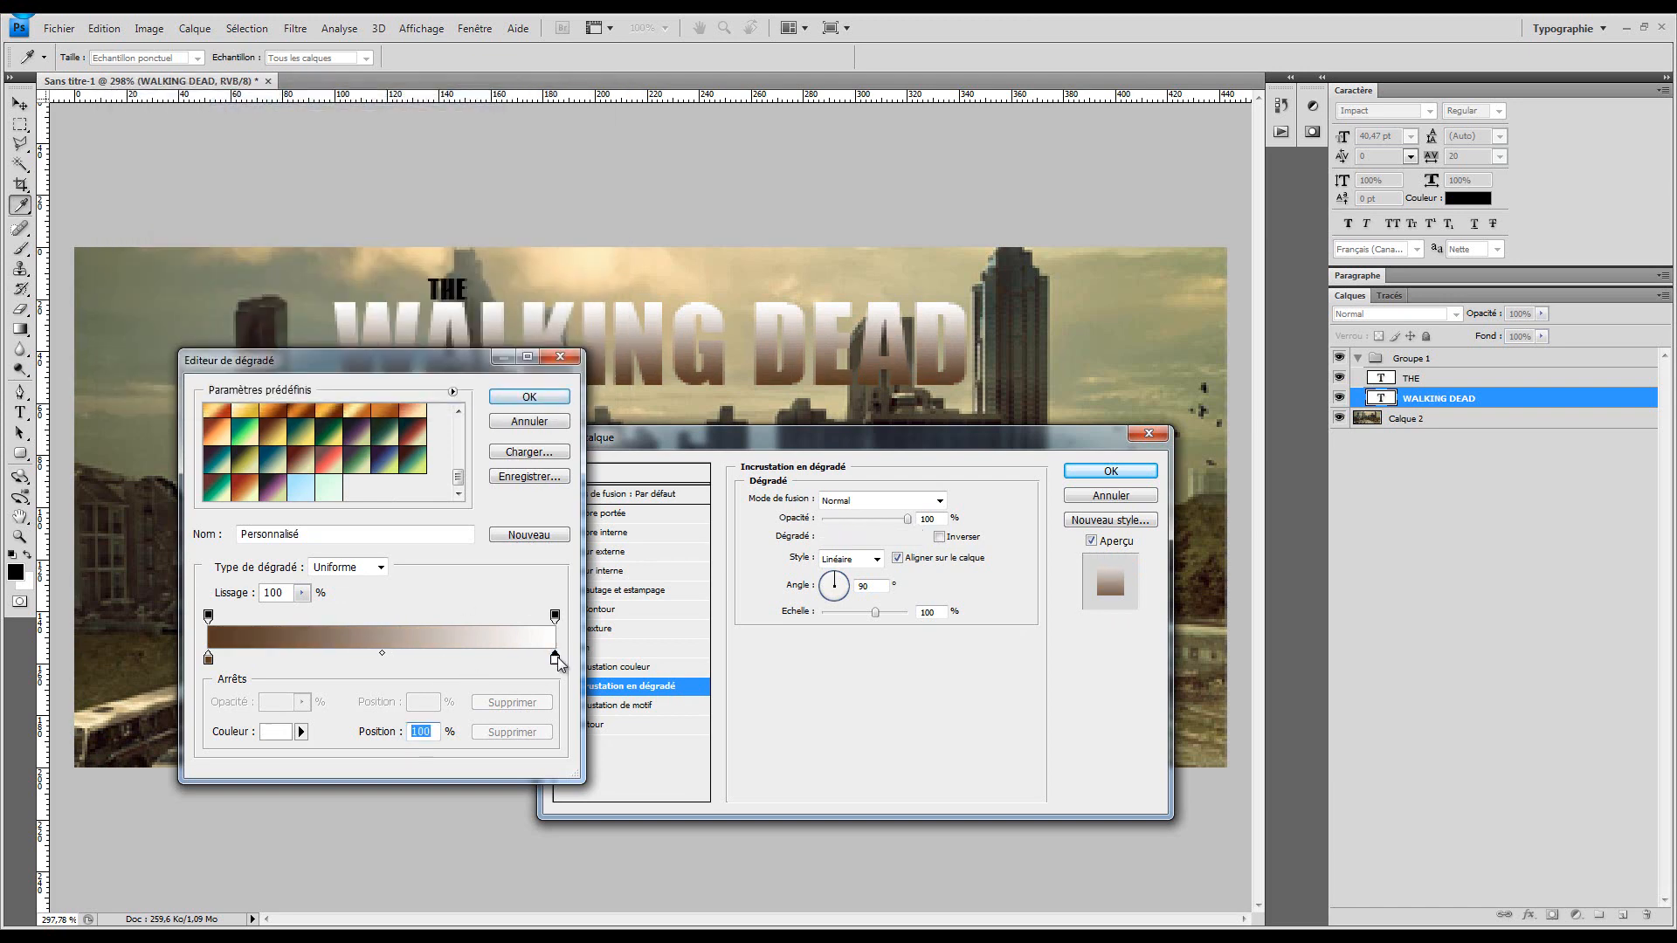
click(361, 340)
drag(302, 262, 282, 258)
click(299, 266)
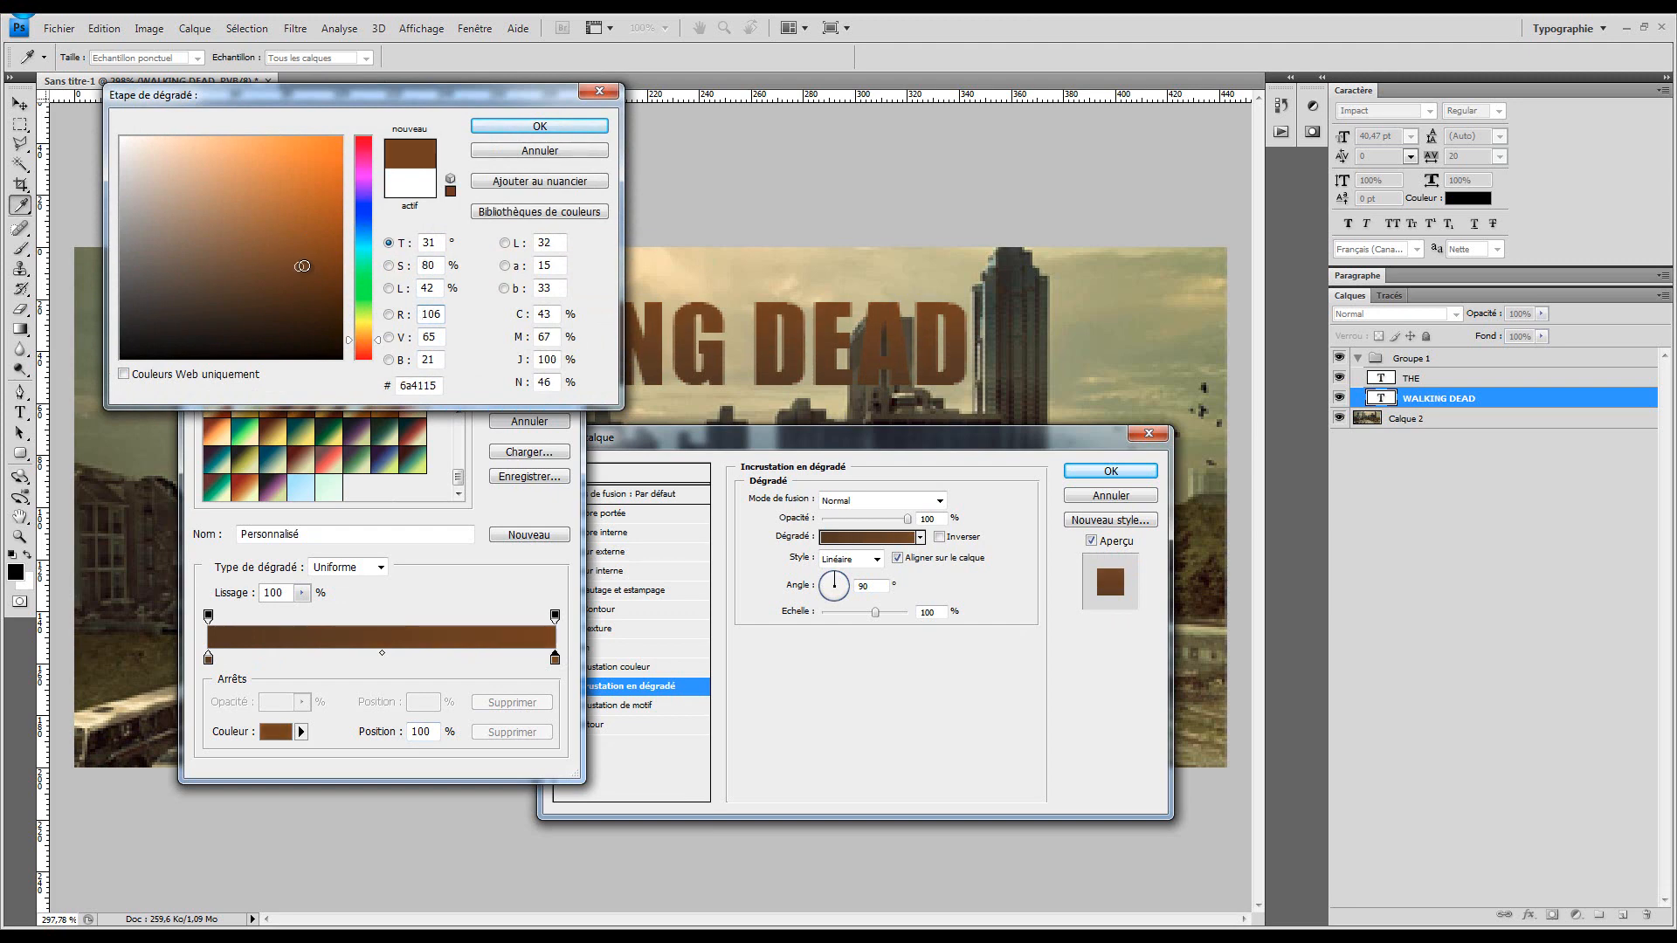
click(302, 266)
click(539, 126)
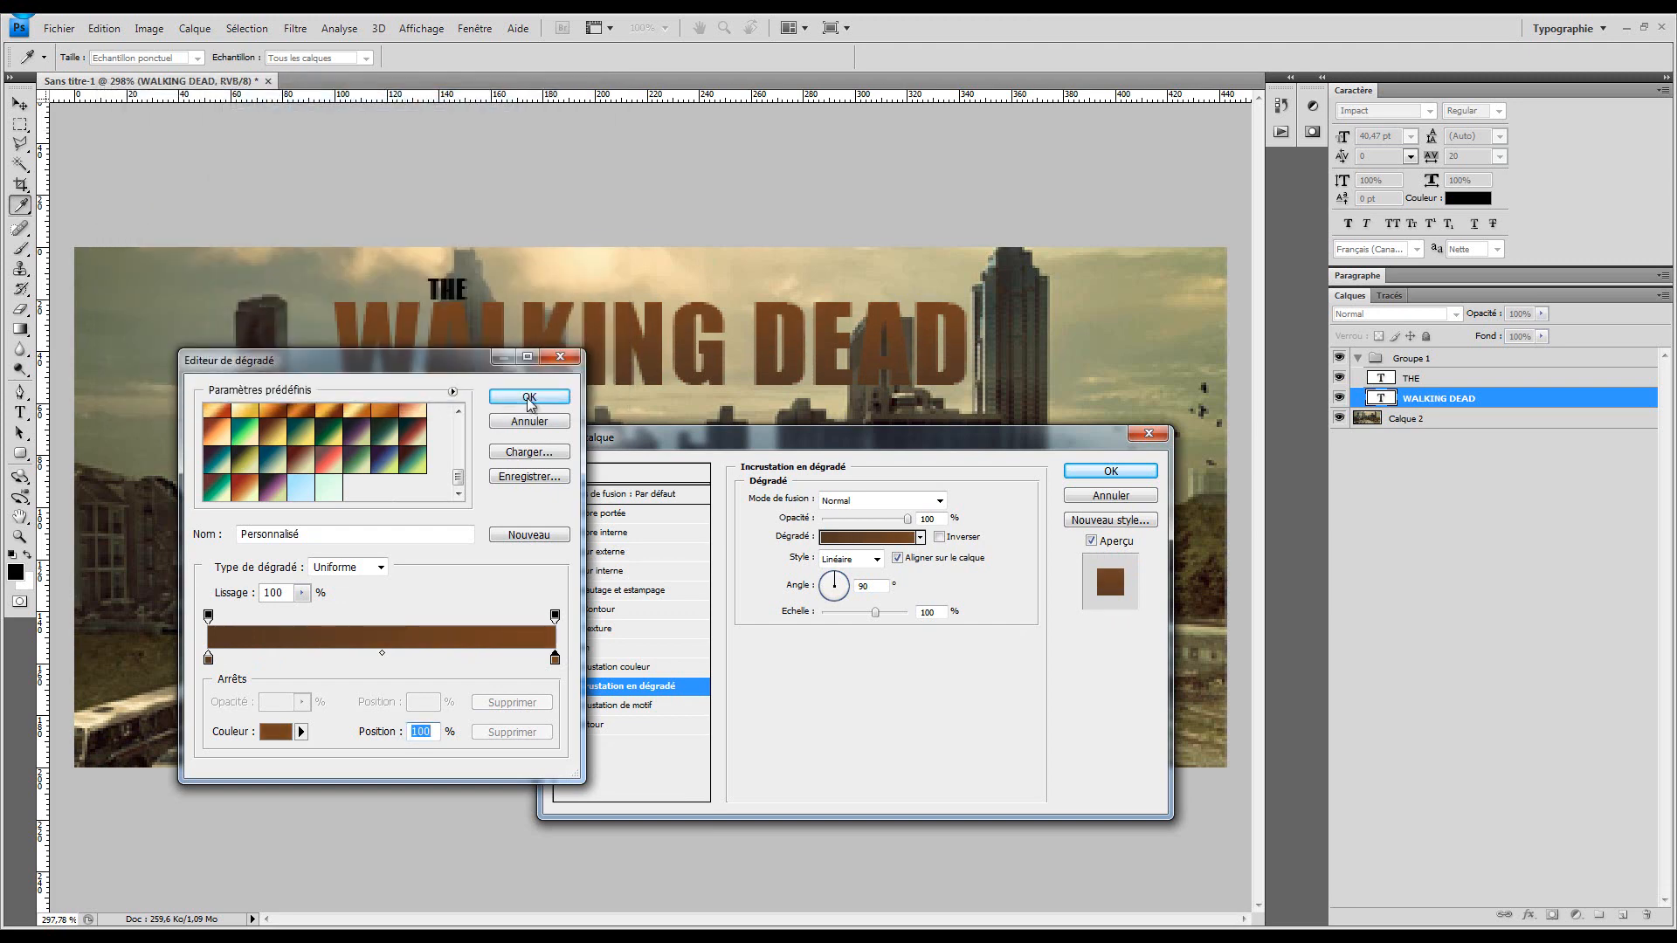
click(529, 397)
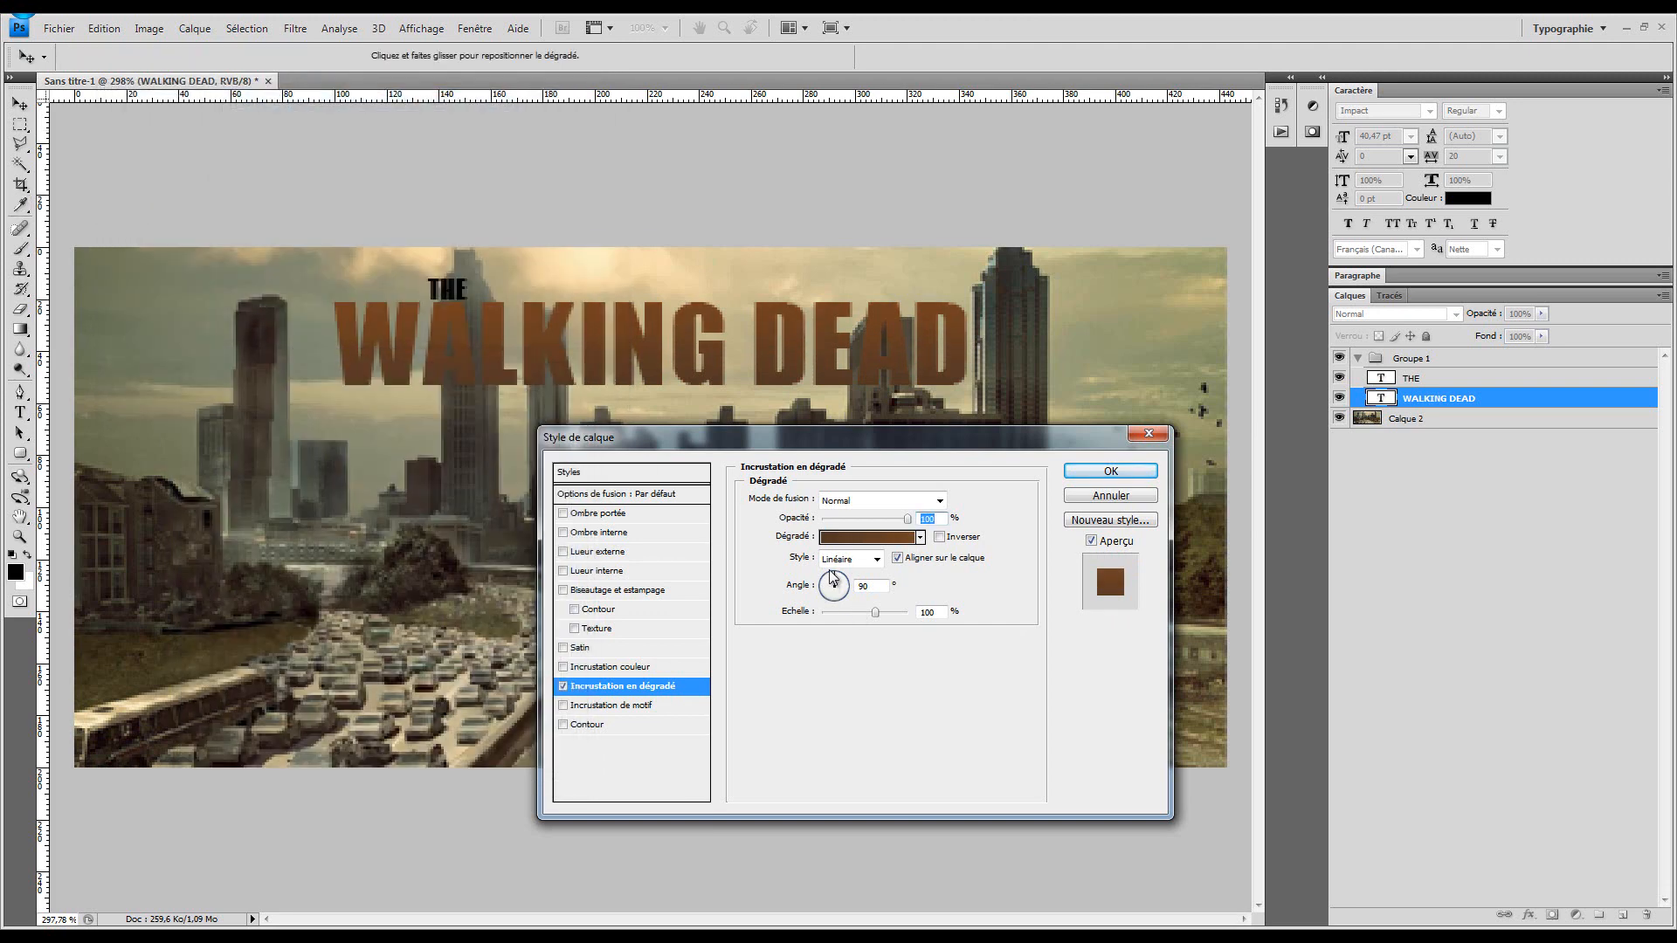
Set the gradient overlay's angle to 100° and apply the layer style to WALKING DEAD
drag(832, 578, 837, 578)
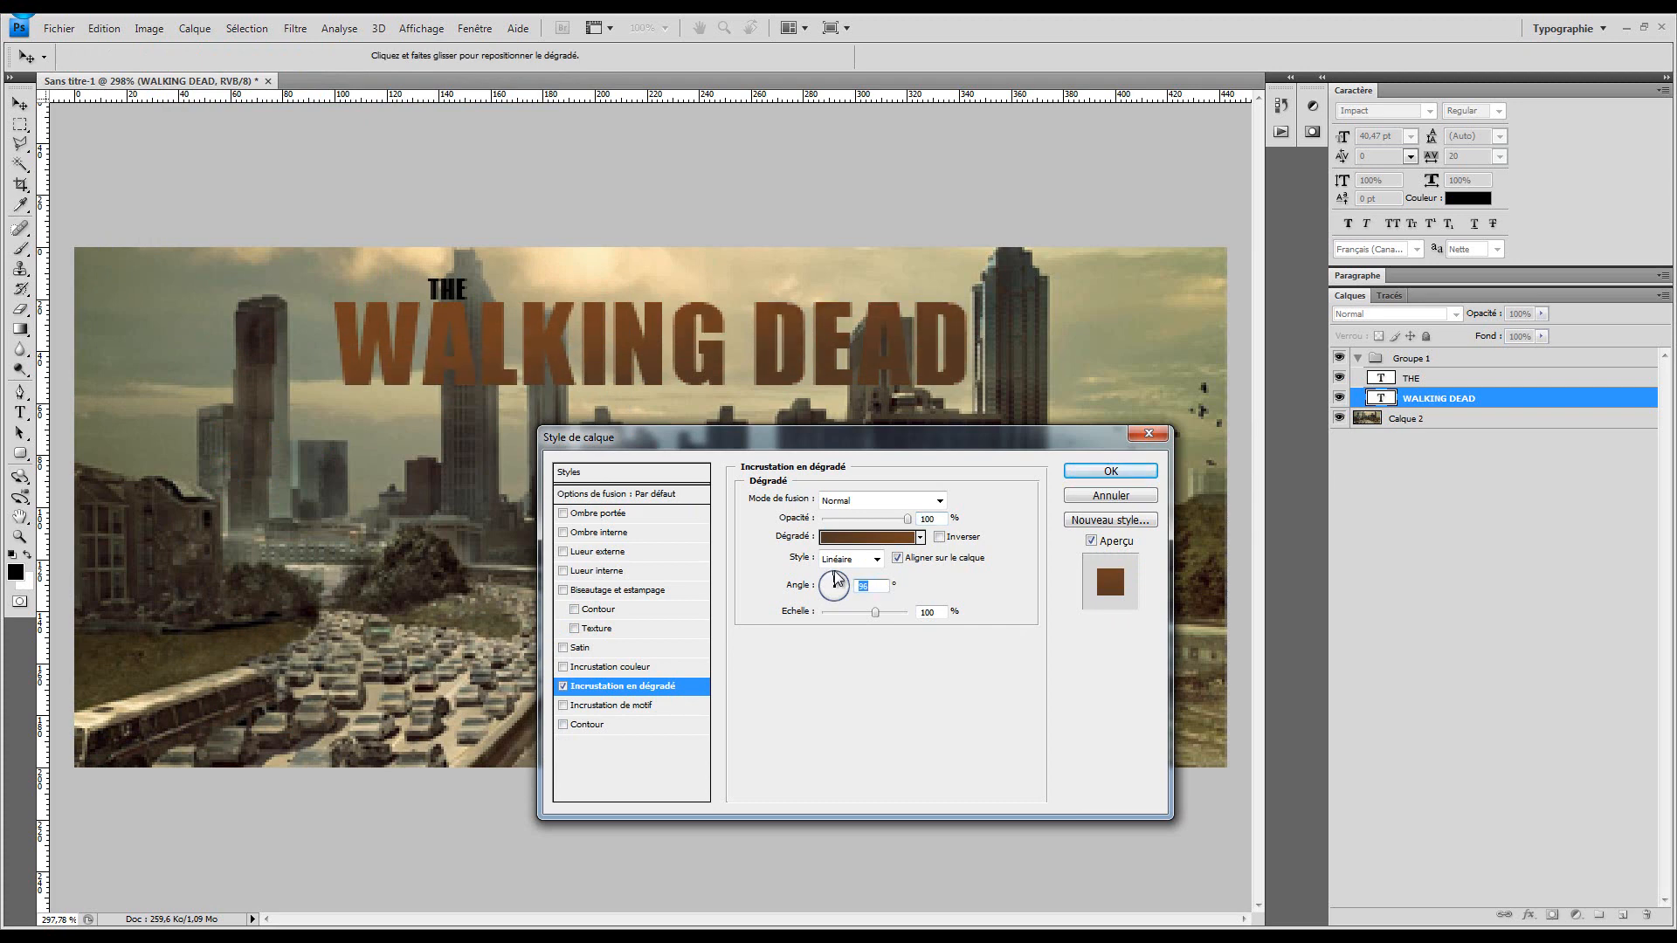
click(829, 572)
text(100)
key(Return)
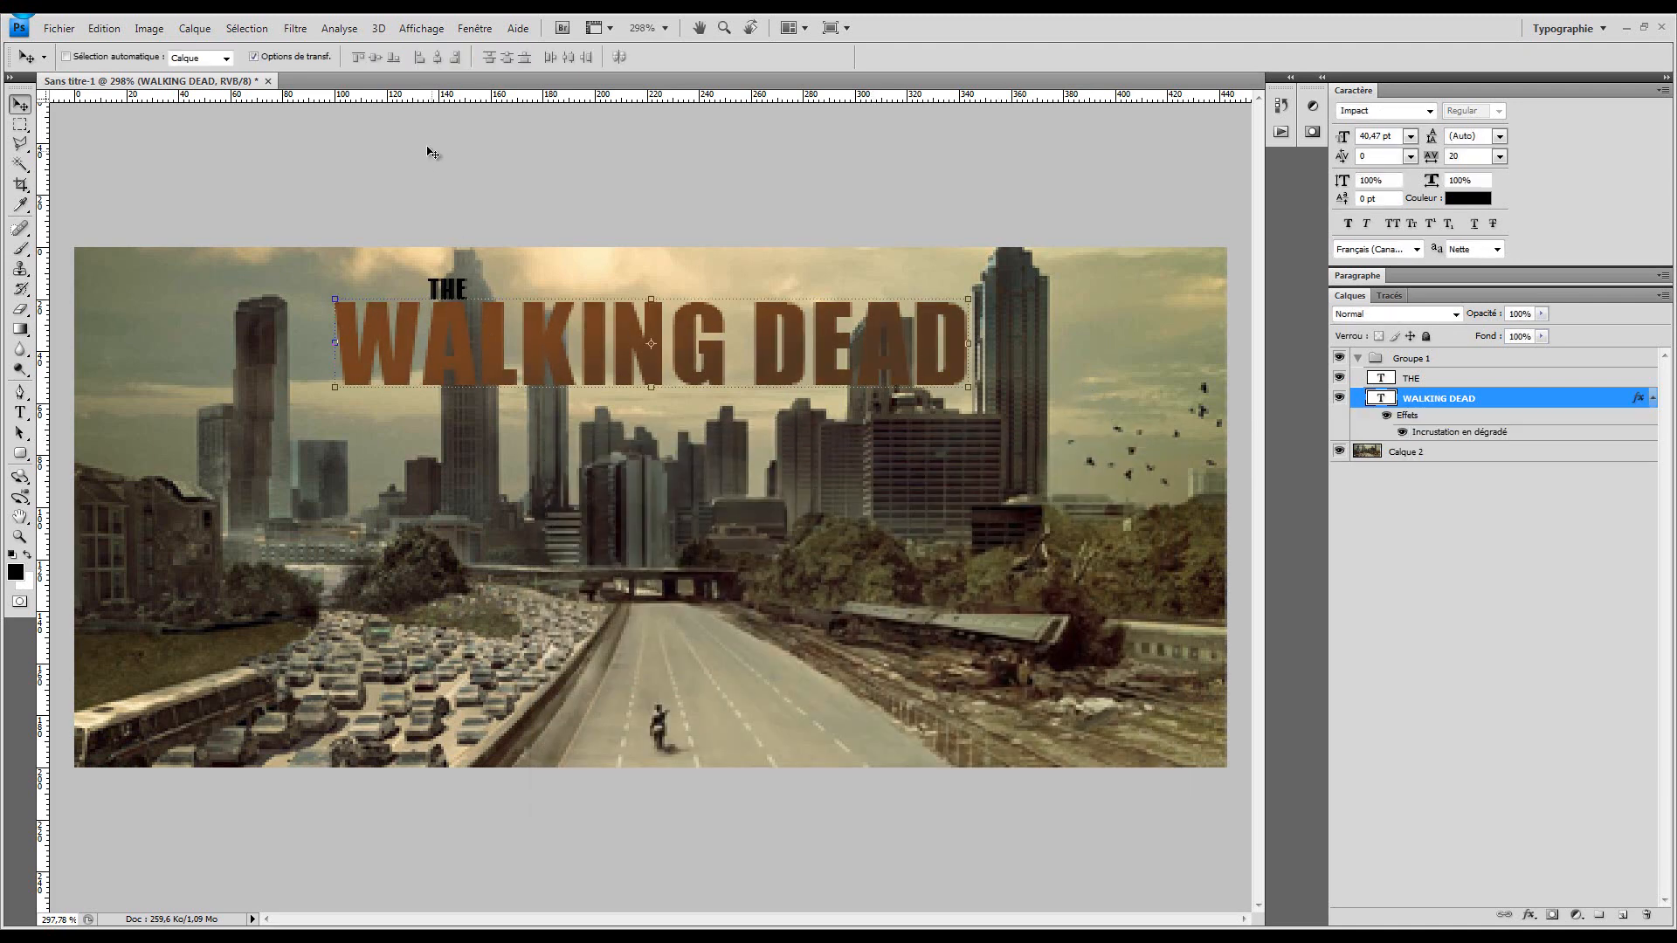
key(z)
click(368, 56)
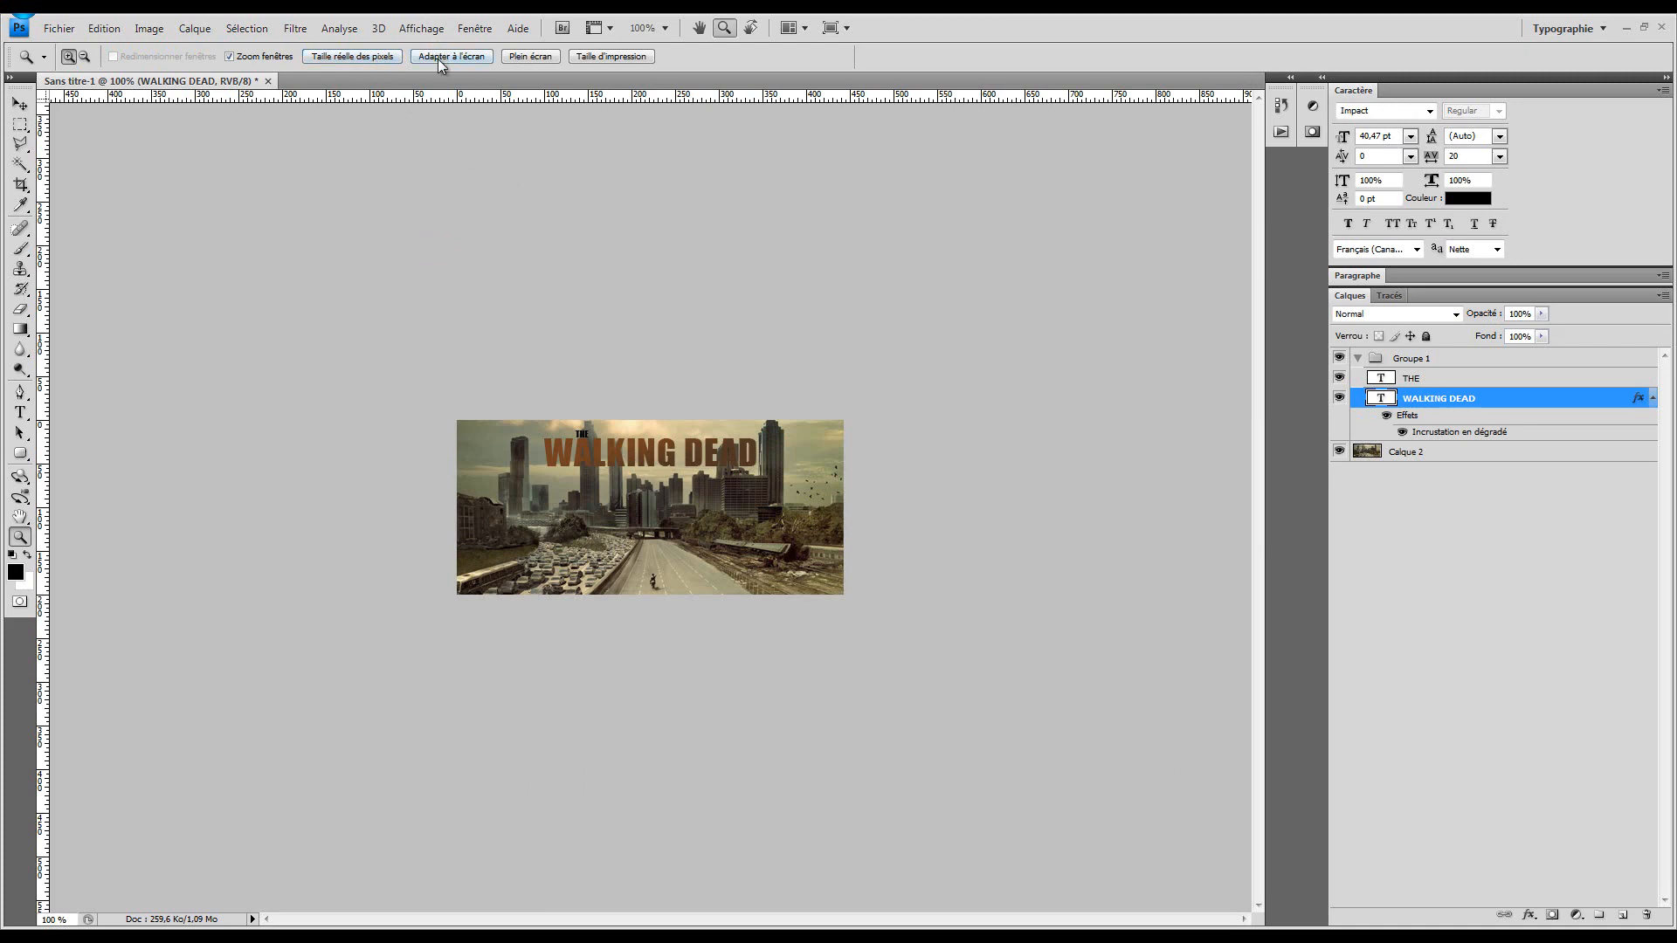
click(438, 57)
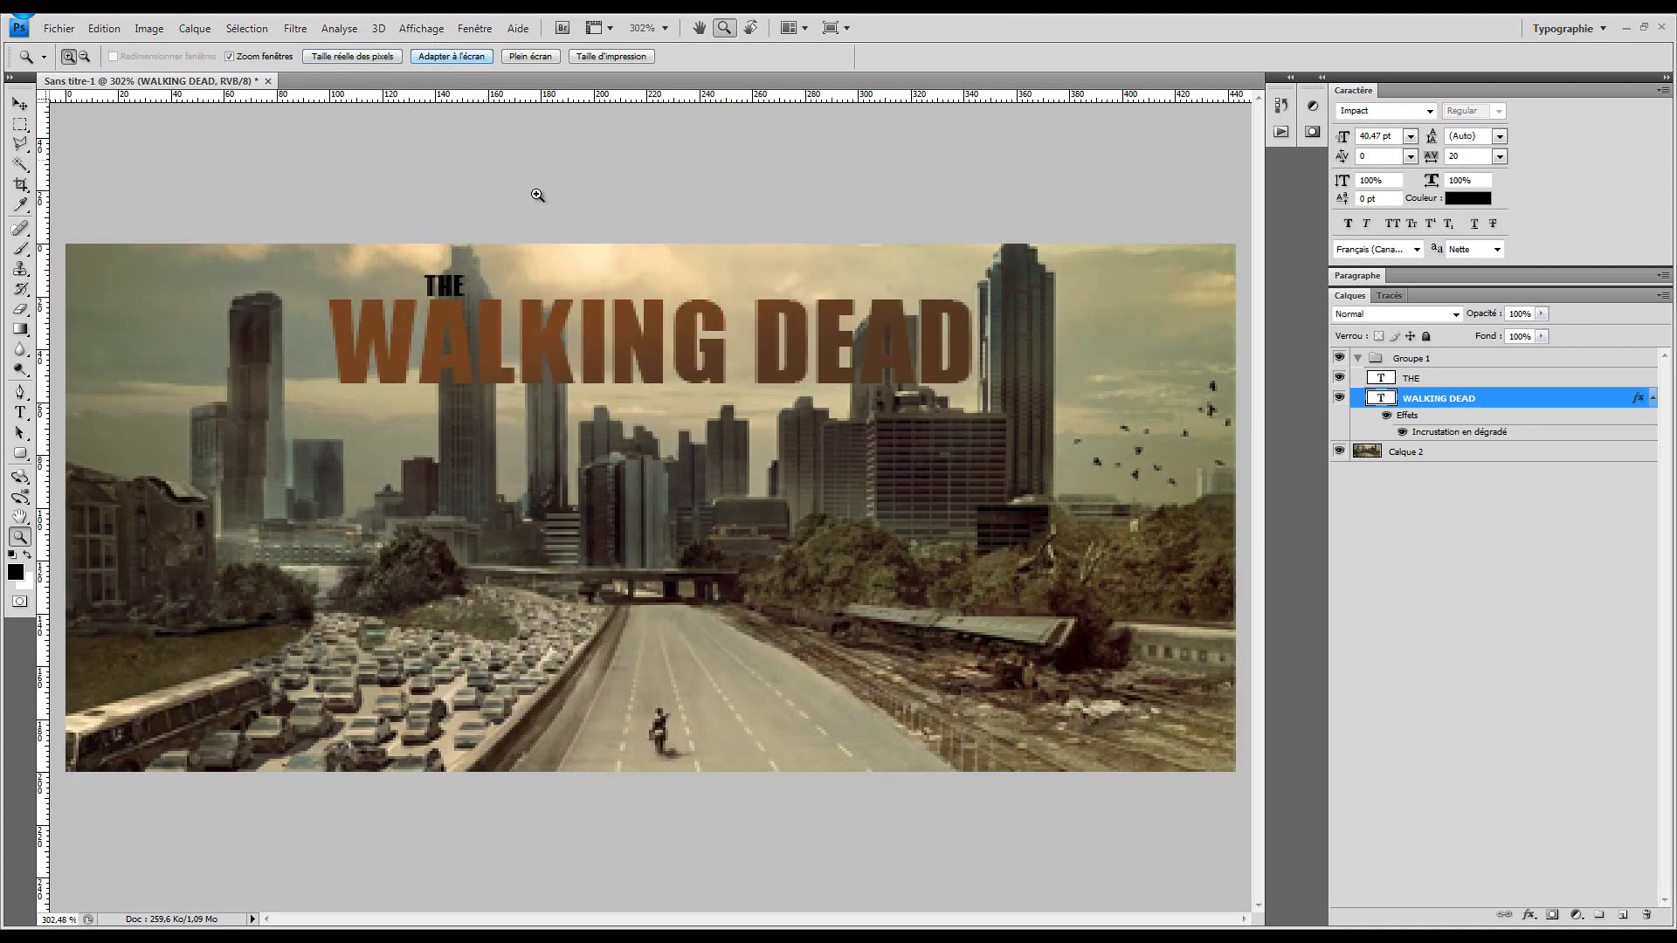
Switch to Adobe Bridge and look over the resource folders inside the GFX folder
click(73, 33)
click(149, 83)
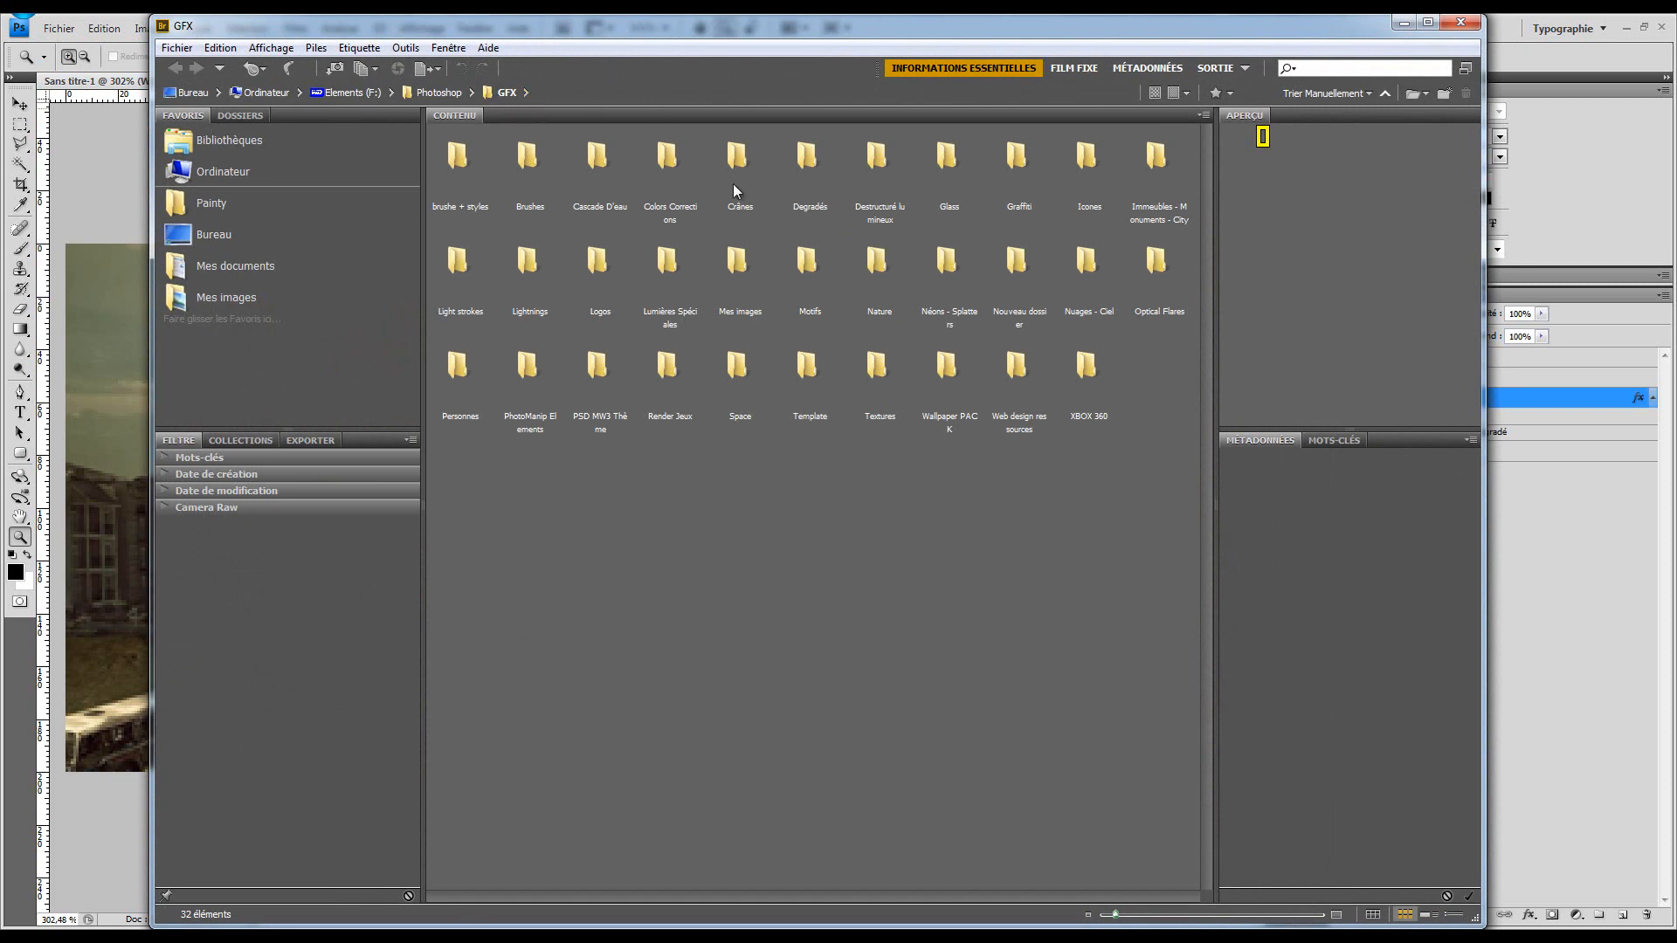
drag(1107, 465, 312, 175)
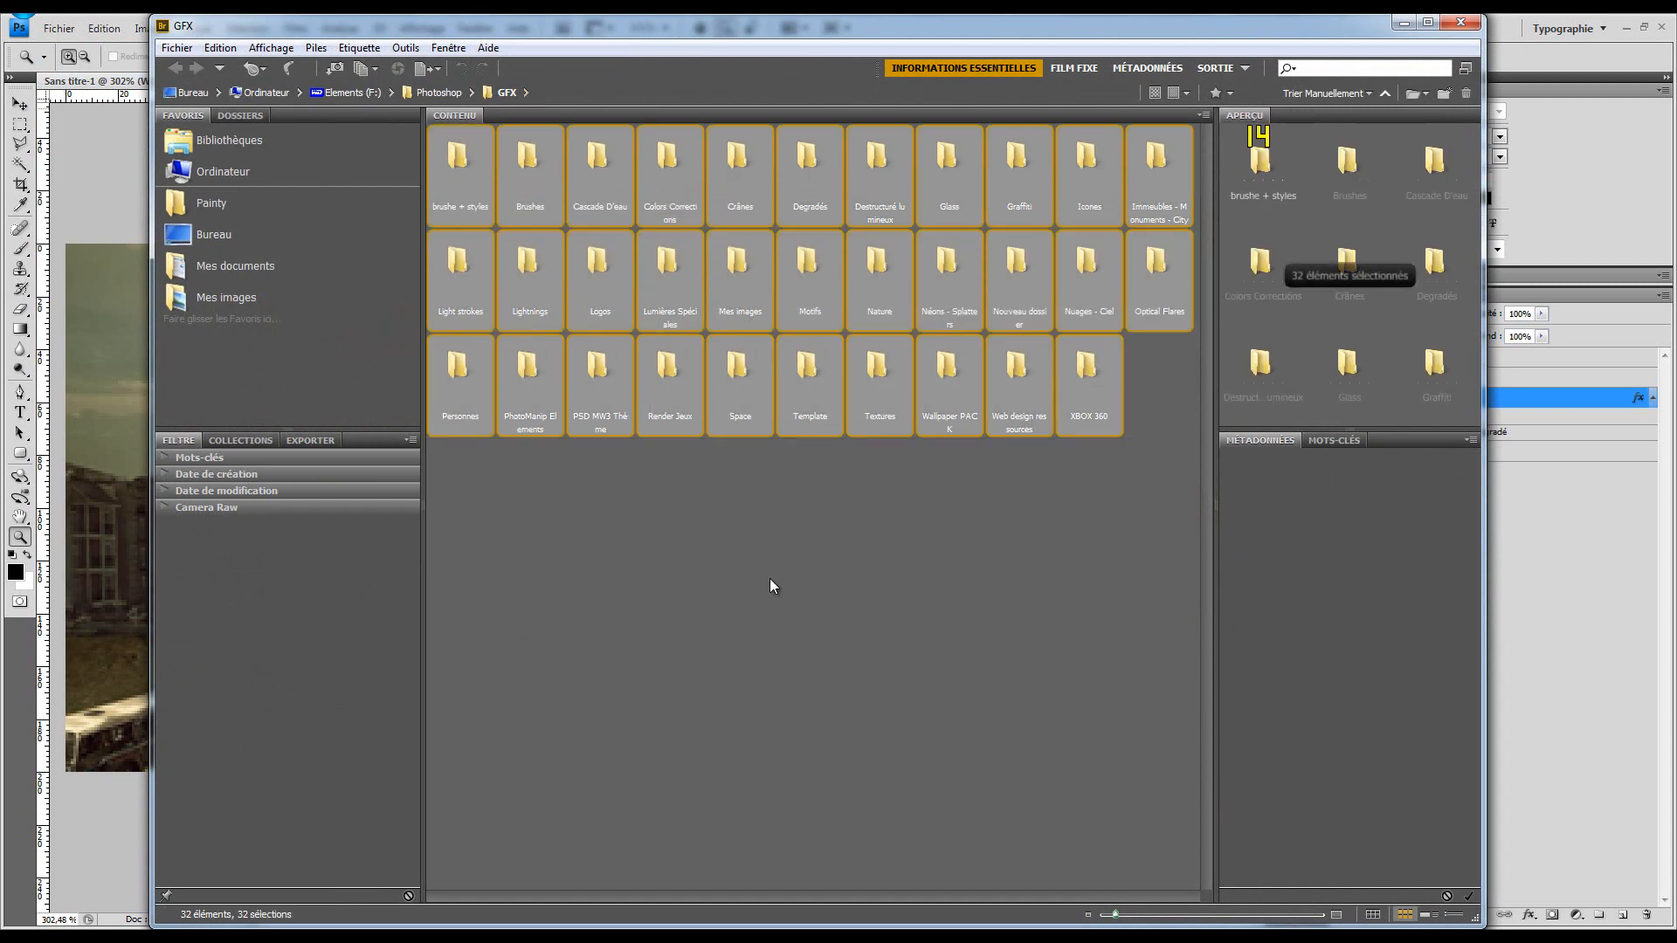
click(769, 578)
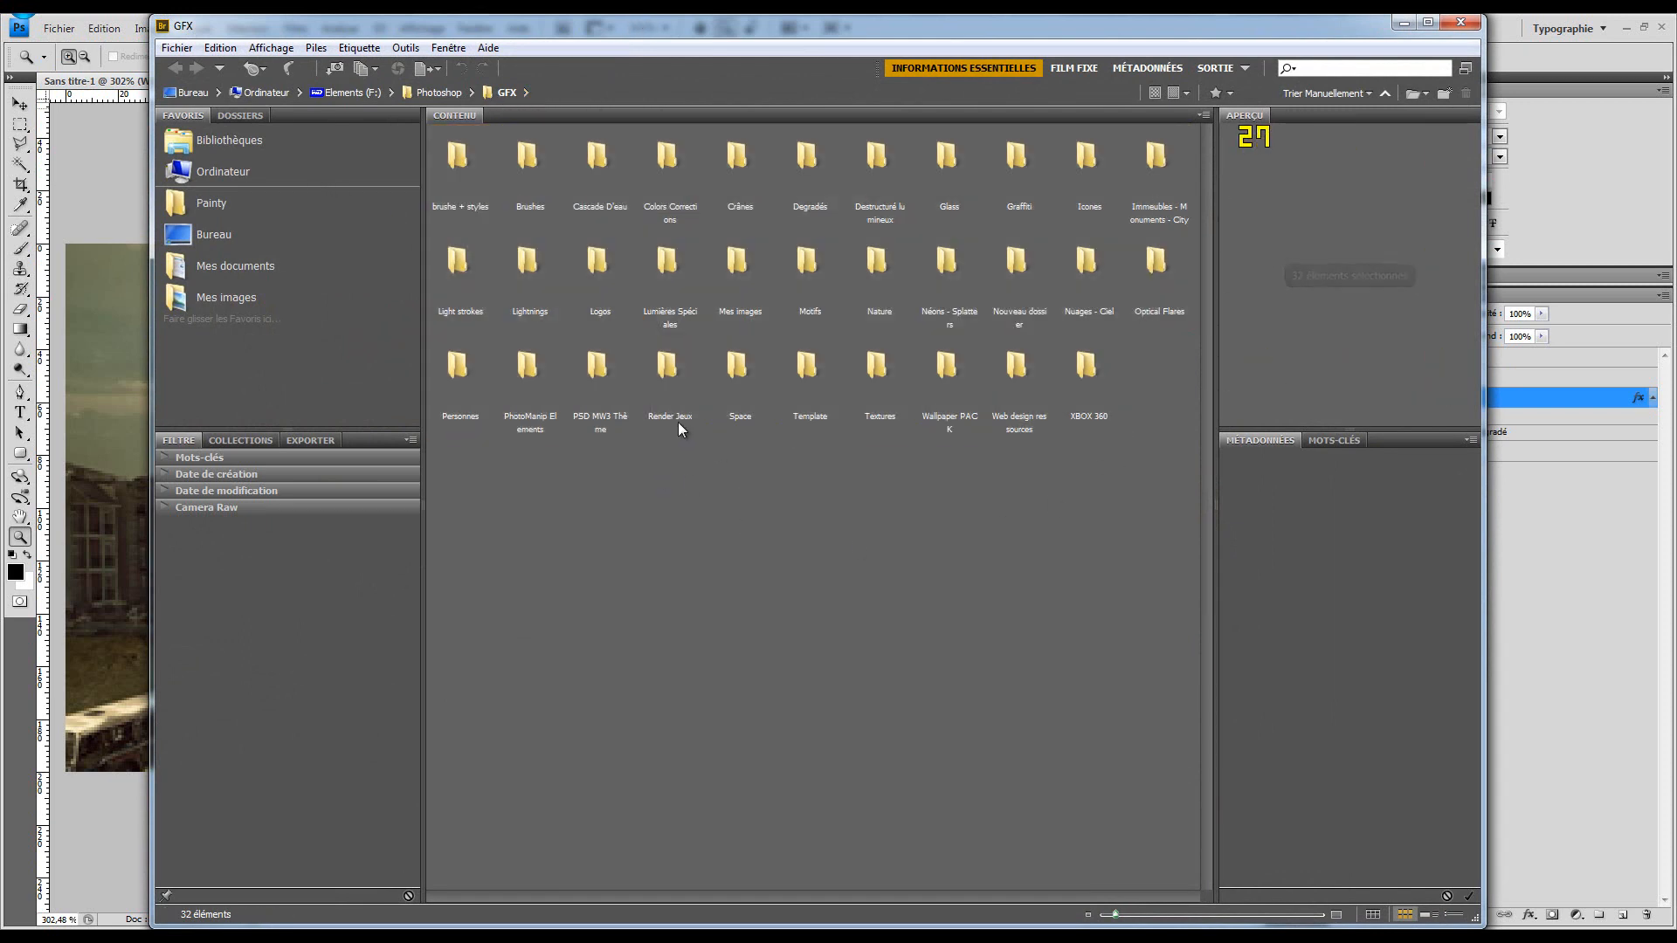
click(753, 281)
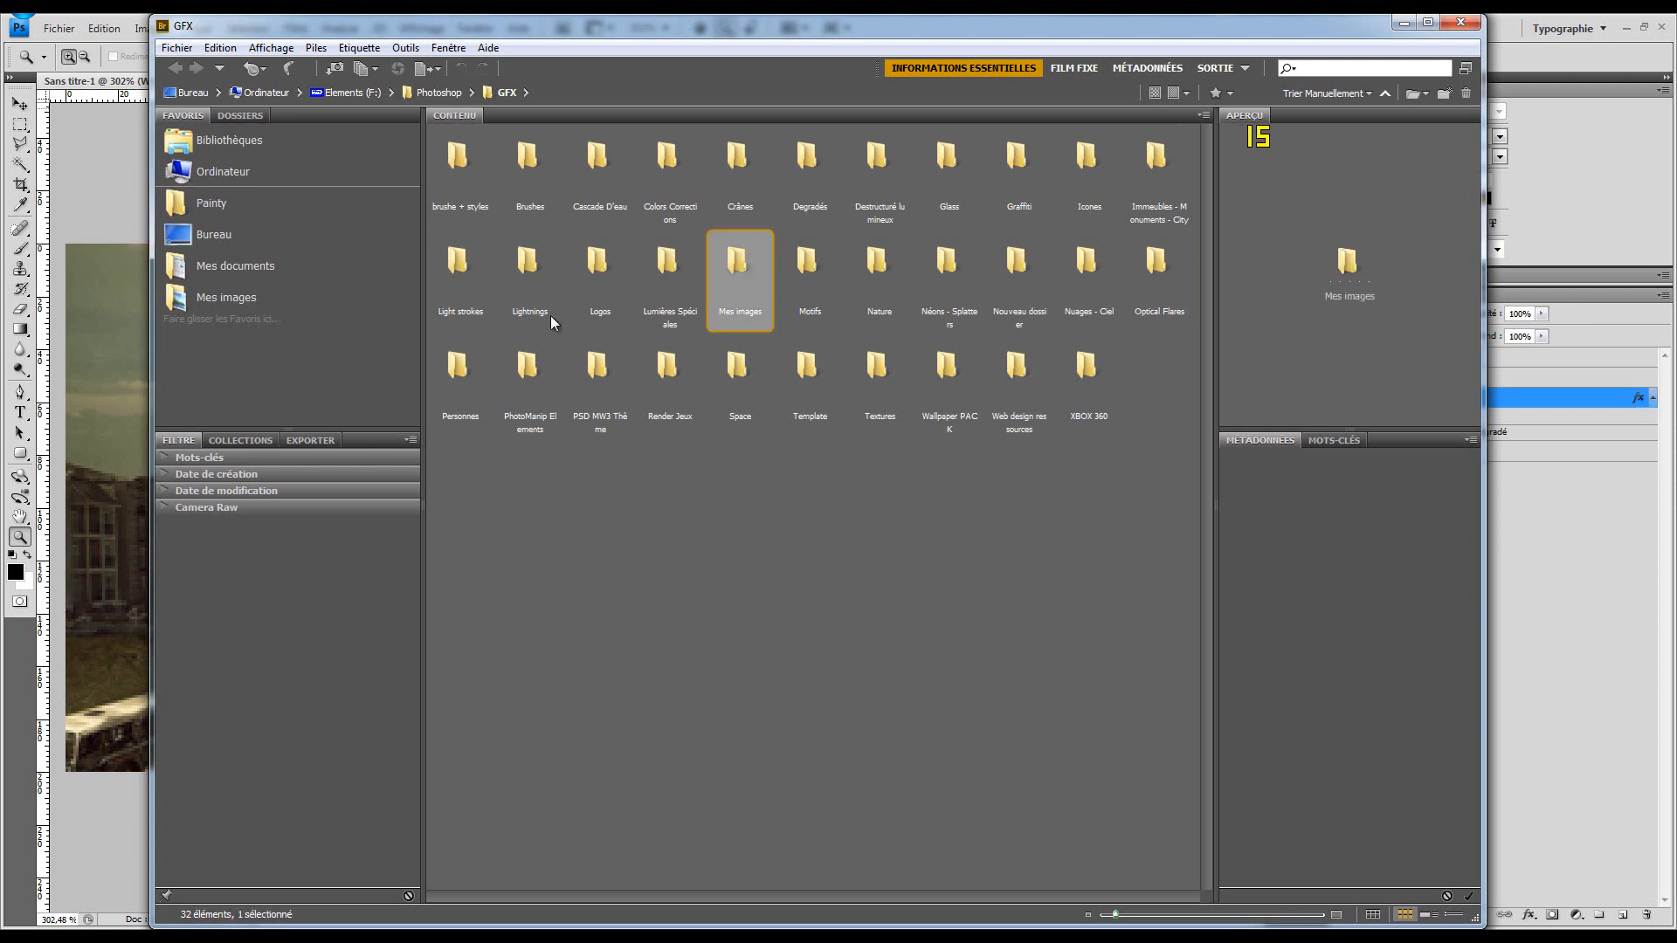
drag(1165, 482, 290, 177)
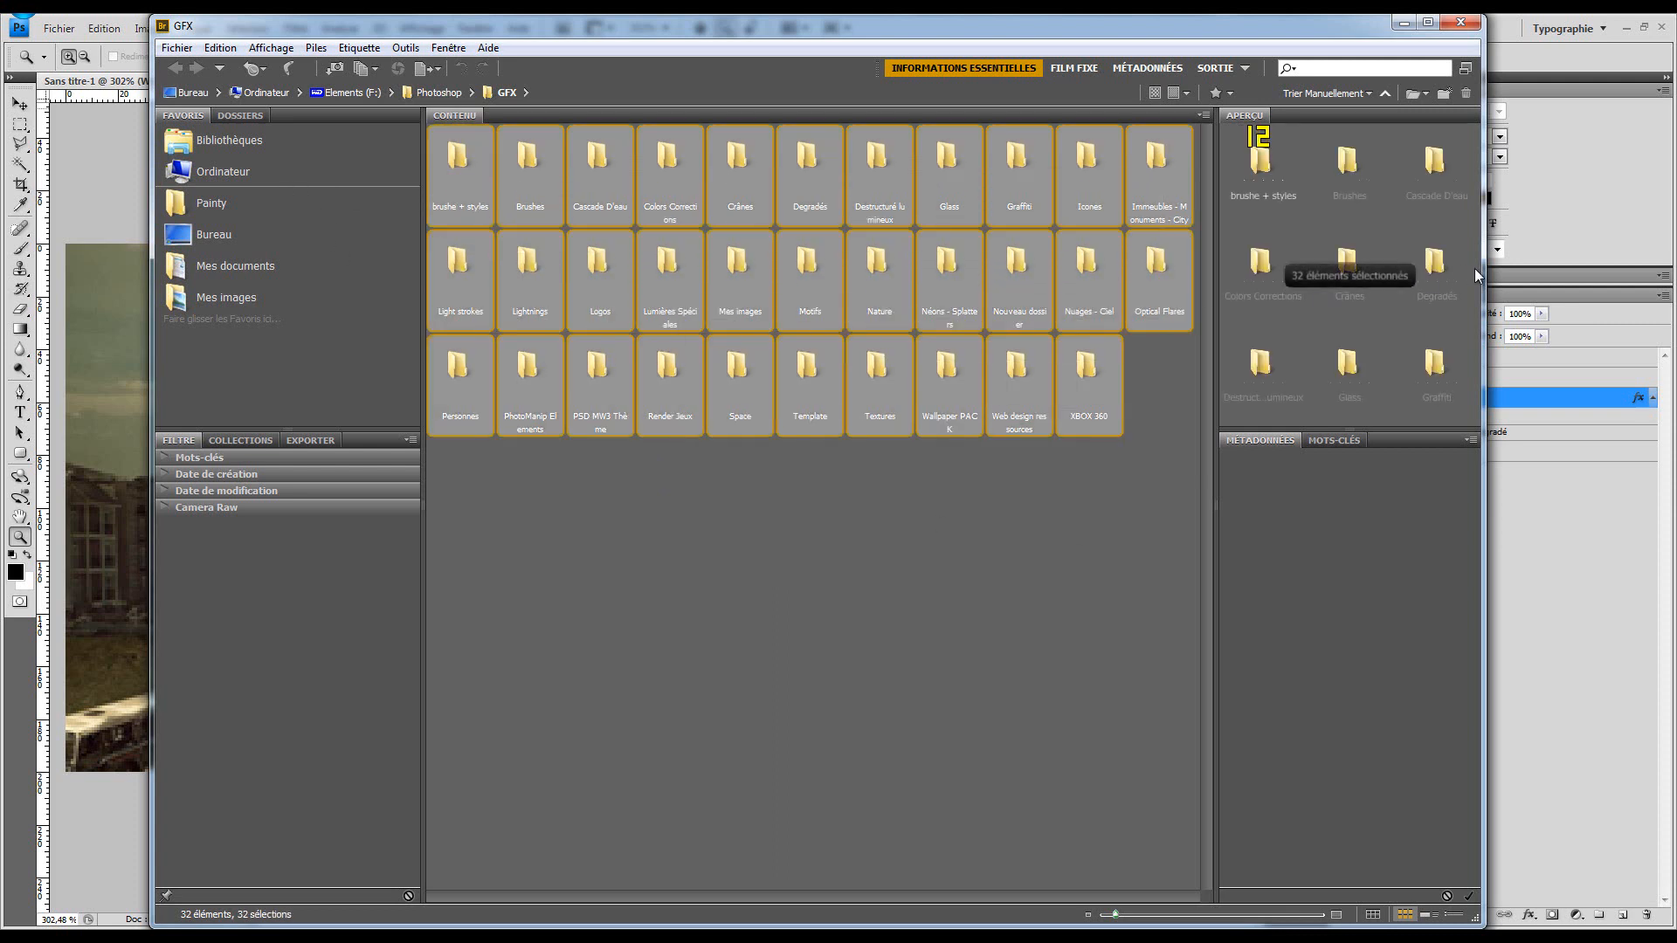
Look through the Painty-GFX folder and preview Final.psd in its Facebook banner subfolder, ending back in the parent Photoshop folder
click(879, 537)
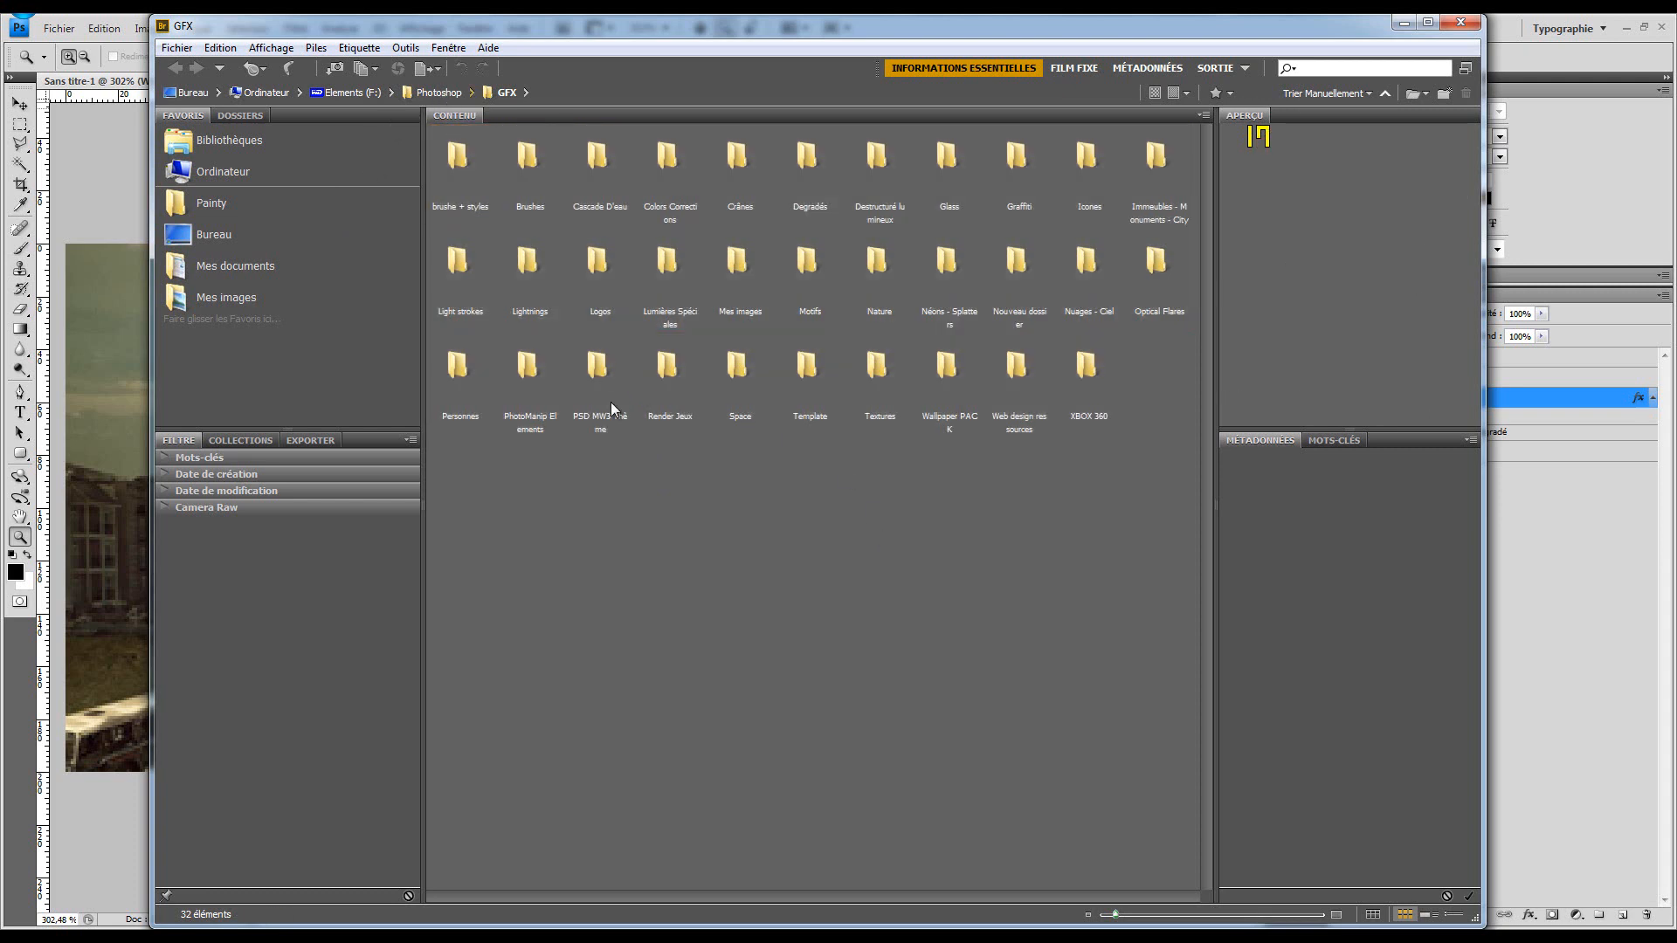
click(438, 93)
double_click(653, 176)
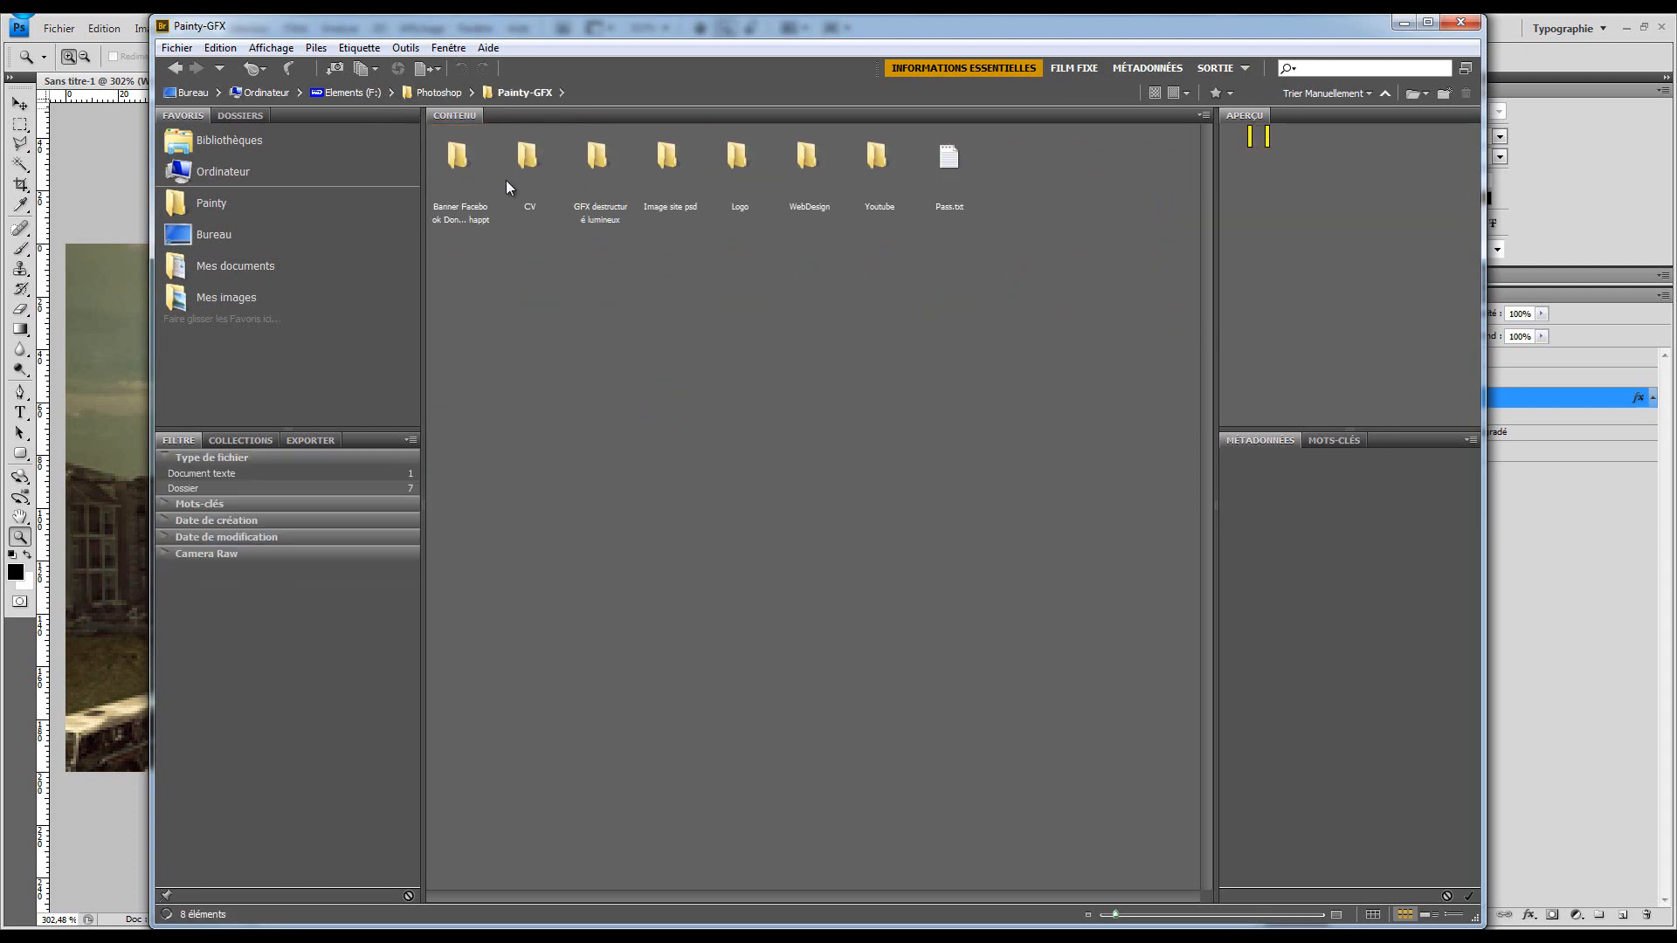
double_click(487, 186)
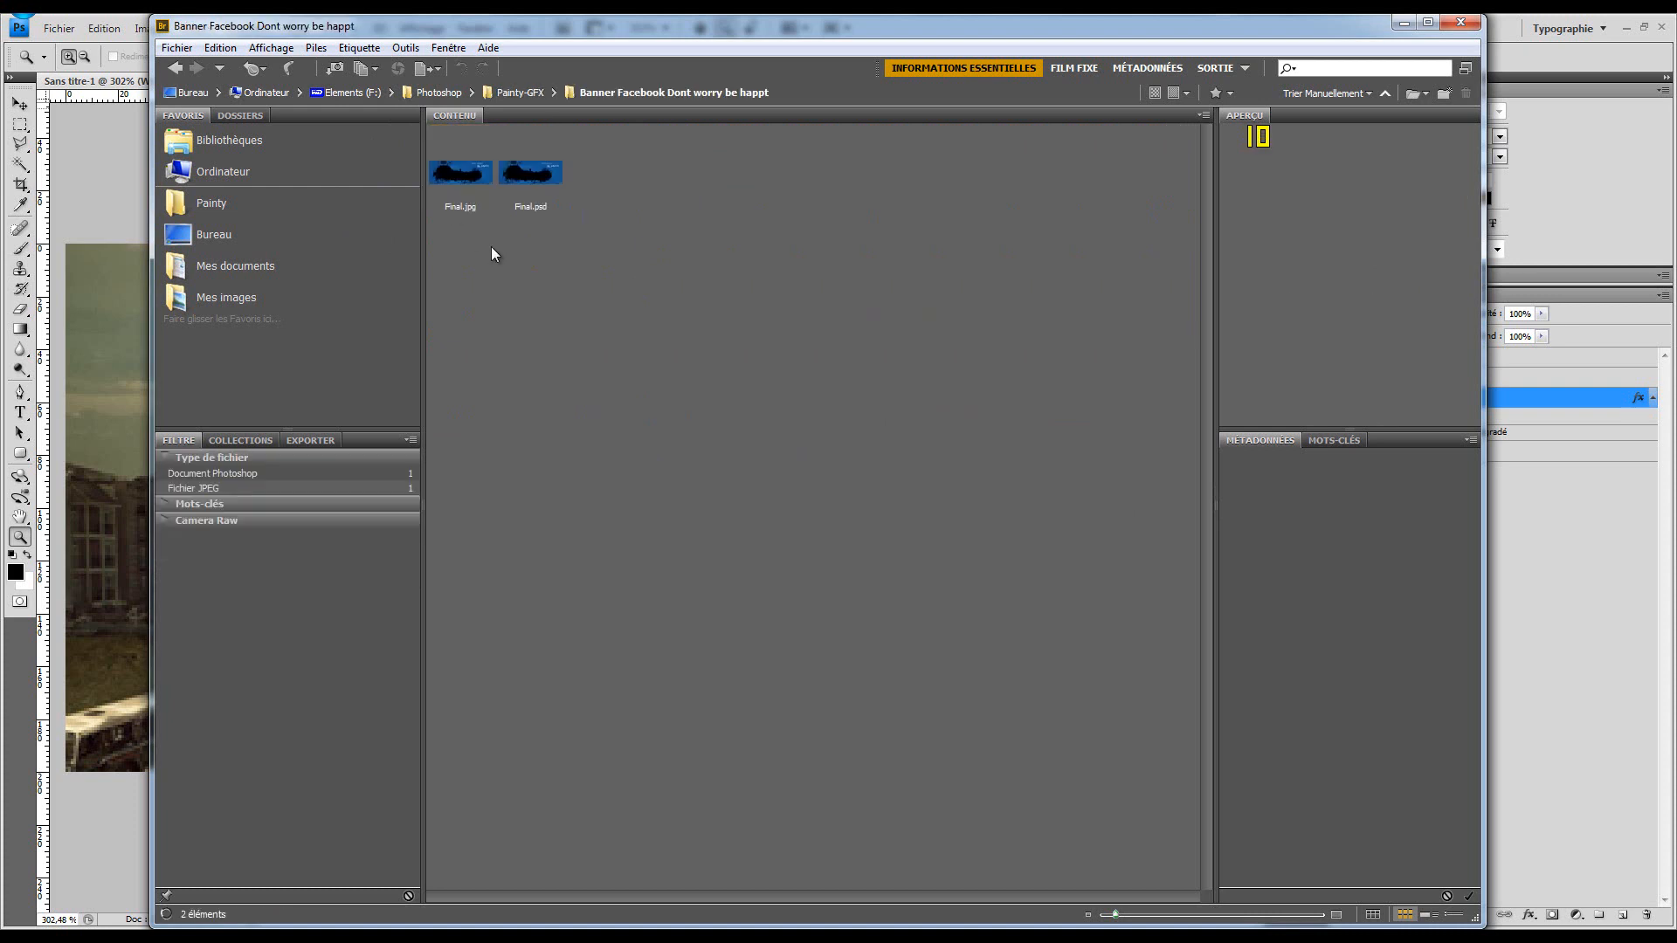
click(539, 207)
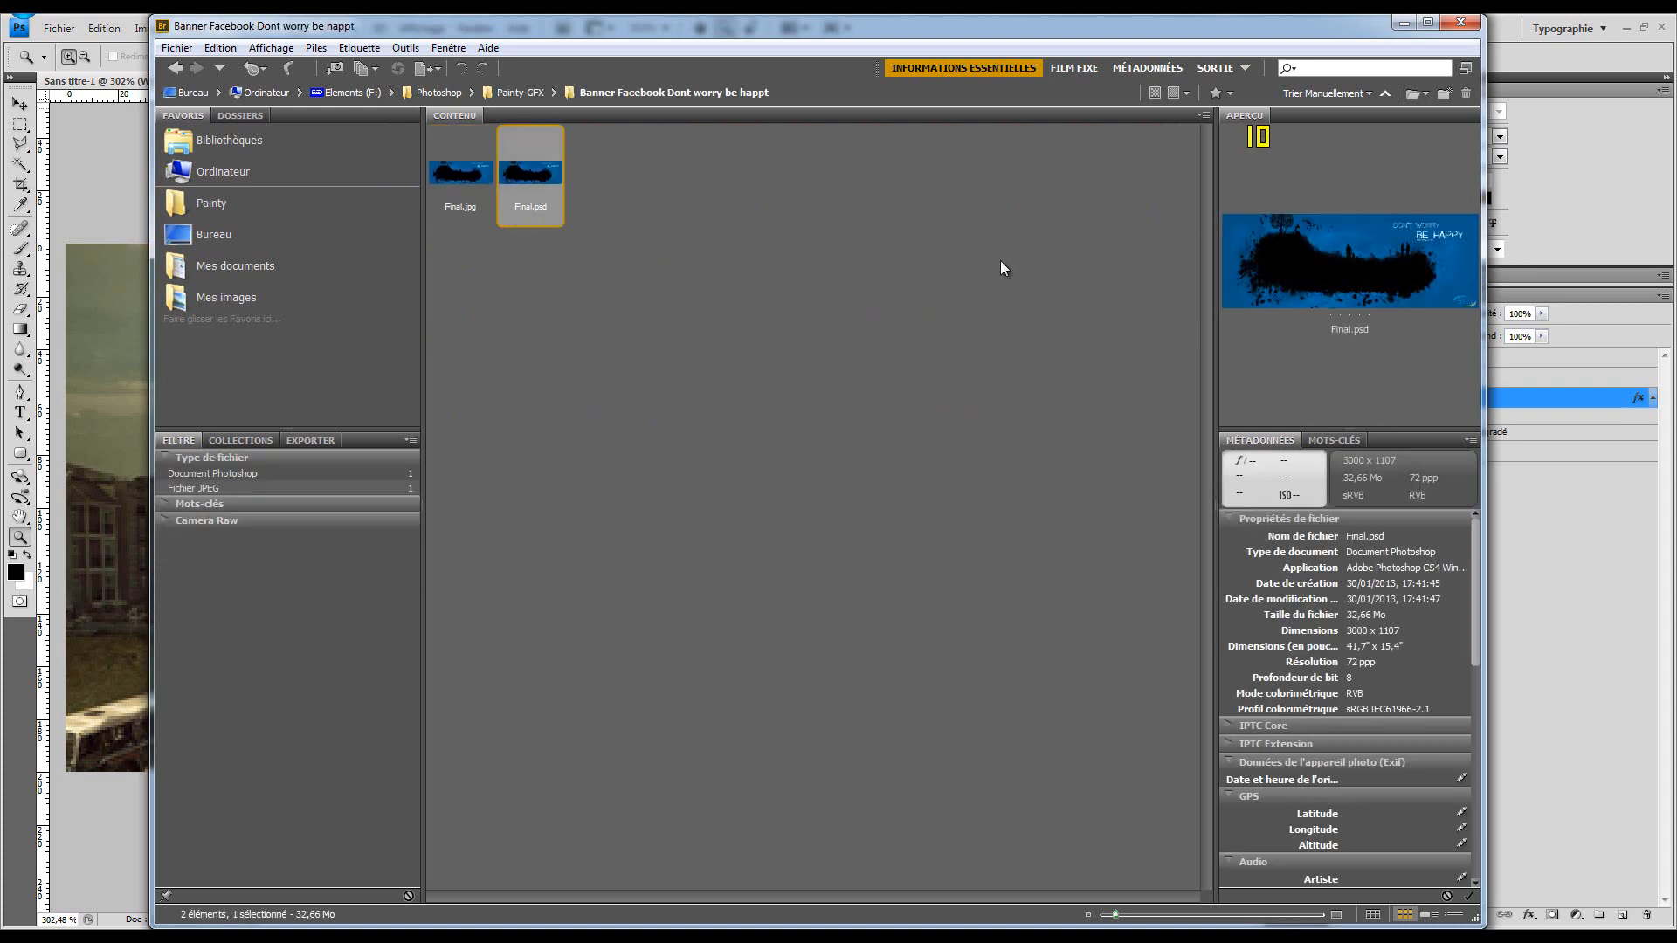
key(ctrl+Up)
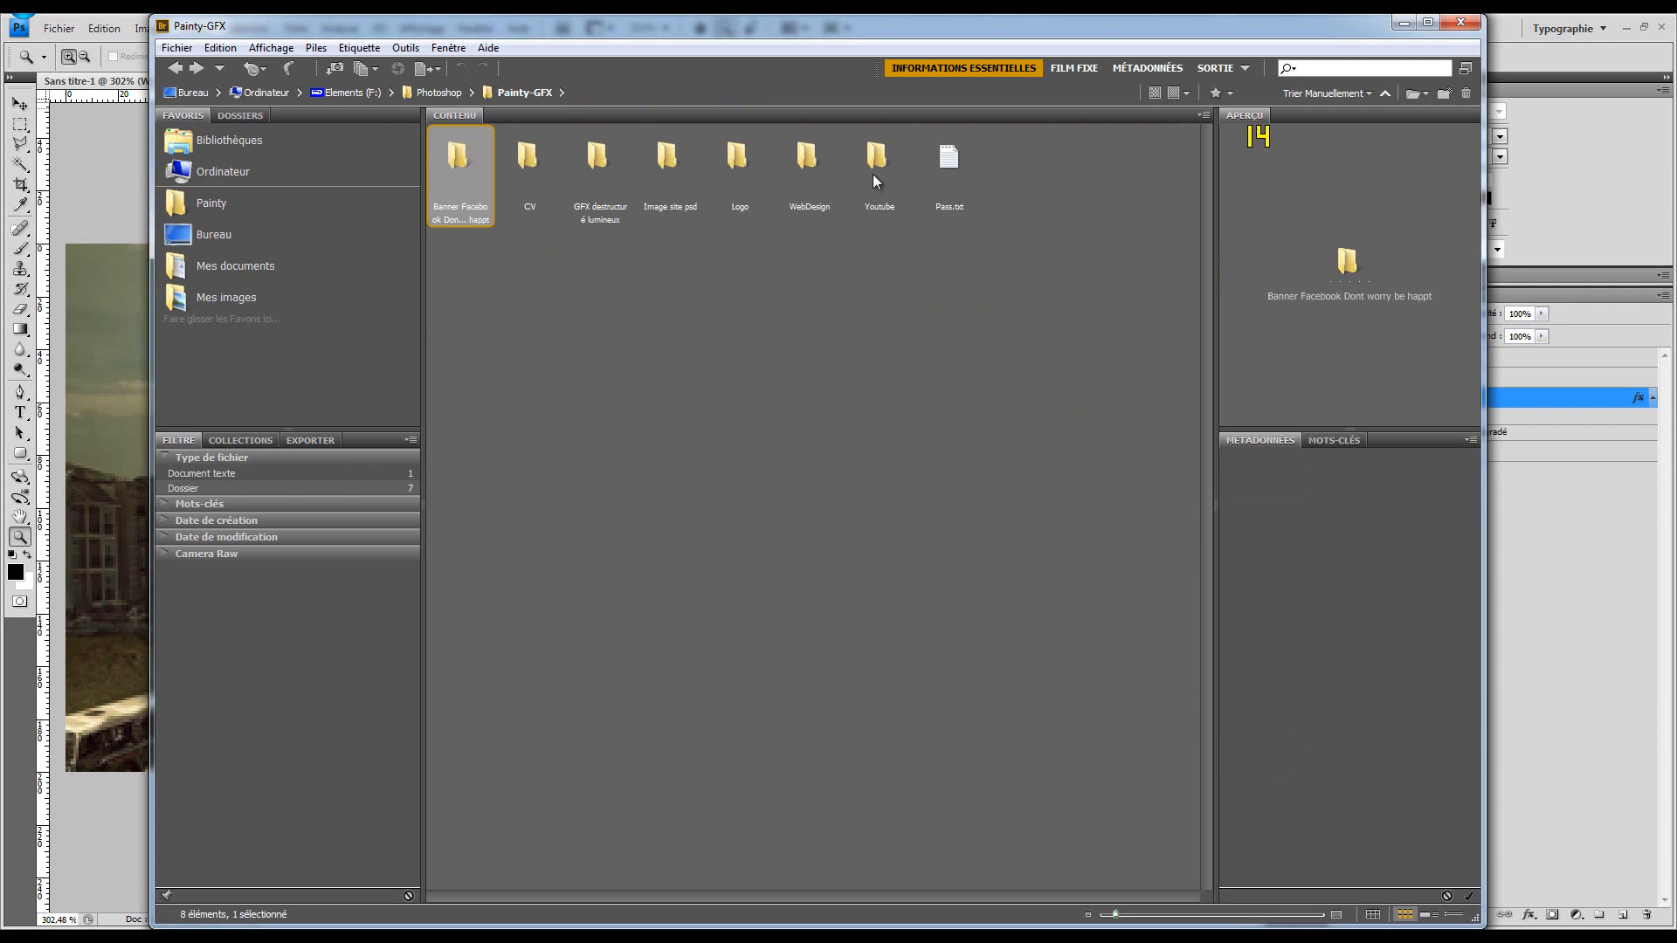
key(ctrl+Up)
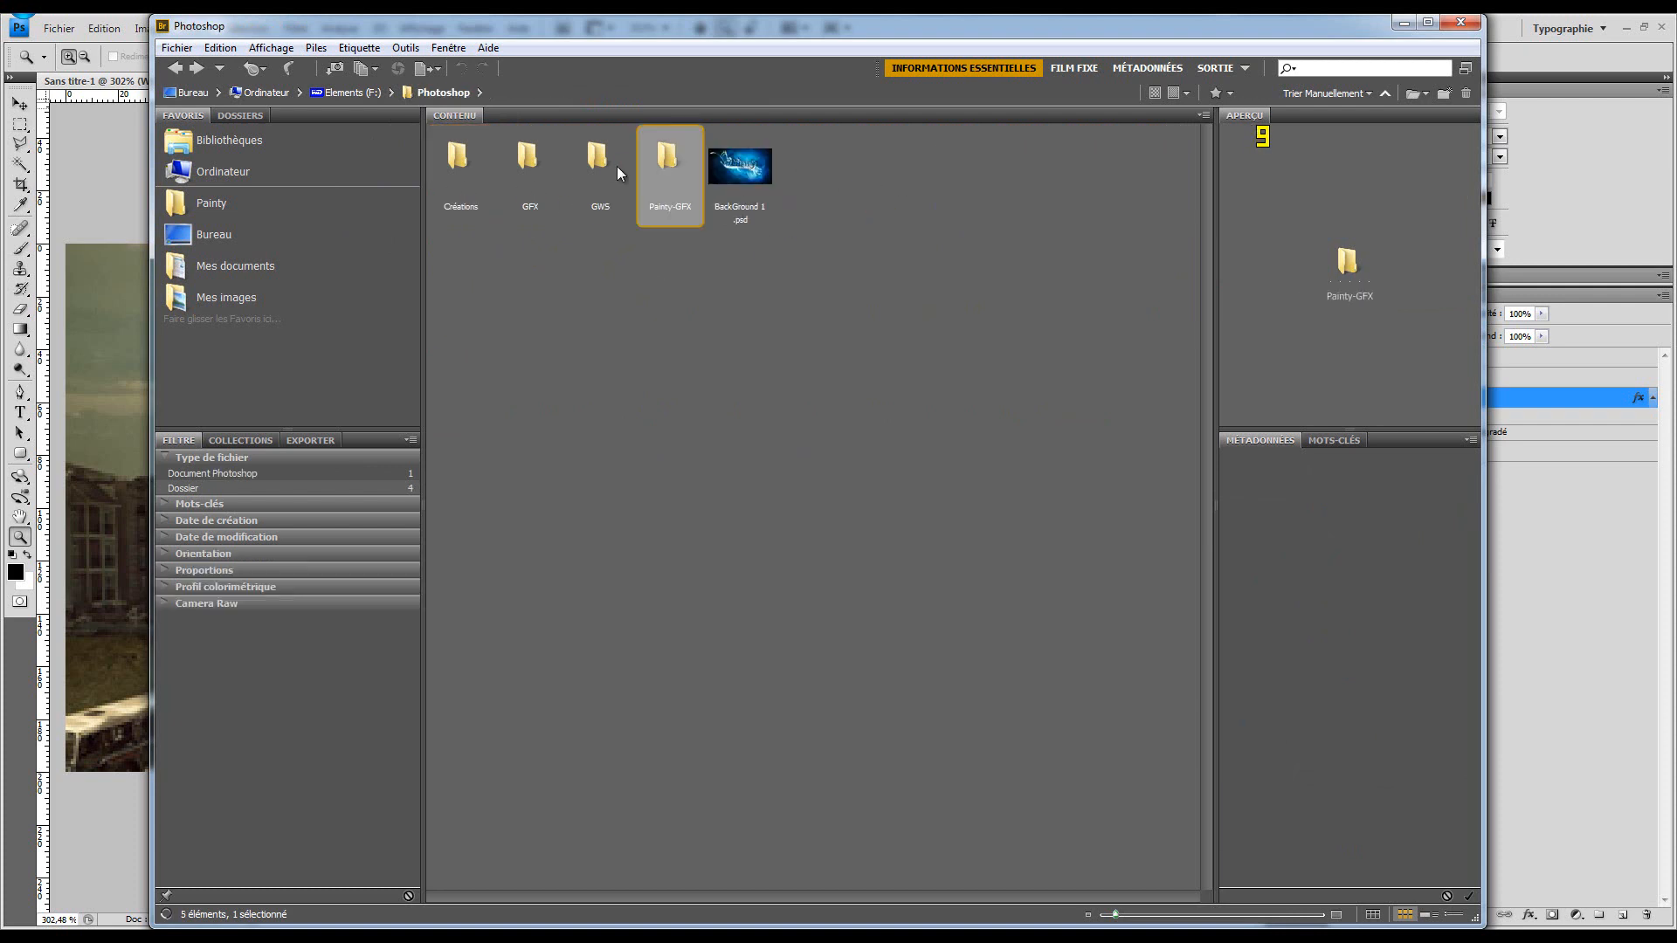
Open the Textures folder inside the GFX folder
double_click(522, 181)
click(946, 371)
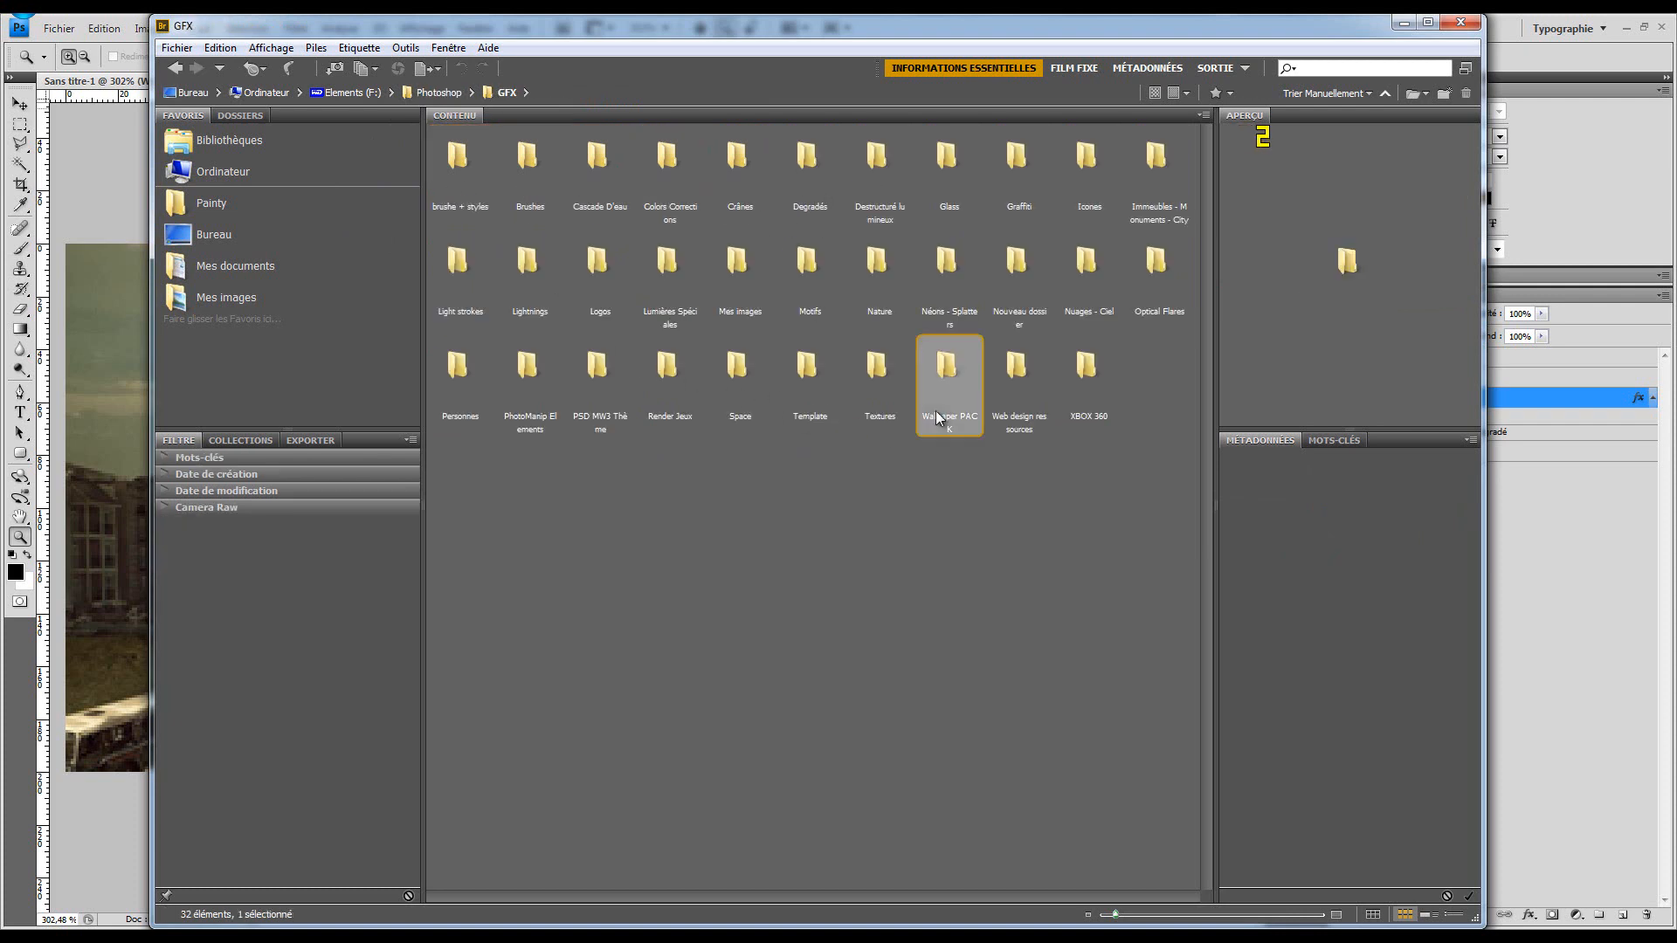
double_click(883, 410)
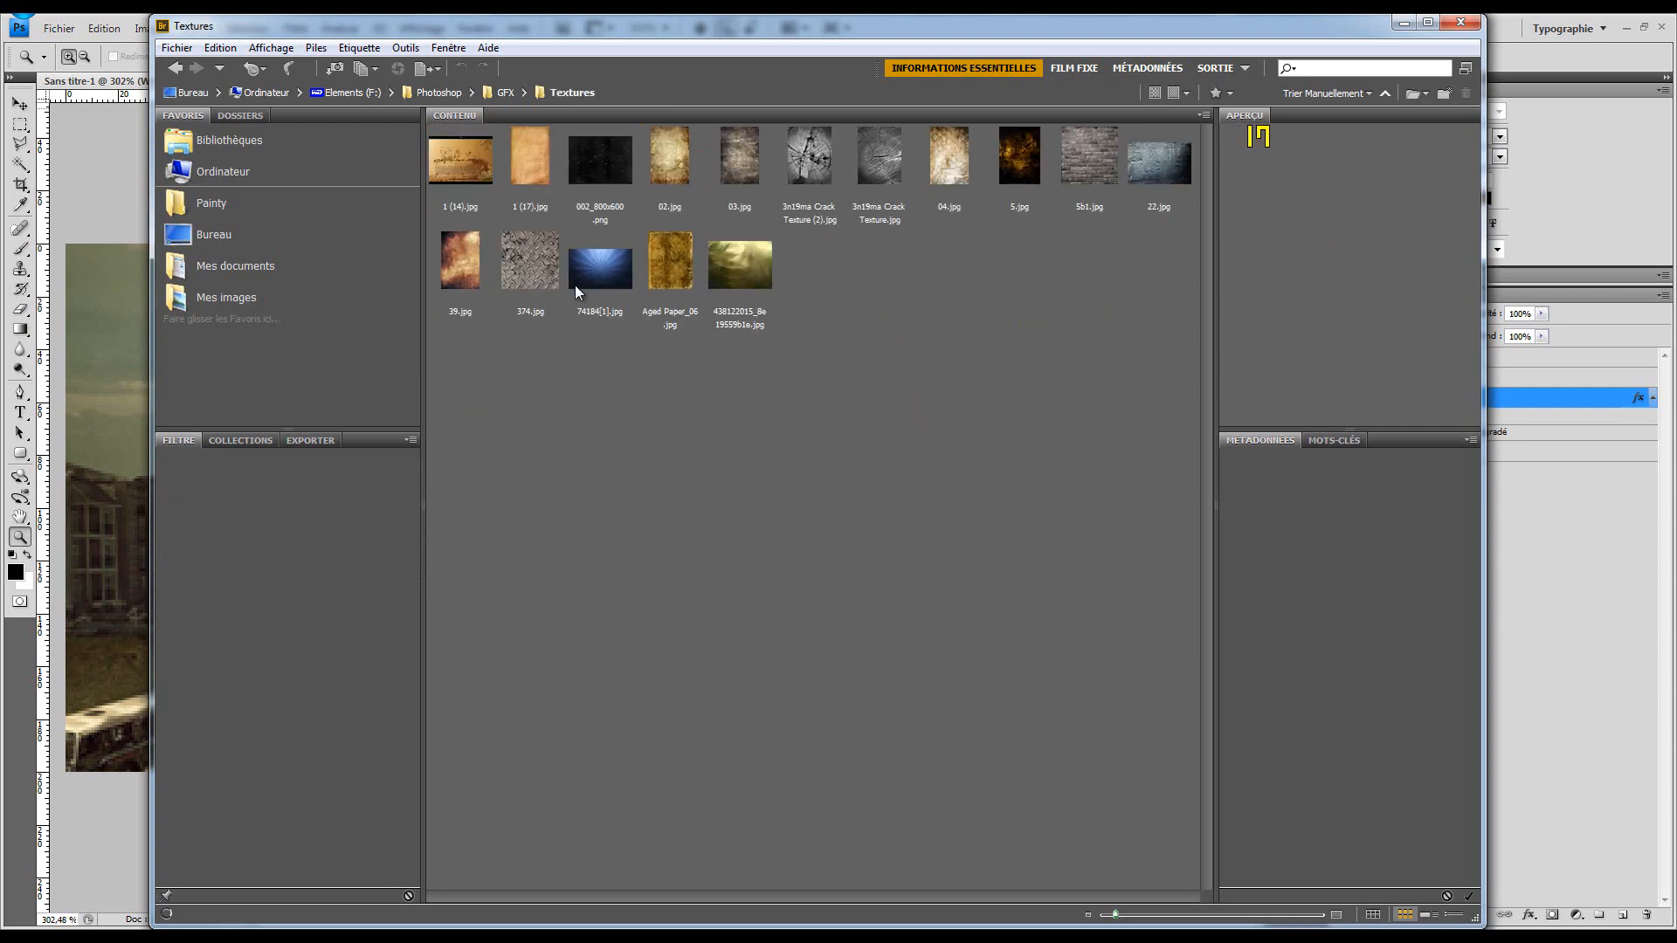
Preview several paper, cracked-wall and pattern textures in the folder, ending on TEXTURE (18).jpg
click(697, 281)
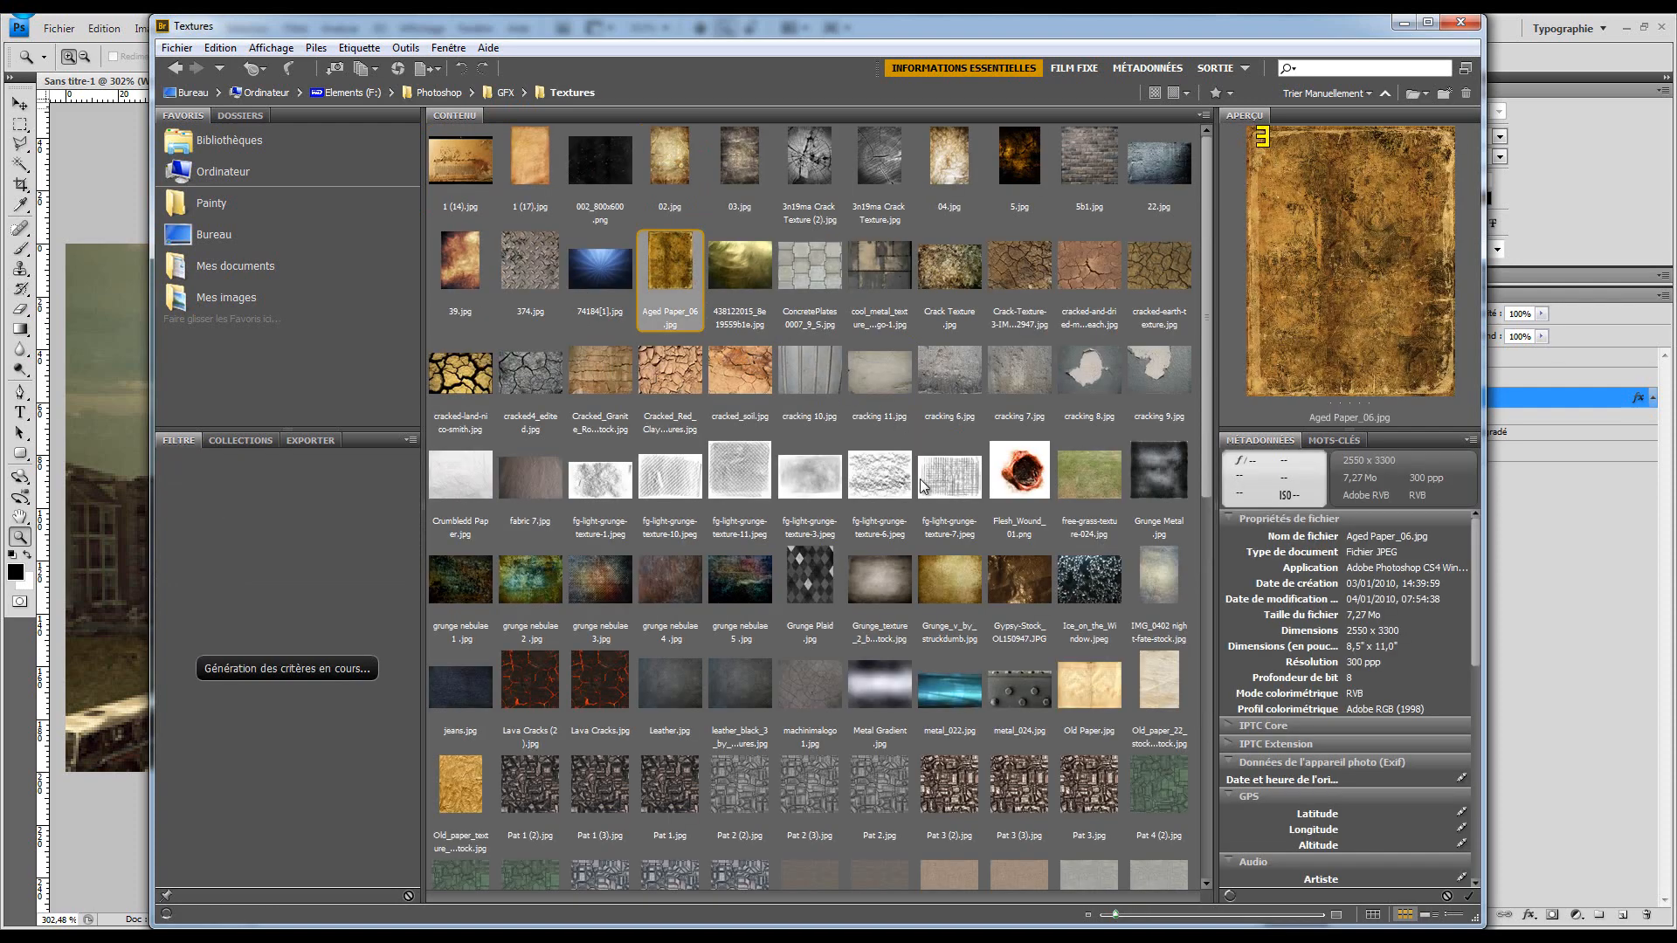
click(808, 275)
click(950, 384)
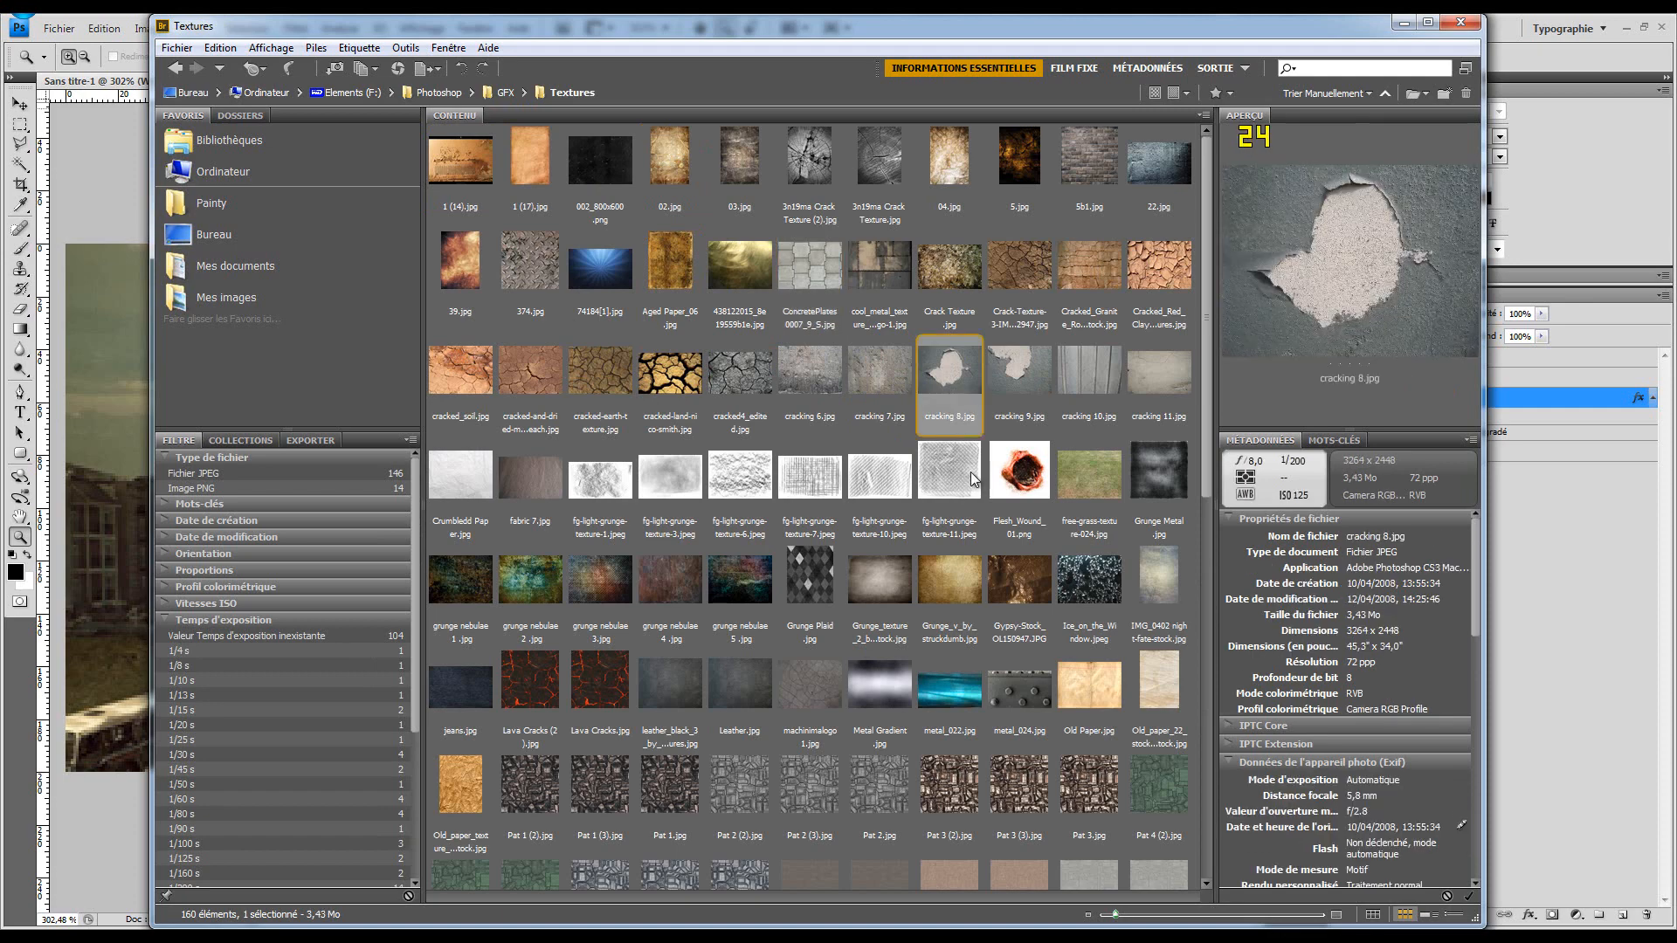
click(948, 515)
click(949, 572)
click(1044, 613)
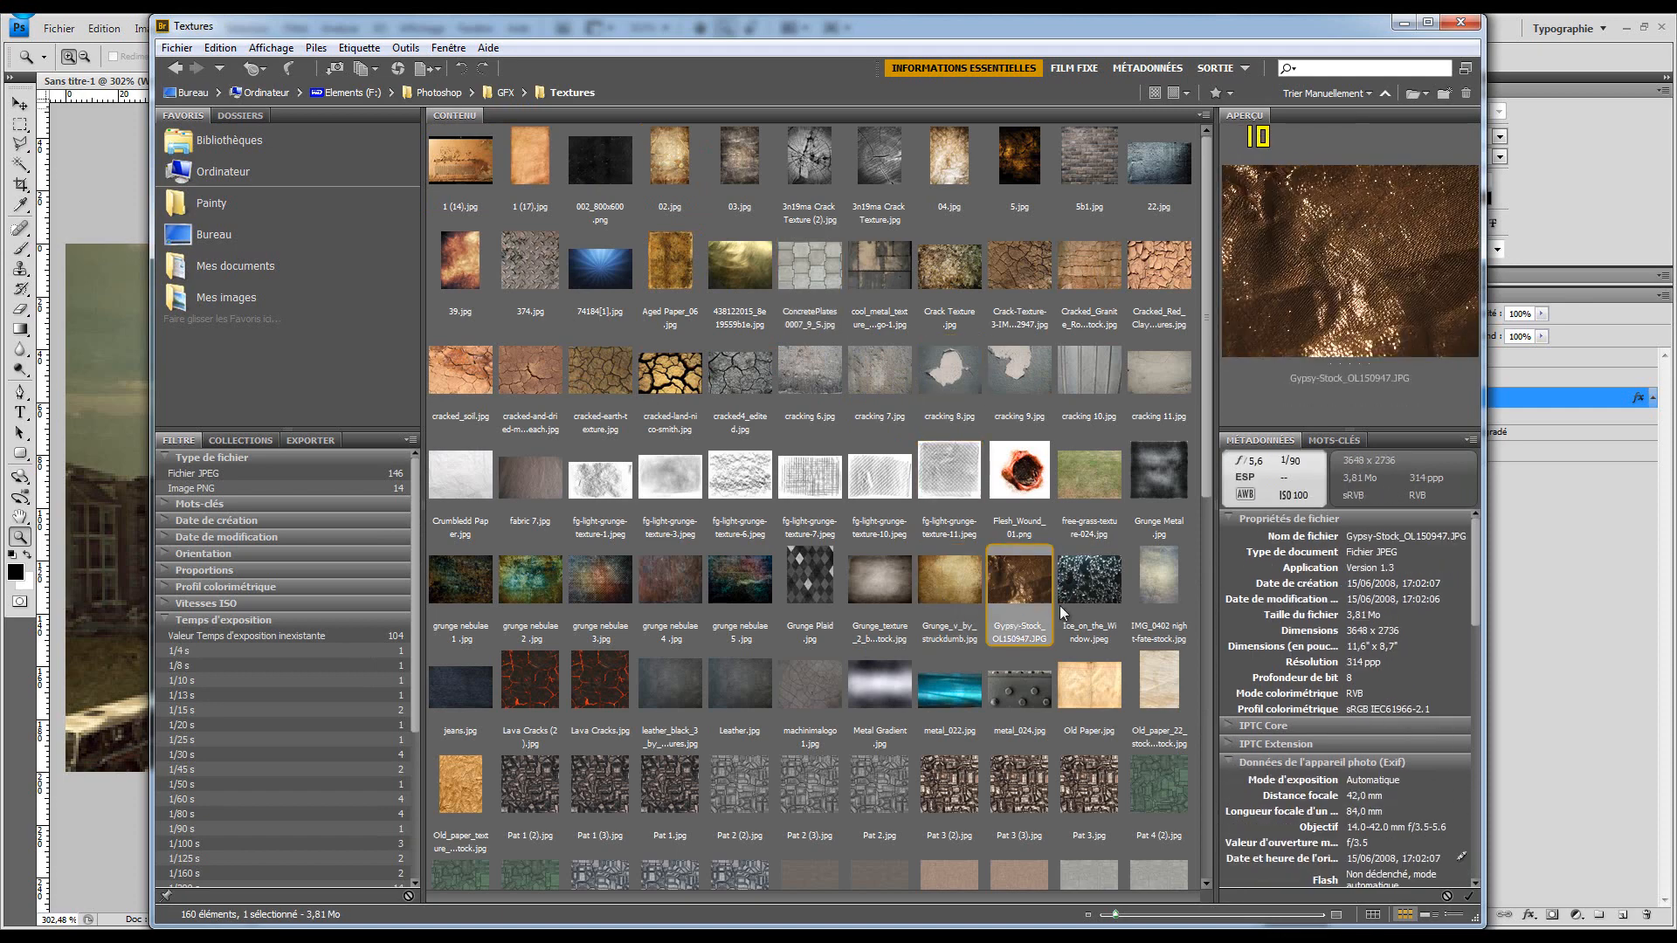
click(1062, 604)
click(1086, 327)
scroll(1041, 418, down, 3)
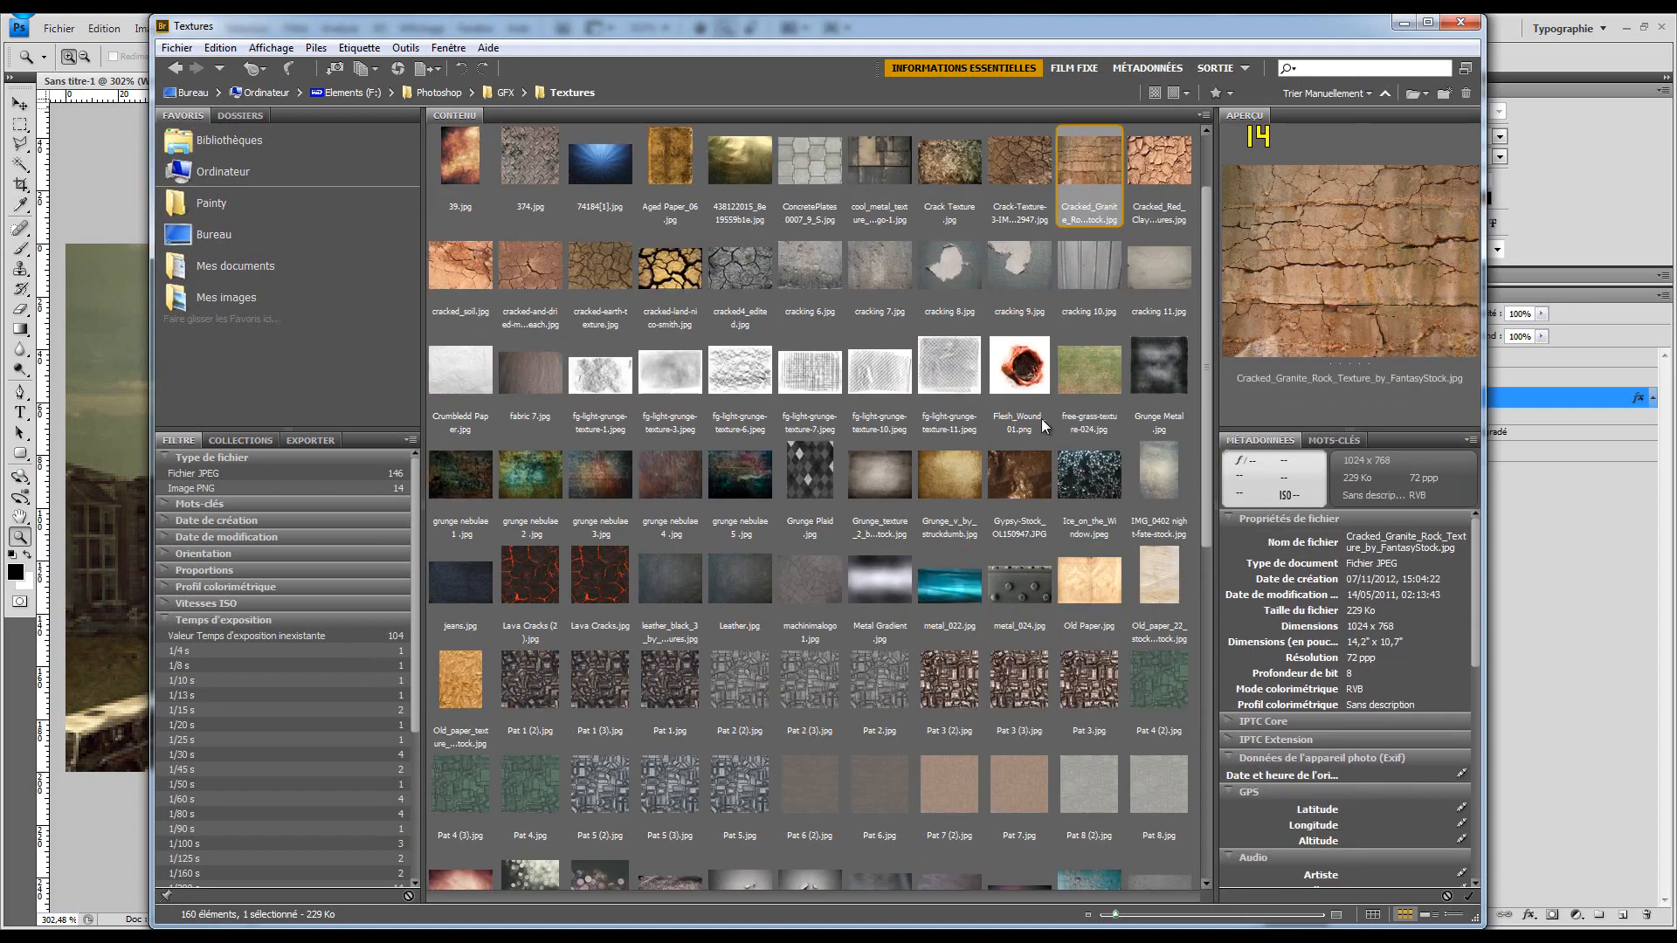
click(1000, 553)
scroll(1013, 611, down, 4)
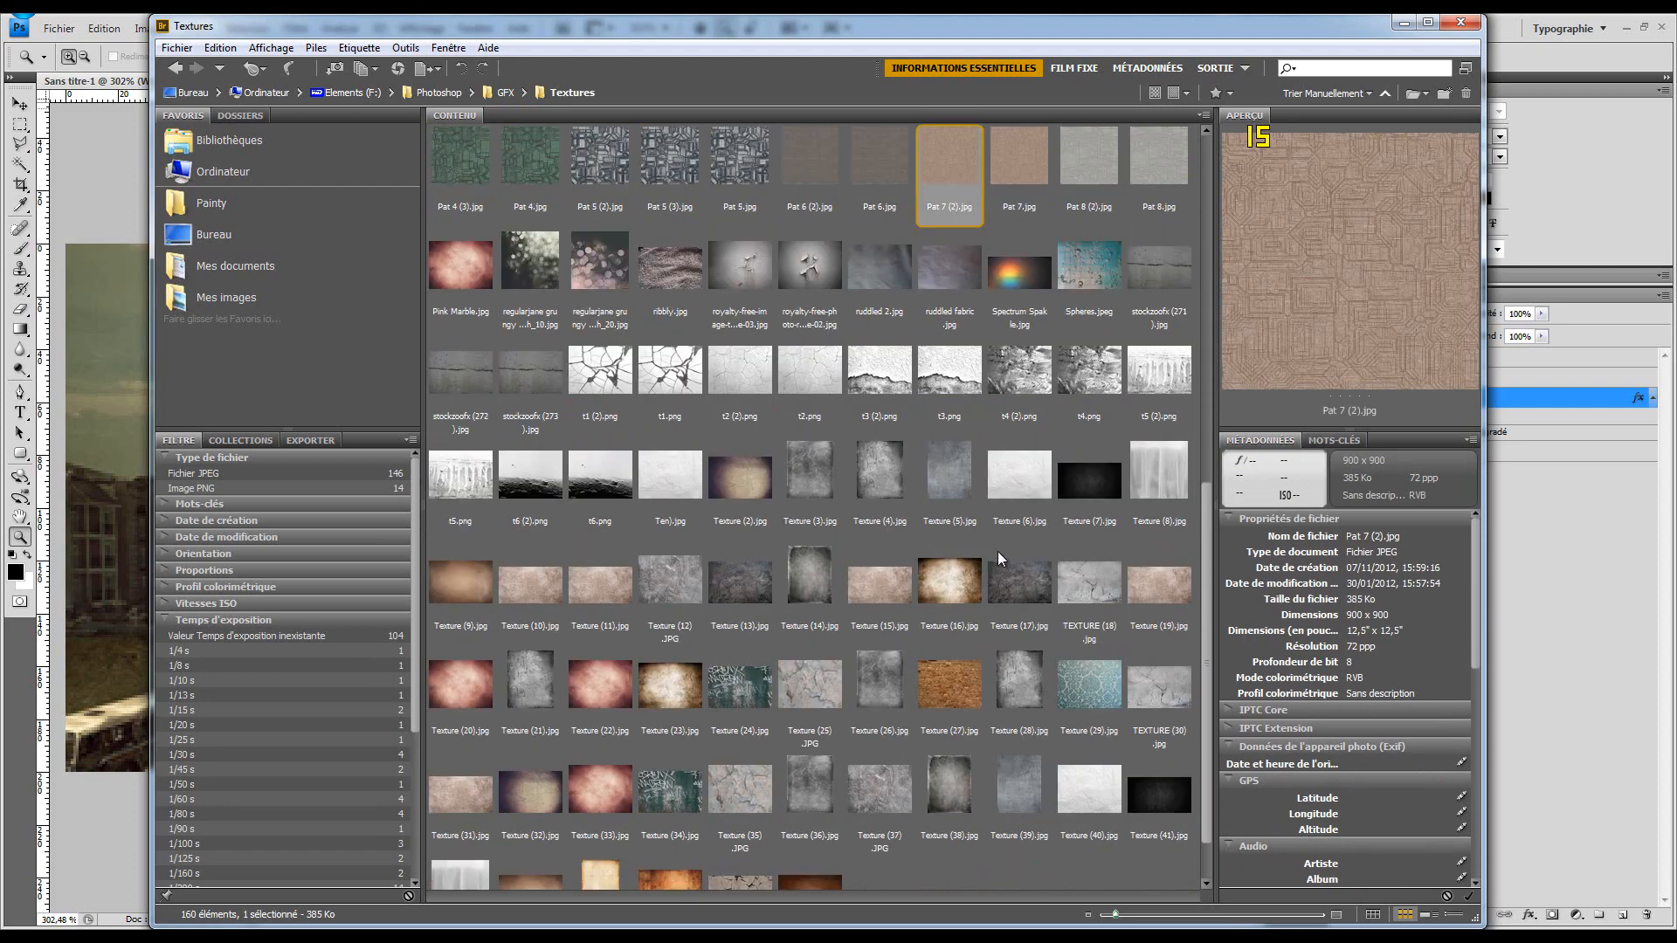
click(1031, 580)
click(1060, 585)
click(1024, 592)
click(1072, 598)
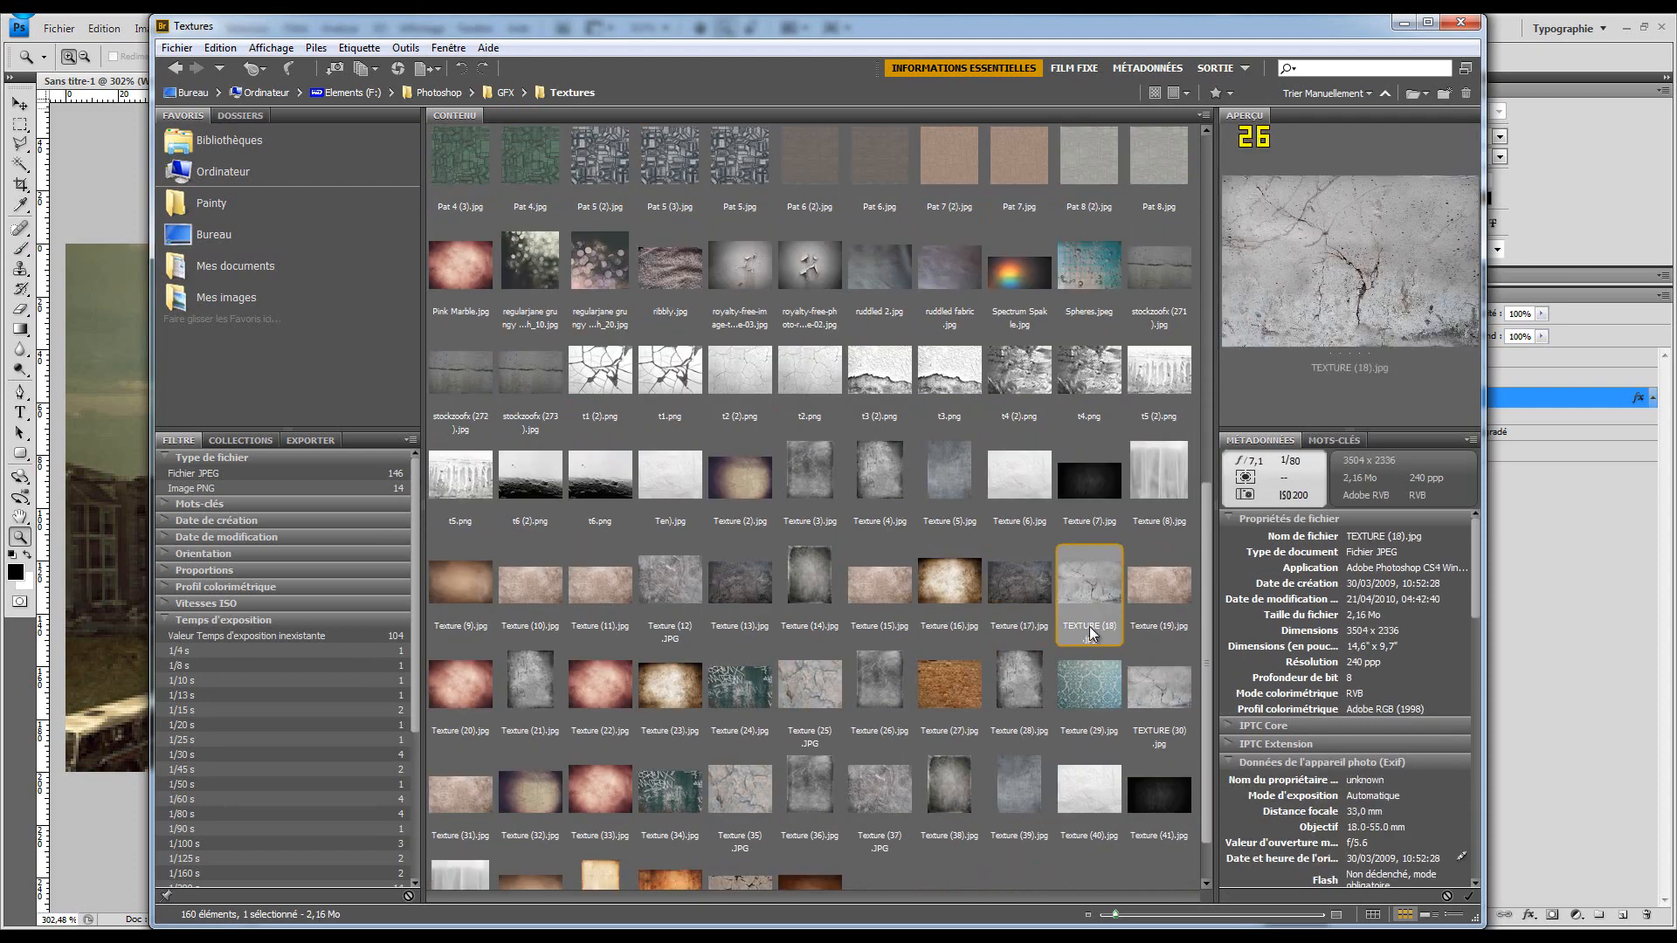
Open TEXTURE (18).jpg in Photoshop and place a copy of it as a new layer in the Sans titre-1 signature document
drag(1087, 602, 122, 472)
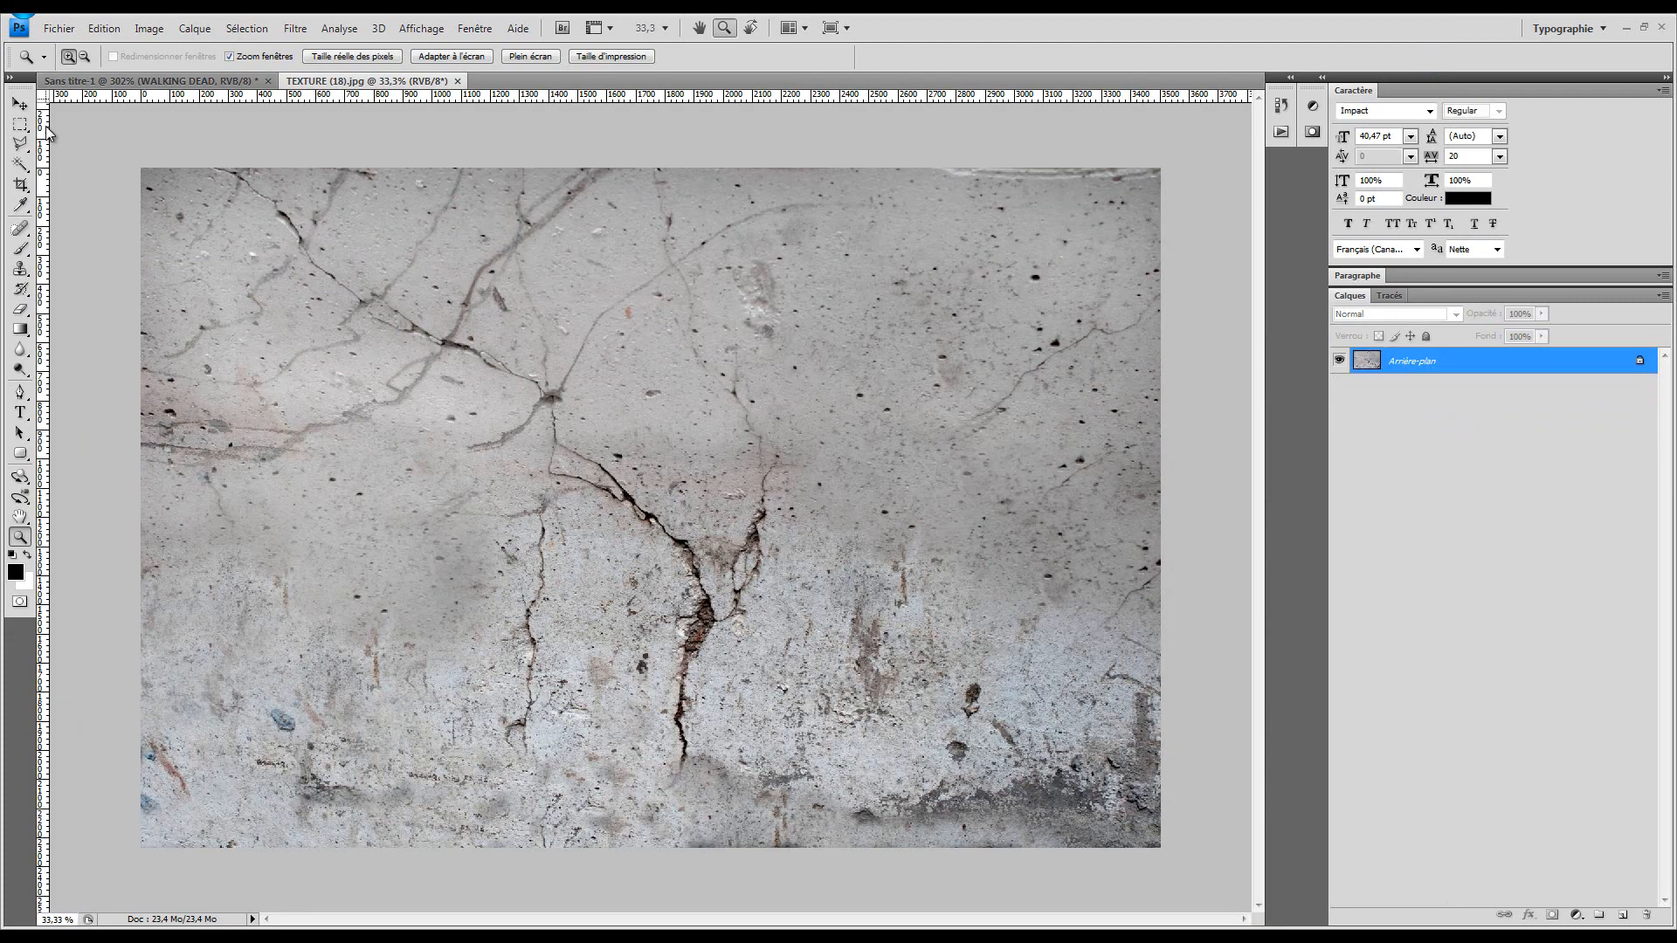
click(20, 125)
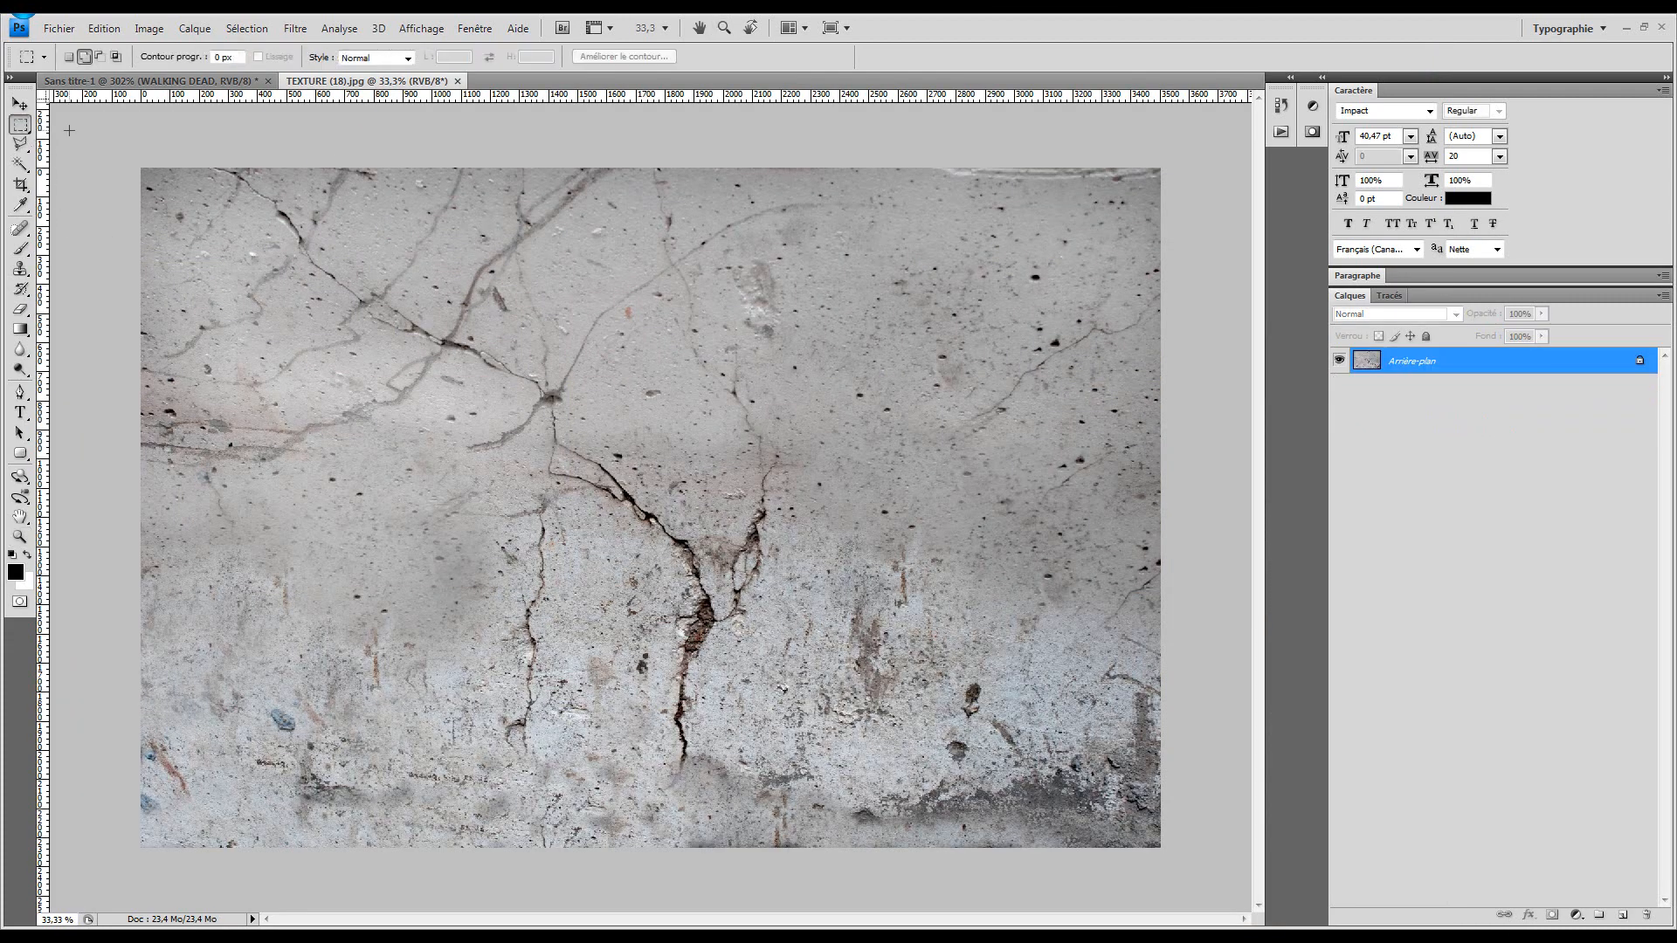
click(208, 80)
key(ctrl+v)
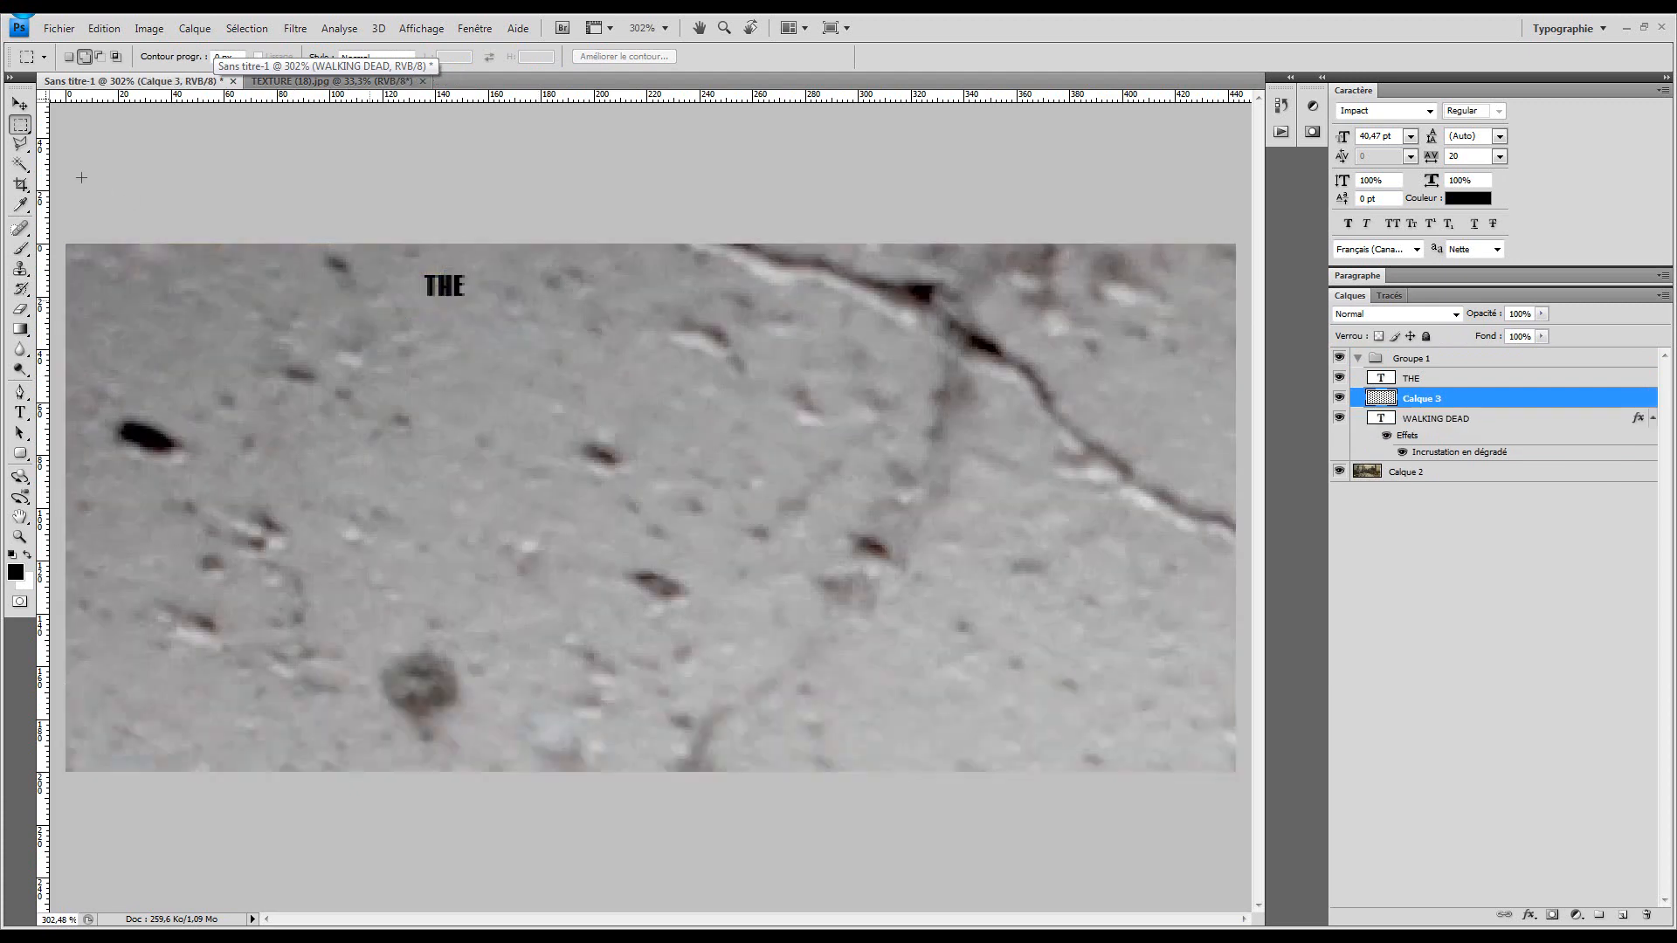
Scale the pasted texture layer down slightly from its upper-left corner and apply the transformation
key(ctrl+t)
drag(68, 243, 190, 254)
key(Return)
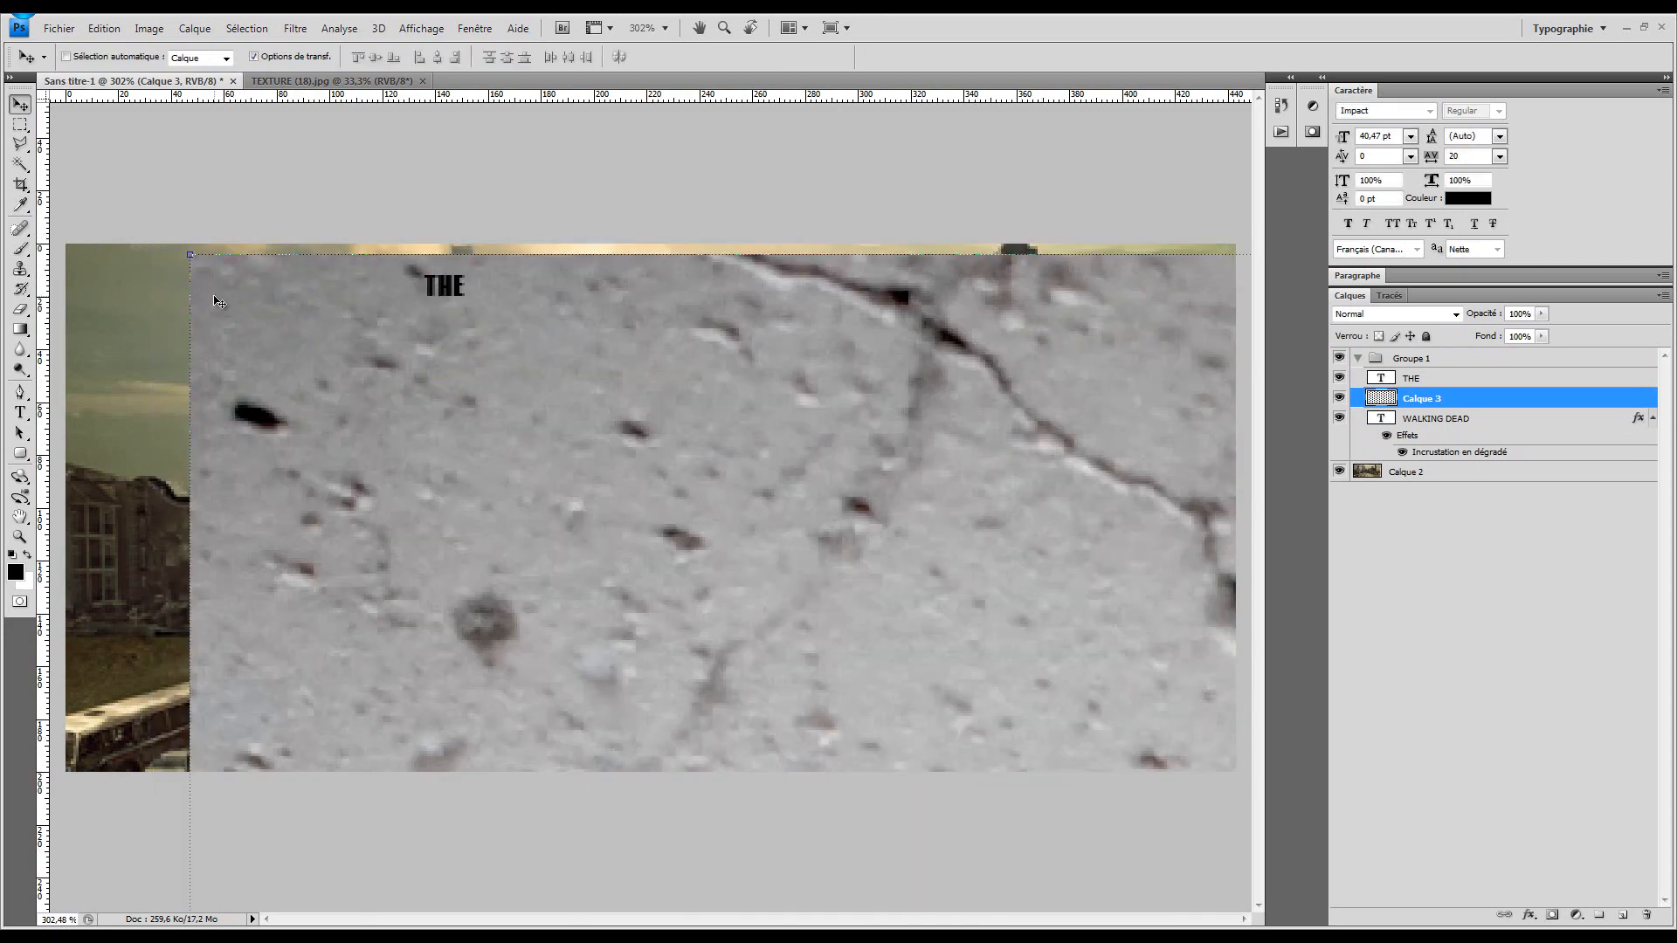
Scale the texture layer to about 40.9% and position it over the canvas, undoing the last resize attempt
key(z)
click(316, 64)
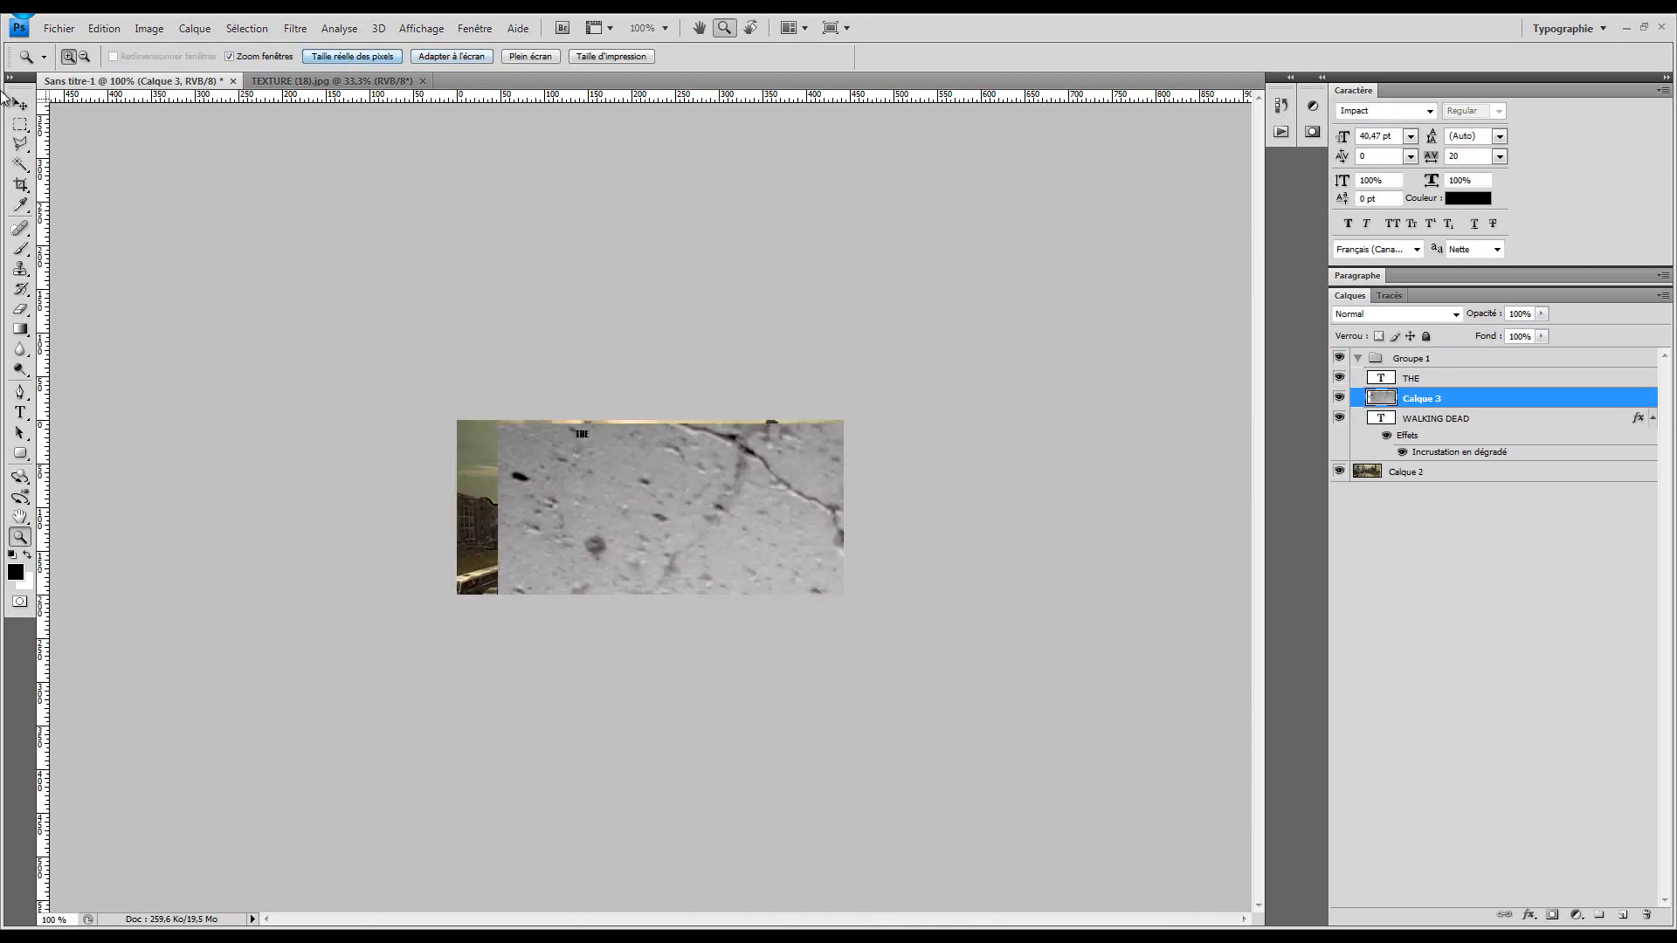
click(20, 103)
key(ctrl+t)
drag(499, 427, 1023, 753)
drag(687, 585, 217, 281)
drag(137, 213, 394, 406)
key(ctrl+z)
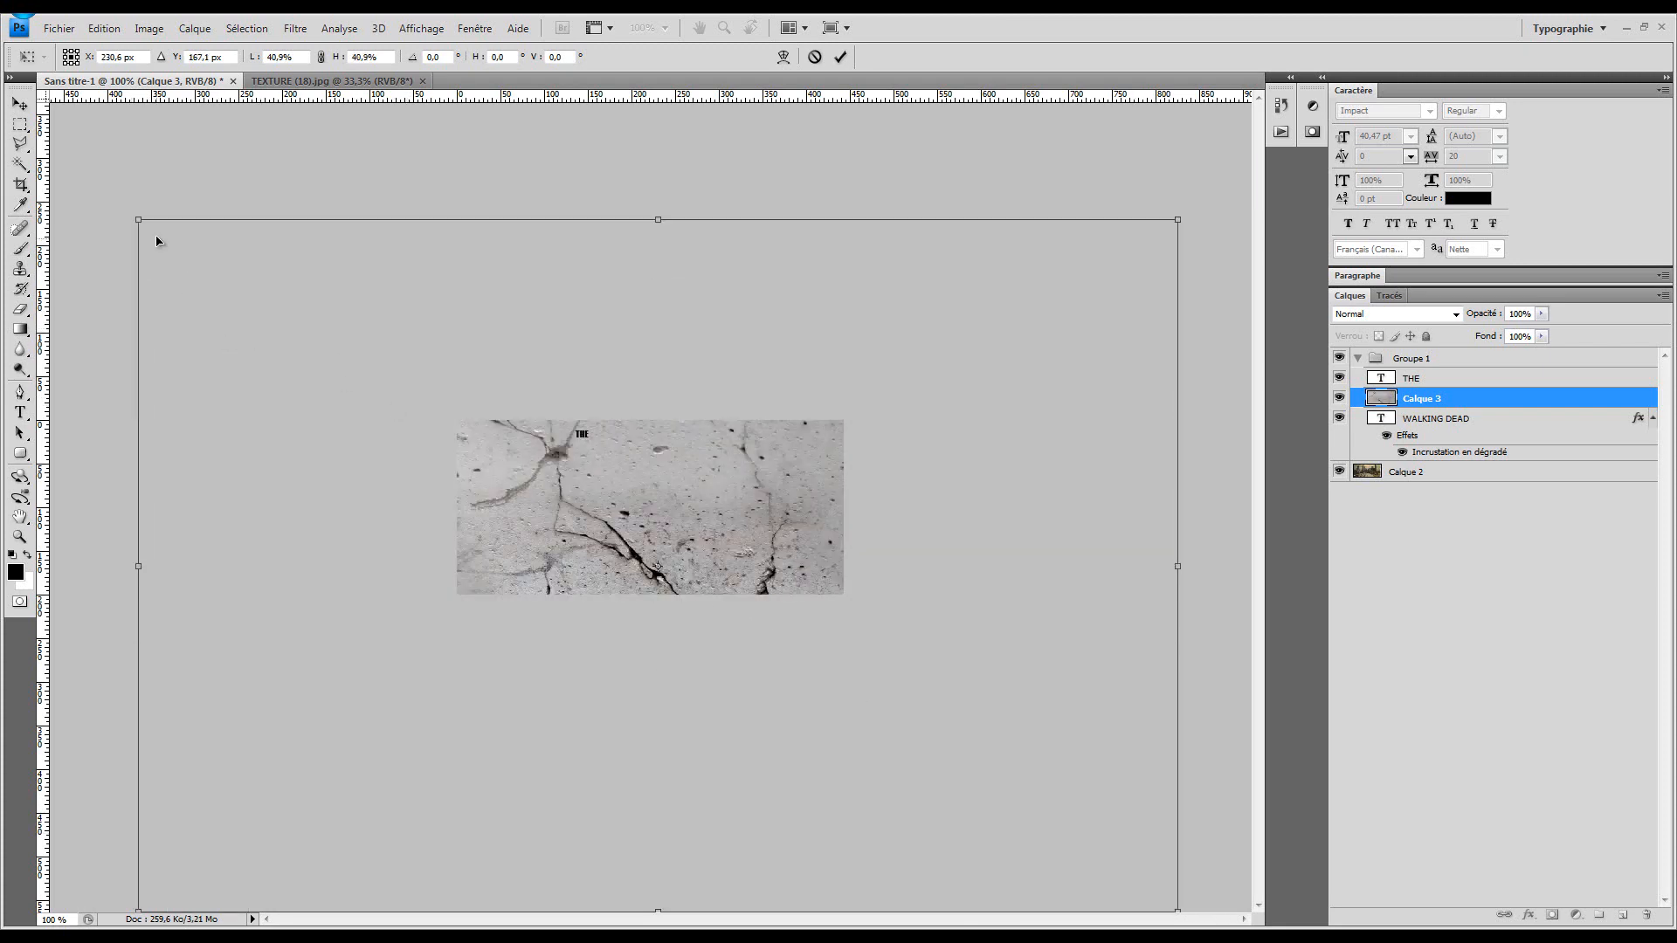
Scale the texture to about 15.3% so it spans the canvas width, align its lower edge with the canvas and apply
drag(138, 217, 838, 684)
drag(929, 768, 556, 458)
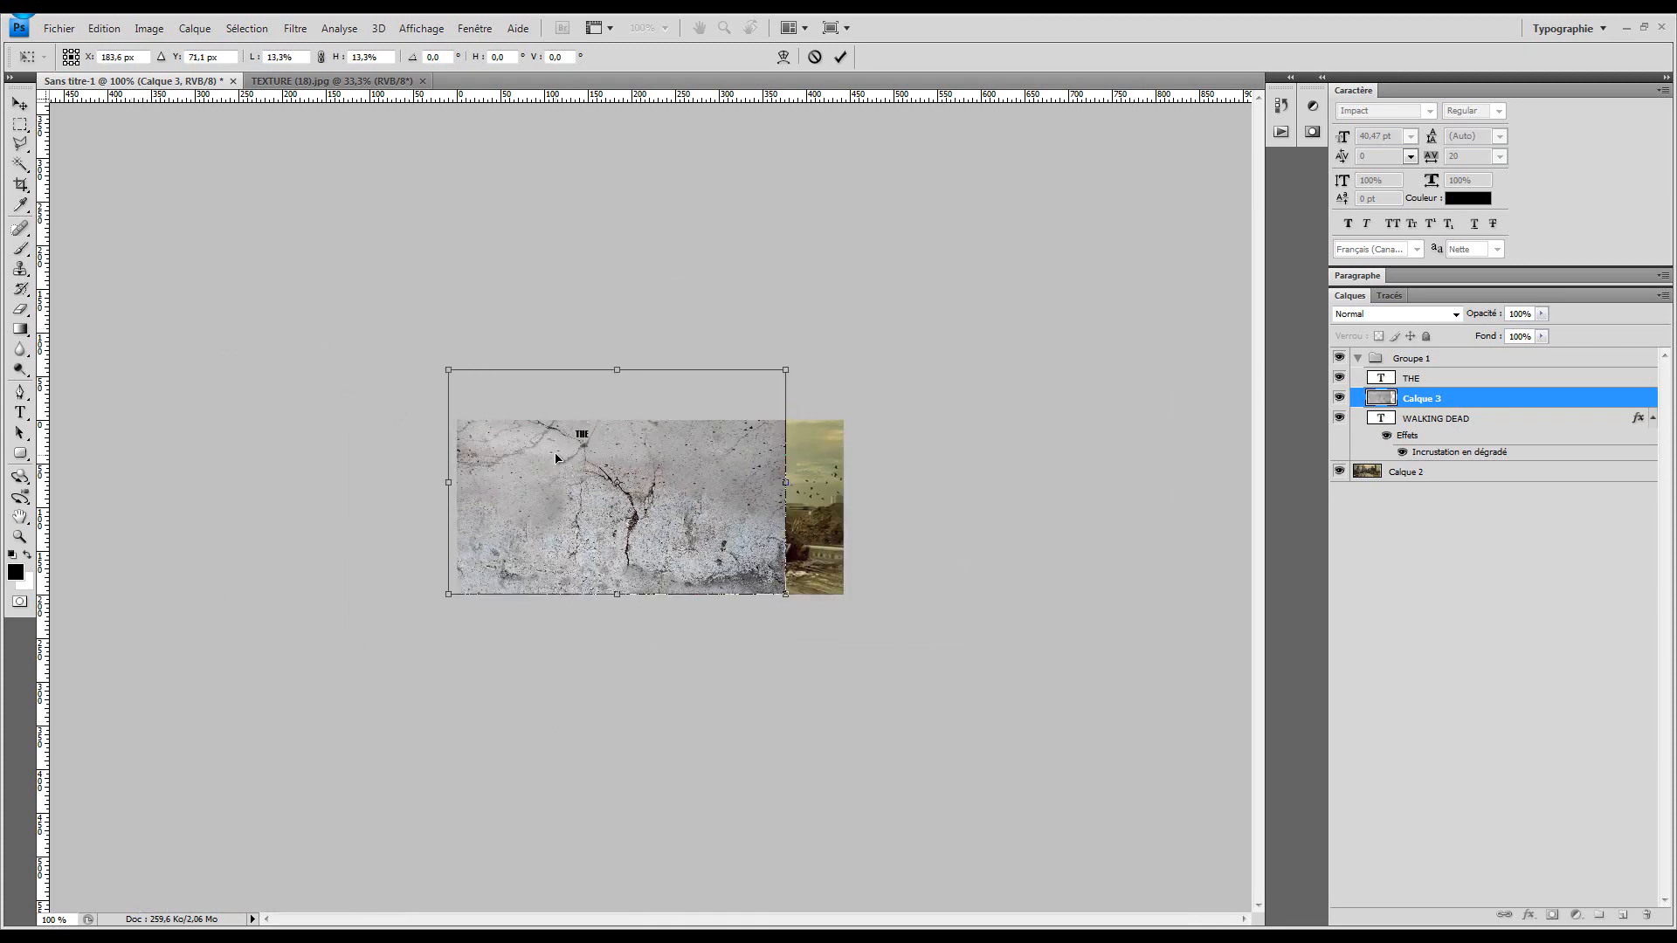
drag(749, 409, 842, 341)
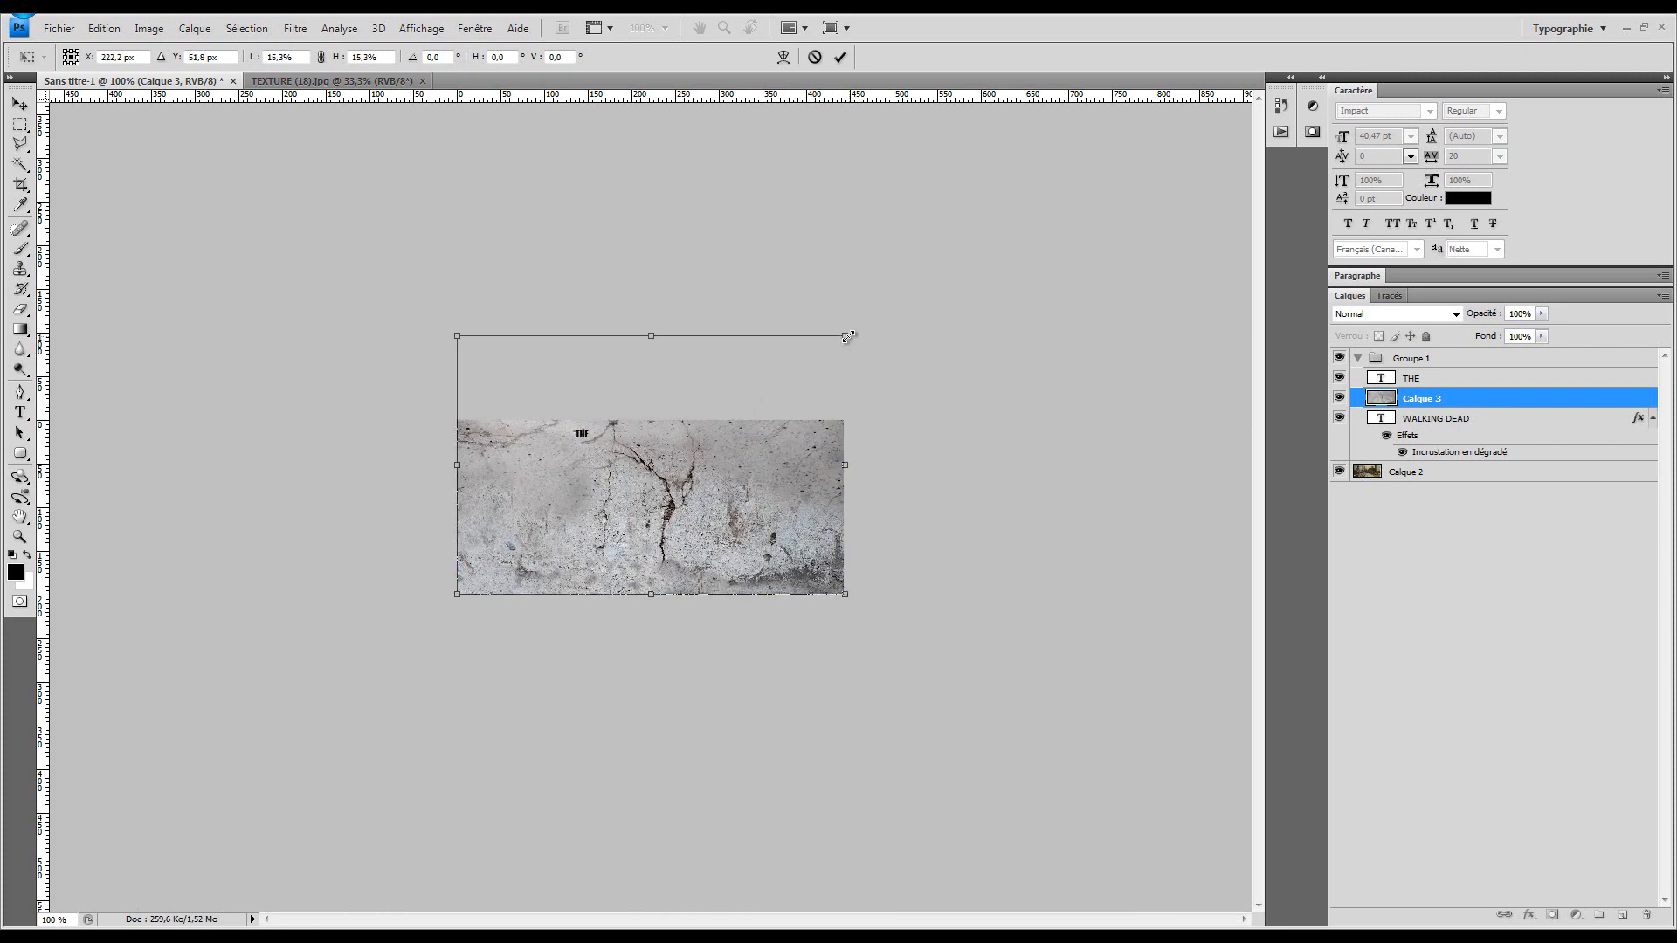
key(Return)
key(z)
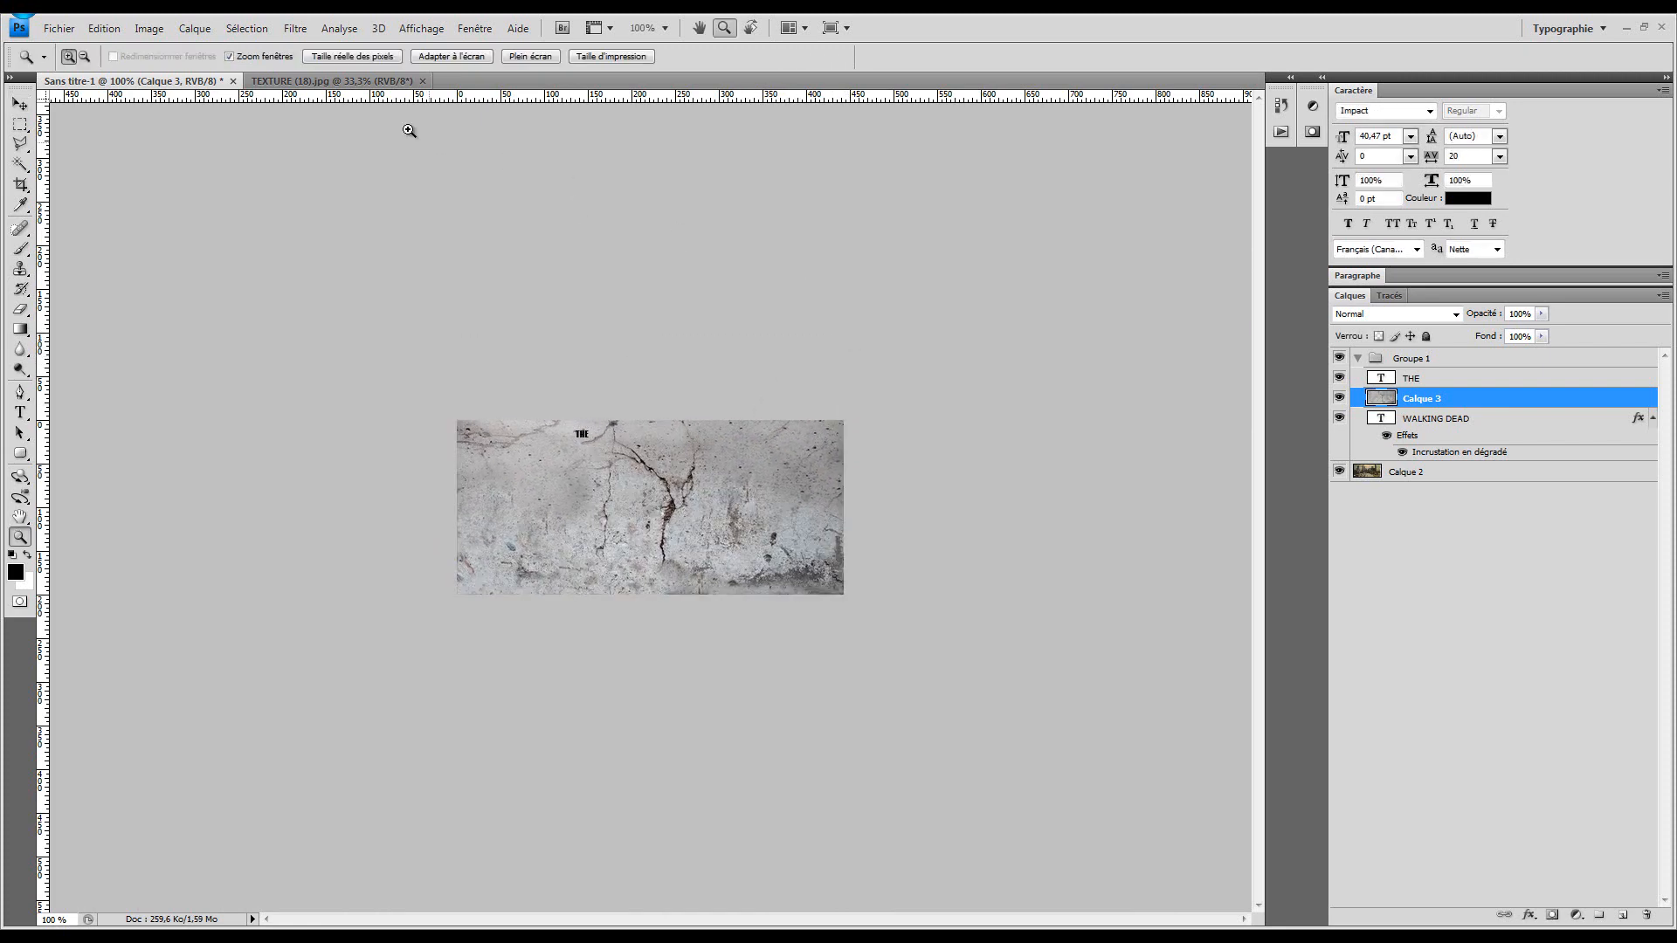
click(452, 56)
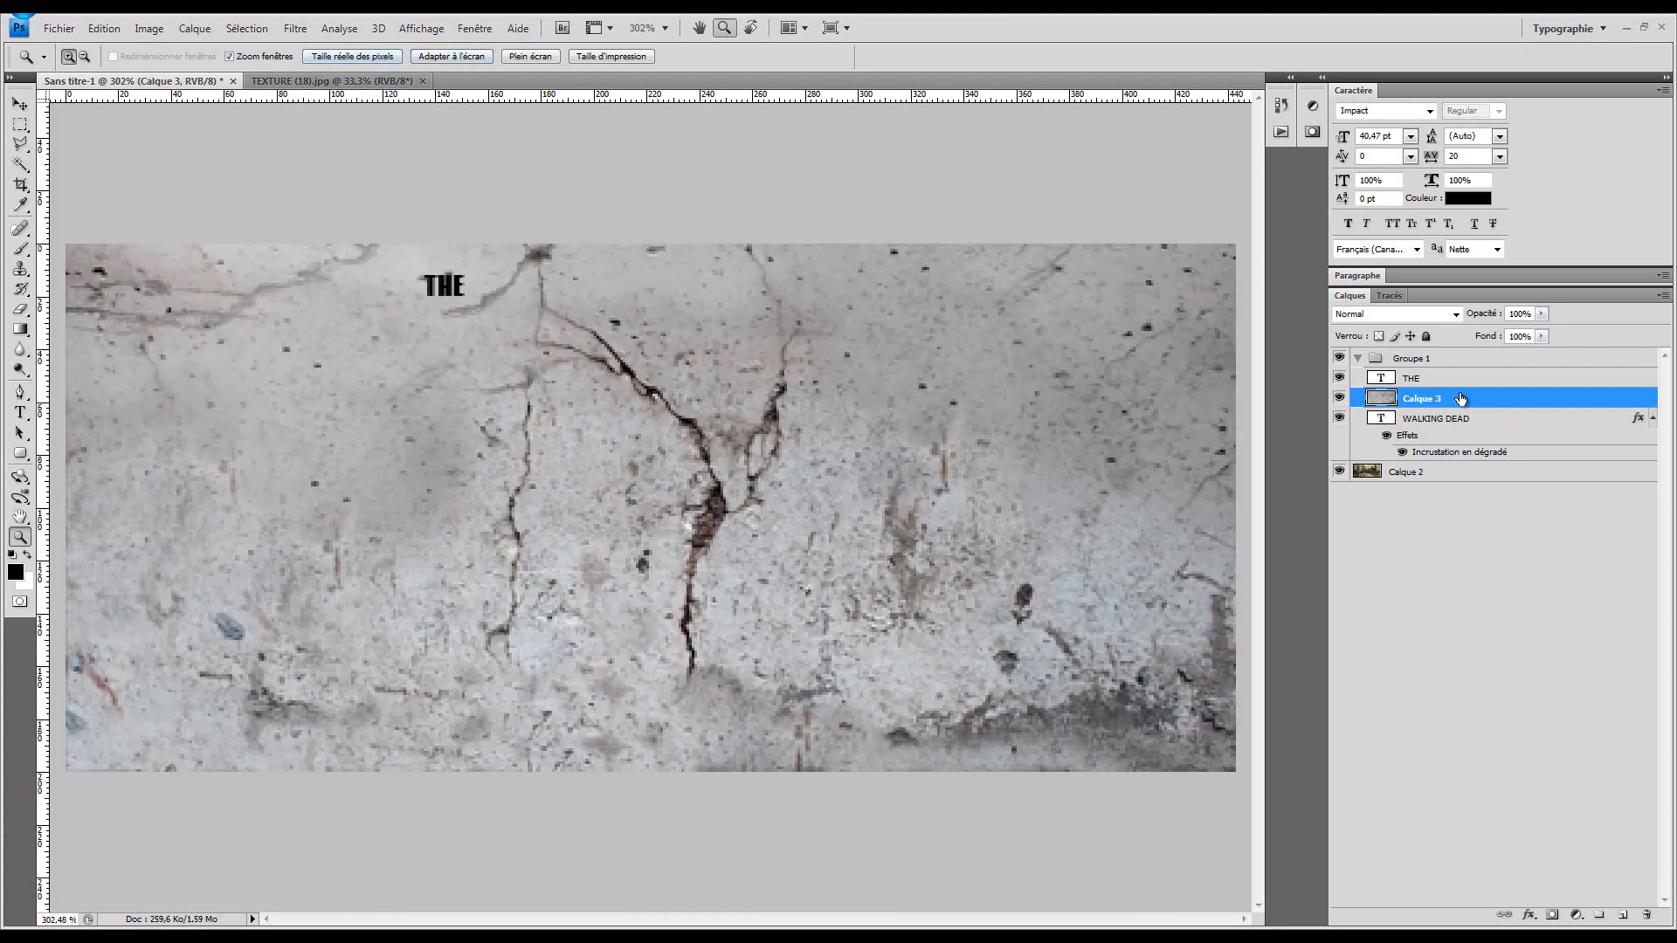
Rename the title group Texte and place the texture layer beneath it, directly above the poster layer
drag(1461, 398, 1458, 351)
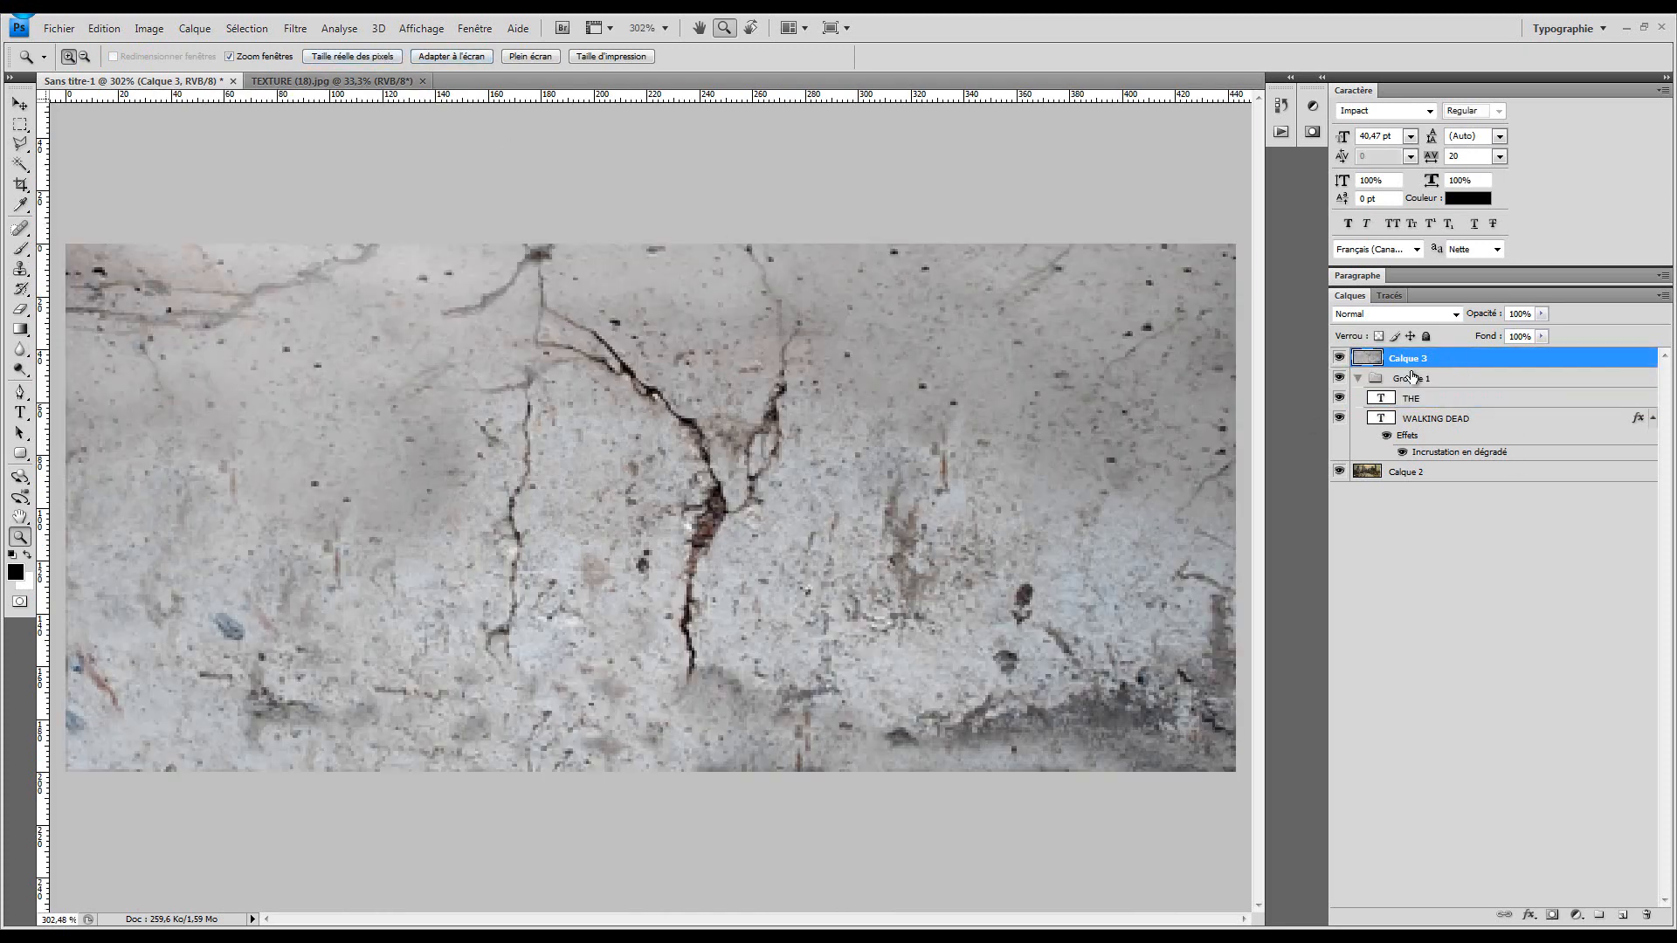
double_click(1412, 378)
text(Texte)
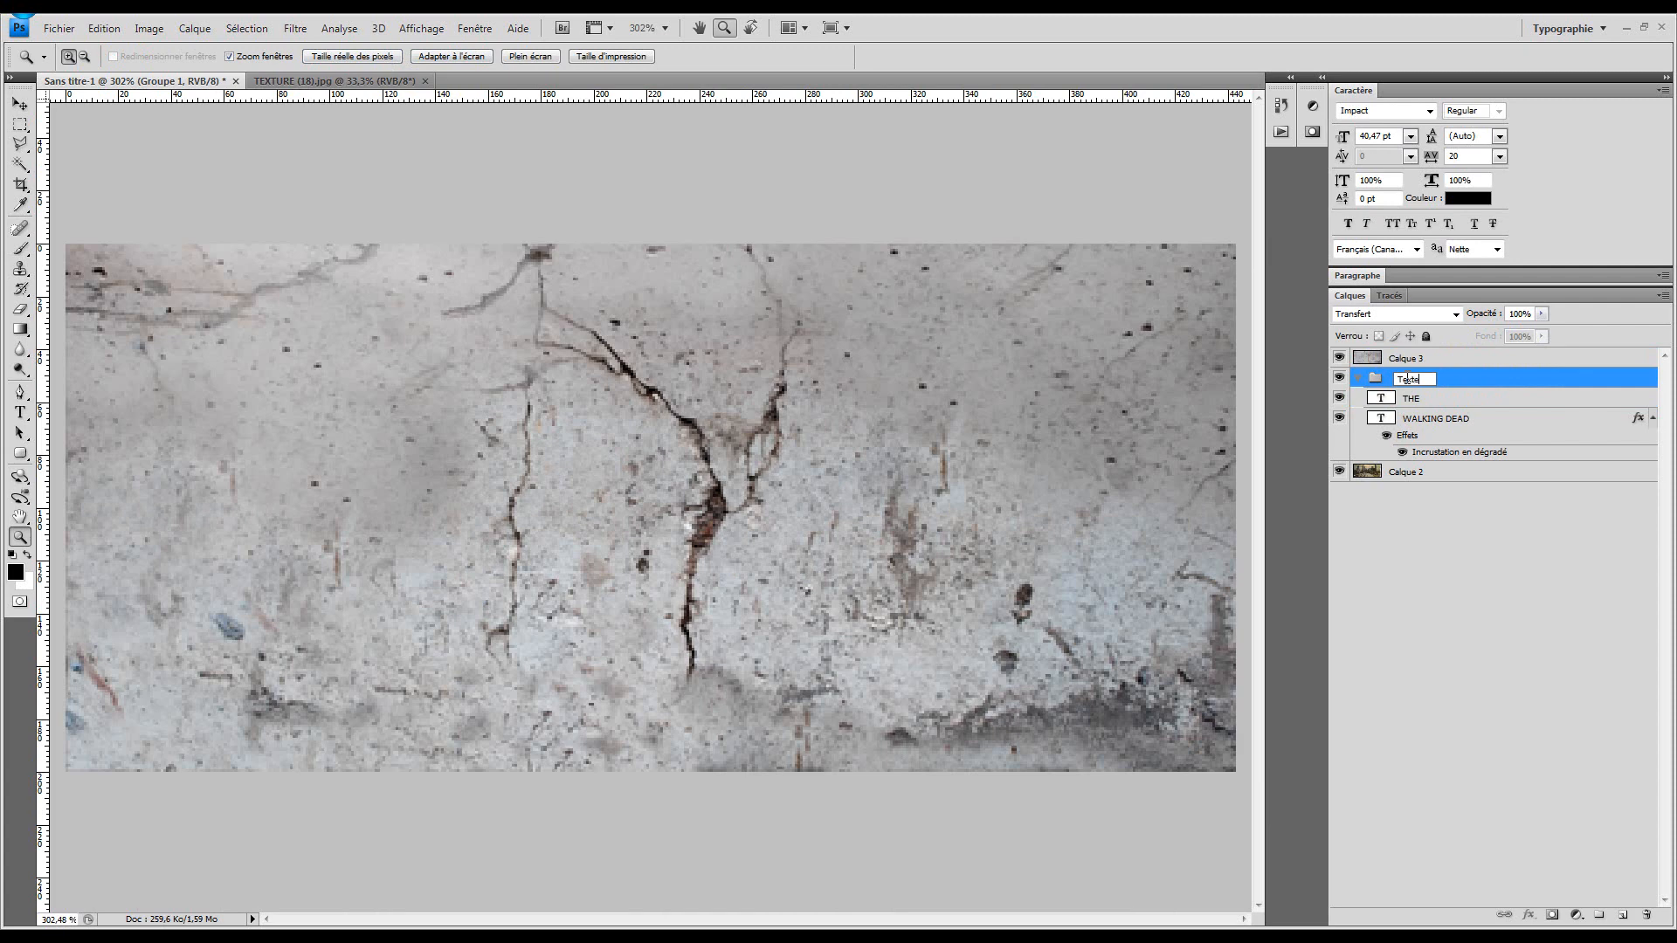
key(Return)
drag(1406, 358, 1430, 461)
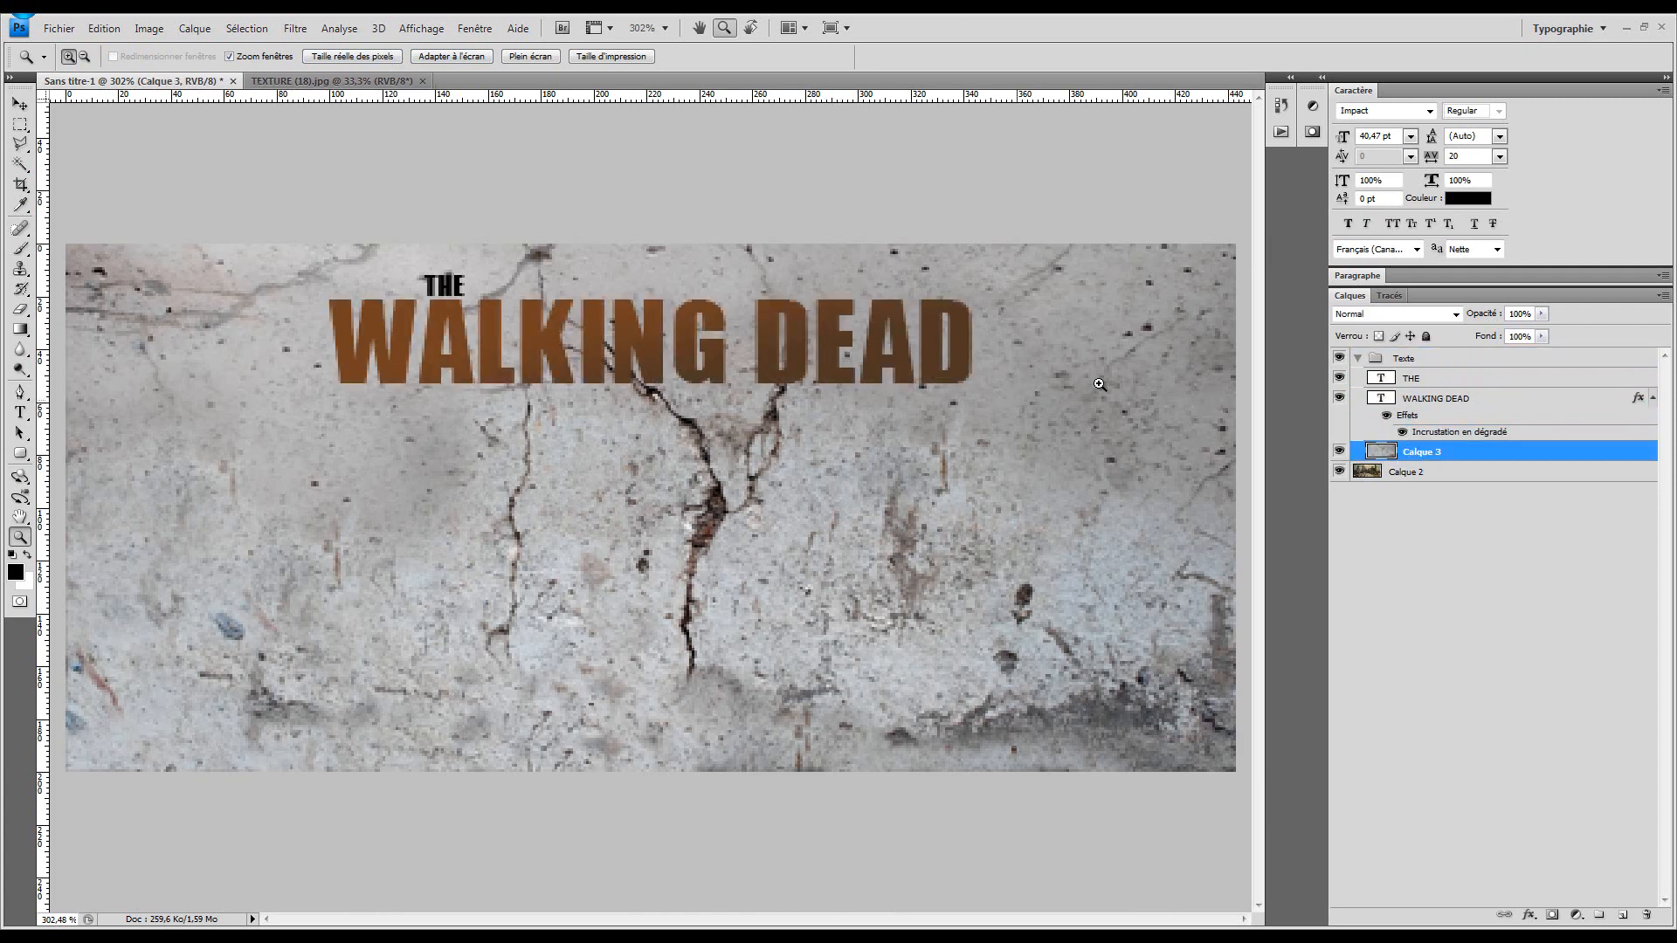
Compare the Lumière tamisée, Produit and Normal blending modes on the texture layer and settle on Produit
click(1455, 315)
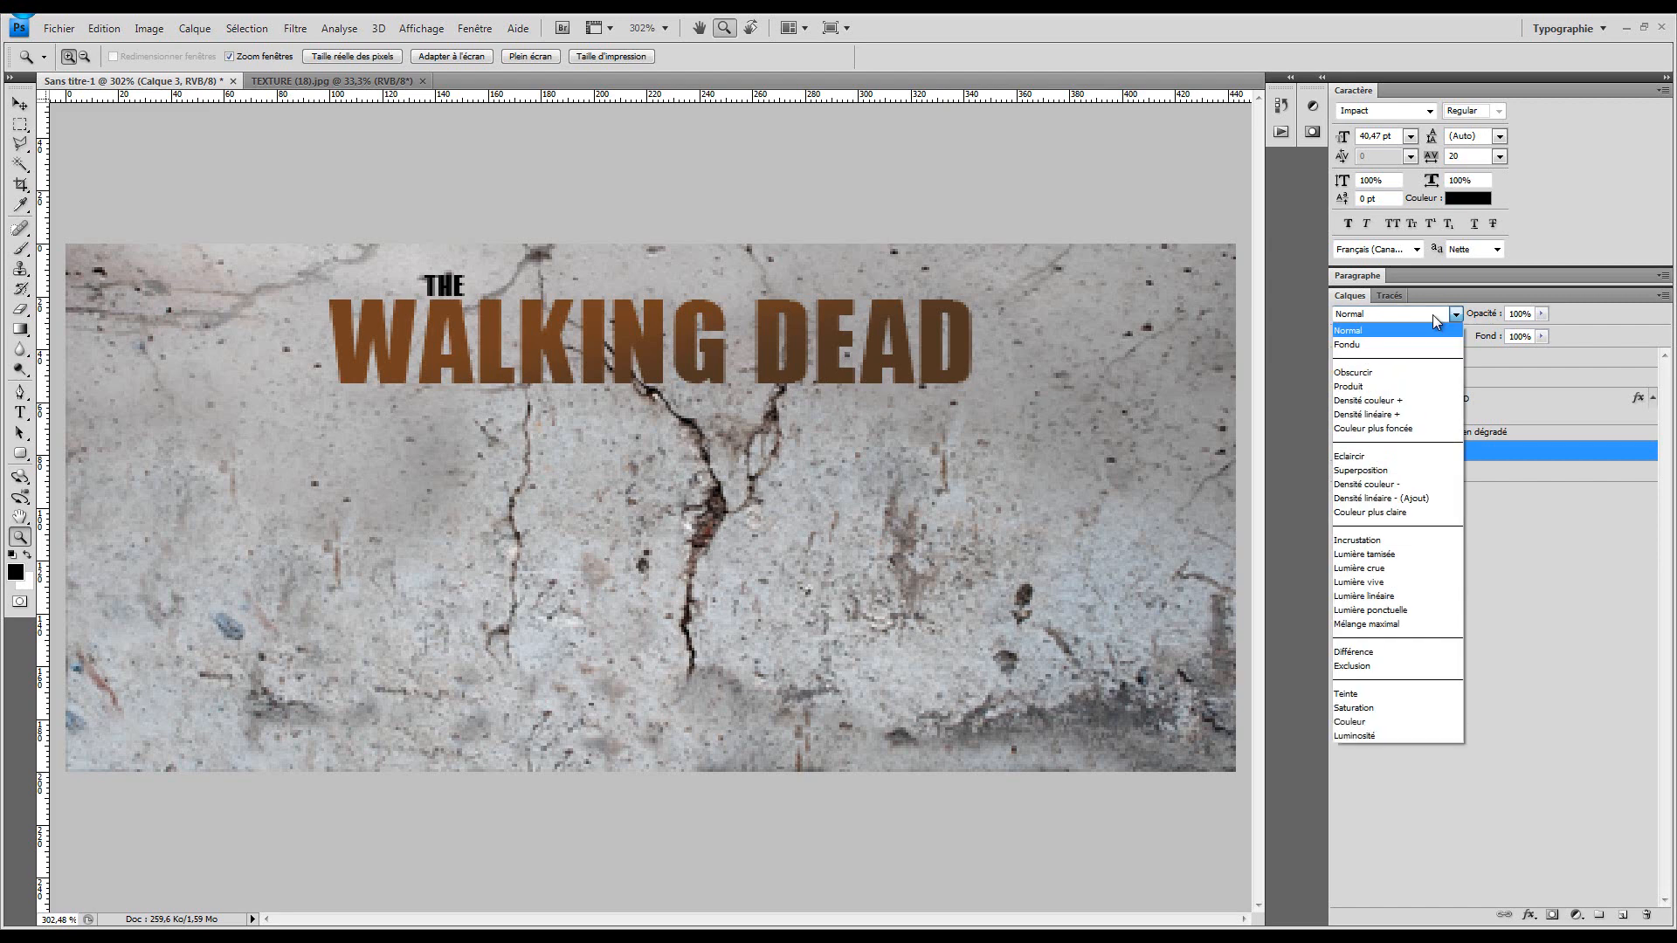
click(1420, 555)
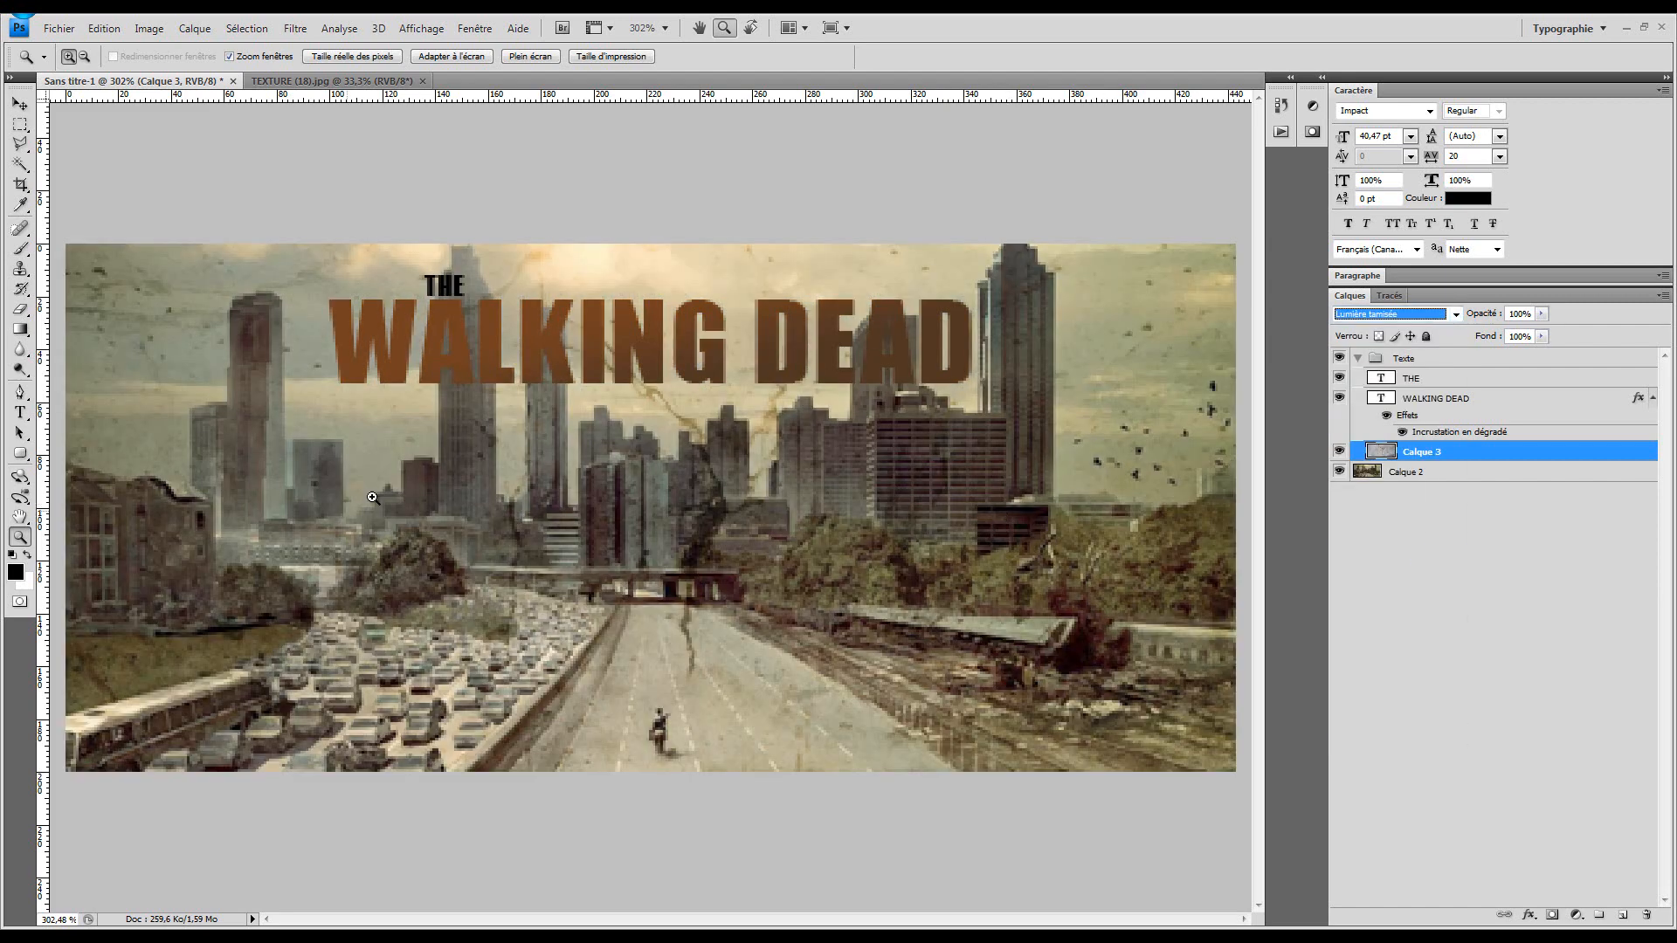
click(1390, 316)
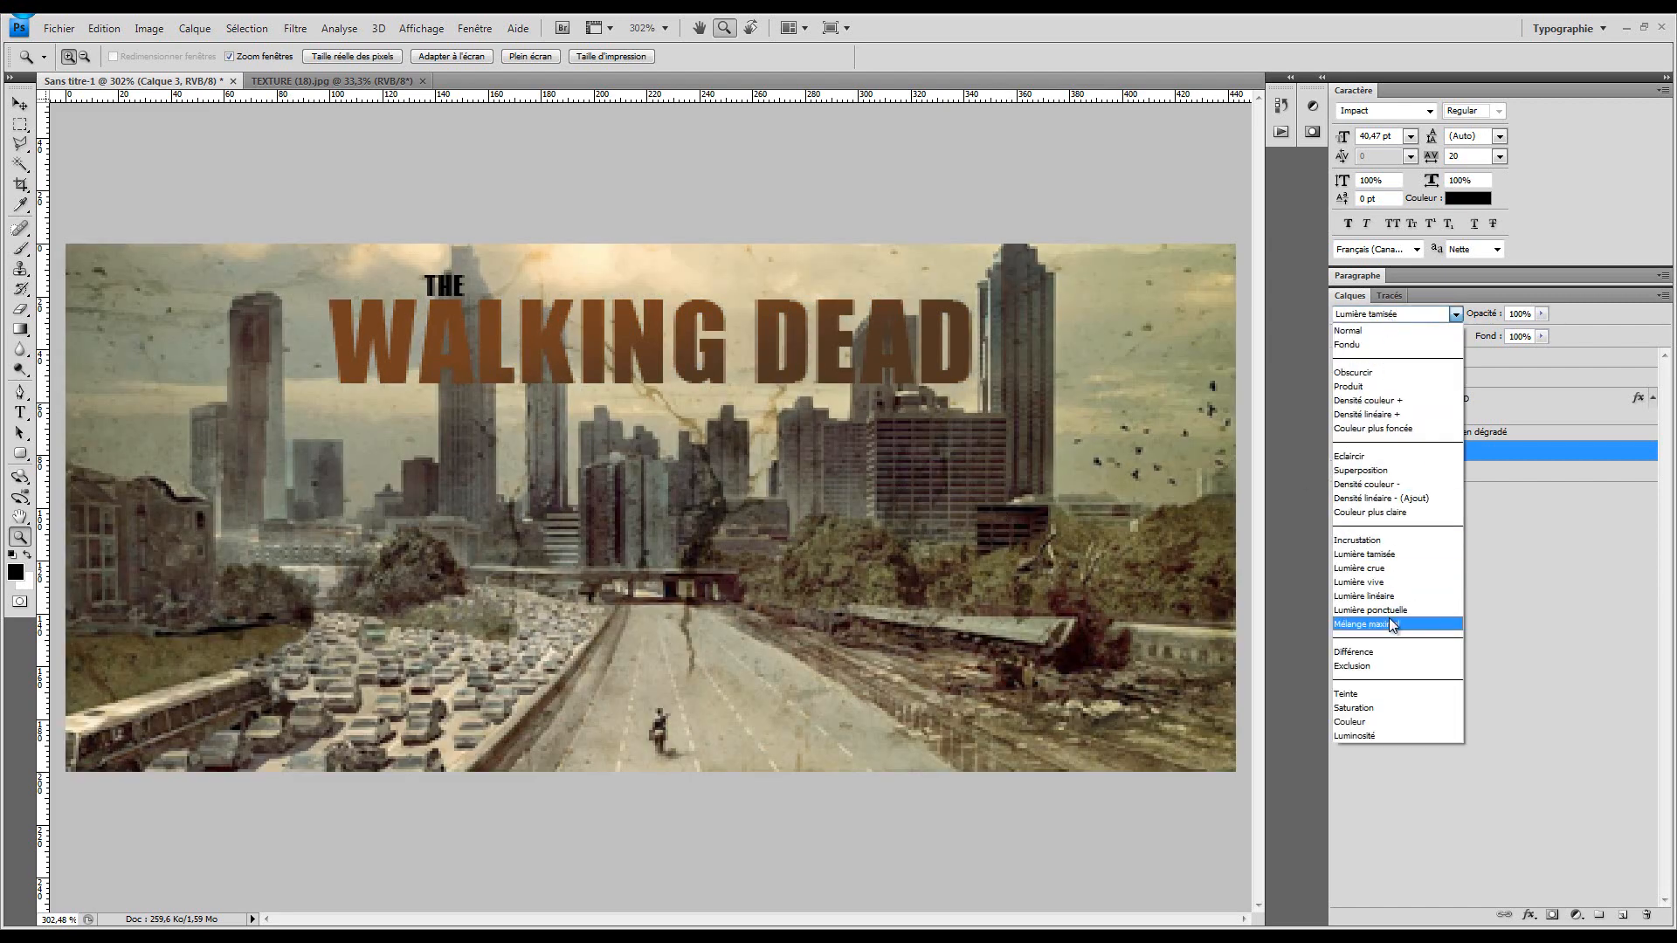
click(1359, 386)
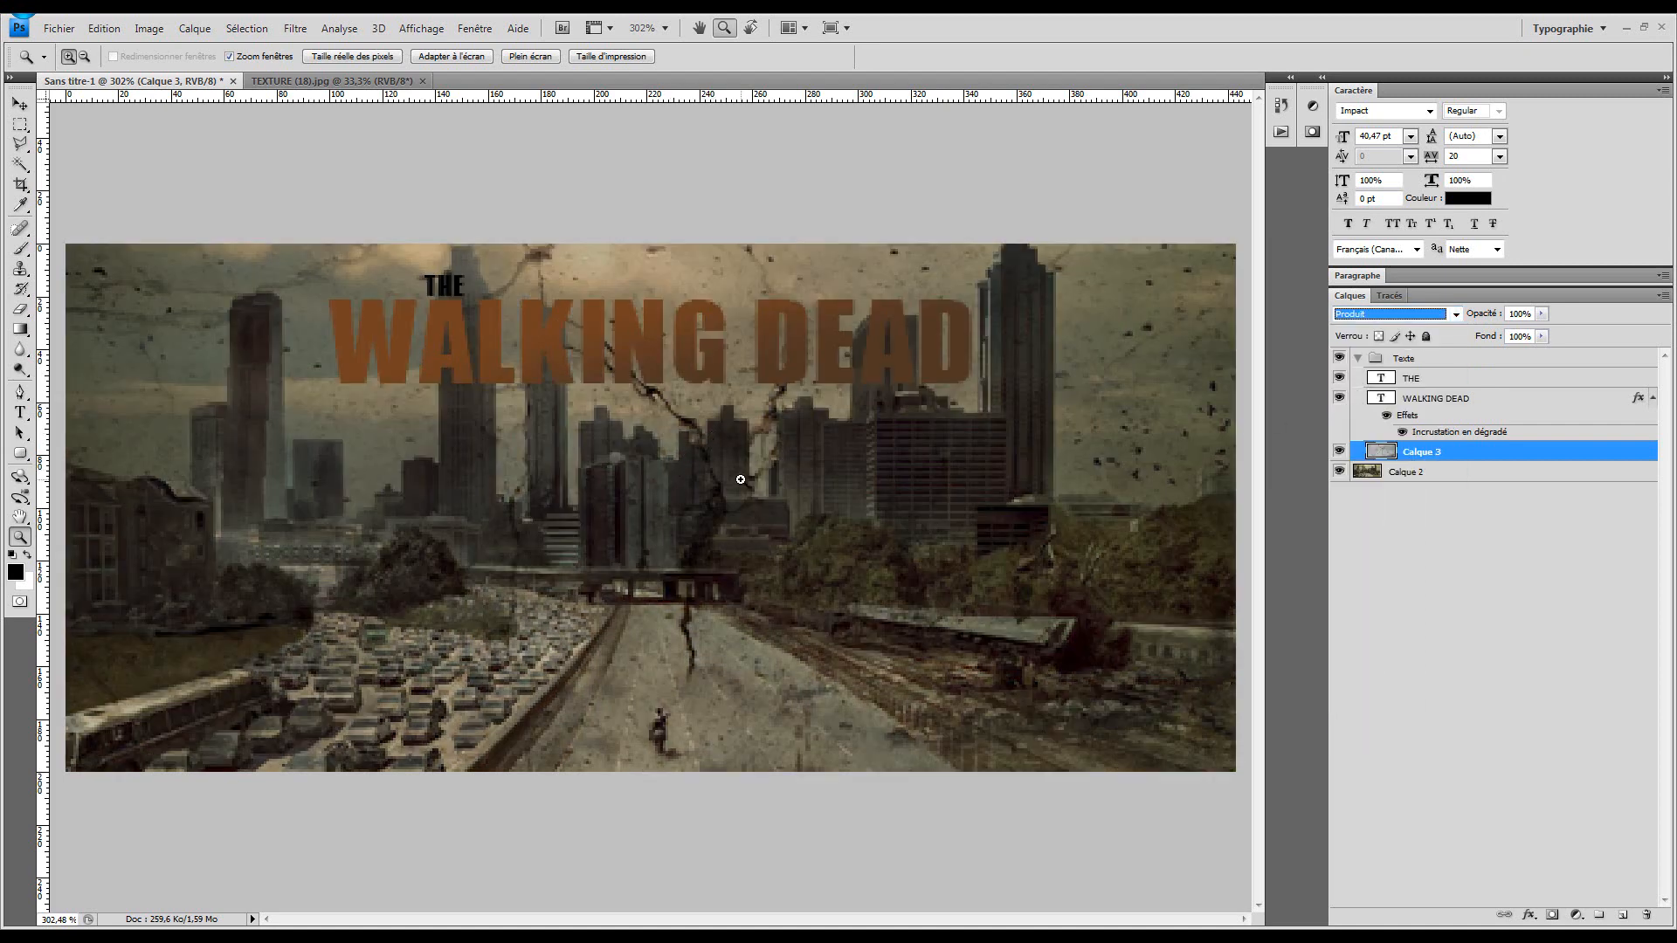
click(1401, 316)
click(1397, 328)
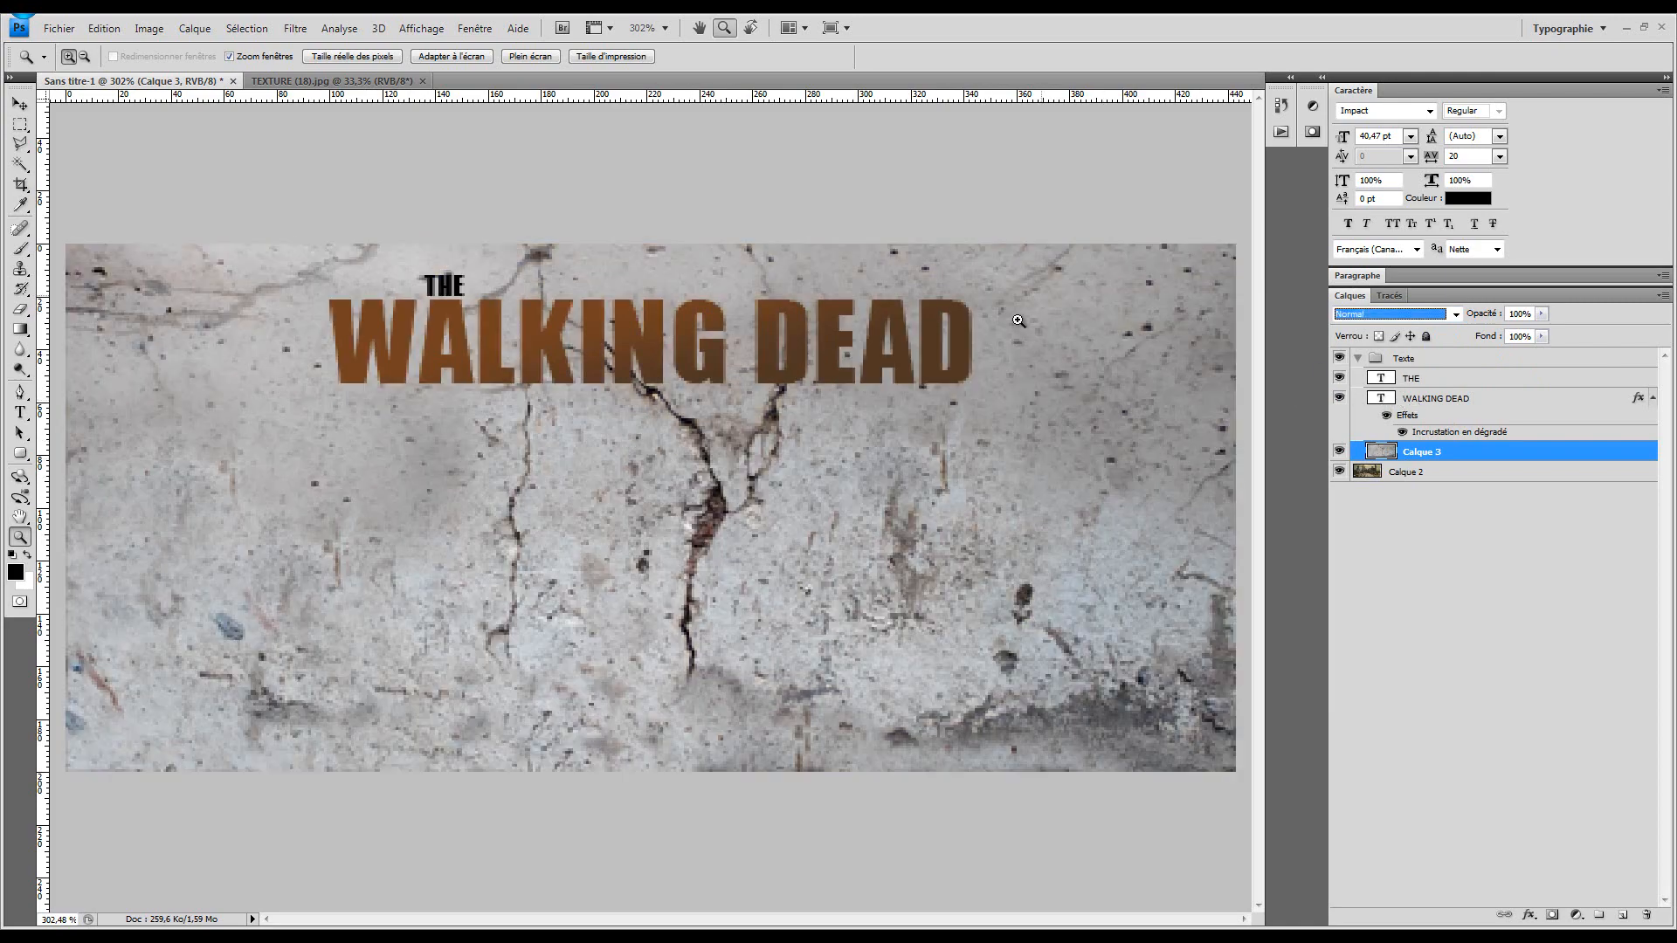
key(Down)
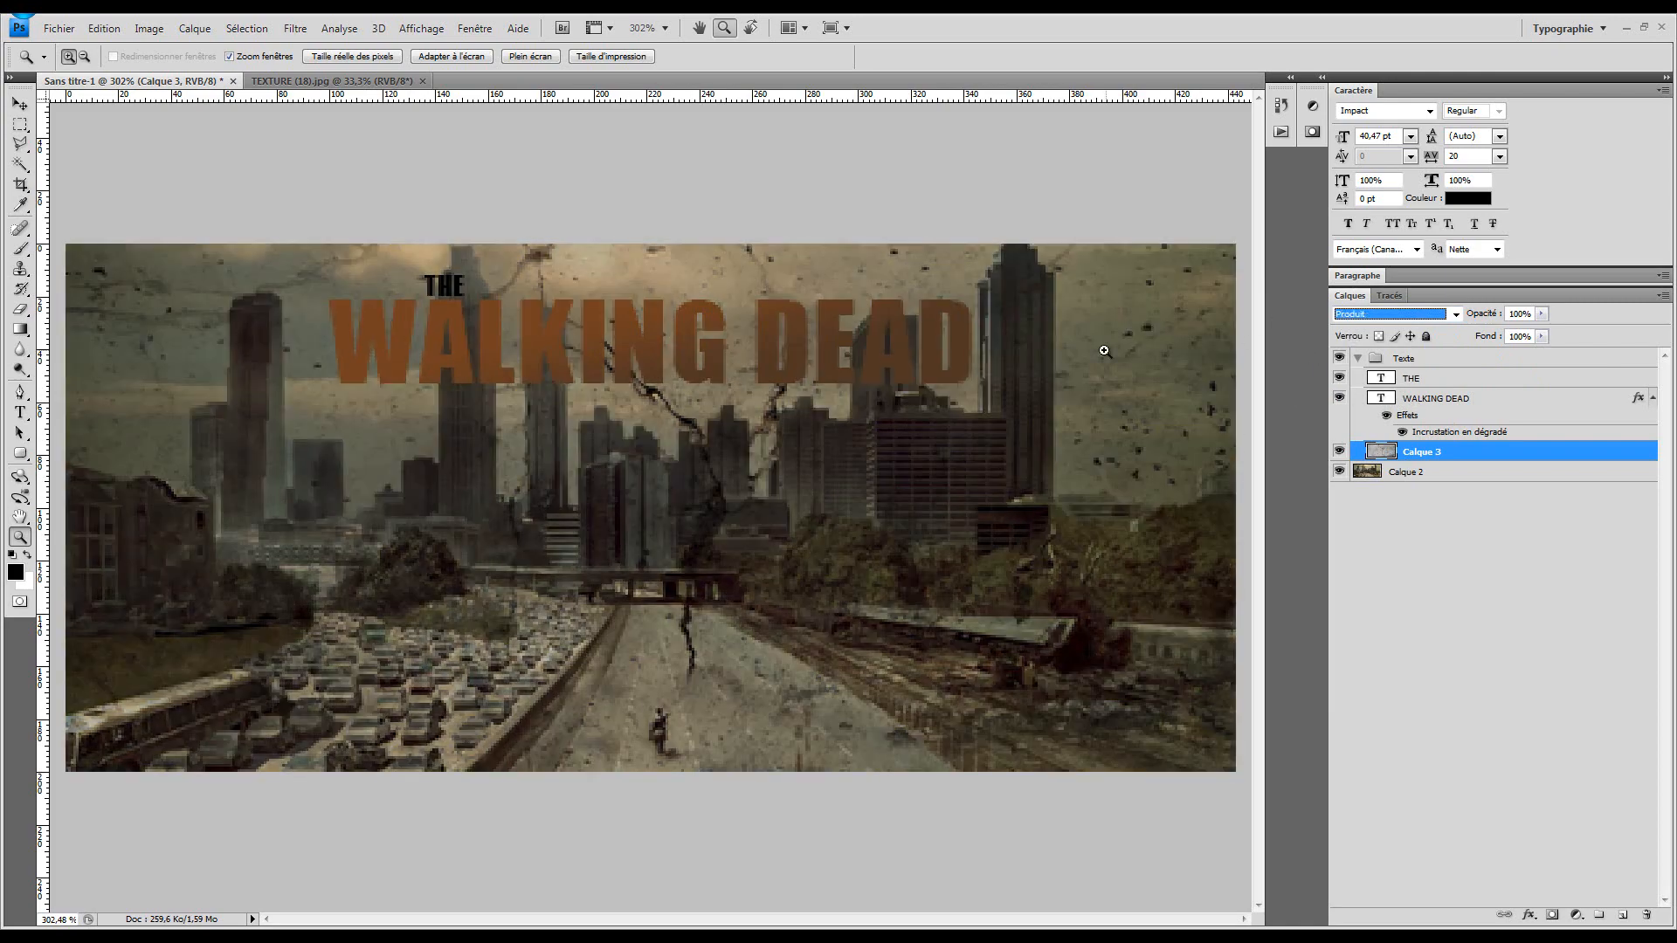
key(Down)
Move the texture layer up and to the left so its main crack runs behind the WALKING DEAD title
click(19, 104)
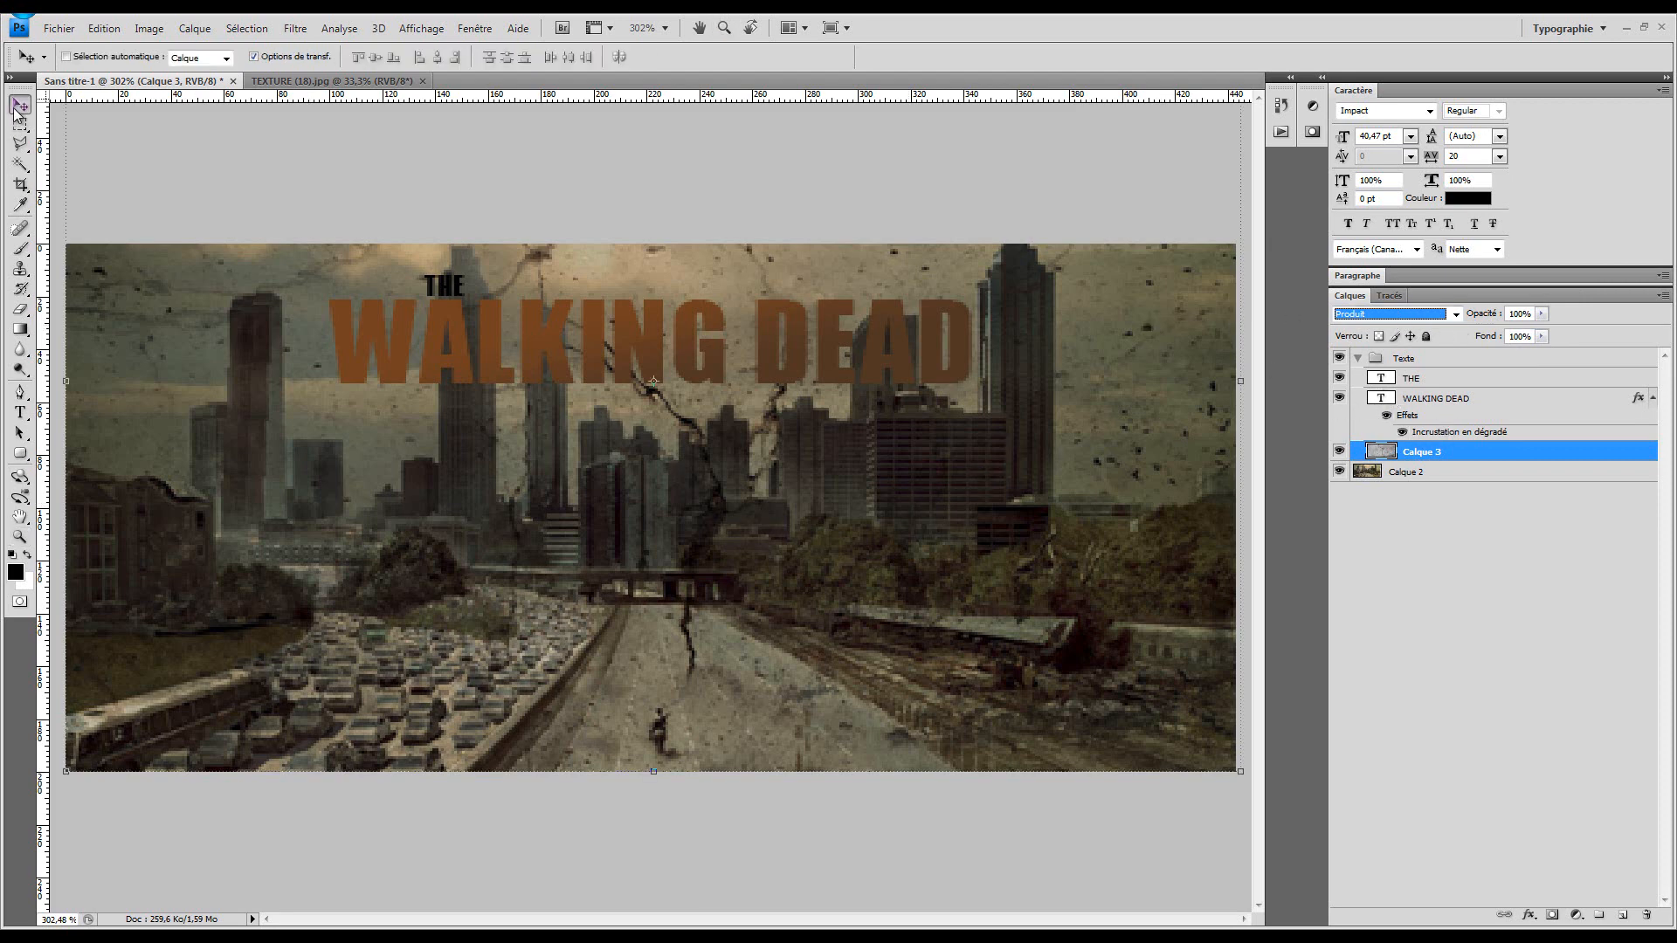
drag(479, 390, 409, 385)
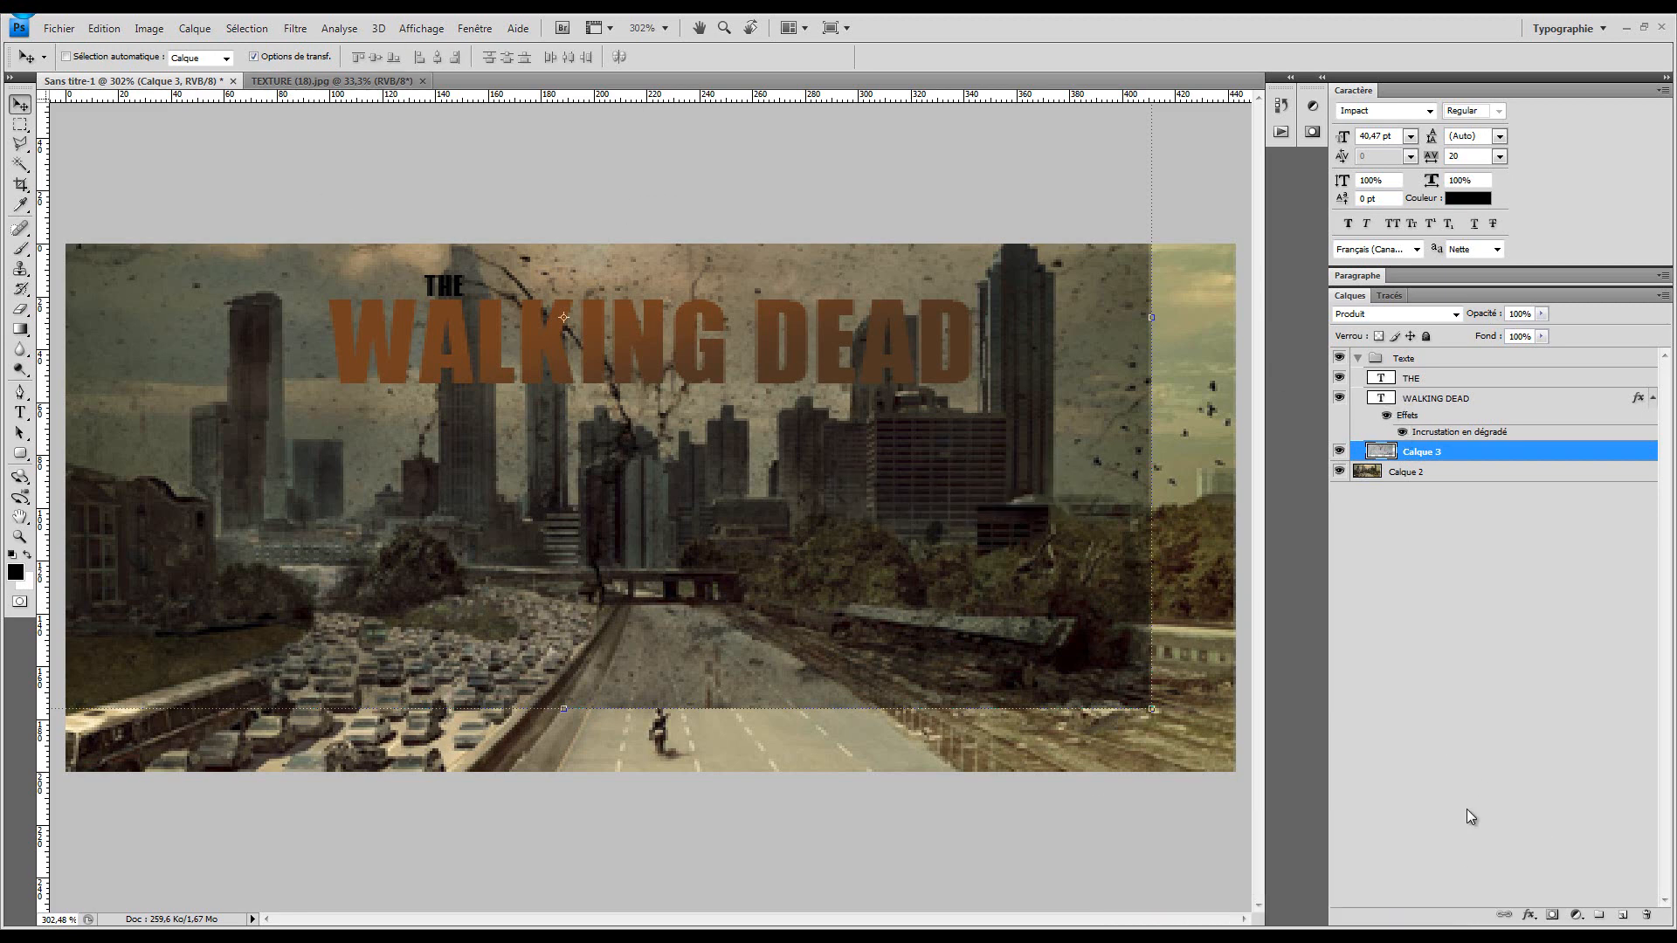
Copy the WALKING DEAD-shaped part of the texture to a new layer and hide the full texture layer
ctrl+click(1393, 404)
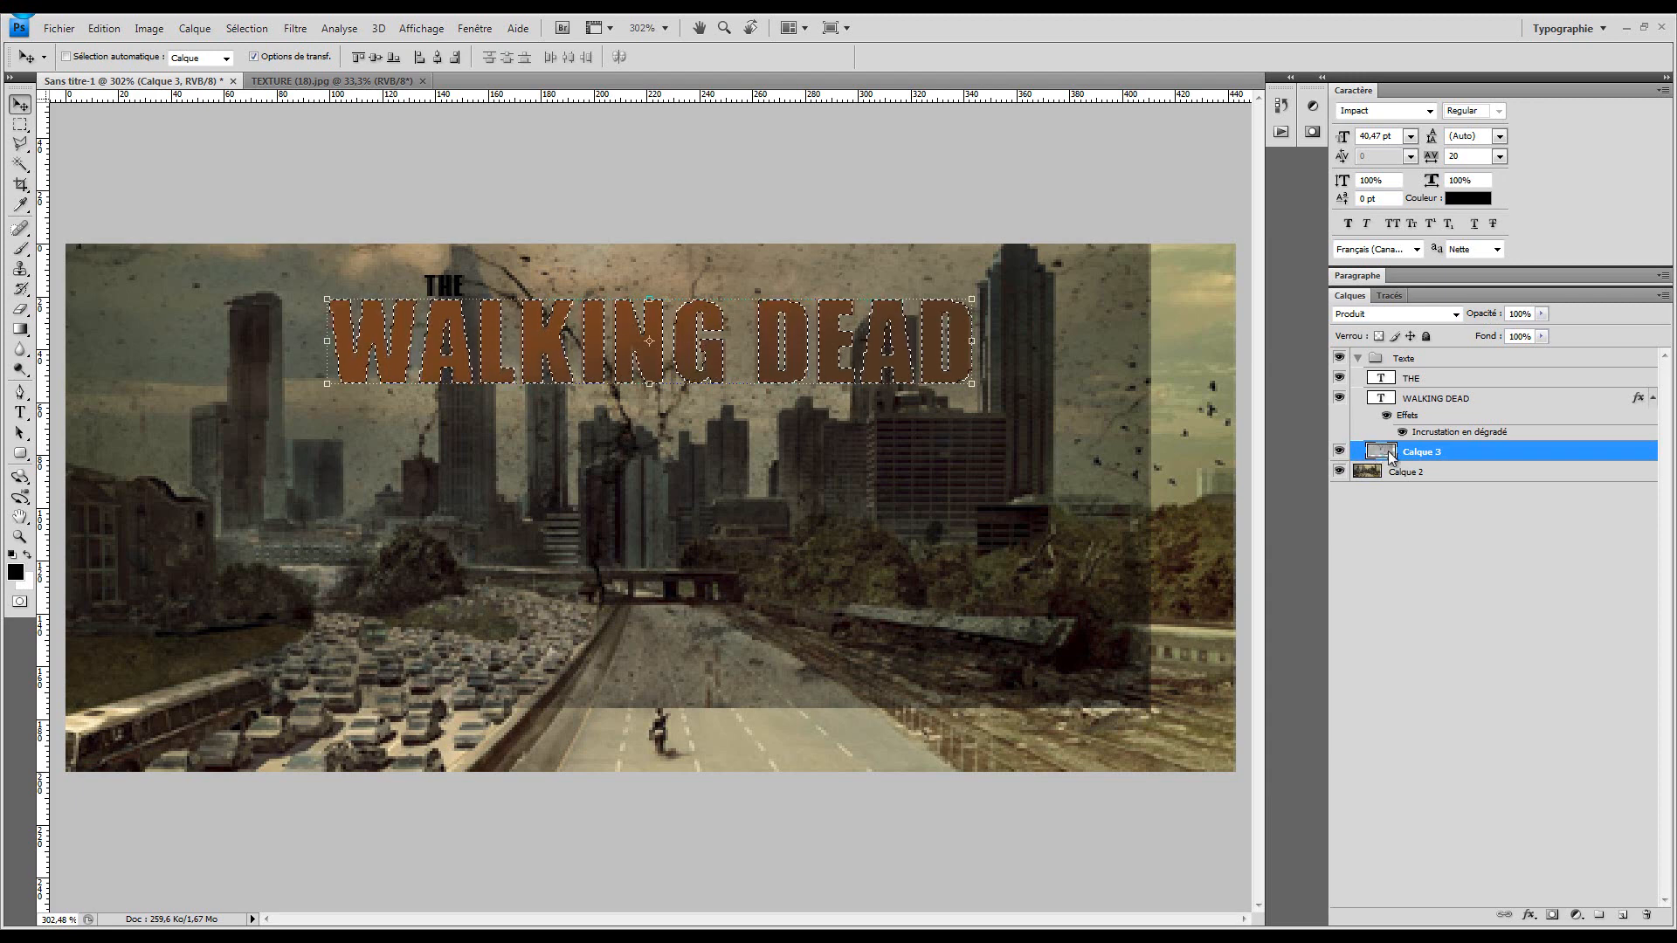
key(ctrl+j)
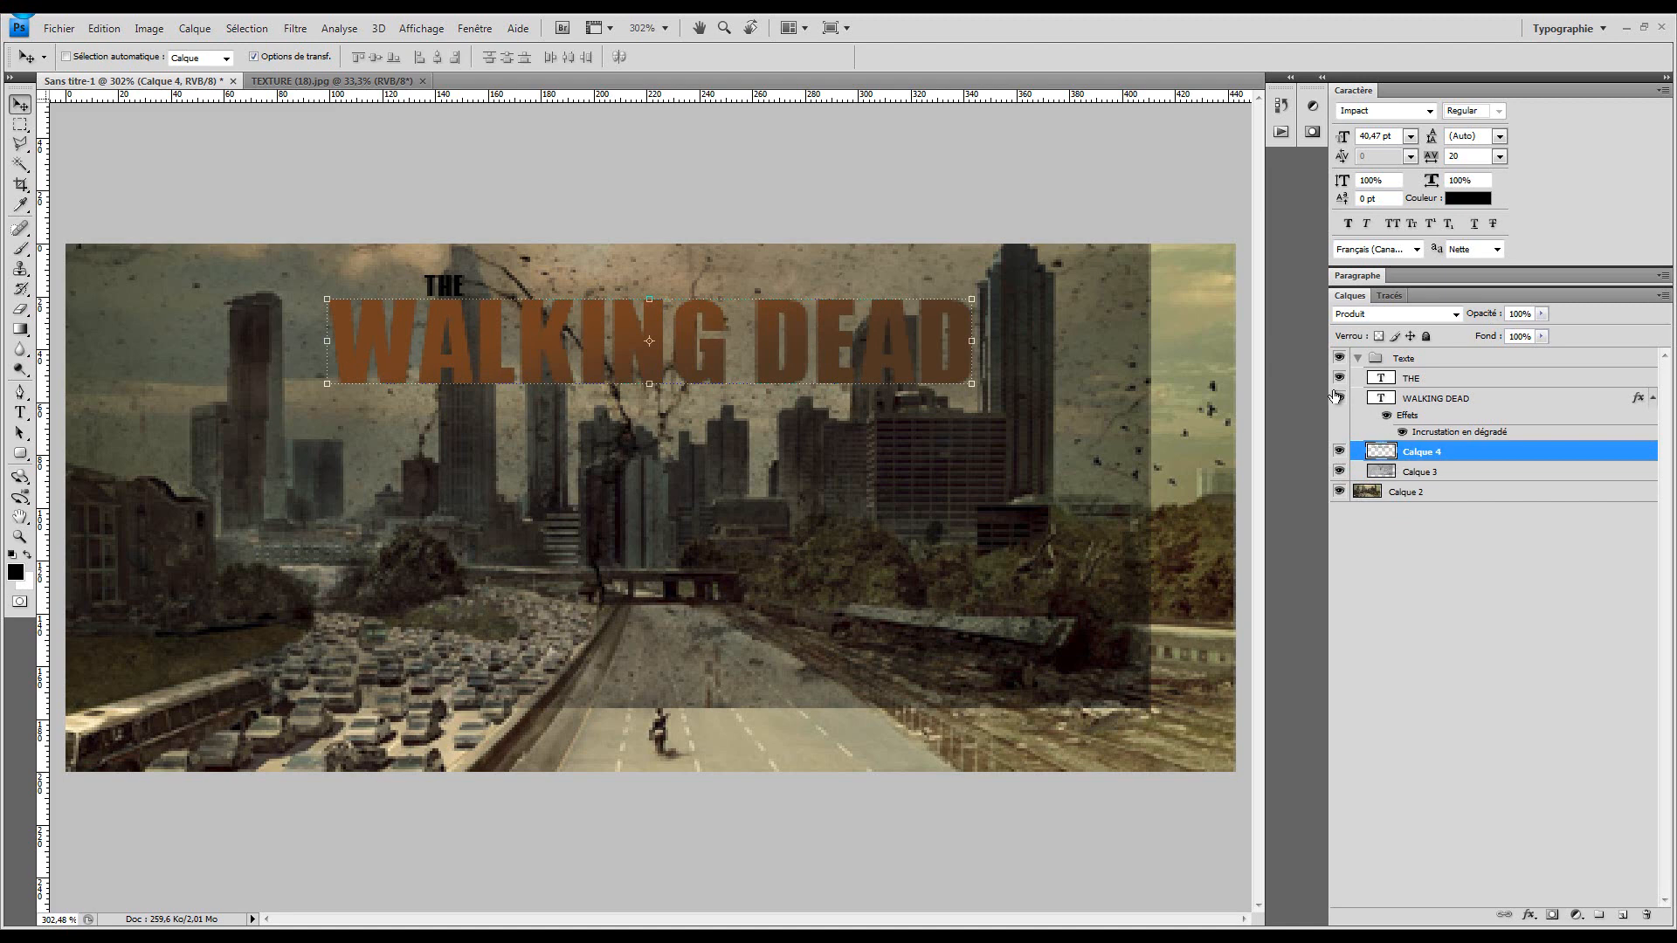
click(1340, 472)
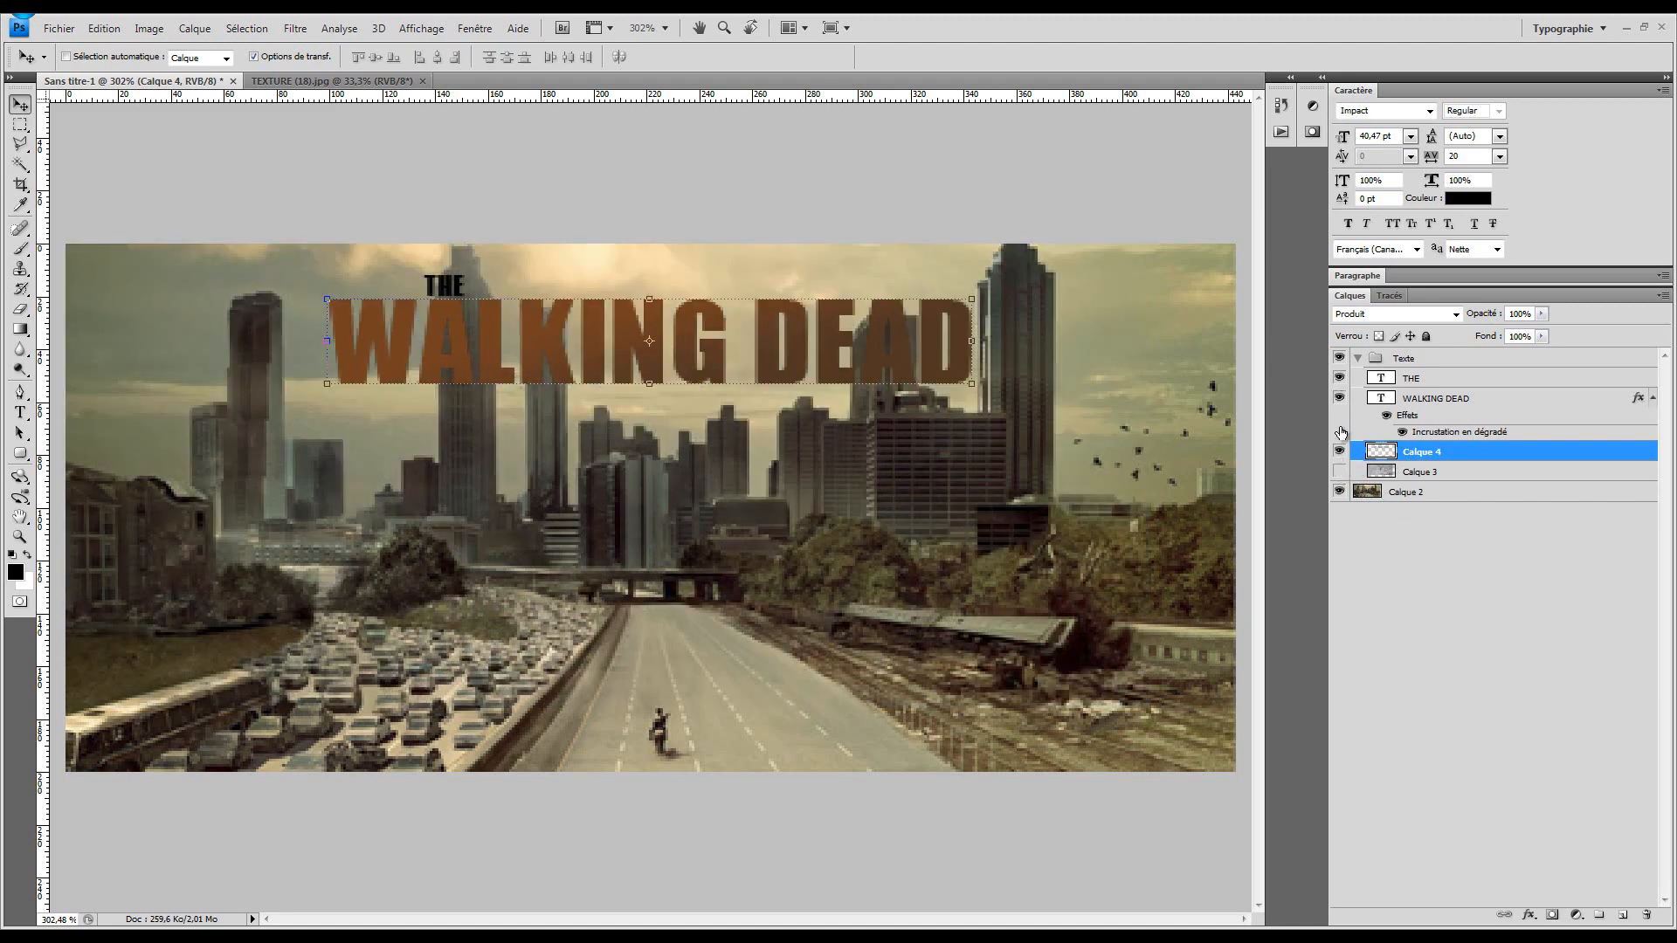
click(1341, 401)
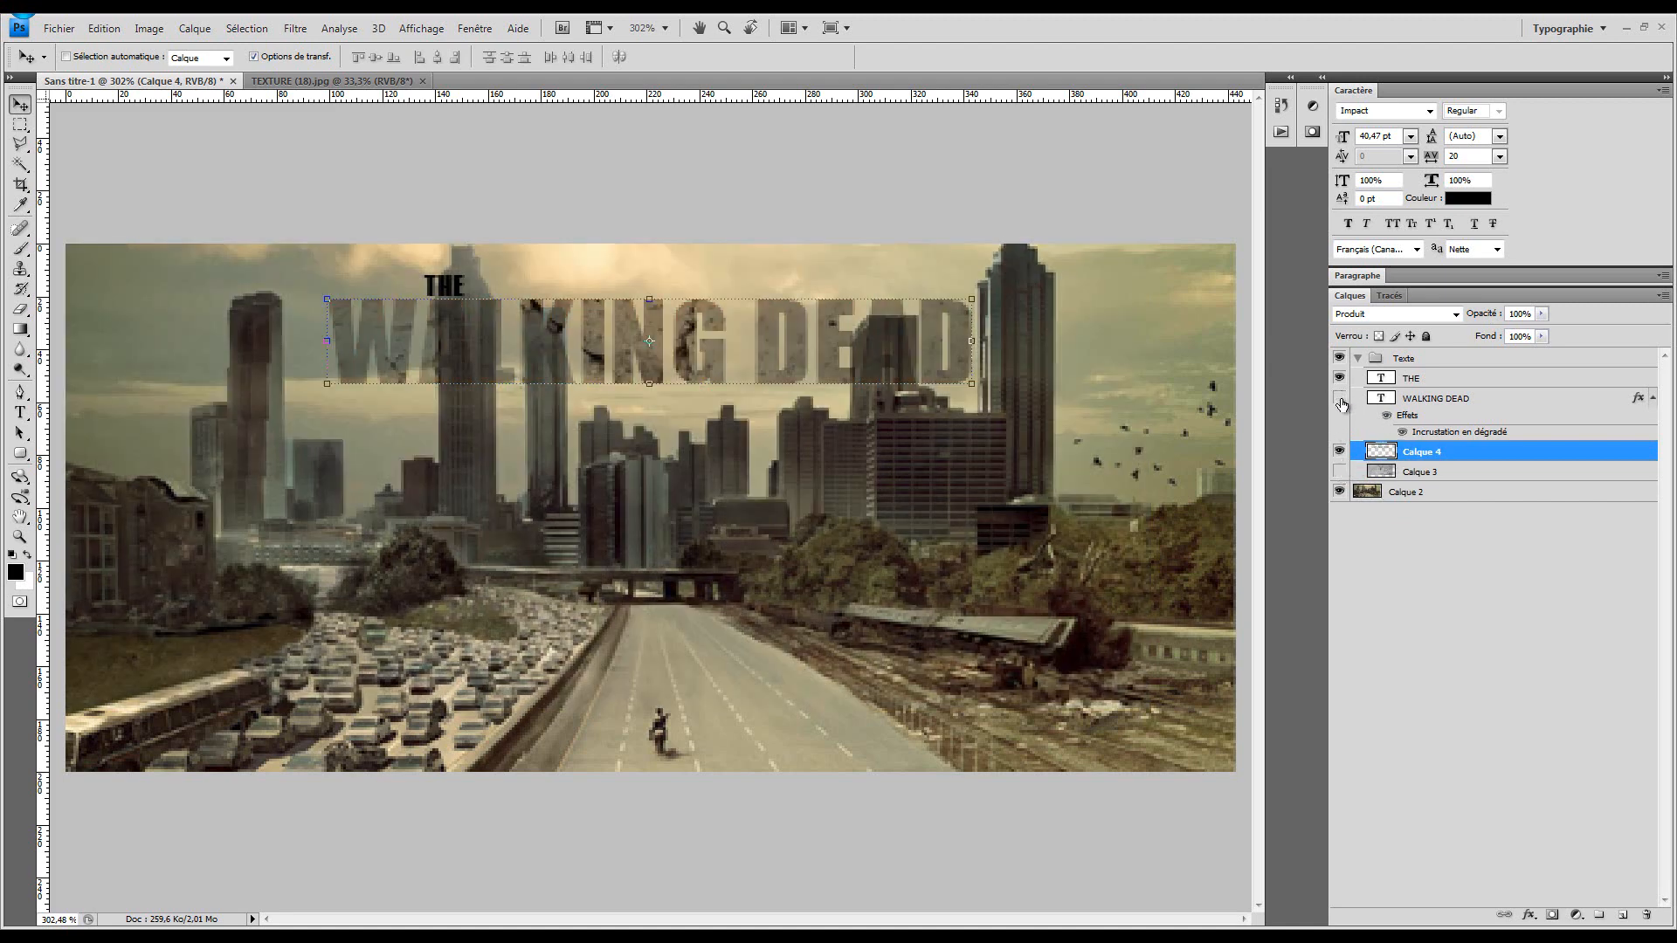
click(1340, 402)
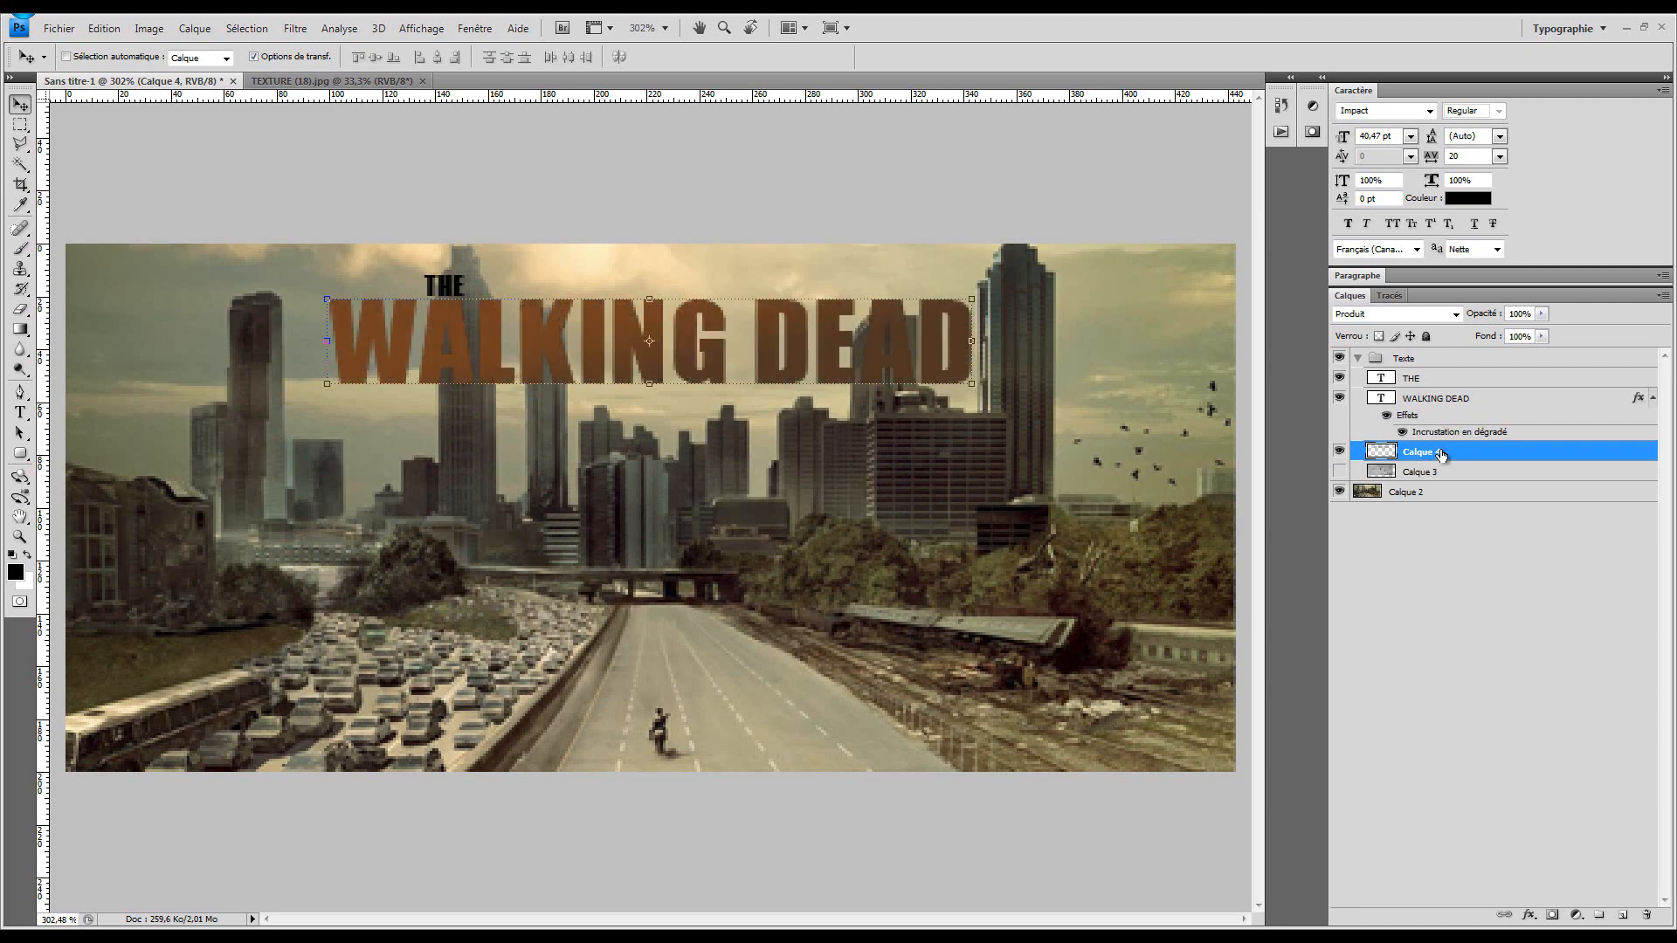
Place the lettering-shaped texture copy directly above the WALKING DEAD text and set its blending mode to Incrustation after trying Densité couleur -
drag(1441, 456, 1439, 396)
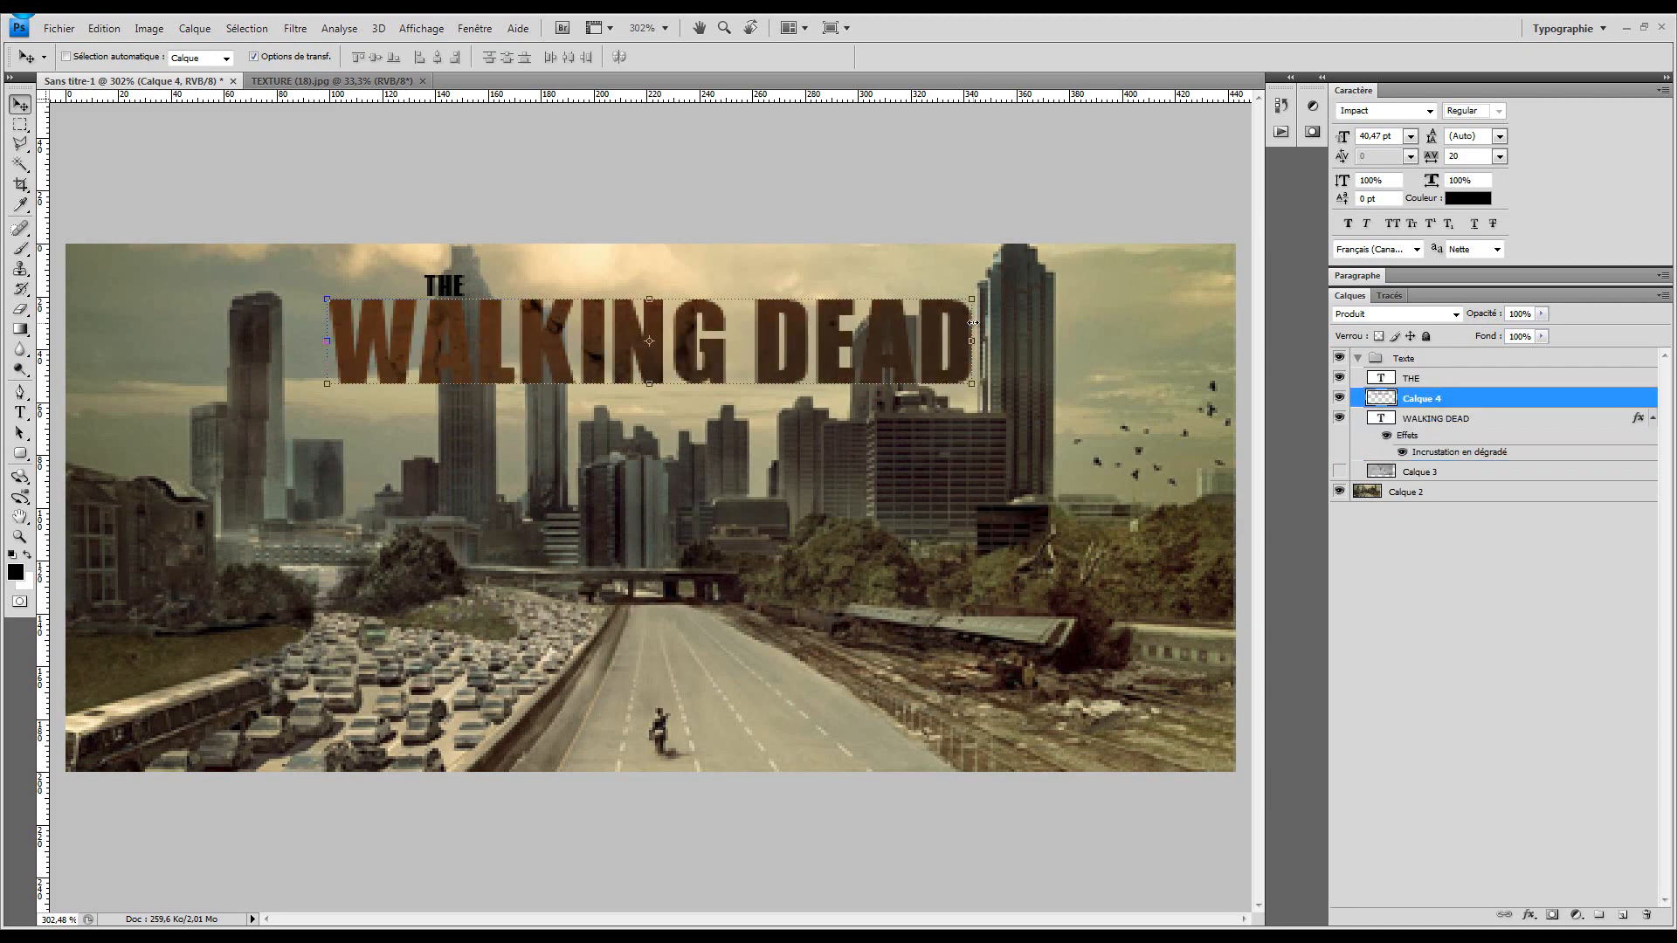
click(1380, 317)
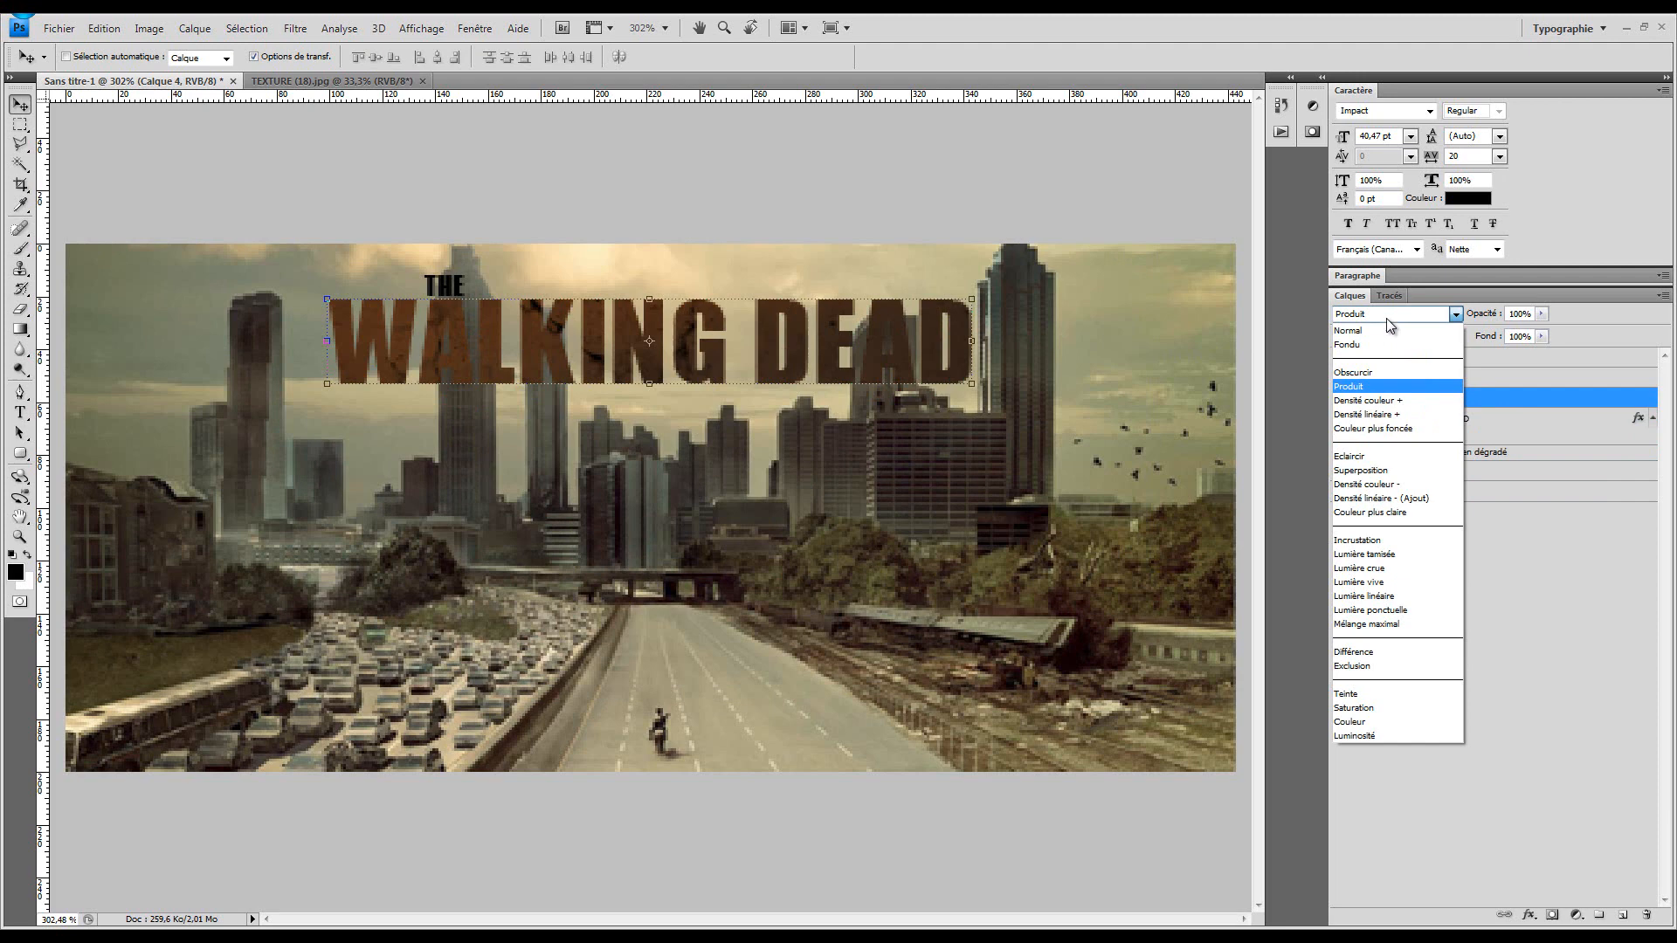
click(1432, 480)
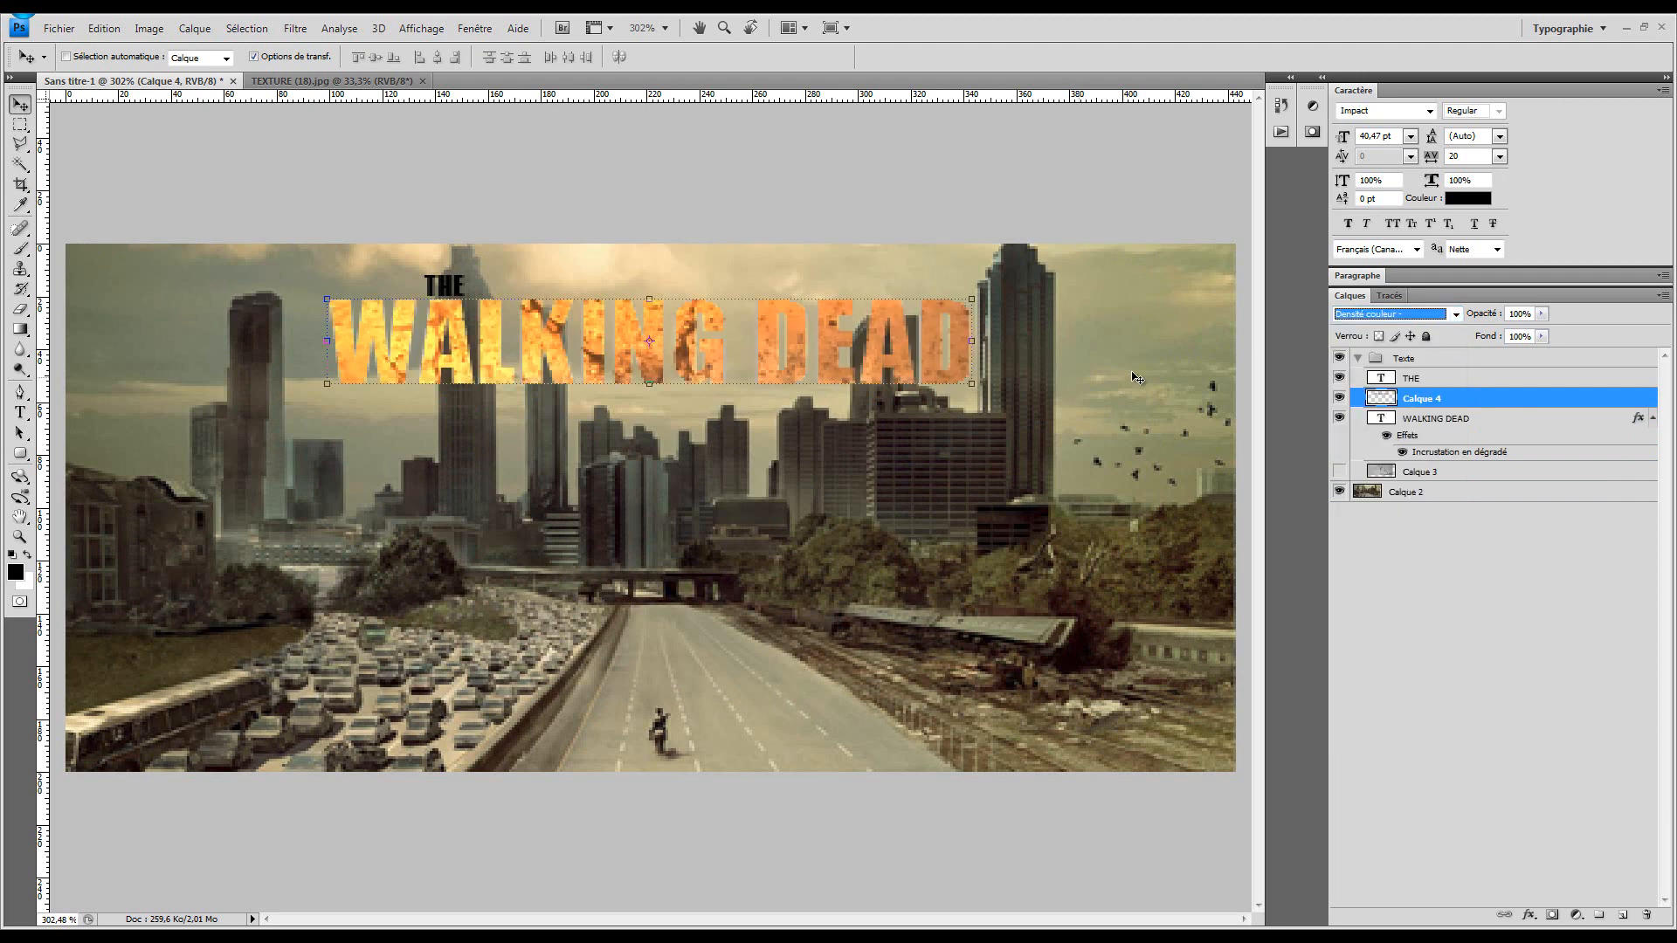
click(1367, 314)
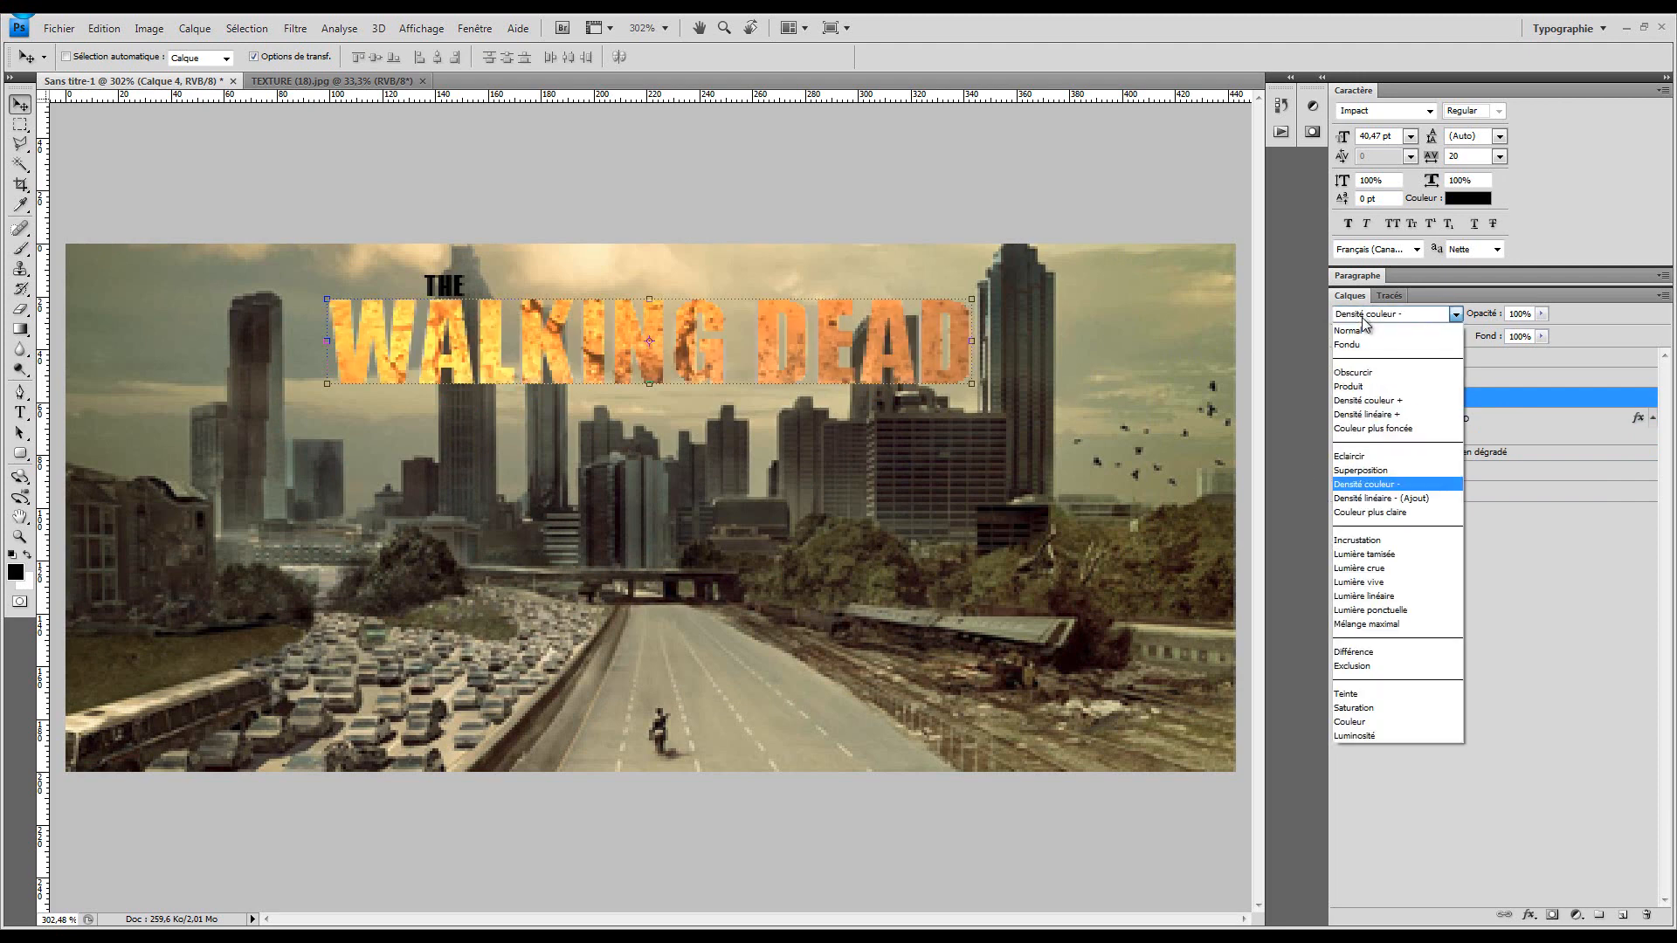
click(1423, 554)
key(Up)
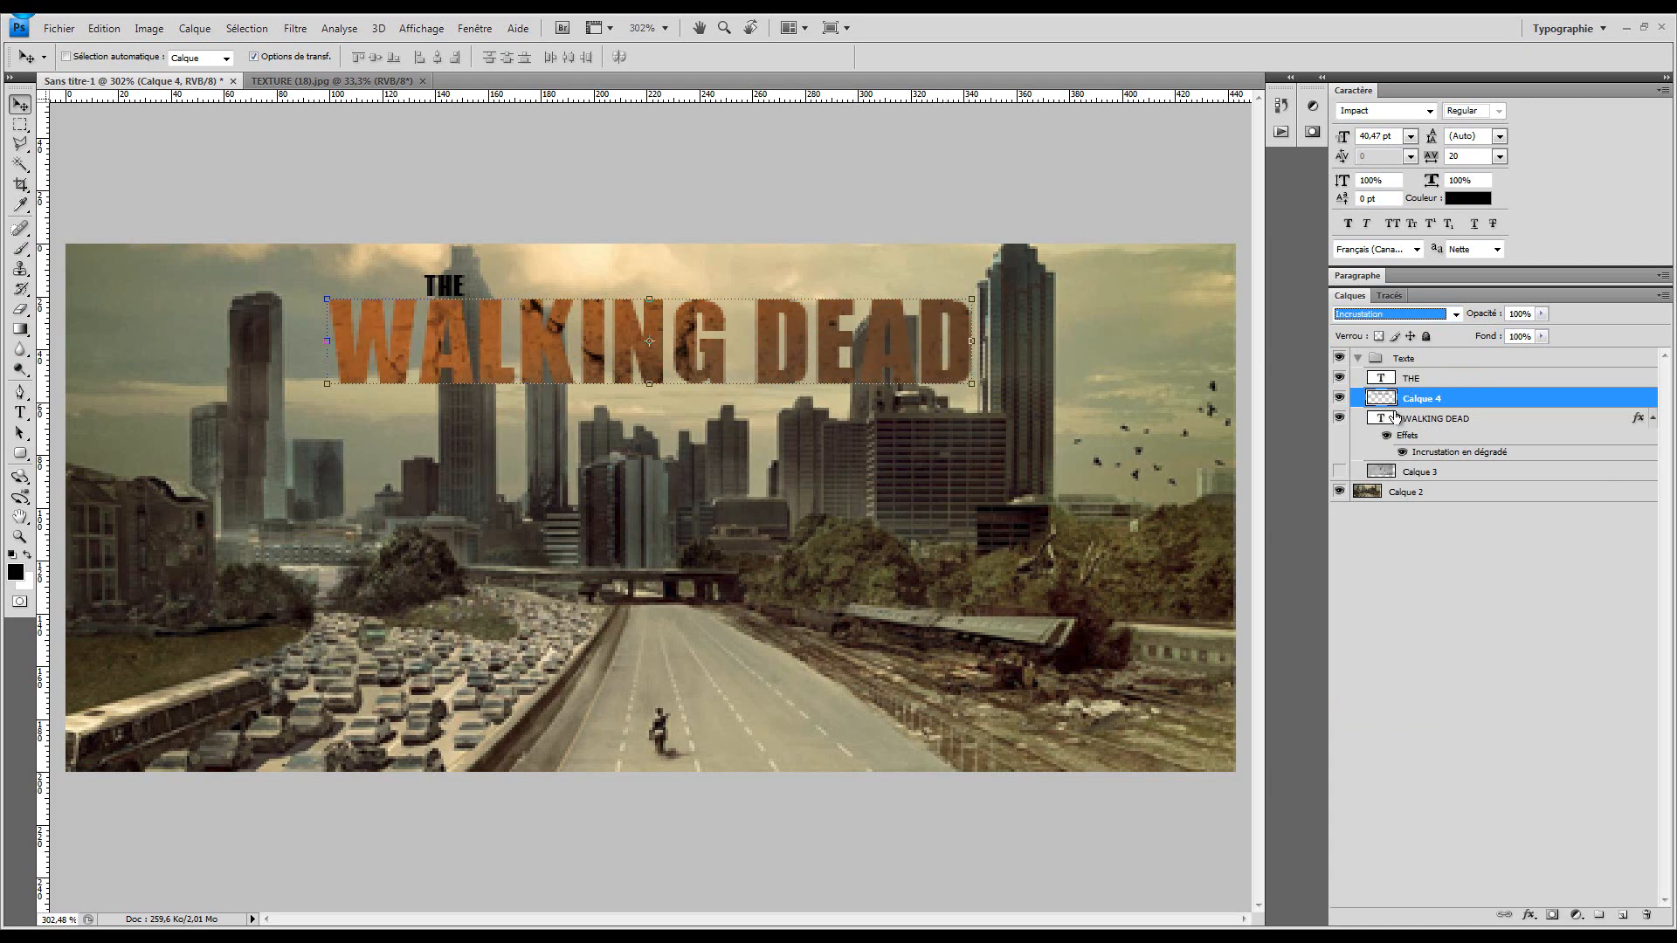
Copy the gradient overlay layer style from the WALKING DEAD text and paste it onto the THE text
right_click(1455, 446)
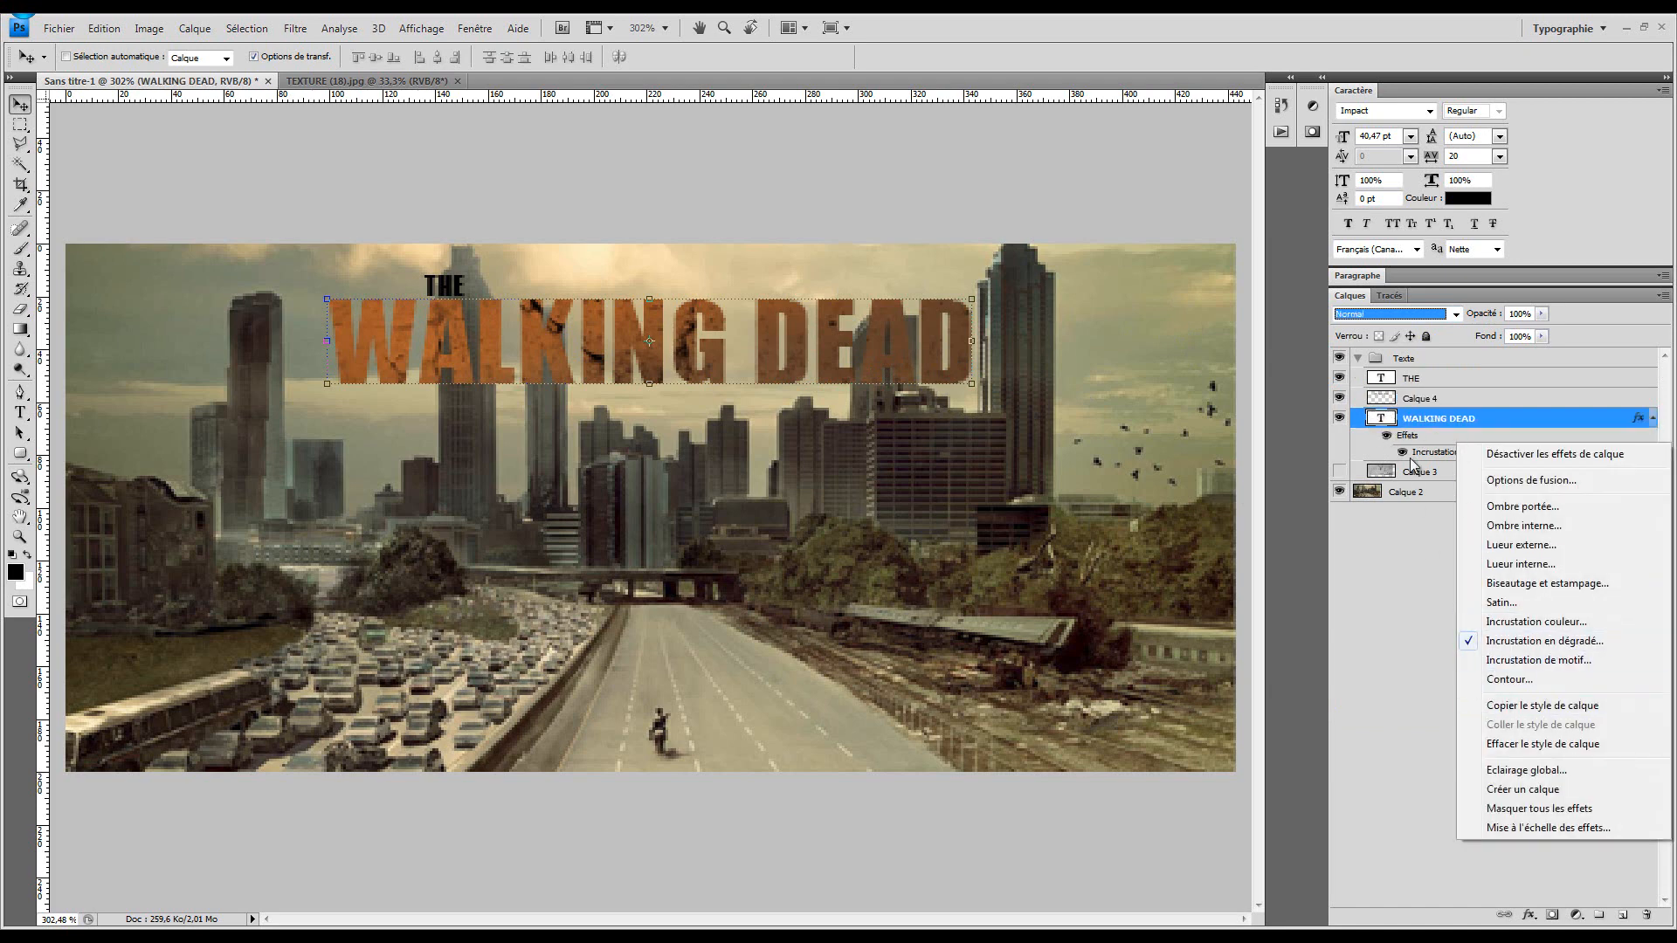
right_click(1428, 379)
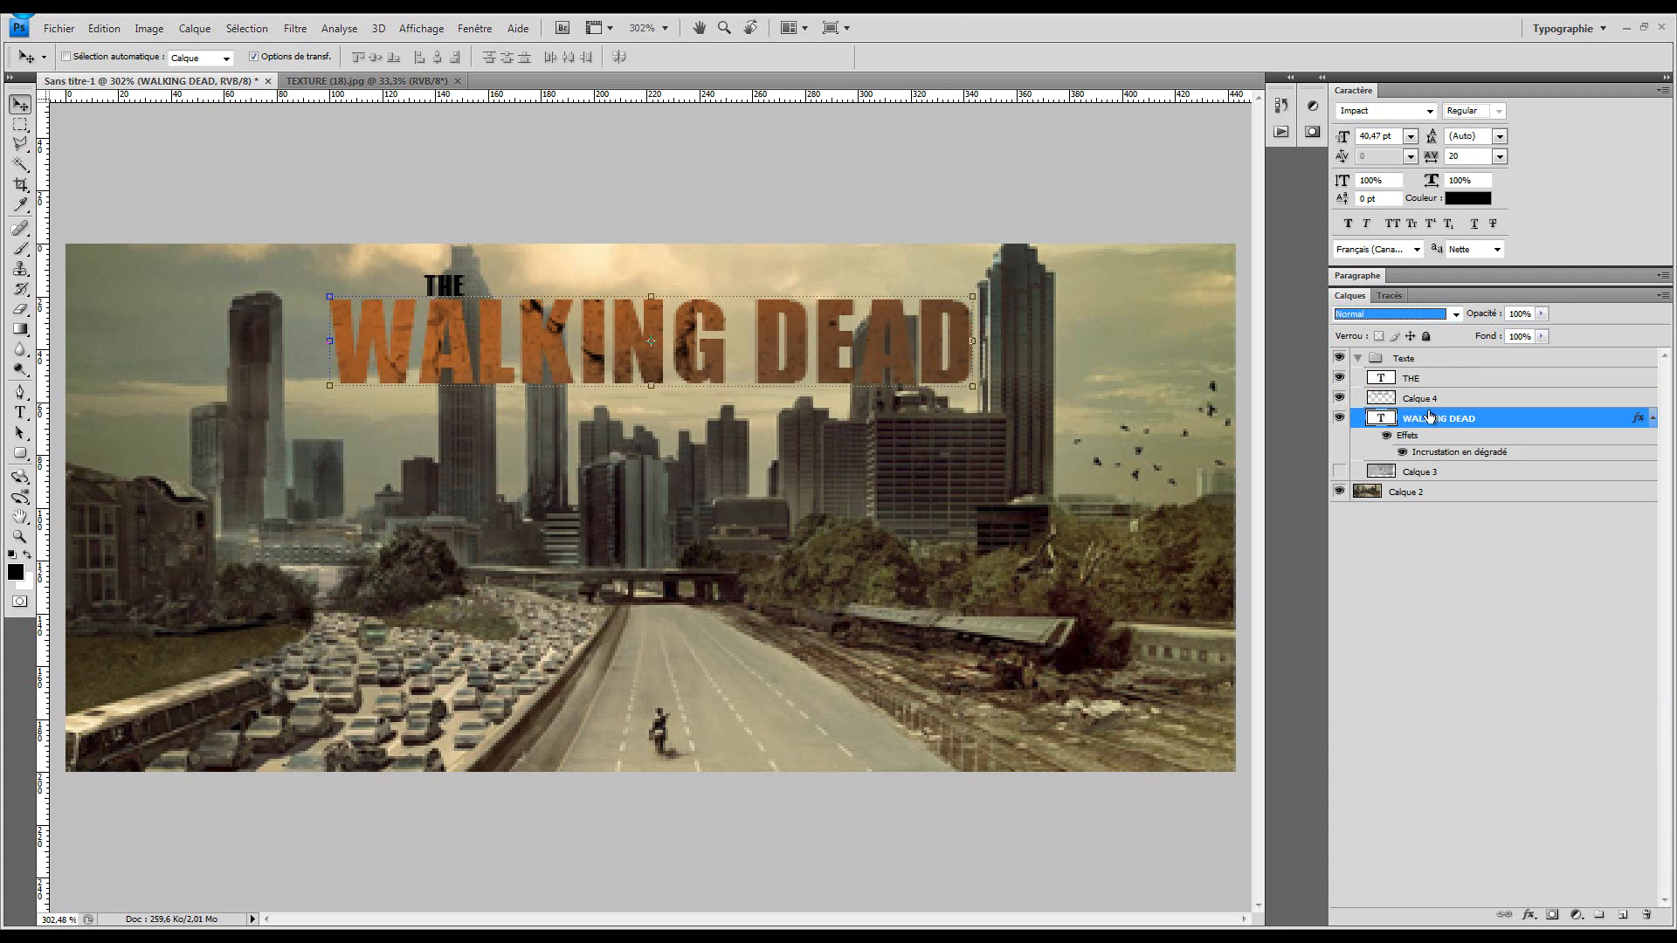
right_click(1428, 379)
click(1513, 863)
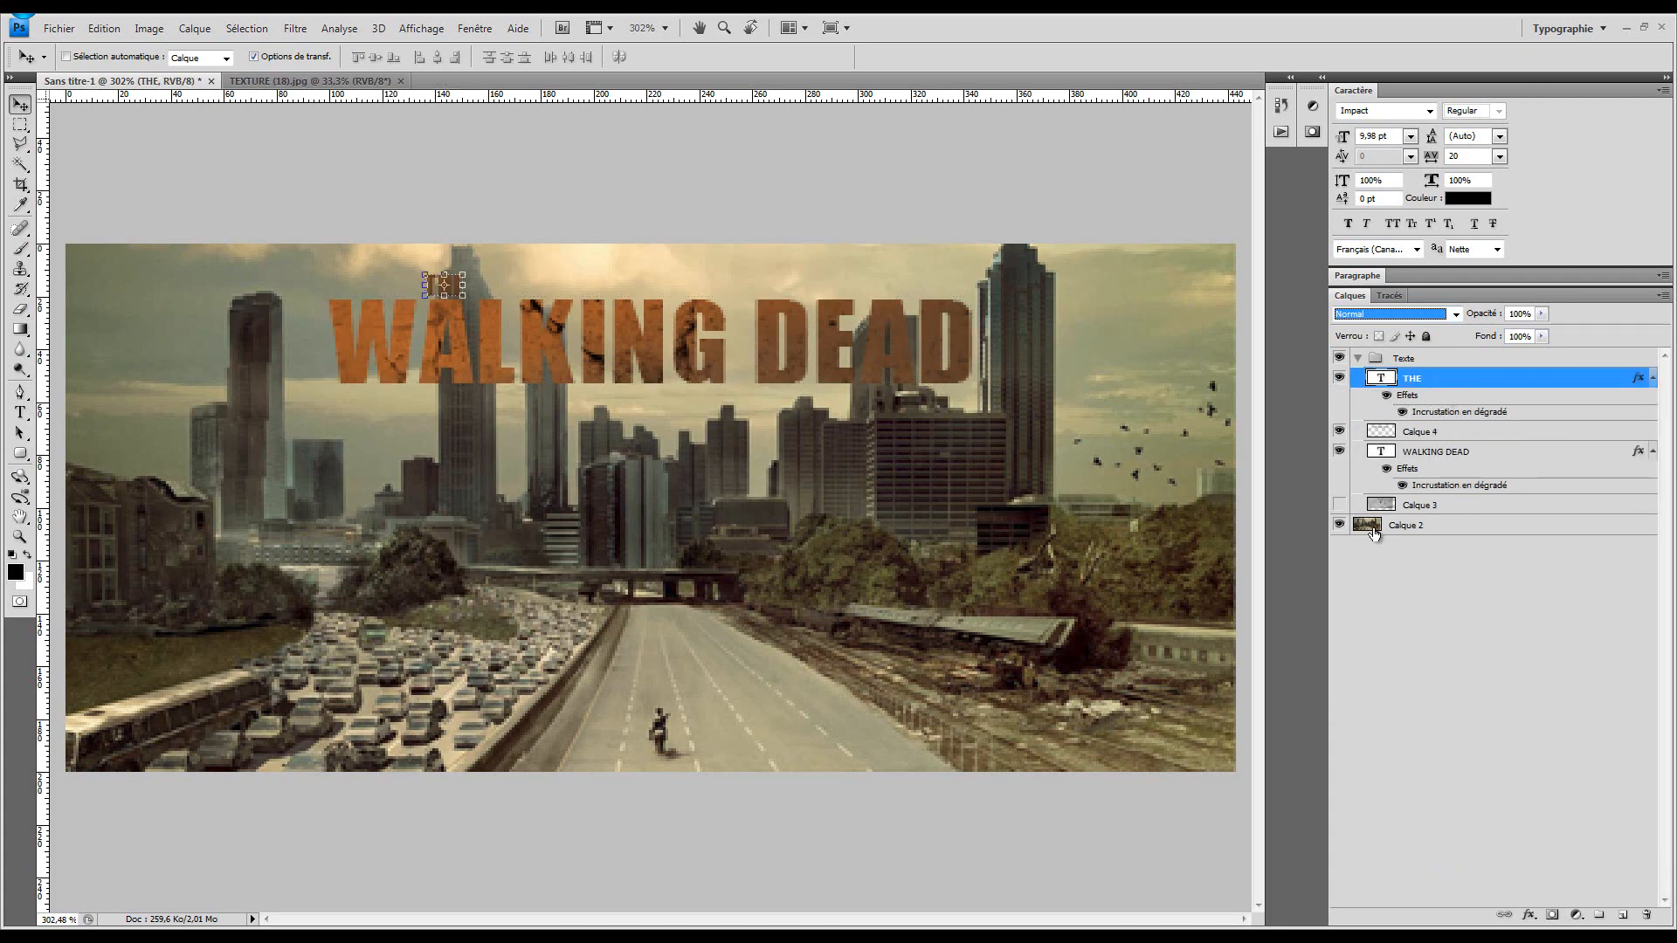
Show the full texture, copy its THE-shaped part to a new layer and place that copy above the THE text
click(1339, 505)
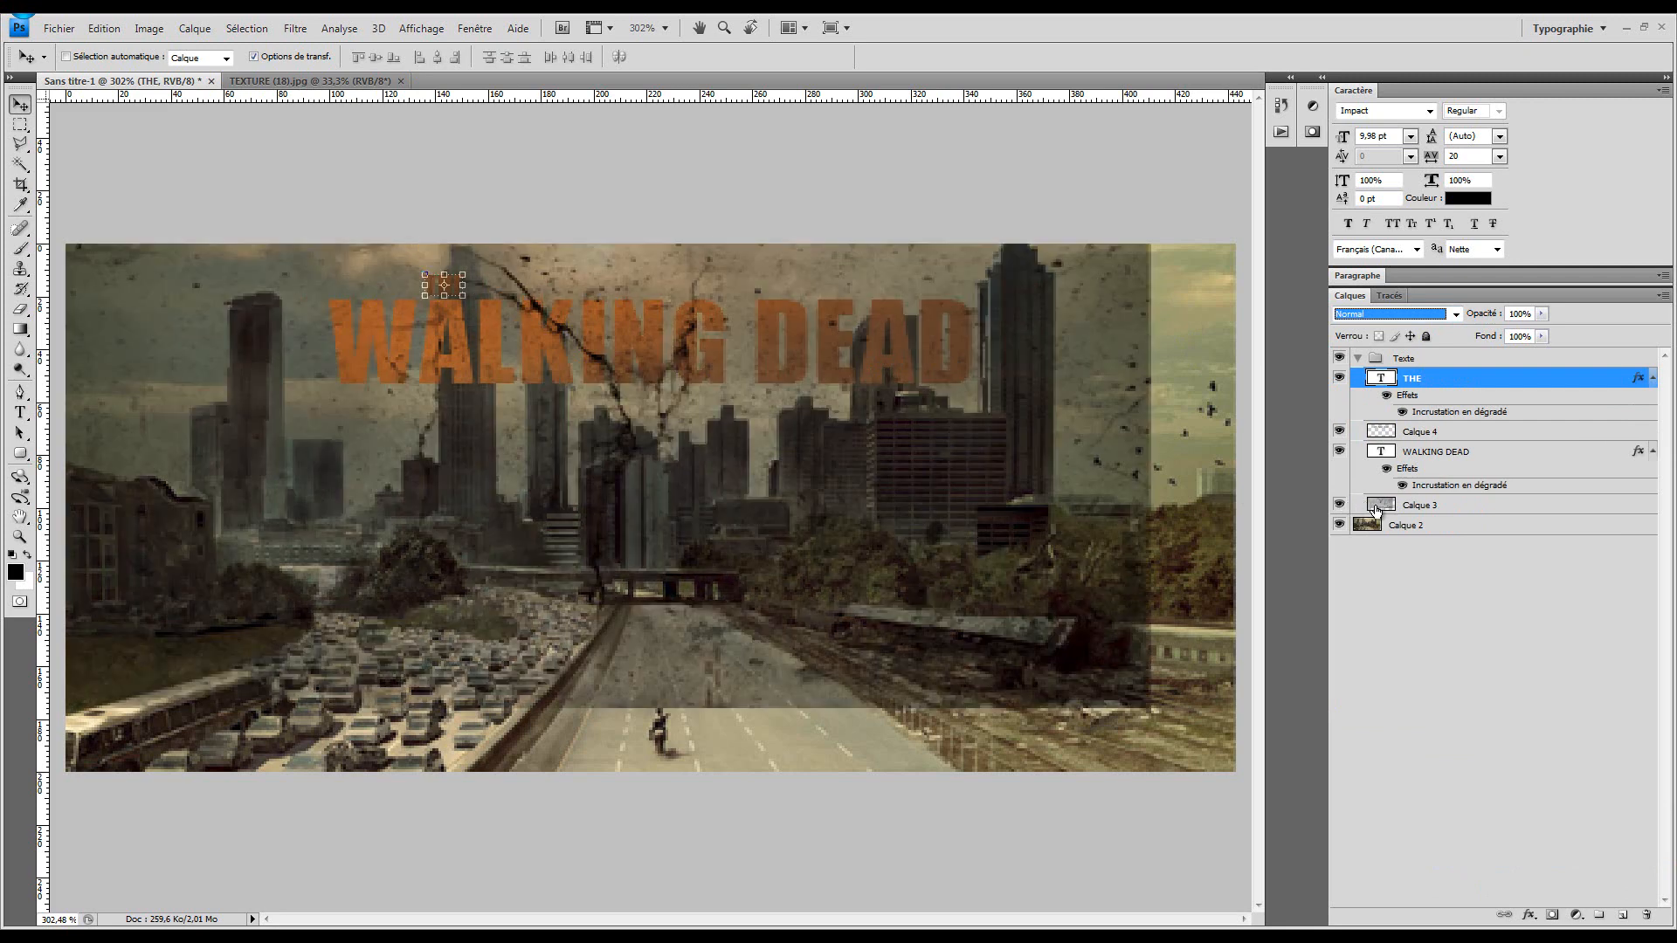
click(1378, 507)
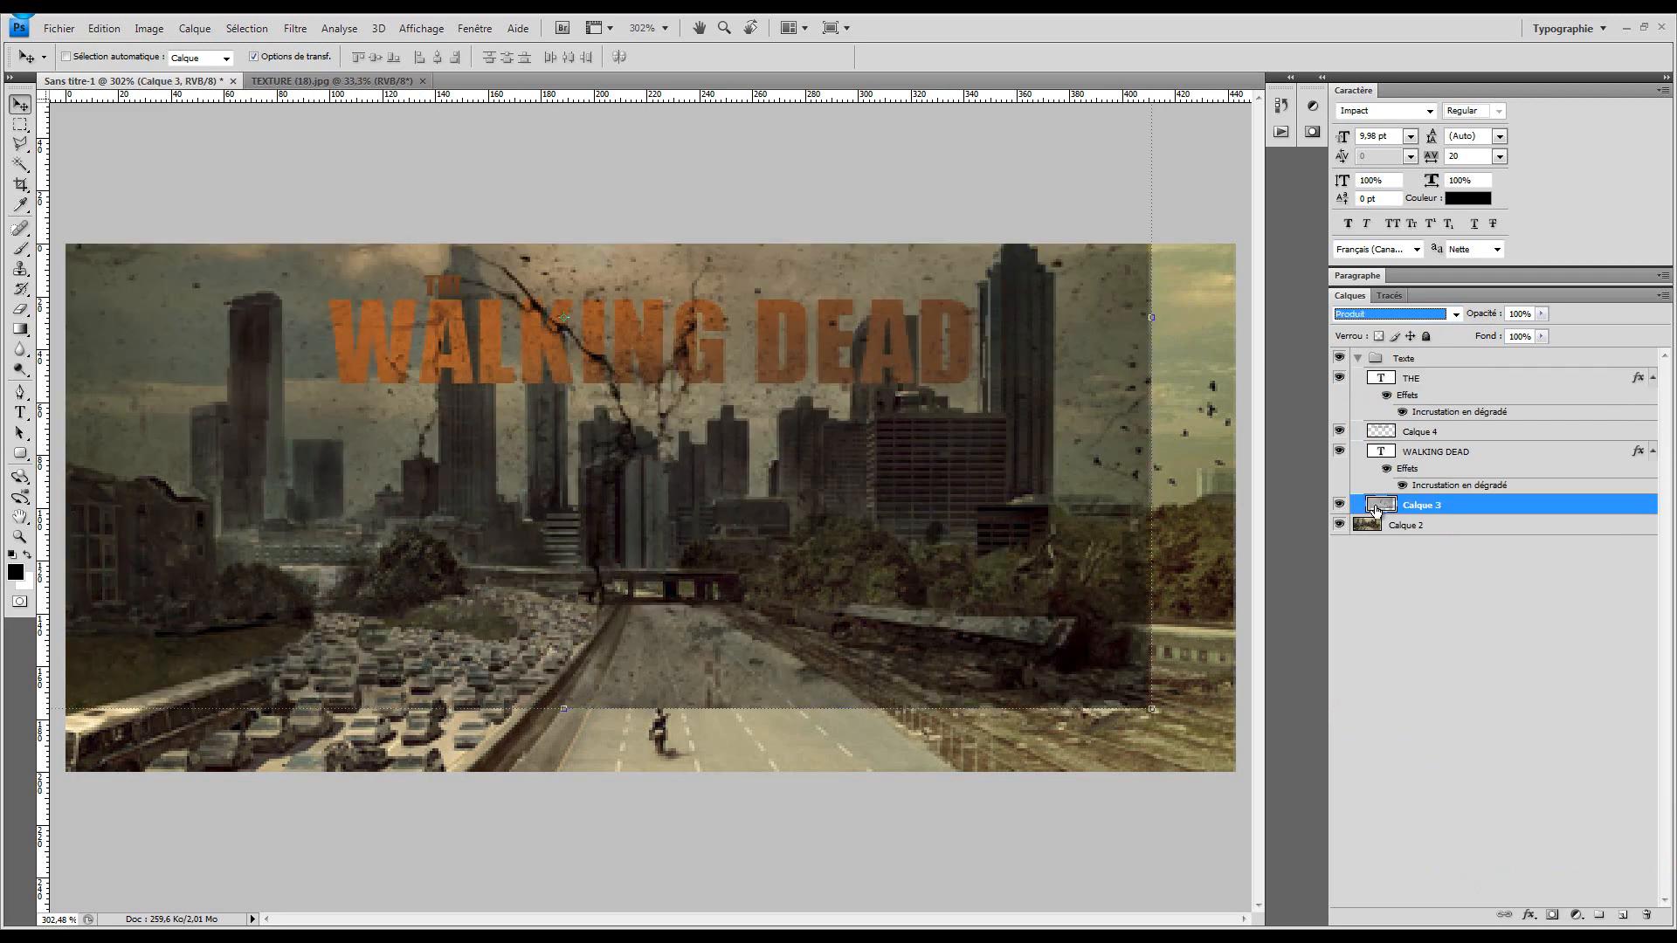
ctrl+click(1392, 381)
key(ctrl+j)
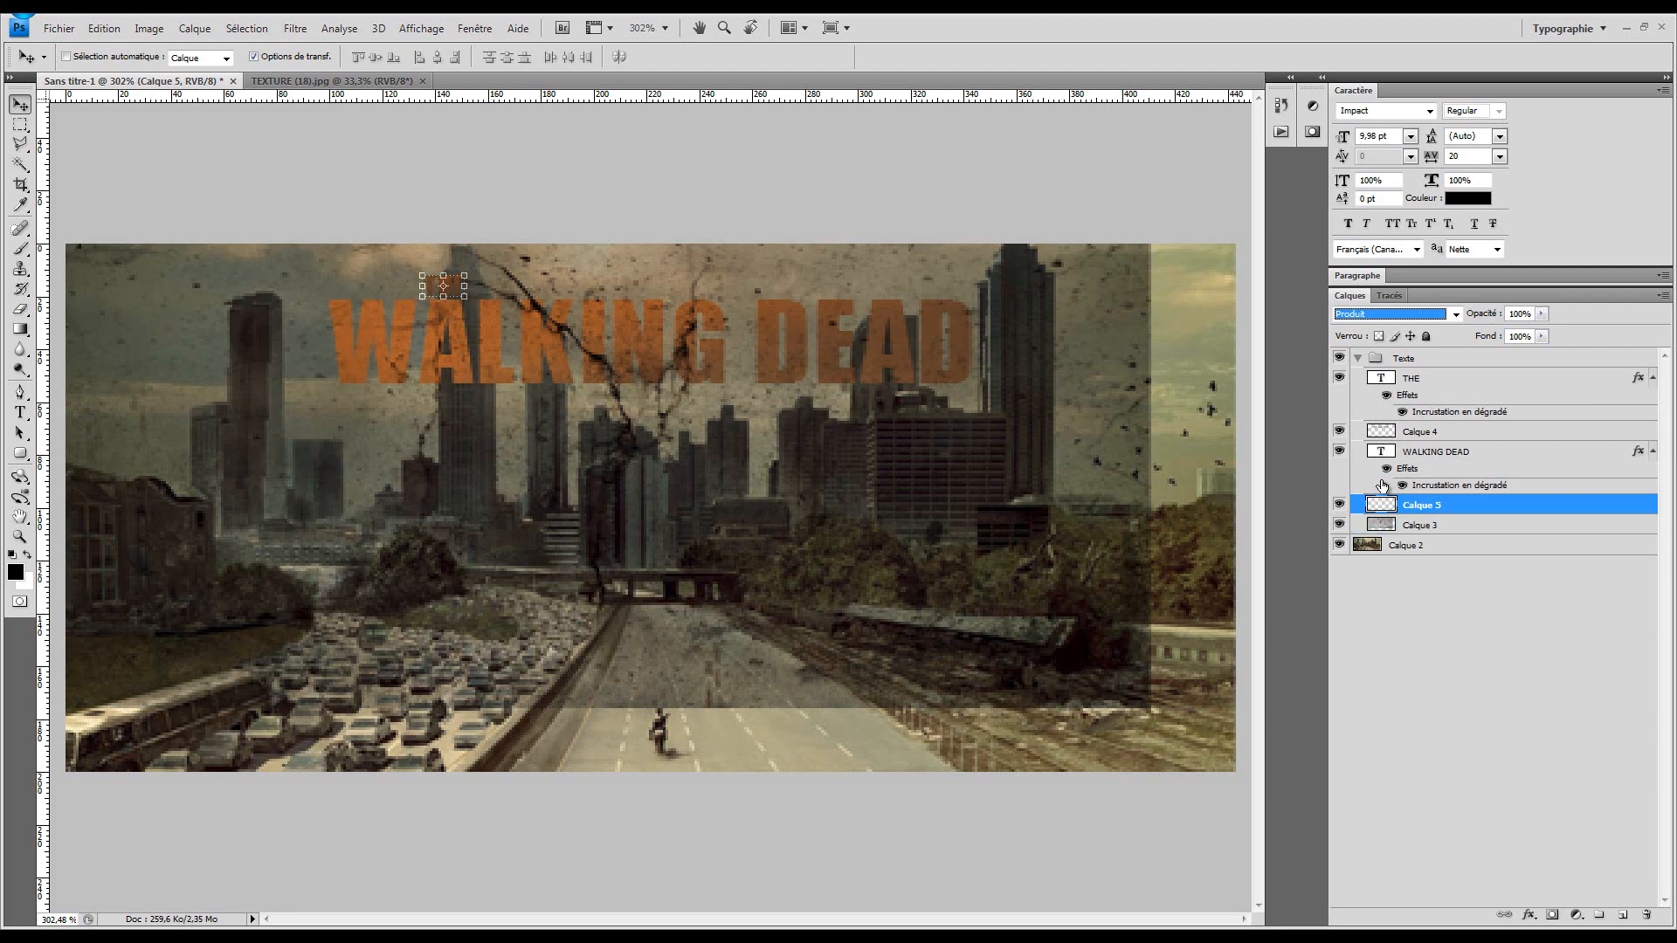
drag(1449, 508, 1443, 392)
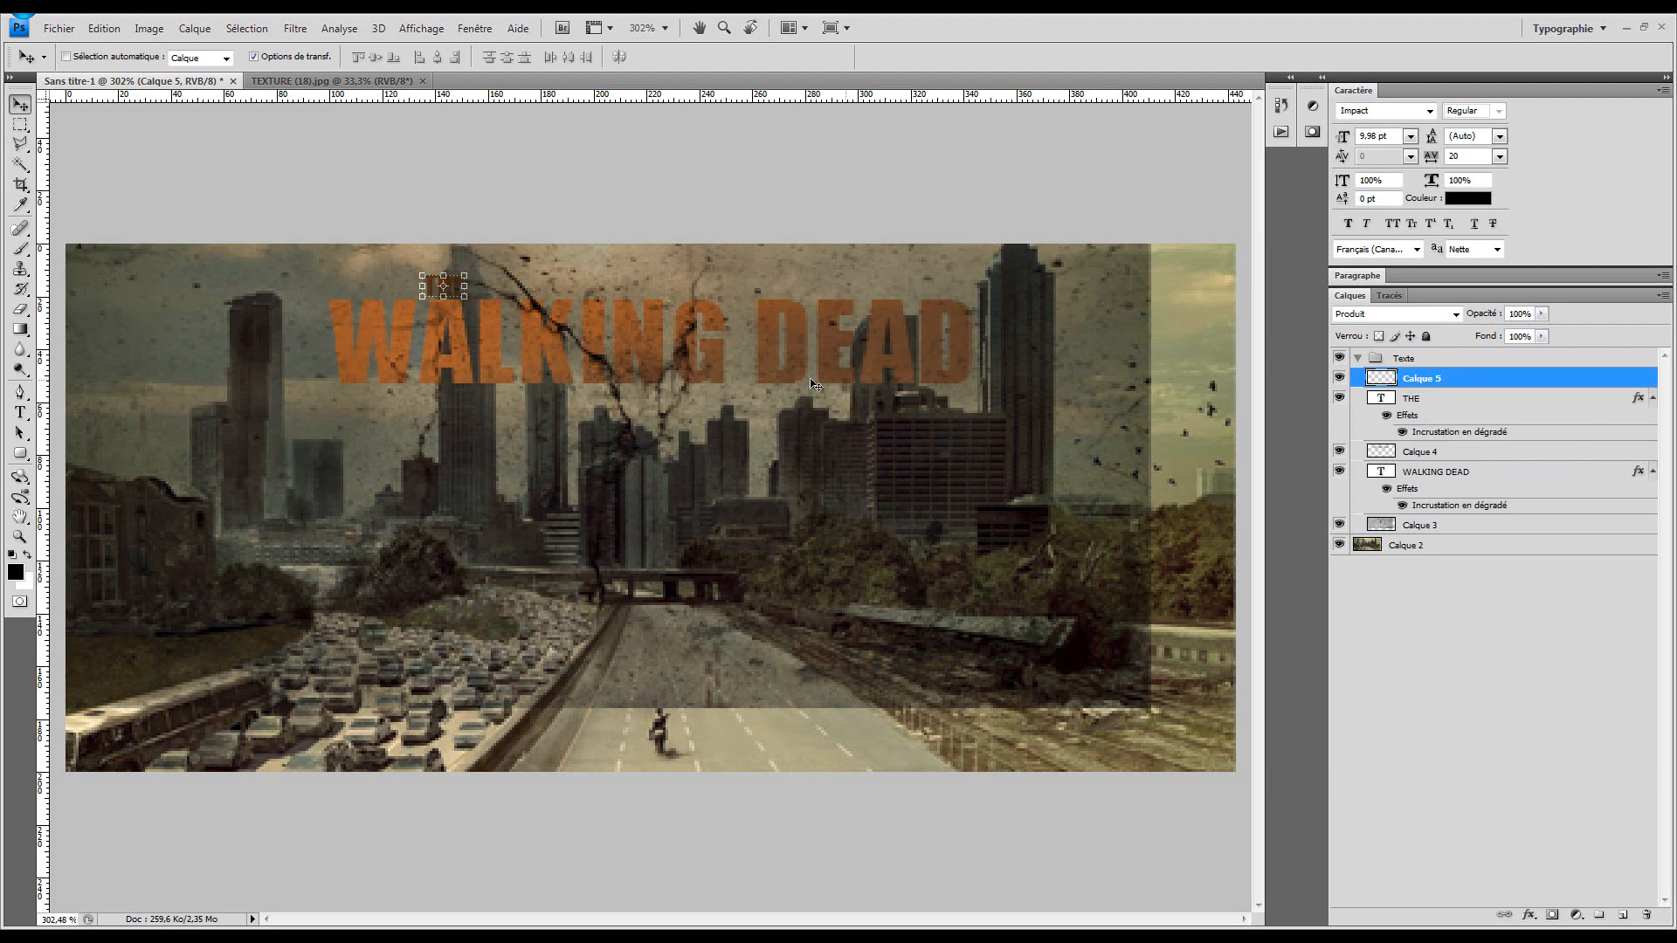
Set the THE-shaped texture copy to Incrustation, hide the full texture layer and check the signature at actual size
click(1386, 310)
click(1380, 552)
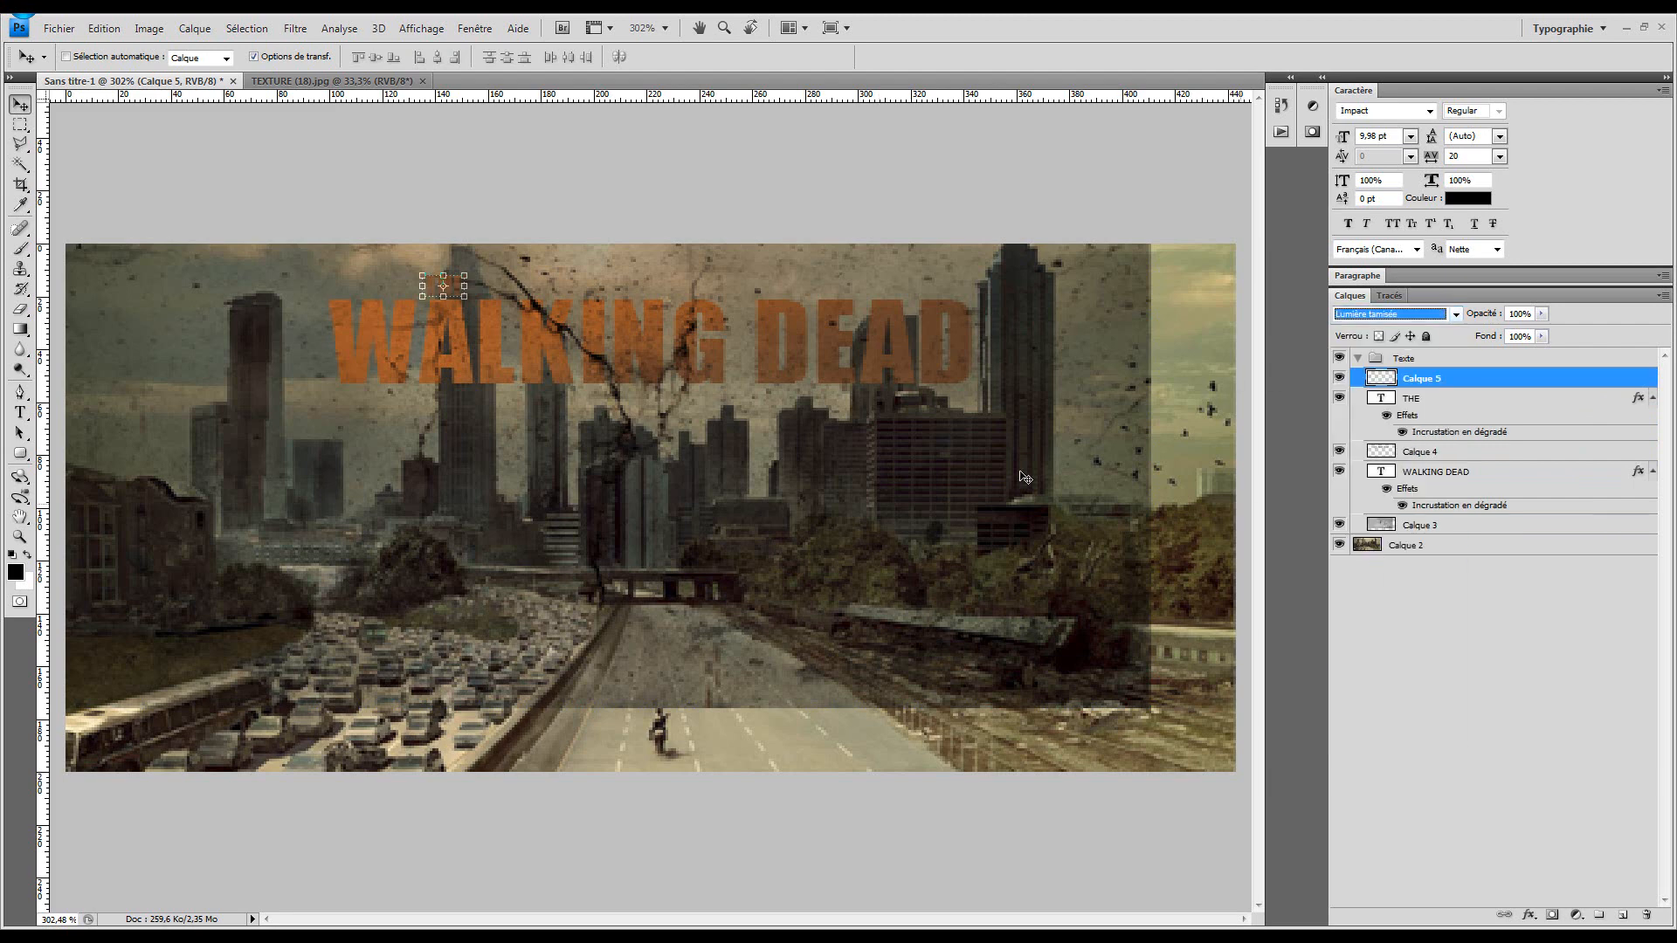
click(1340, 524)
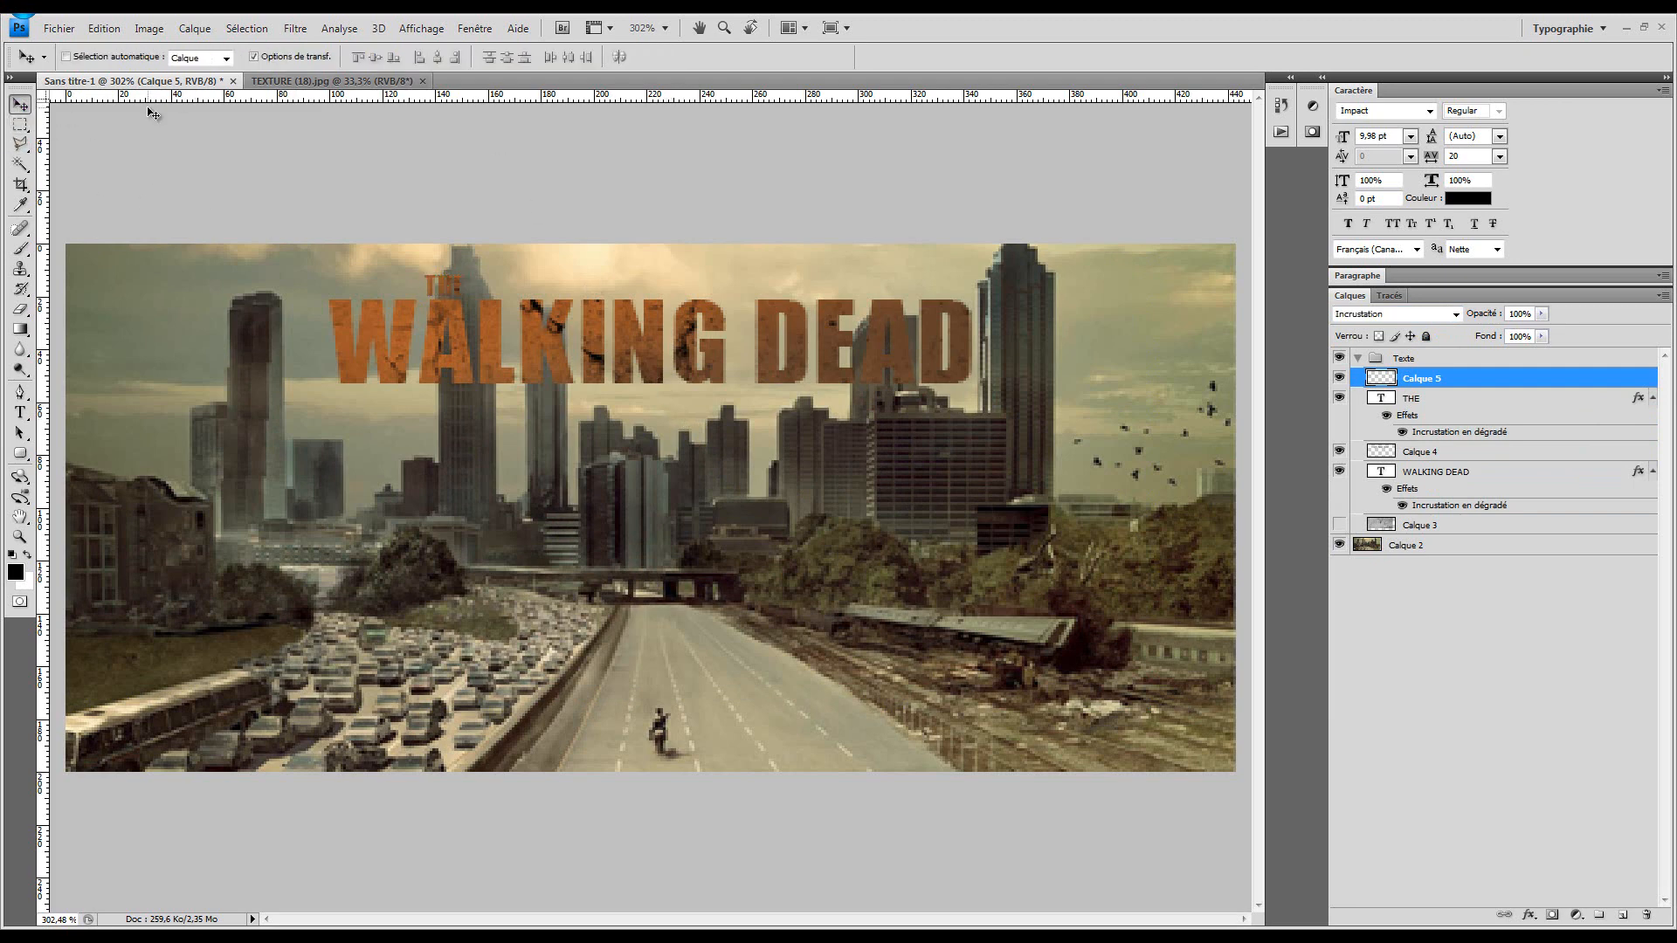
key(z)
click(352, 57)
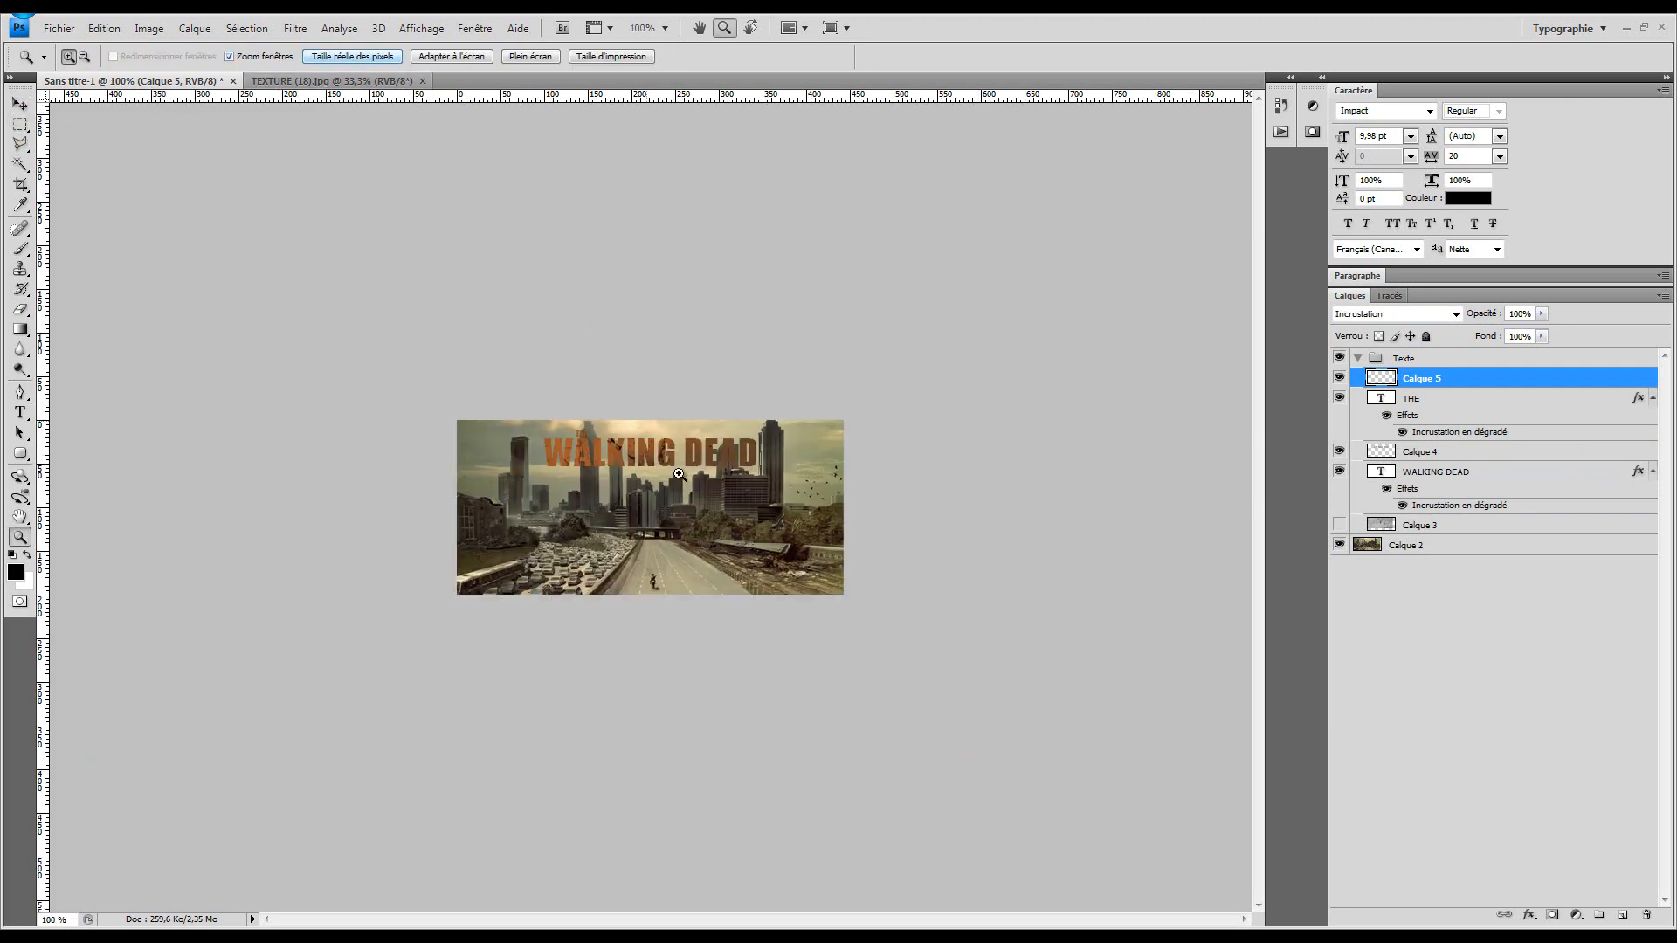
click(705, 508)
click(676, 425)
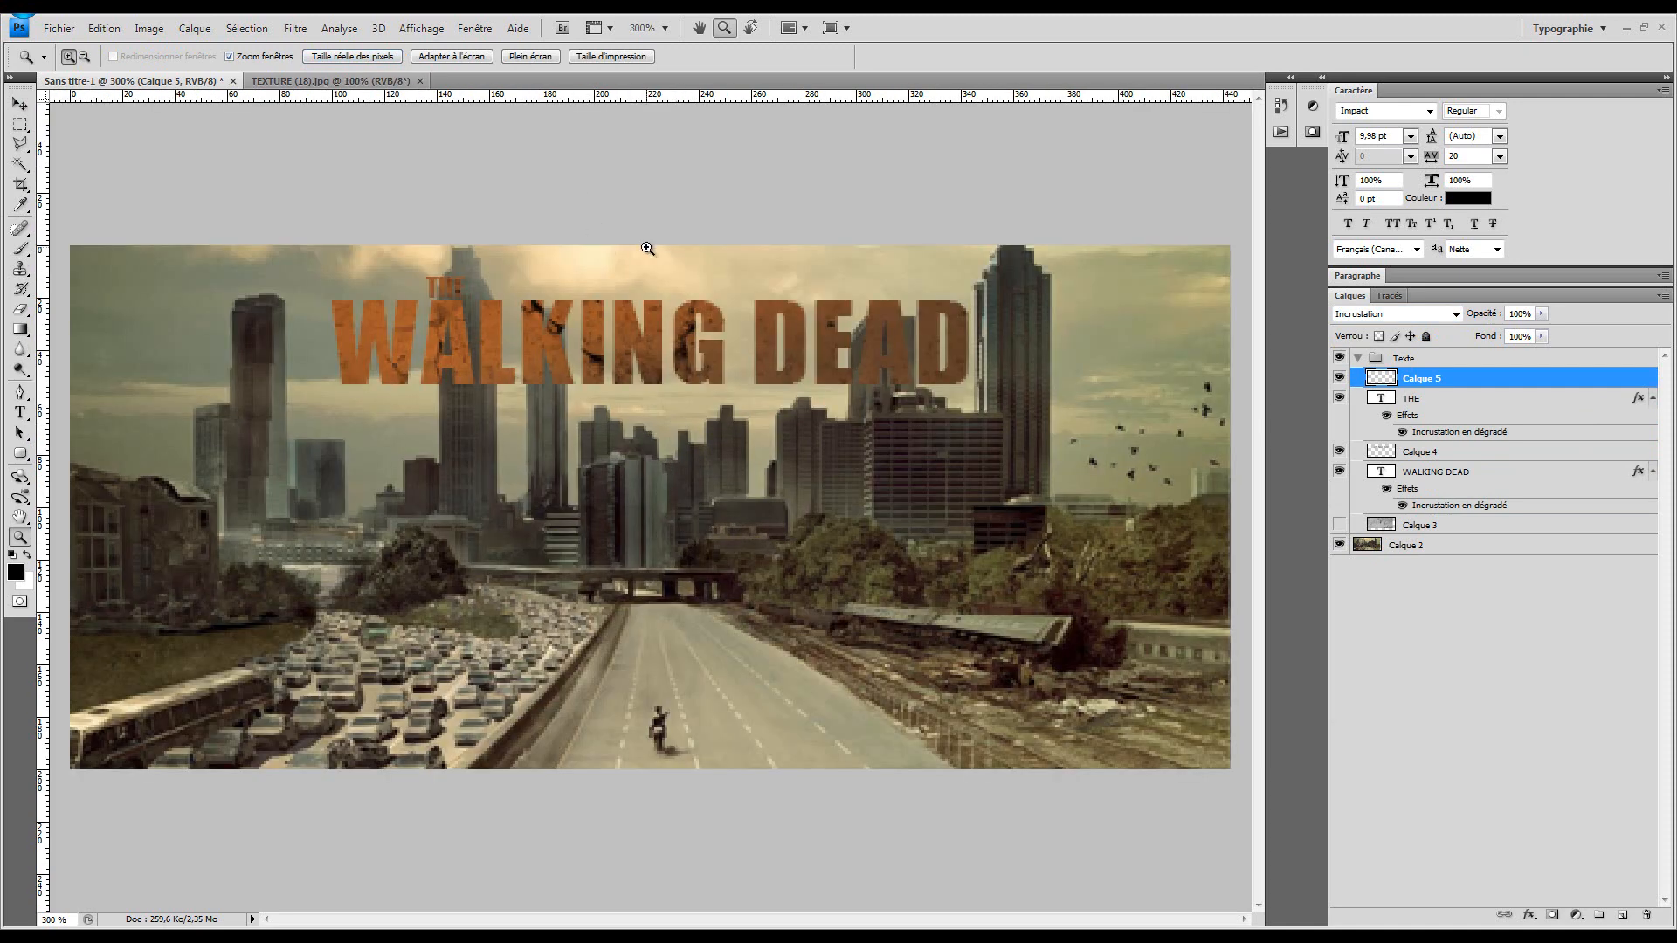
double_click(1419, 432)
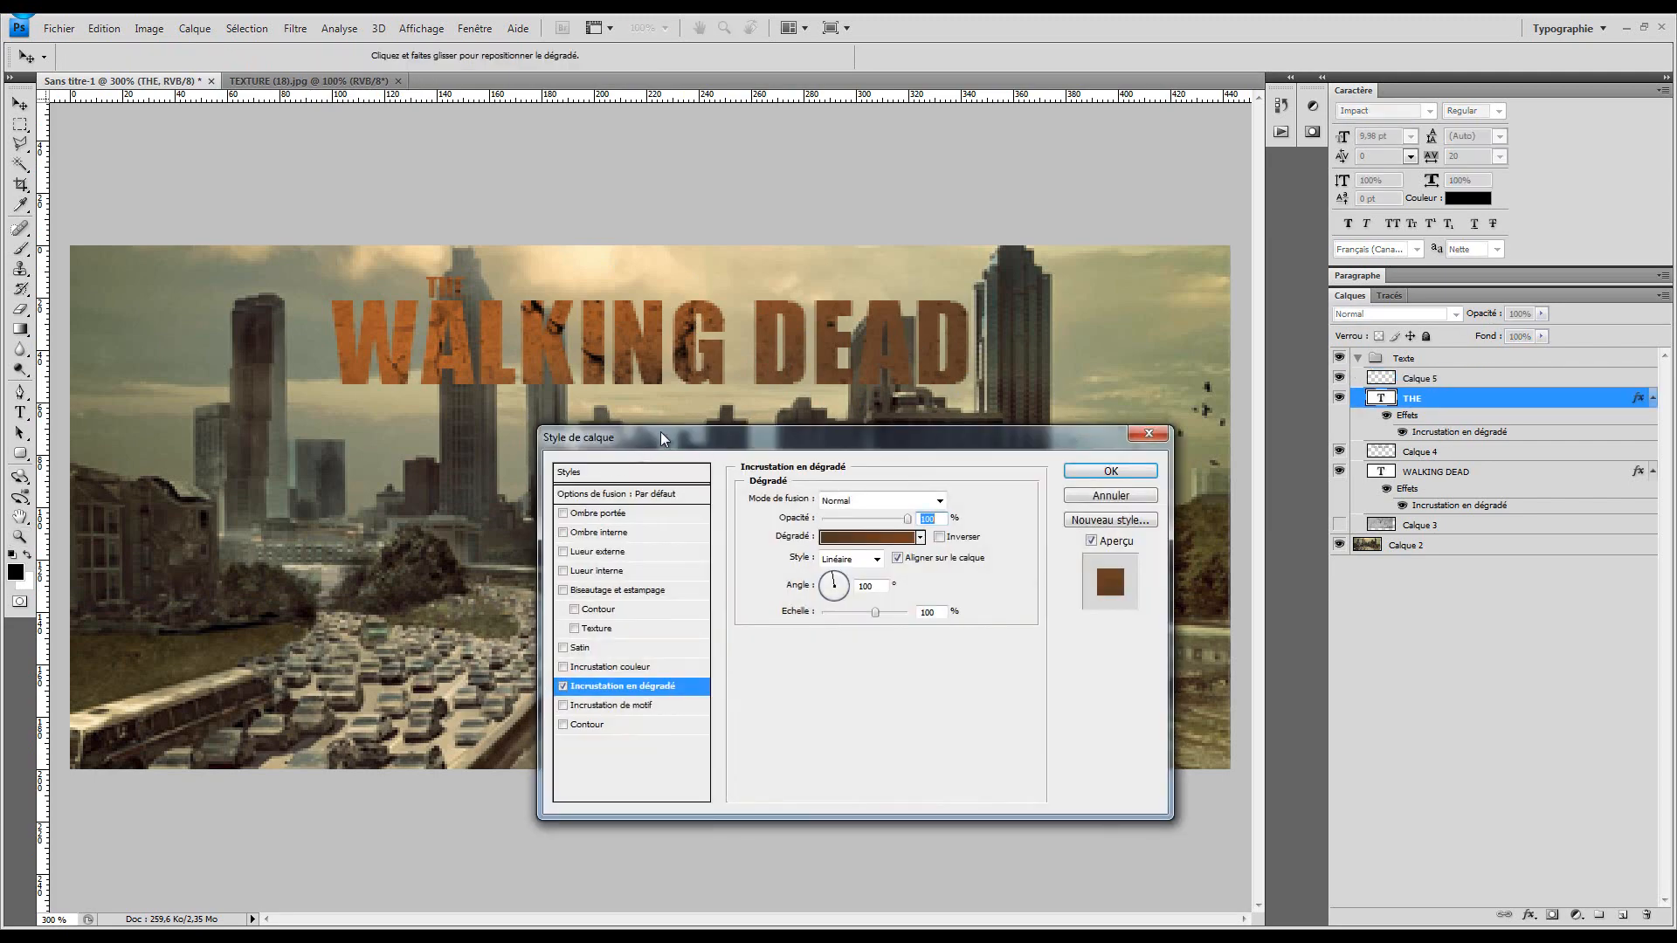
drag(664, 438, 484, 477)
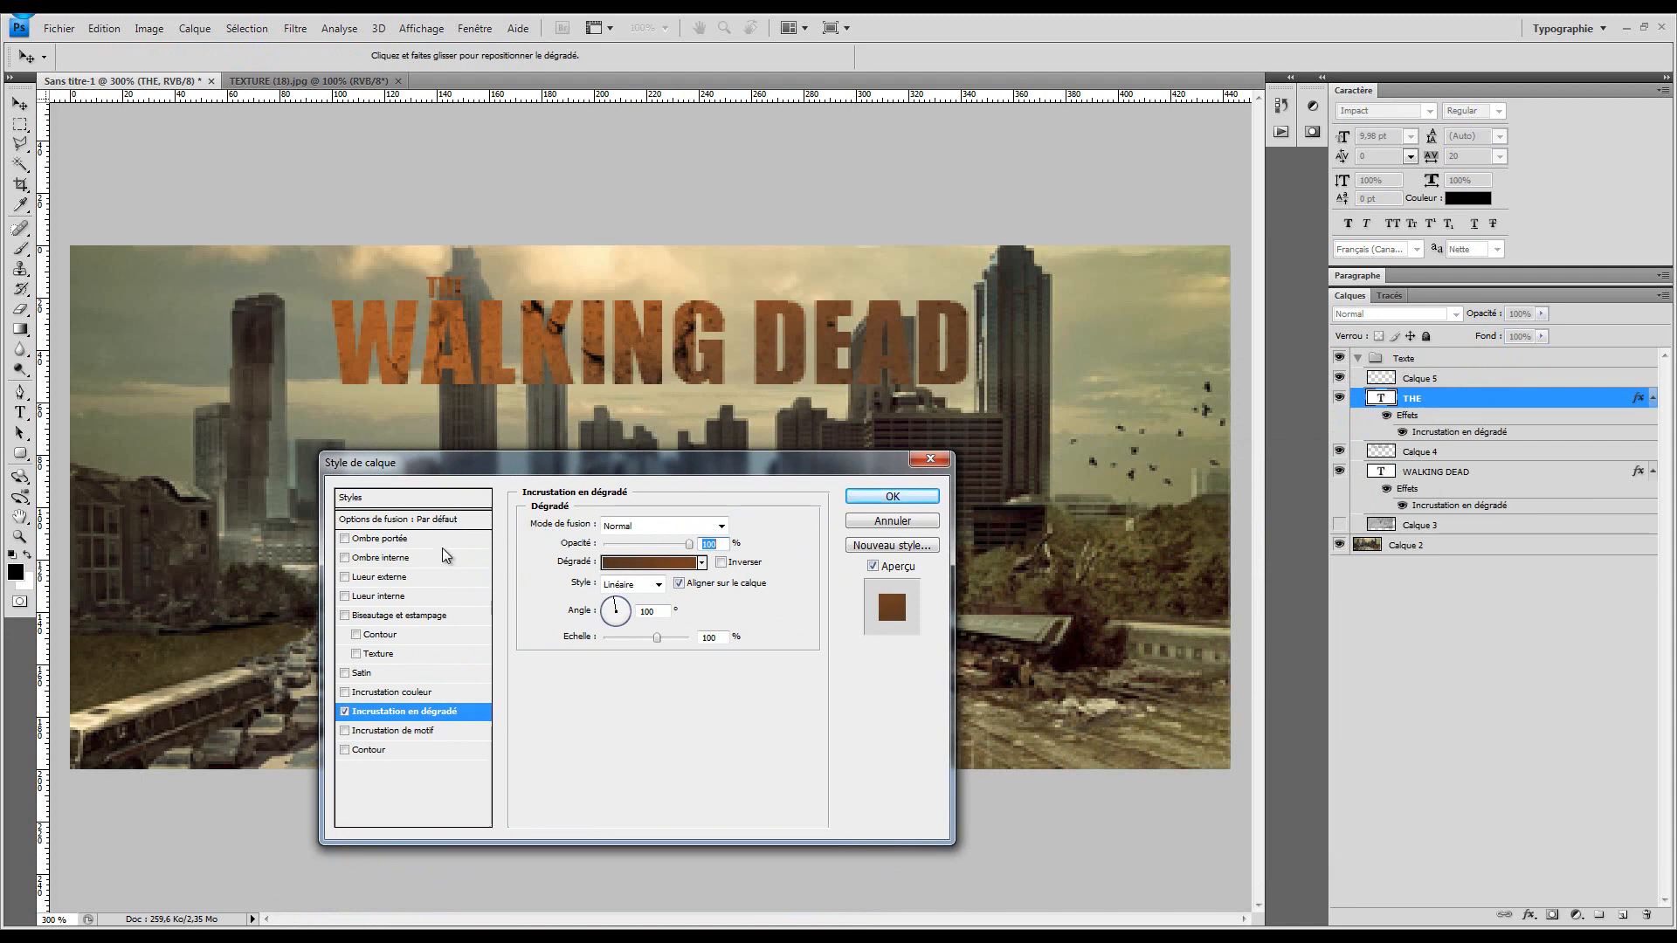
drag(456, 463, 668, 464)
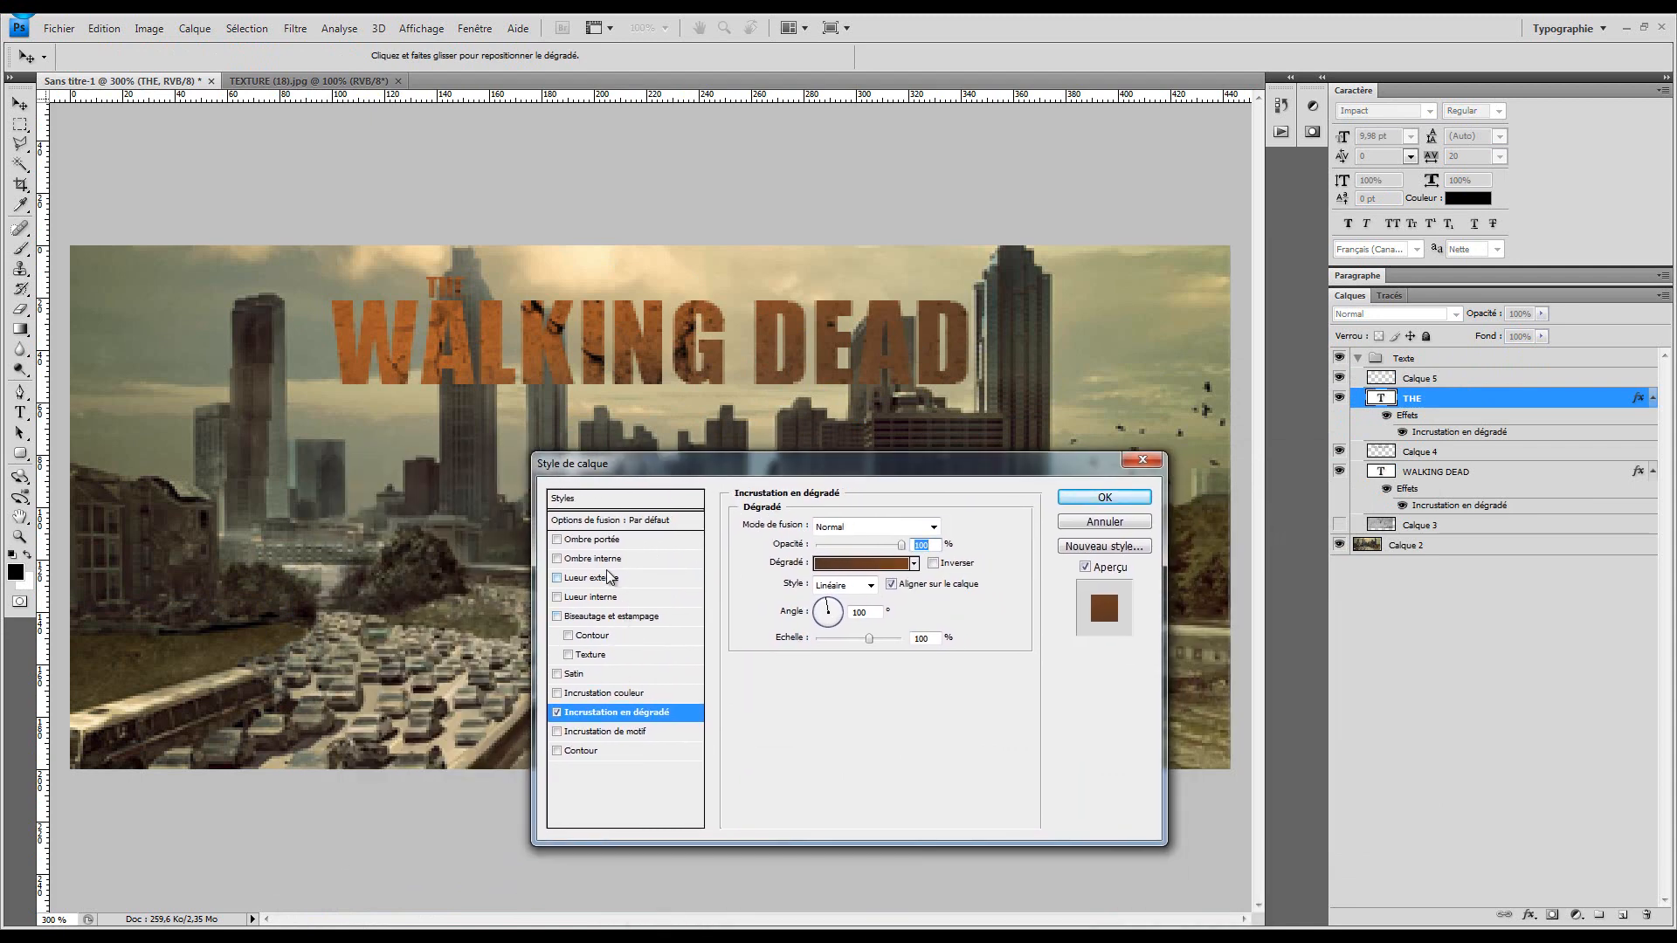
click(611, 540)
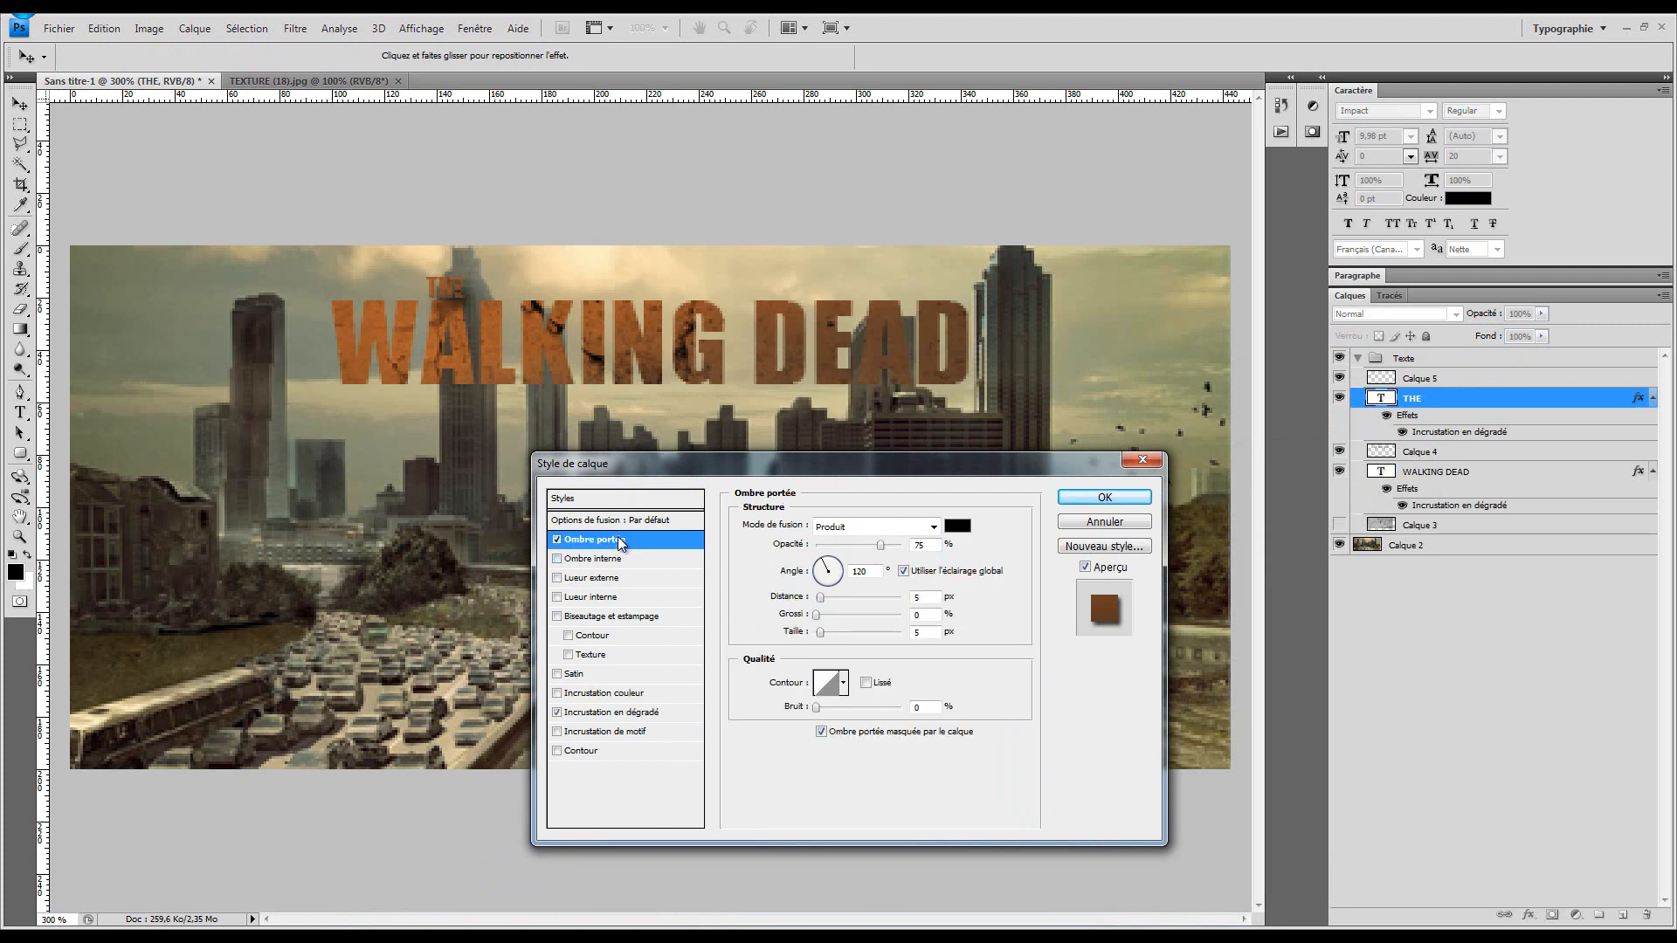
click(1068, 524)
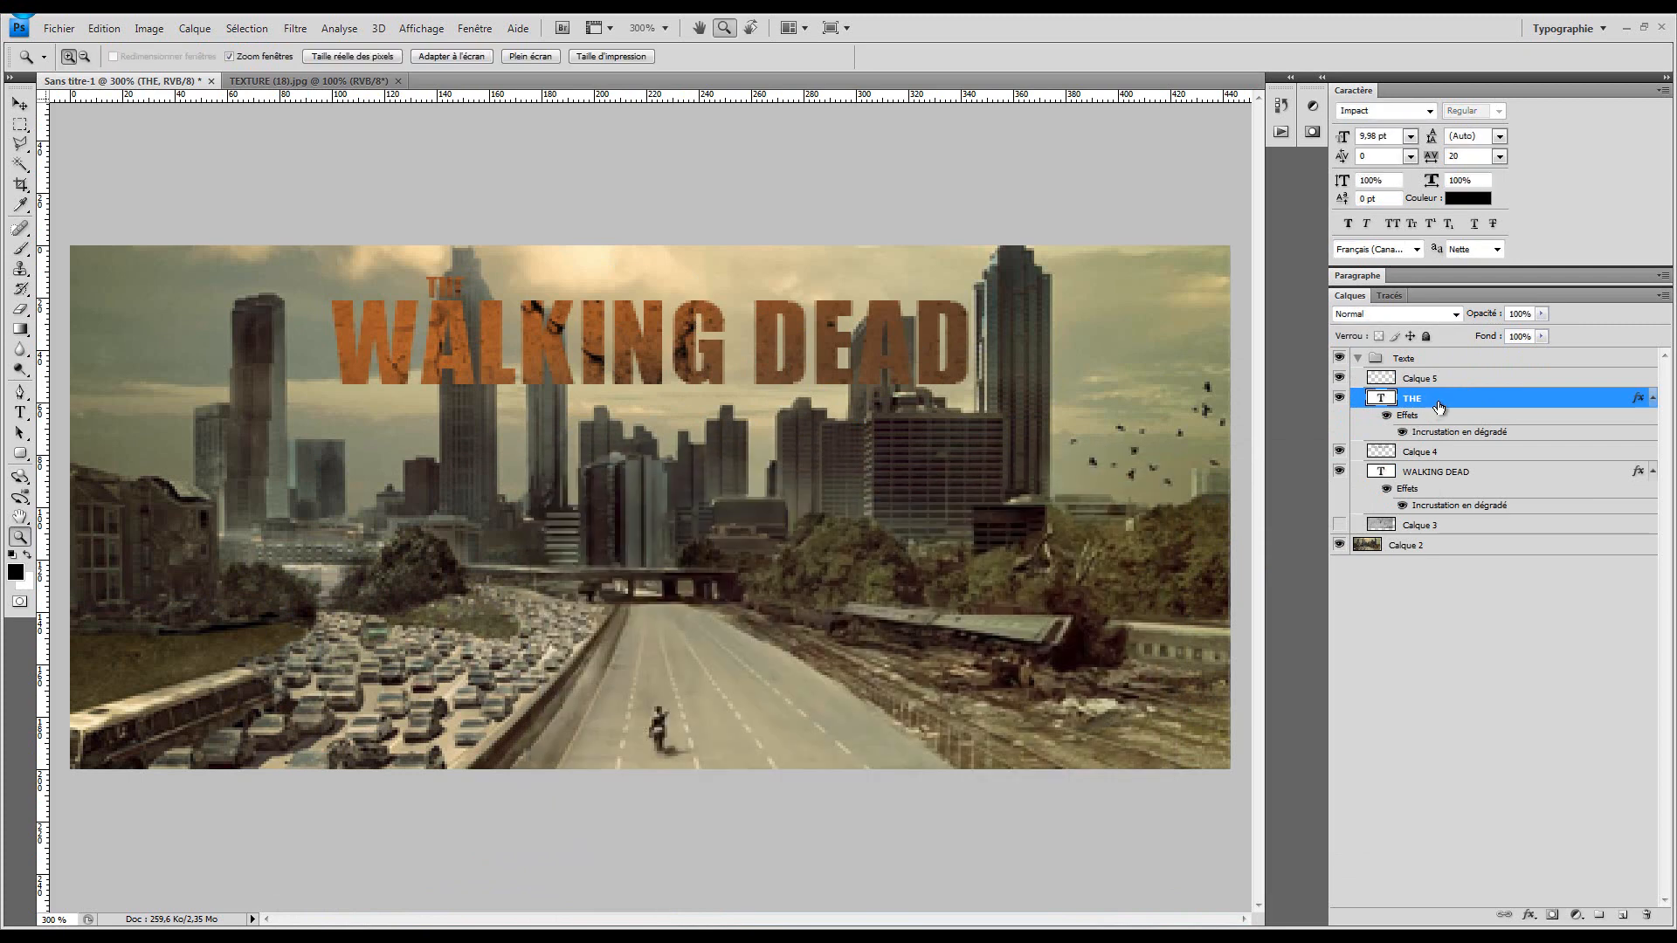
Add an inner shadow to the WALKING DEAD text with 50% opacity, 0 px distance and 5 px size
click(1398, 474)
double_click(1441, 507)
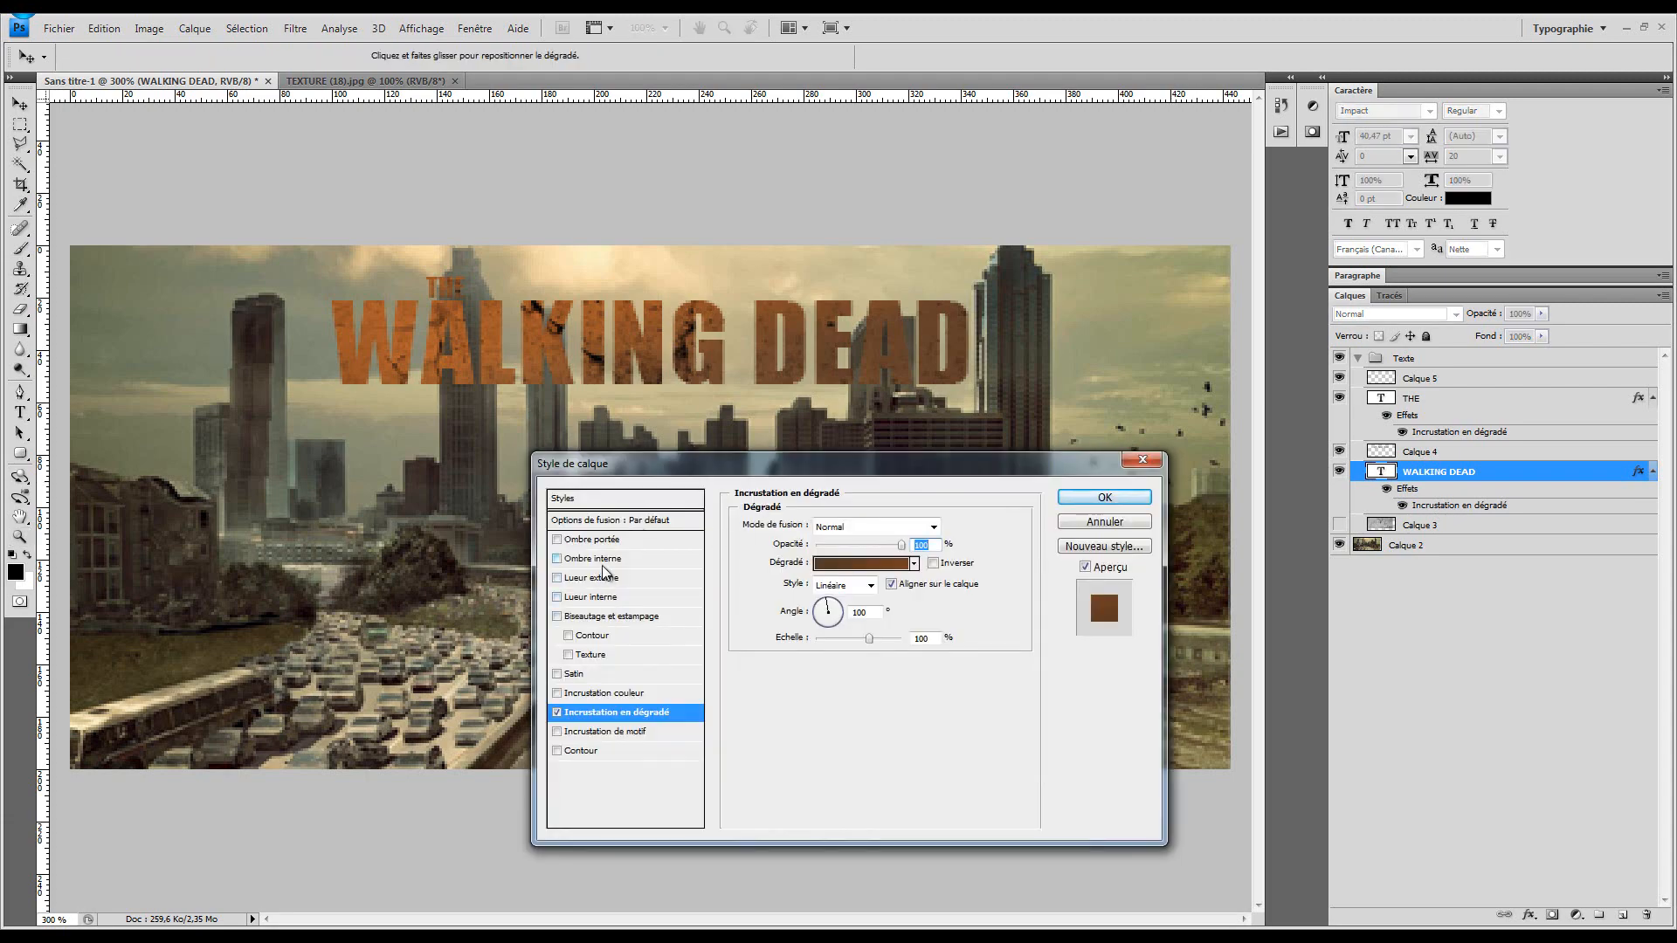
click(613, 558)
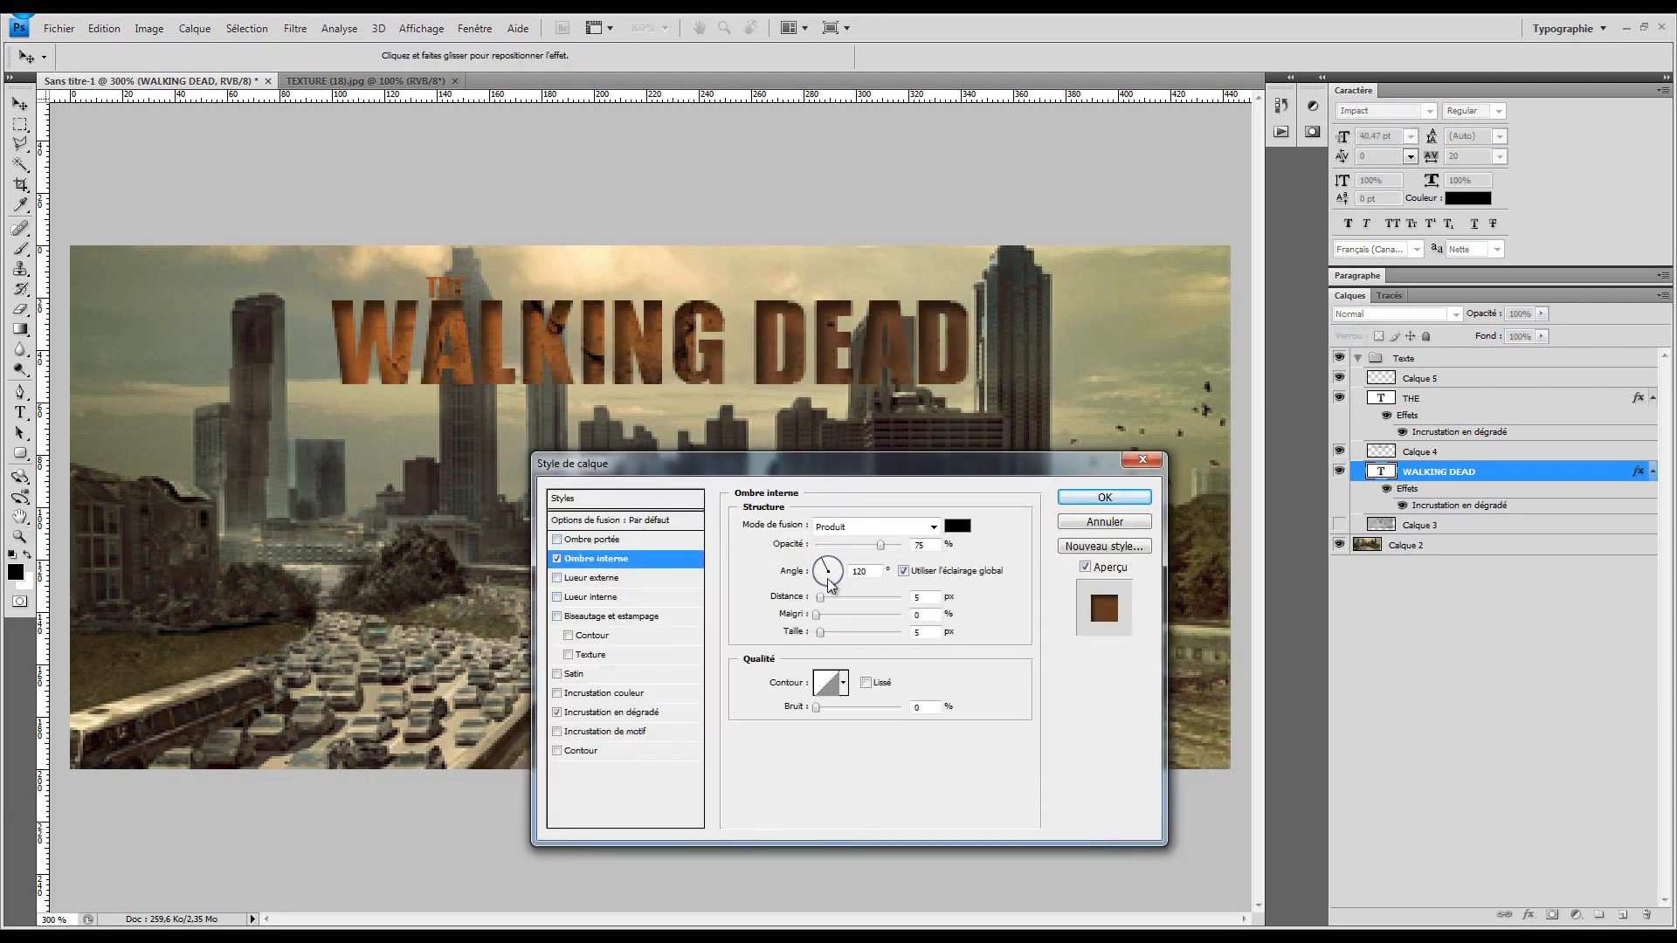
drag(820, 597, 822, 635)
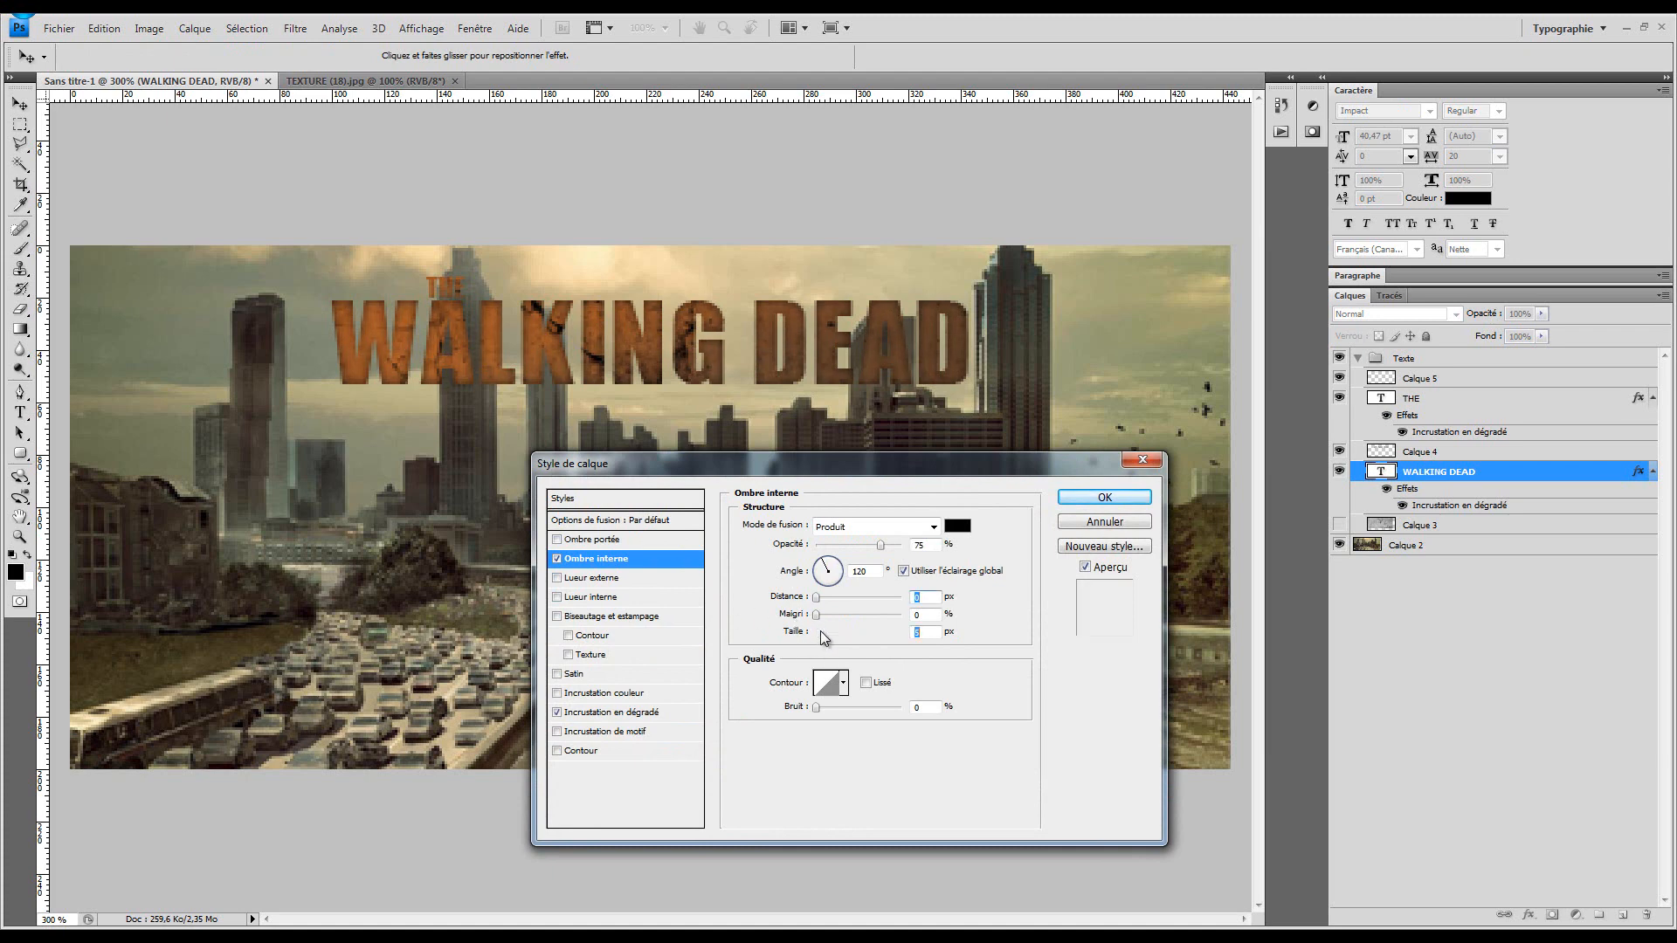
drag(880, 545, 859, 545)
click(931, 632)
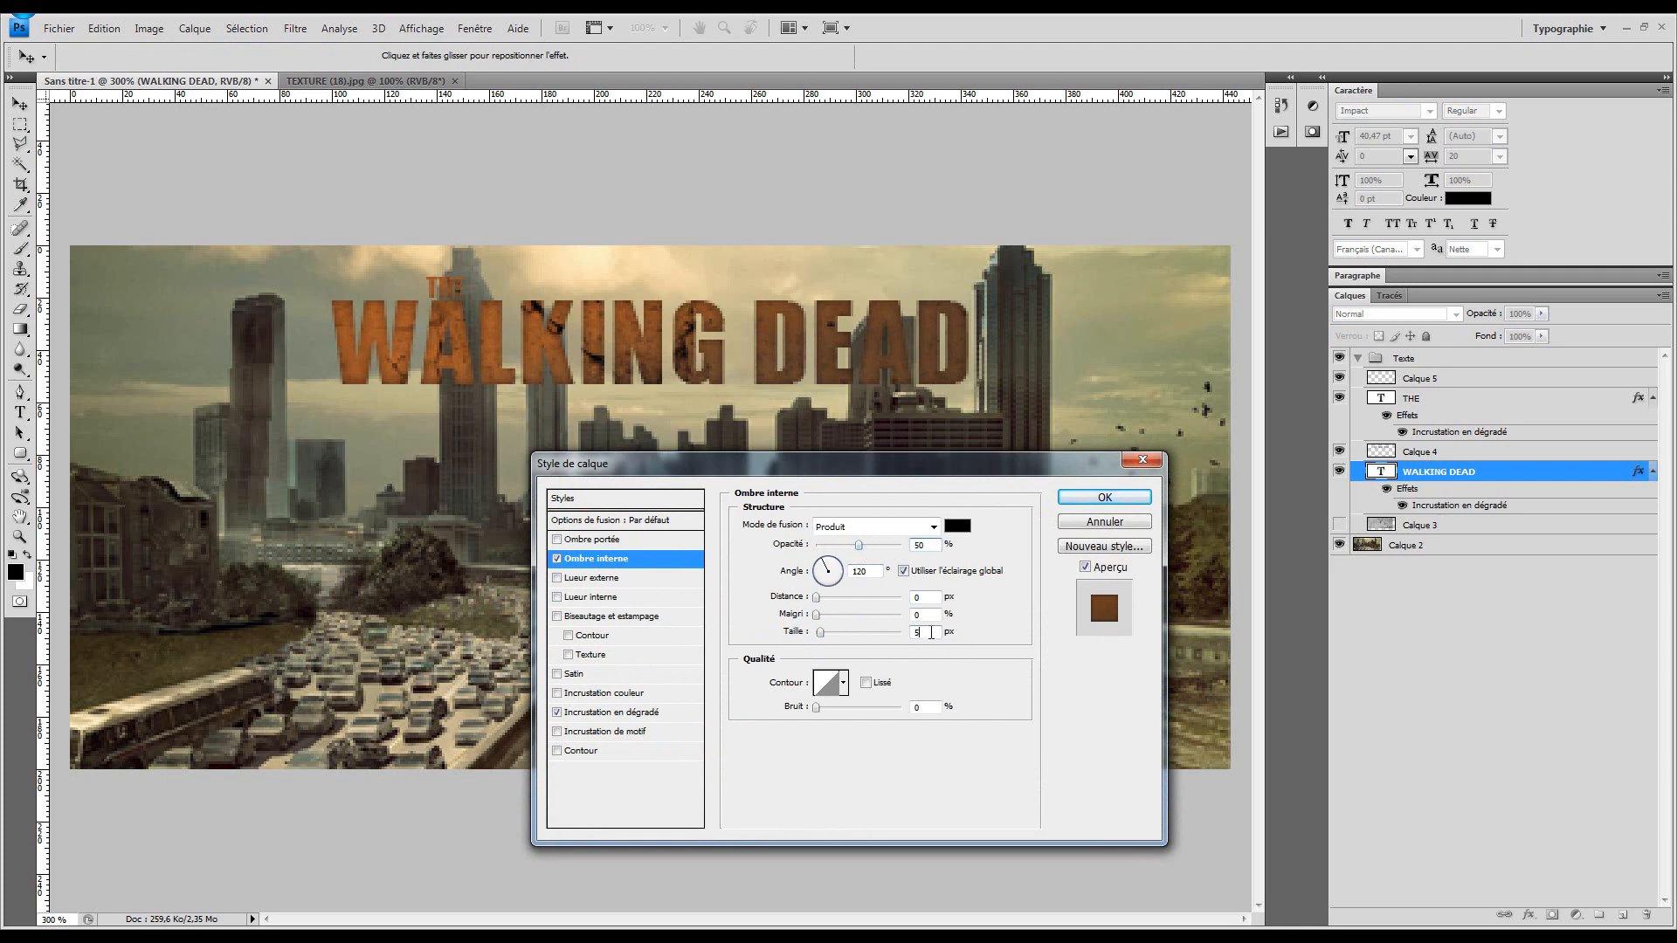
click(1105, 497)
key(z)
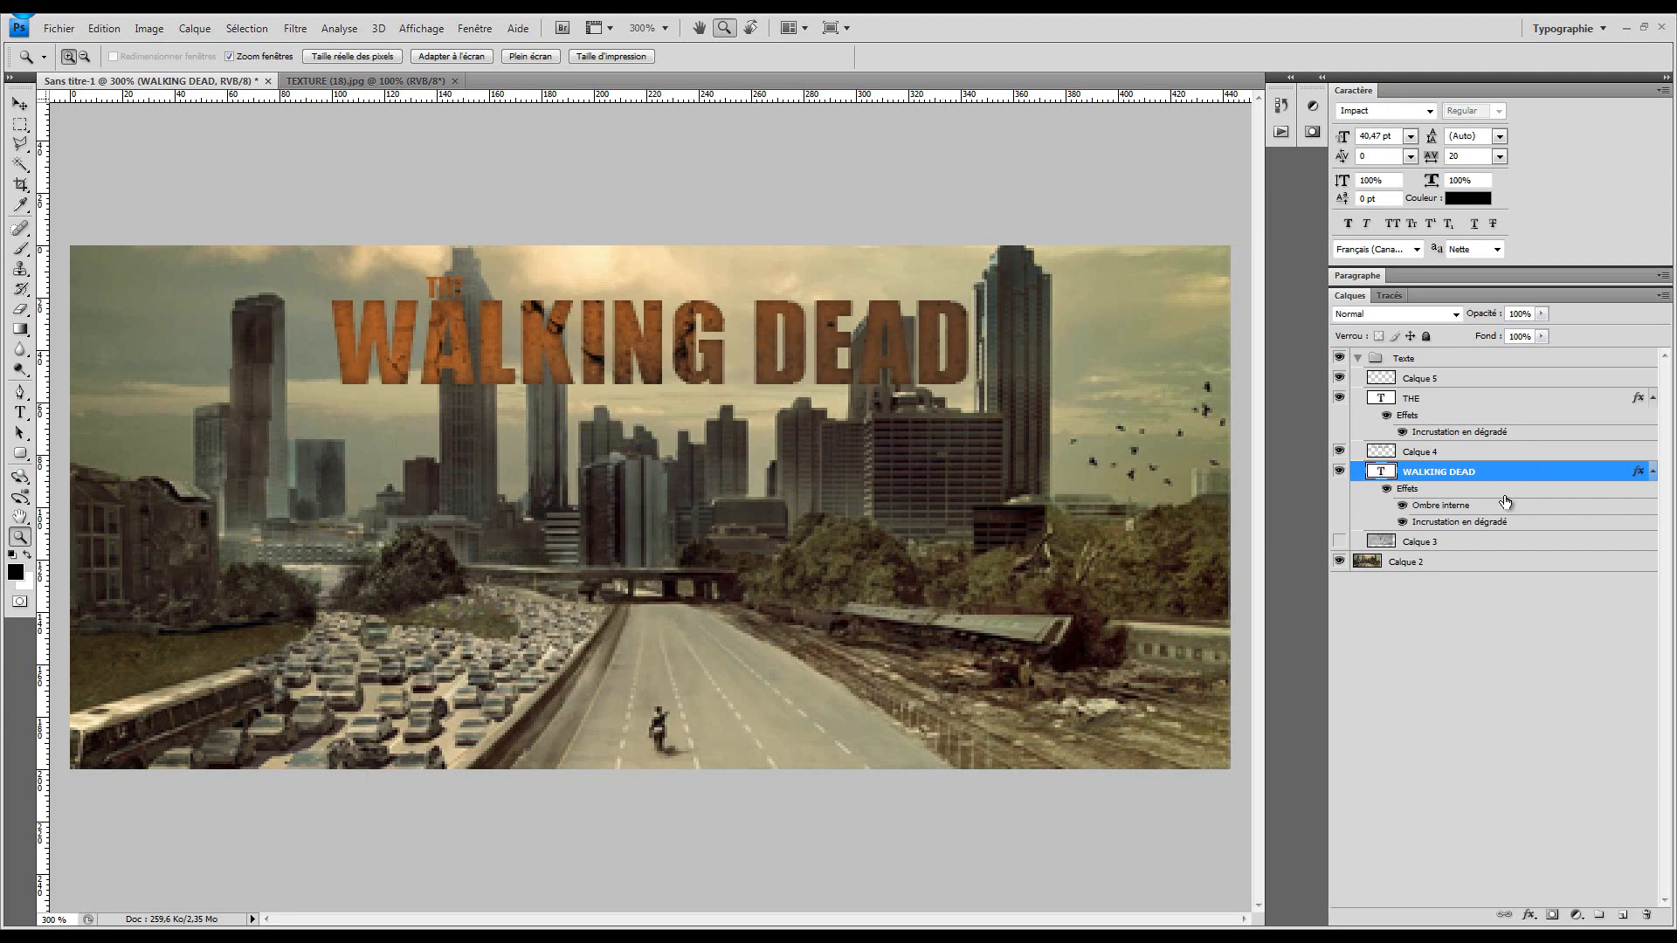
Add an inner glow to the WALKING DEAD text in dark brown #402c0d and lower the glow's opacity to about 55%
double_click(1489, 521)
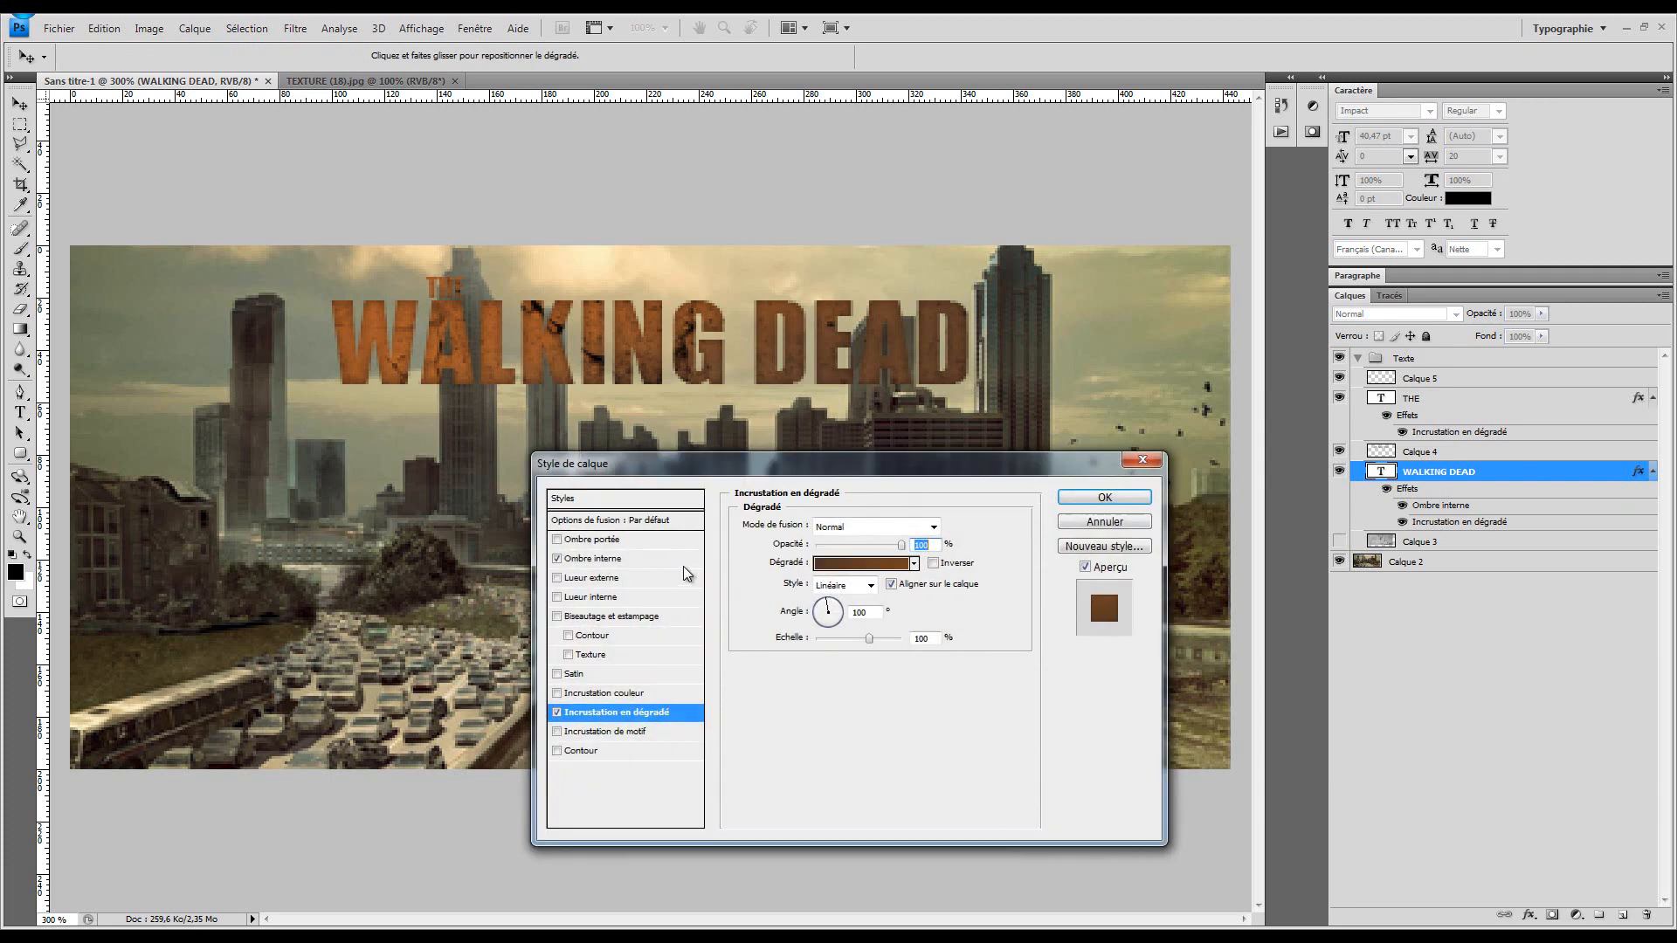
click(603, 597)
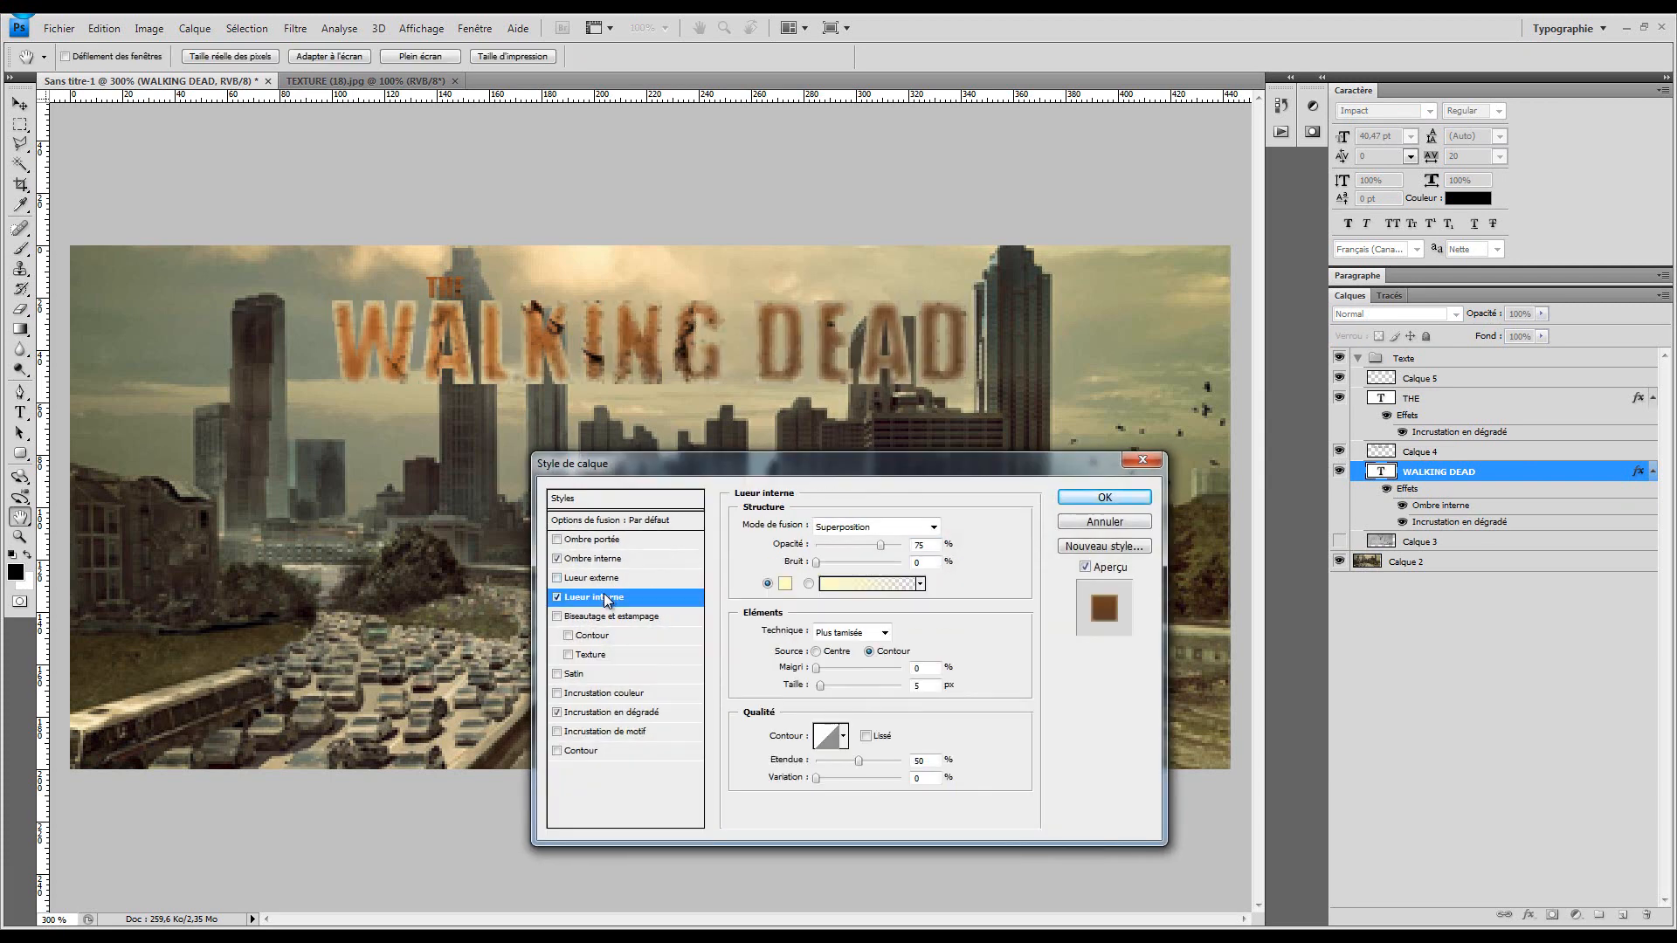
click(786, 584)
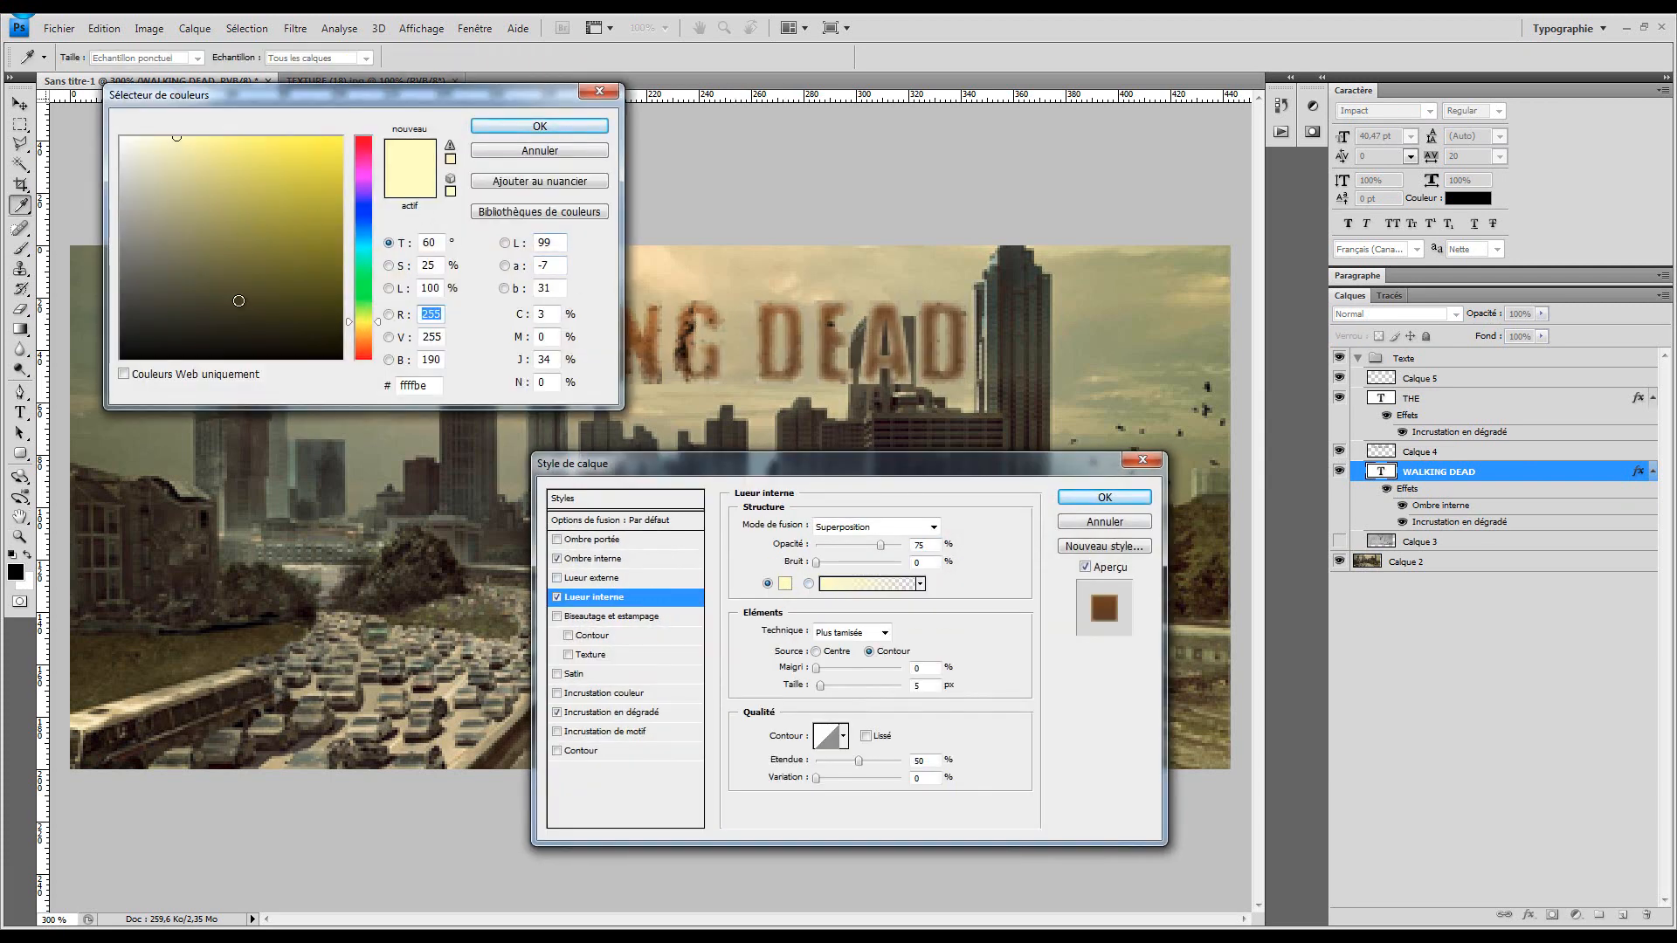
click(362, 337)
click(291, 285)
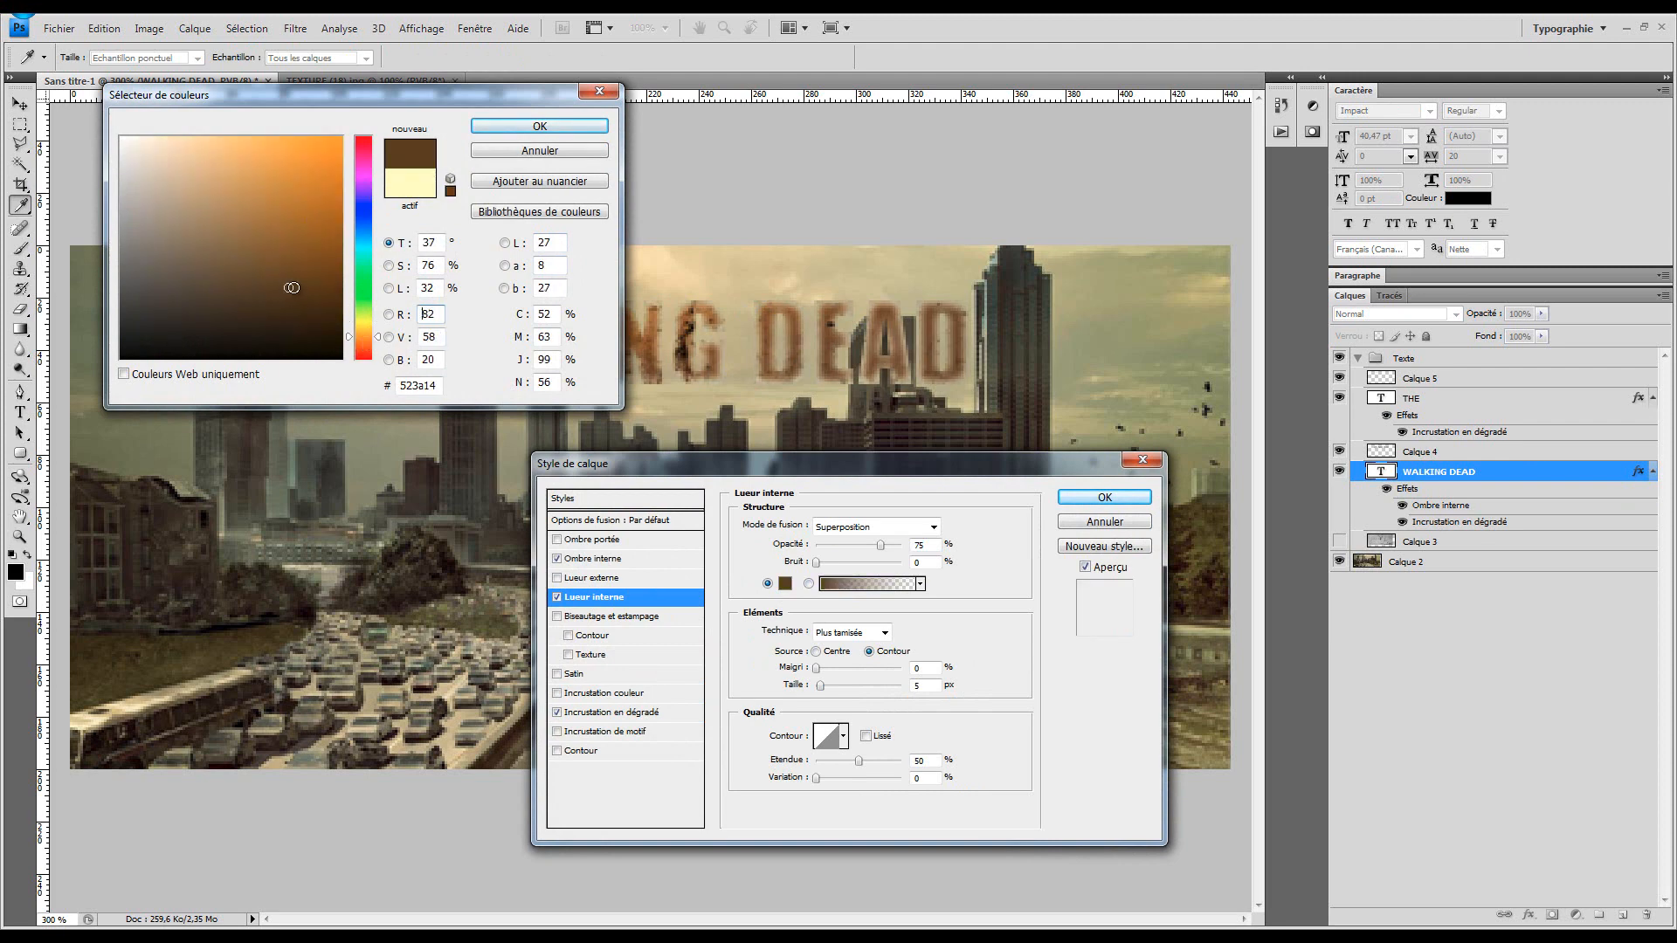
click(323, 306)
click(324, 297)
click(303, 303)
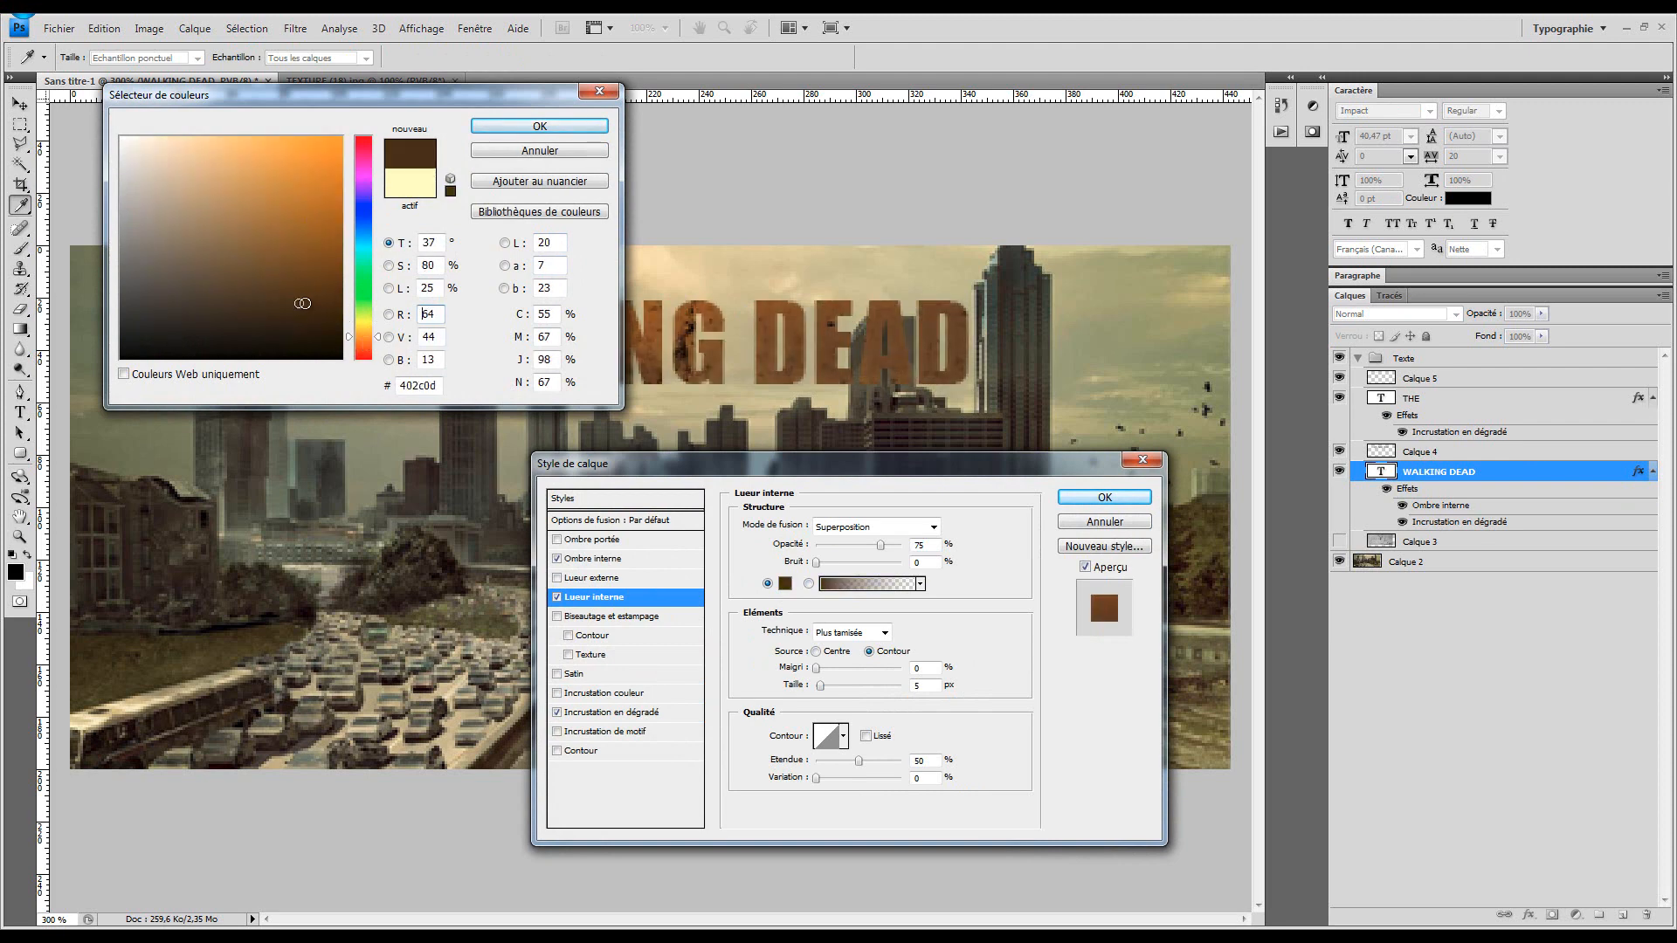
click(540, 126)
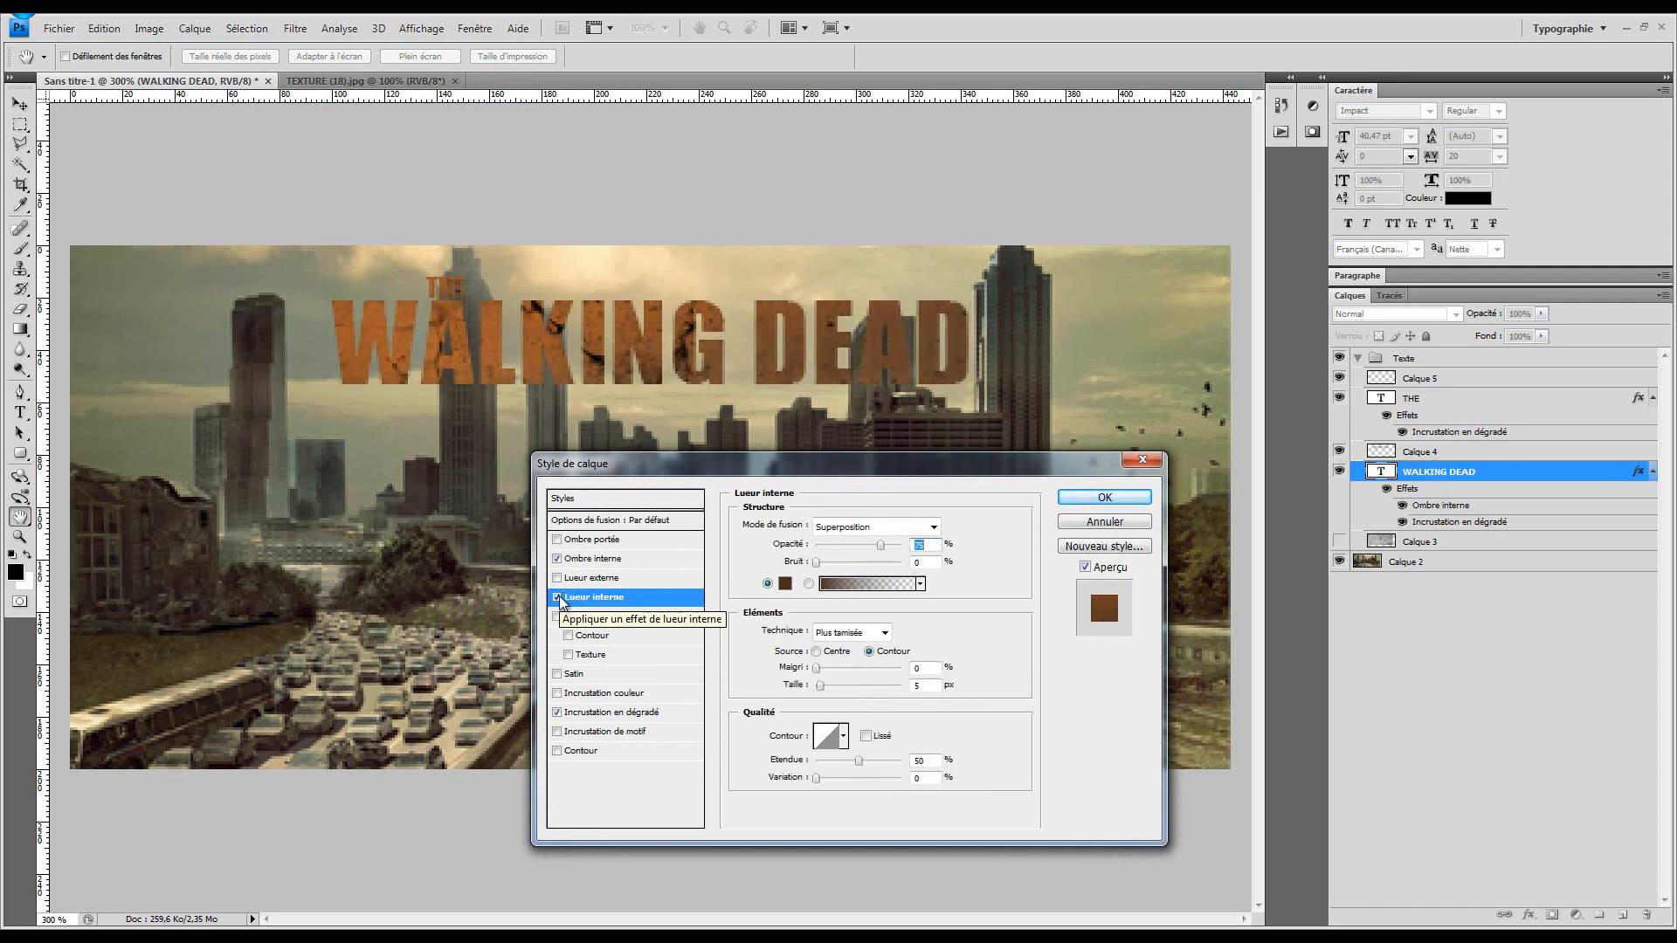
drag(880, 545, 867, 552)
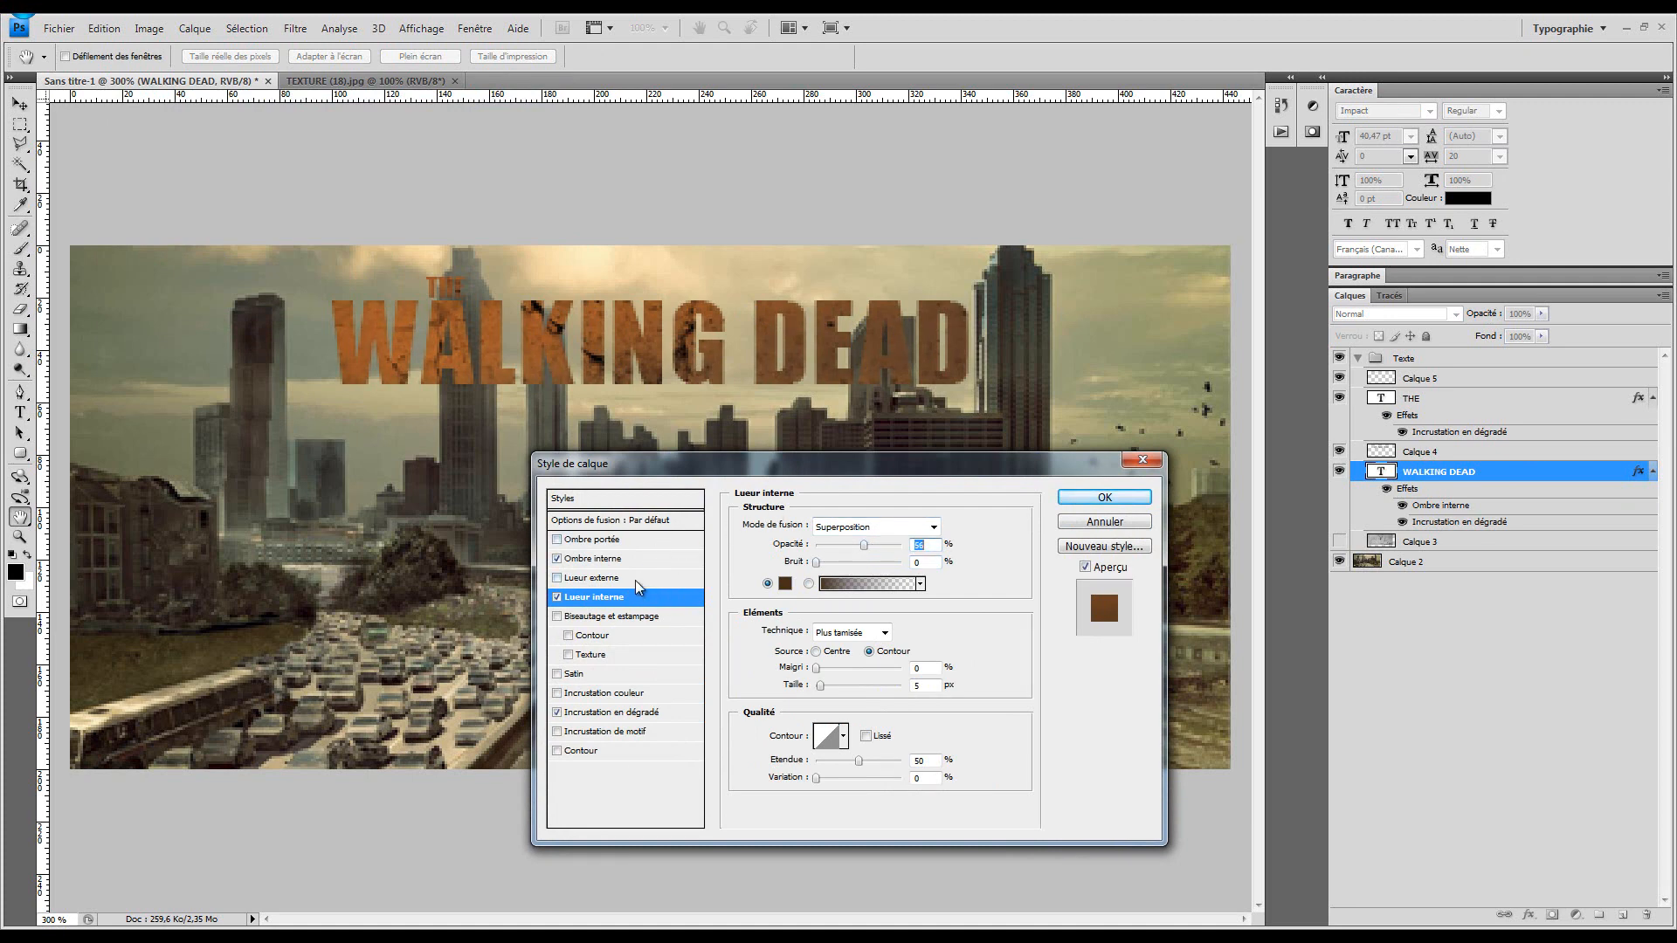
Add a drop shadow to the WALKING DEAD text with 0 px distance and 5 px size, and apply the layer style
click(598, 539)
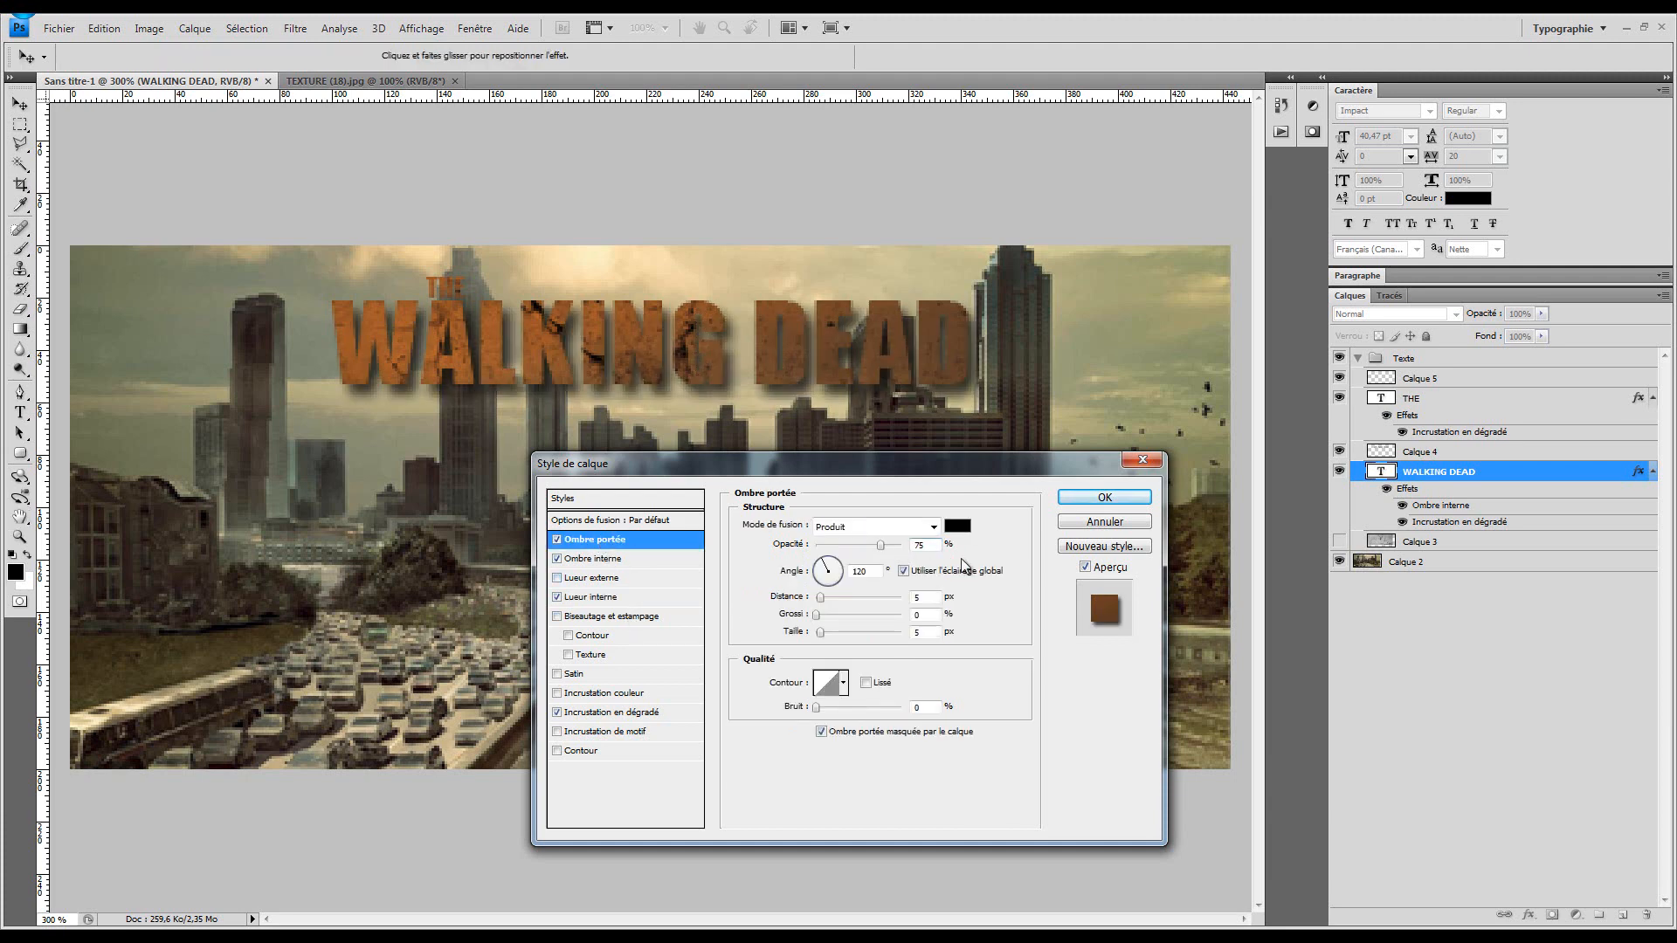
mouse_move(822, 597)
mouse_down()
mouse_move(844, 599)
mouse_move(821, 605)
mouse_up()
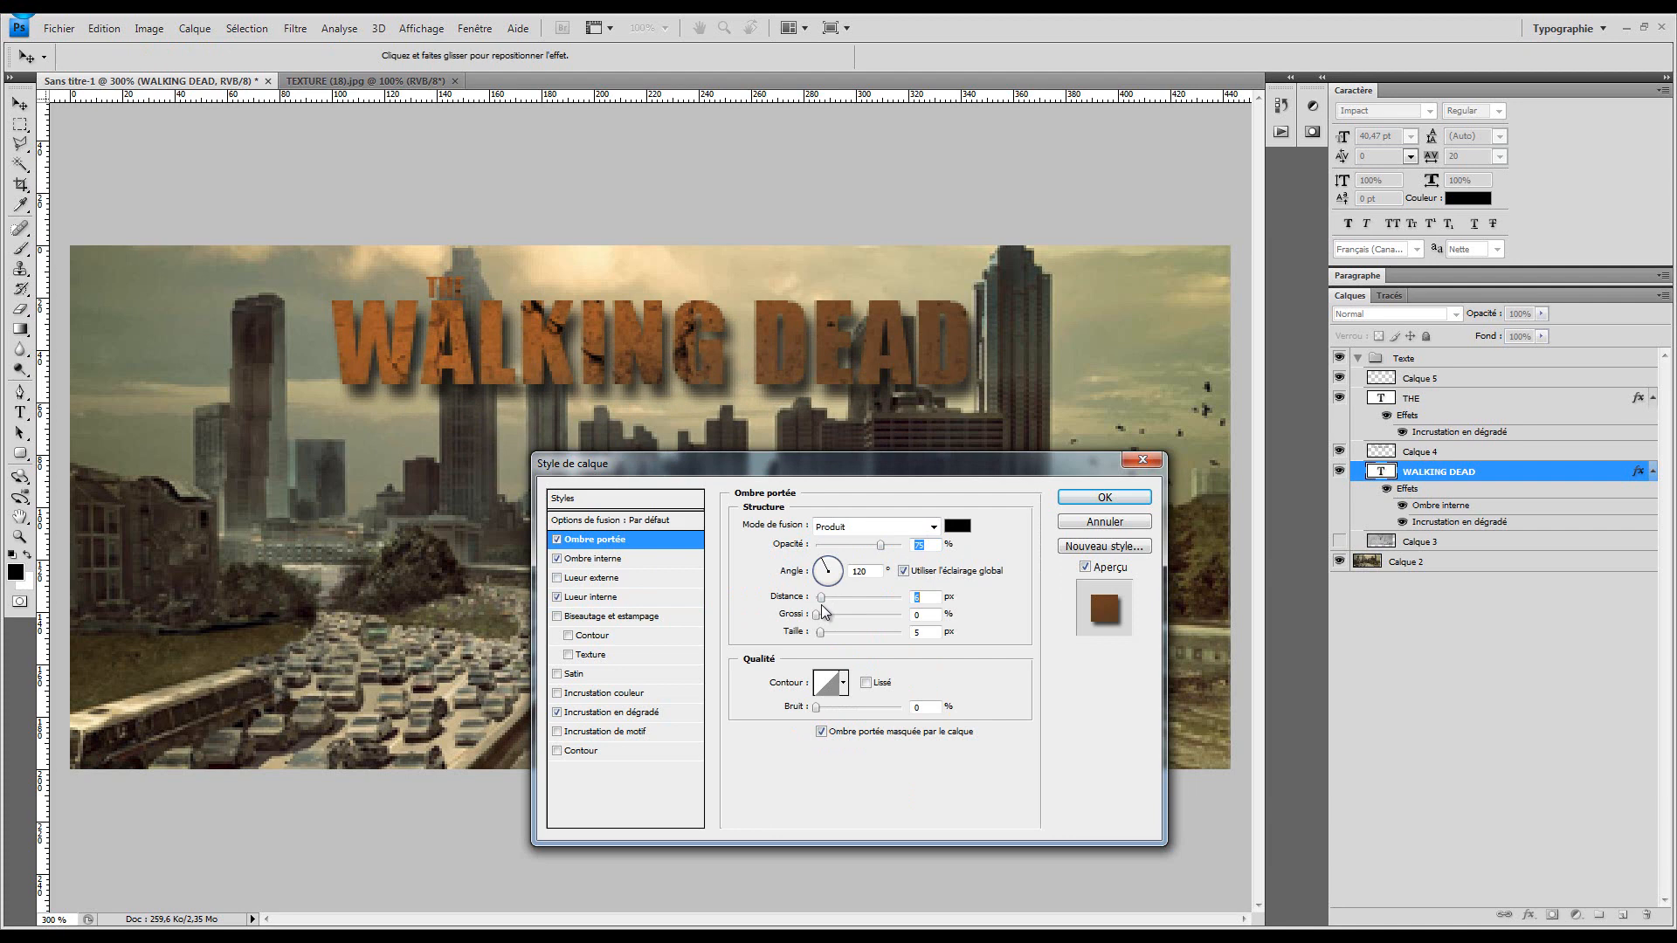
mouse_move(821, 605)
mouse_down()
mouse_move(877, 602)
mouse_move(814, 606)
mouse_up()
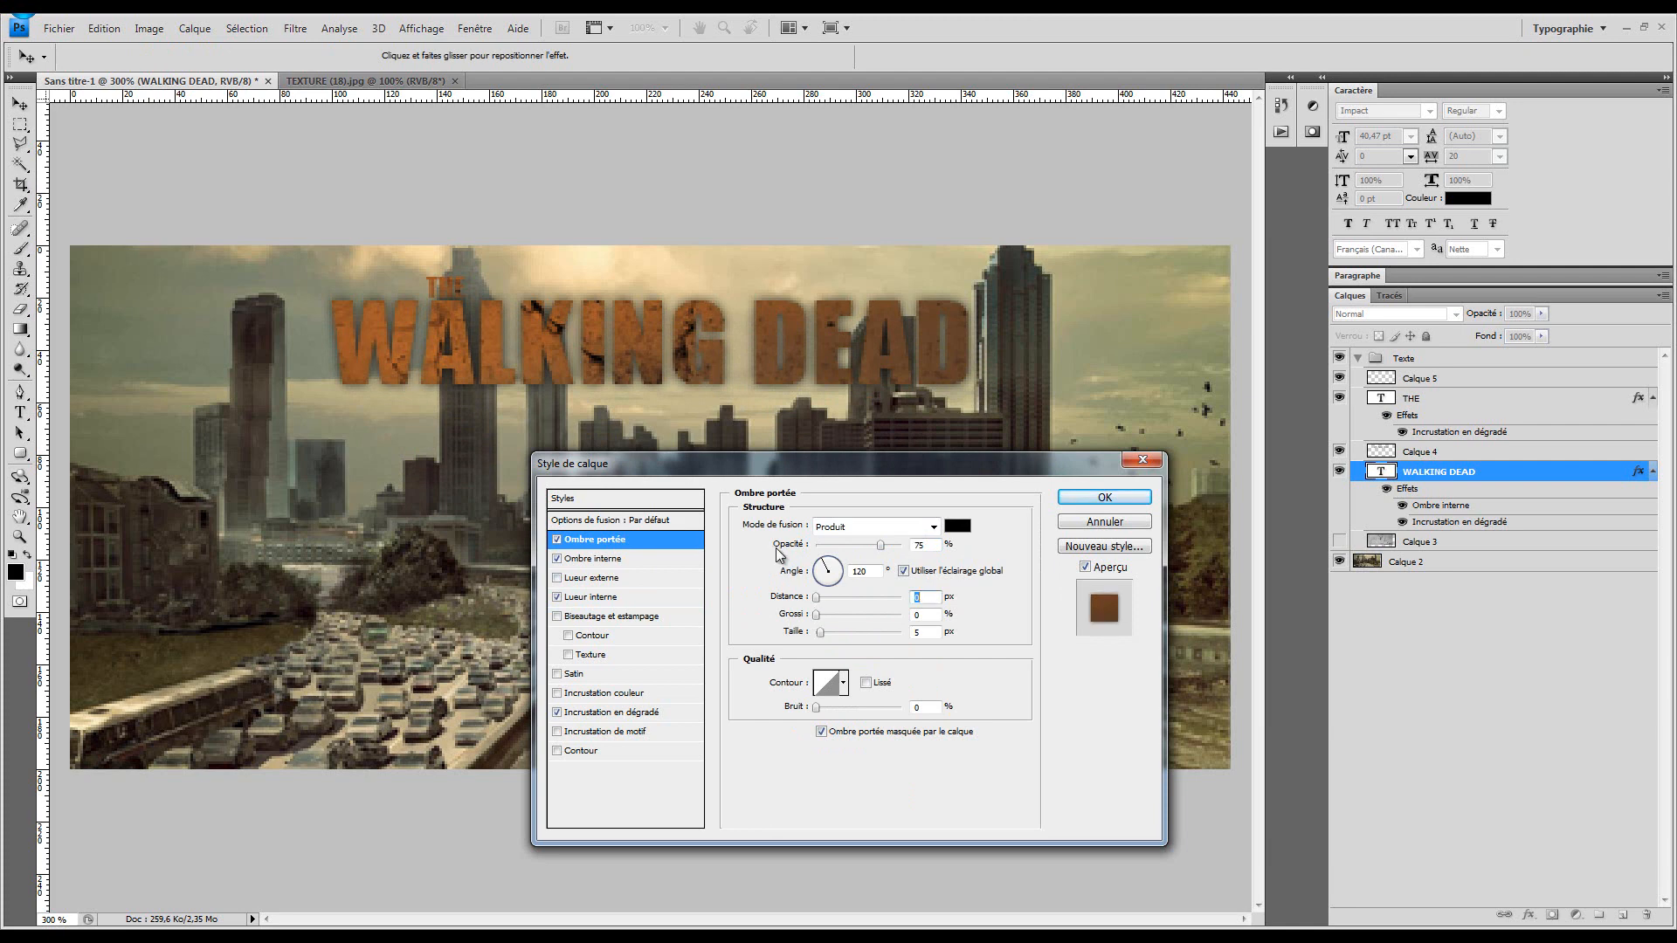
click(824, 634)
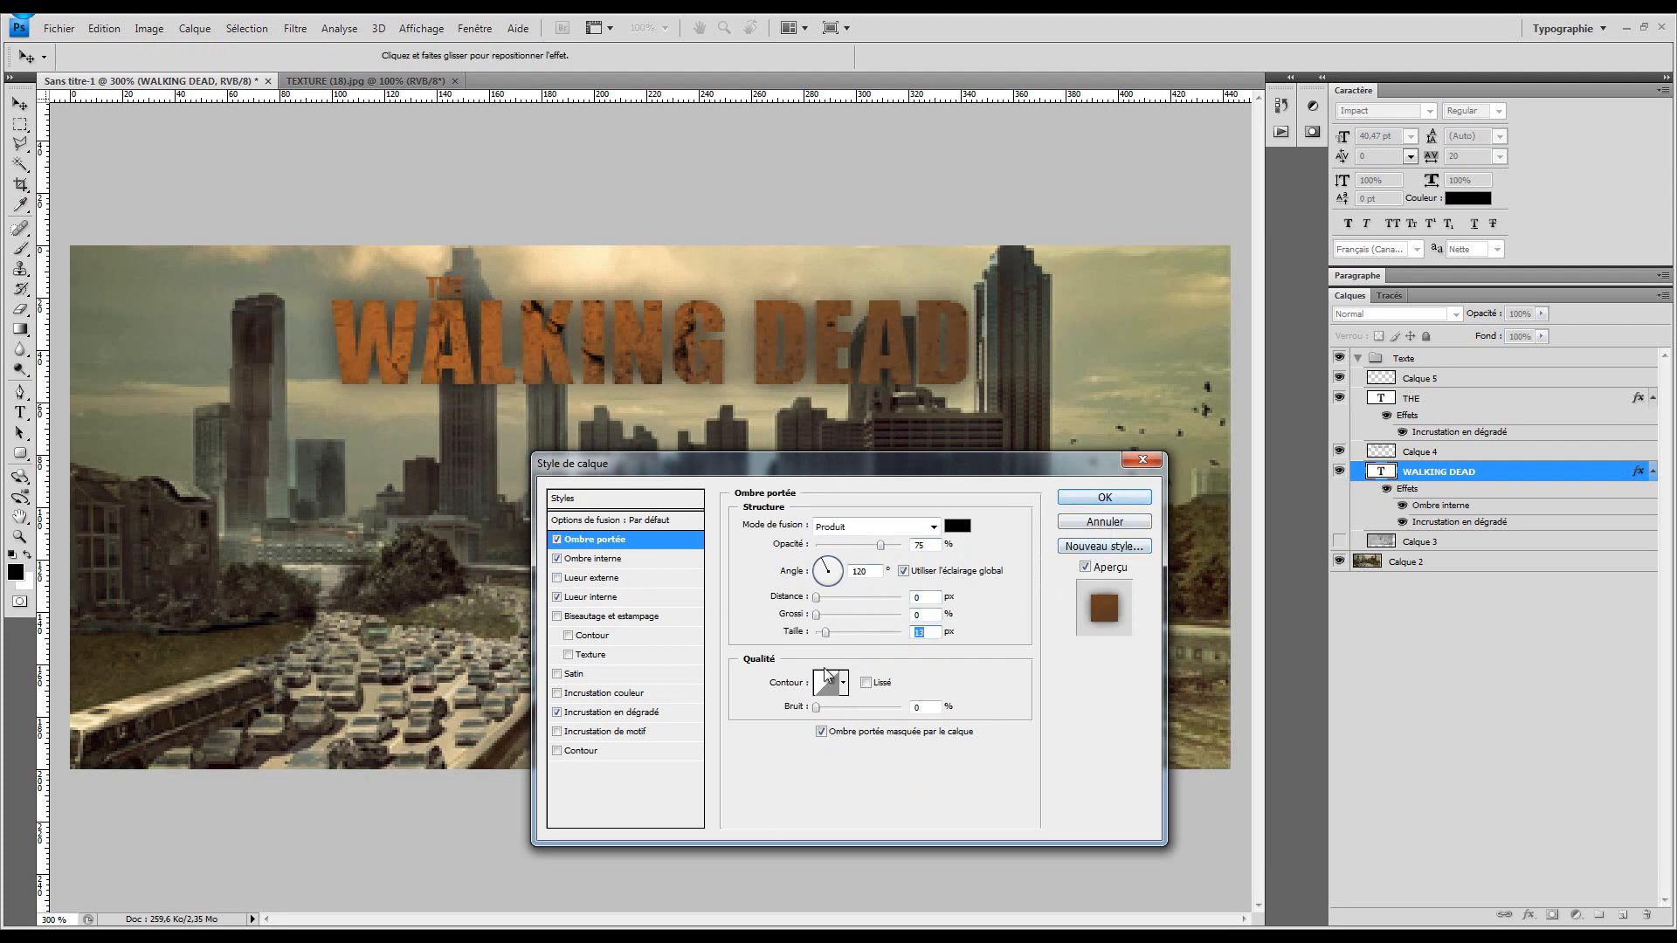
click(822, 634)
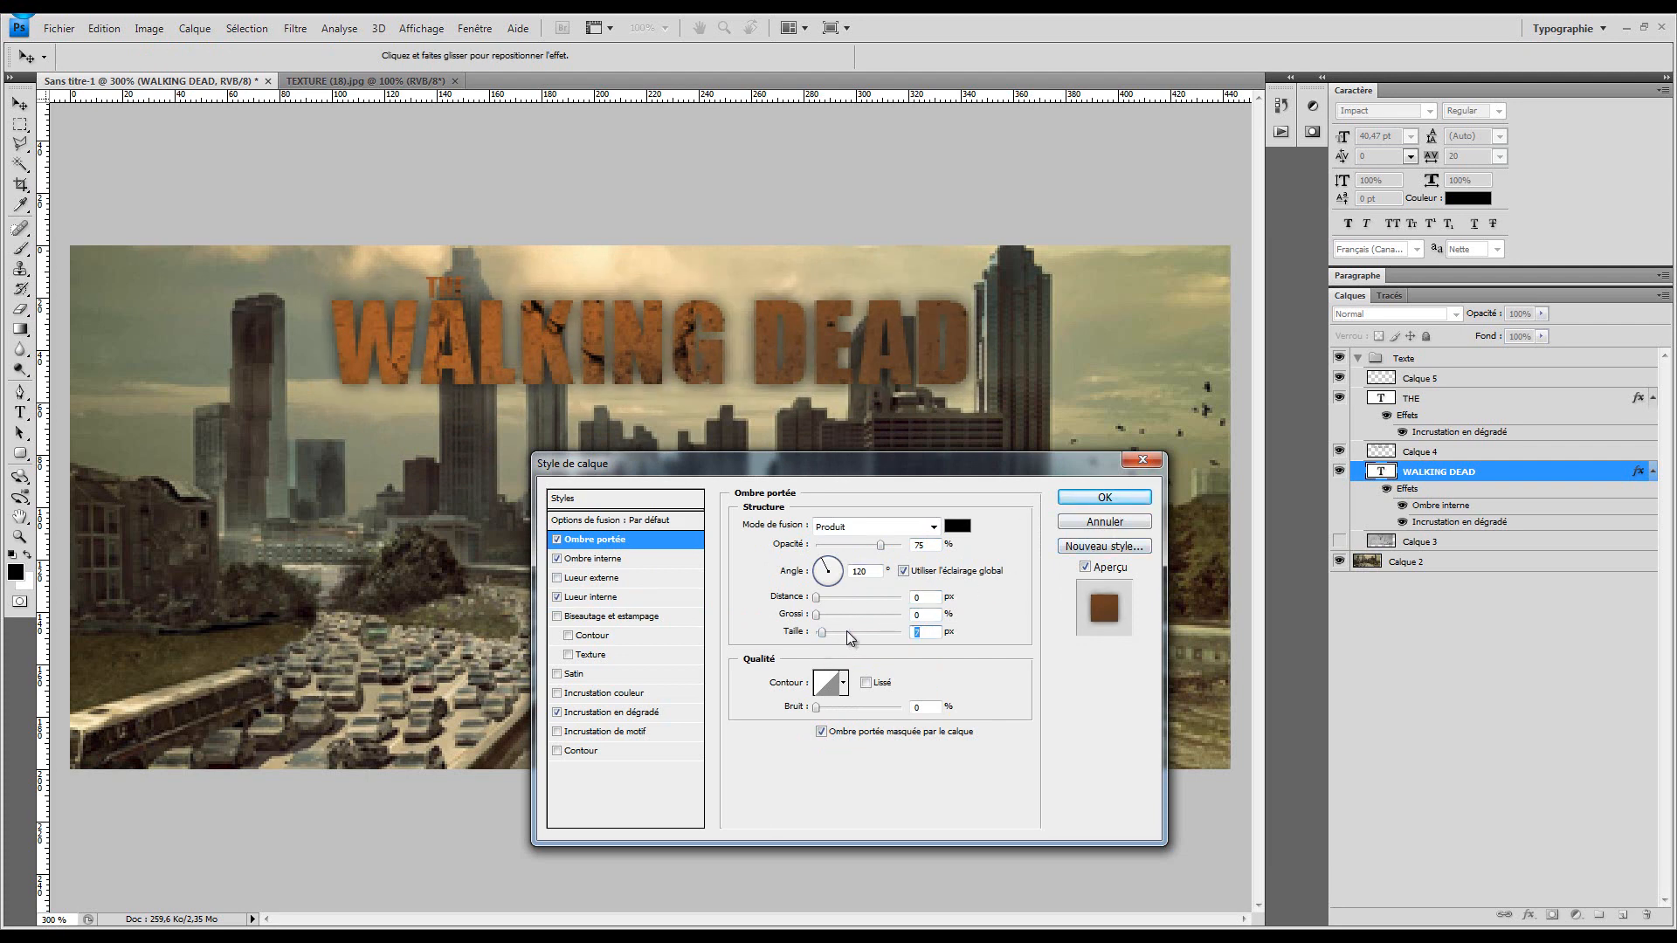
text(5)
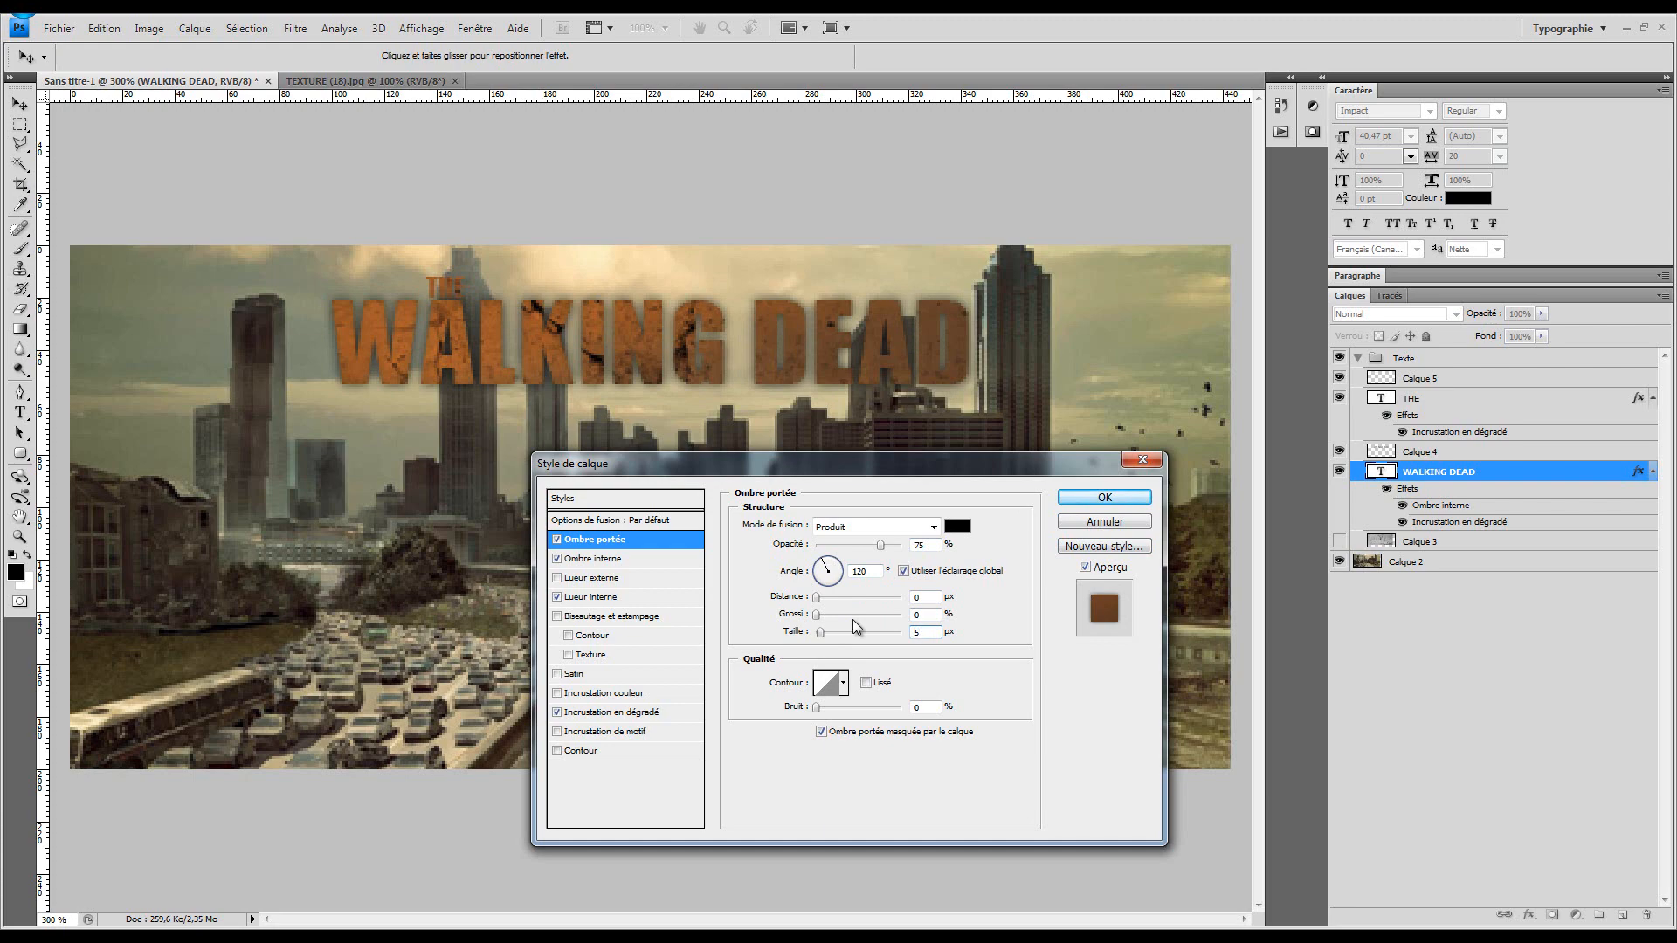
click(1104, 497)
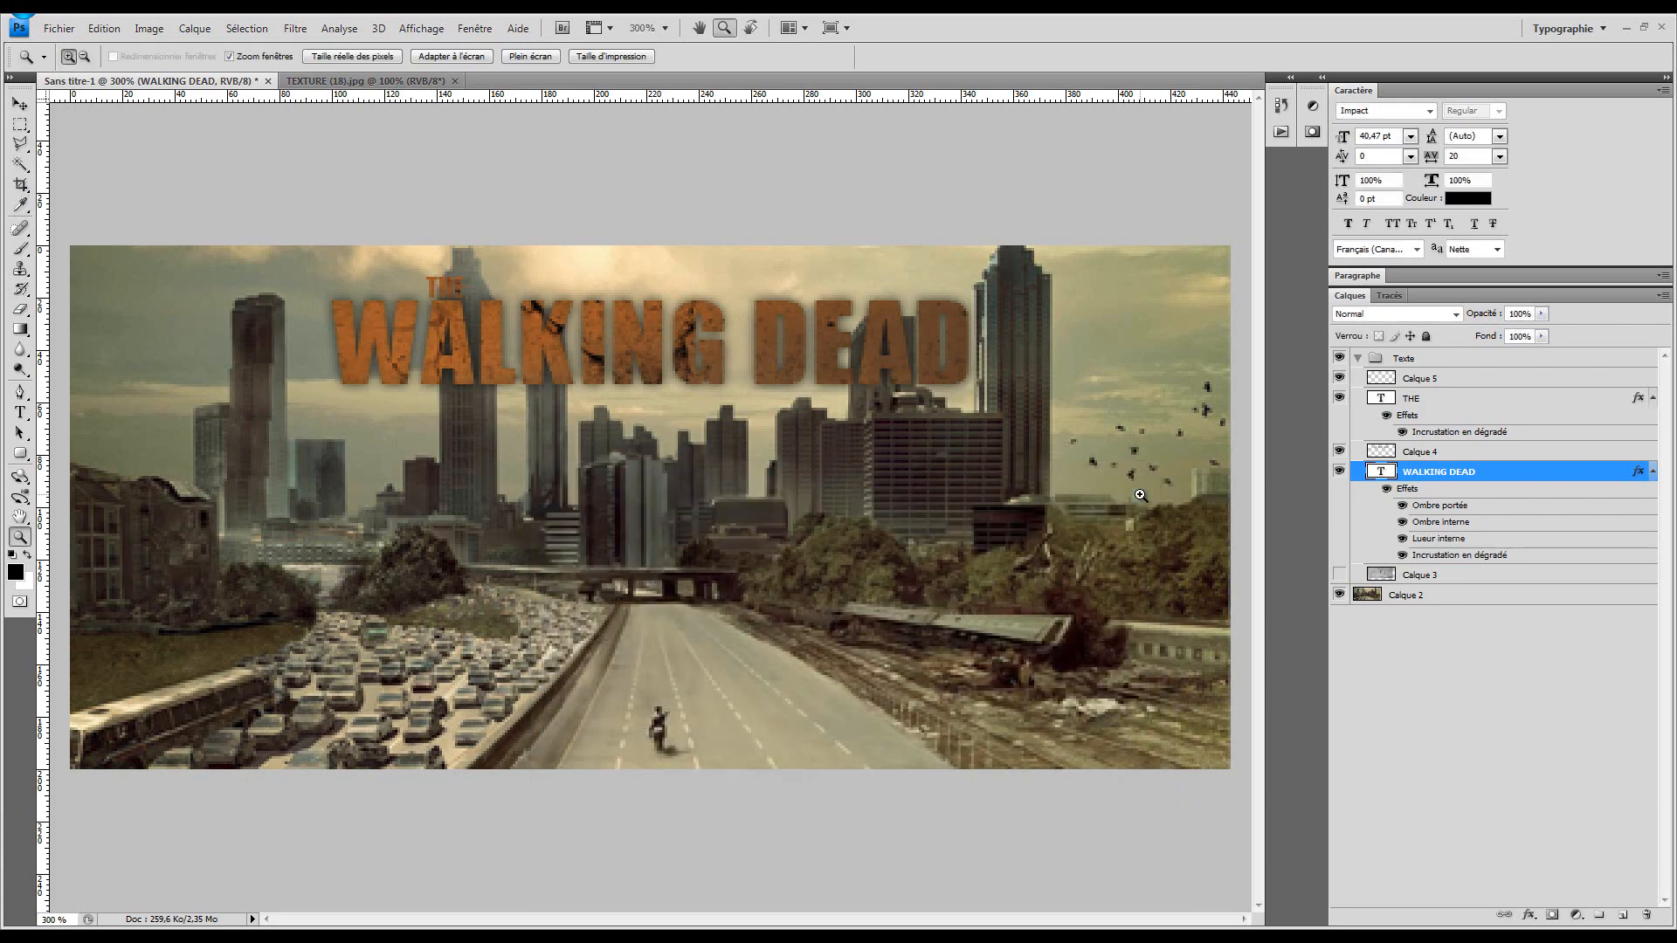
Reopen the layer style settings of the WALKING DEAD text
double_click(1407, 491)
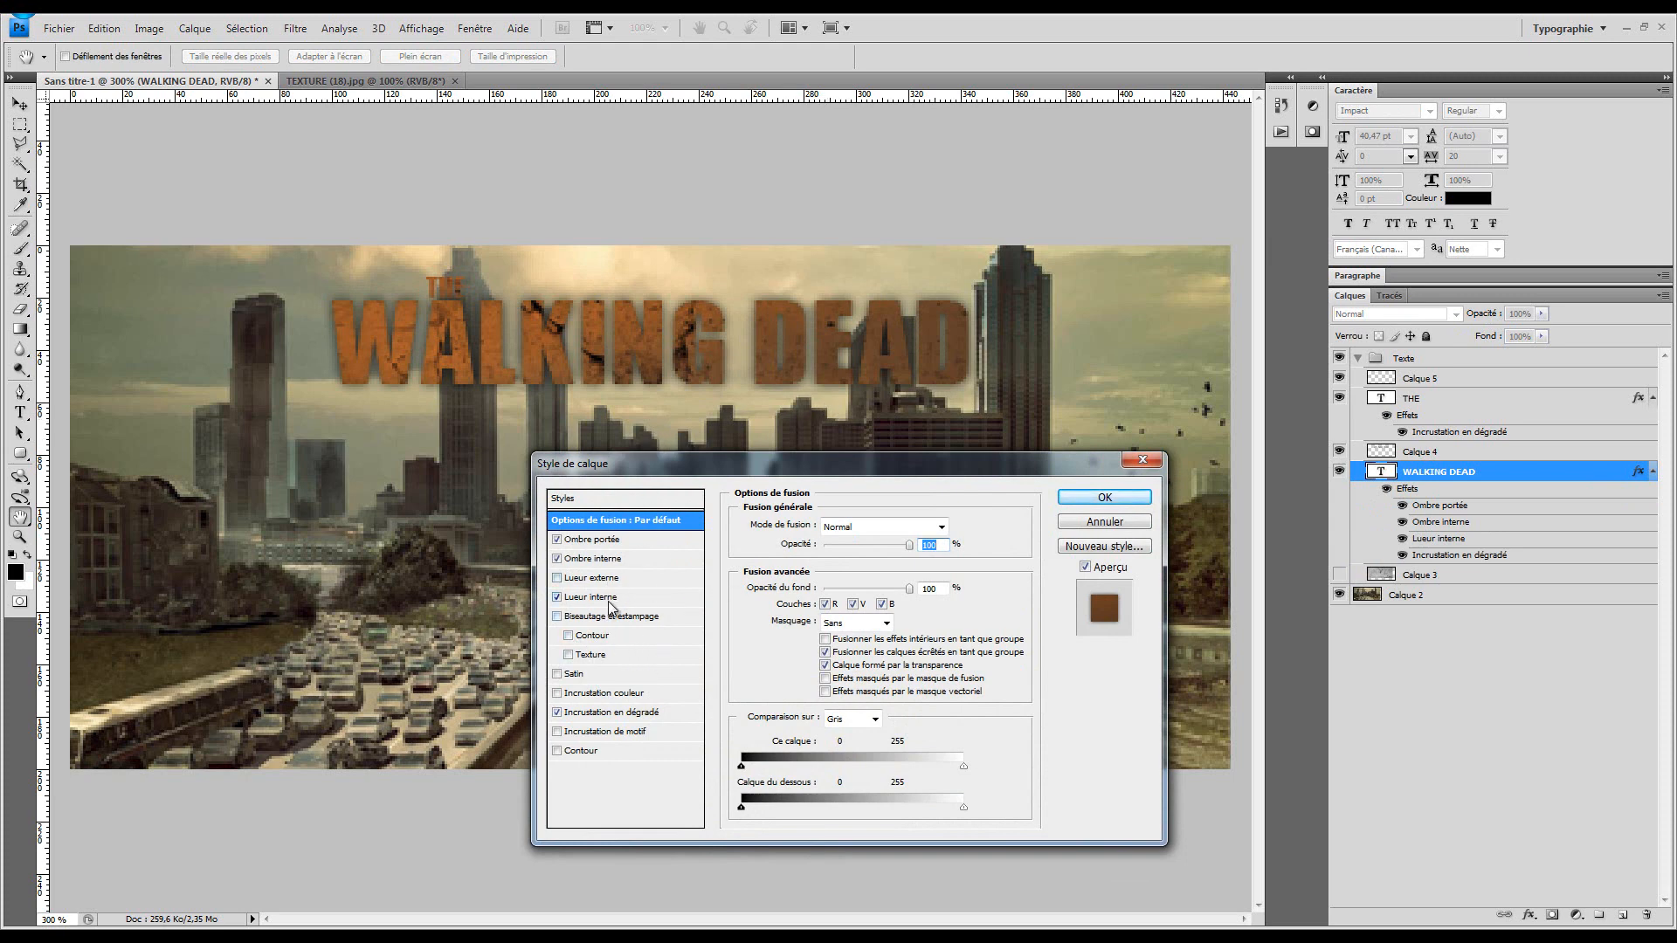
Try a pattern overlay on the WALKING DEAD text, browsing the available patterns, and turn the effect off
click(634, 732)
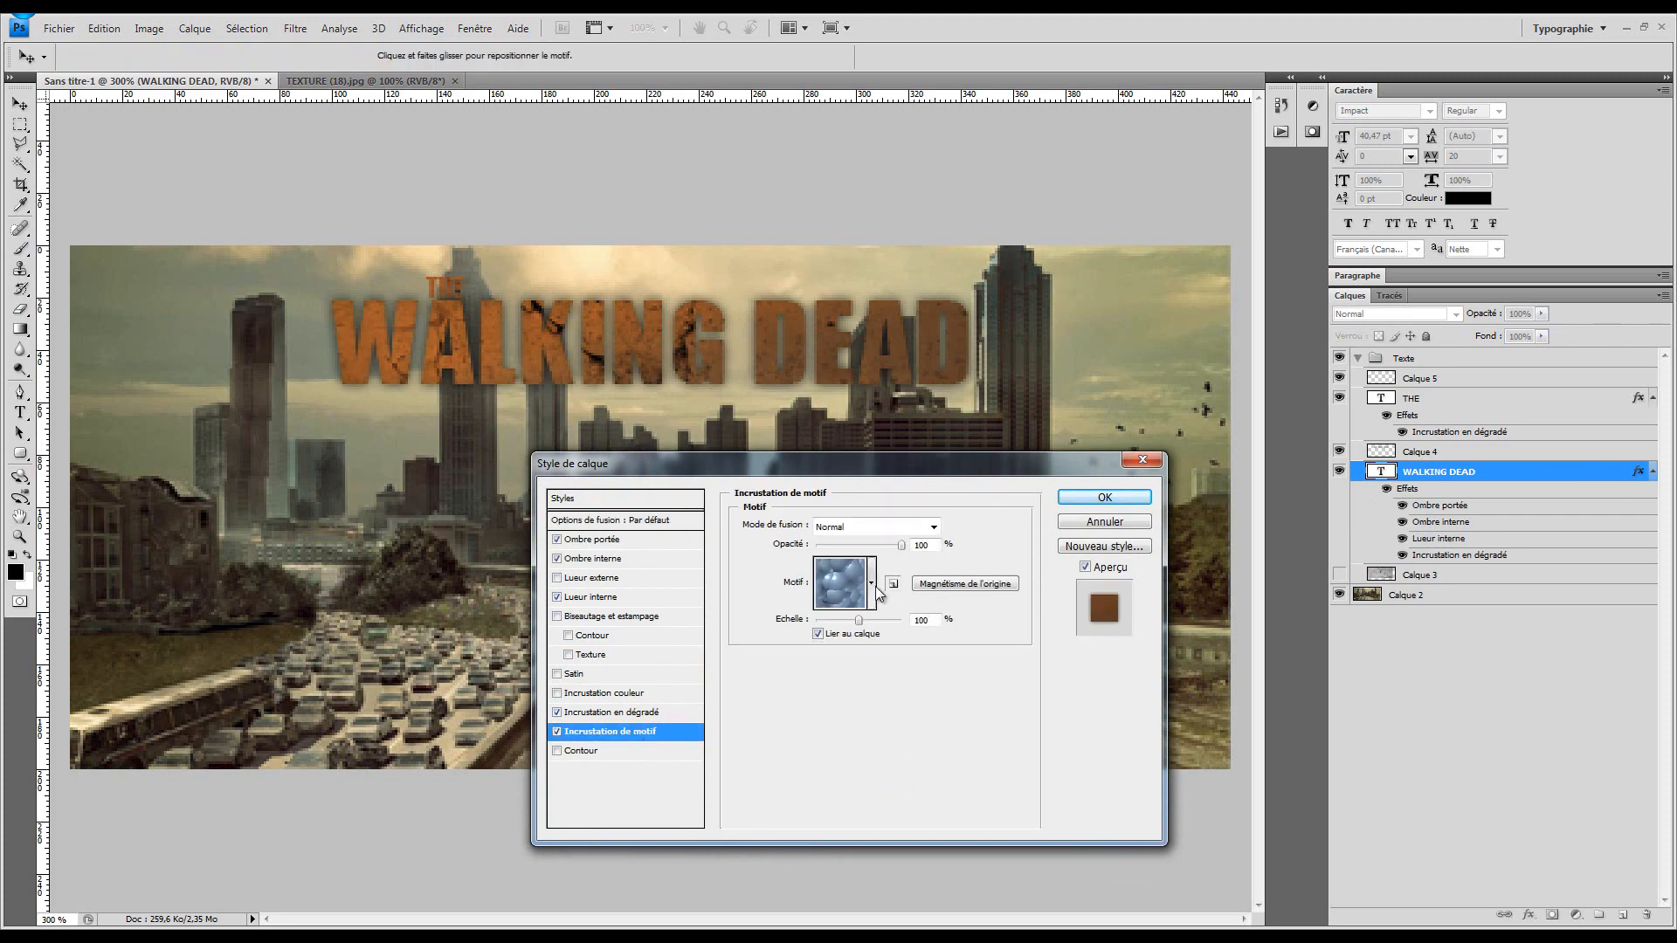
click(872, 583)
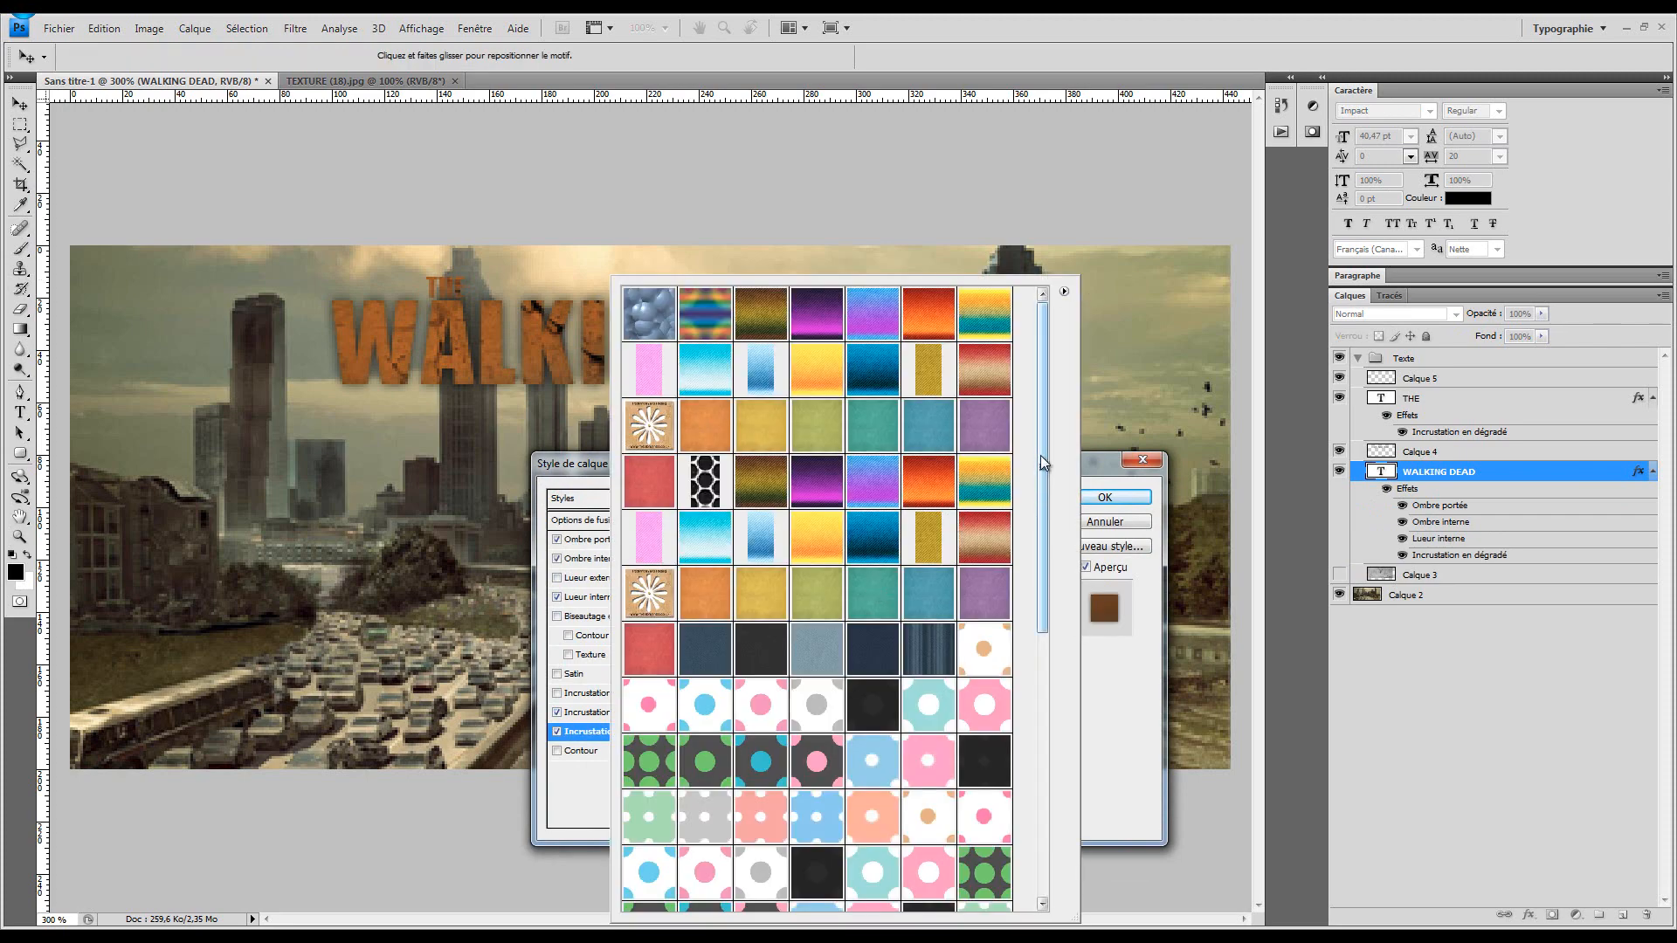
drag(1040, 454, 1049, 730)
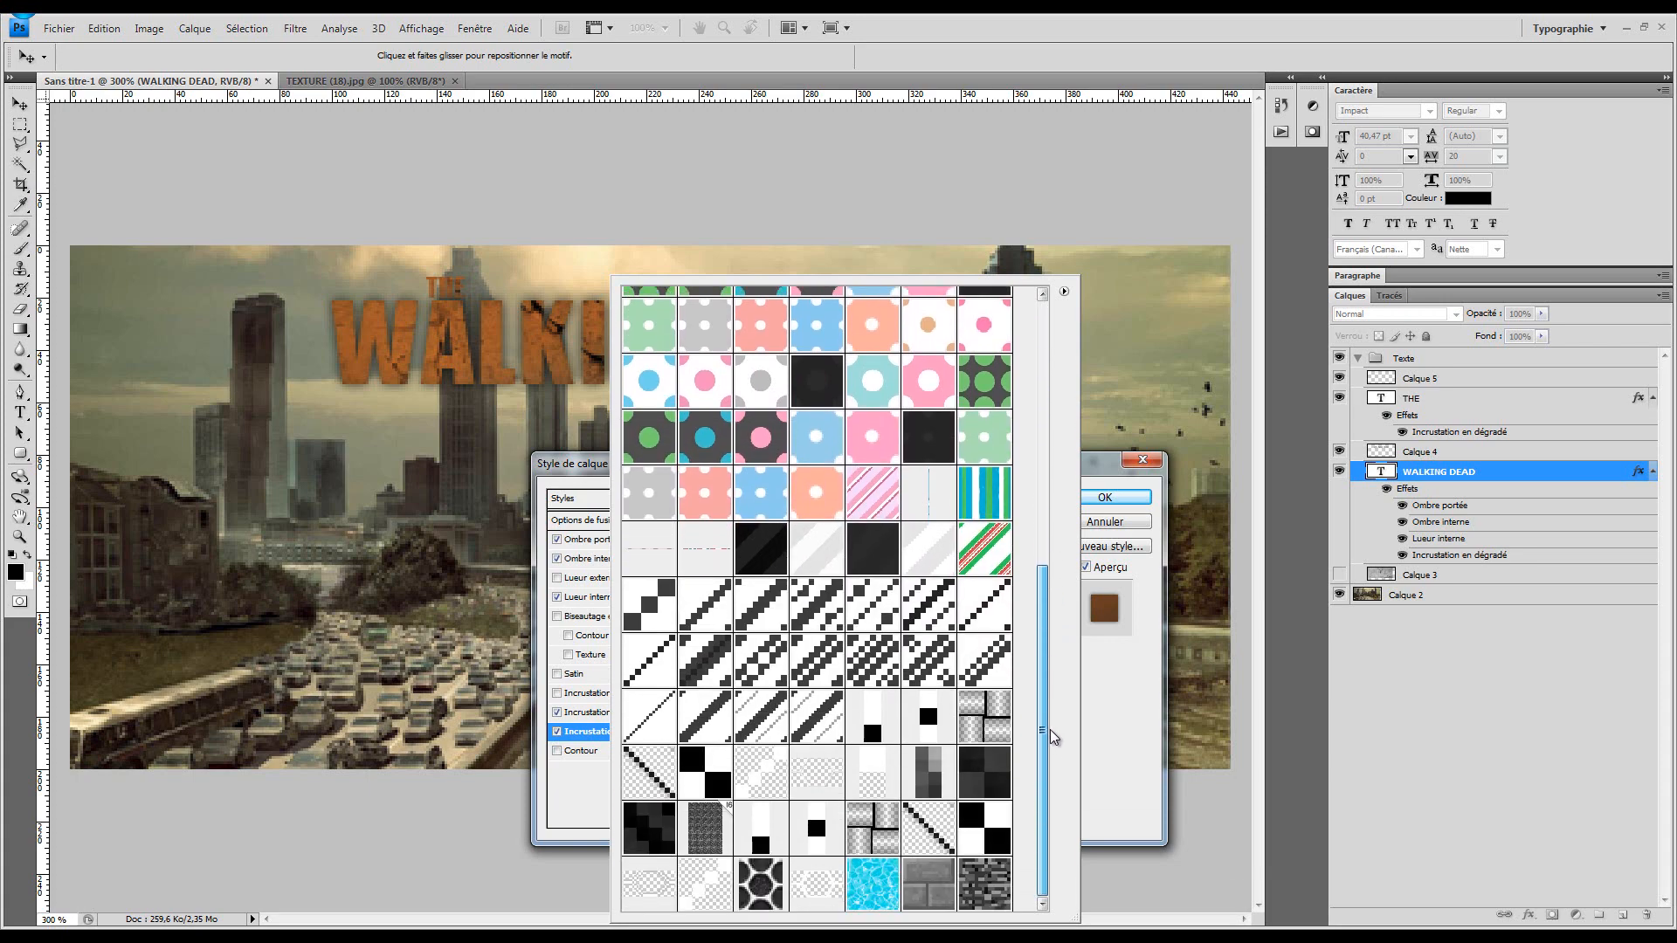
click(1133, 721)
click(556, 732)
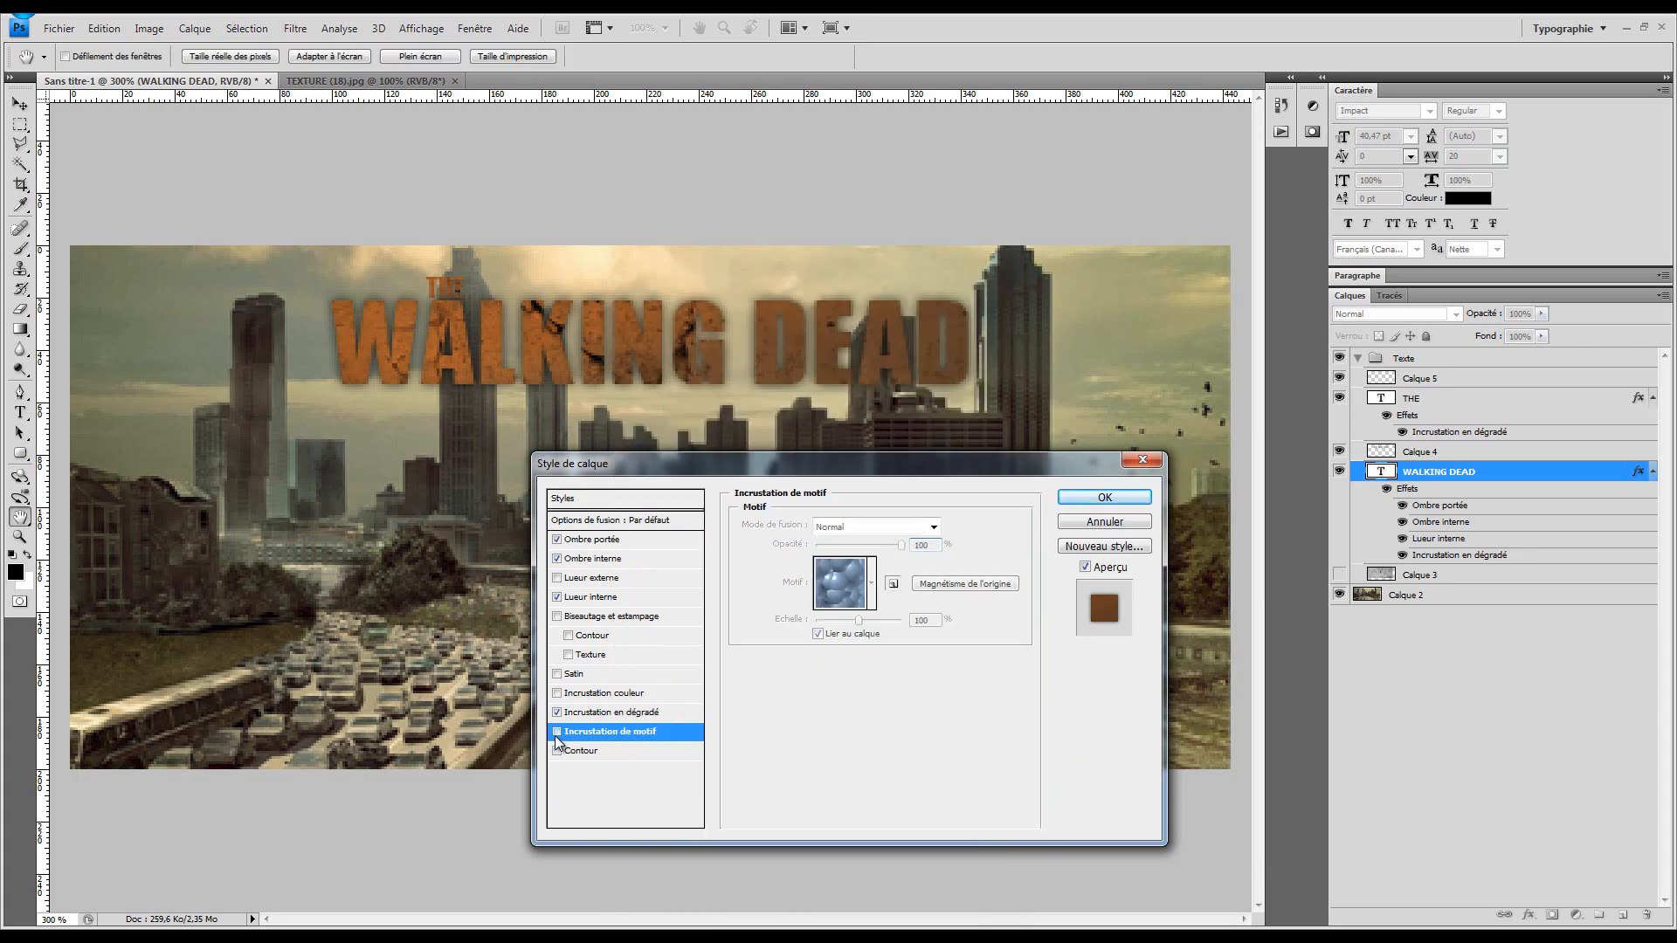
Try a 1 px inside stroke in dark brown #4f2209 on the WALKING DEAD text and remove the stroke
click(583, 752)
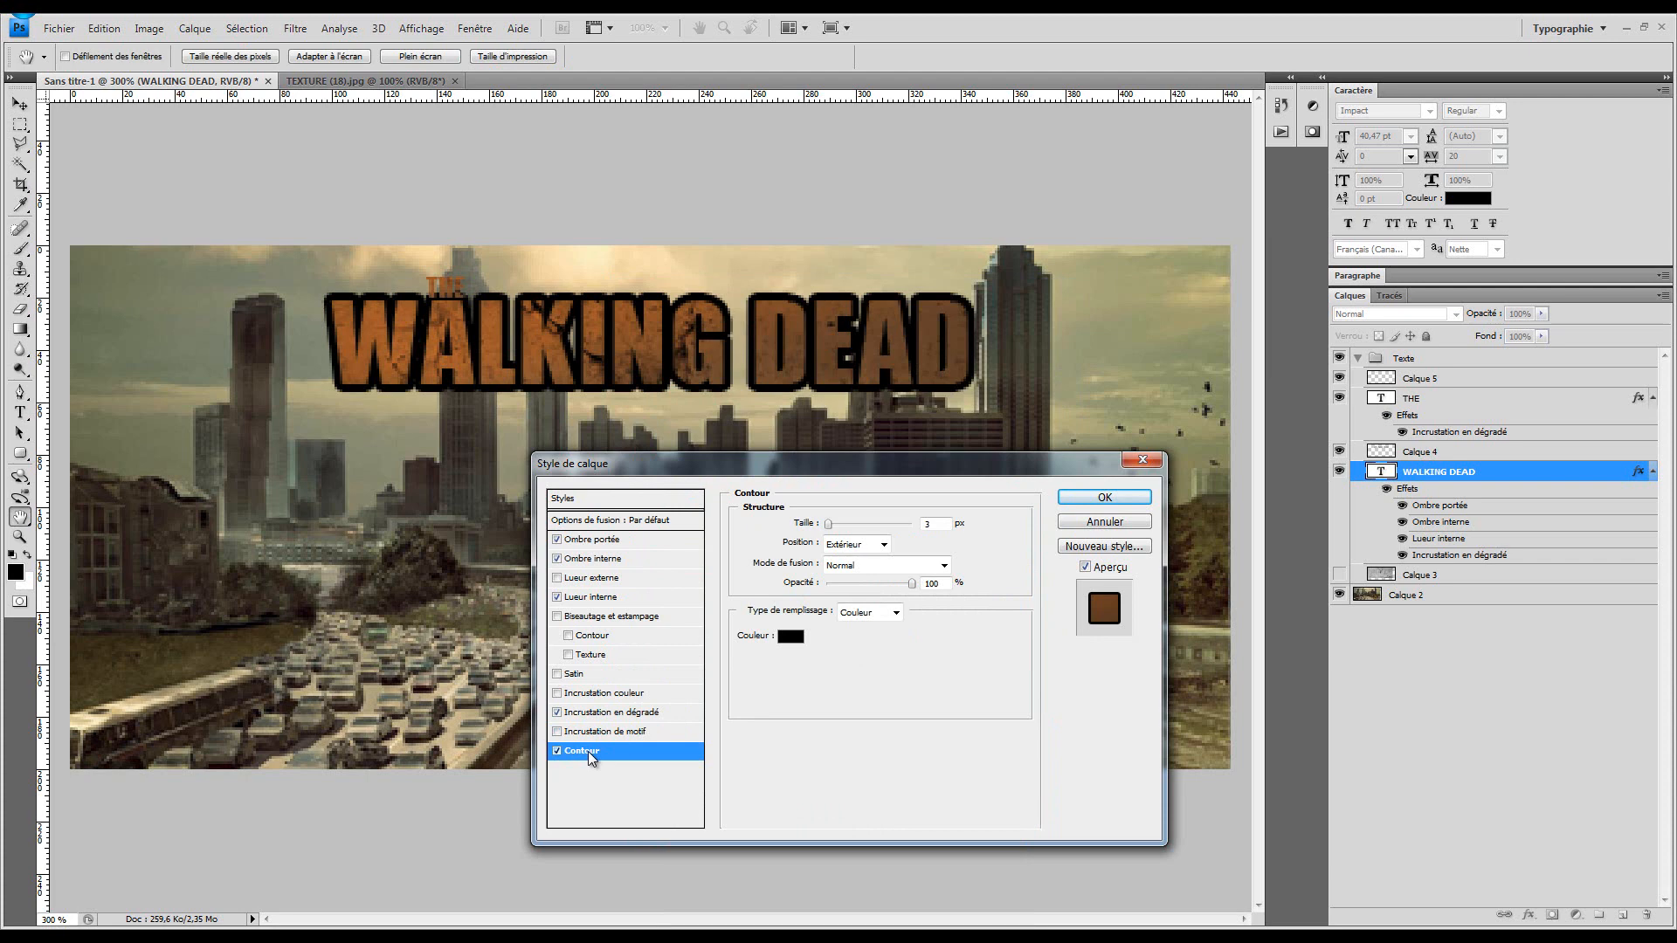
click(851, 544)
click(858, 569)
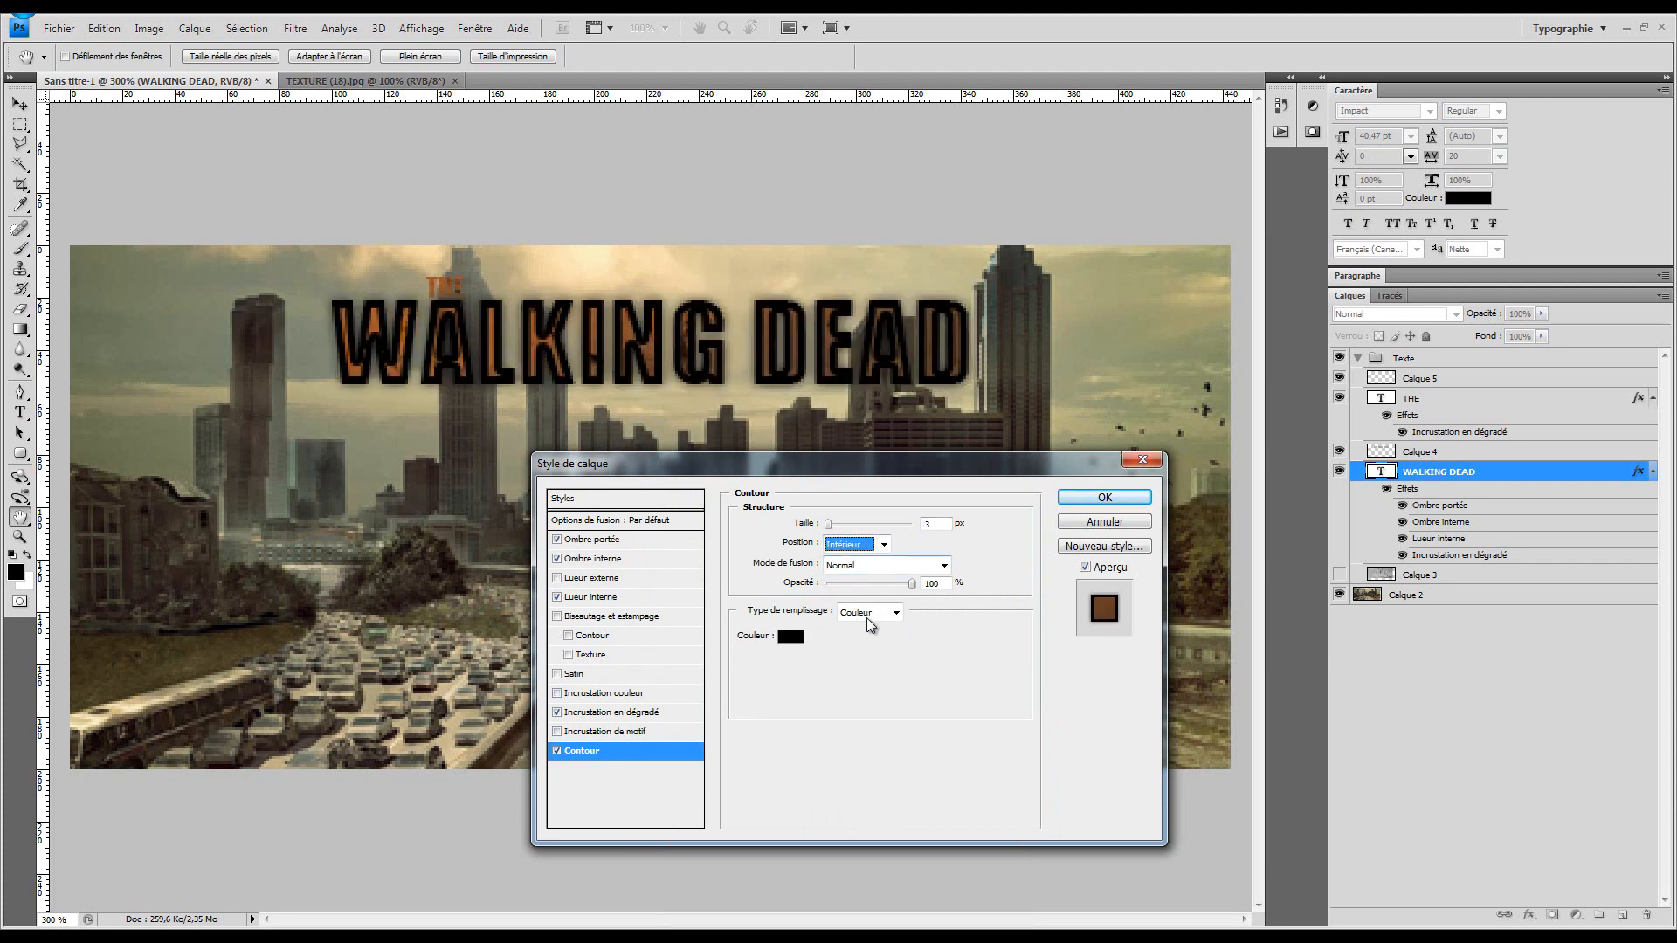
drag(829, 525, 797, 530)
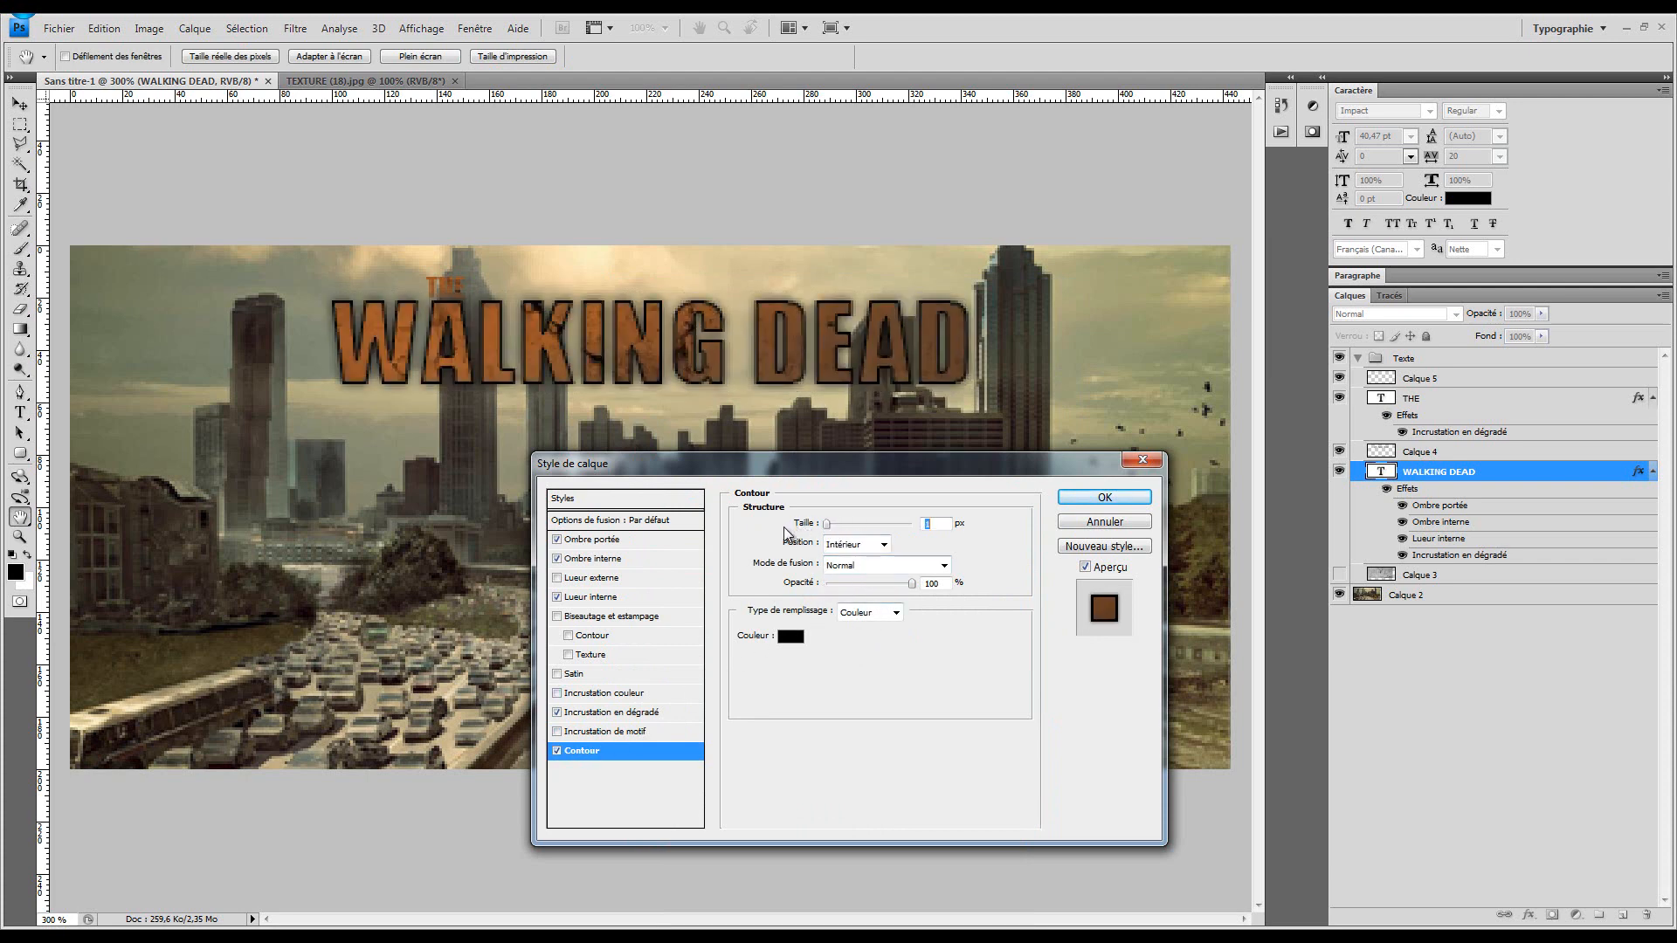
click(790, 636)
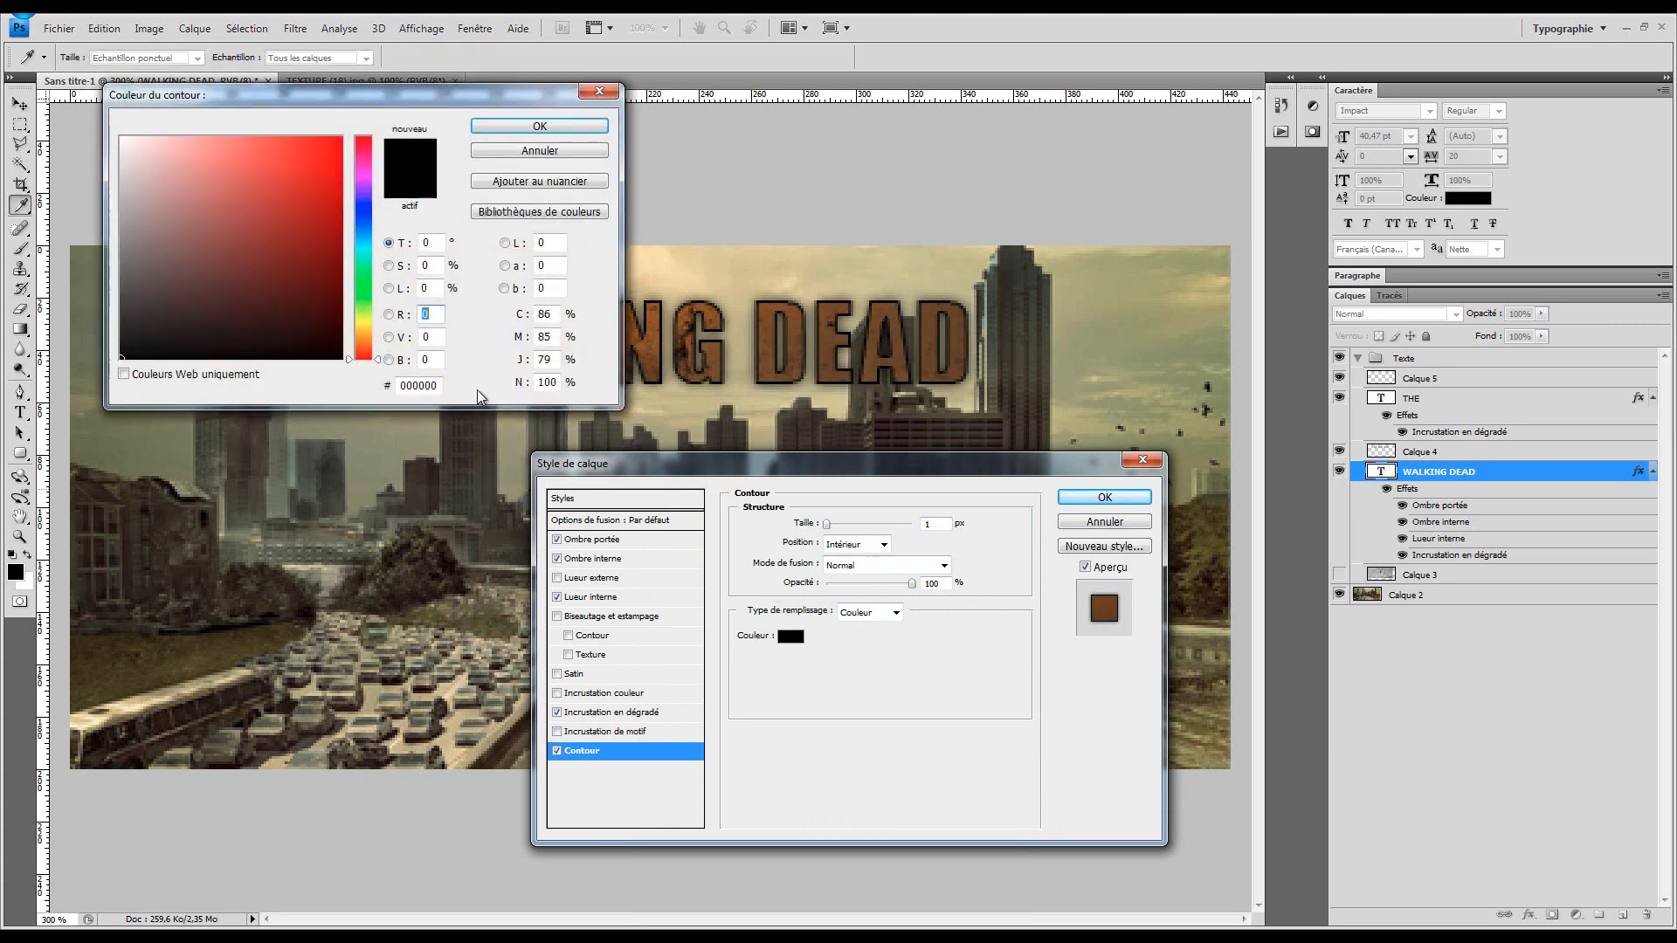
drag(377, 358, 381, 352)
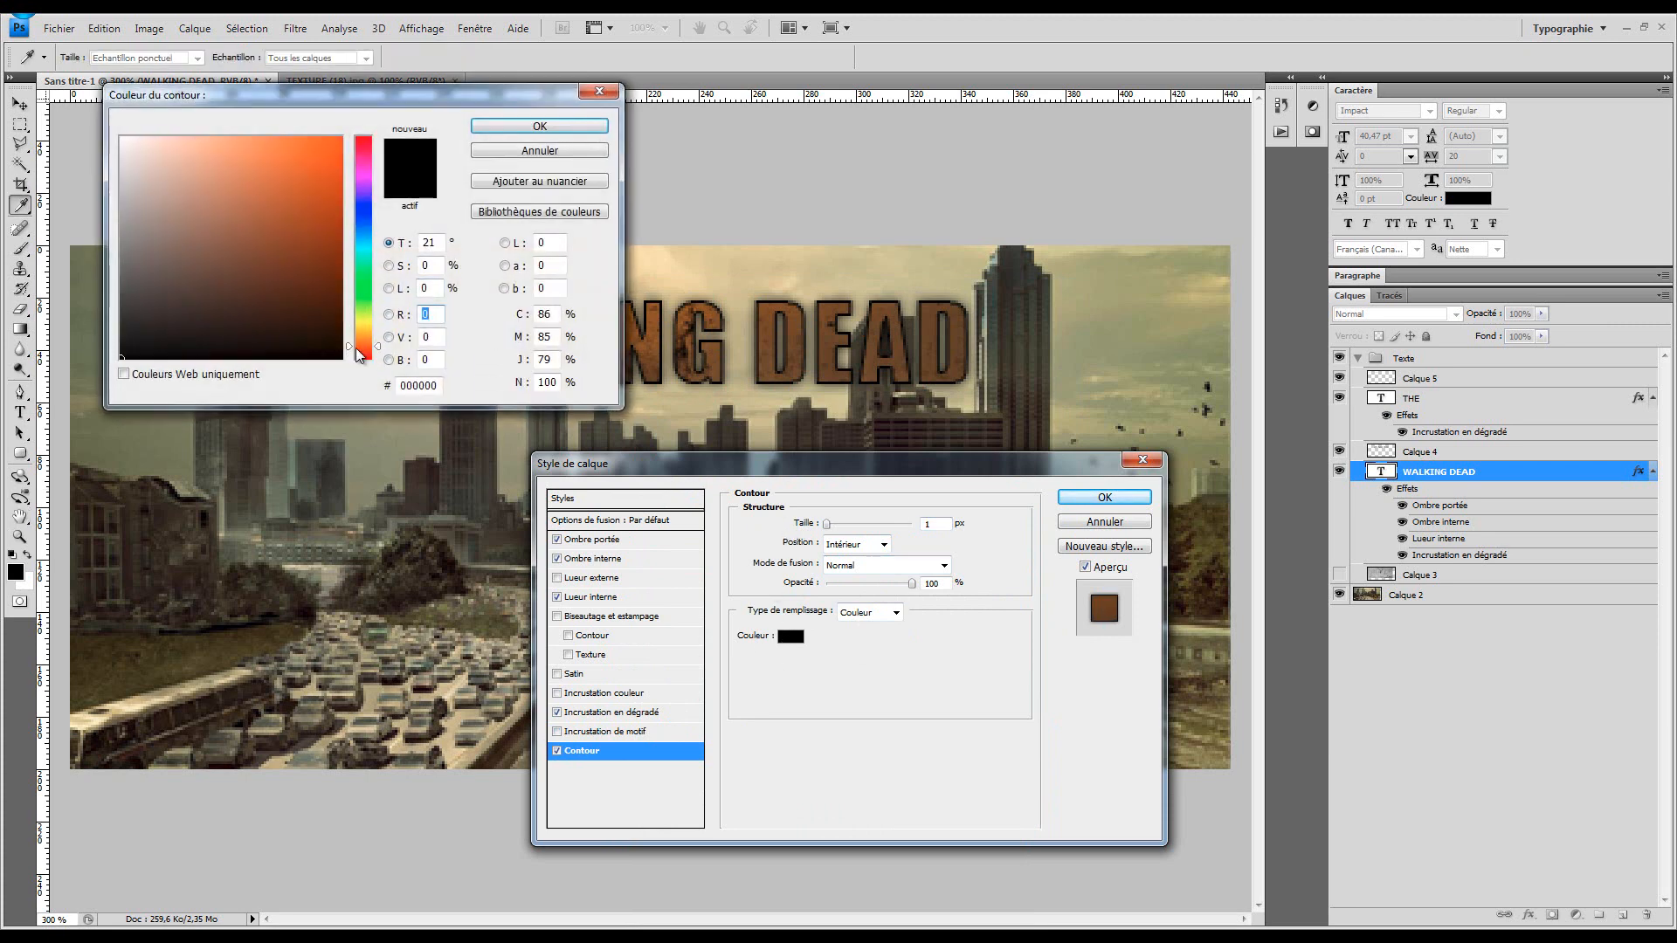
mouse_move(278, 273)
mouse_down()
mouse_move(303, 254)
mouse_move(303, 287)
mouse_up()
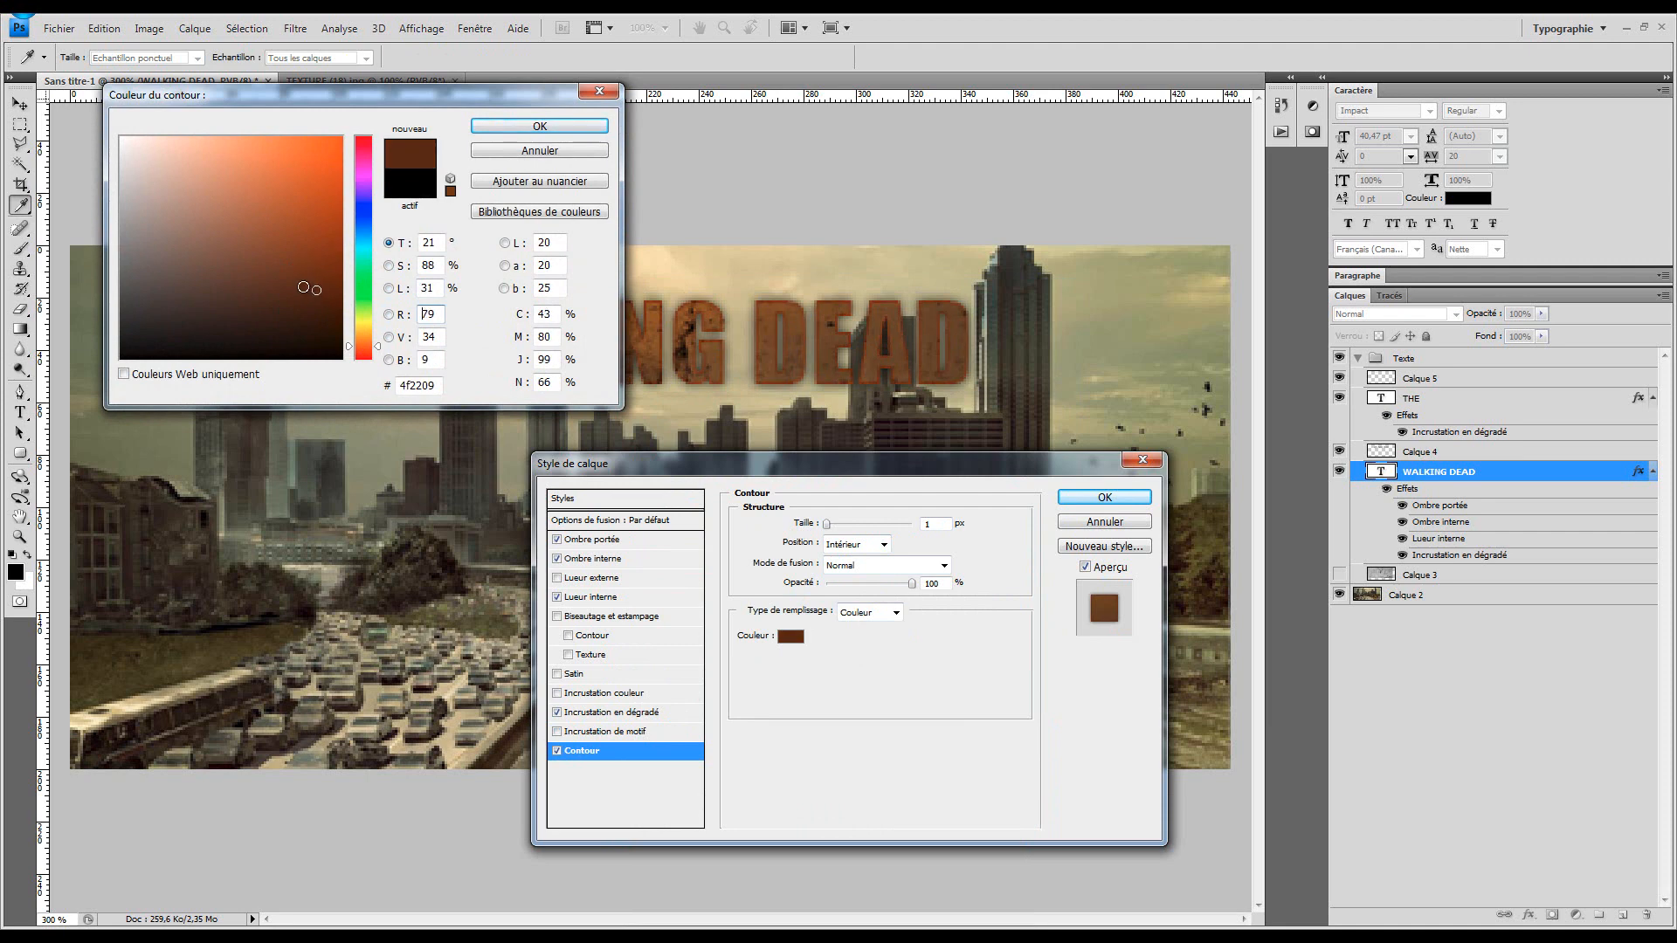
click(576, 152)
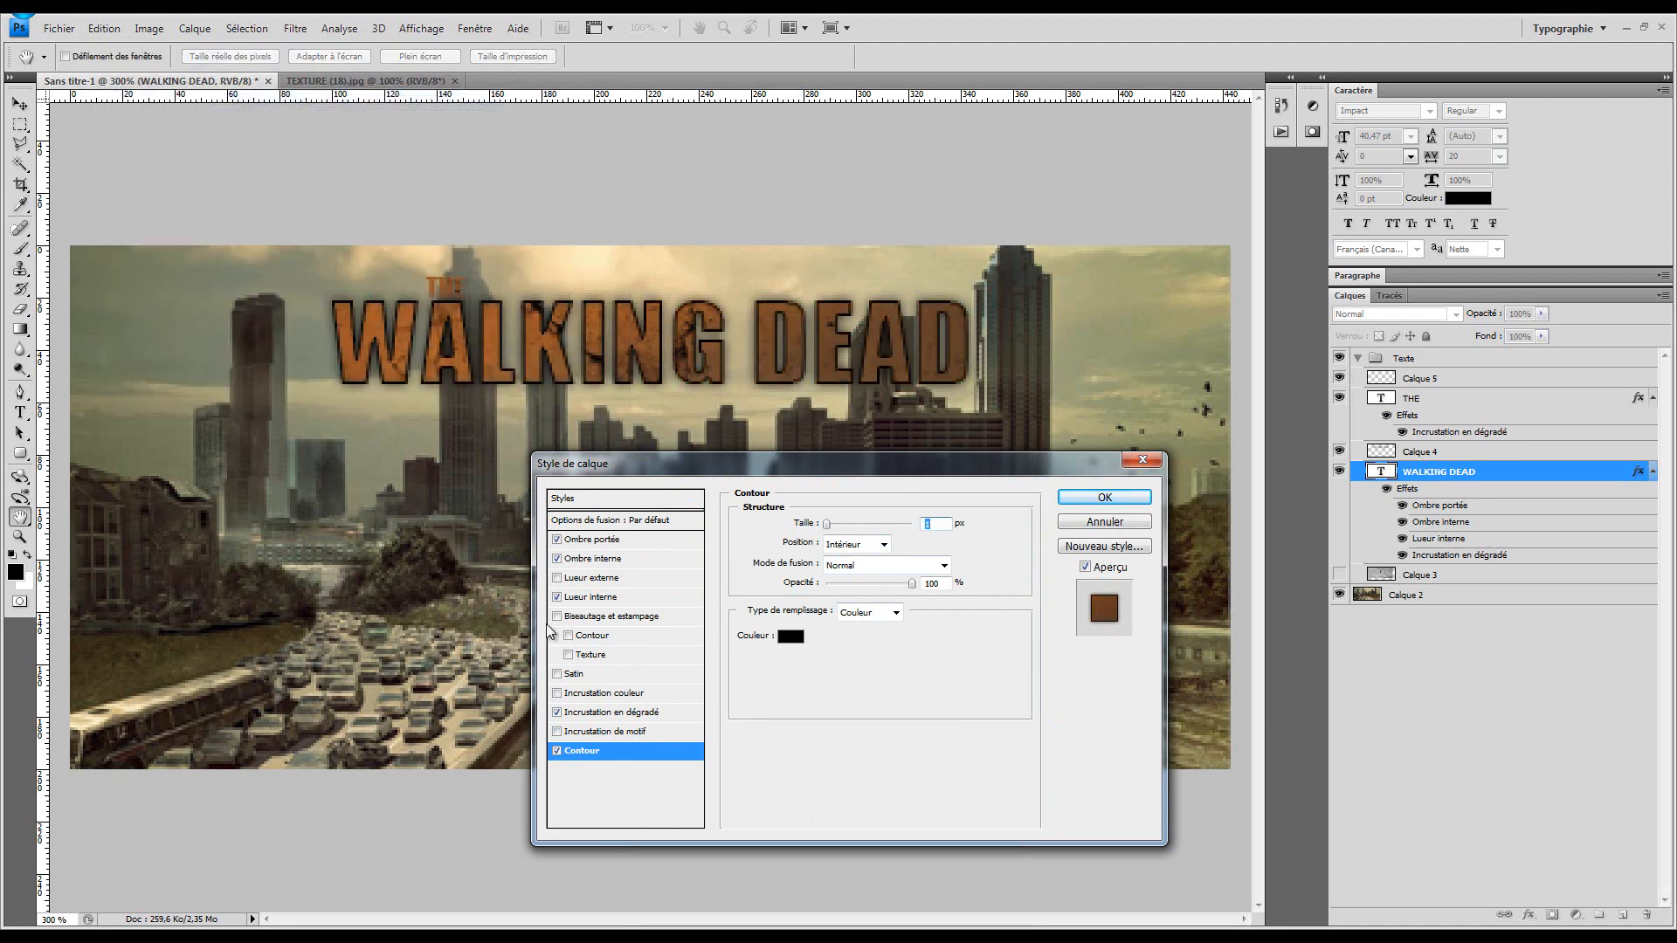
click(556, 751)
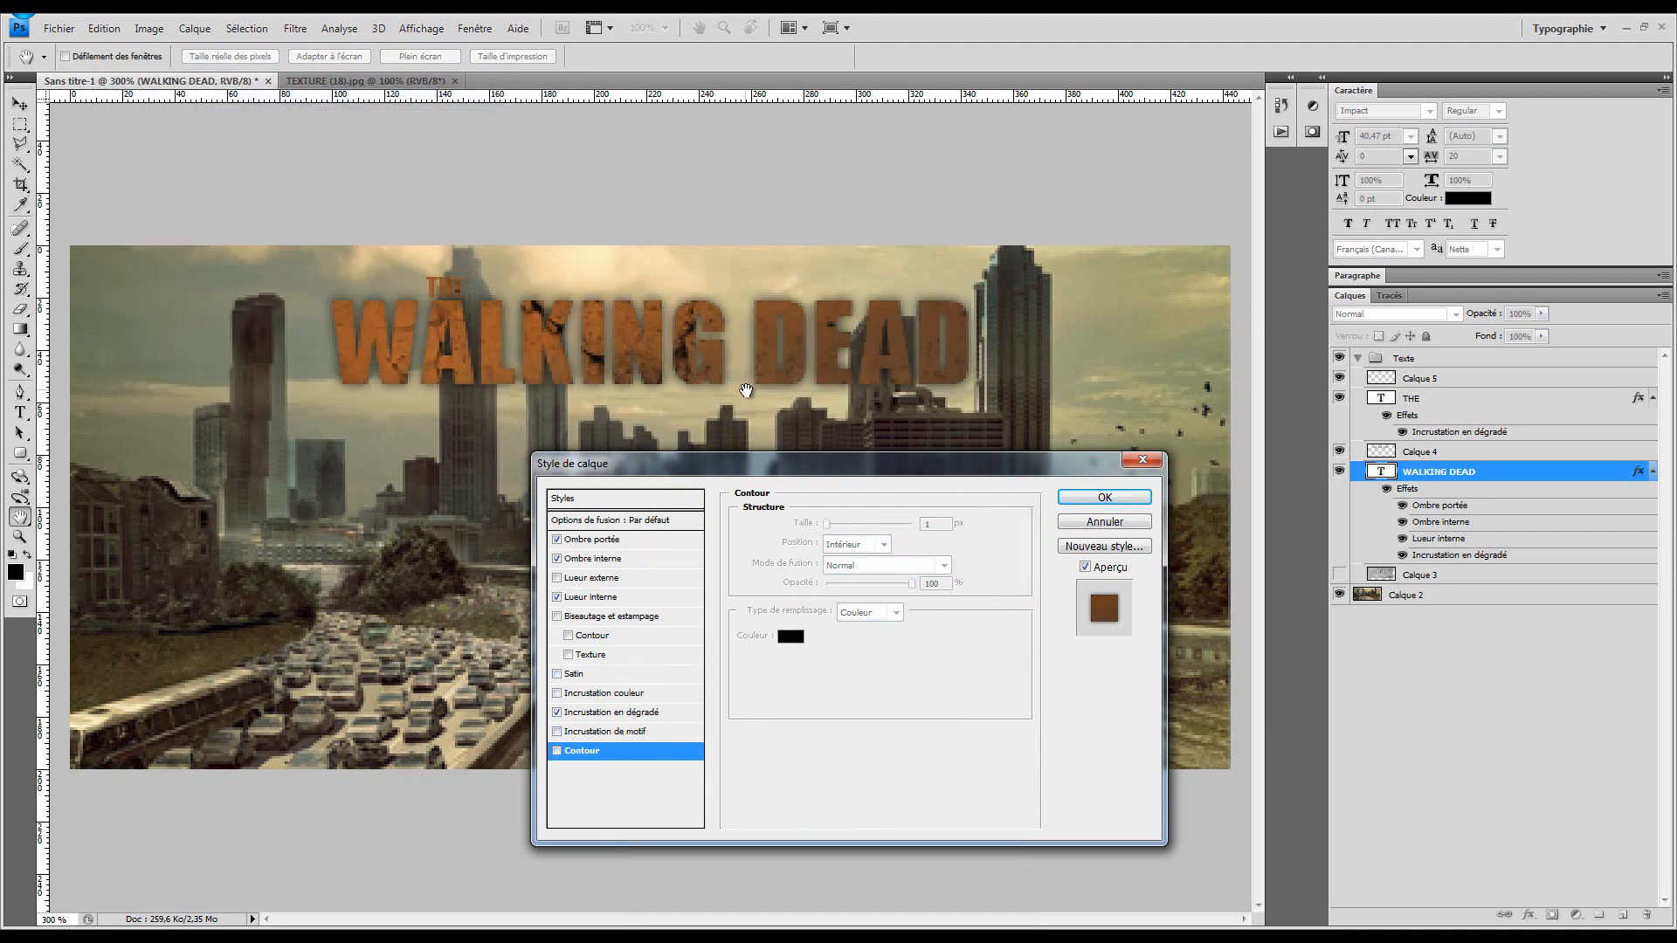
click(1104, 496)
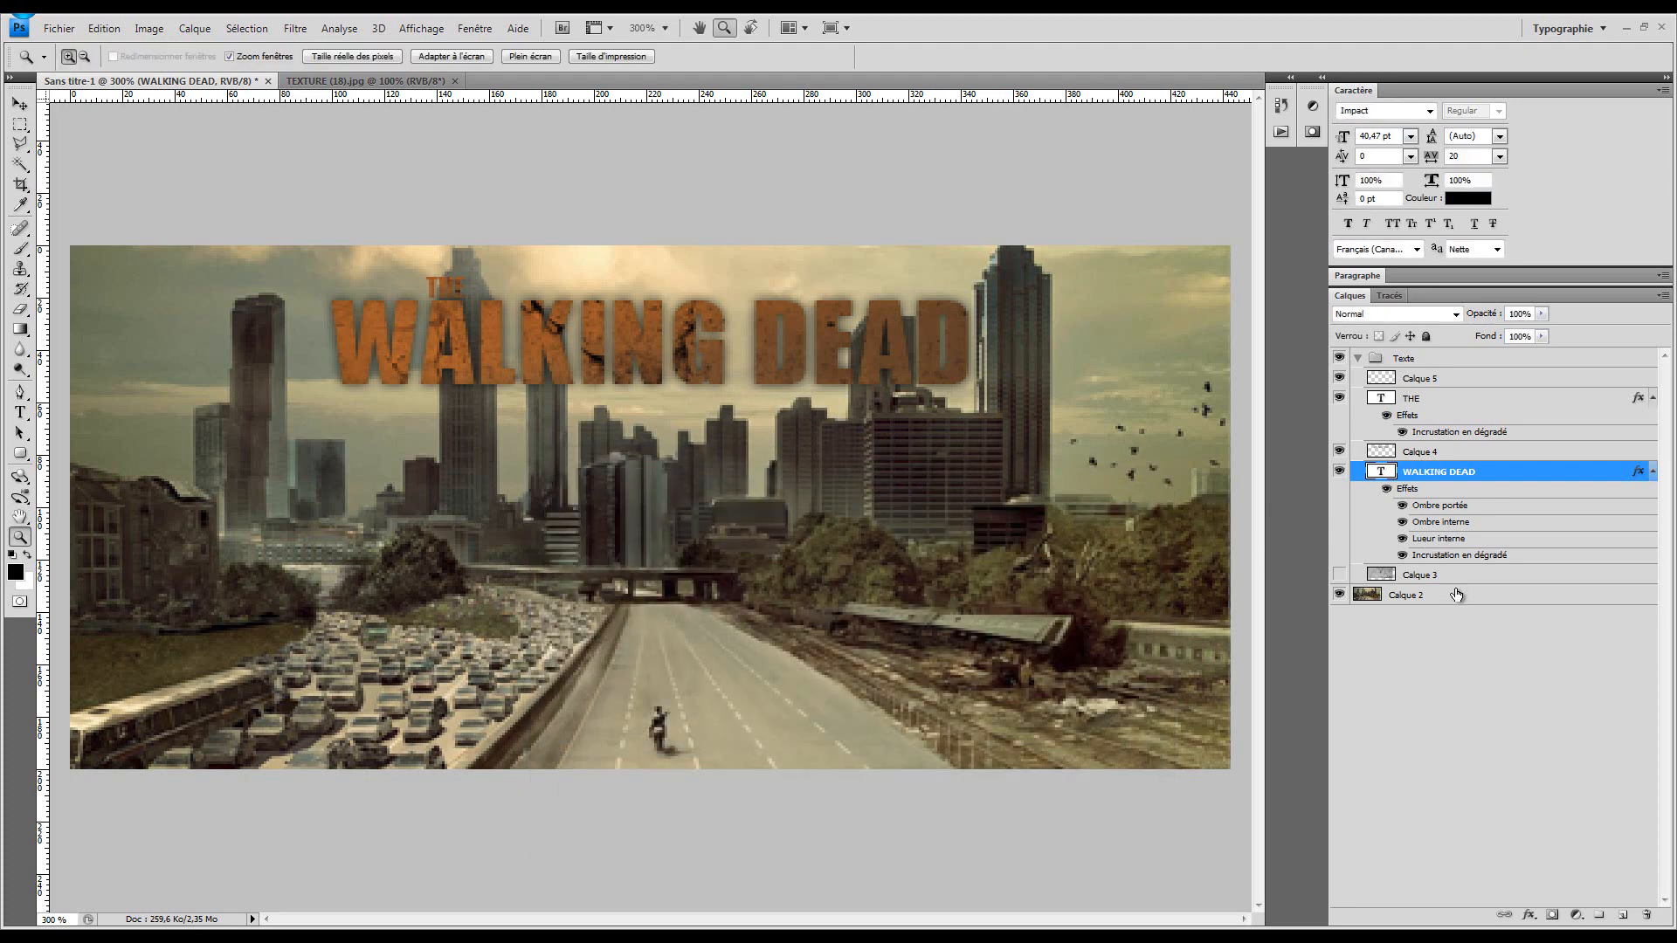
Copy the layer style of the WALKING DEAD text layer and paste it onto the THE text layer
right_click(1476, 522)
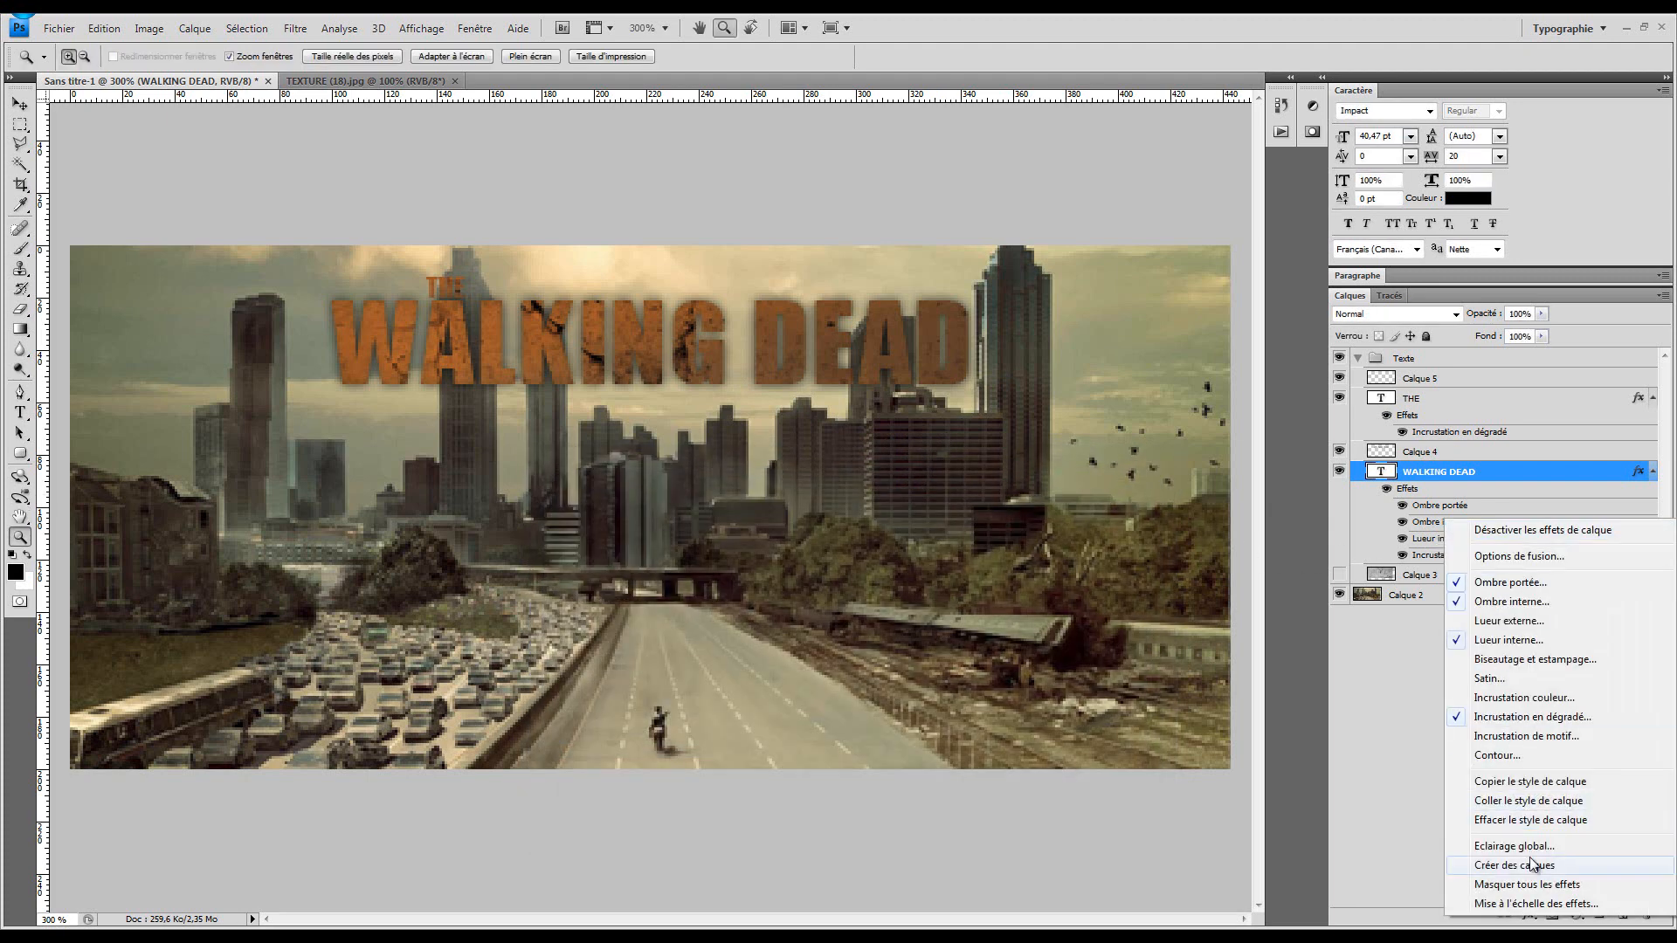
click(1519, 782)
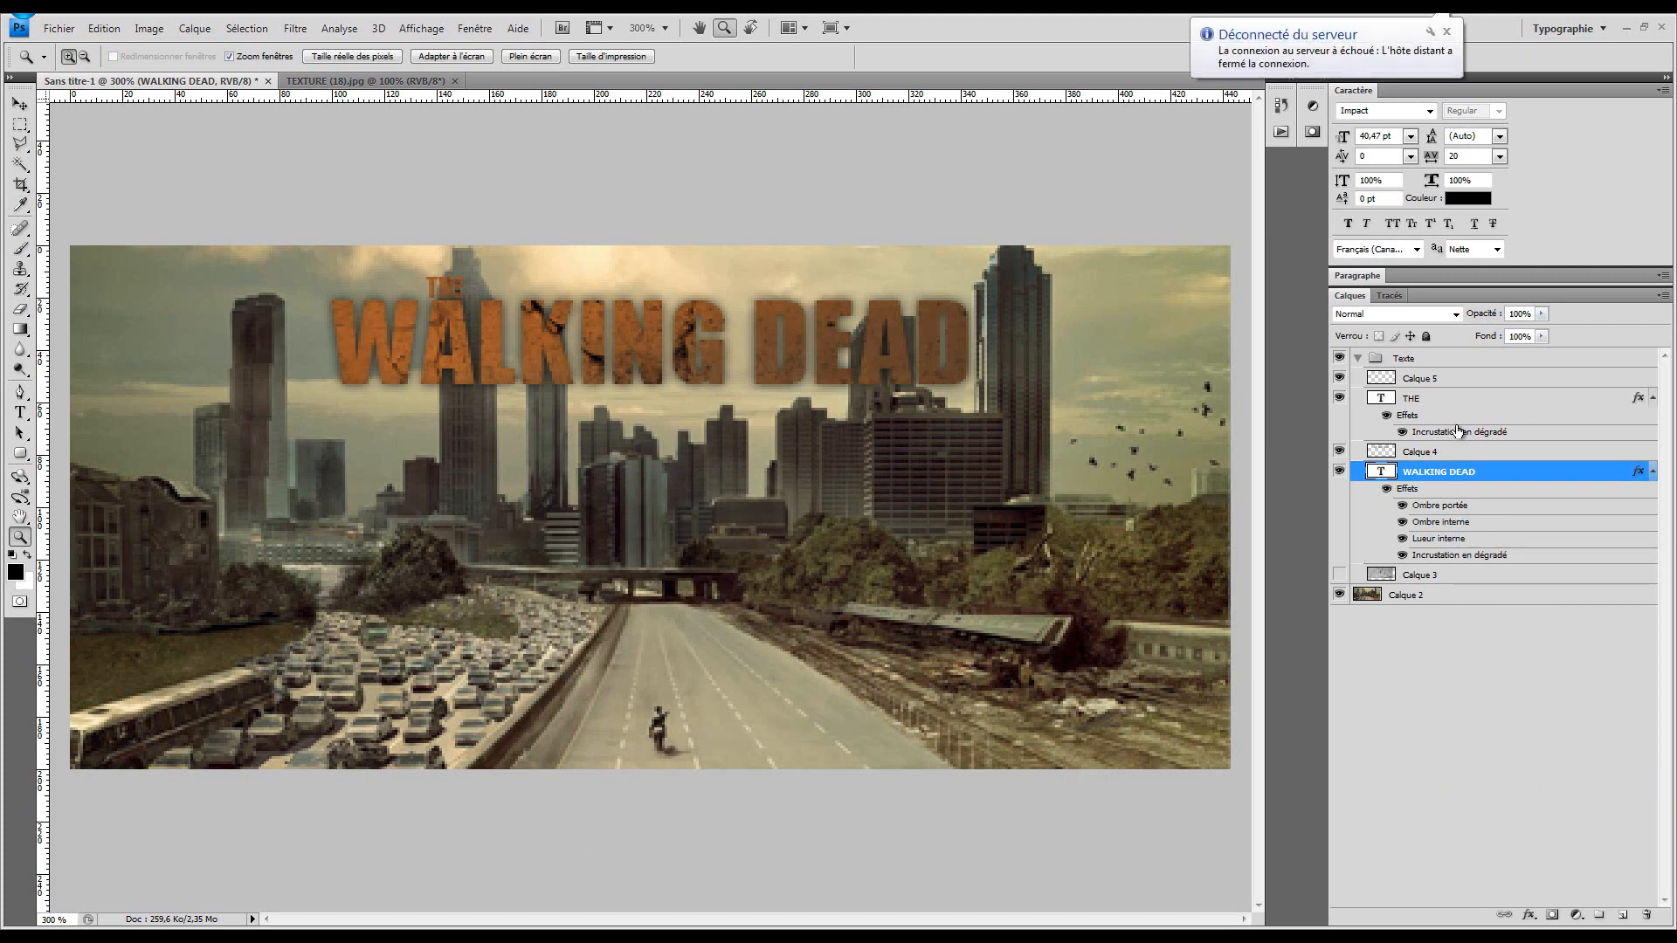
right_click(1428, 400)
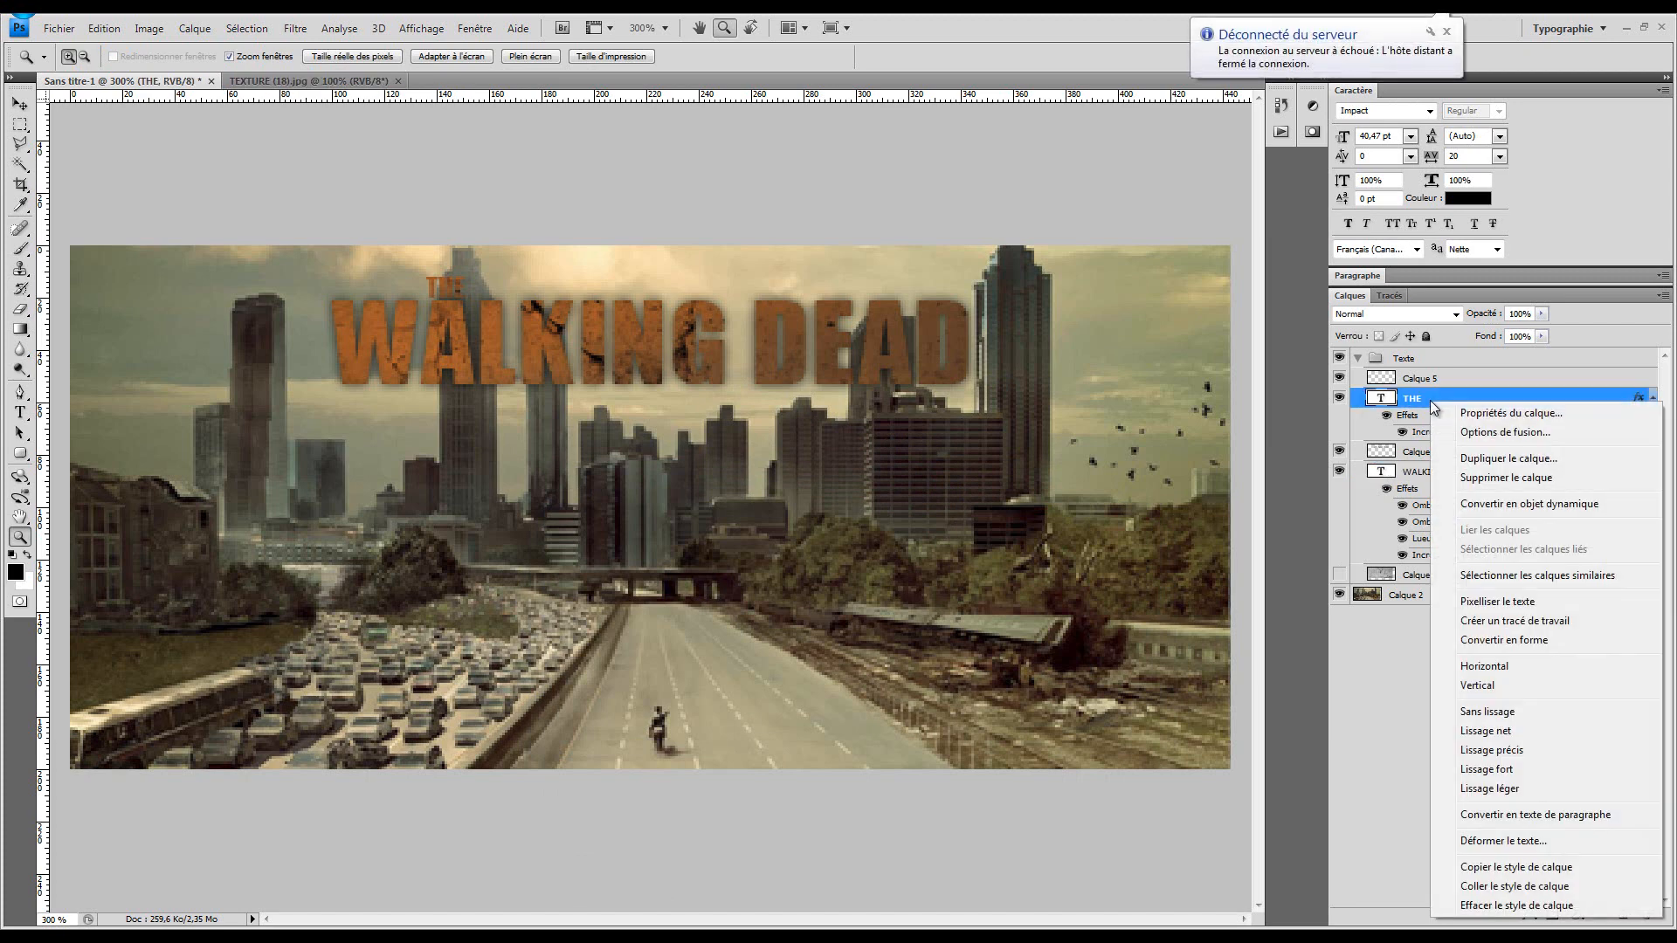
click(1513, 885)
Quit the Mumble application running in the background
right_click(1424, 7)
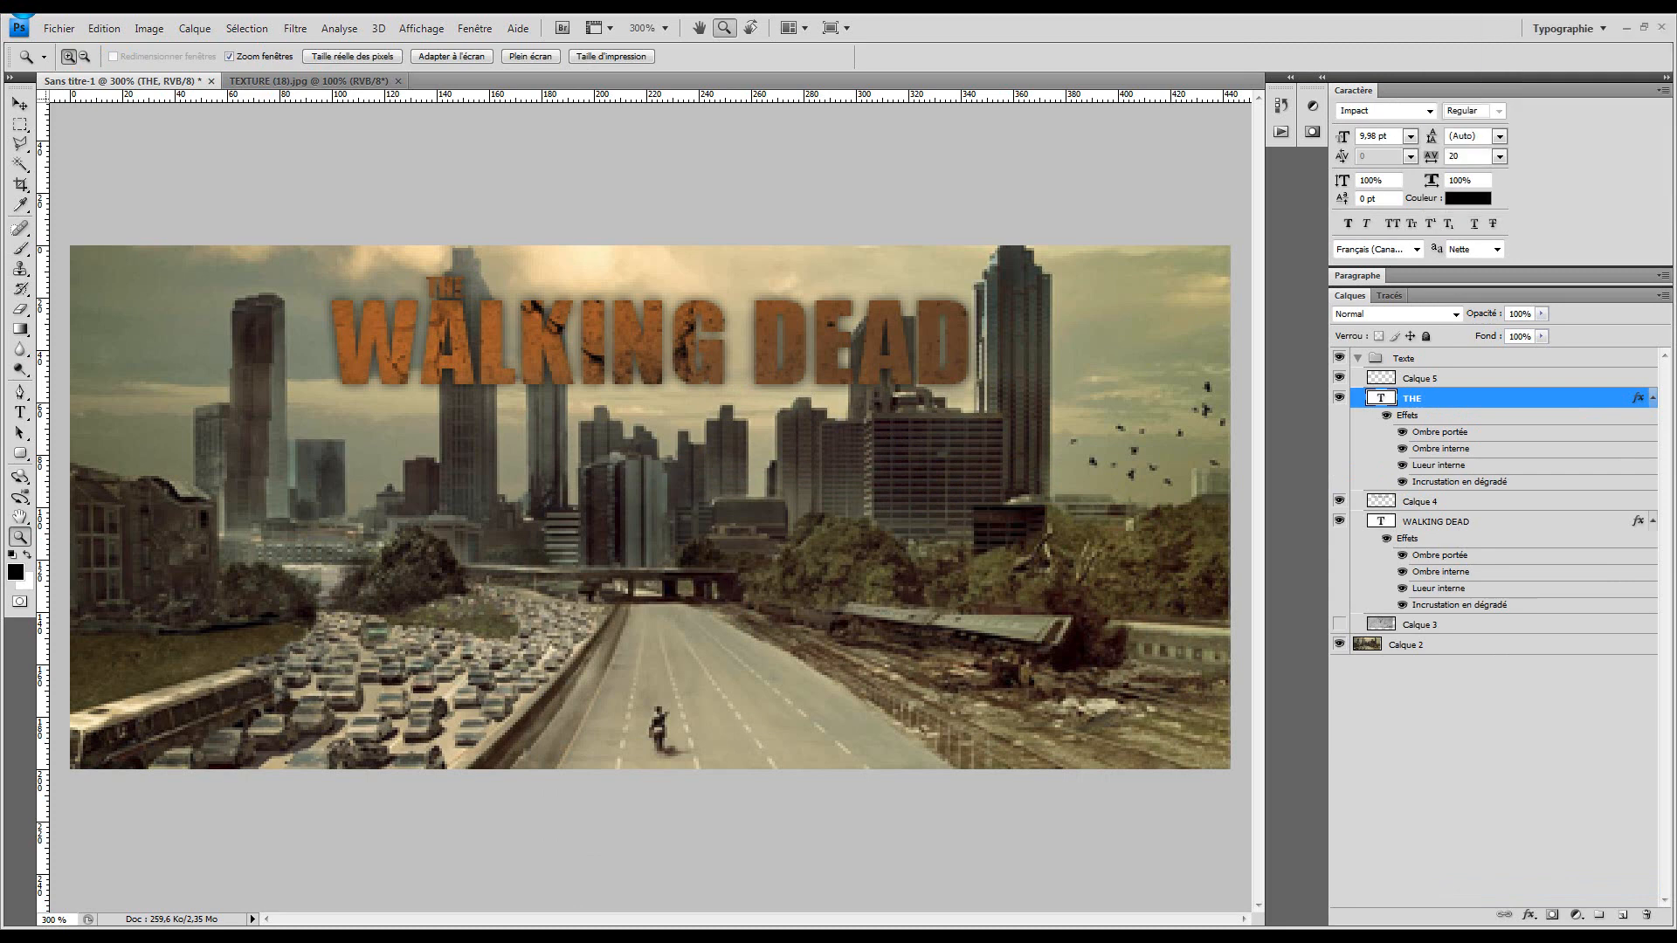
click(1441, 18)
right_click(1411, 103)
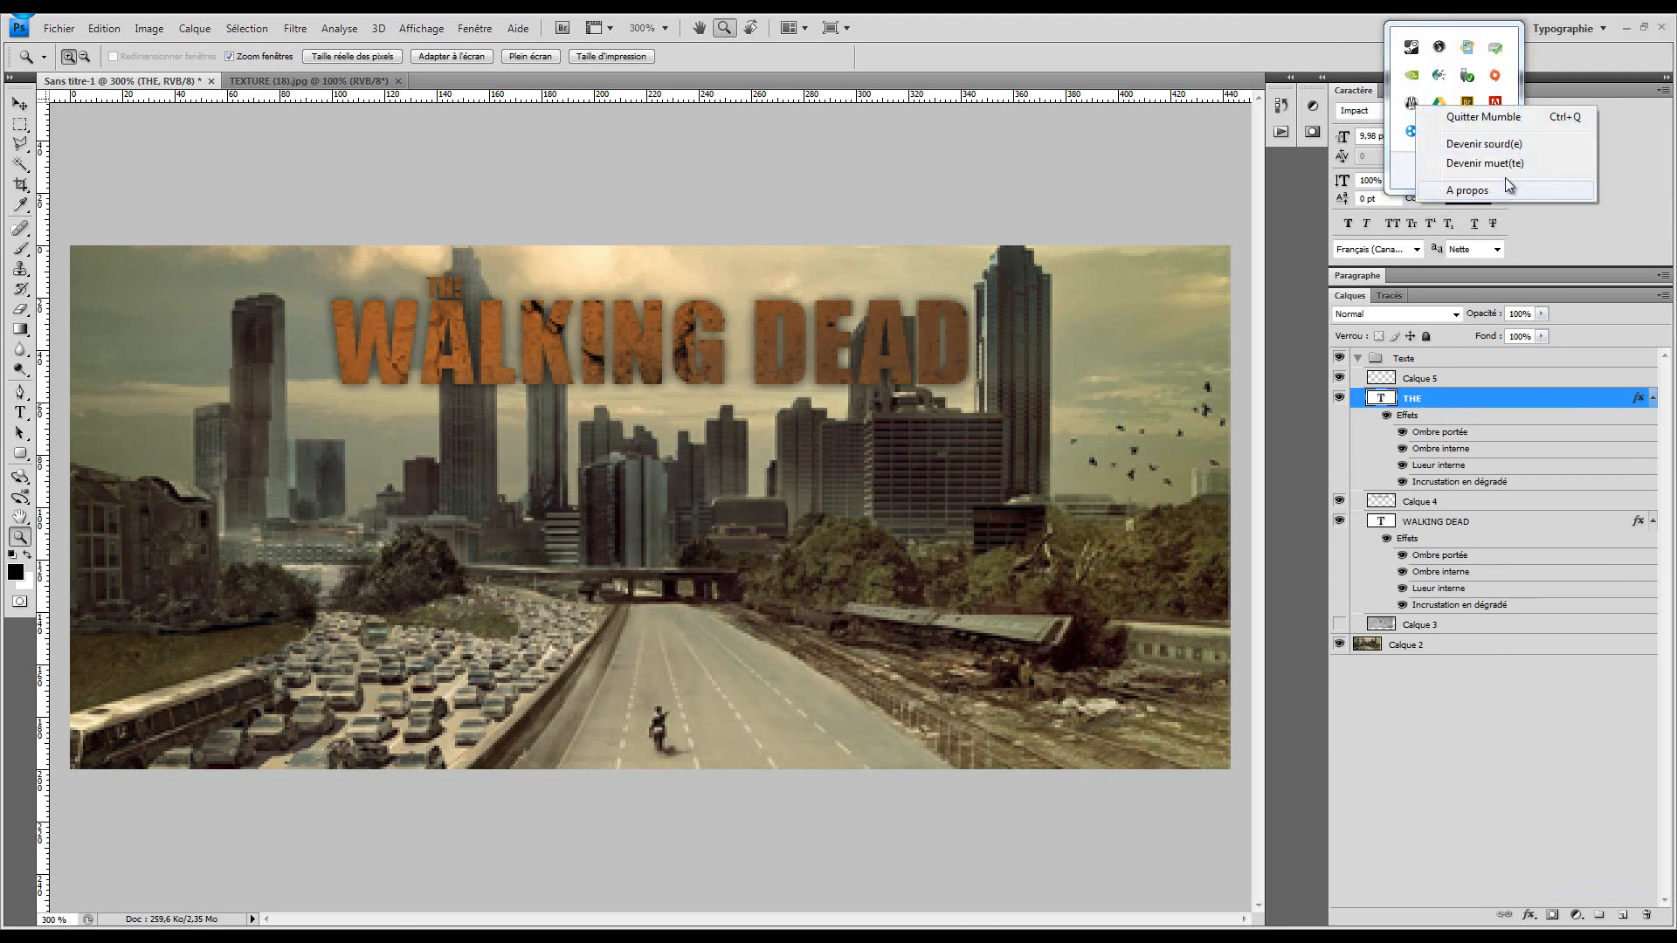
click(1523, 122)
click(1236, 50)
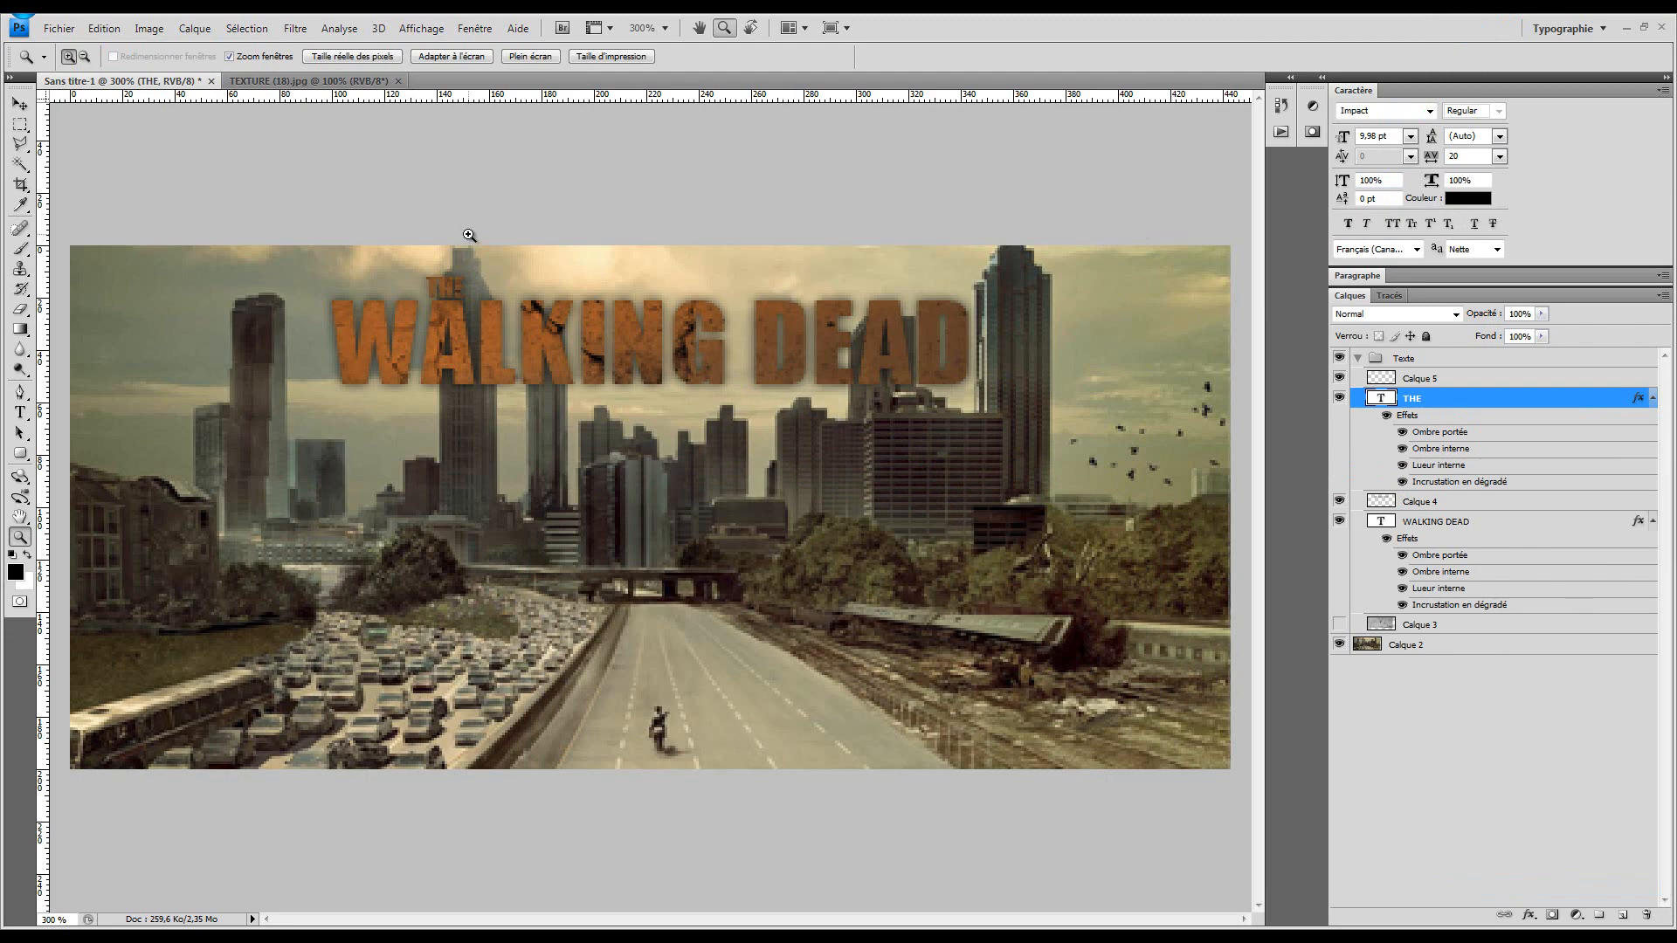
Check the banner at actual pixel size and select the city background layer Calque 2
click(364, 56)
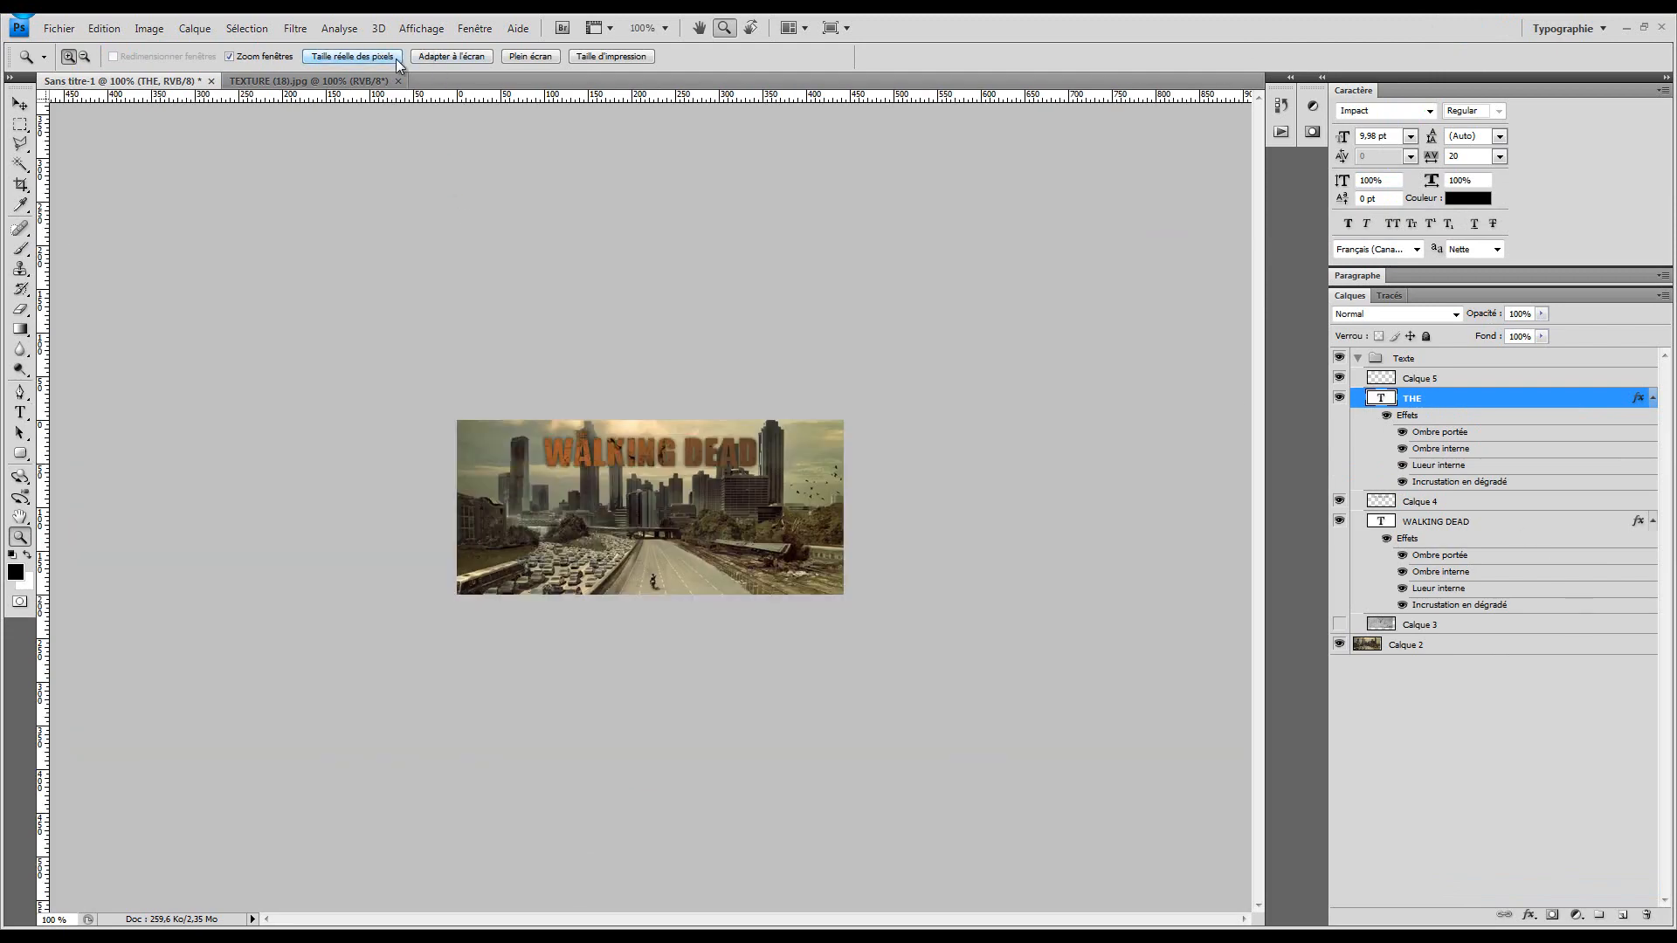
double_click(755, 514)
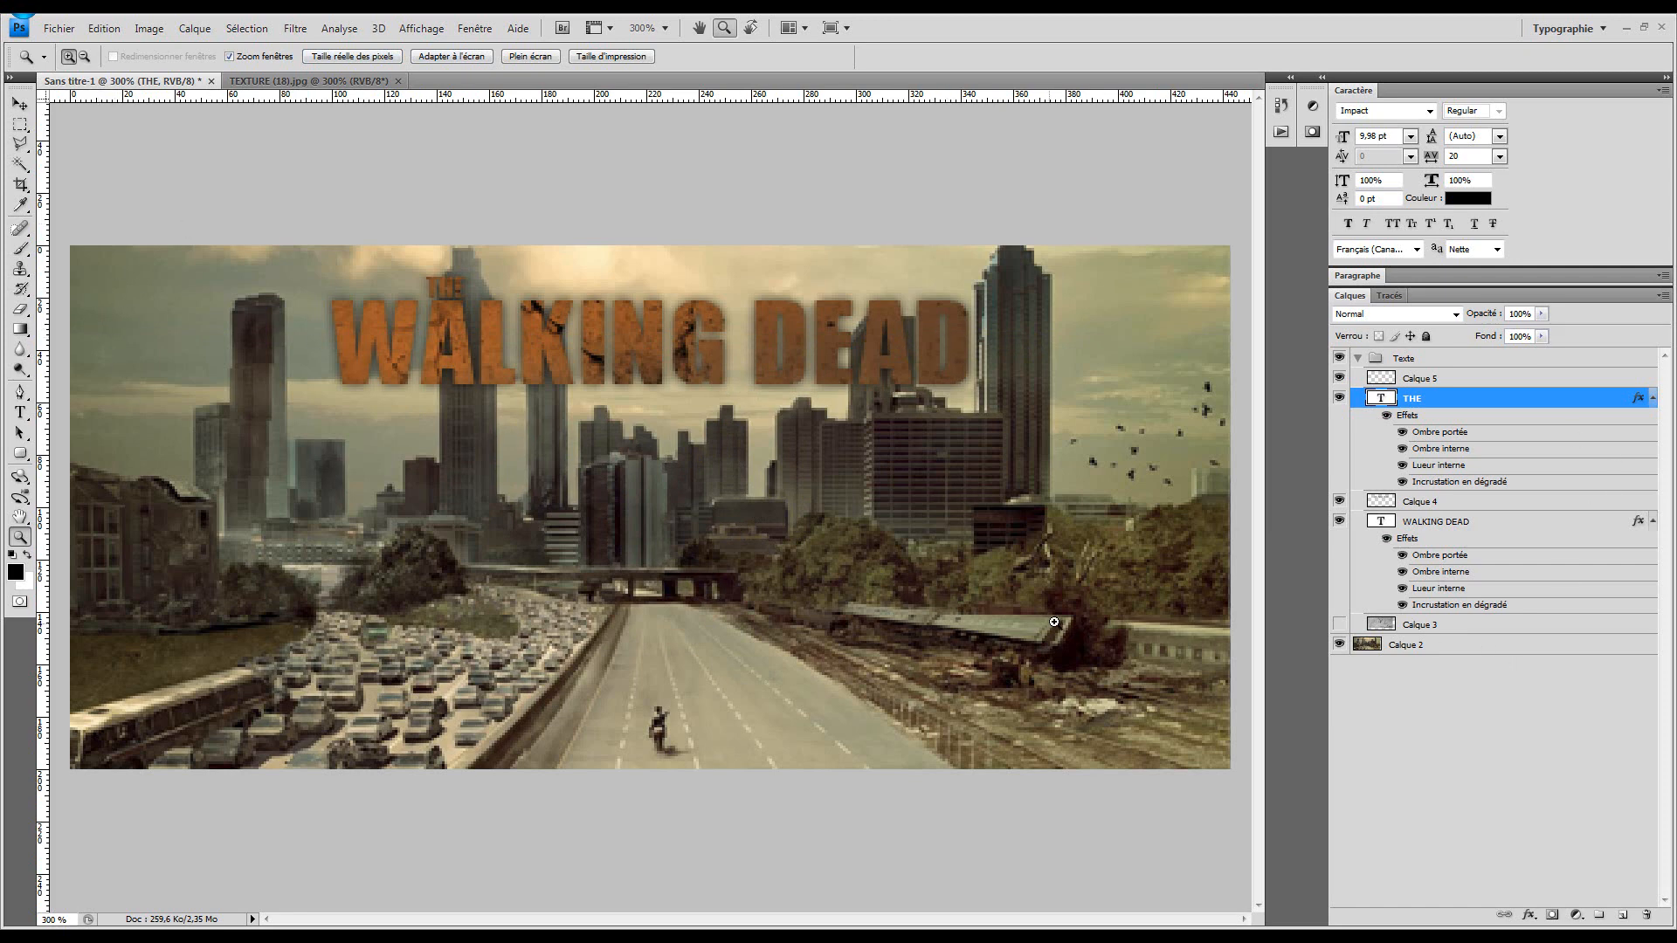
click(1404, 647)
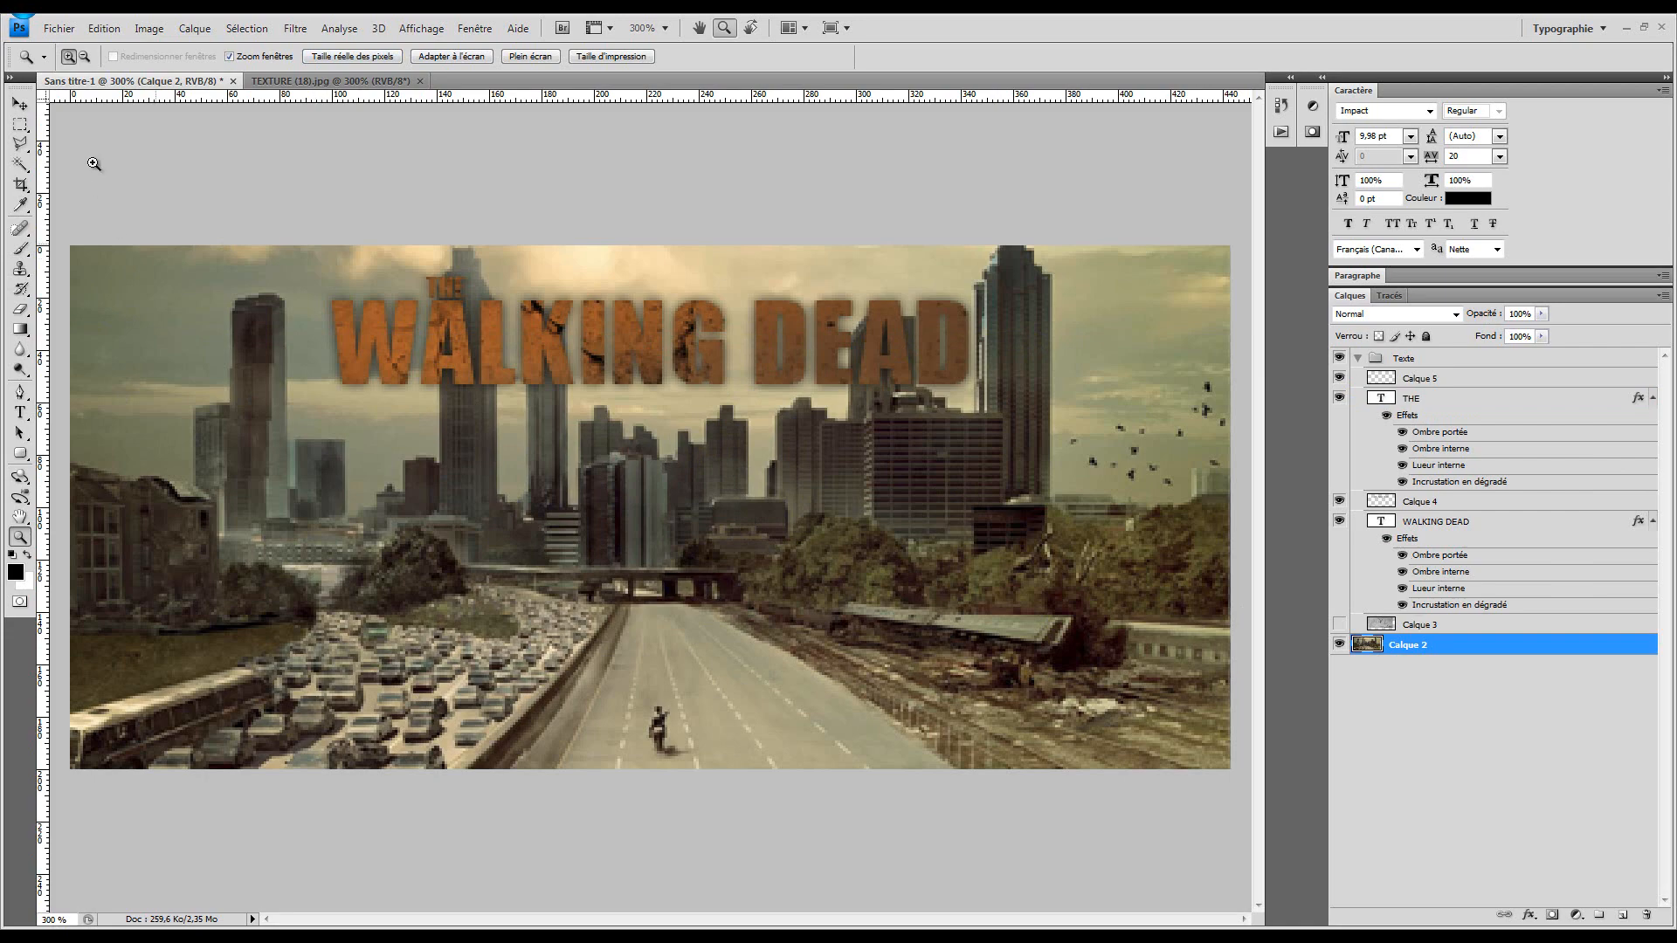
Switch to Adobe Bridge and preview several grunge images in the Textures folder
key(alt+Tab)
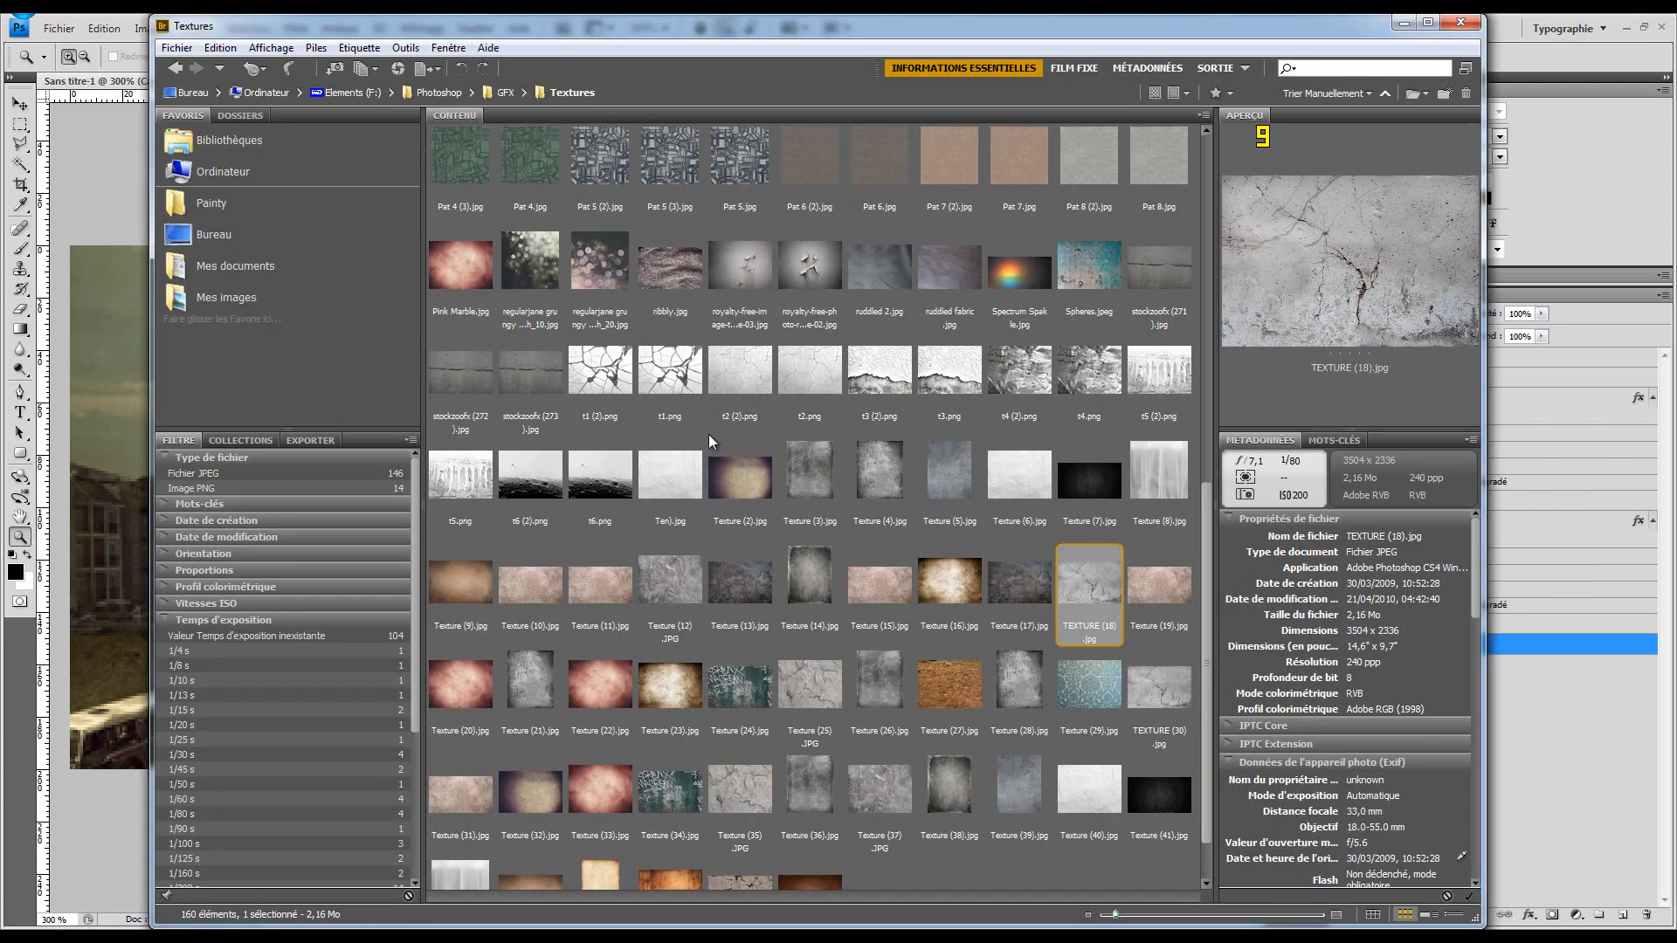
click(756, 382)
scroll(873, 474, down, 1)
click(978, 624)
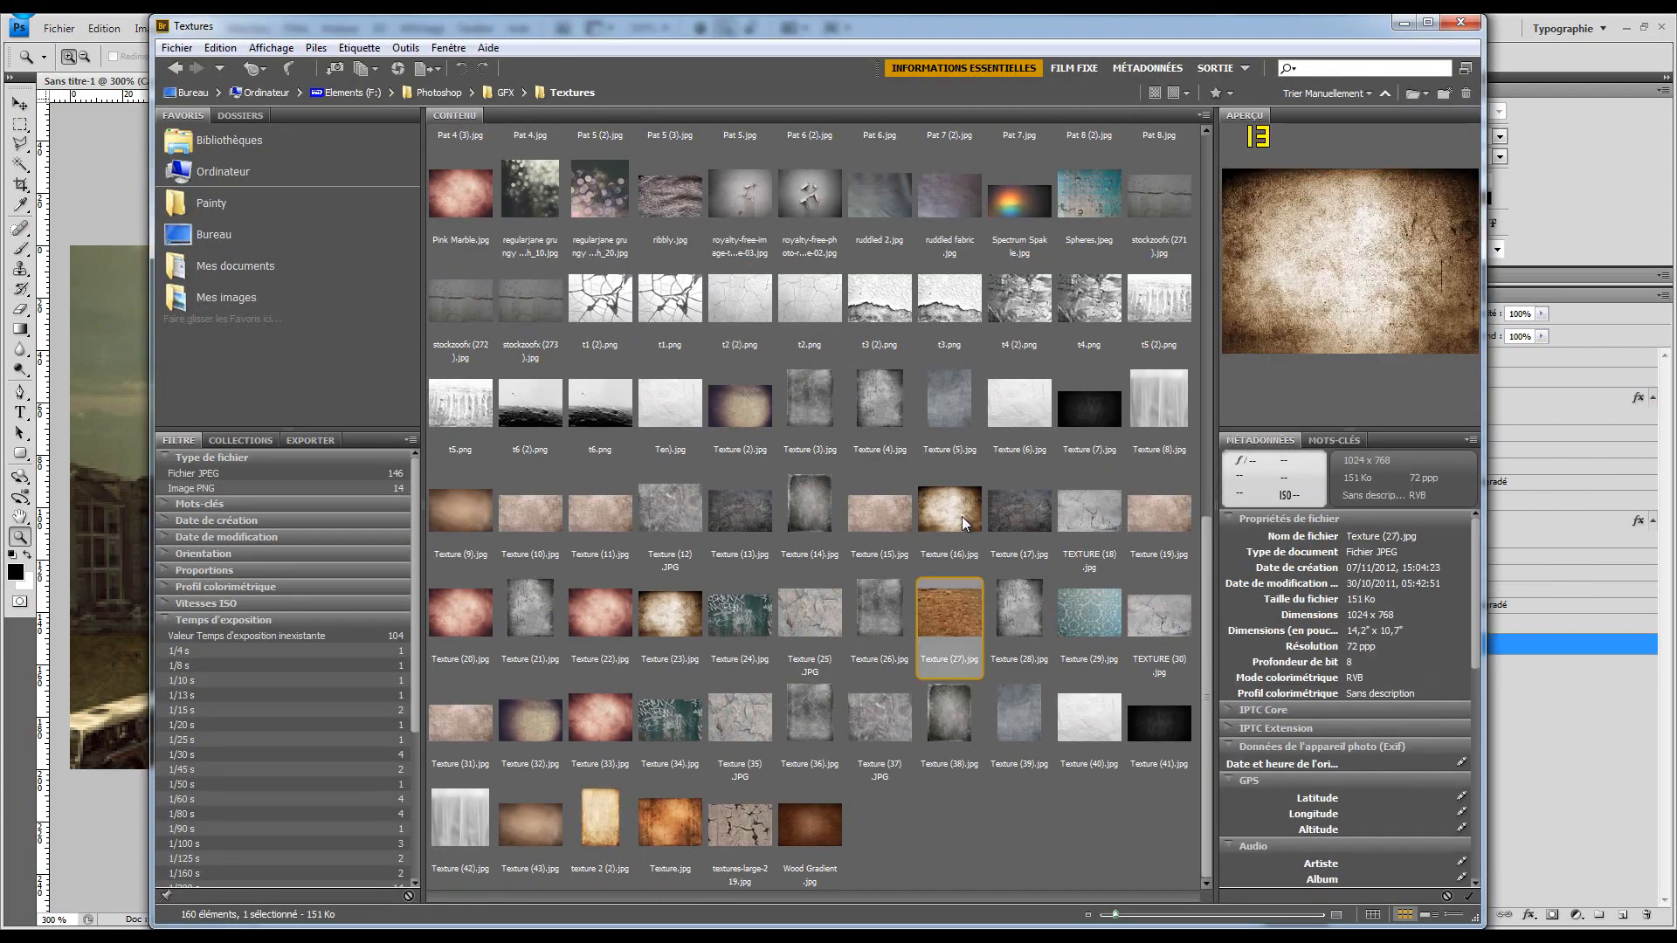
click(952, 515)
click(764, 524)
click(826, 515)
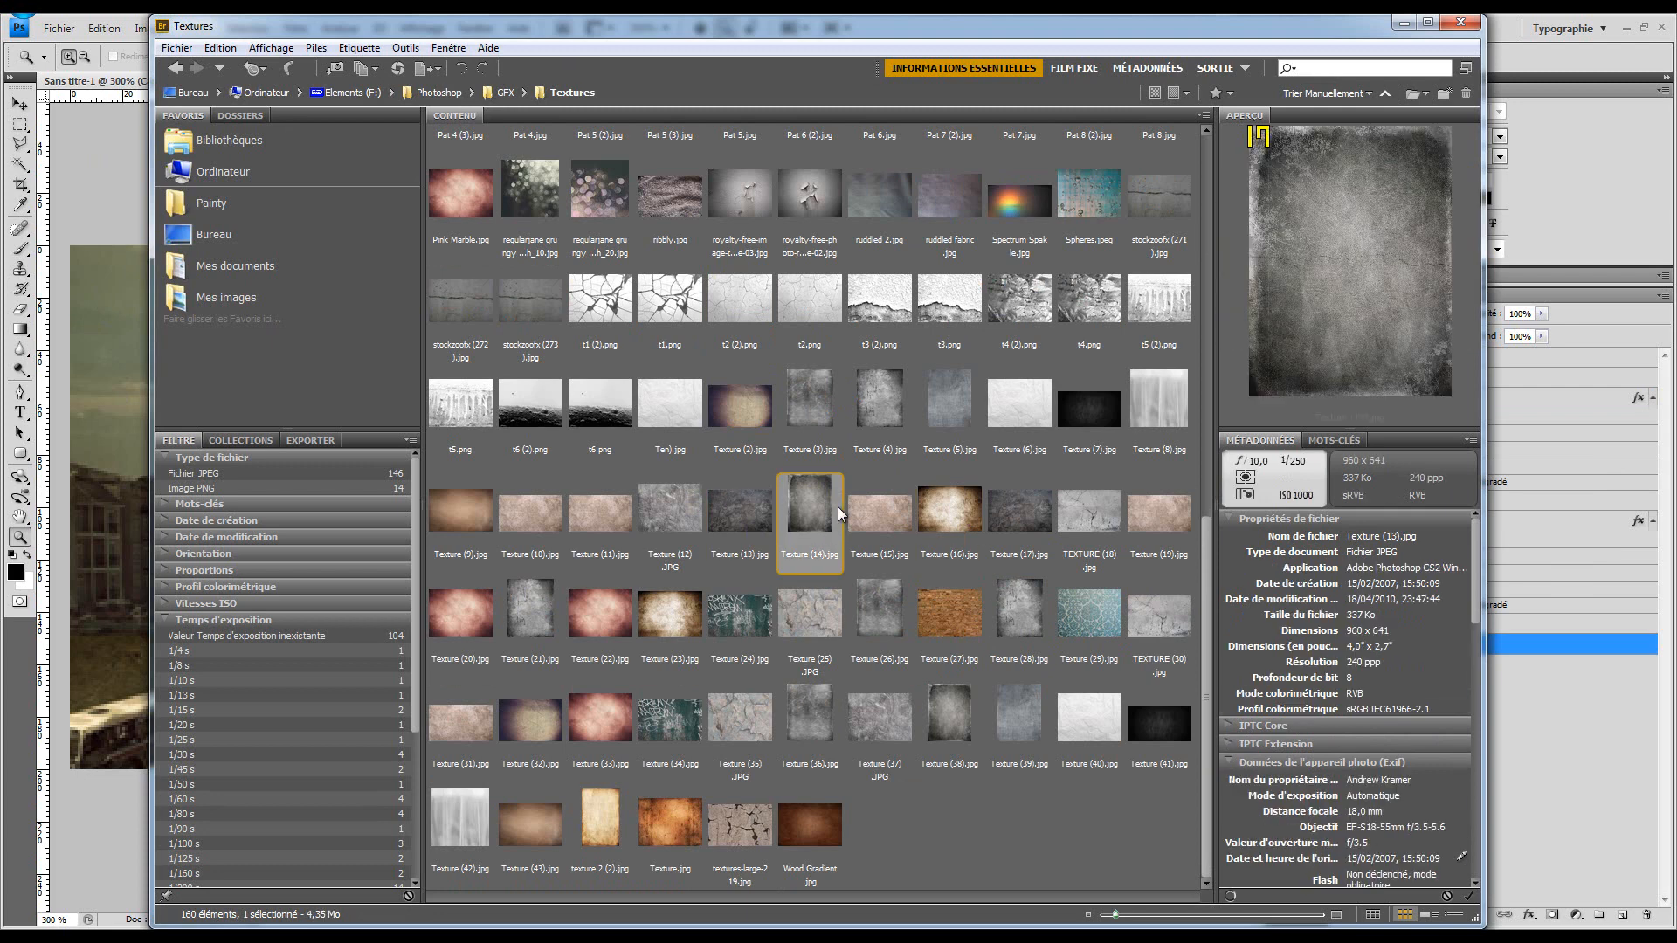
click(895, 524)
click(1022, 729)
click(949, 724)
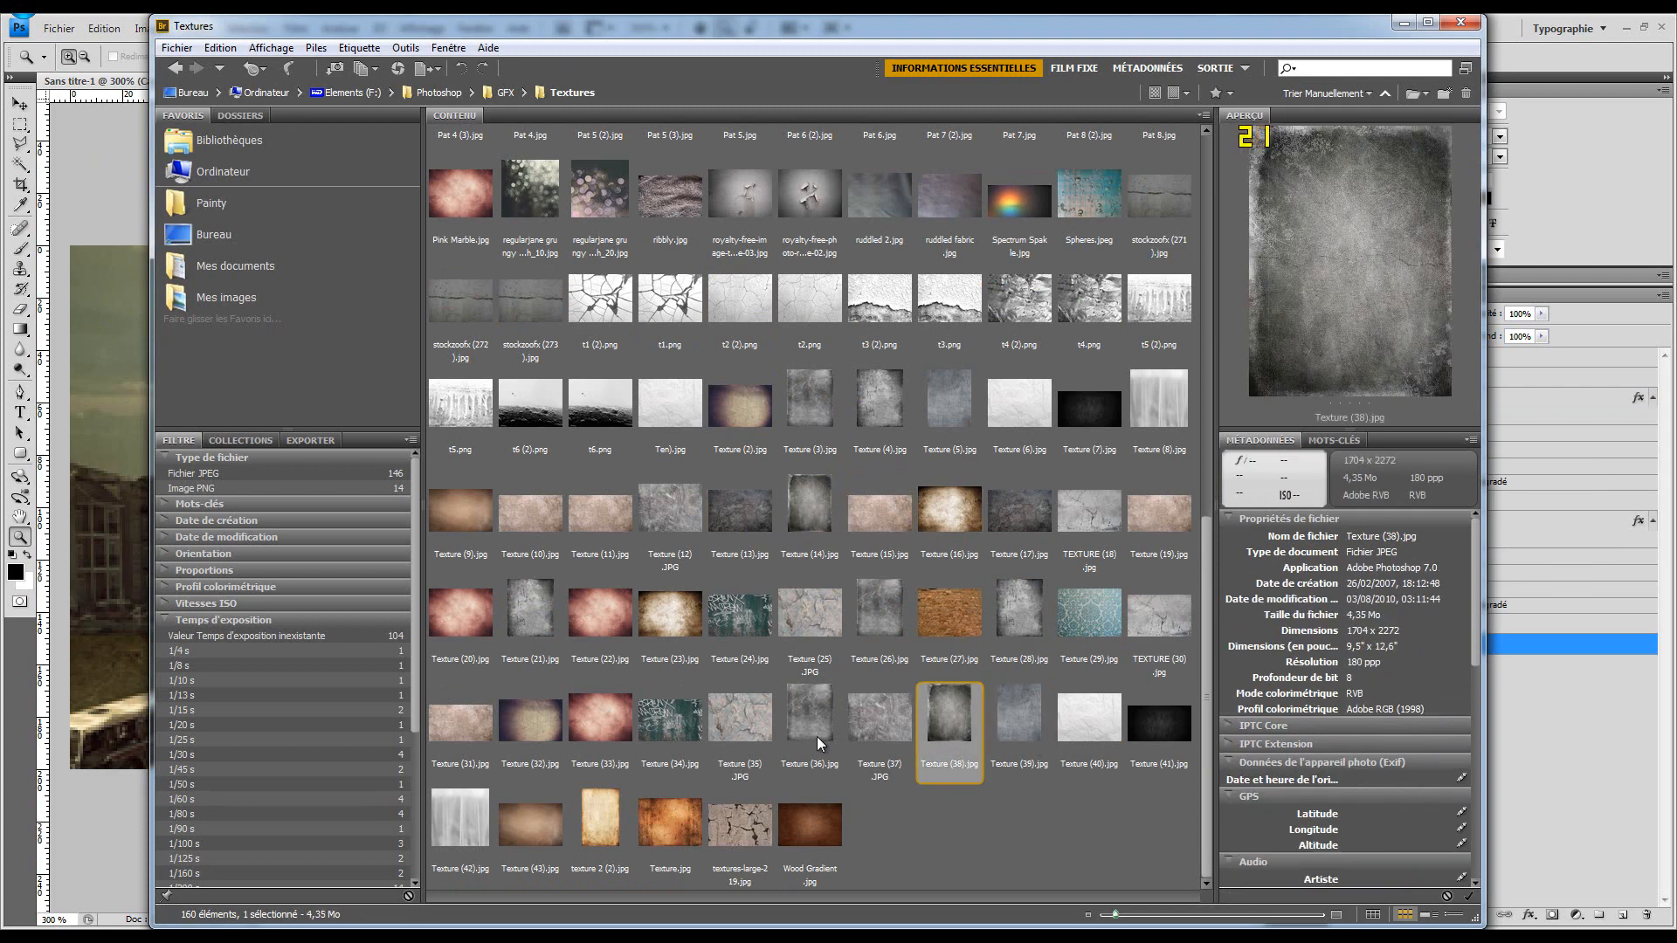
click(815, 736)
click(615, 696)
click(532, 703)
click(669, 615)
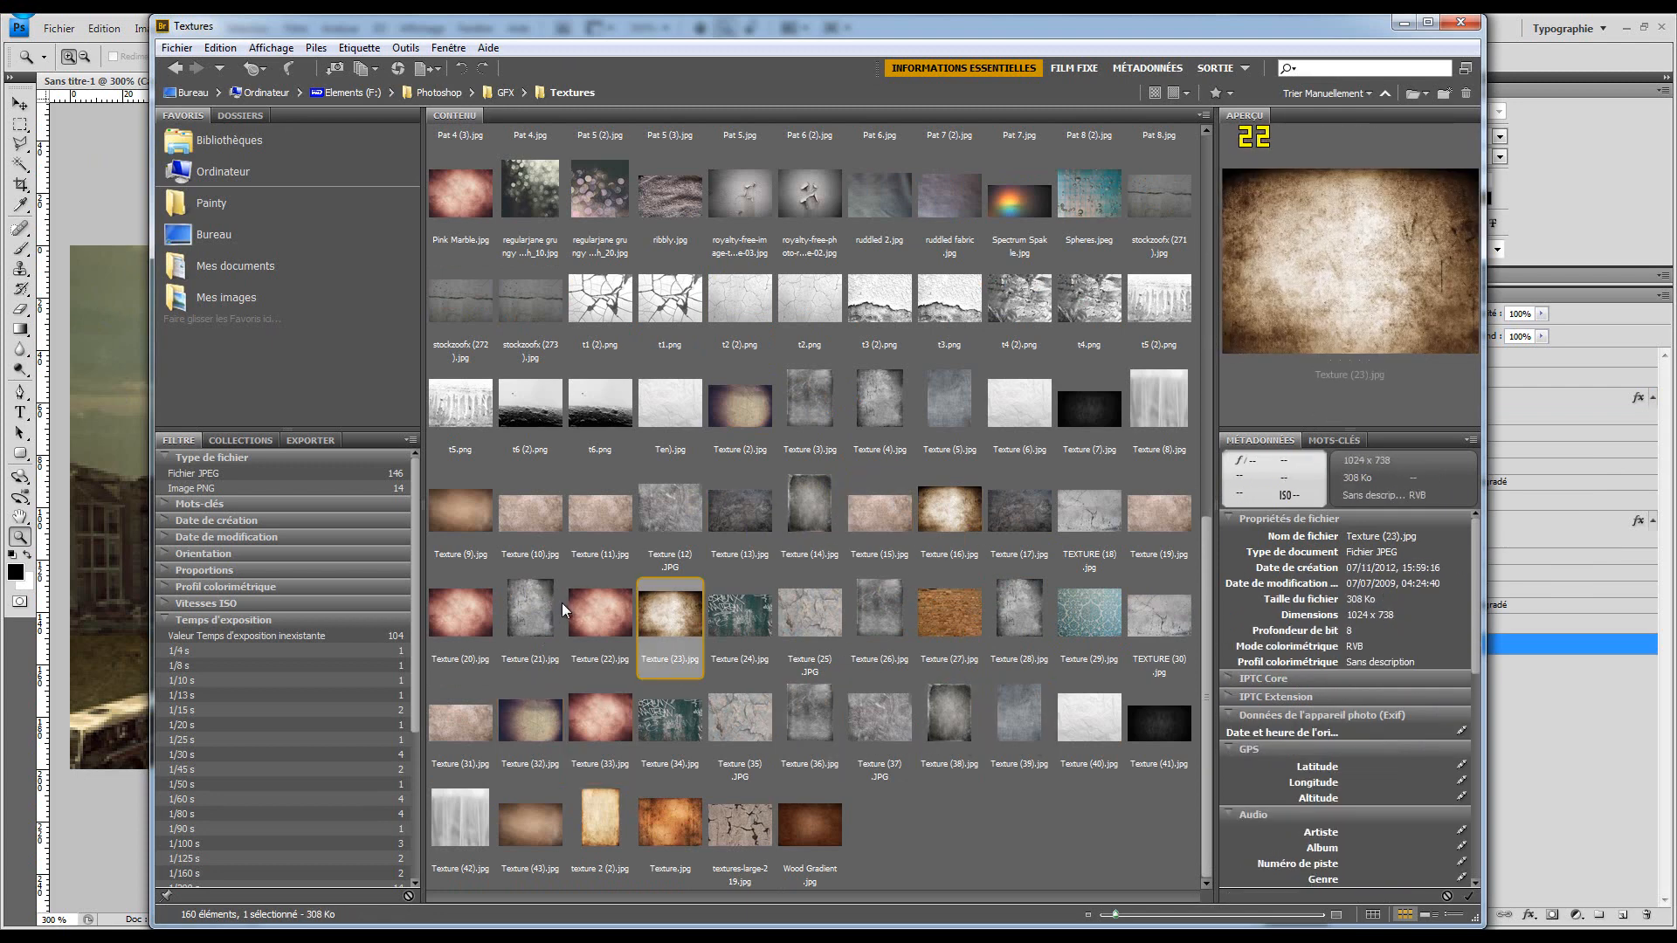
Open Texture (21).jpg in Photoshop and copy the whole image into the banner document, directly above layer Calque 2
click(531, 616)
drag(545, 627, 118, 563)
click(20, 125)
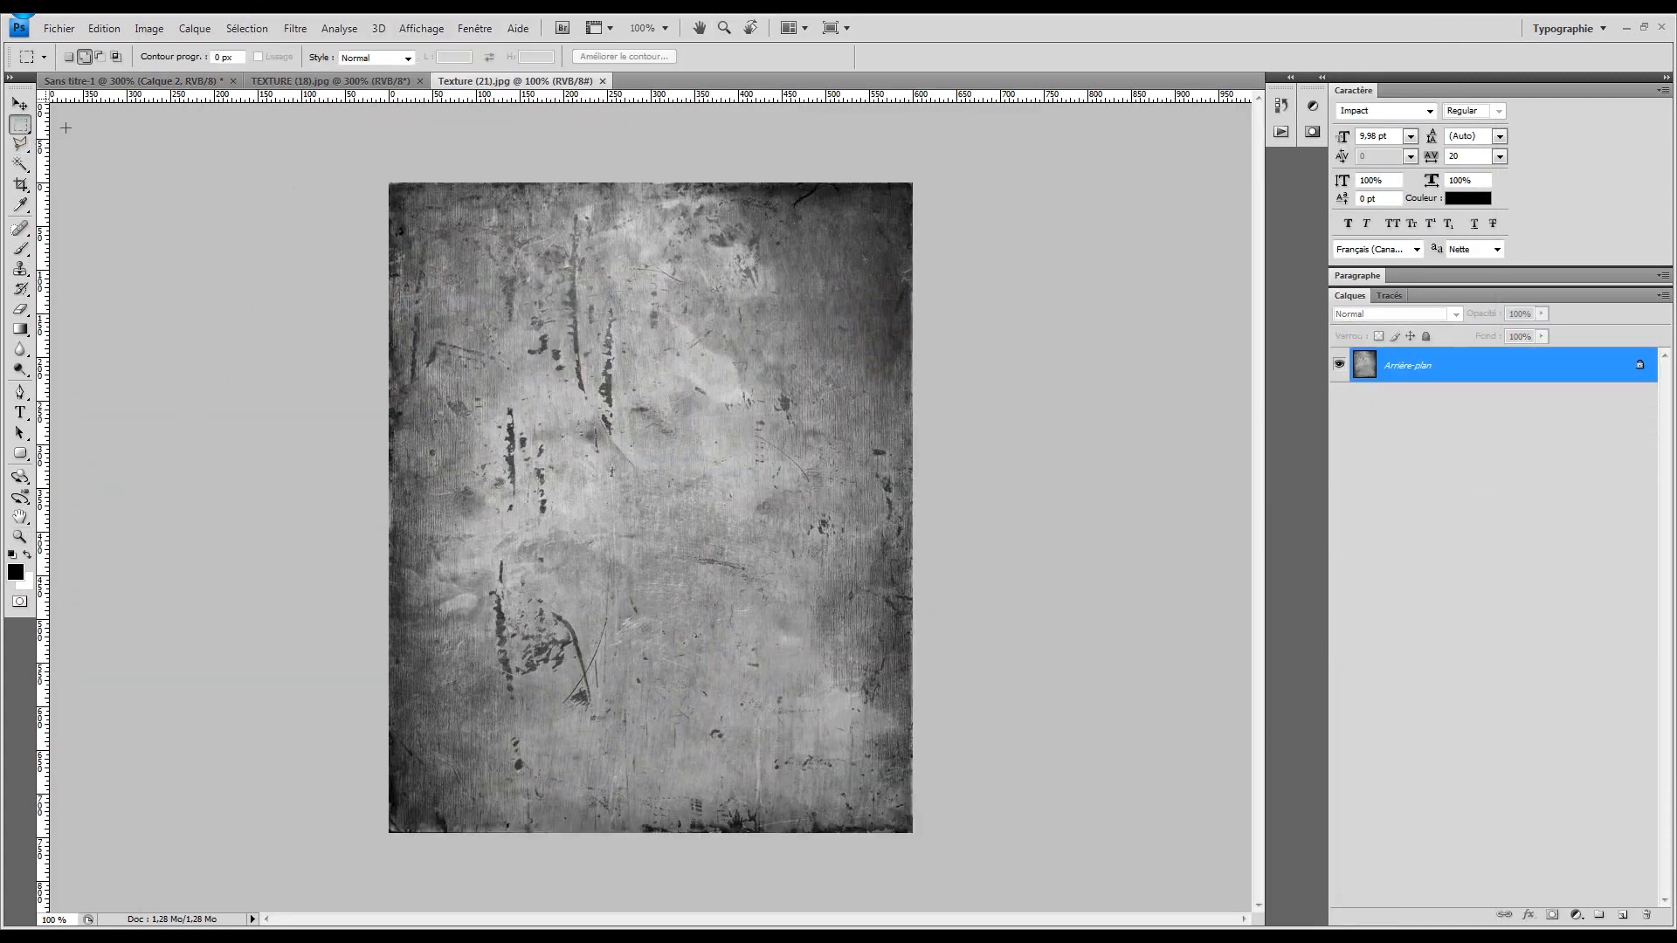
key(ctrl+c)
click(166, 82)
key(ctrl+v)
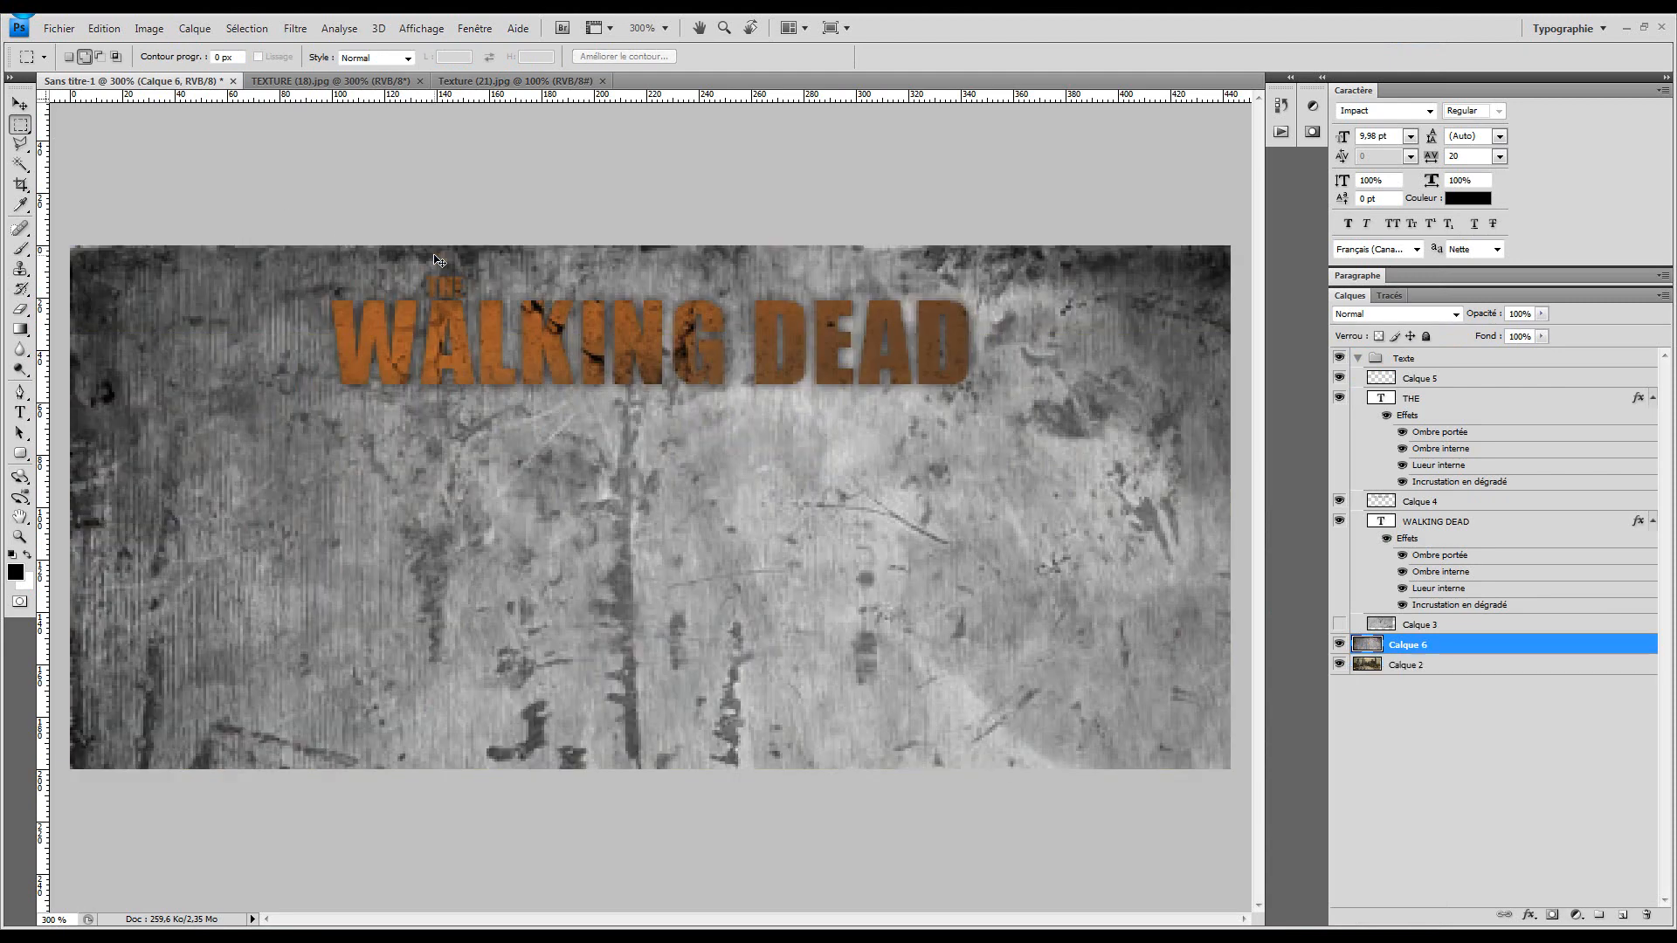
Rotate the pasted texture 90° and scale it to 33.3% width and 59.4% height, covering the whole banner
key(z)
click(349, 57)
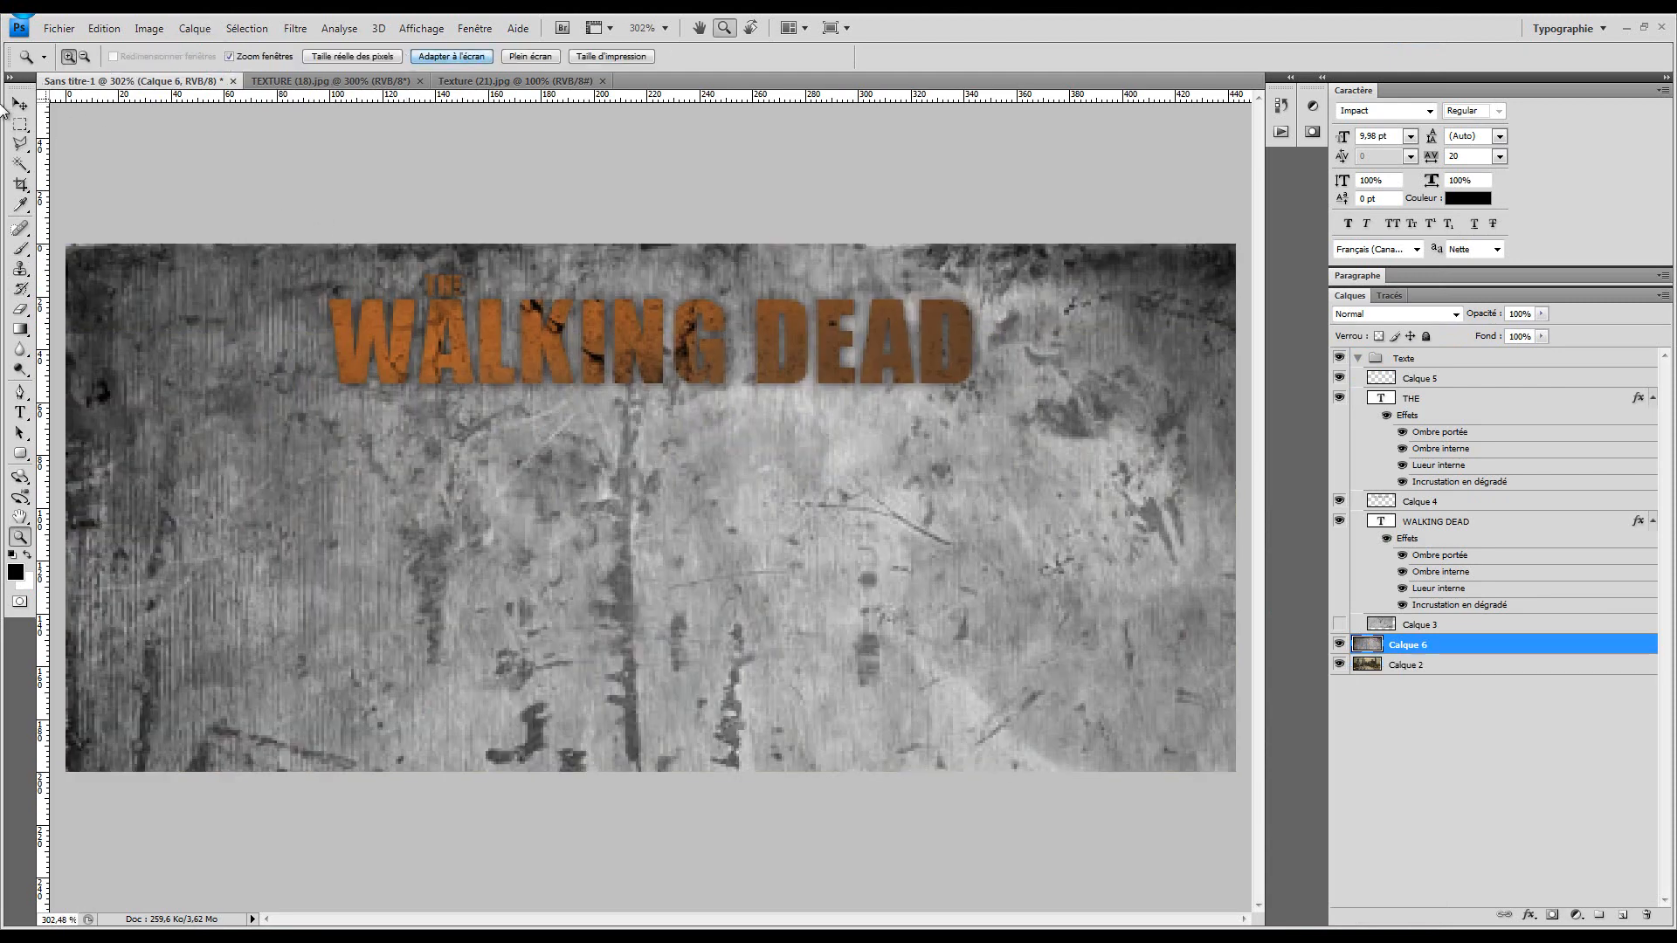
key(v)
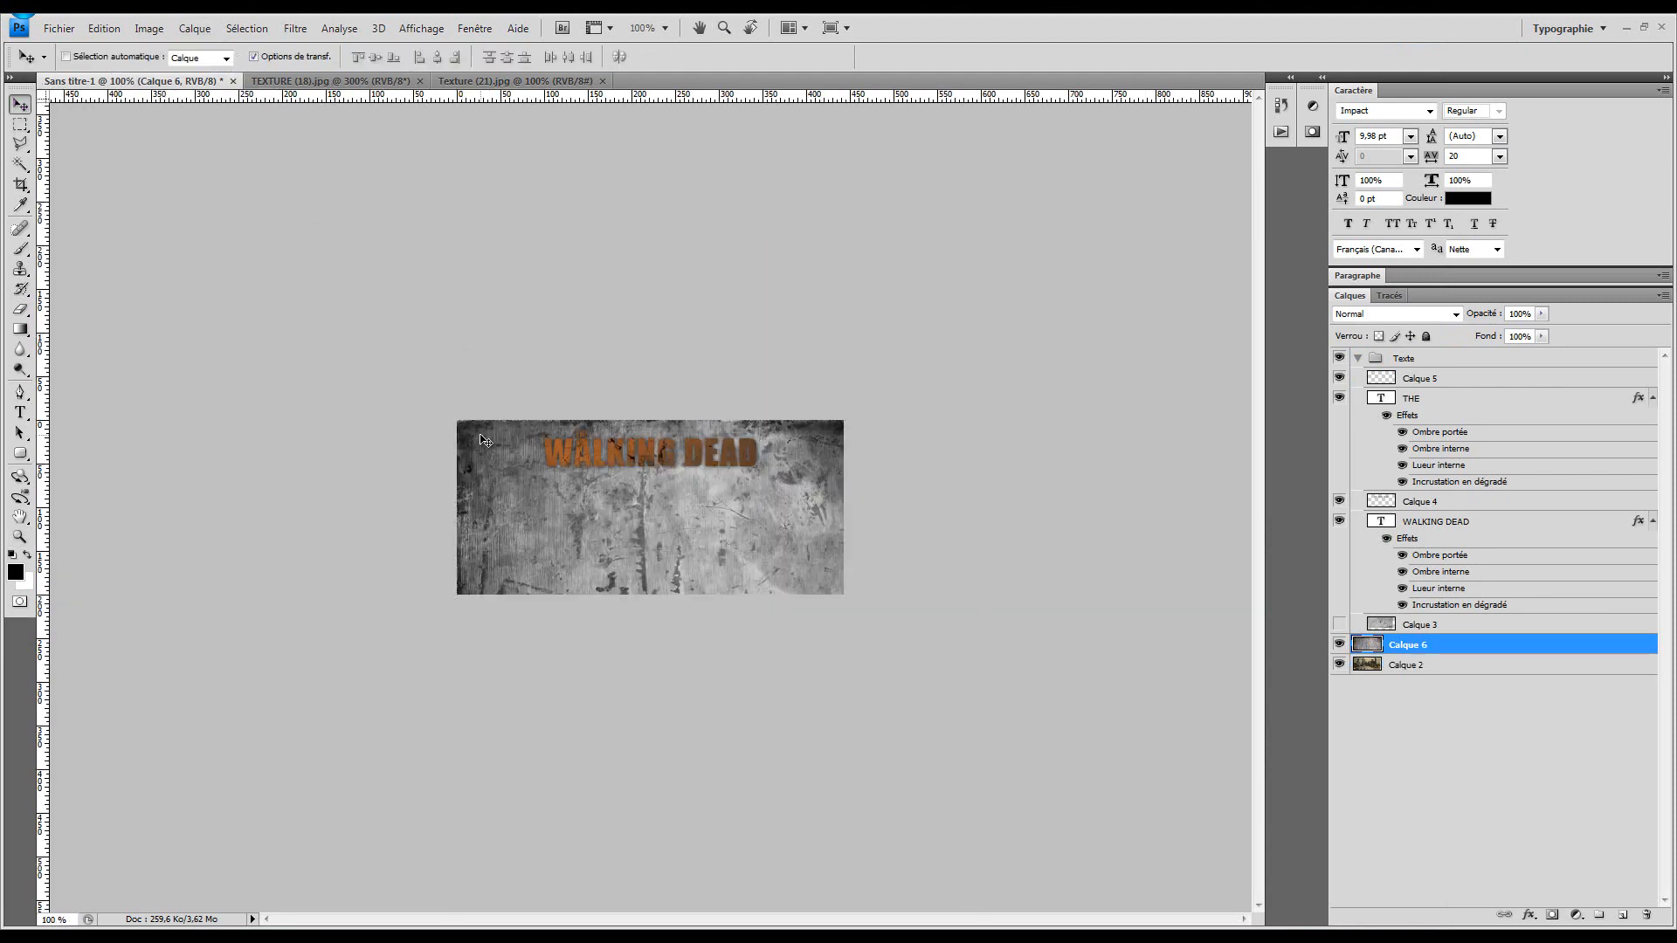
drag(452, 418, 746, 659)
drag(783, 782, 579, 431)
drag(484, 335, 831, 432)
drag(768, 483, 796, 553)
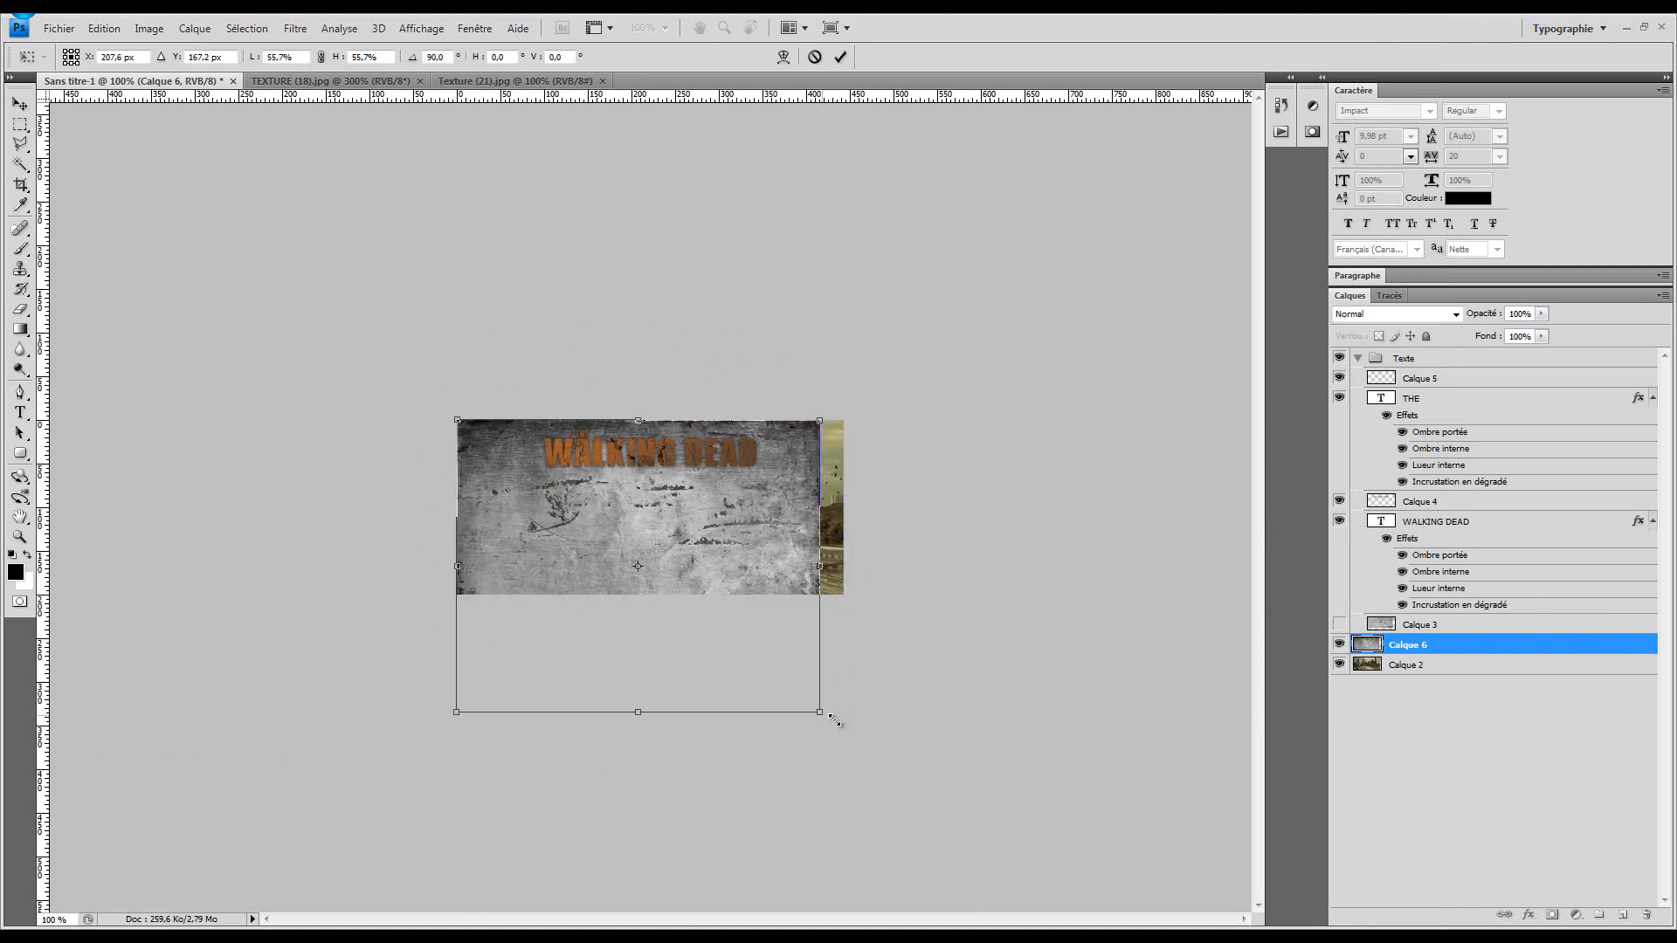
drag(834, 720, 850, 728)
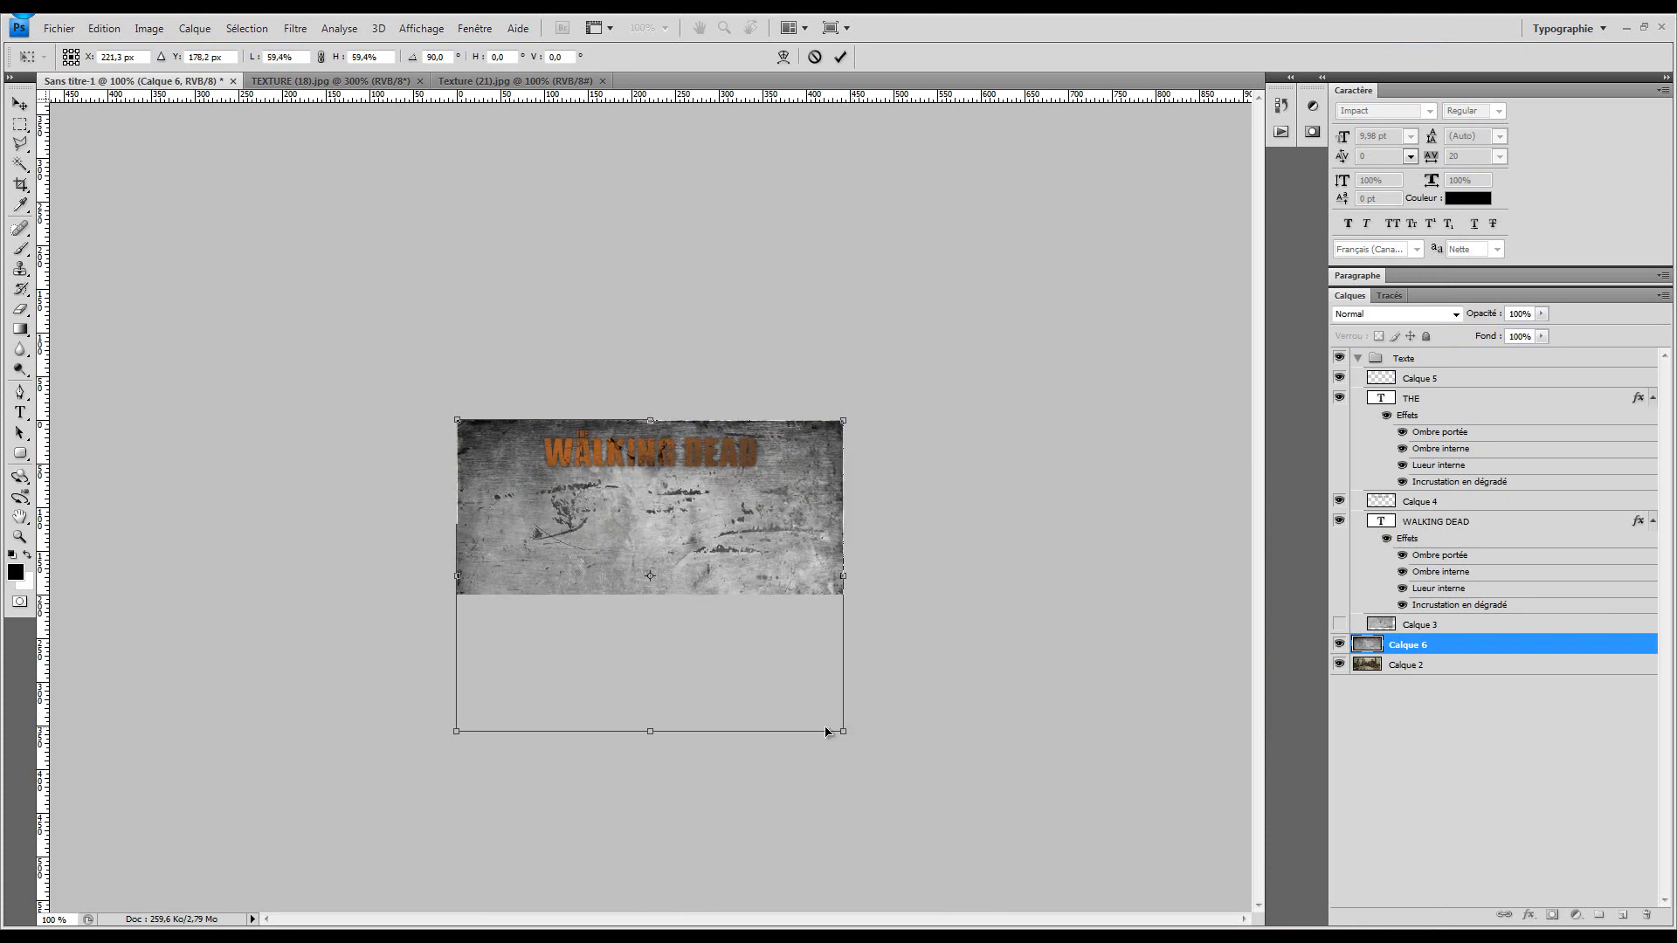
drag(648, 730, 658, 587)
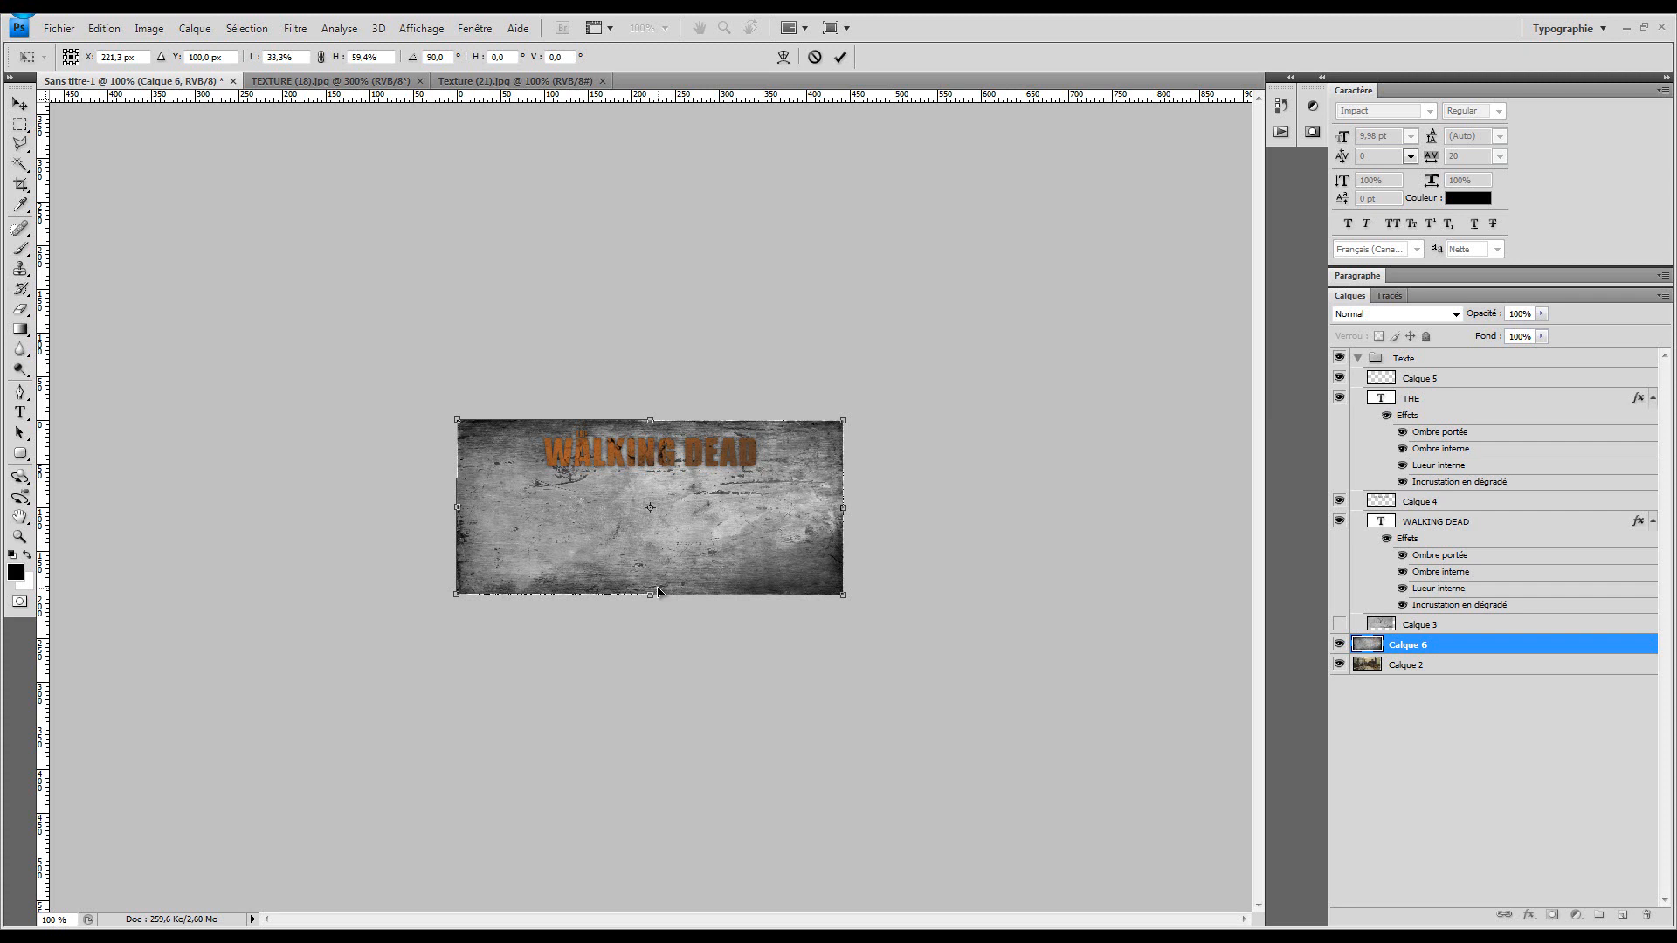
key(Return)
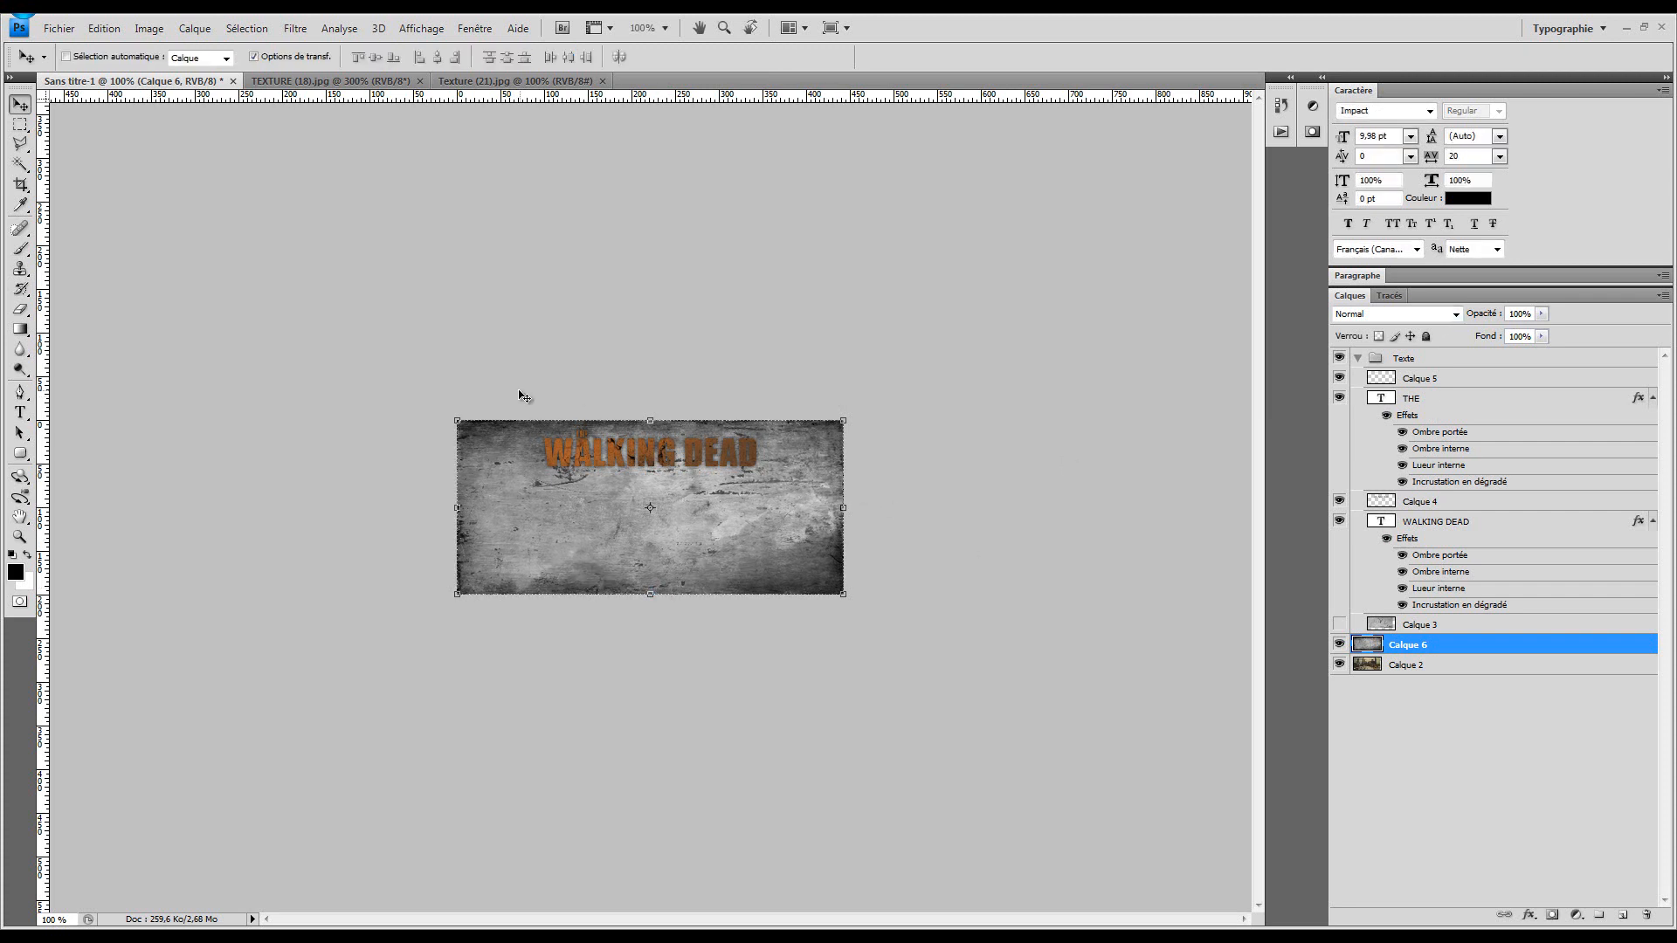
Set the blend mode of texture layer Calque 6 to Lumière tamisée and check the banner without the transform outline
click(1420, 315)
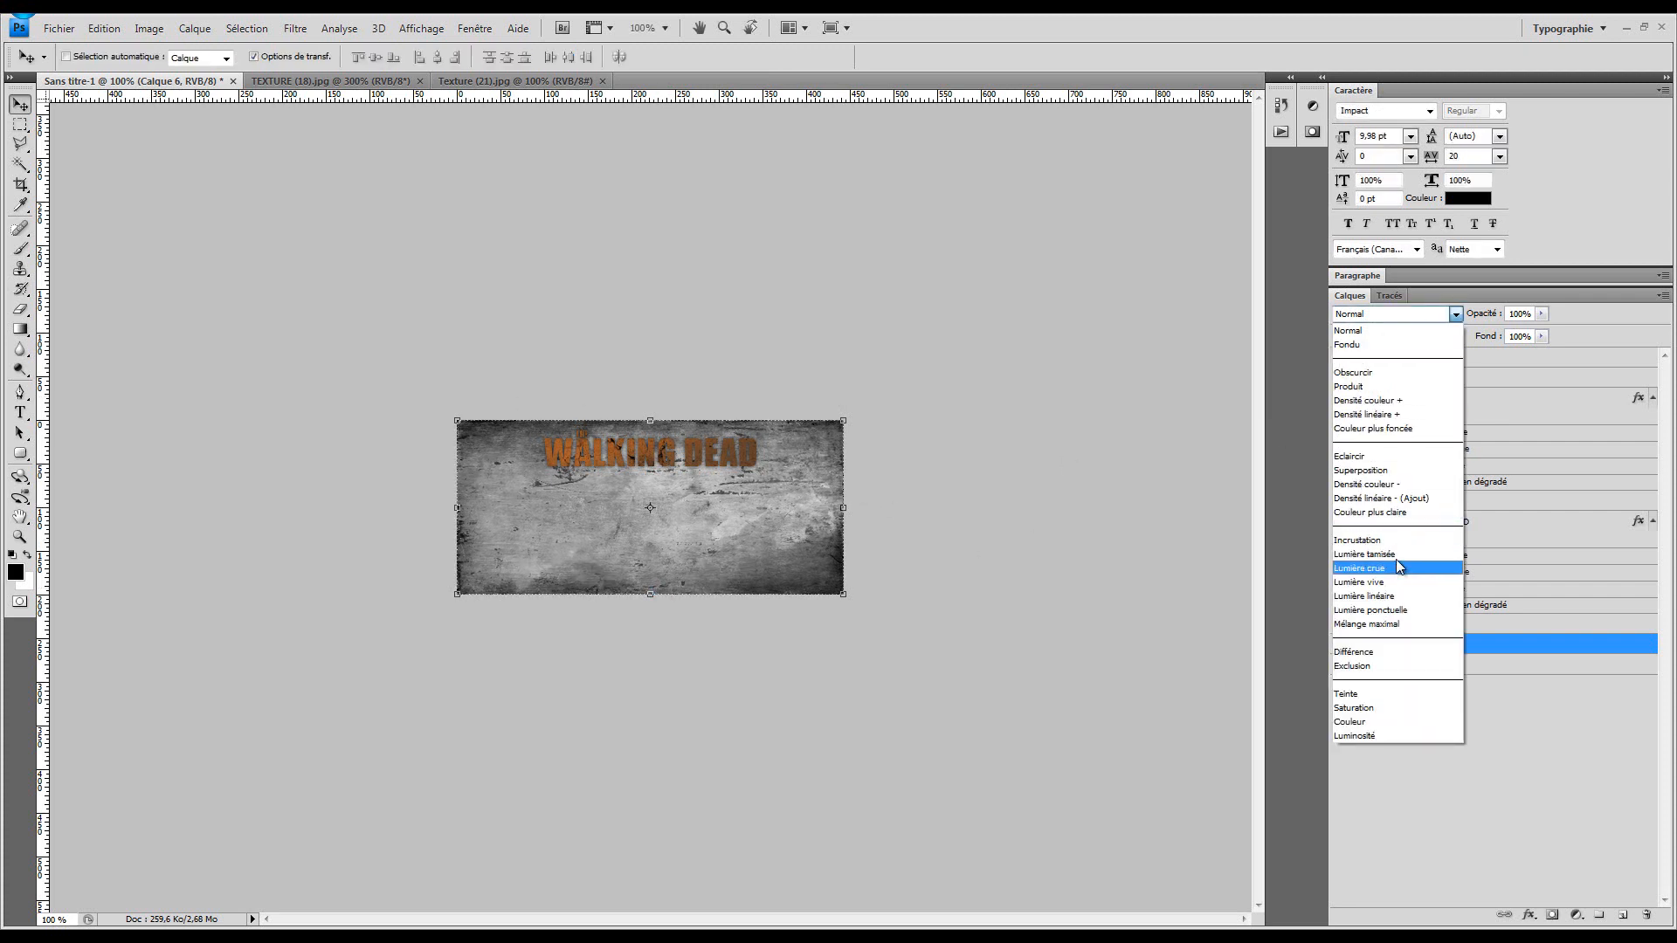
click(1389, 554)
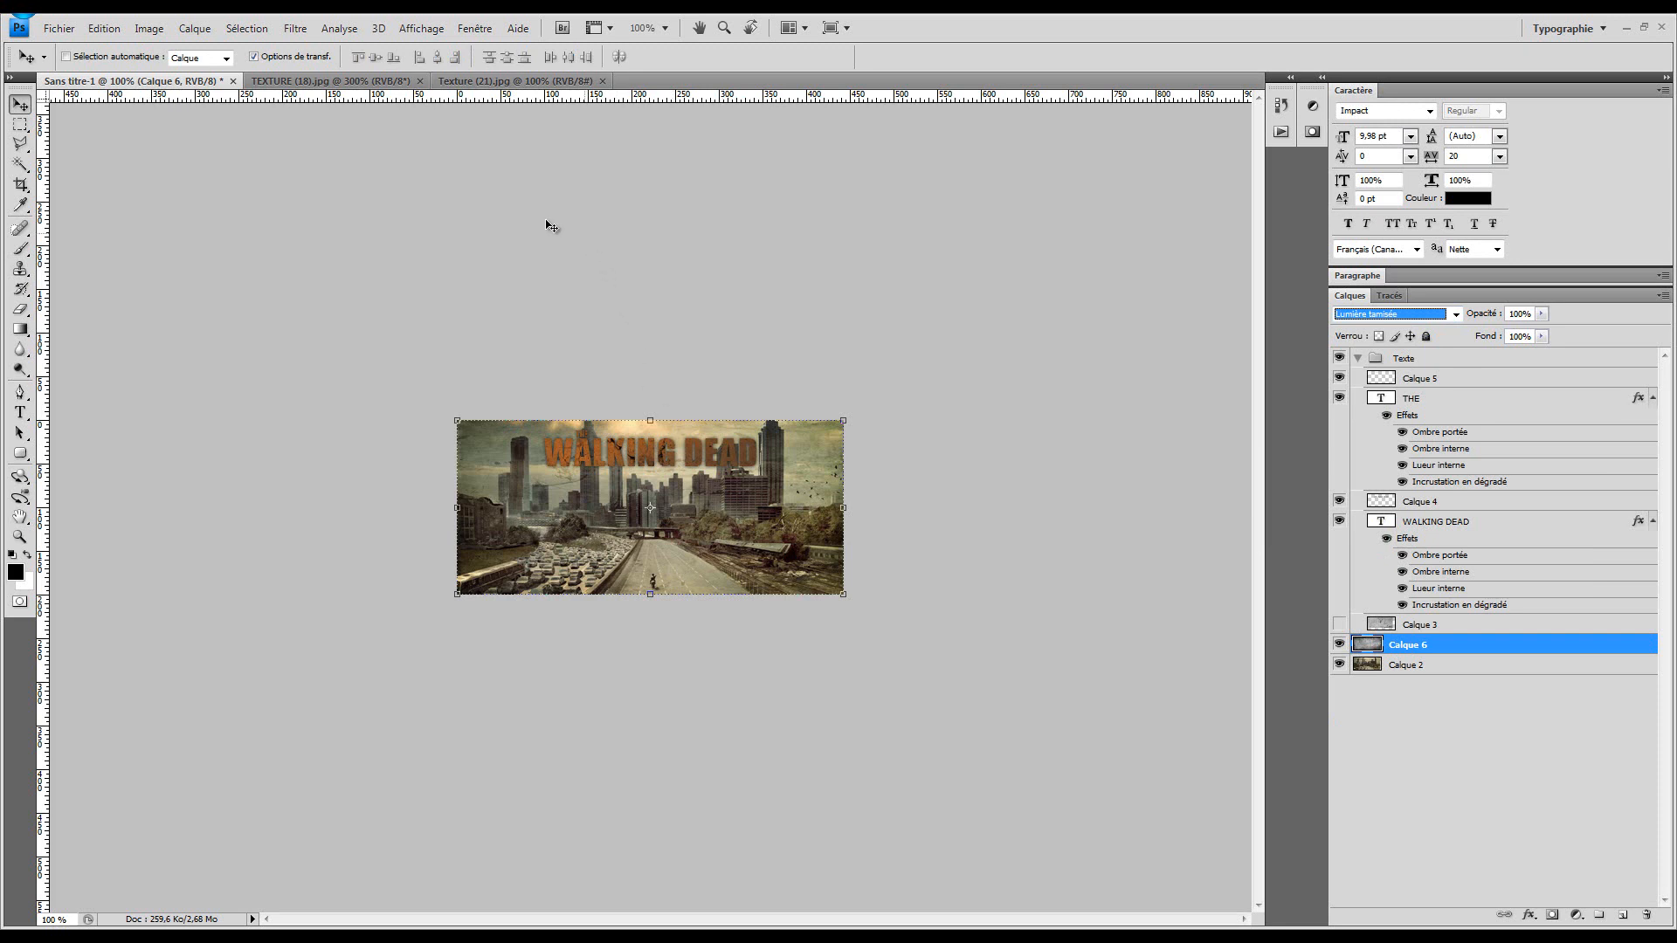
click(20, 124)
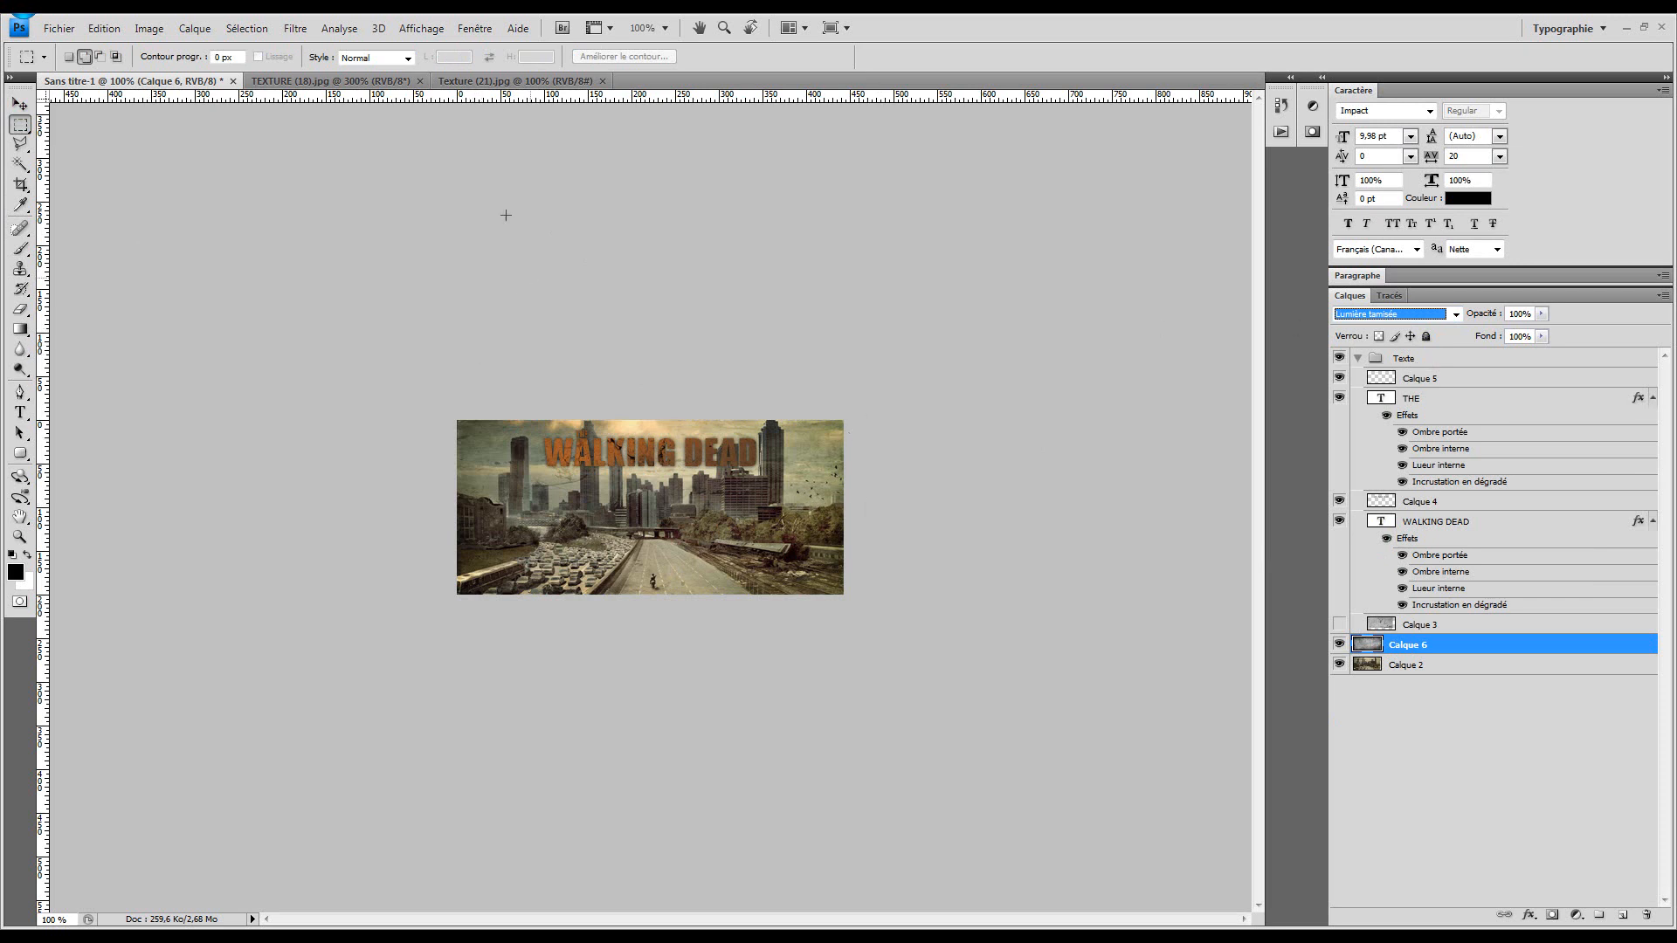
click(20, 104)
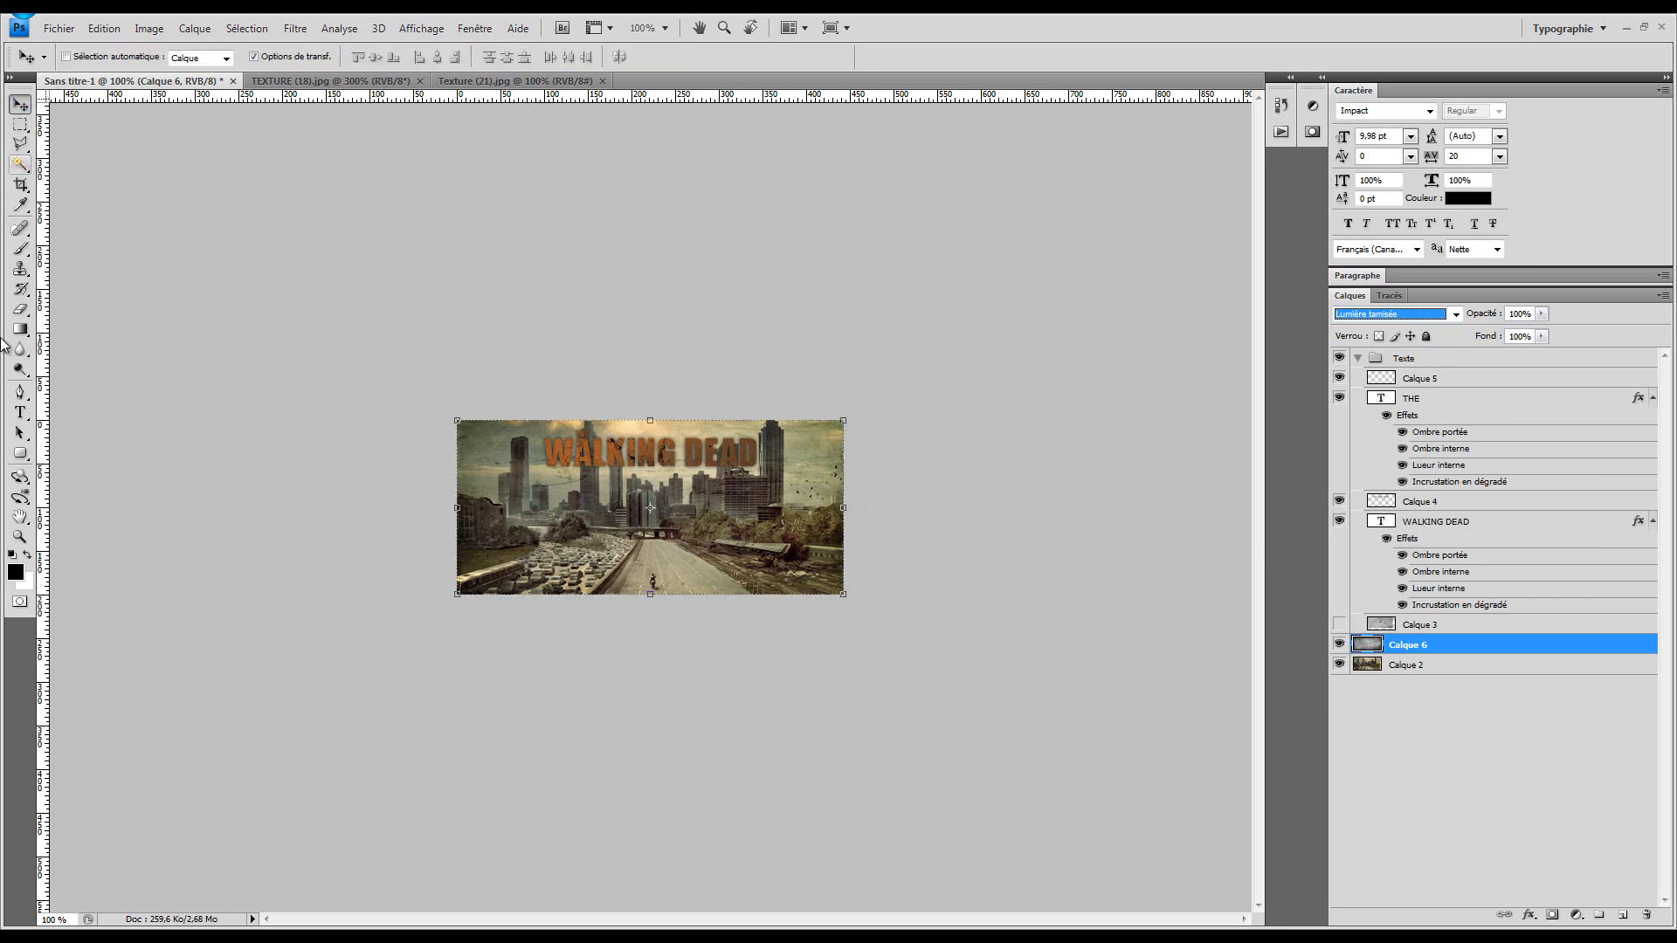
click(1528, 764)
Duplicate the city background layer Calque 2 and apply a Gaussian Blur (Flou gaussien) to the copy
click(1474, 671)
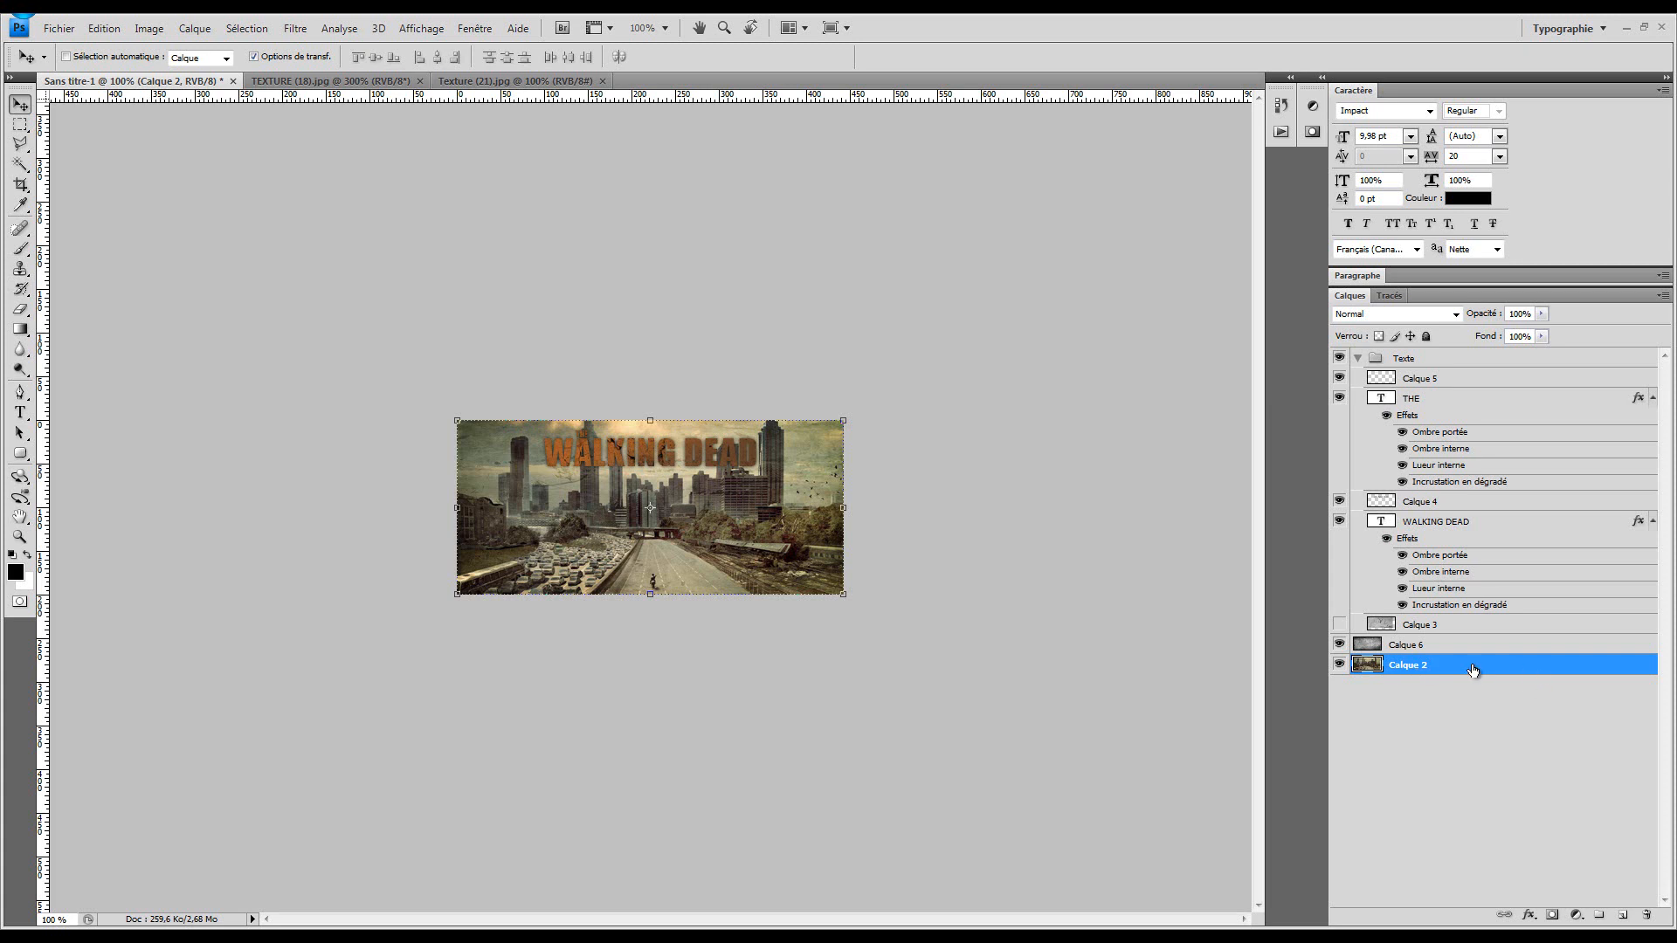
key(ctrl+j)
click(281, 35)
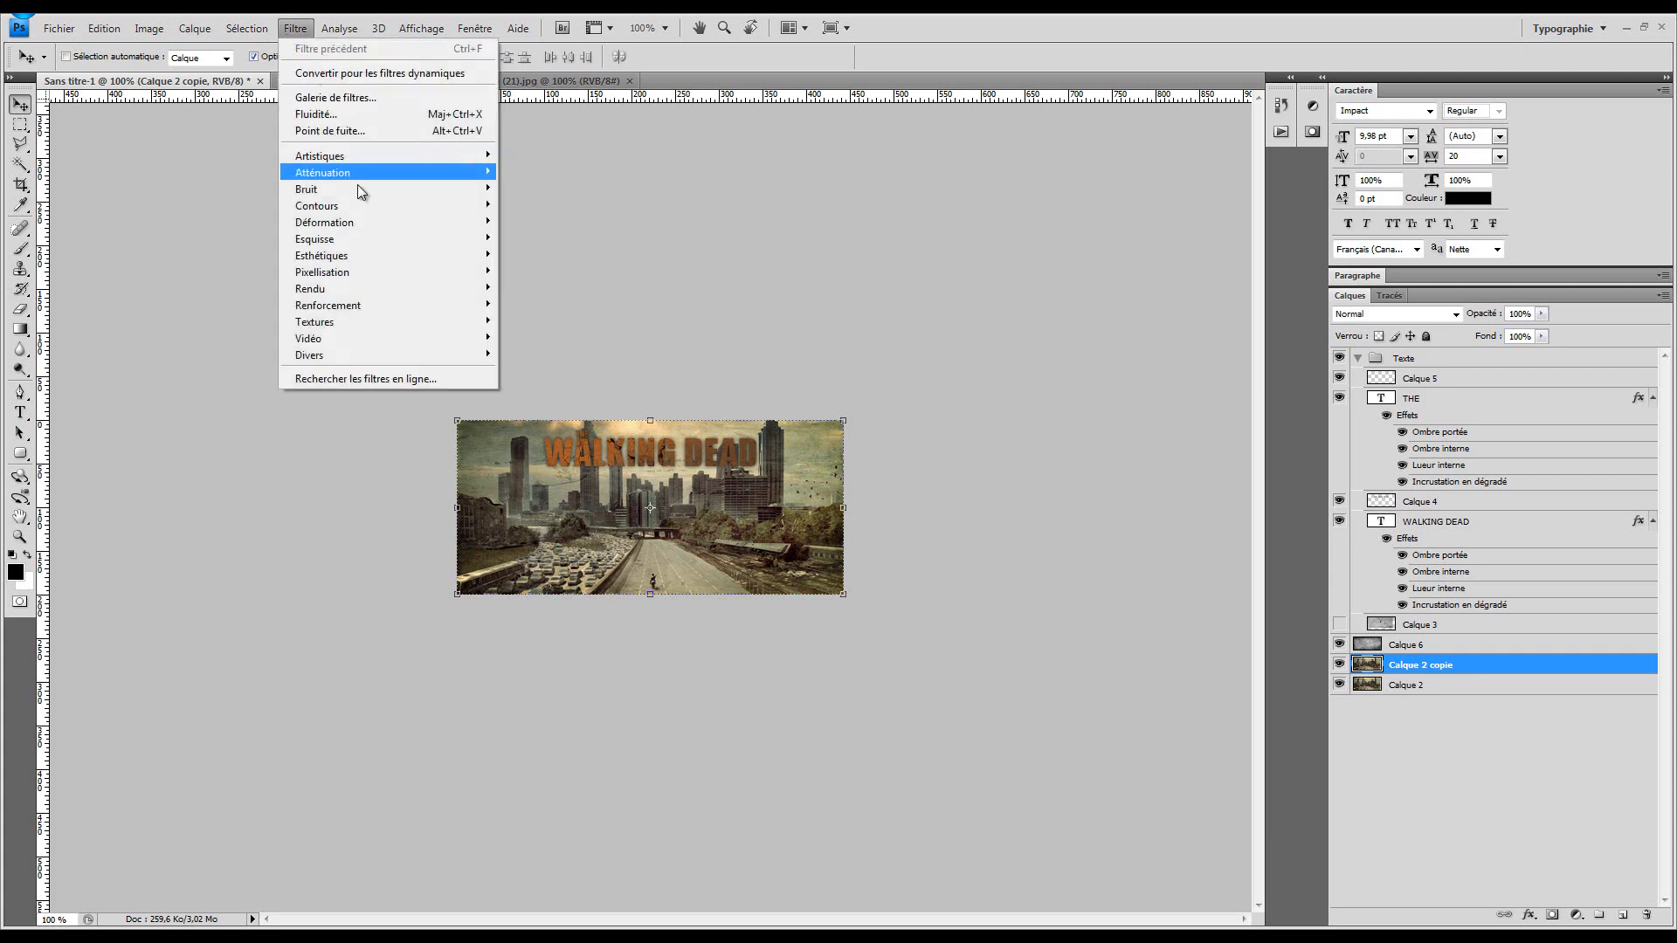
mouse_move(374, 173)
click(559, 255)
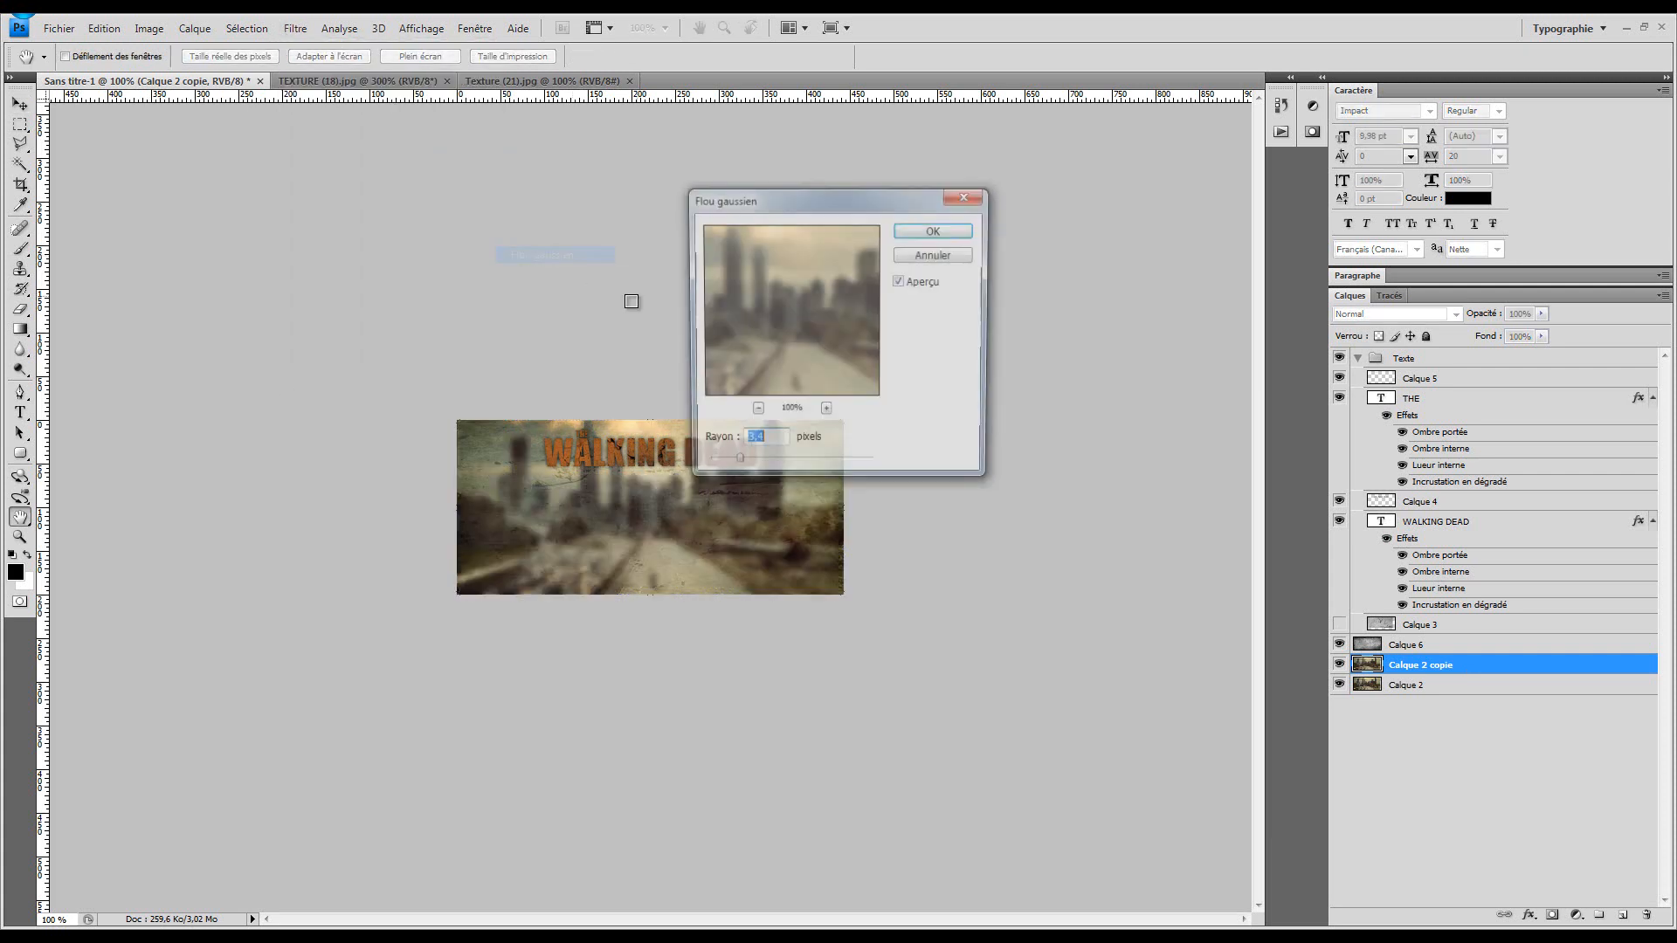
drag(821, 203, 1196, 491)
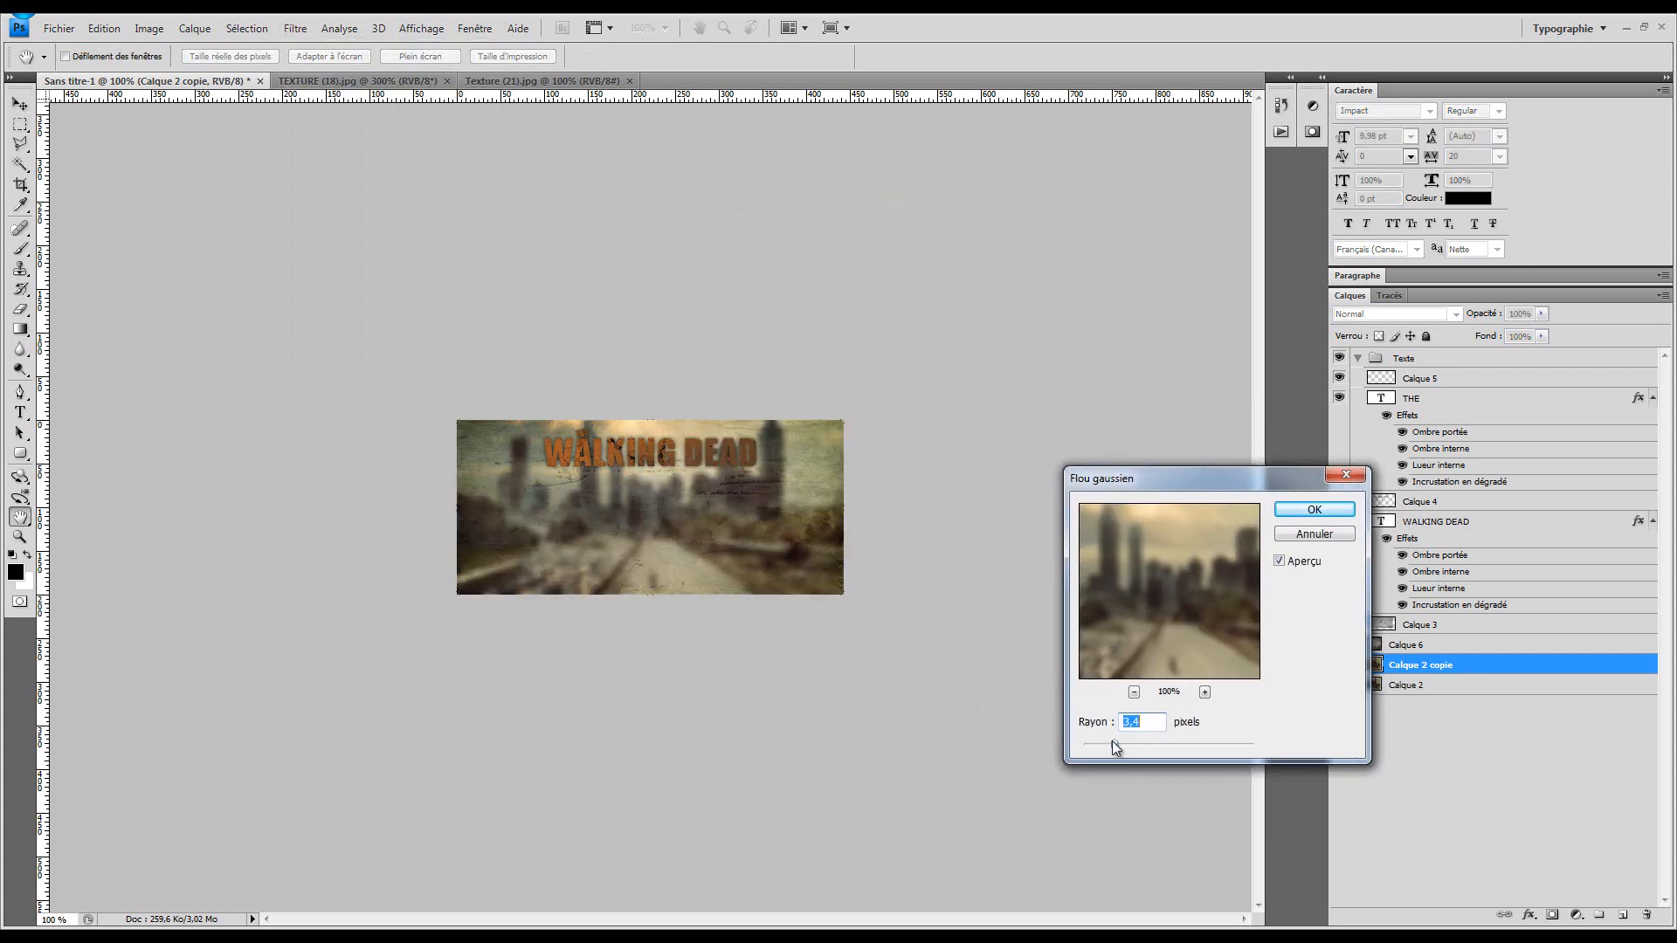
drag(1113, 746, 1106, 749)
key(Return)
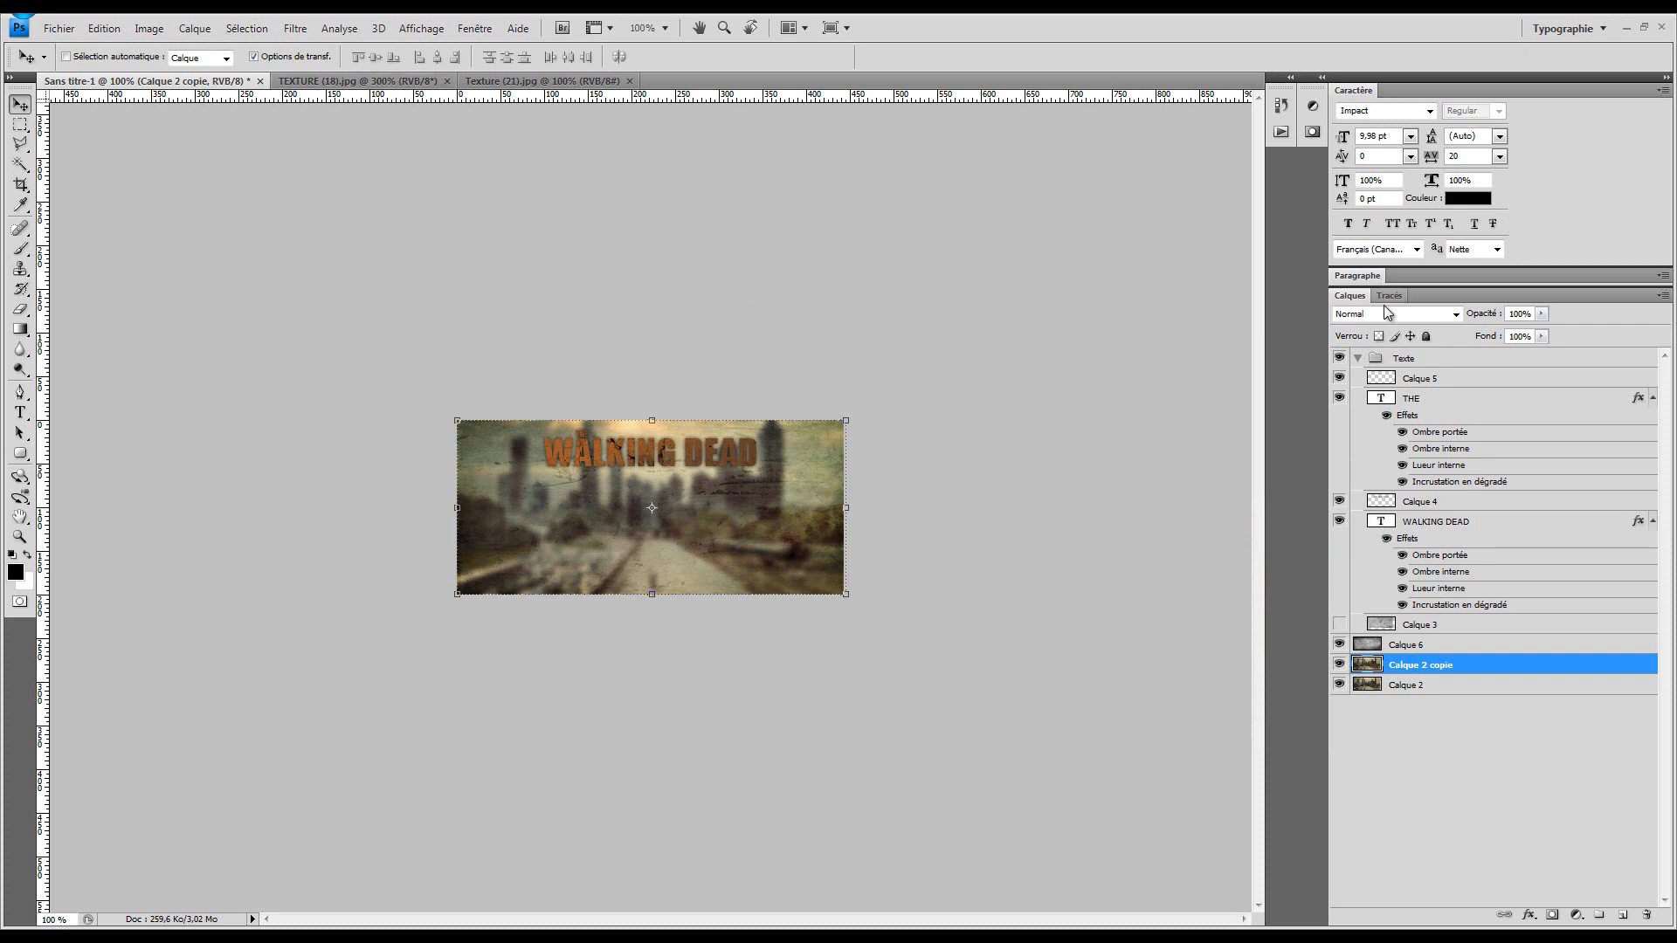
Compare blend modes on the blurred copy, keep Lumière crue, and deselect the layer
click(1451, 314)
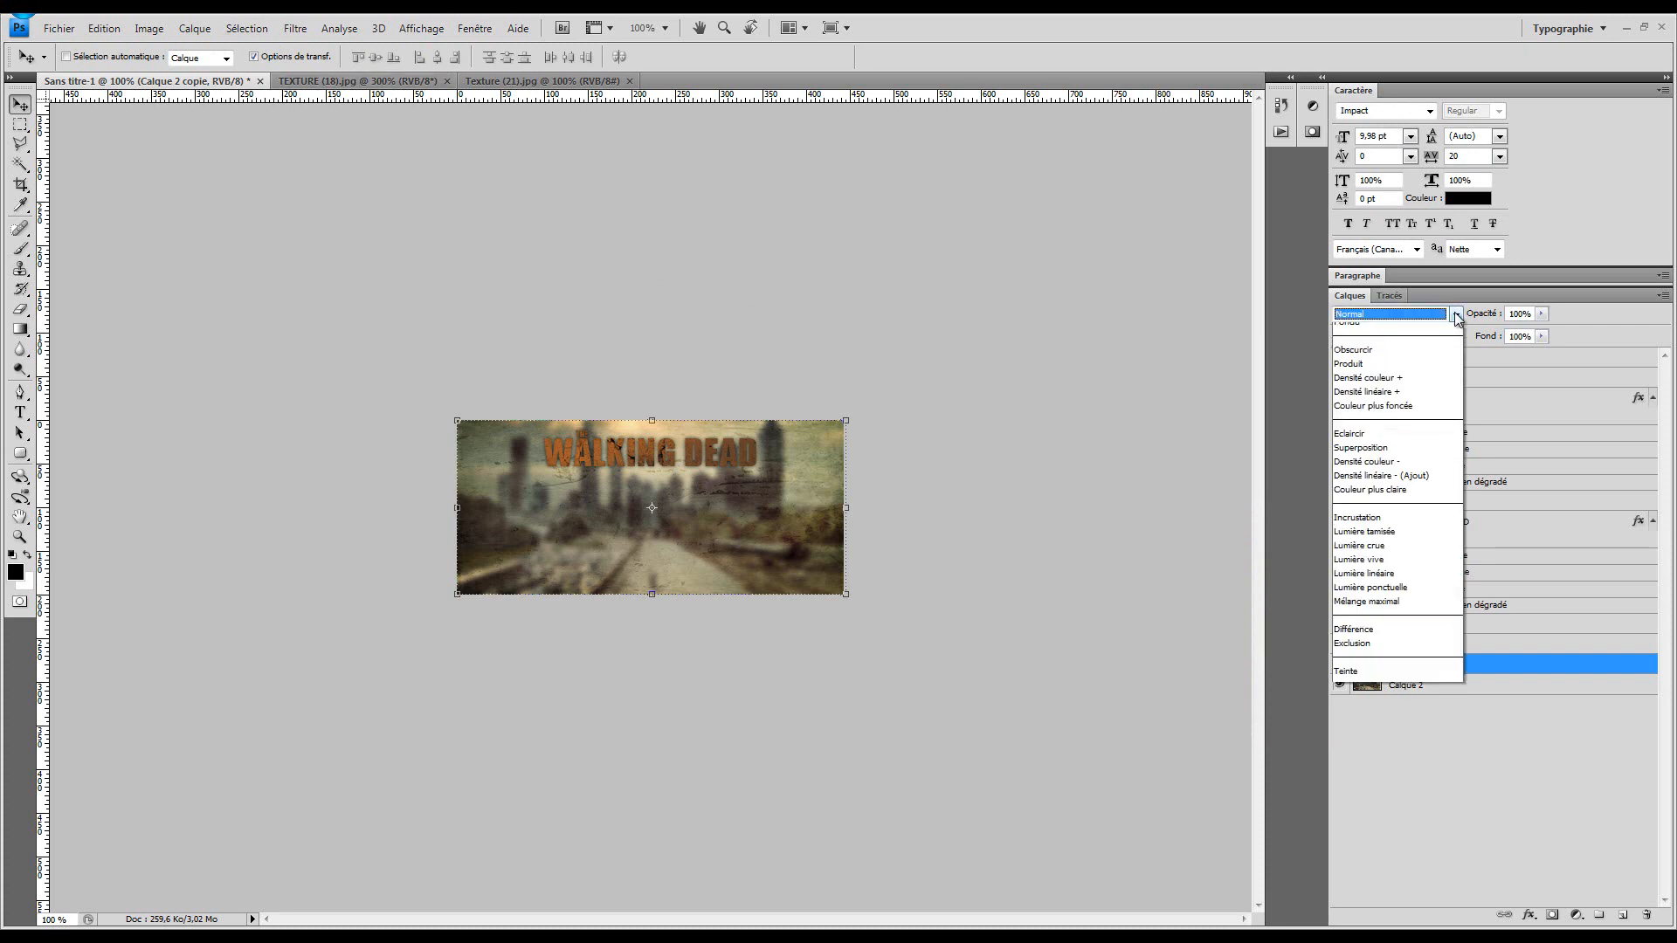
click(1429, 555)
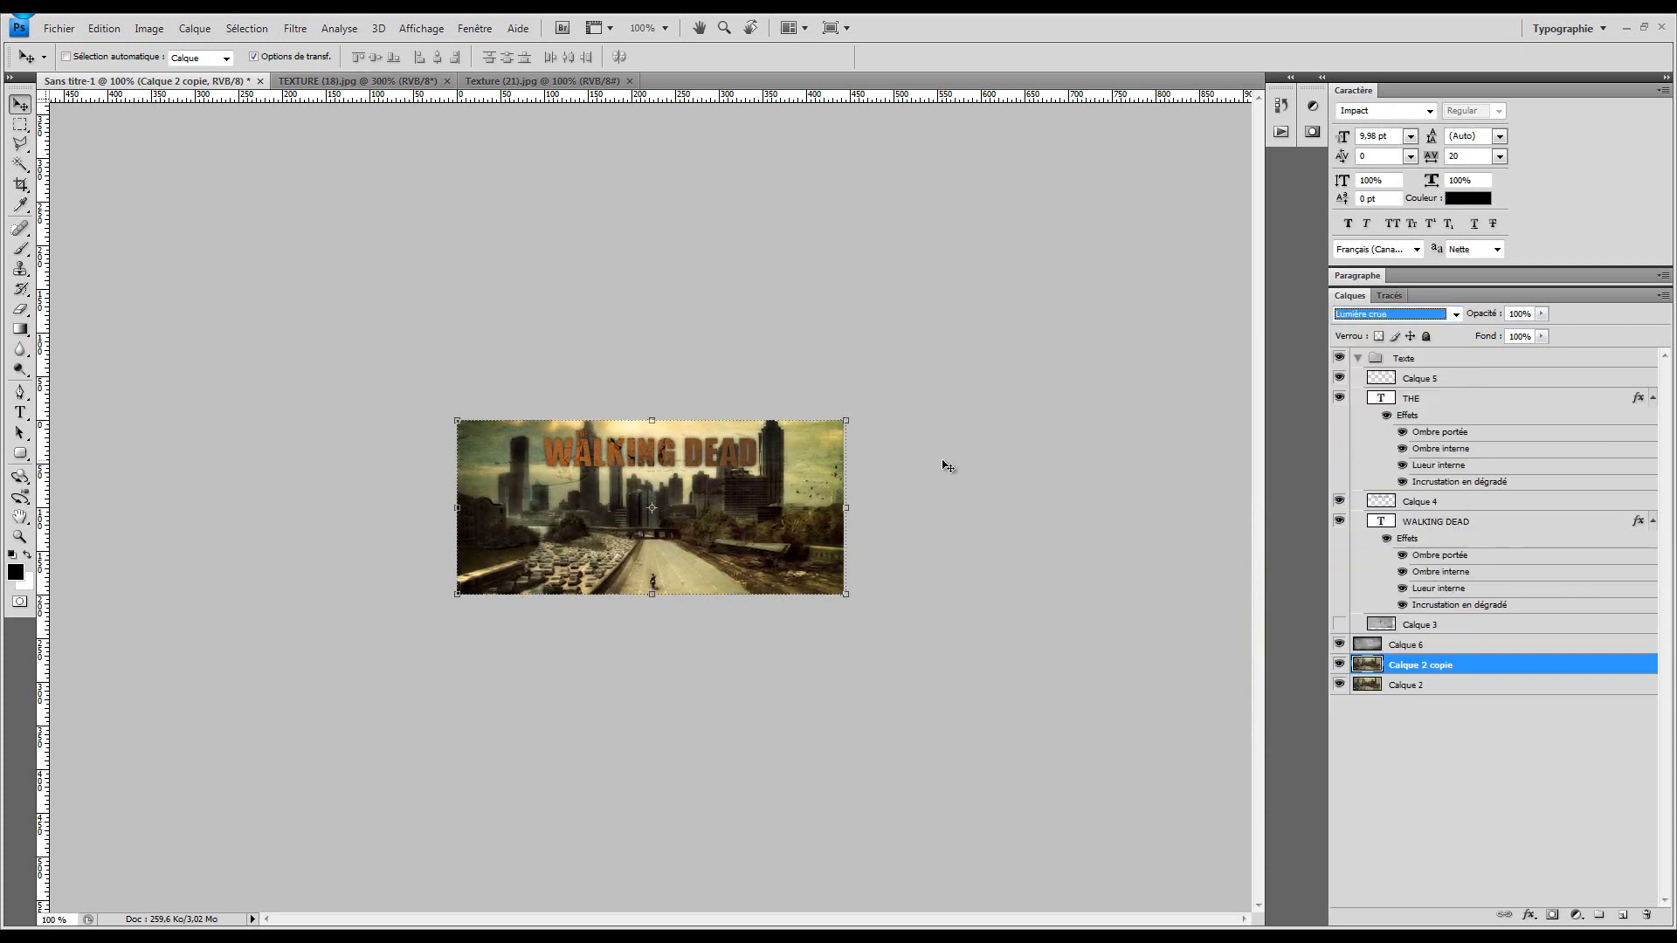
key(Up)
key(Down)
key(Down)
click(1485, 778)
Set the opacity of Calque 2 copie to 80% and check the banner at actual pixel size and fitted to the screen
key(z)
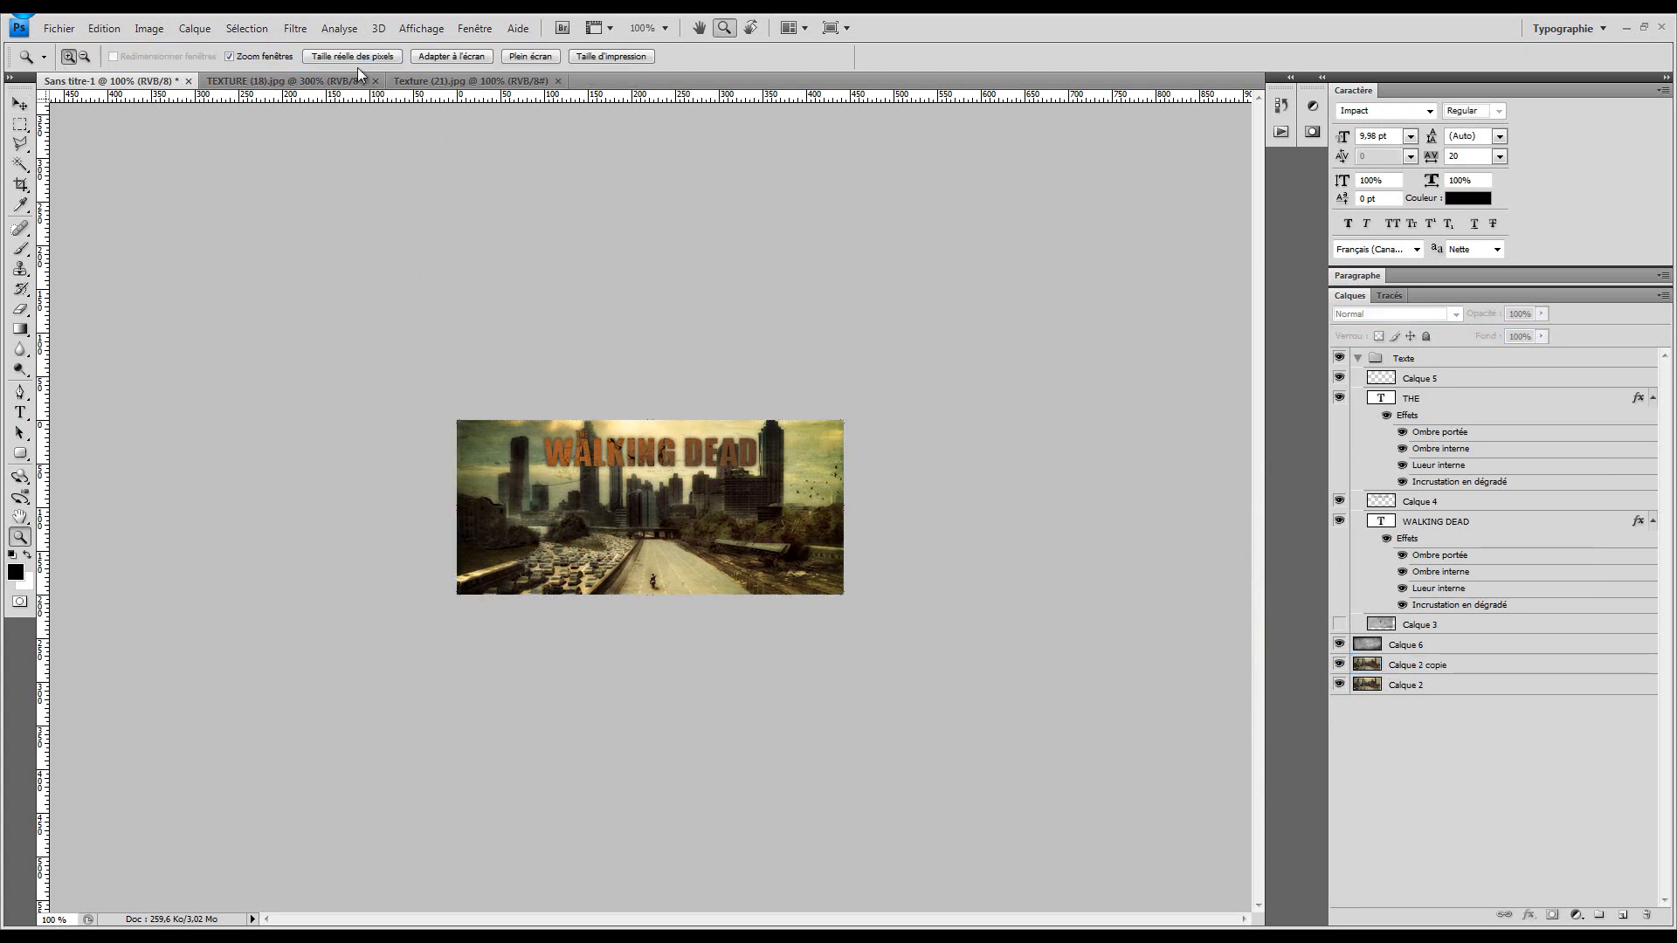
click(451, 56)
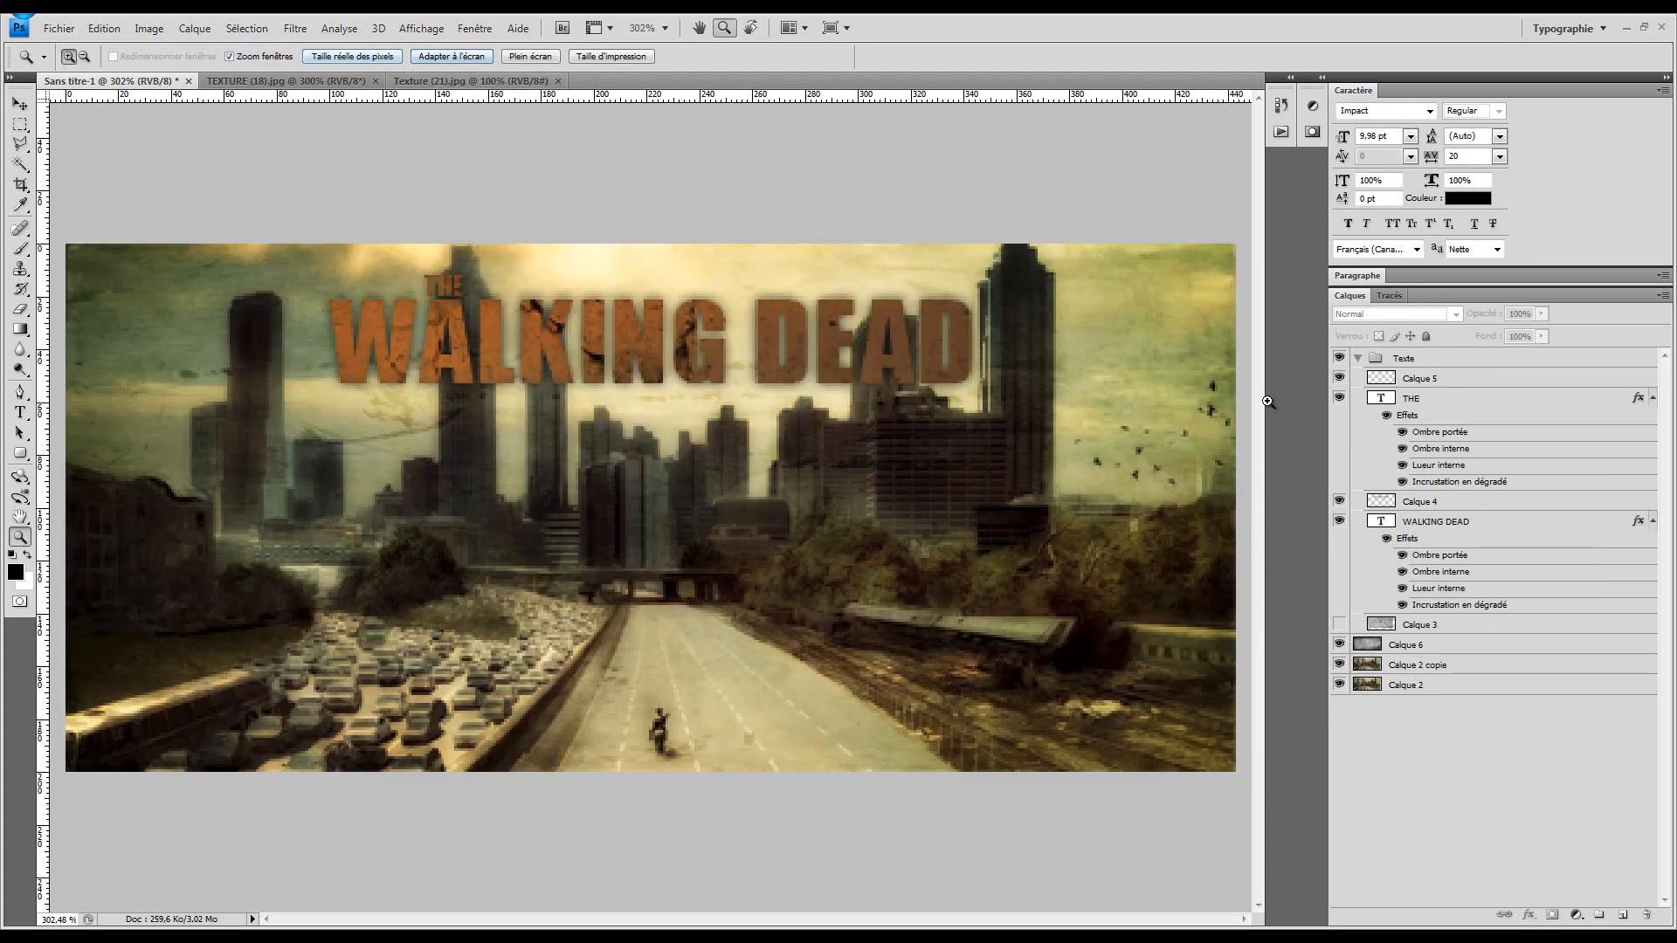
click(1443, 667)
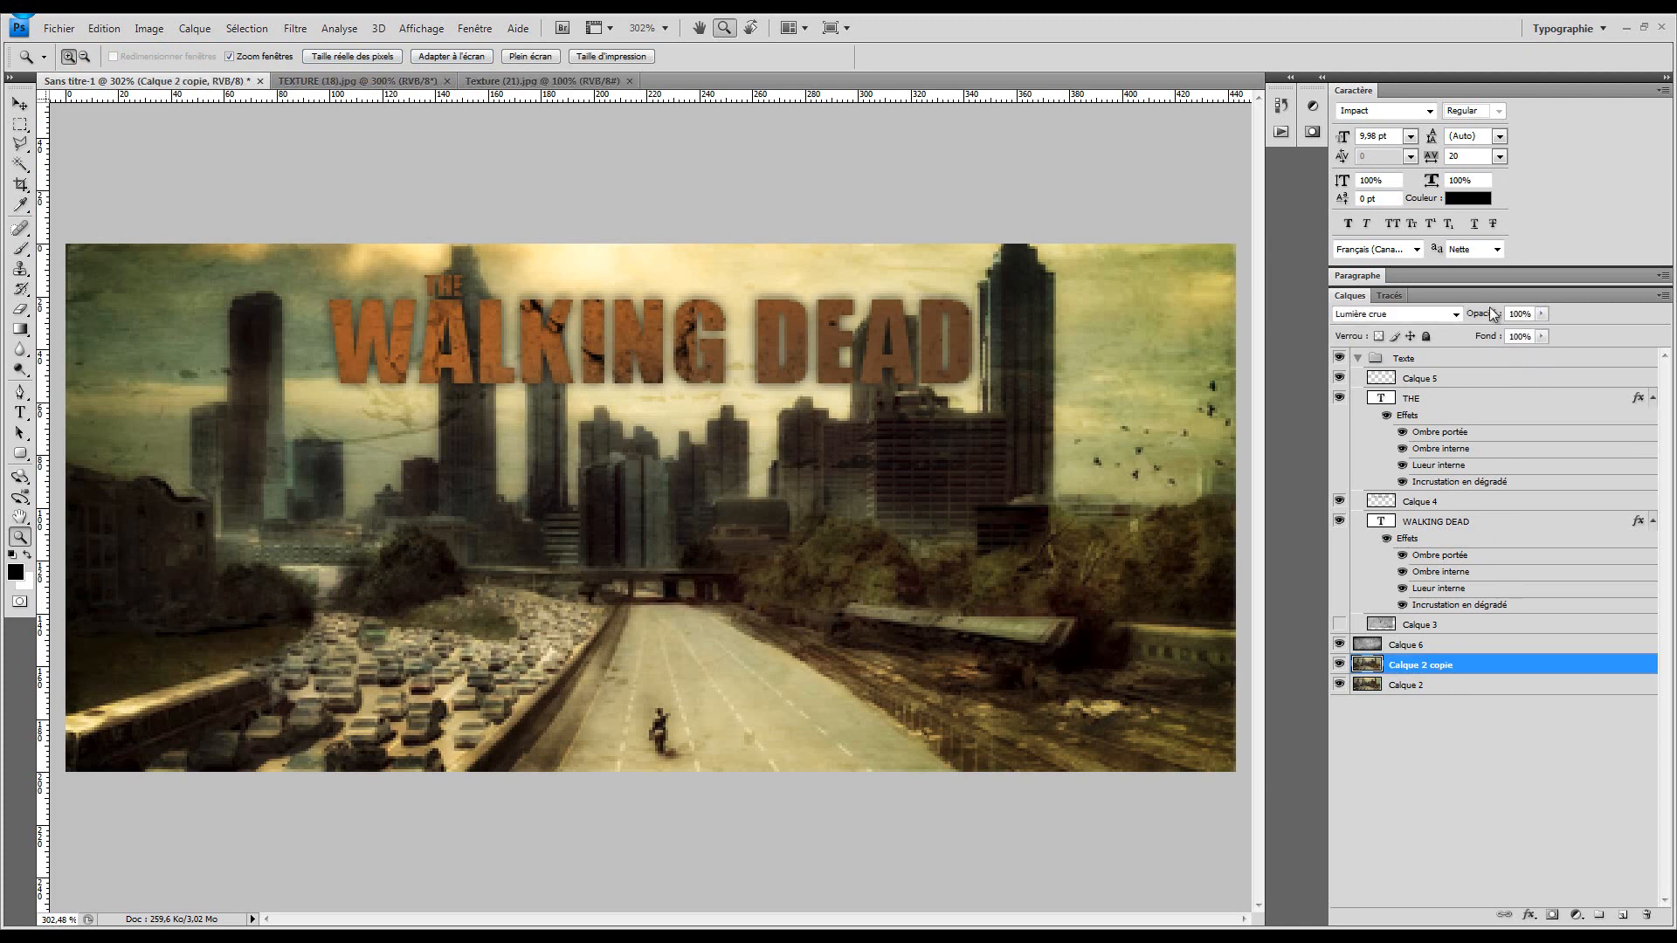
drag(1474, 317, 1461, 317)
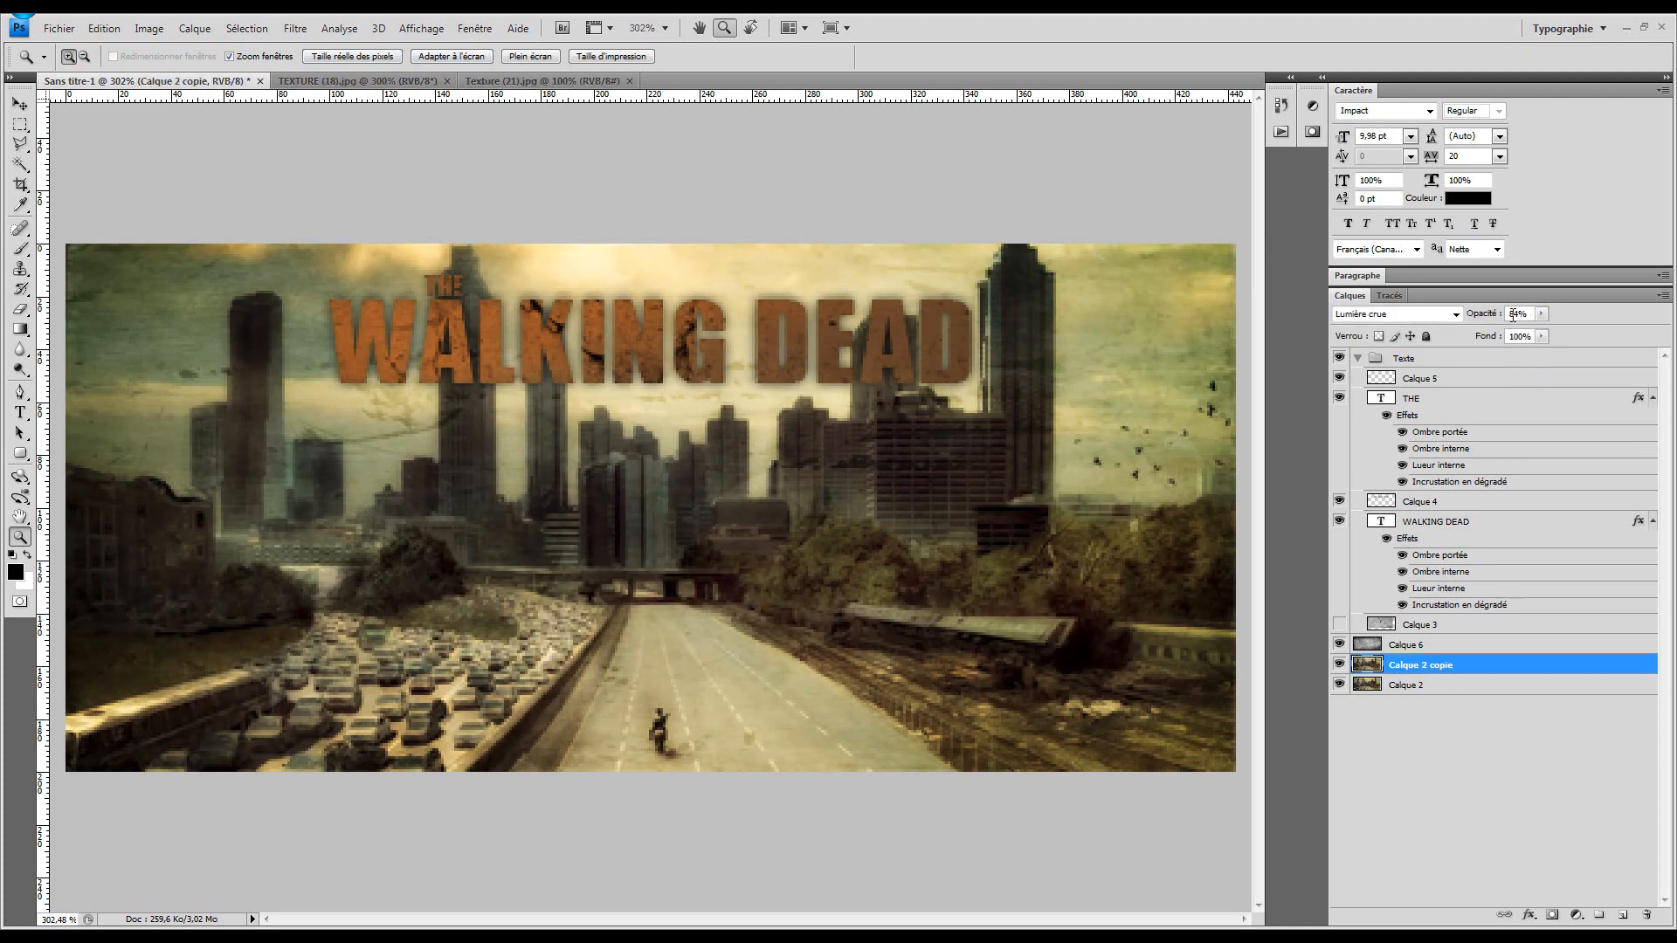
text(80)
key(Return)
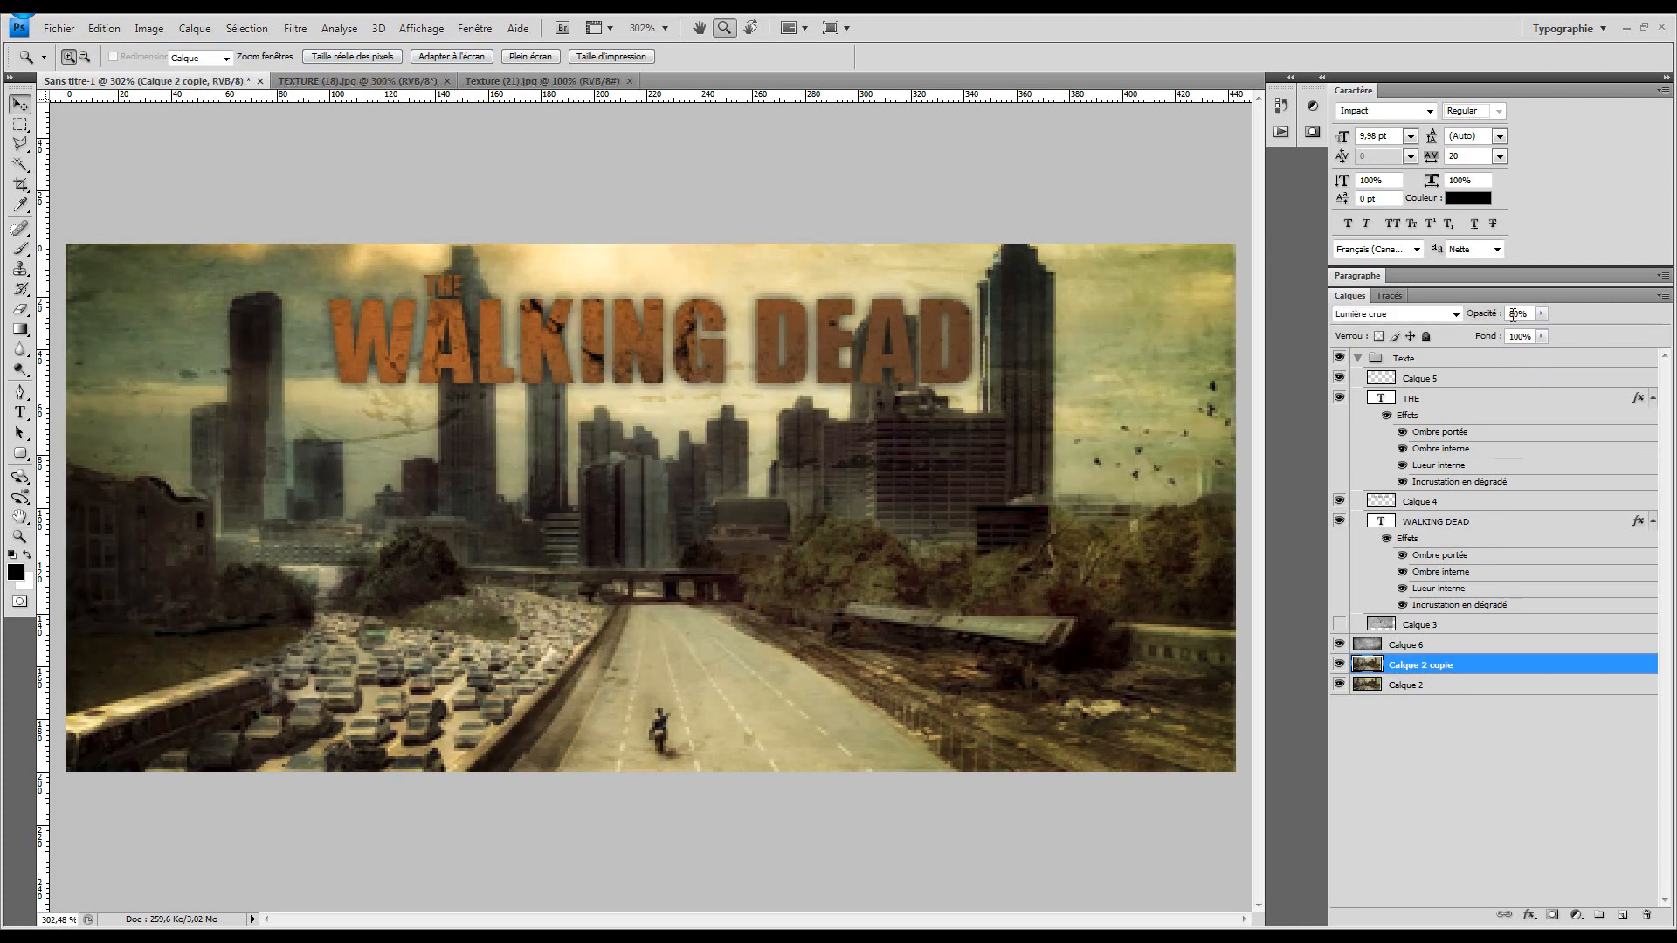
click(358, 57)
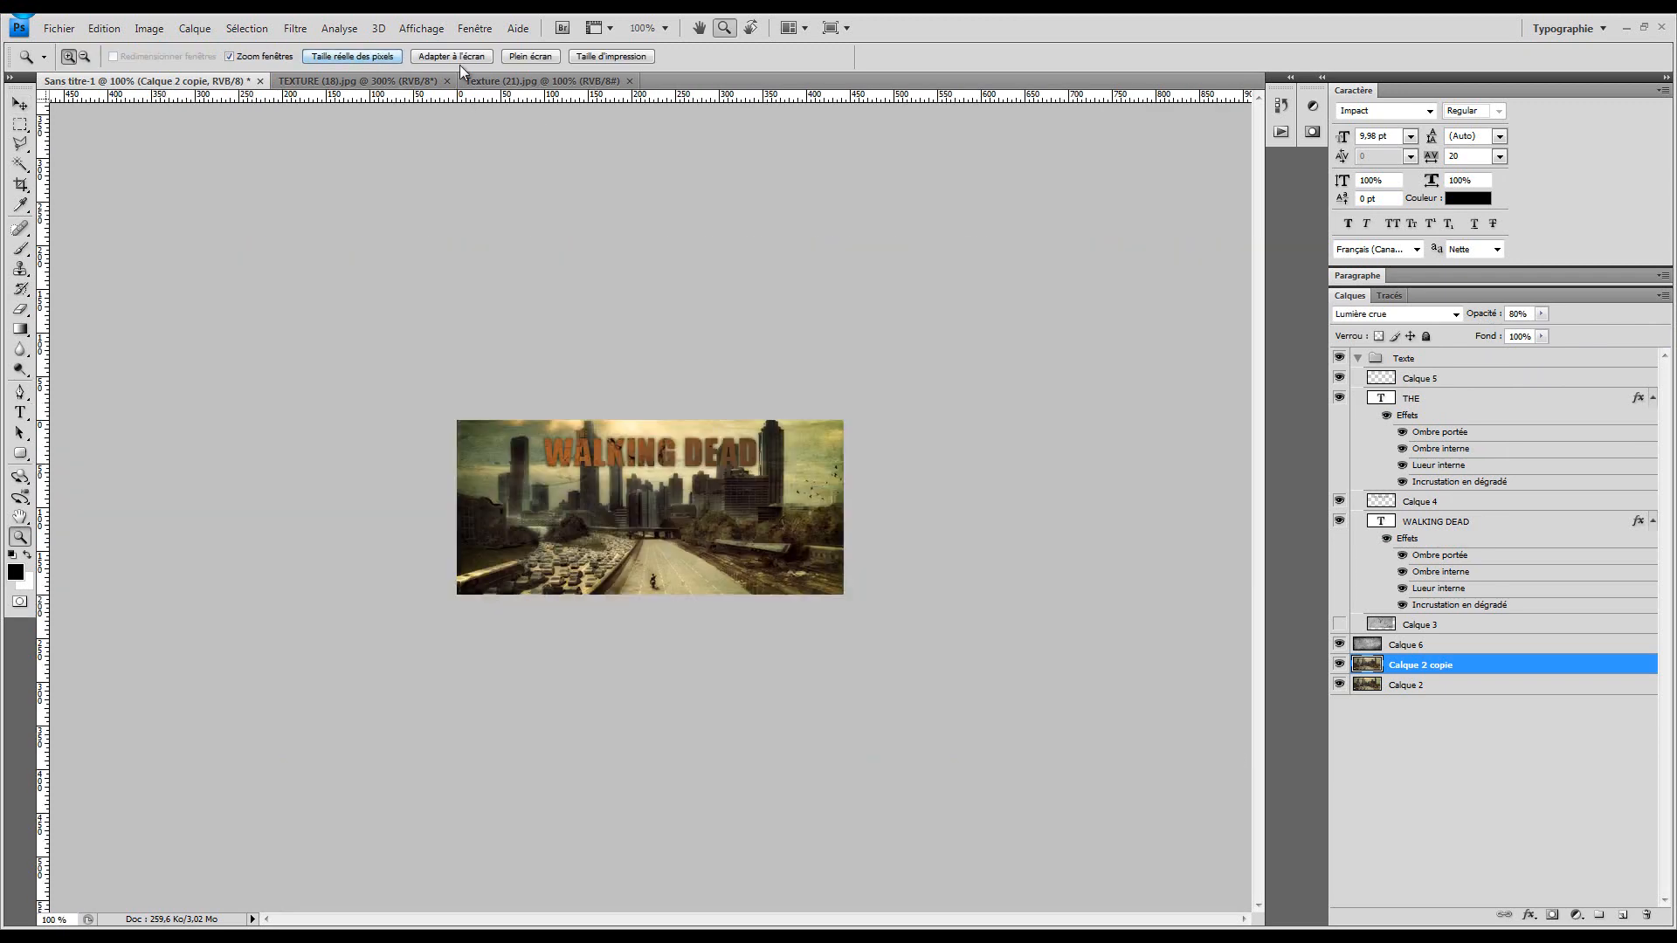
click(19, 104)
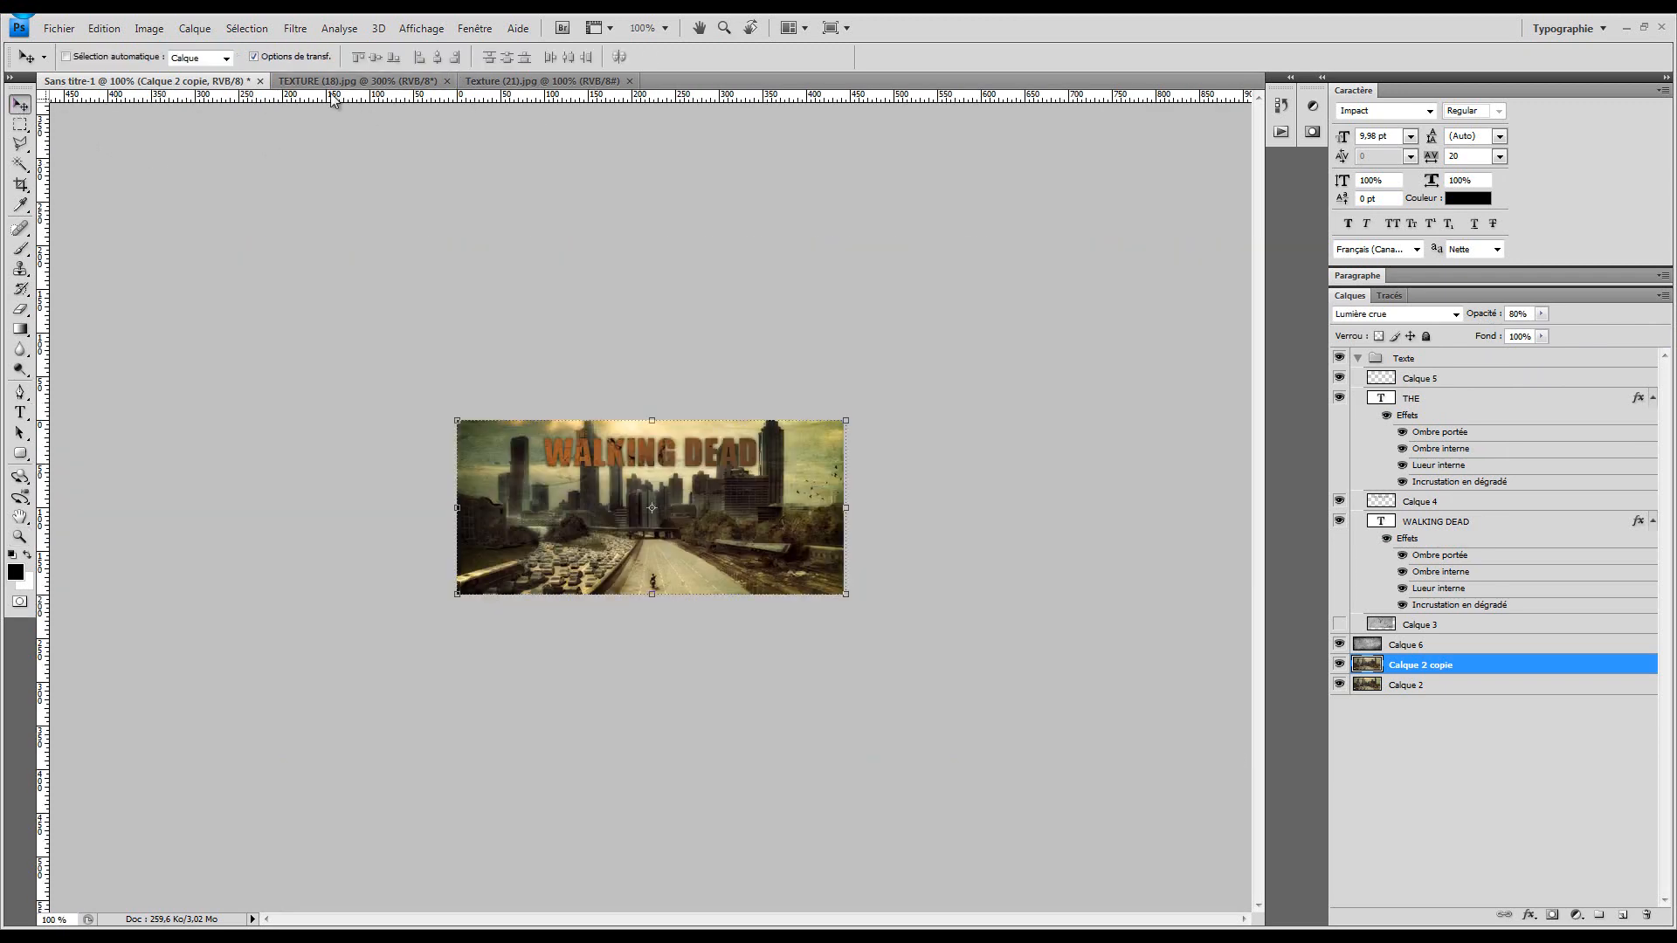
key(z)
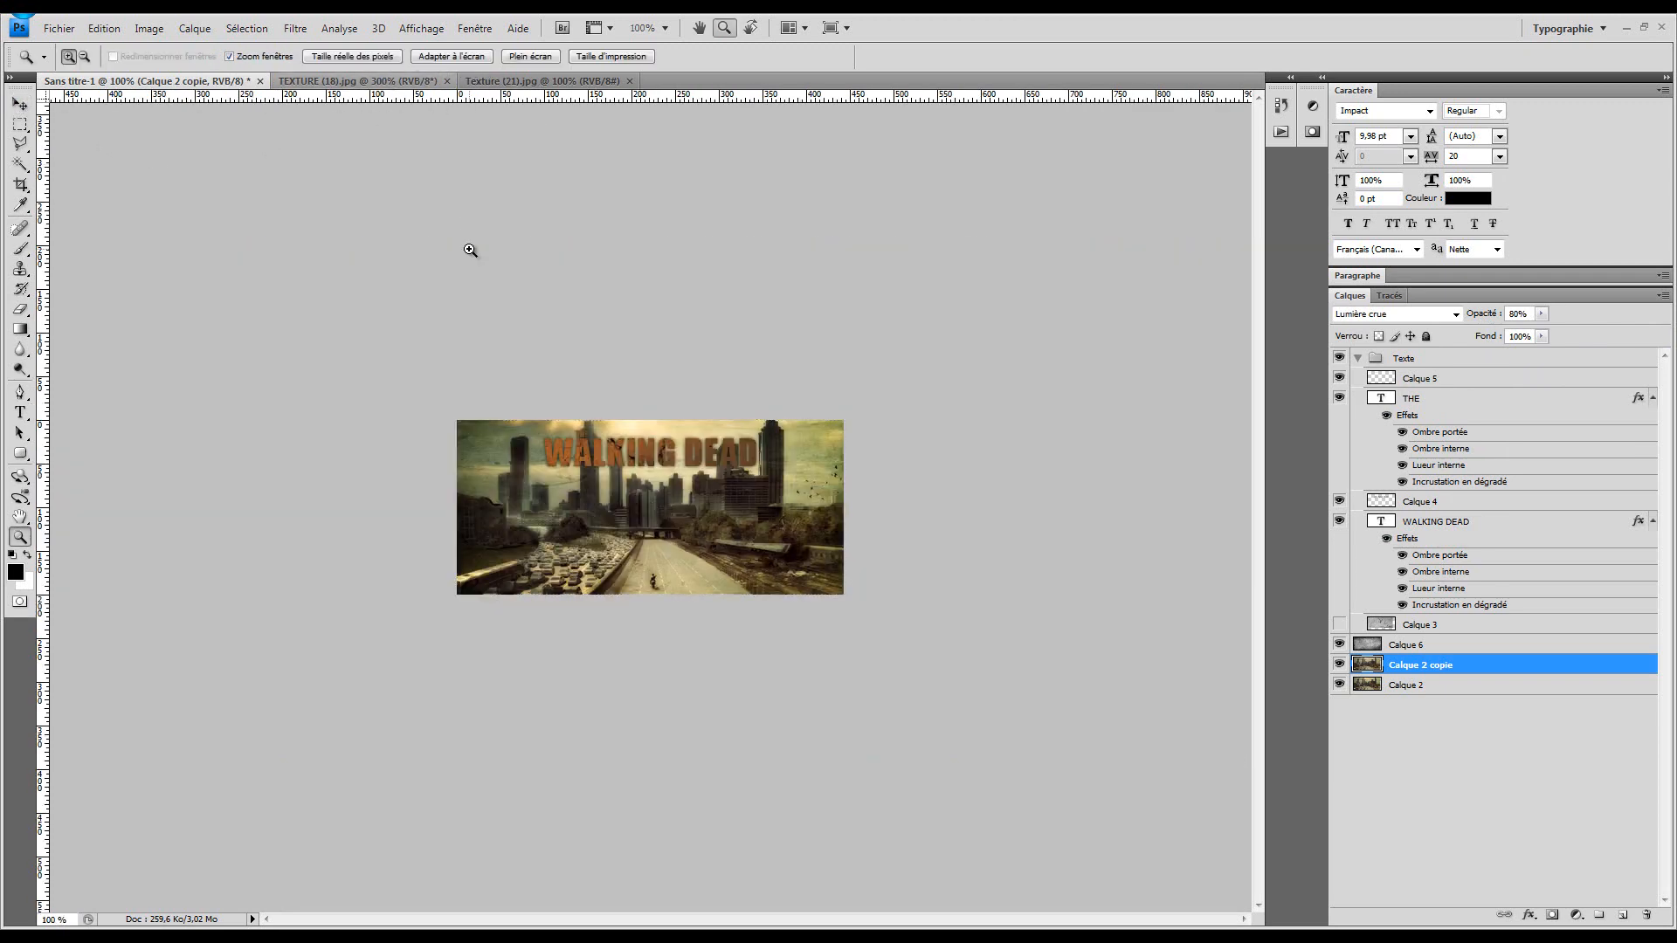
click(451, 56)
Switch to Chrome and search Google Images for "The walking dead png"
mouse_move(96, 9)
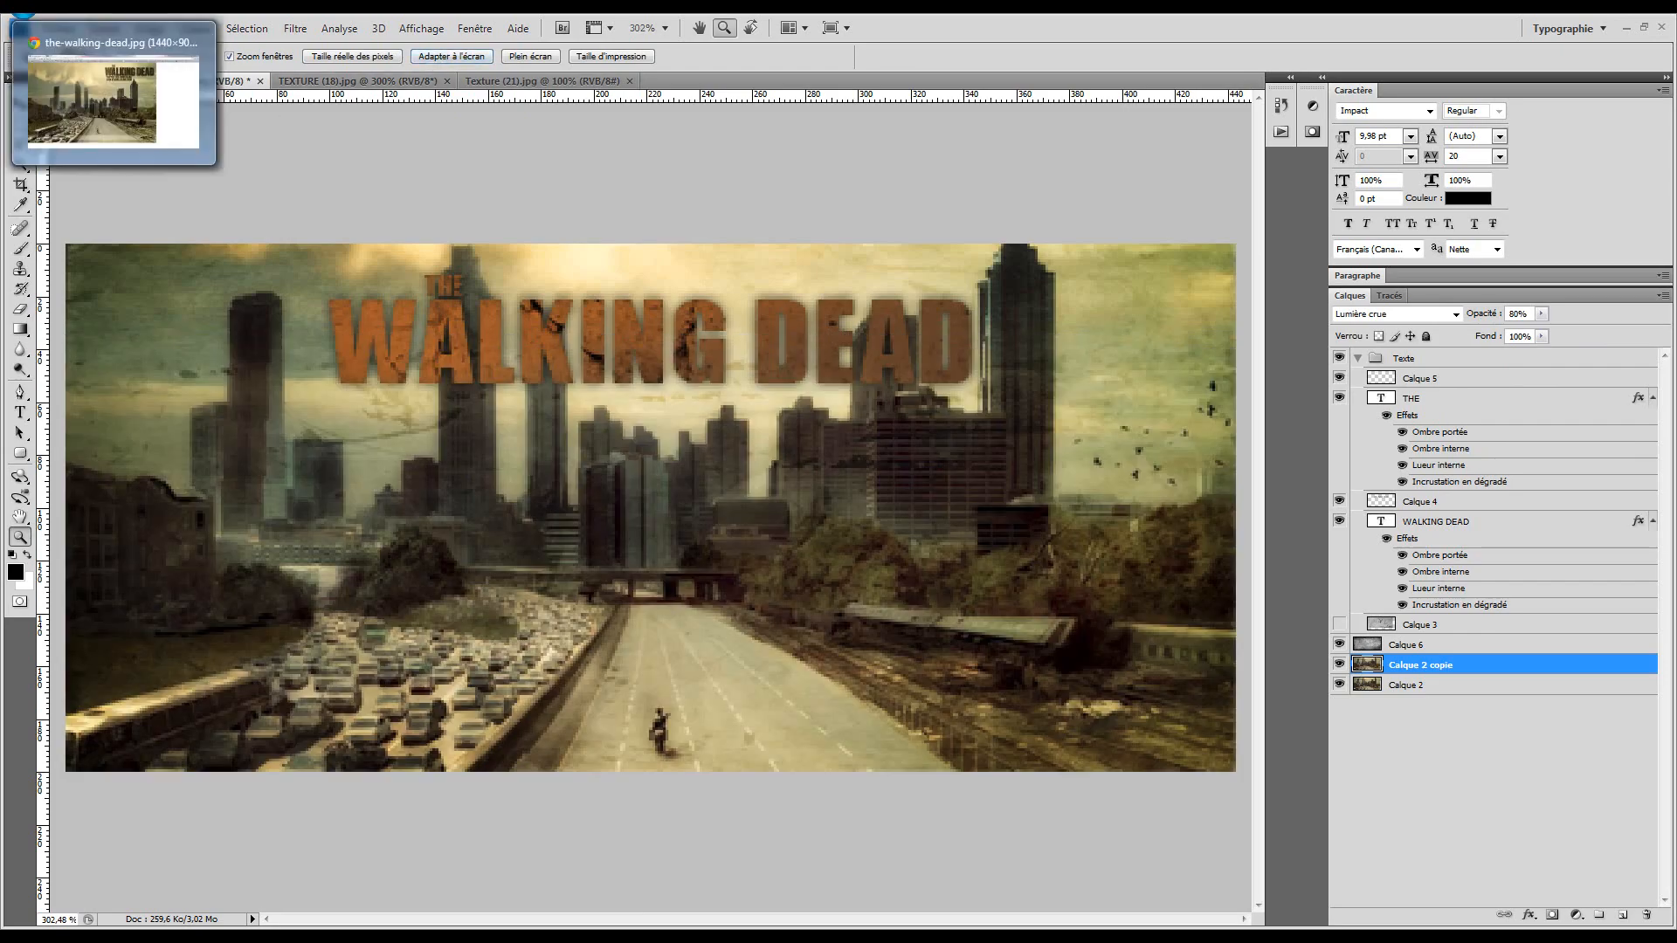
click(114, 100)
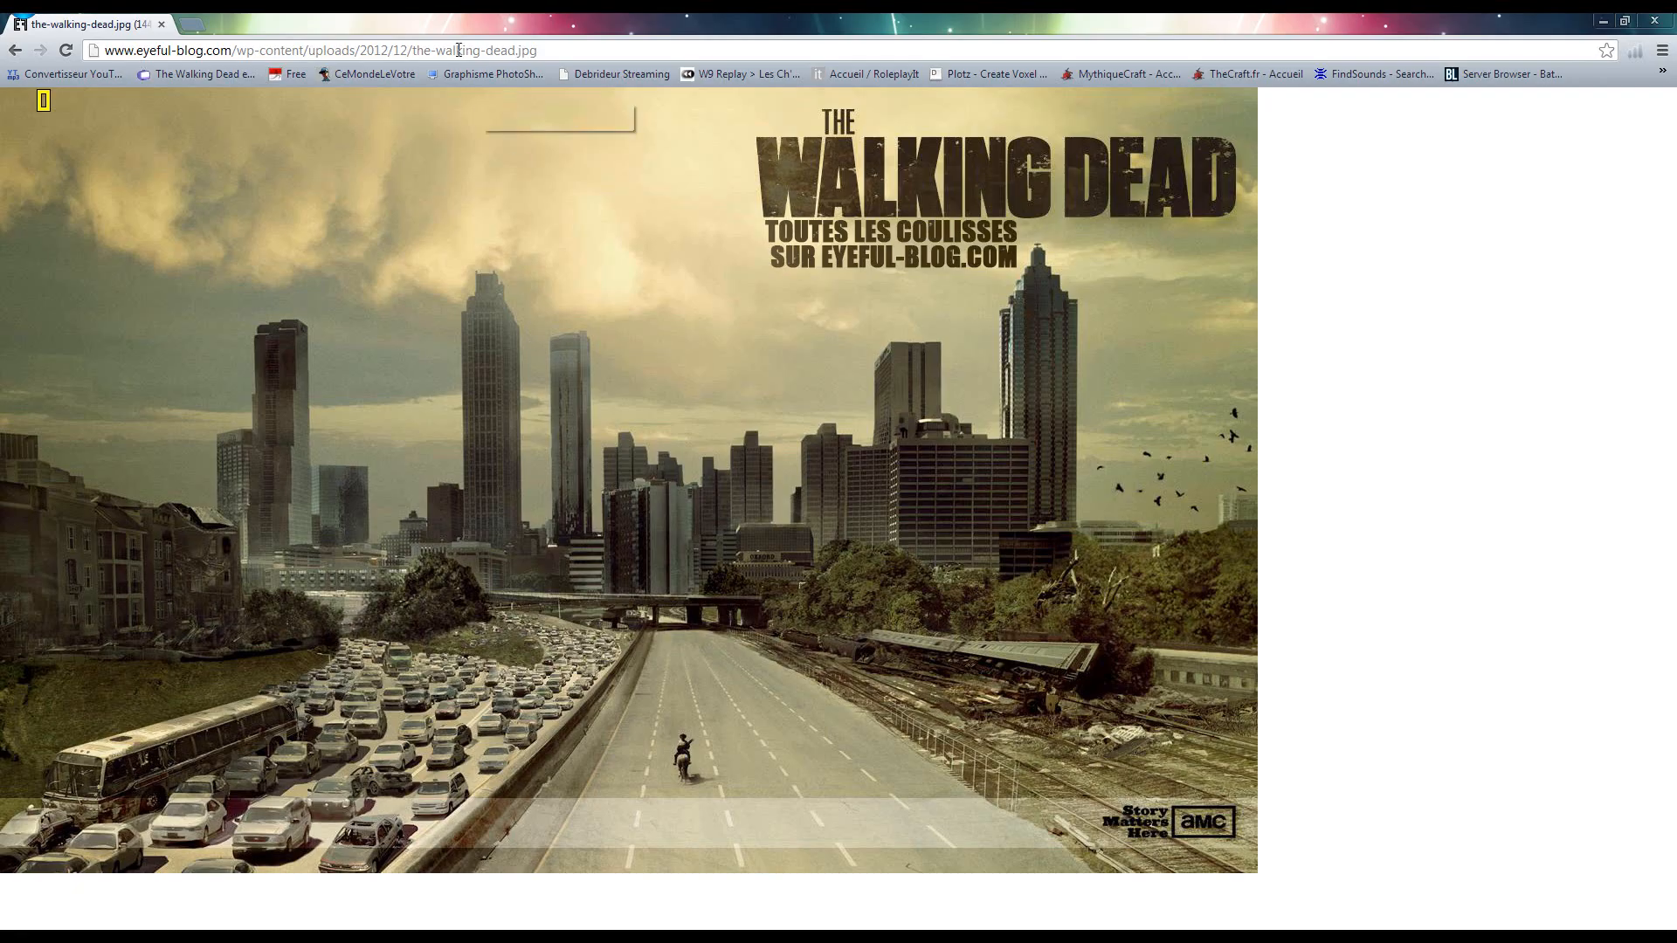
click(293, 50)
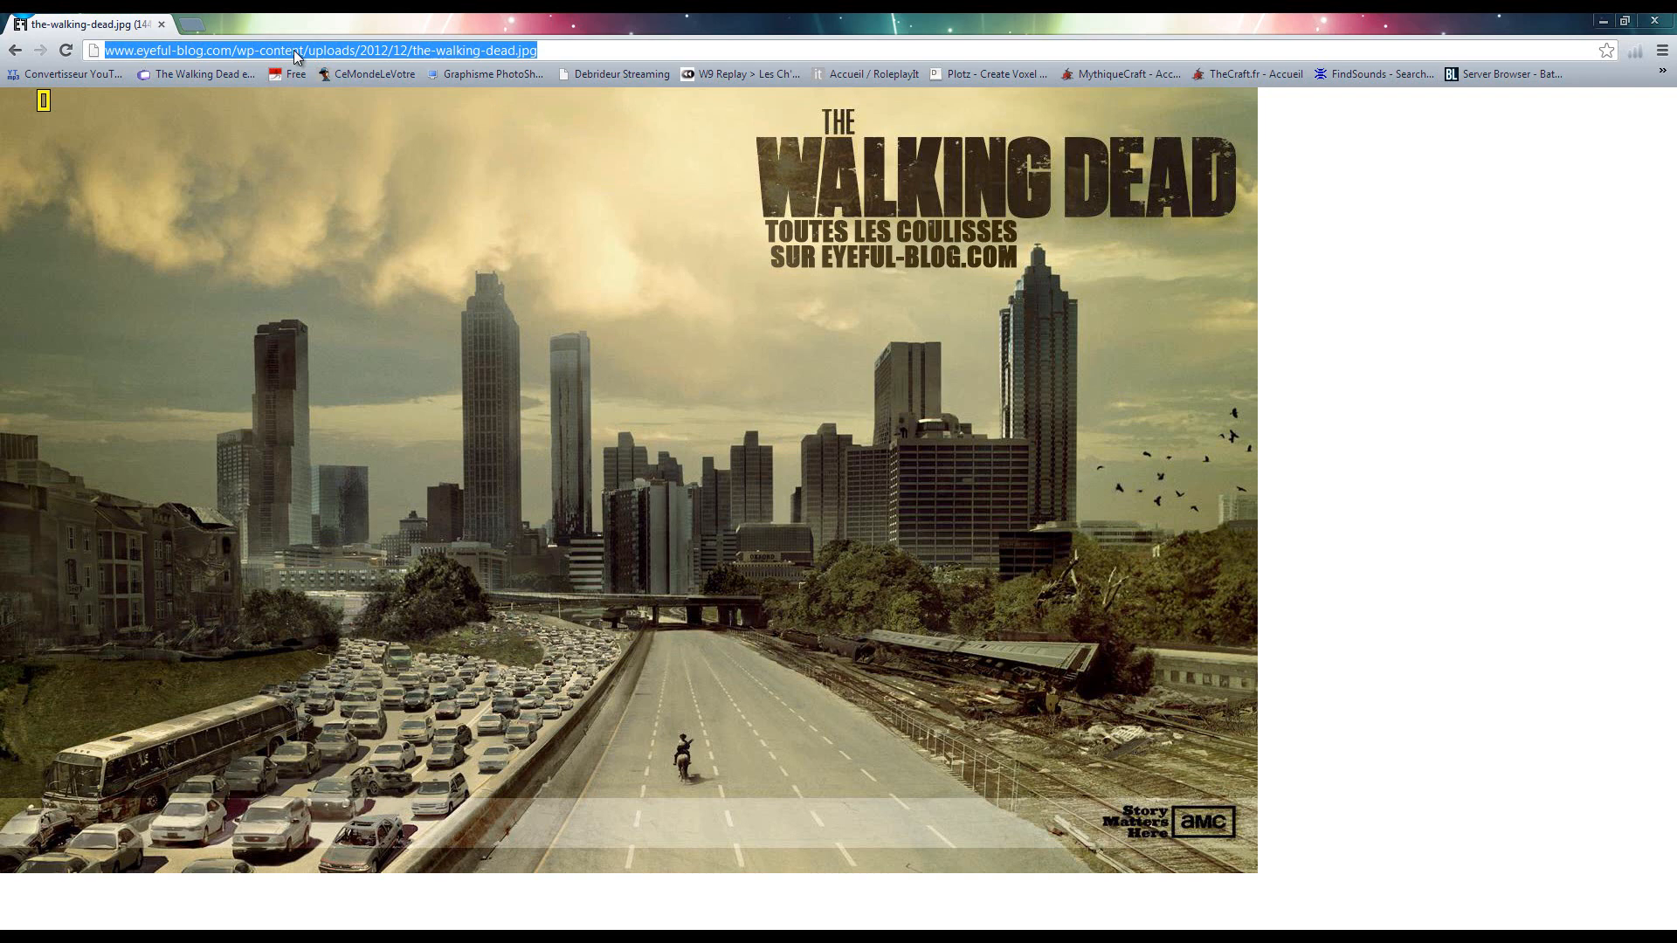
key(BackSpace)
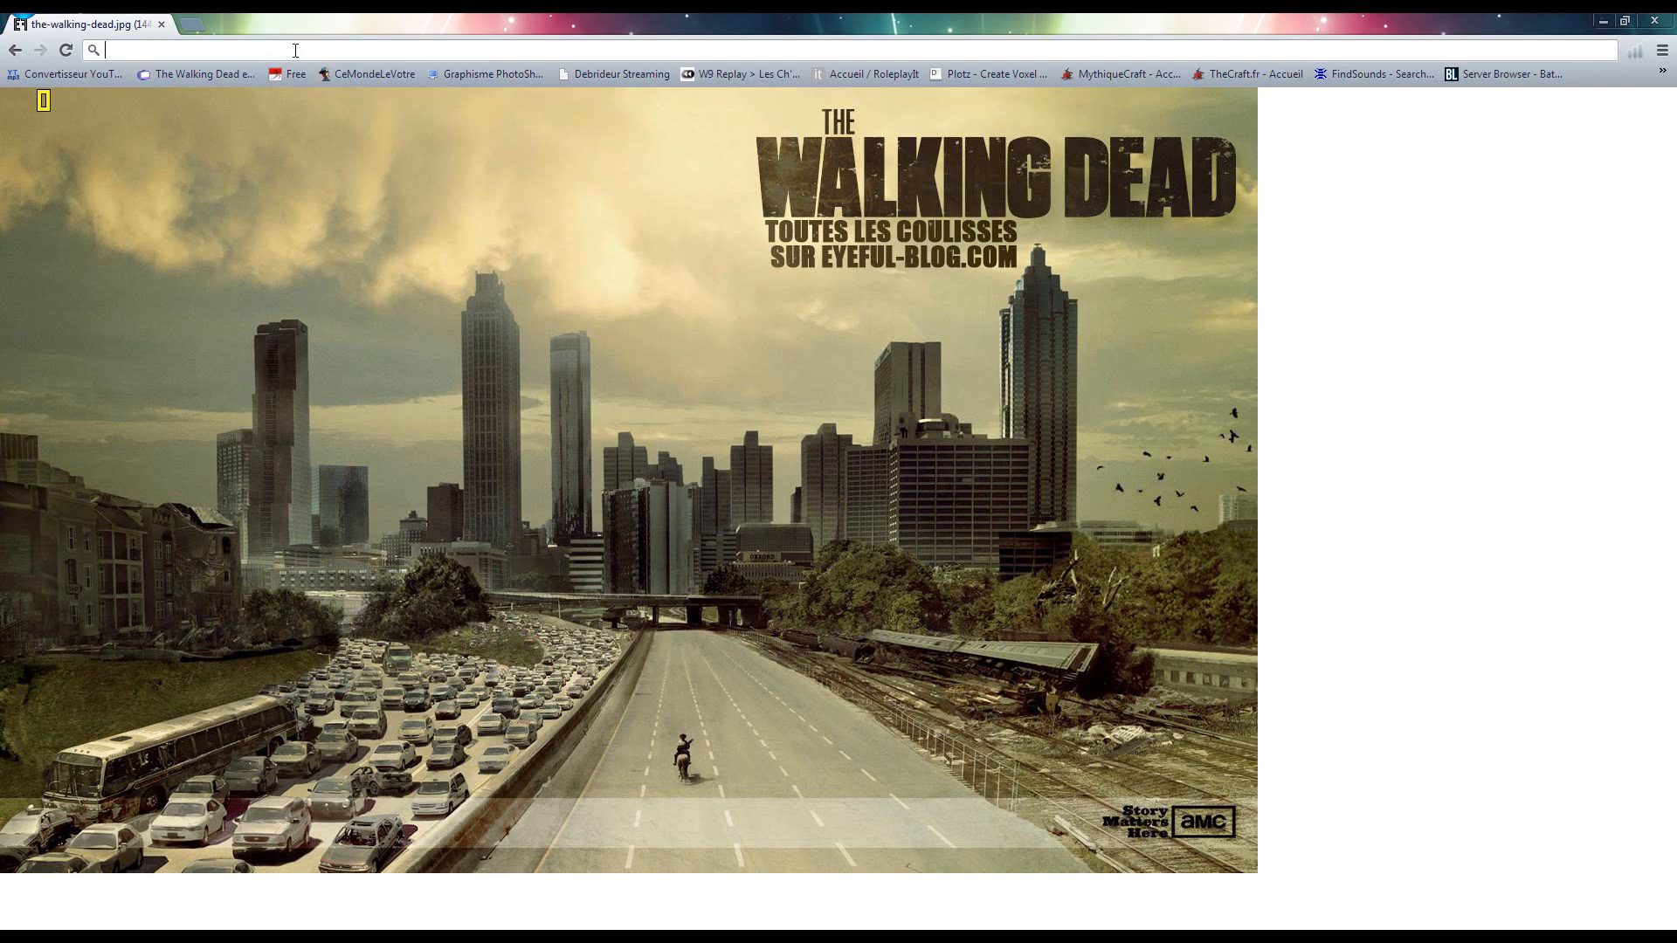
text(The wal)
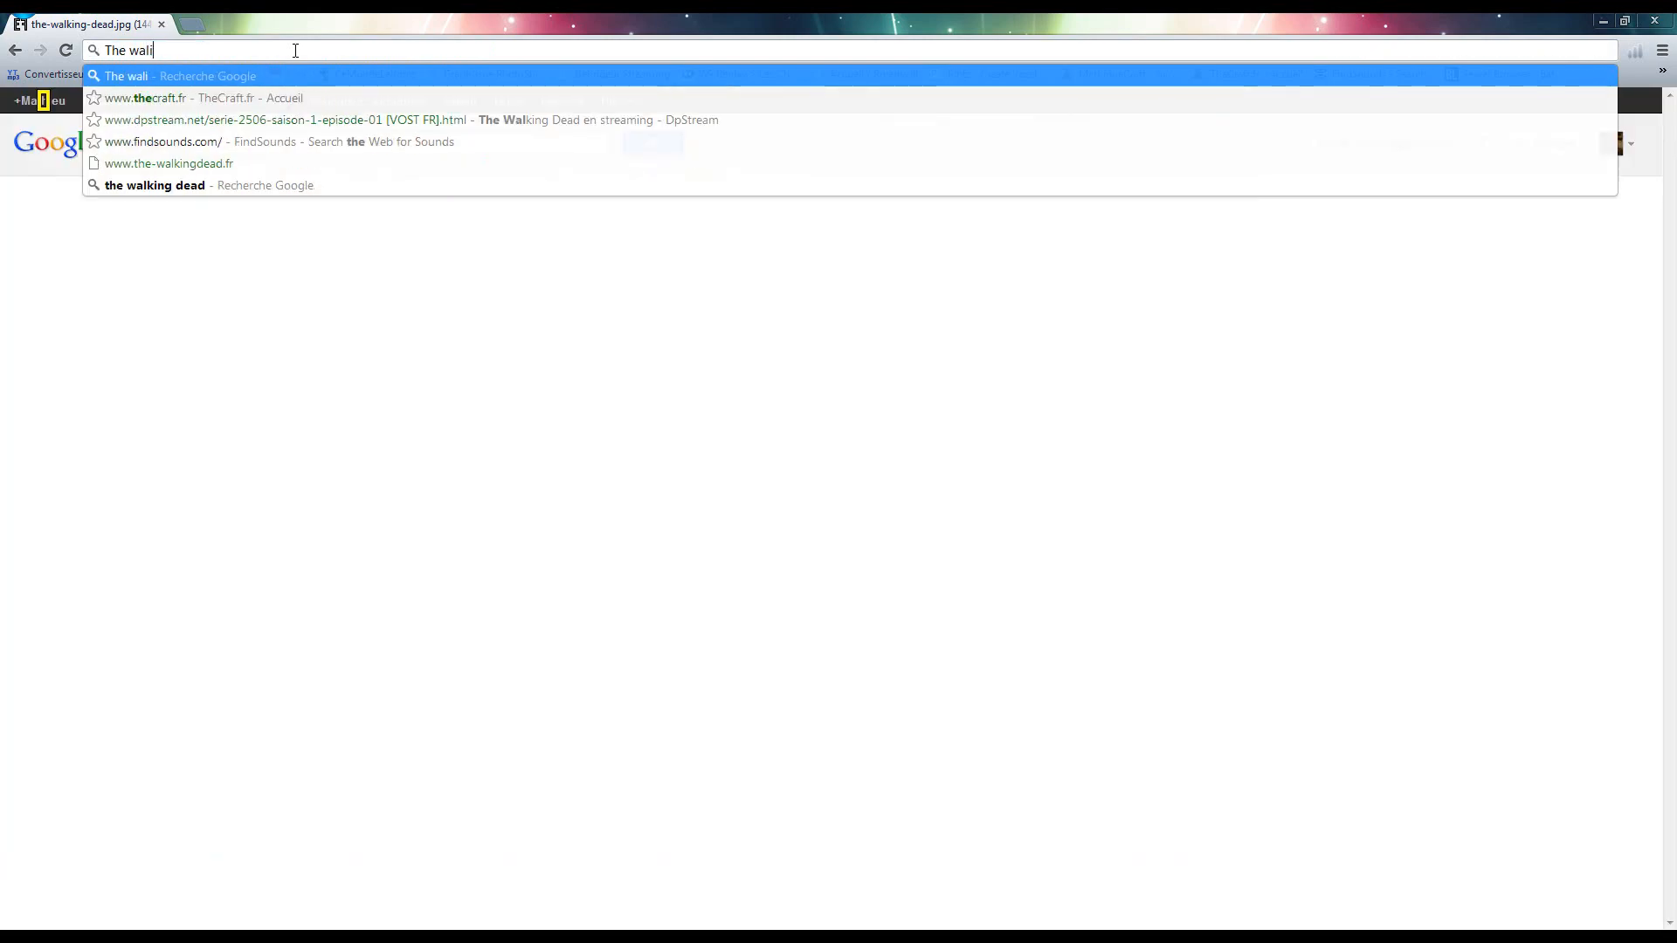
text(king)
text(dead png)
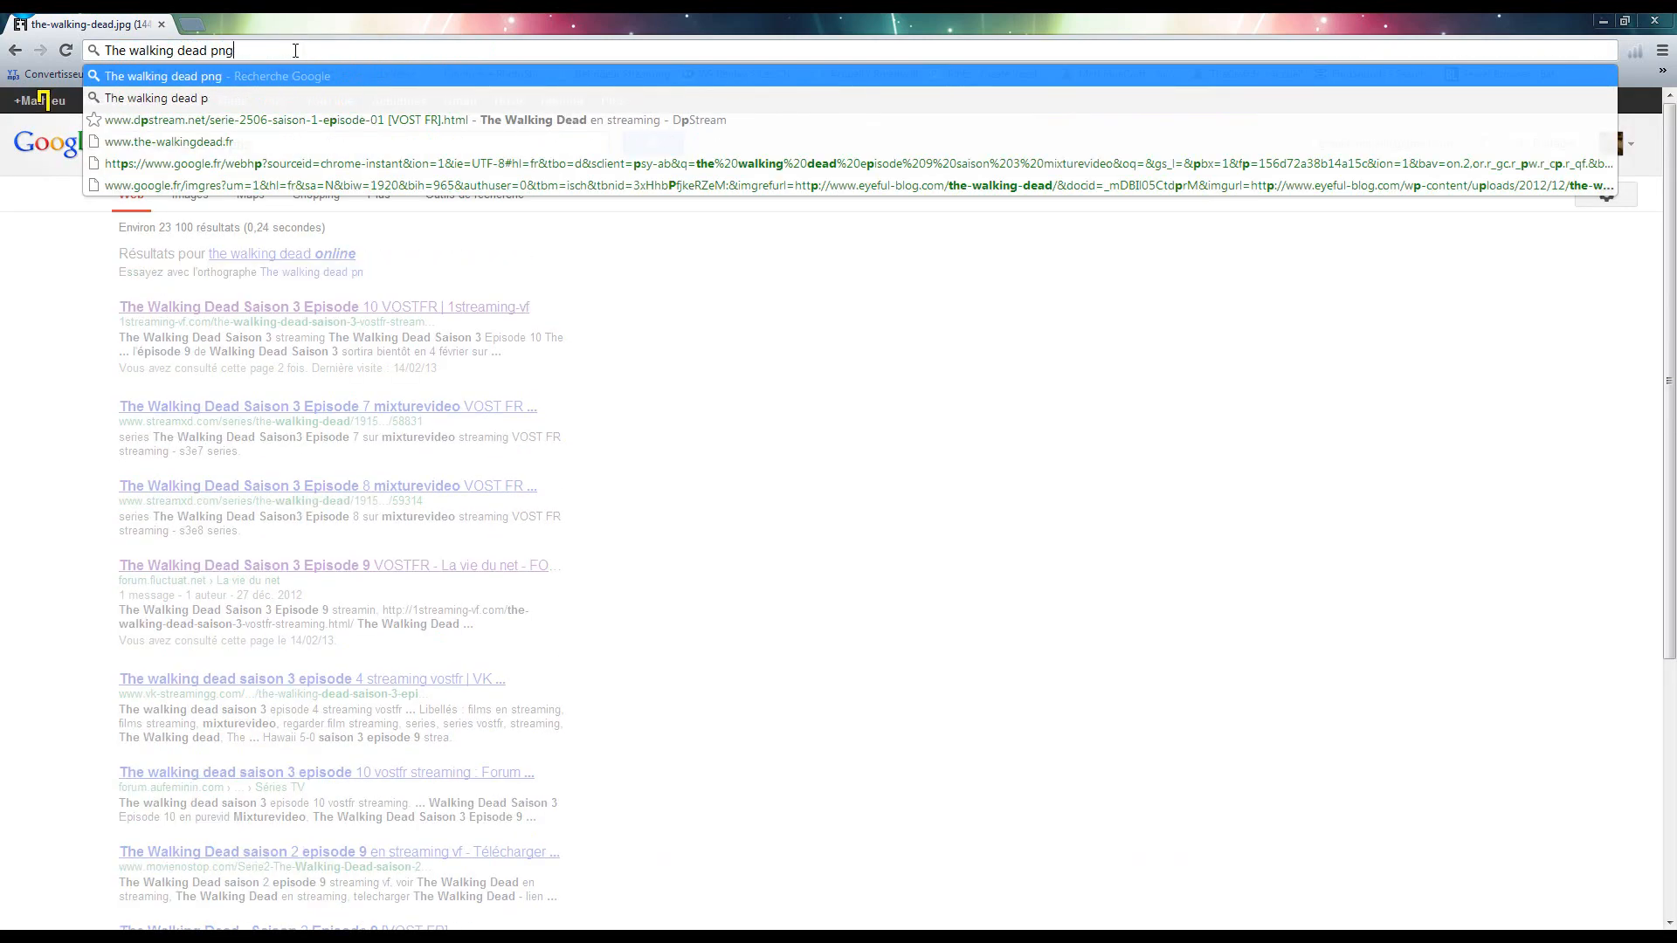
key(Return)
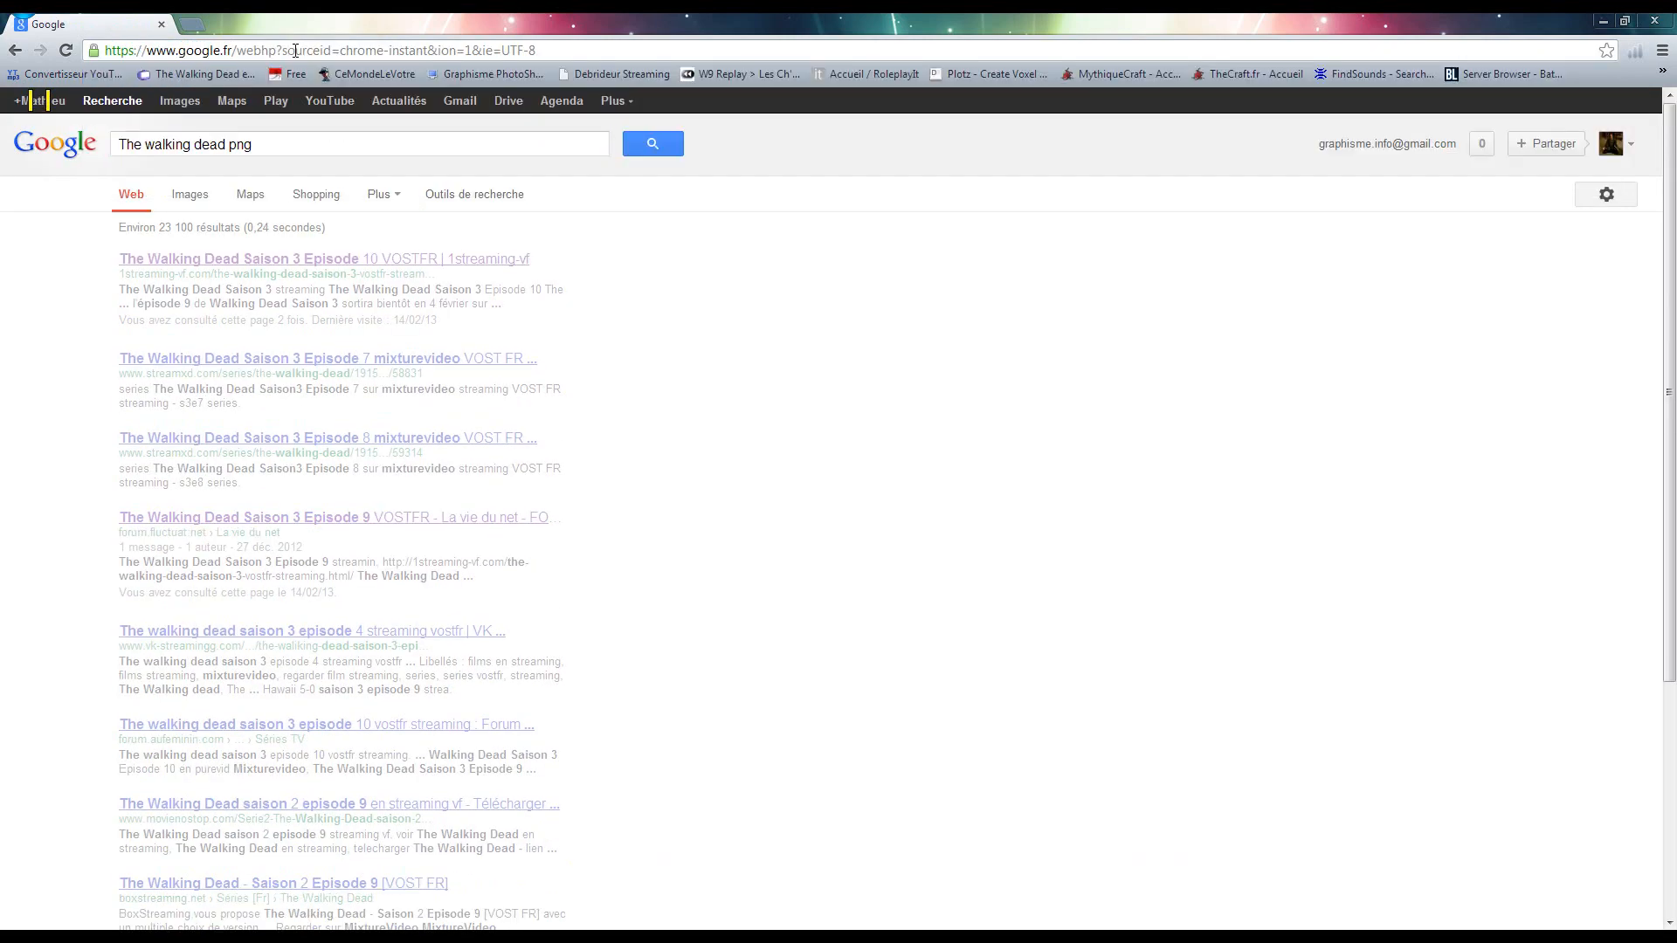
click(171, 101)
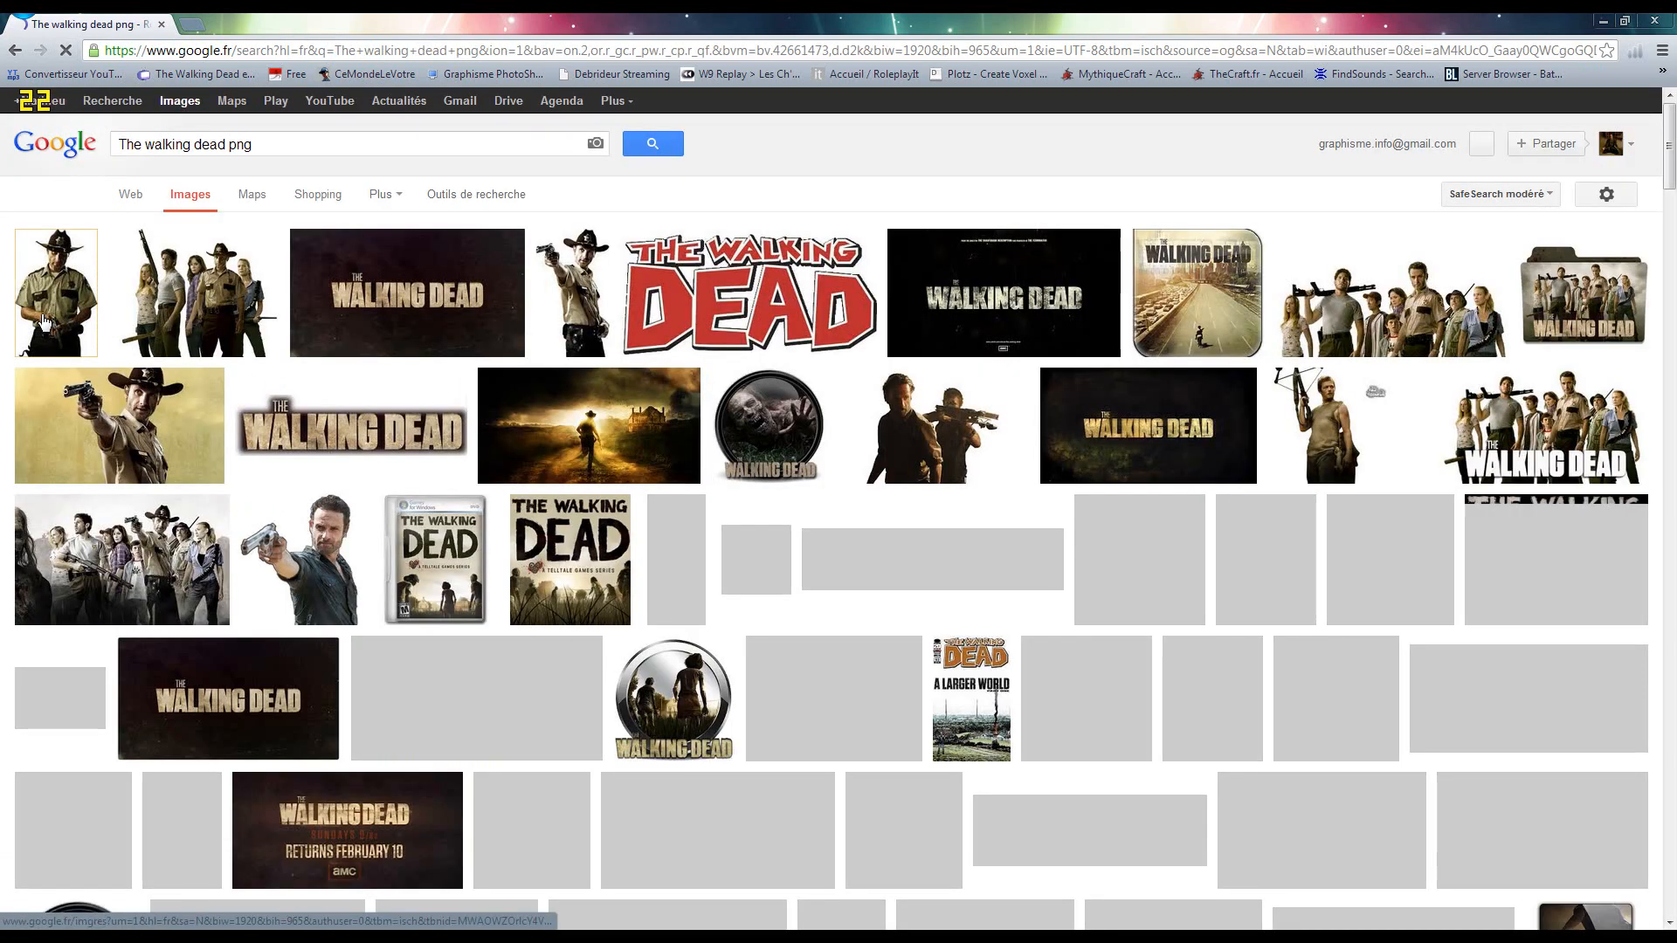
Open the first image result, the sheriff looking down, at full size
click(90, 313)
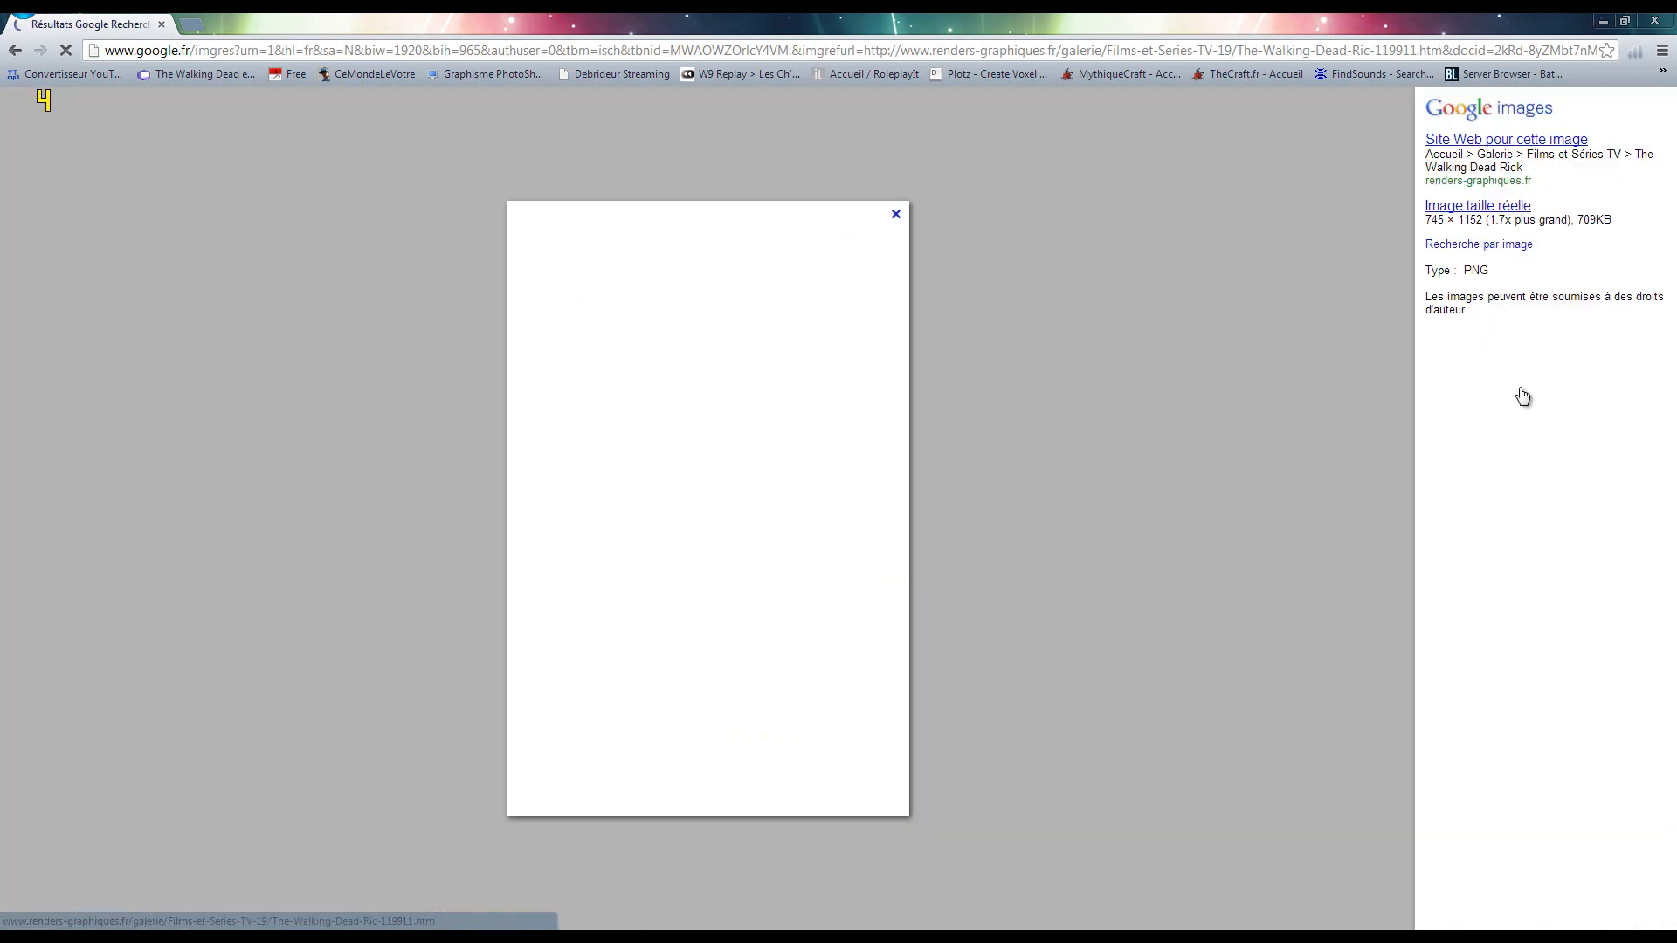
drag(1521, 279, 1480, 285)
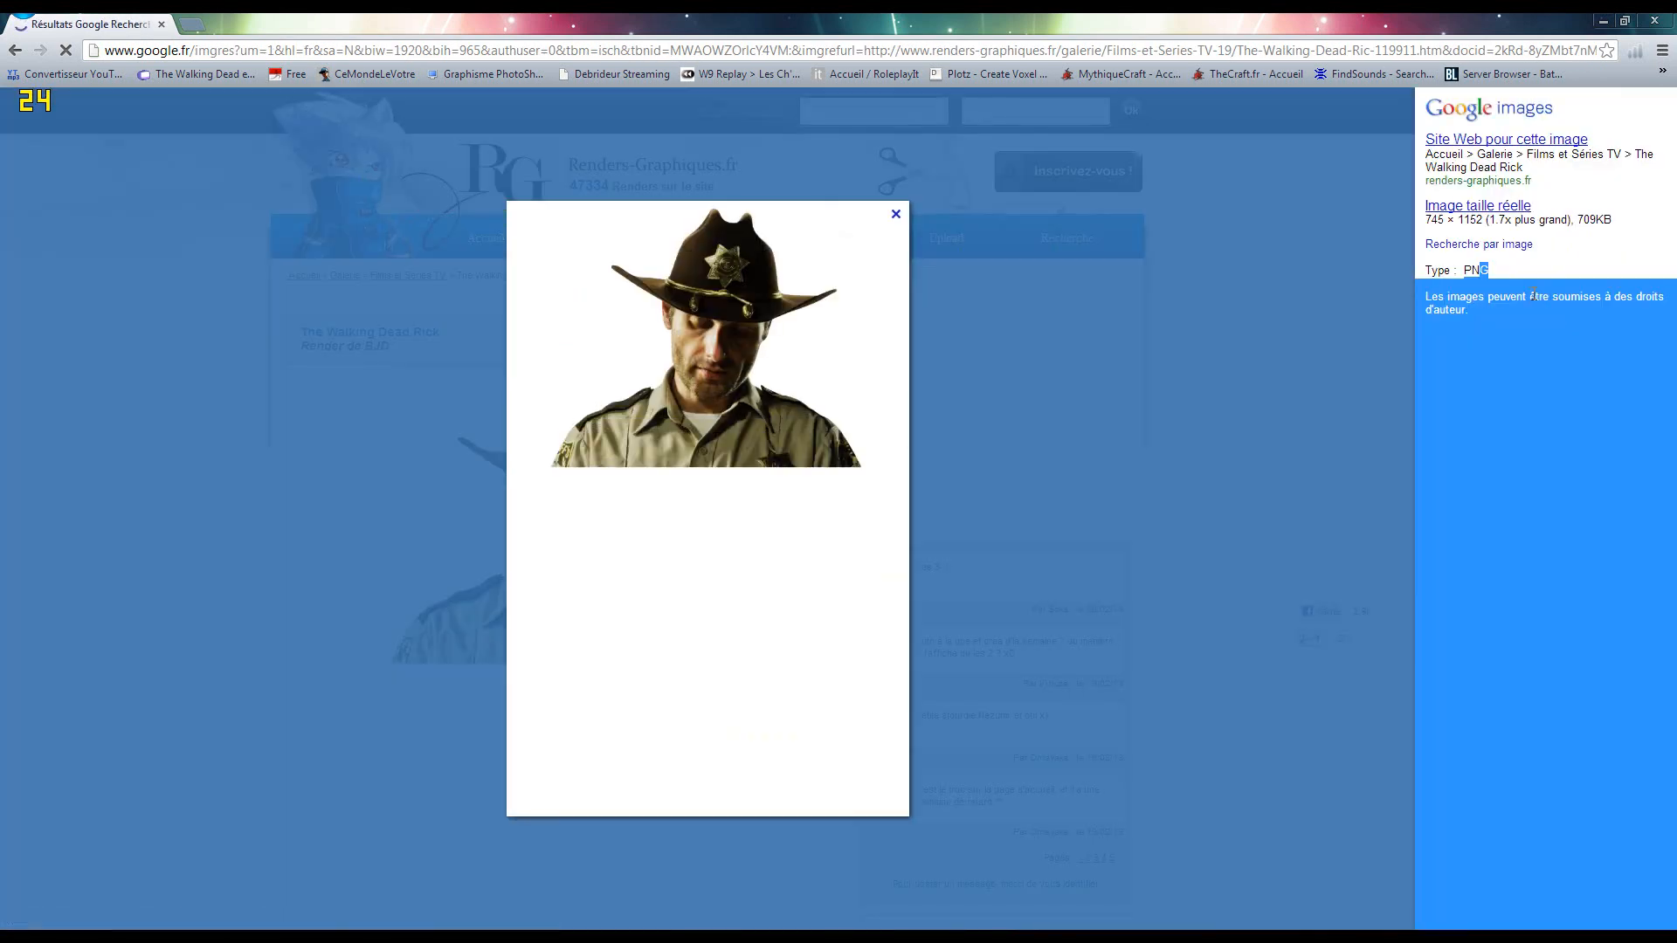
click(1479, 285)
click(1480, 210)
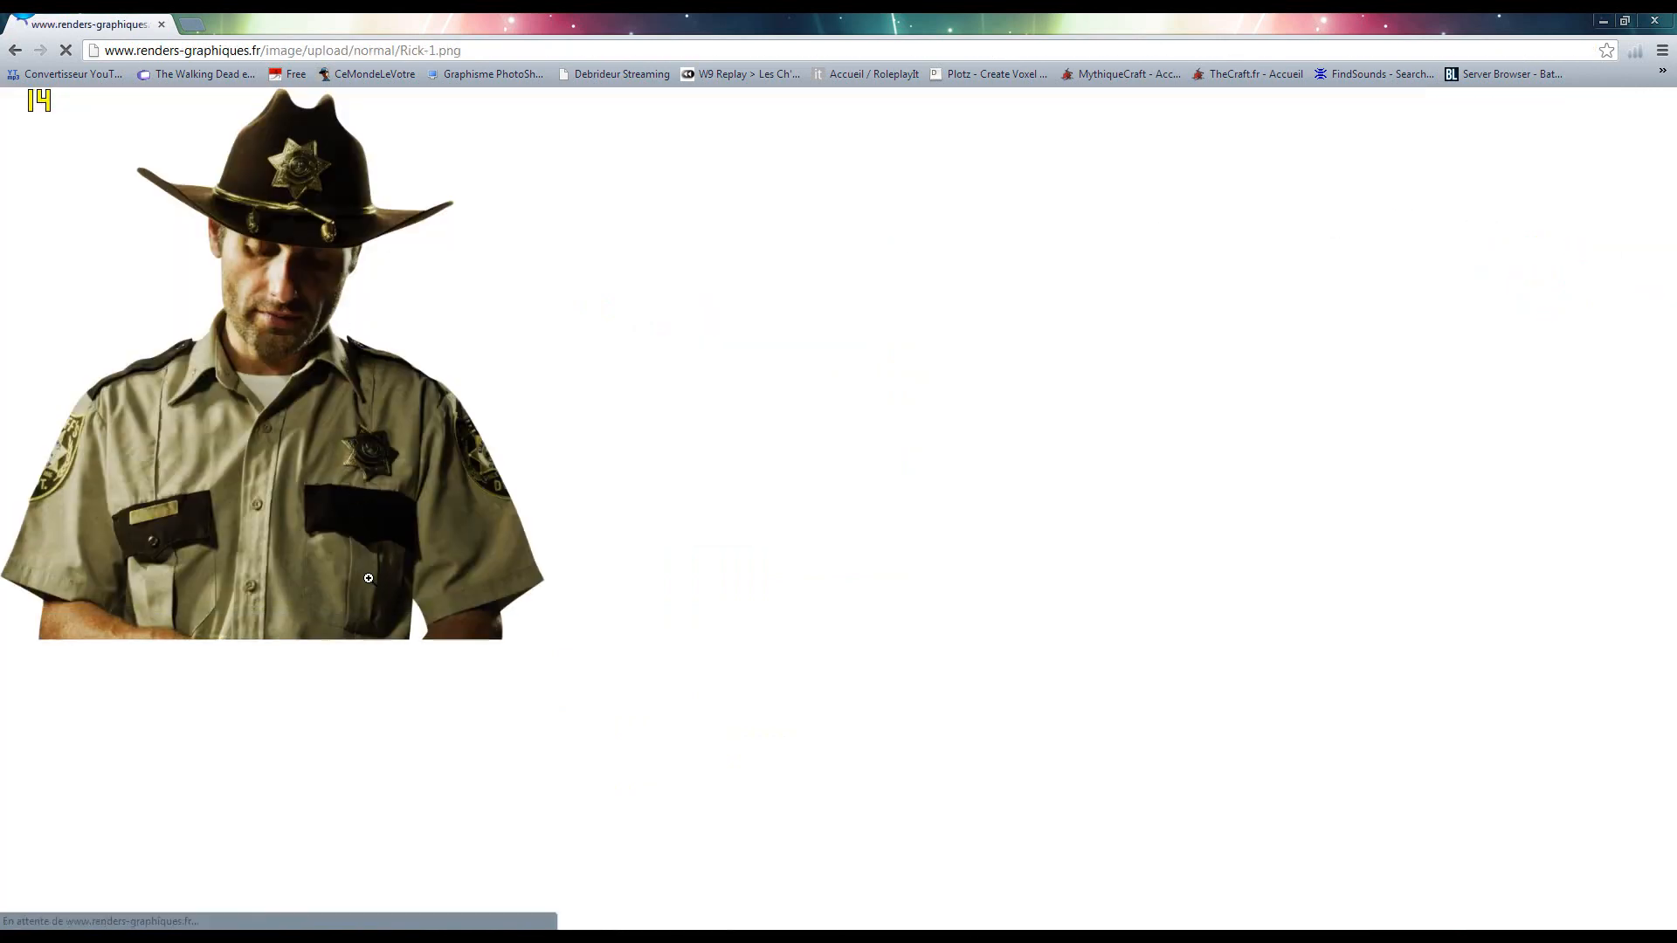
Save the sheriff image as Rick-1 in PNG format to the desktop (Bureau) and switch to Adobe Bridge
right_click(331, 339)
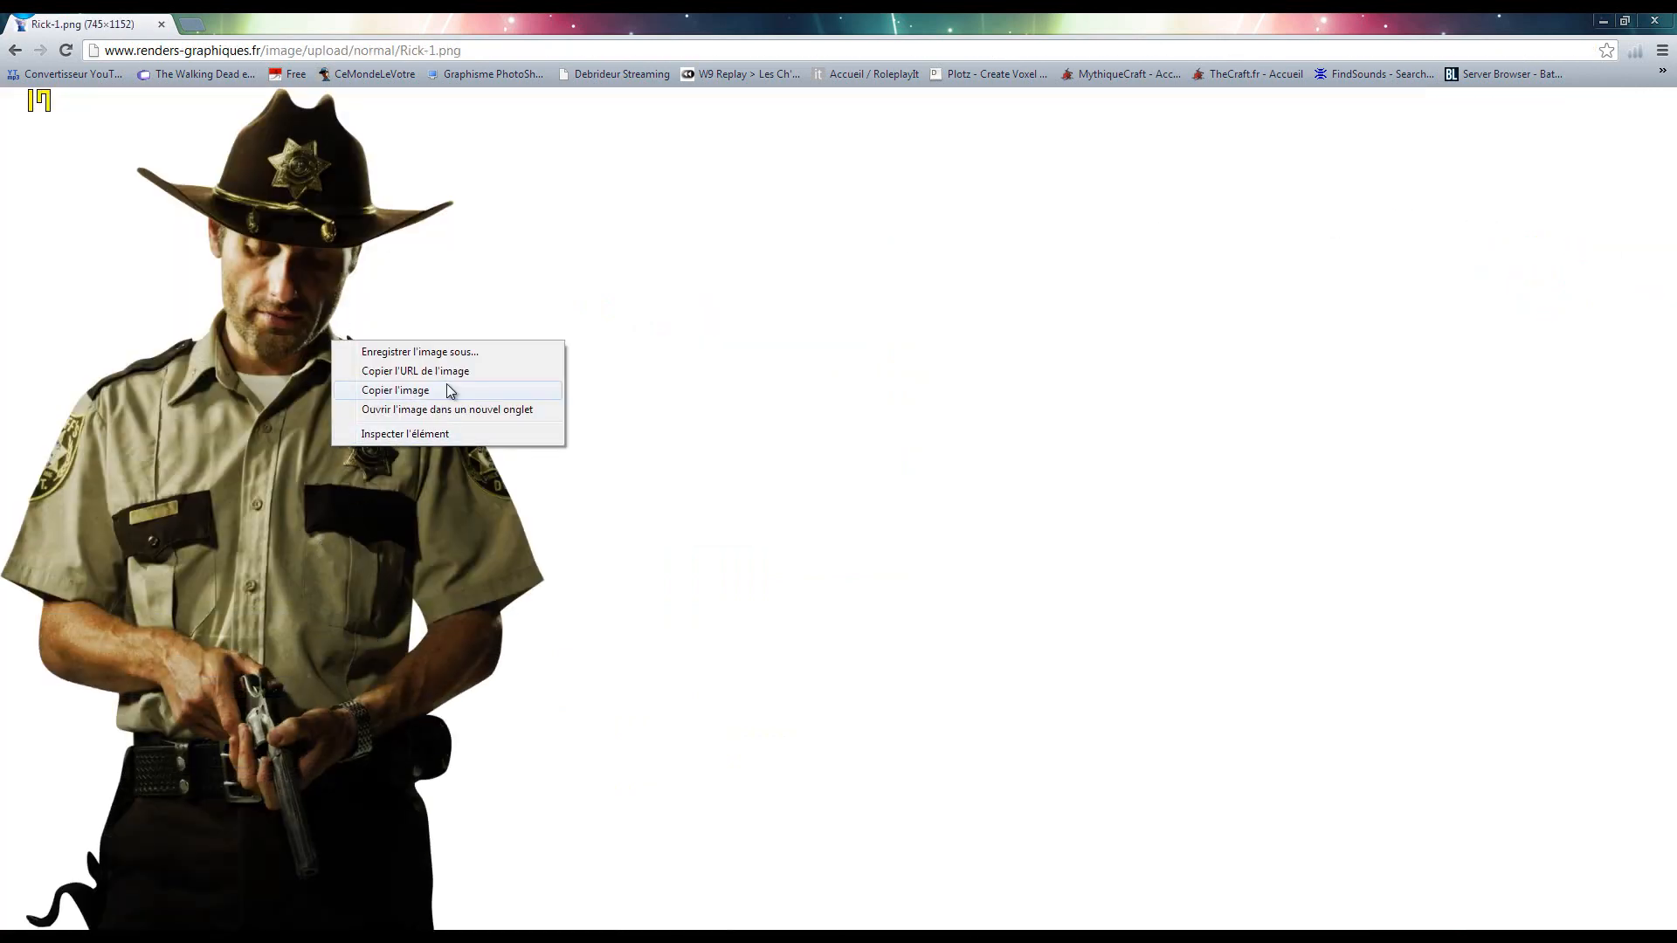
click(449, 352)
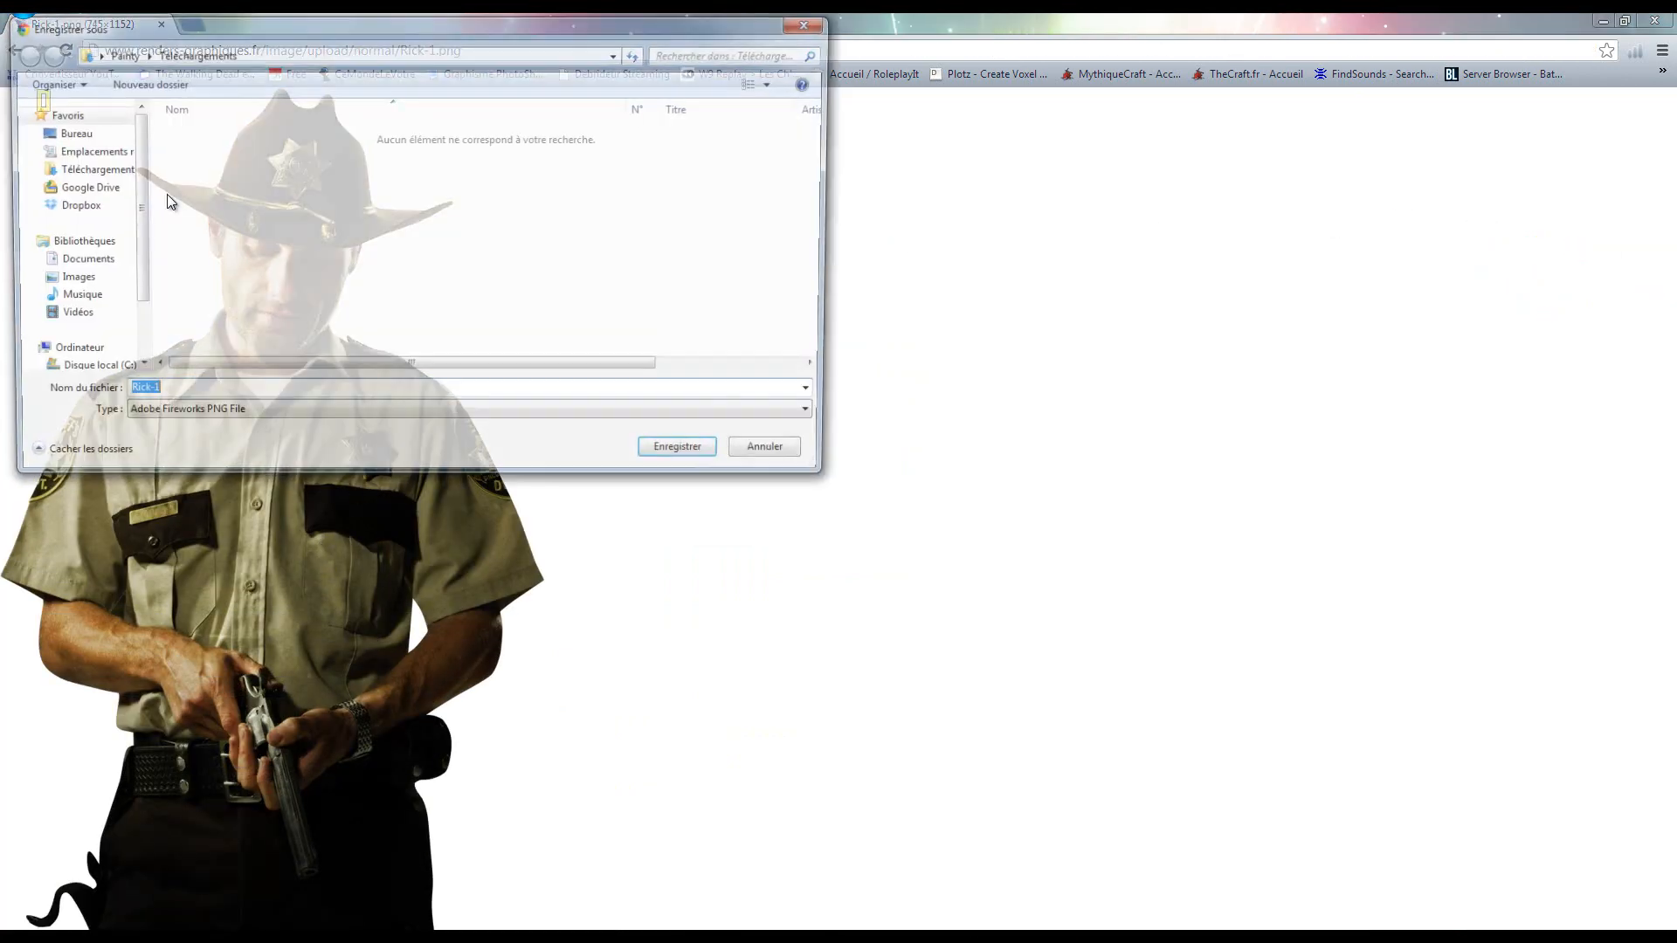
click(67, 132)
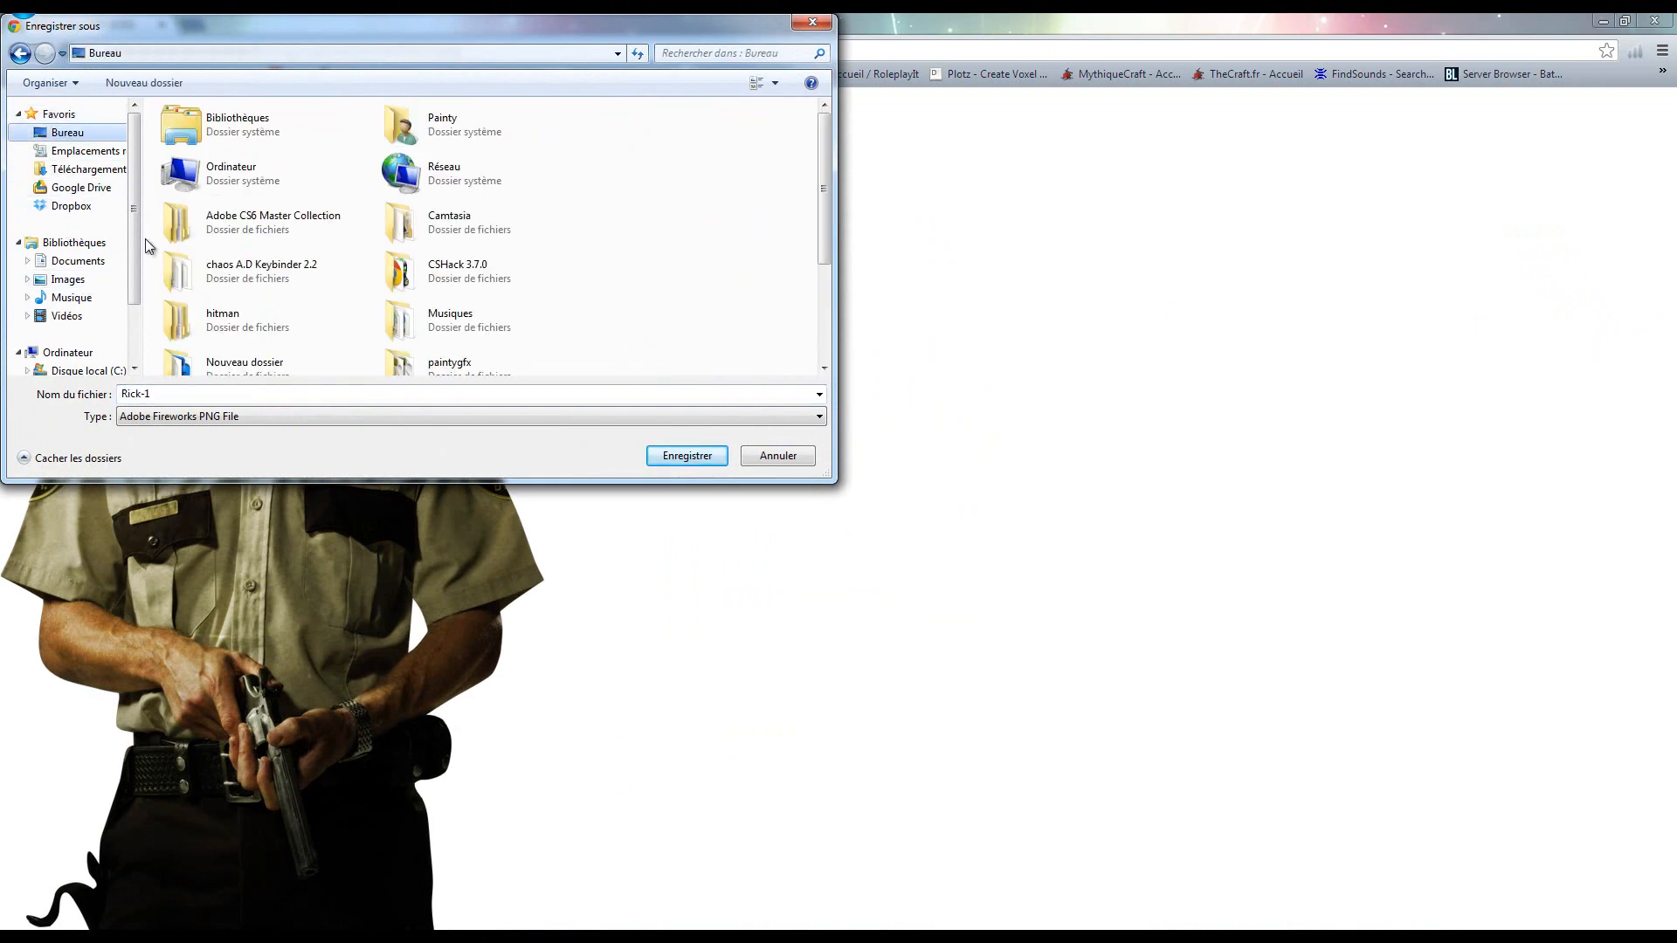
click(686, 455)
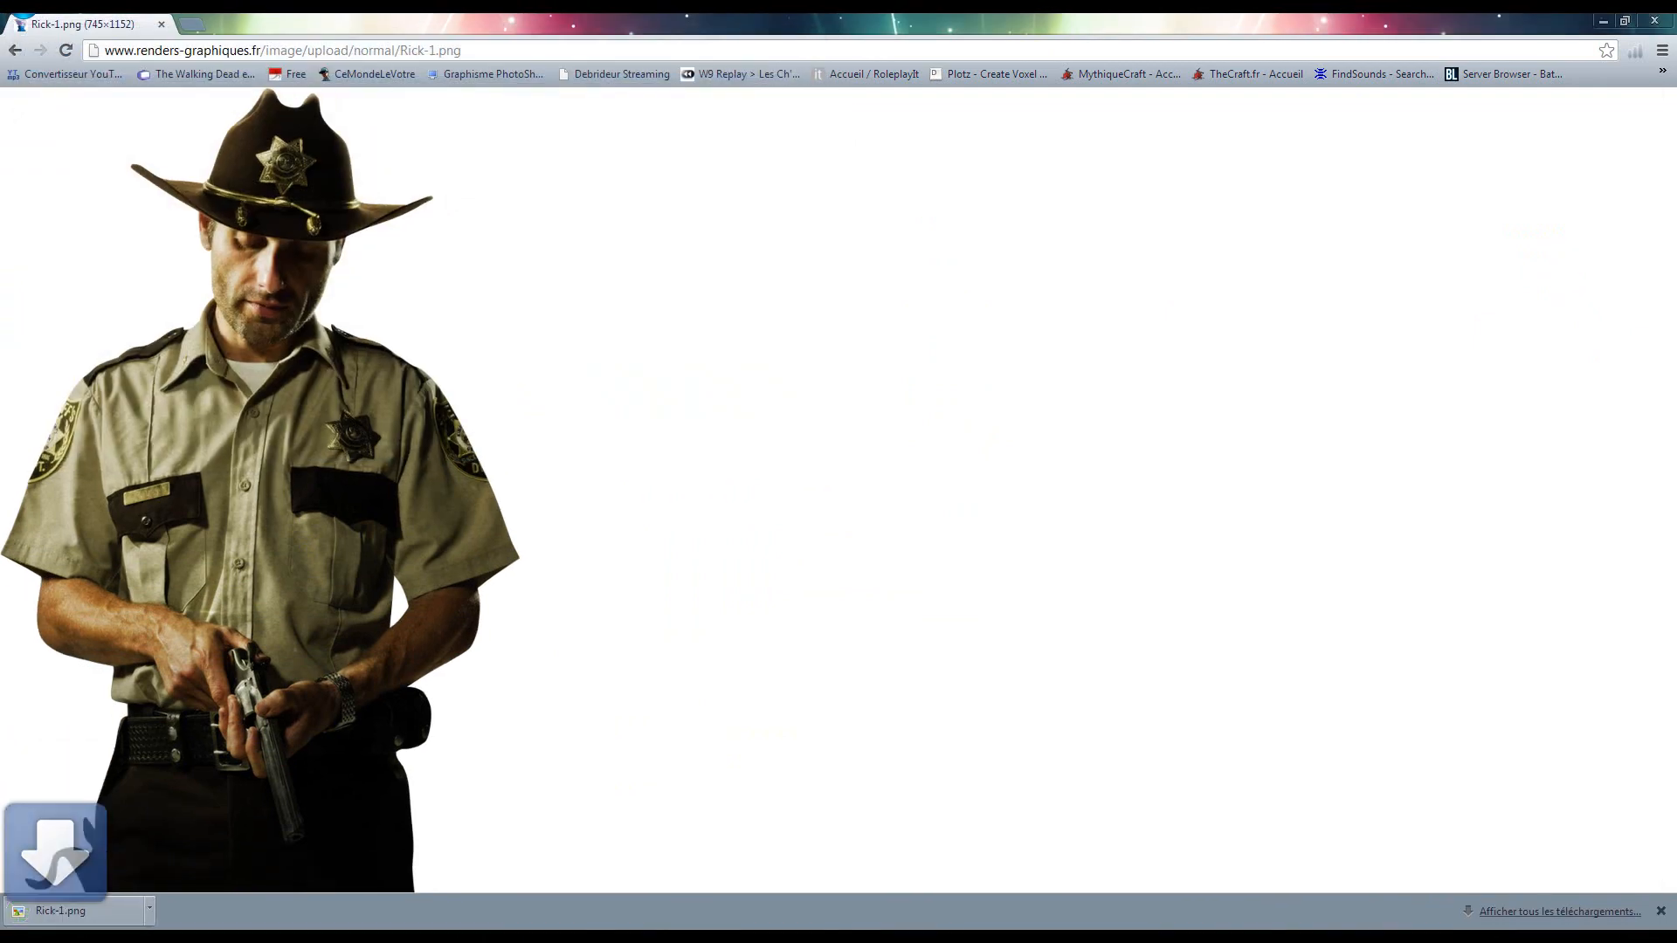
key(alt+Tab)
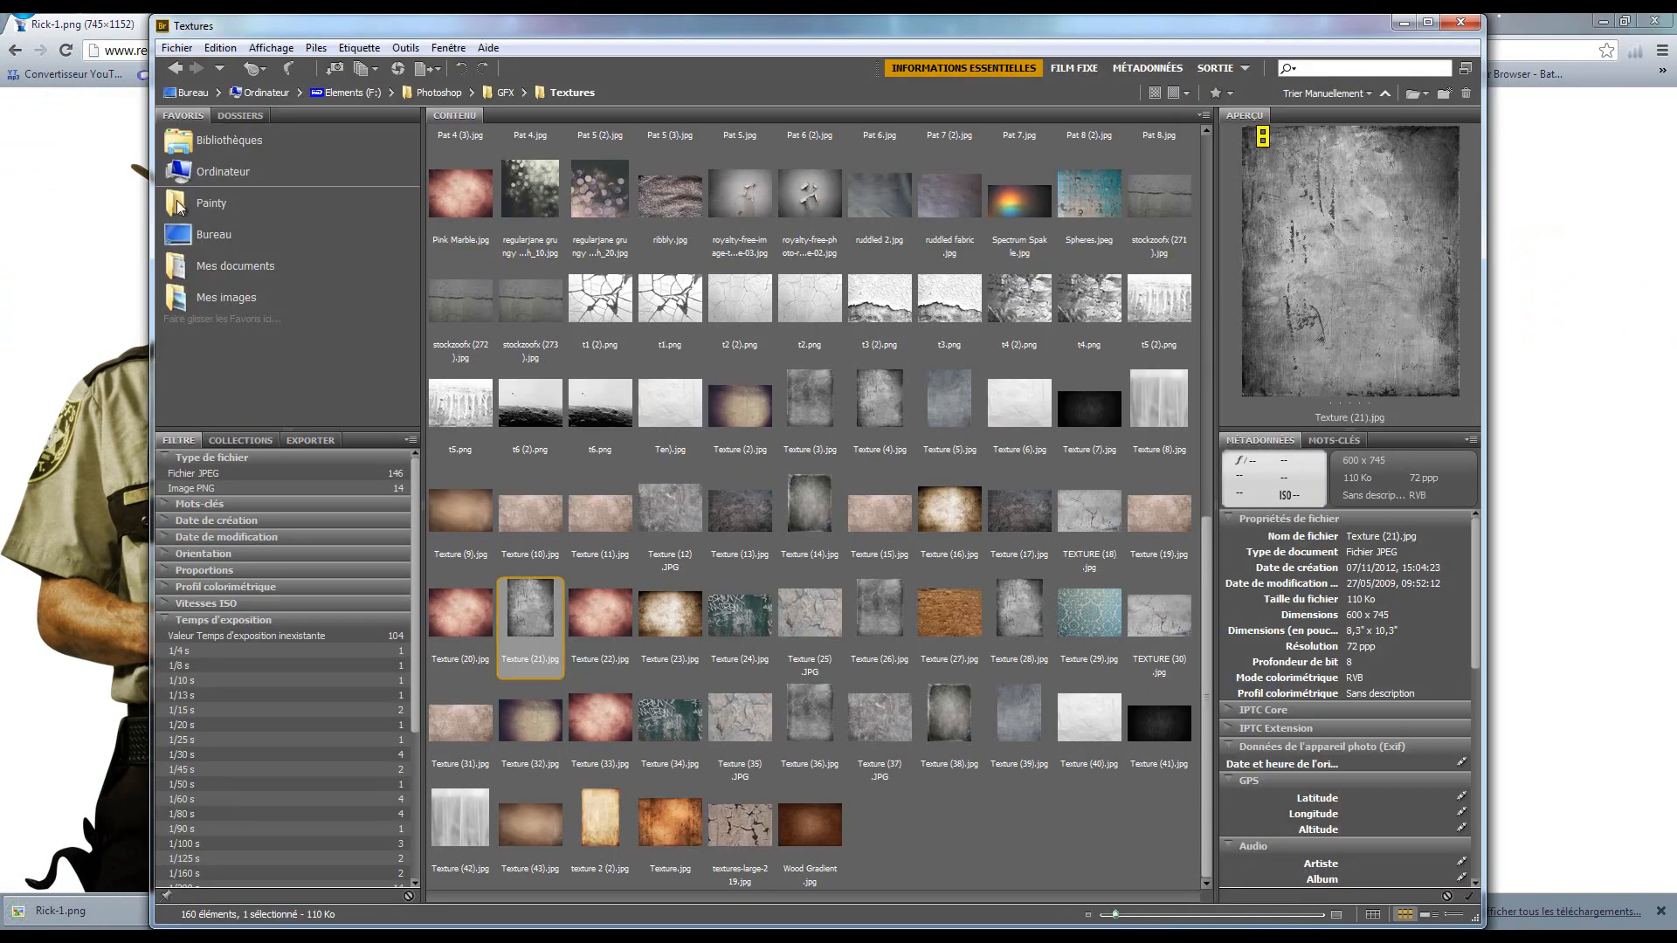
Open Rick-1.png from the Bureau folder in Photoshop, putting aside the CS6 Master Collection window
click(215, 241)
click(1067, 384)
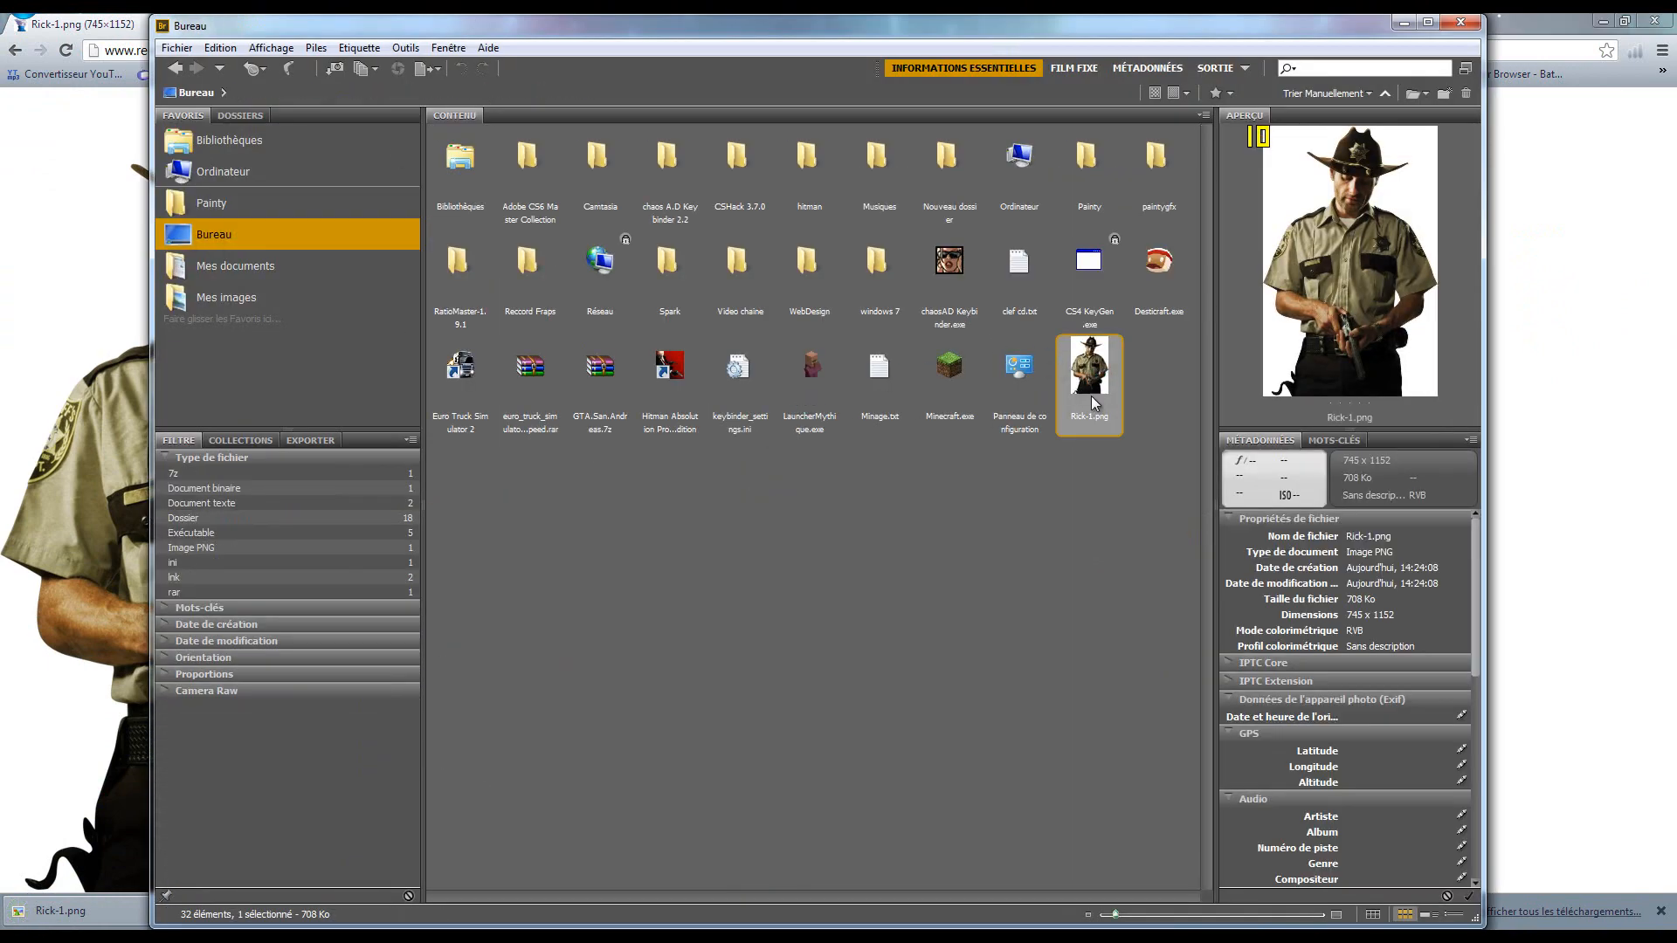
drag(1165, 417, 1008, 442)
click(1074, 510)
click(1091, 420)
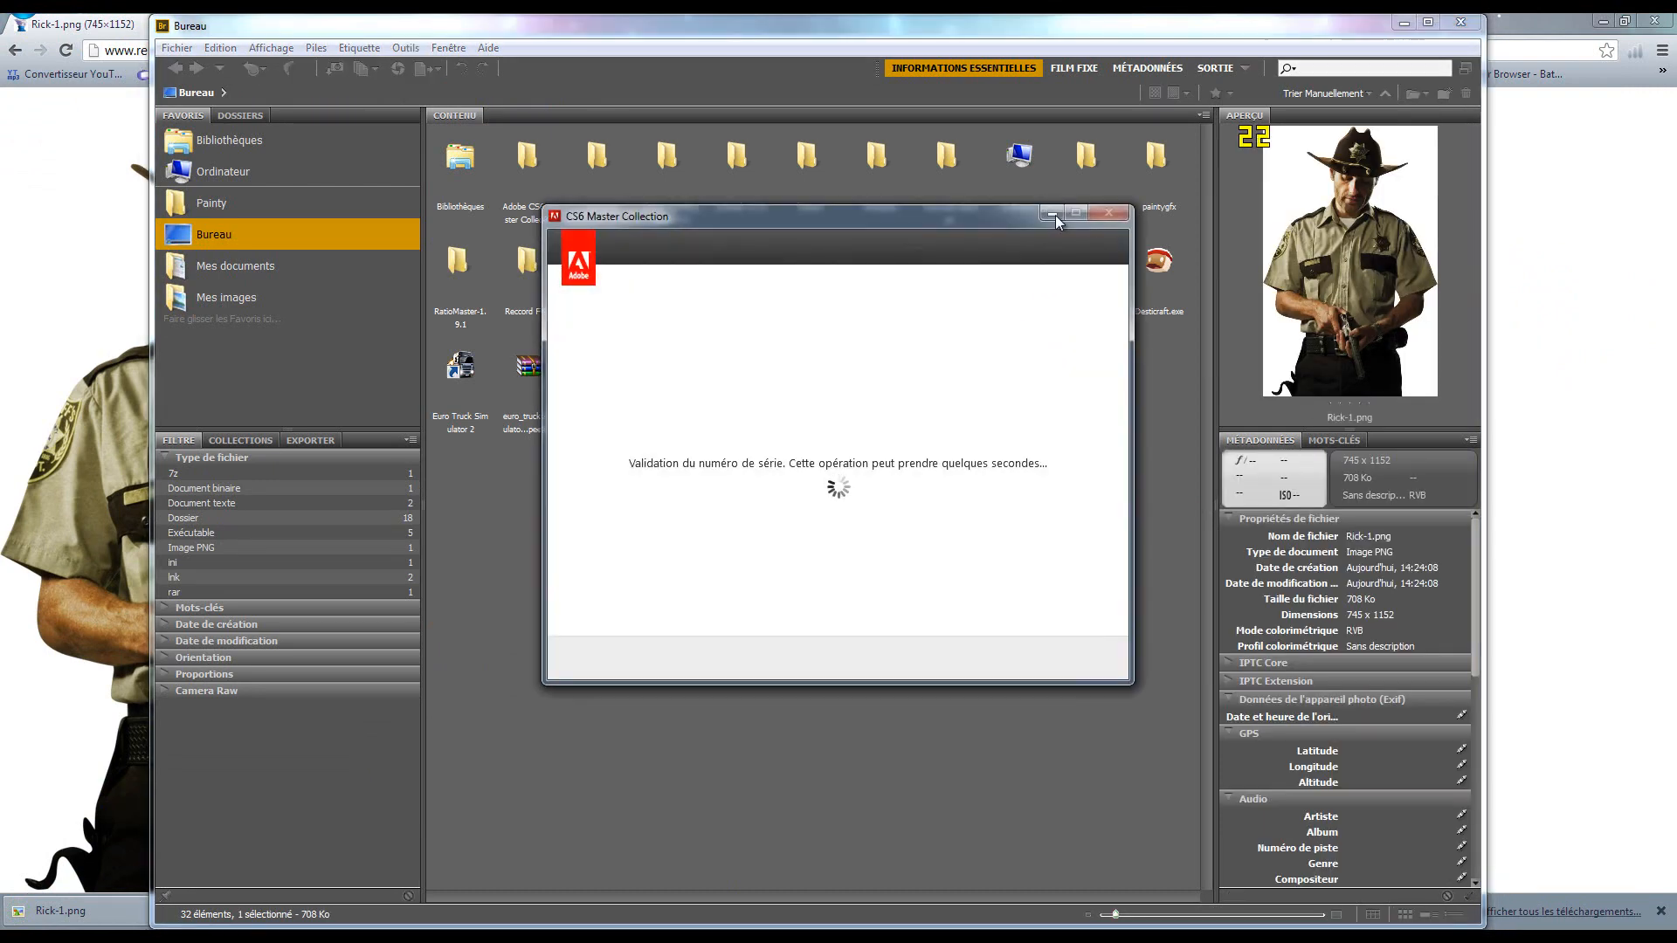
click(1053, 214)
drag(1072, 363, 468, 438)
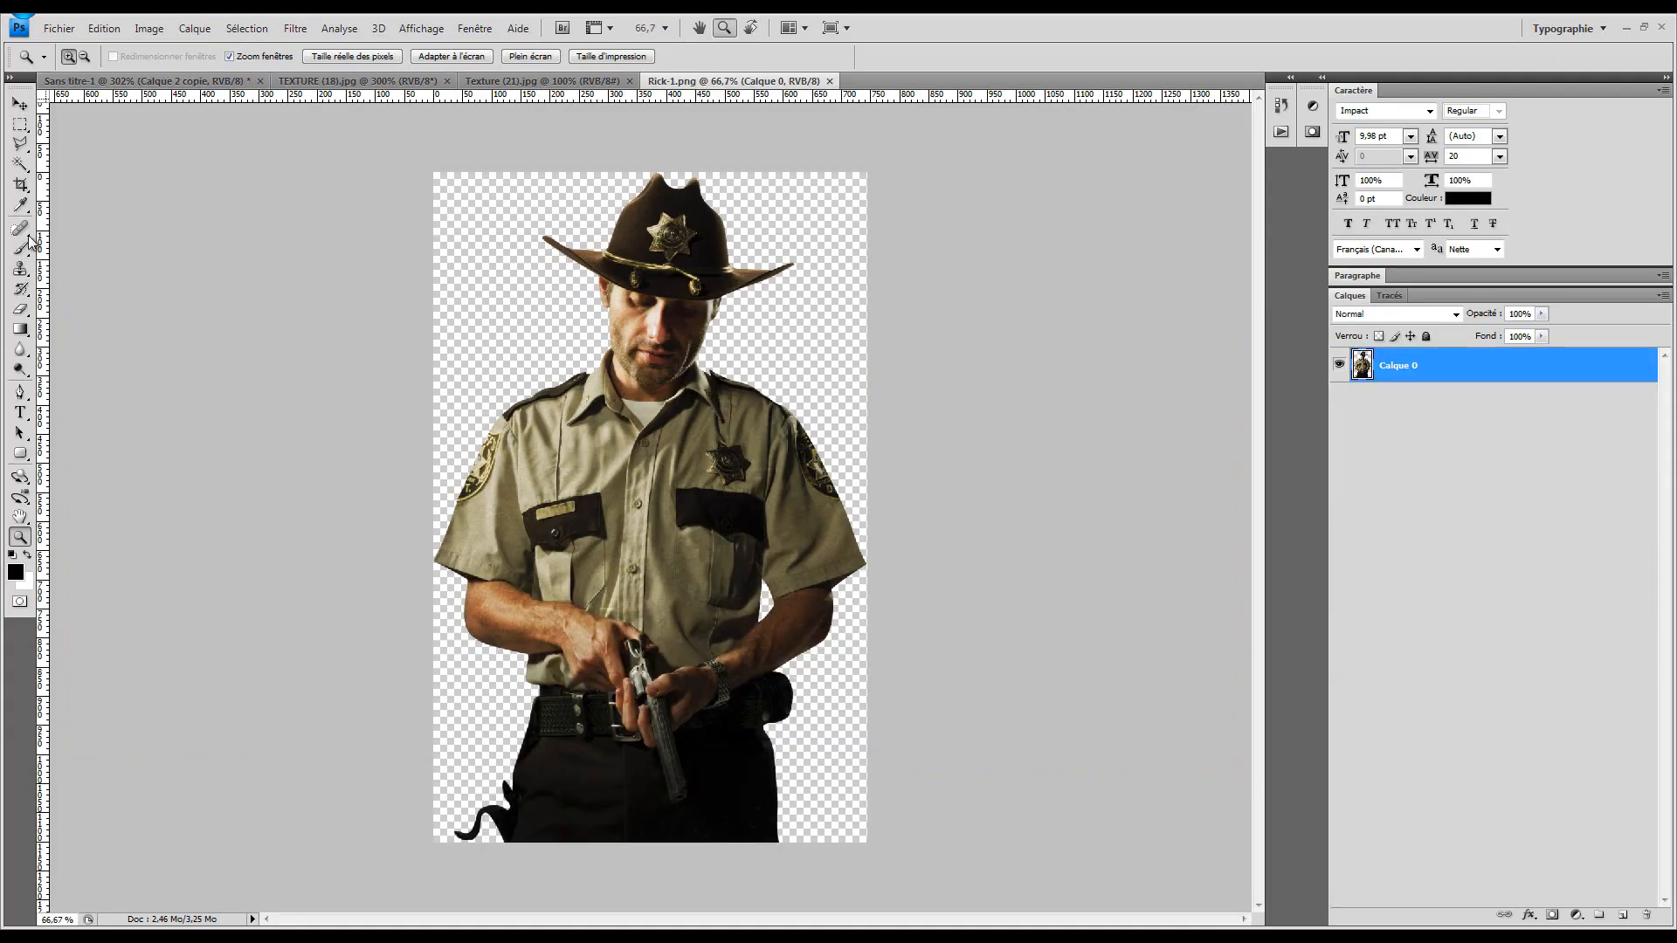
Copy the whole sheriff image and paste it into the Sans titre-1 banner as a new layer
click(19, 125)
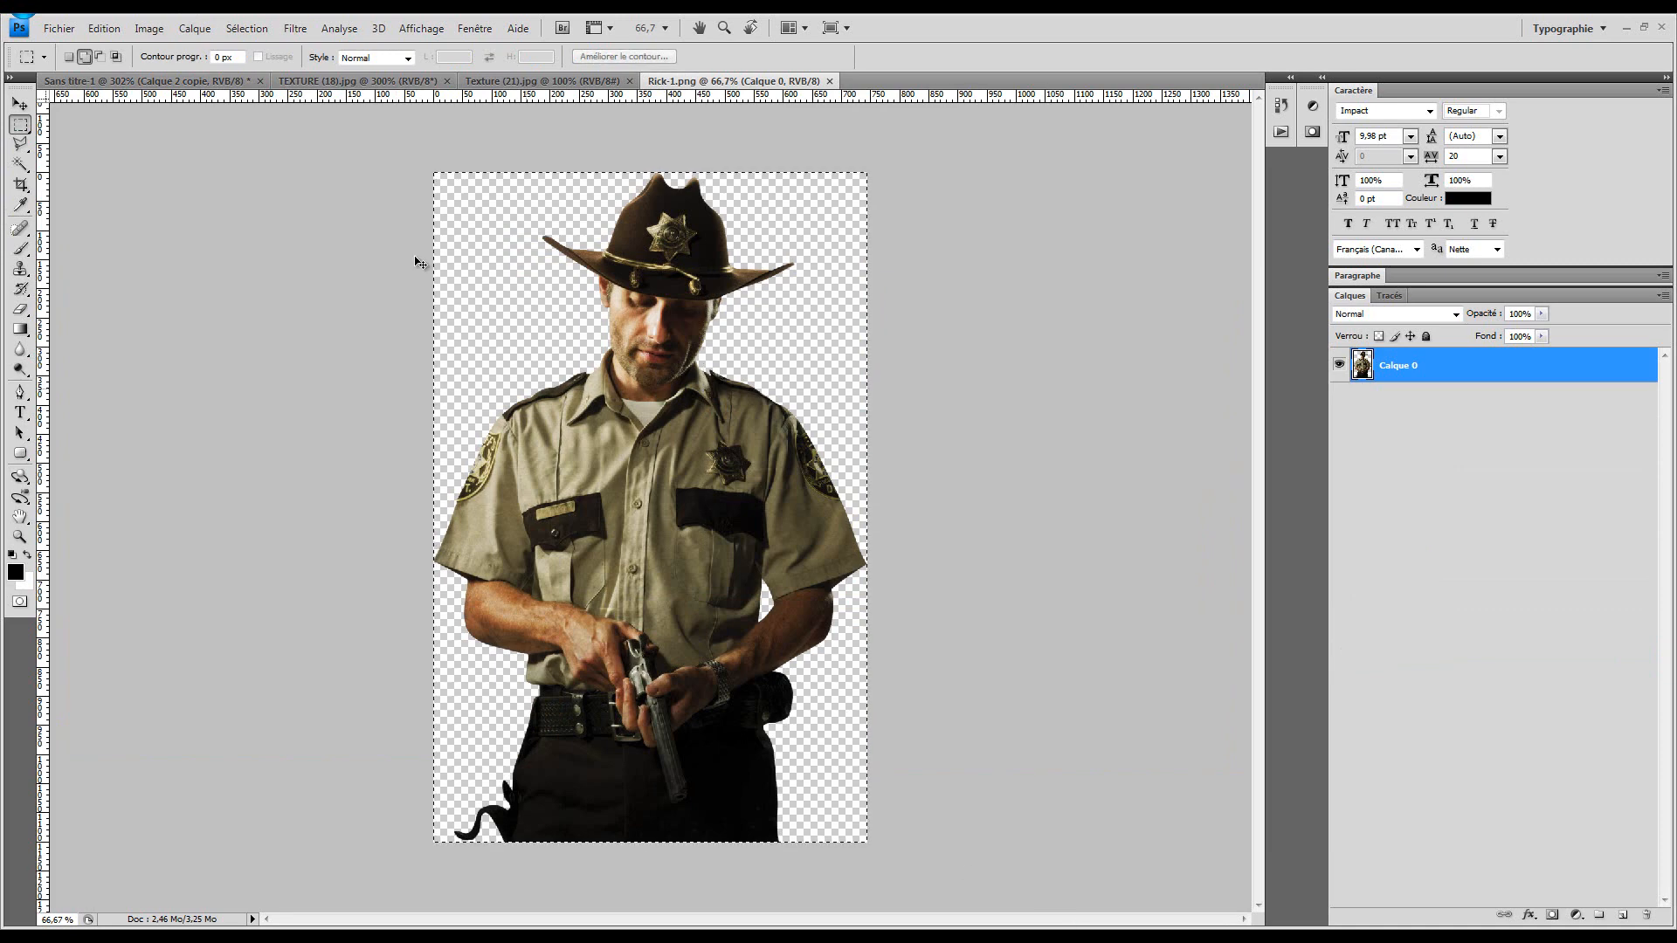
click(149, 81)
key(ctrl+v)
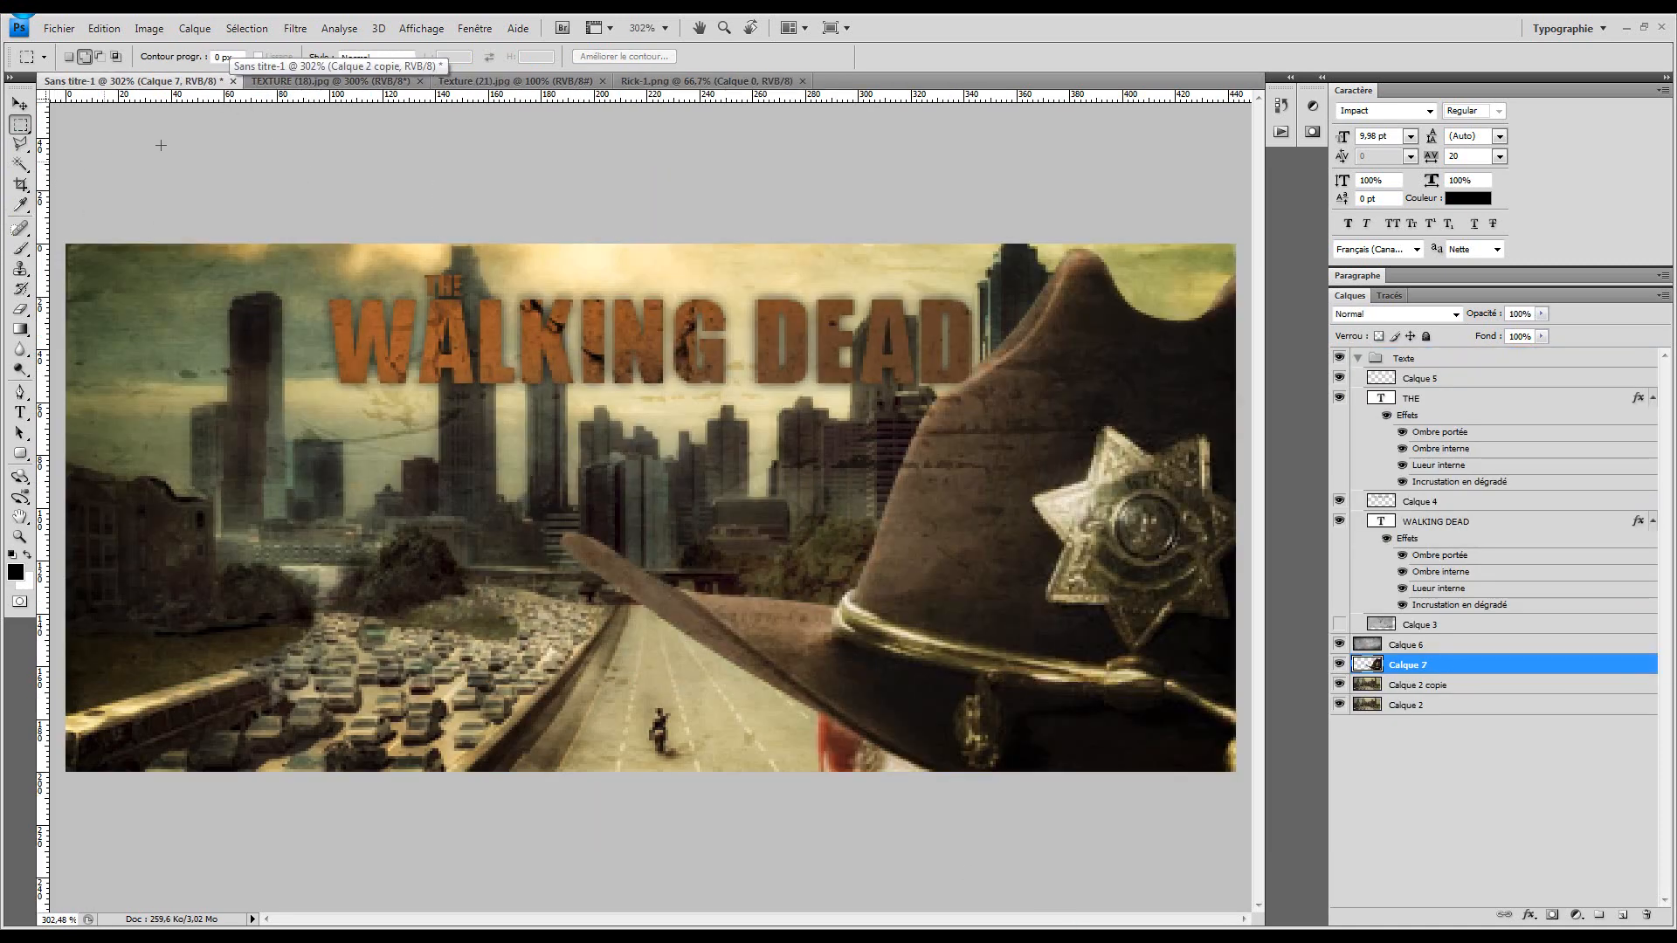
Scale the pasted sheriff proportionally to 15.5% and place him at the banner's left side, standing on the lower edge
key(z)
click(398, 56)
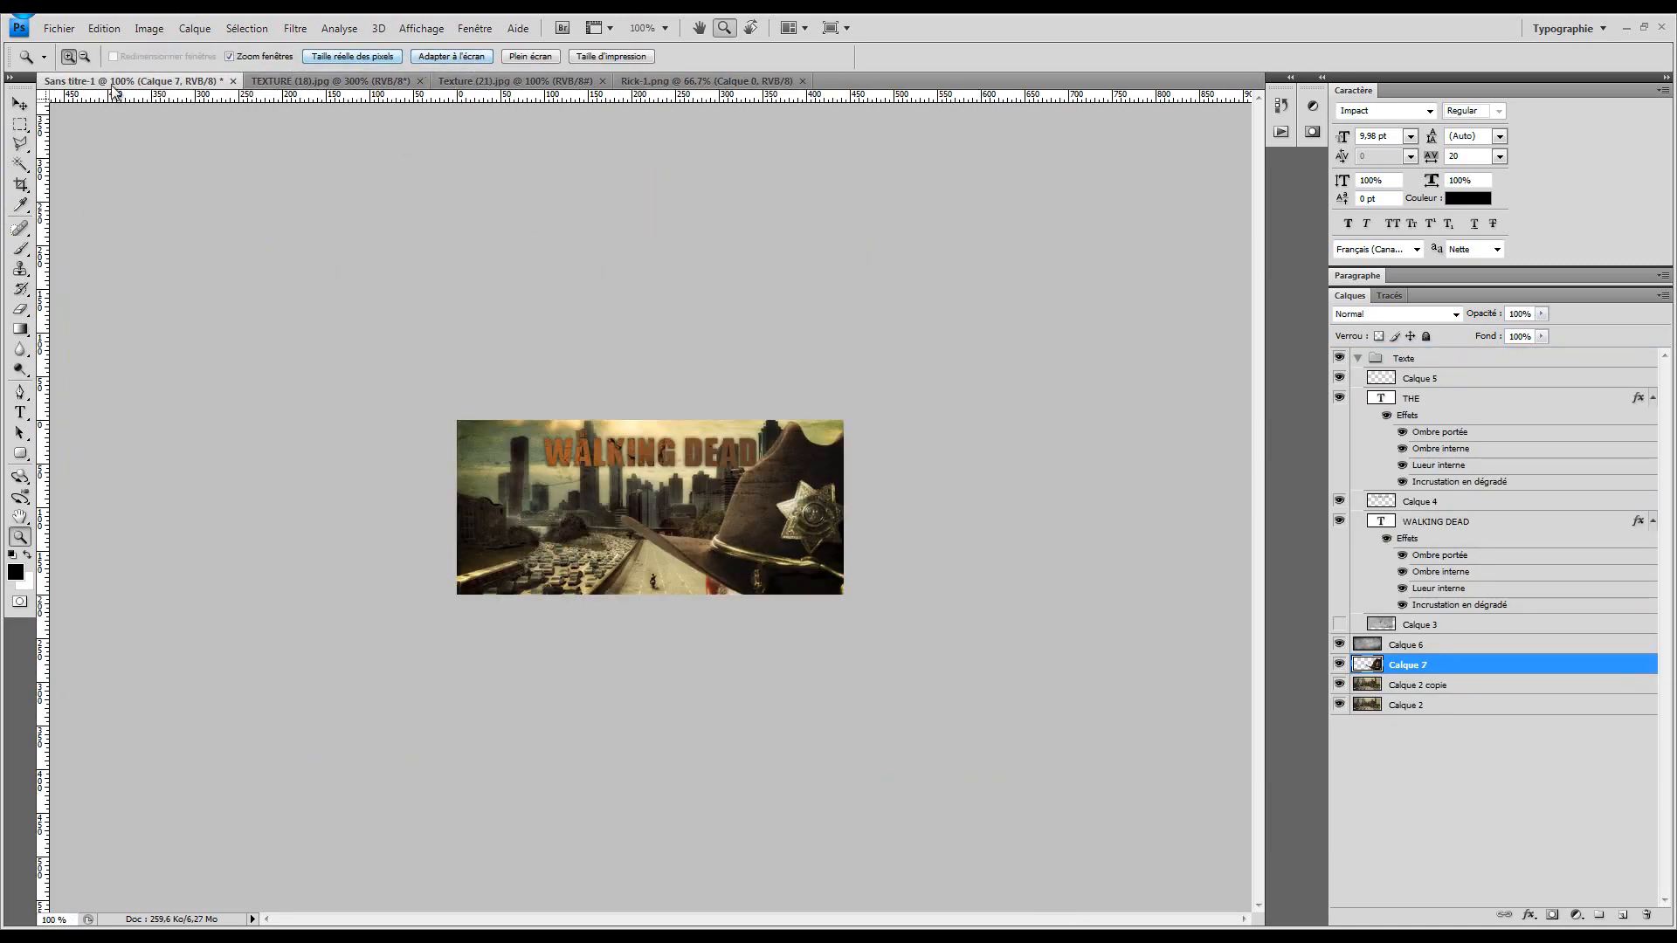
key(ctrl+t)
drag(456, 425, 510, 461)
drag(535, 541, 505, 518)
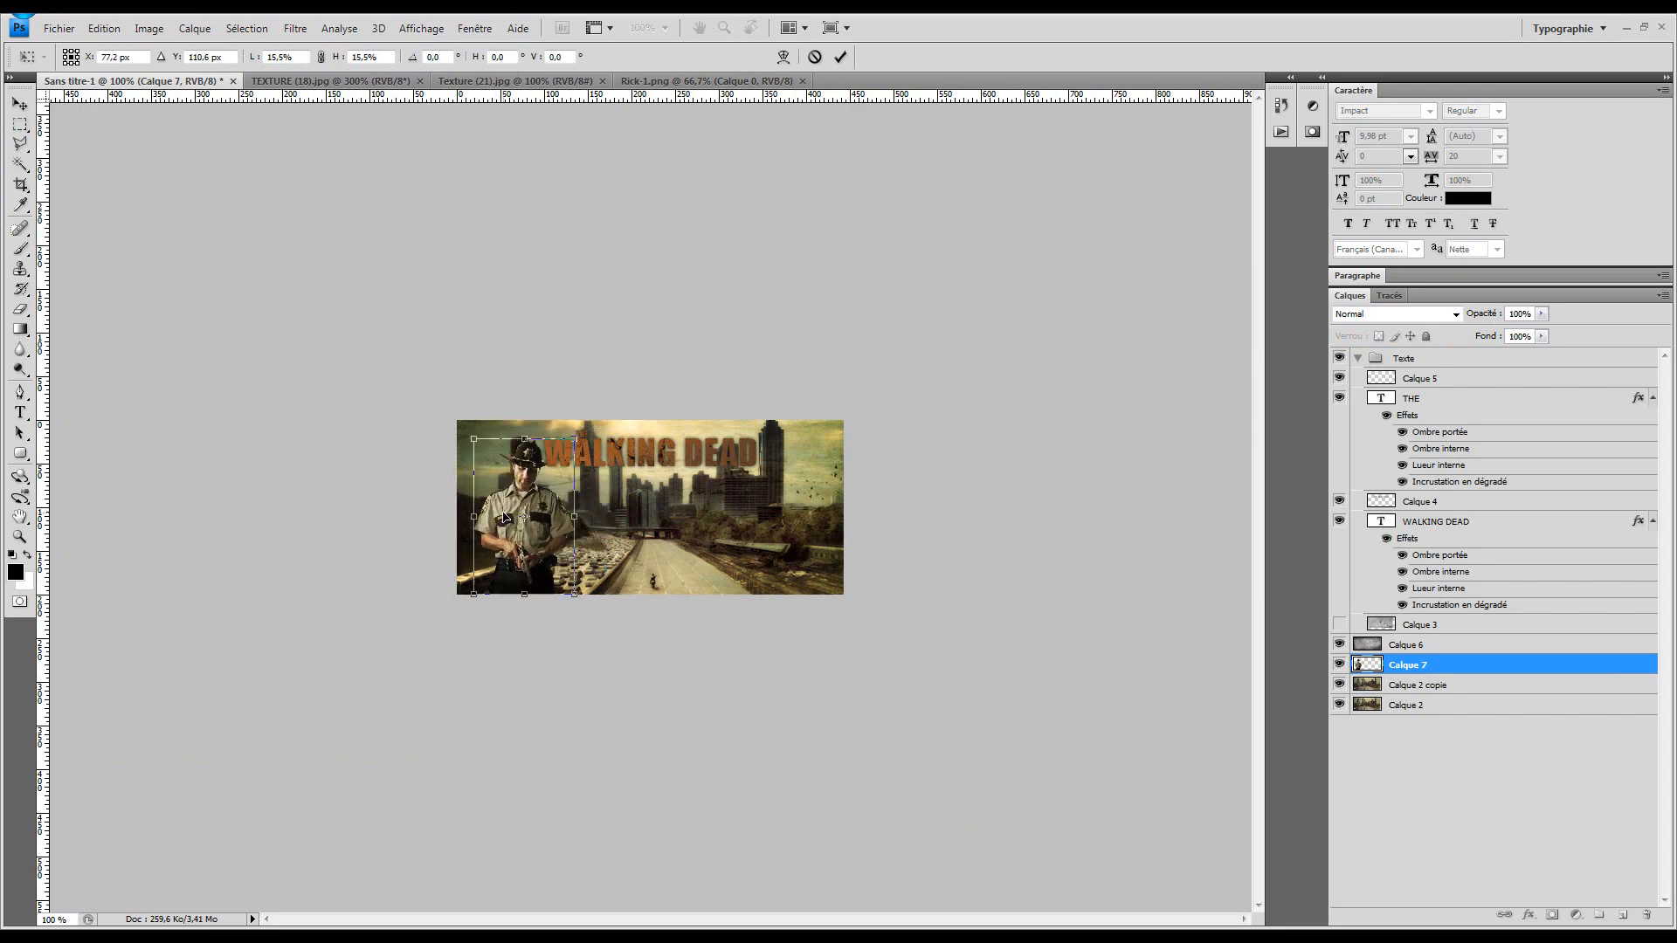
key(Return)
Nudge the sheriff slightly to the right and move Calque 7 above the Texte group
key(z)
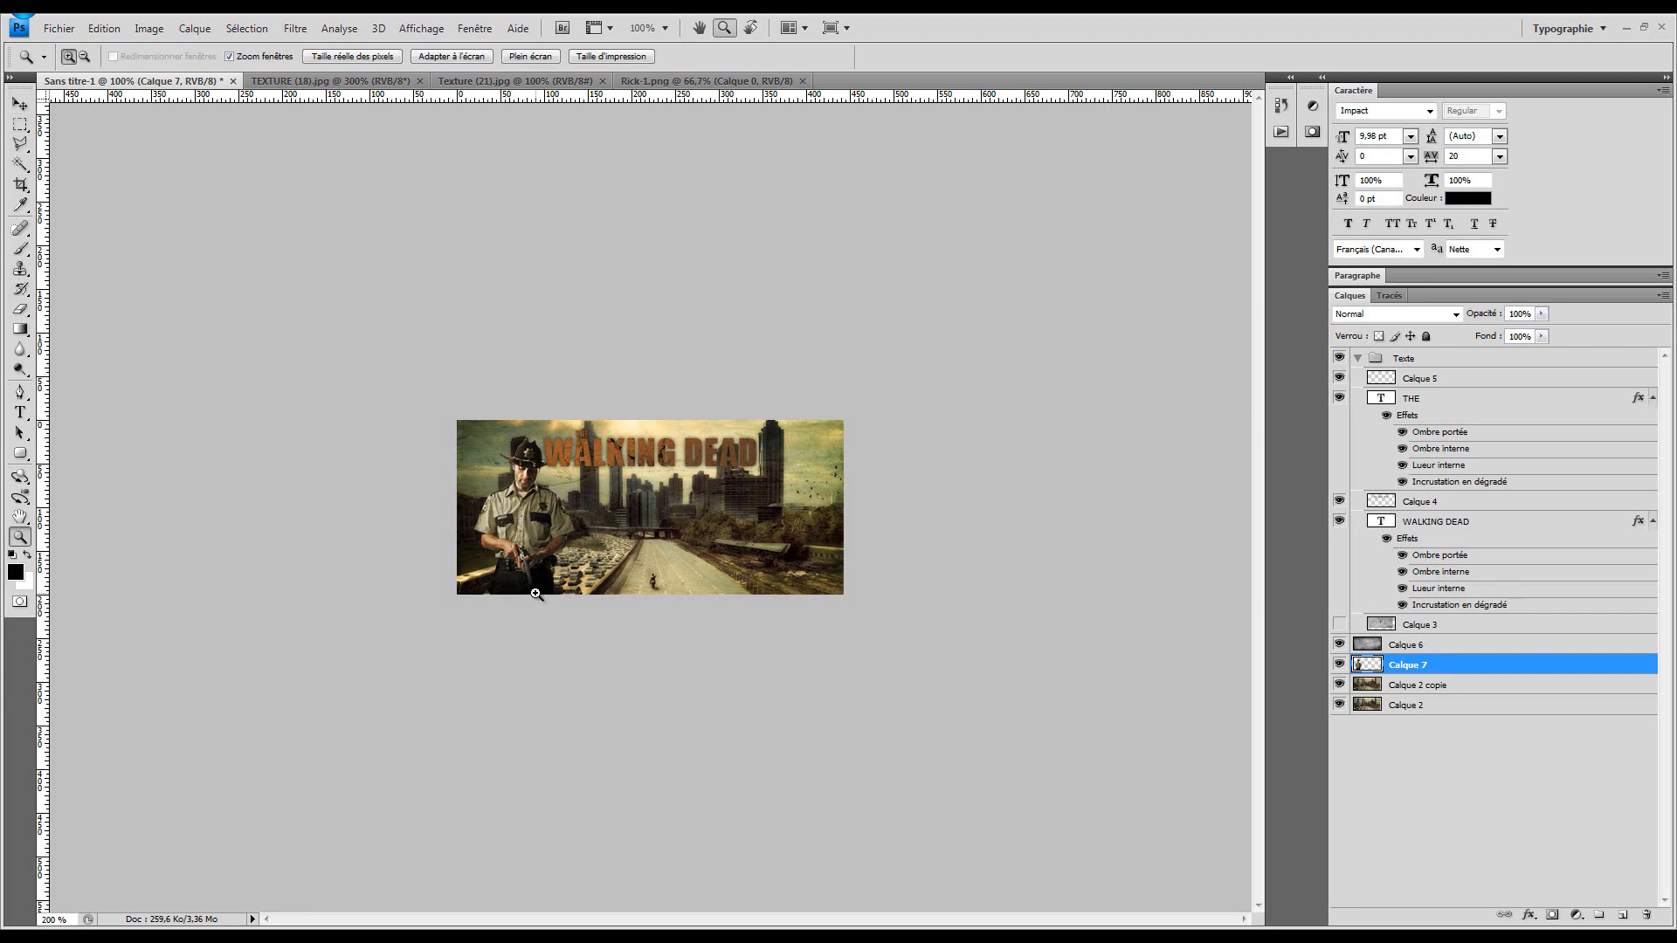
click(535, 594)
click(535, 594)
key(v)
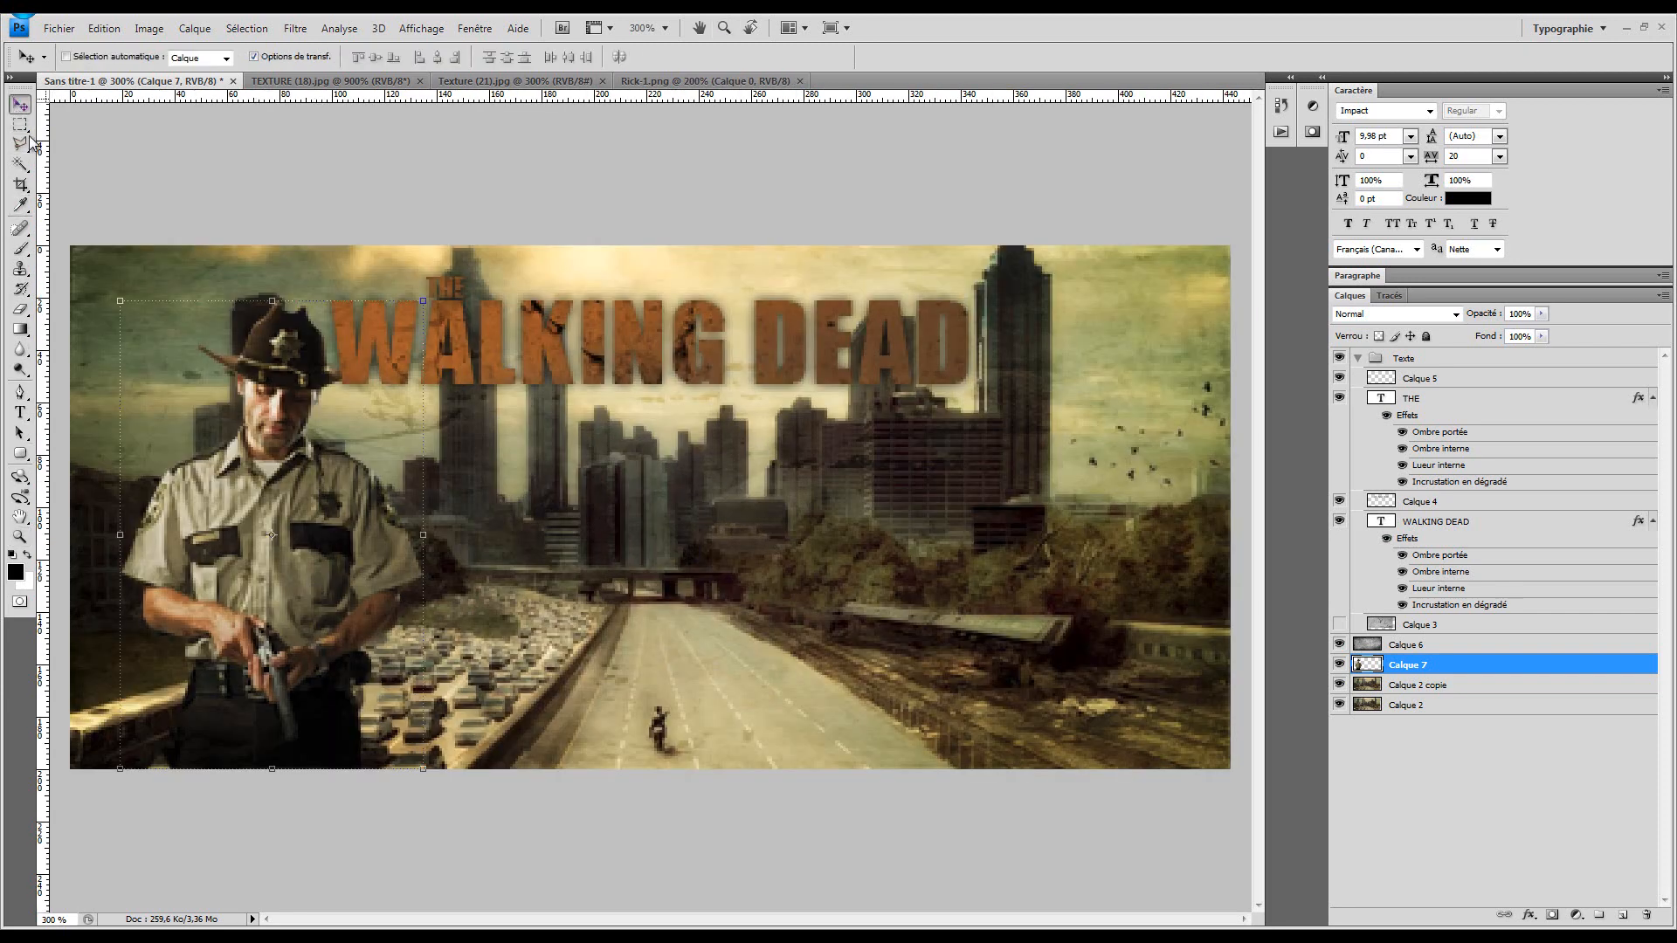
drag(234, 434, 237, 434)
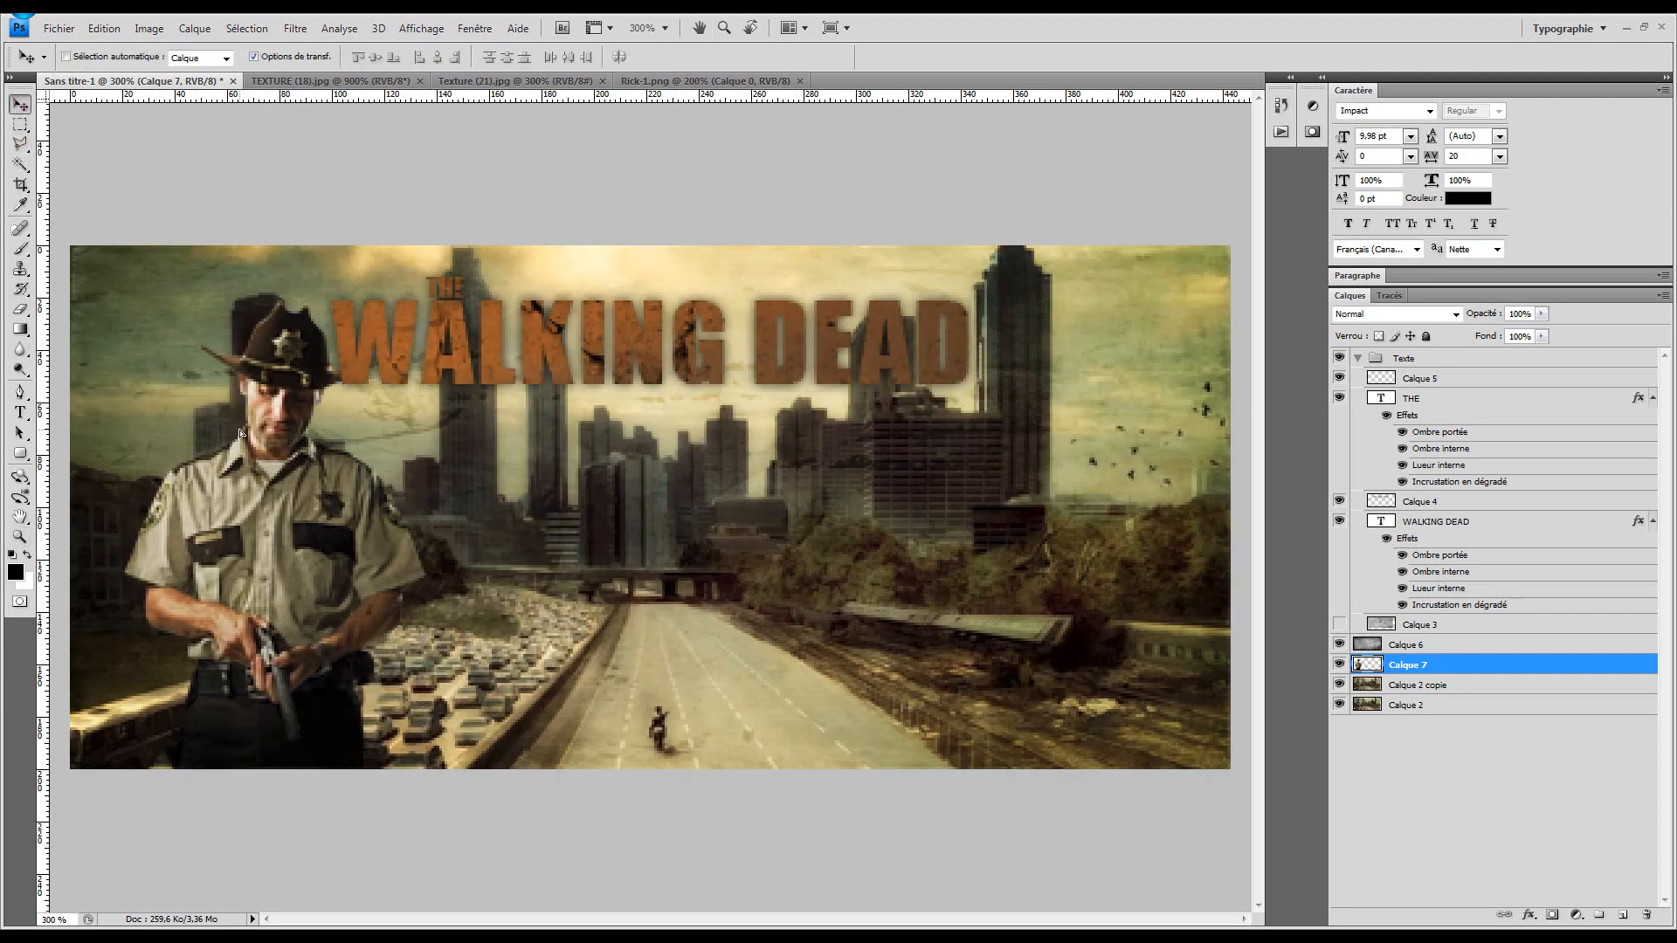
drag(1491, 669, 1476, 354)
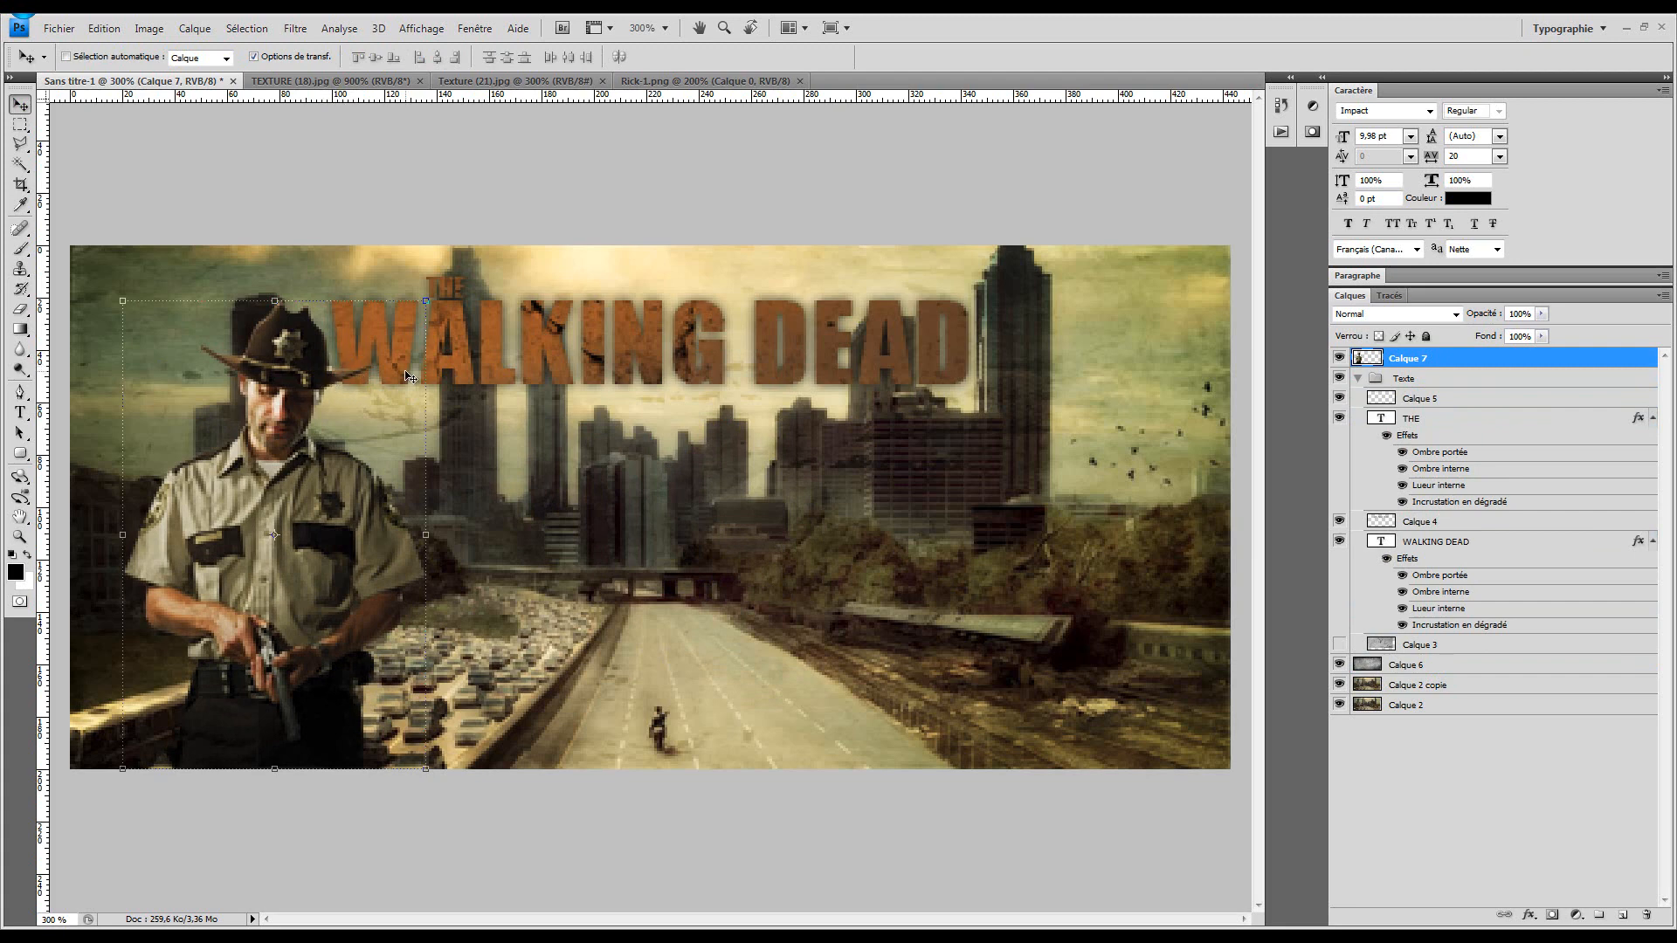
mouse_move(1477, 359)
mouse_down()
mouse_move(1478, 703)
mouse_move(1478, 358)
mouse_up()
Duplicate the part of the Calque 6 texture inside the sheriff's silhouette to a new layer and place it above Calque 7
click(1399, 667)
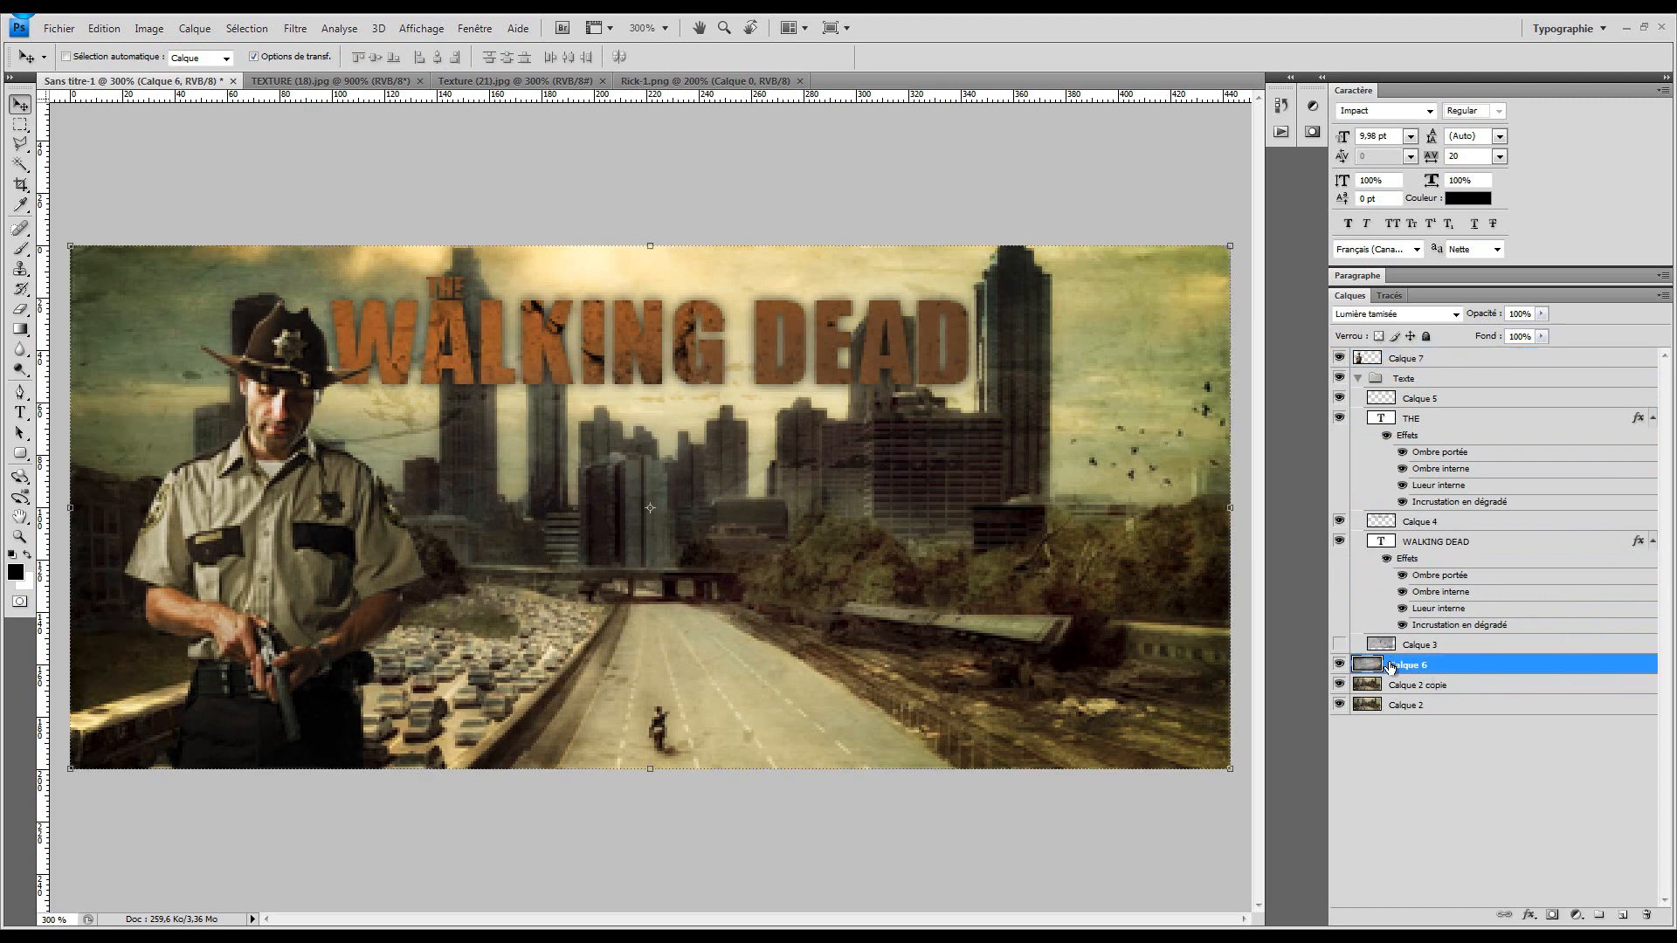
click(1337, 666)
click(1338, 666)
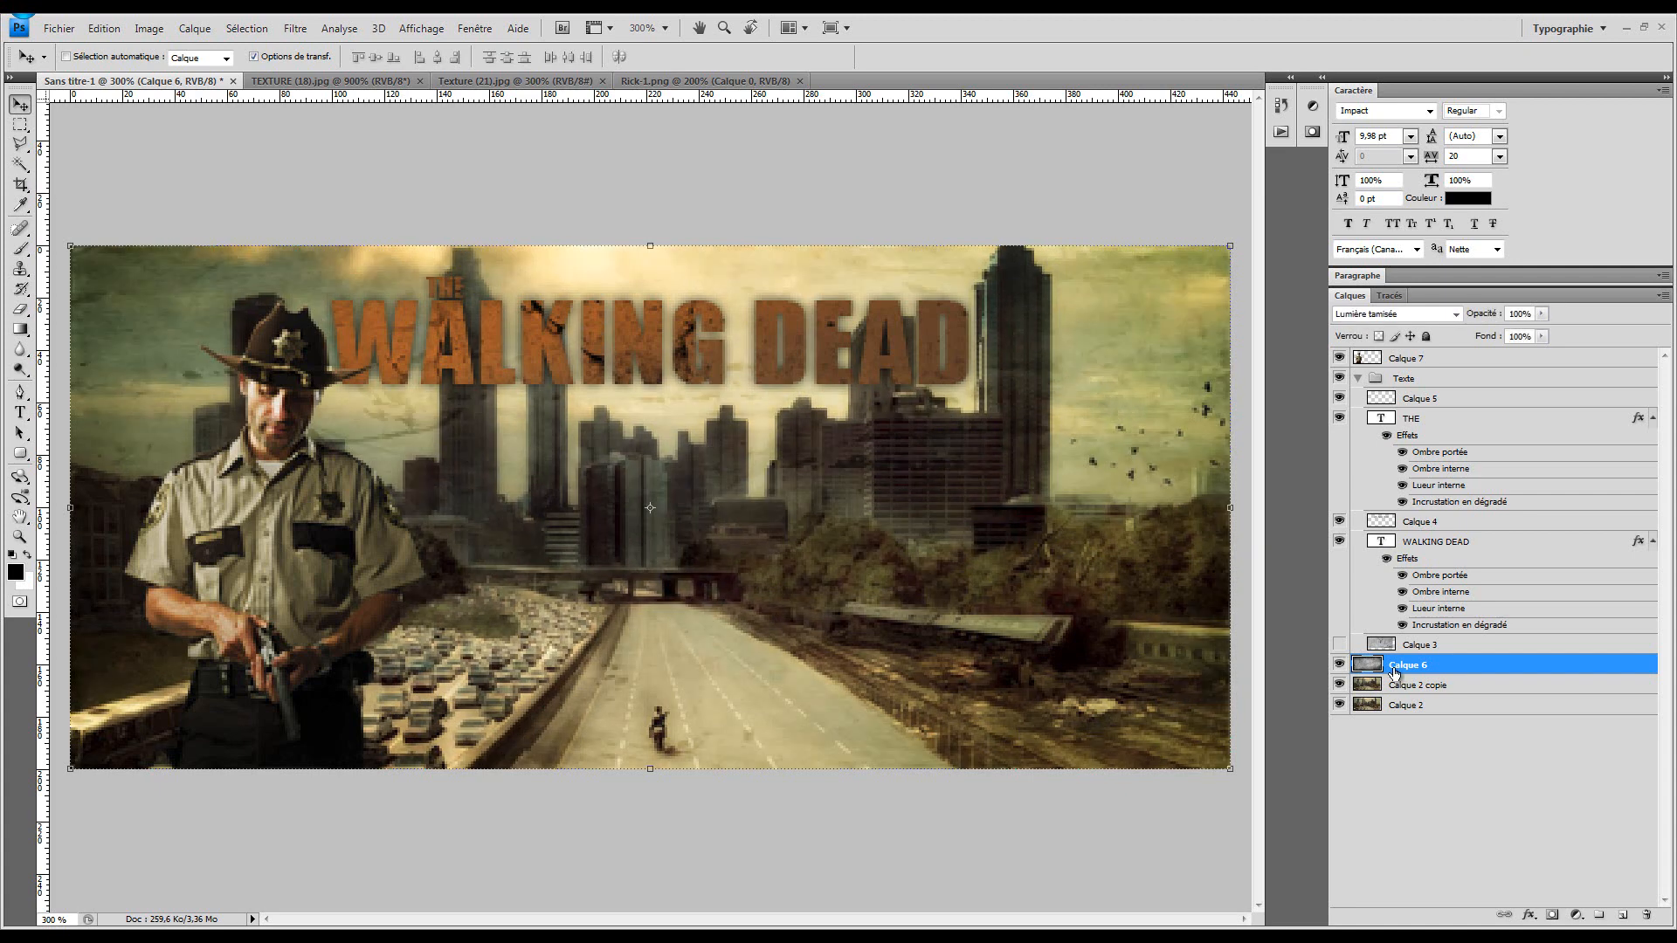
ctrl+click(1369, 360)
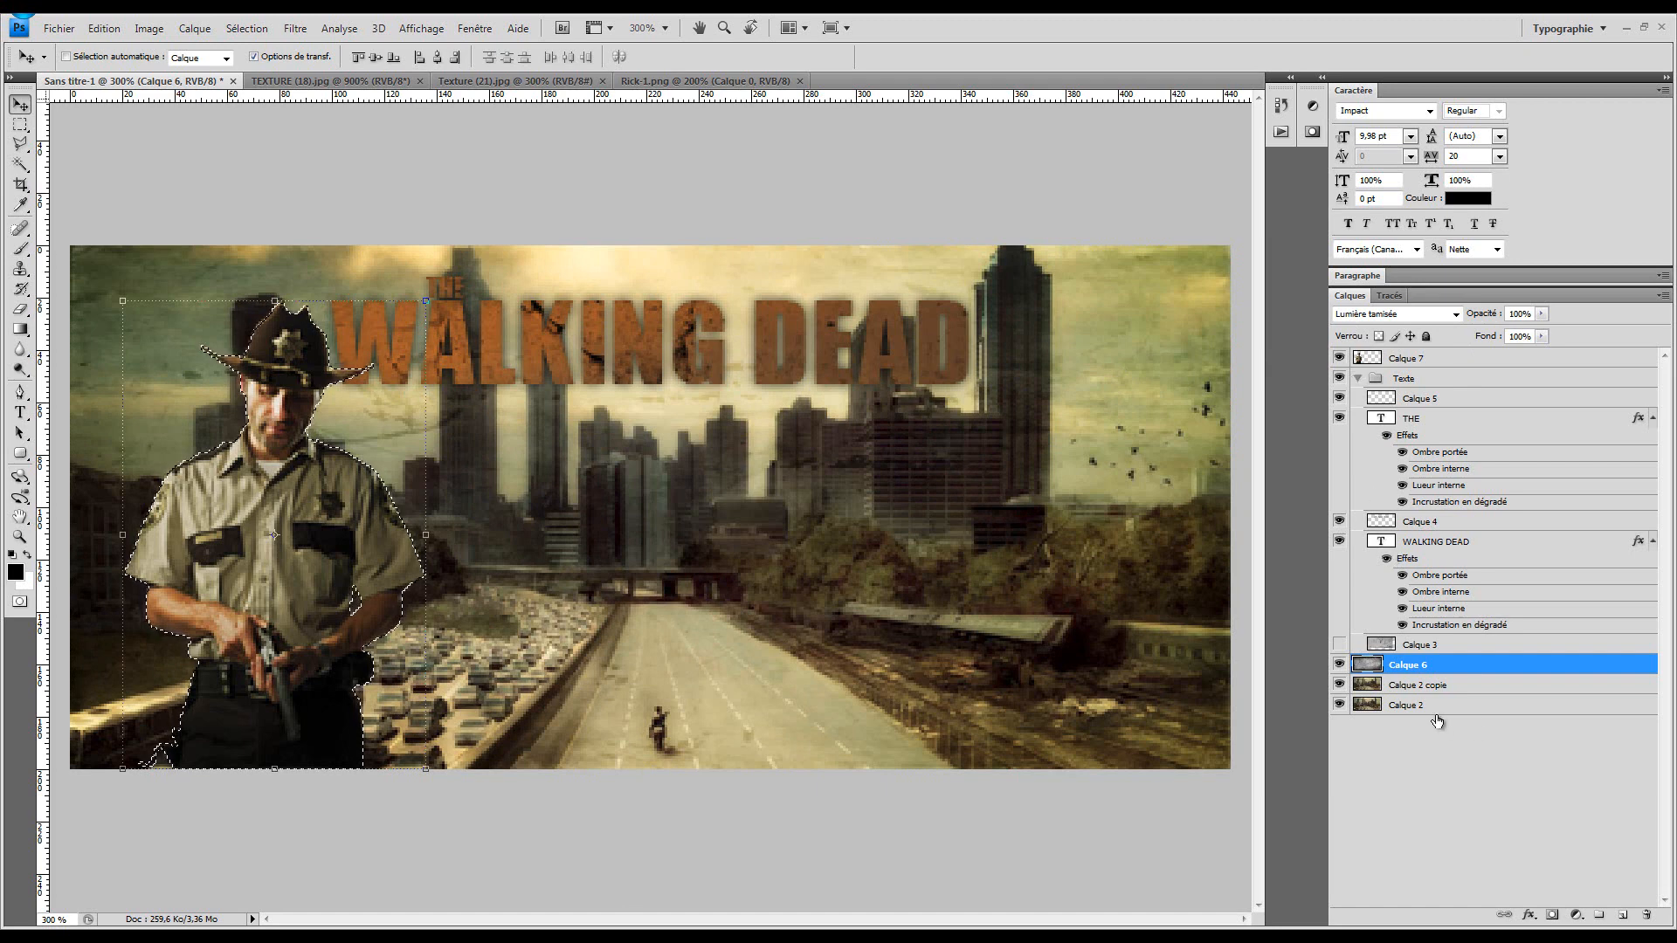
key(ctrl+j)
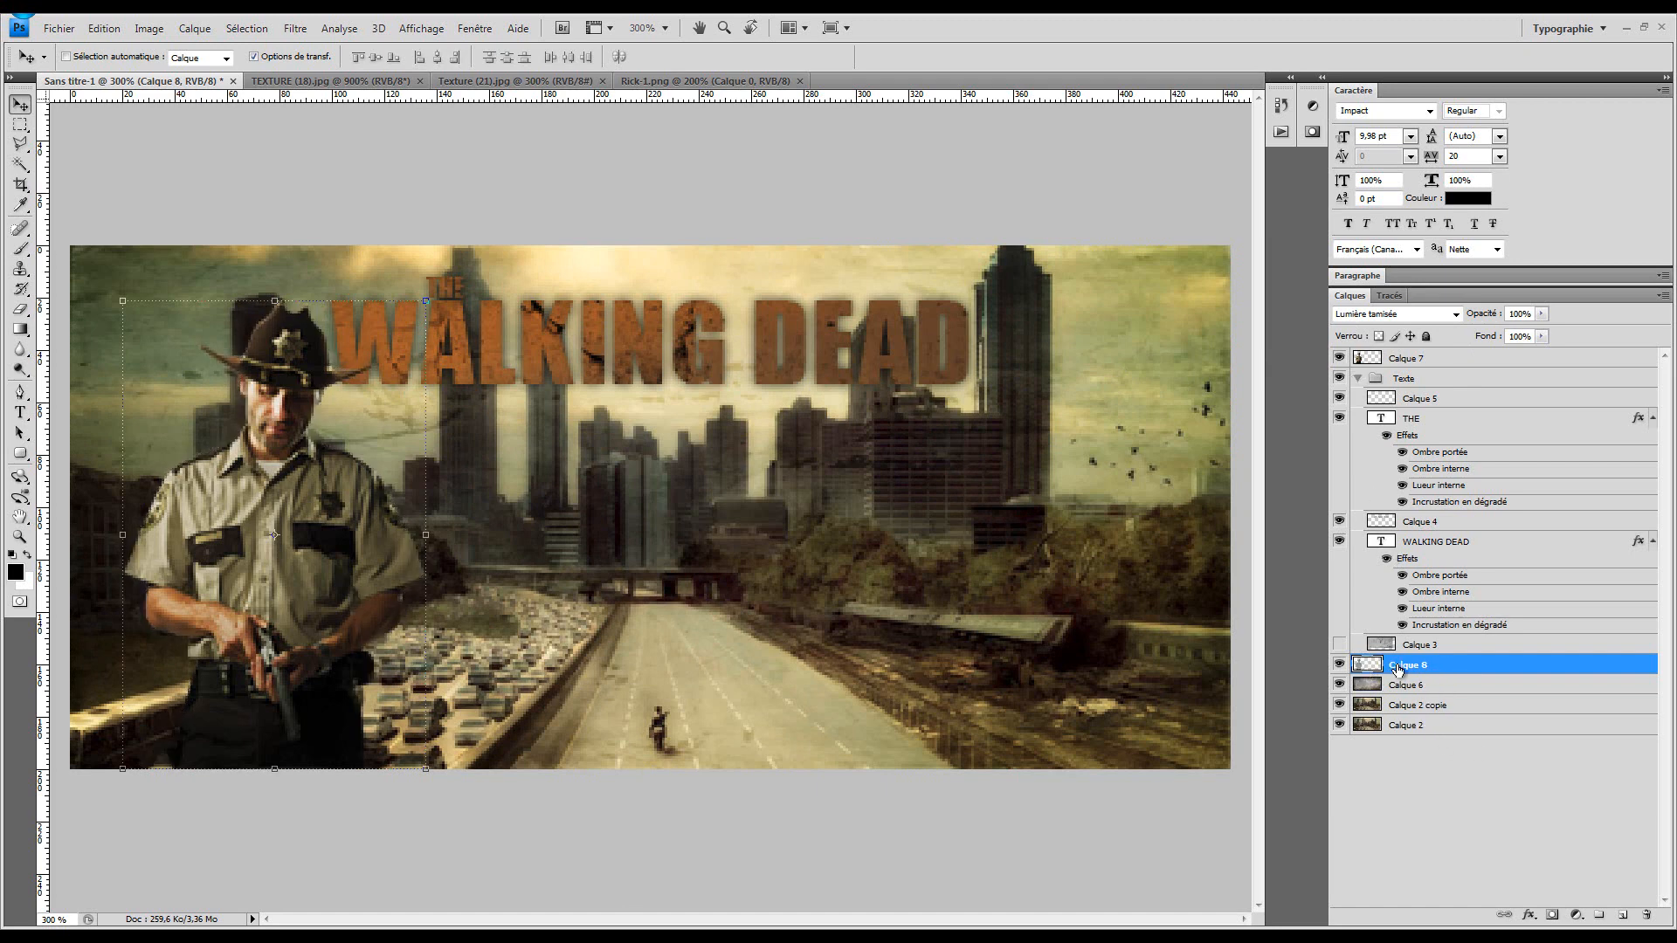
drag(1367, 667, 1397, 352)
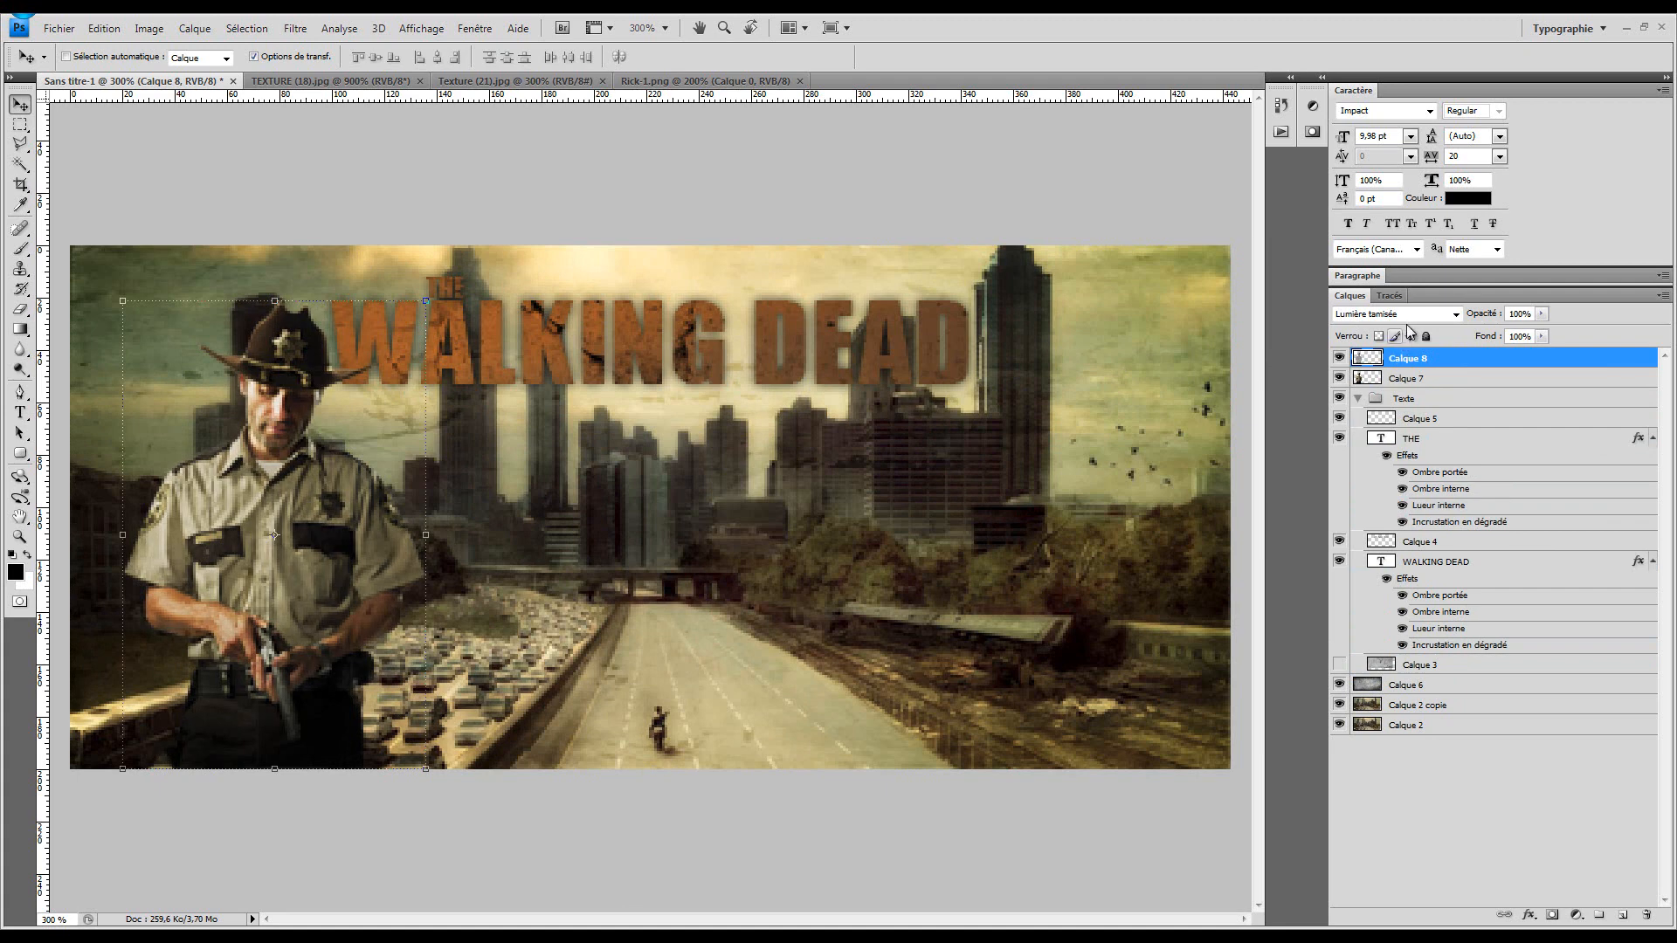
click(1398, 686)
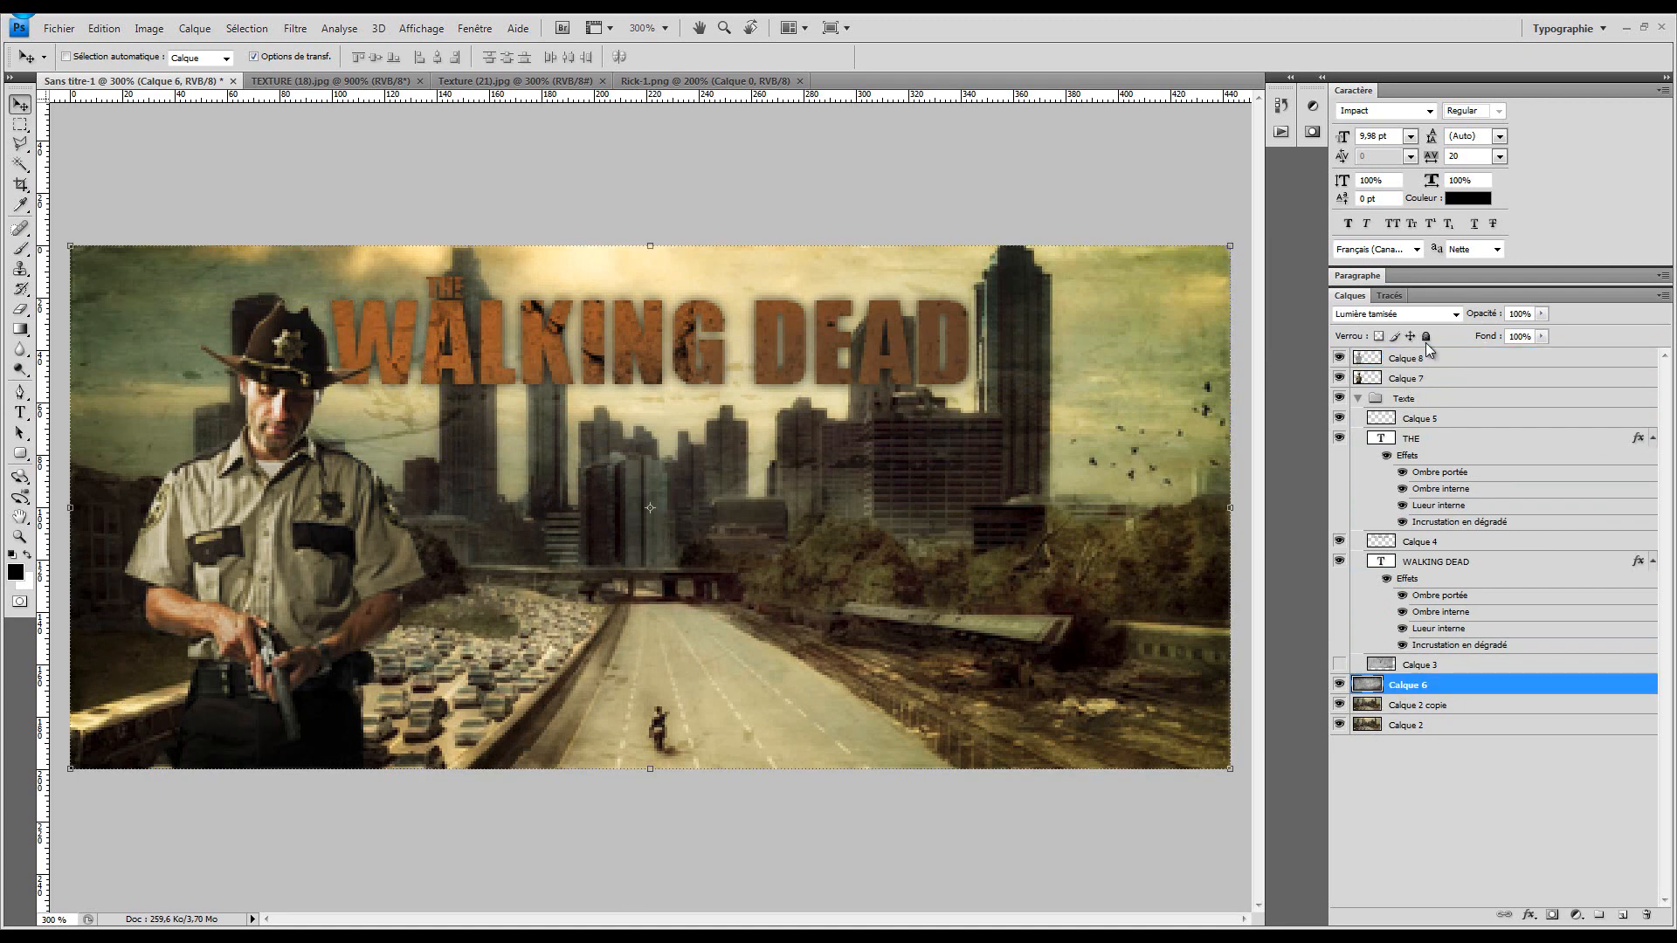
click(1423, 357)
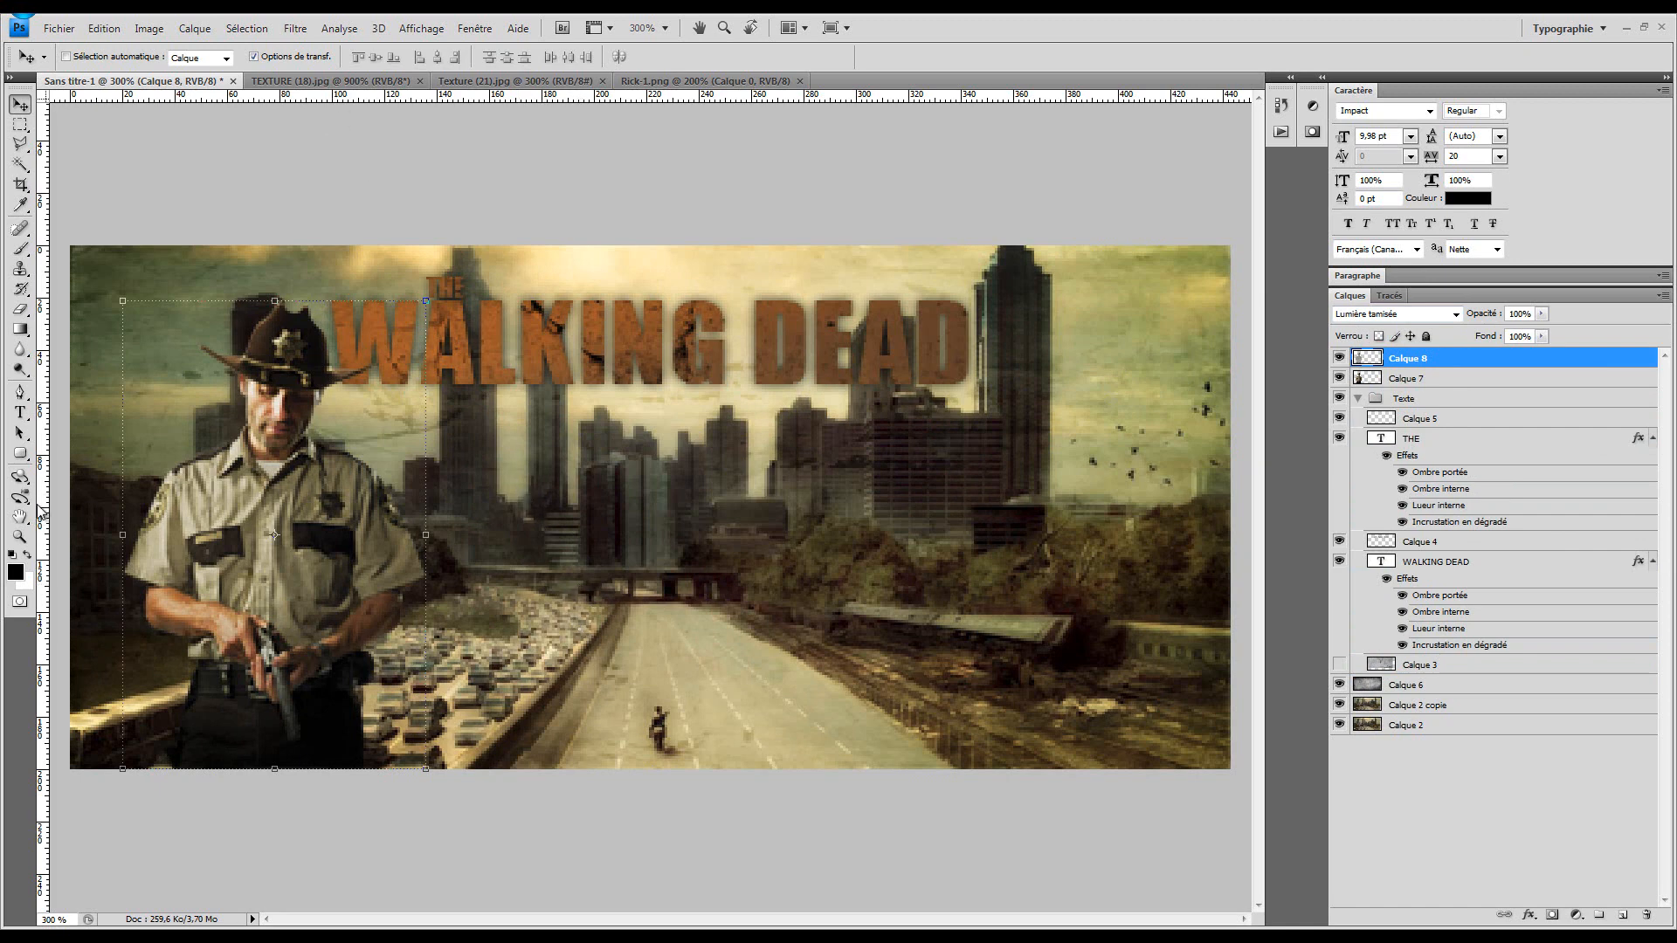
Add the text "Painty" at 50 pt in the Presa ANTIPIXEL font and place it over the lower part of the road
click(20, 412)
click(592, 584)
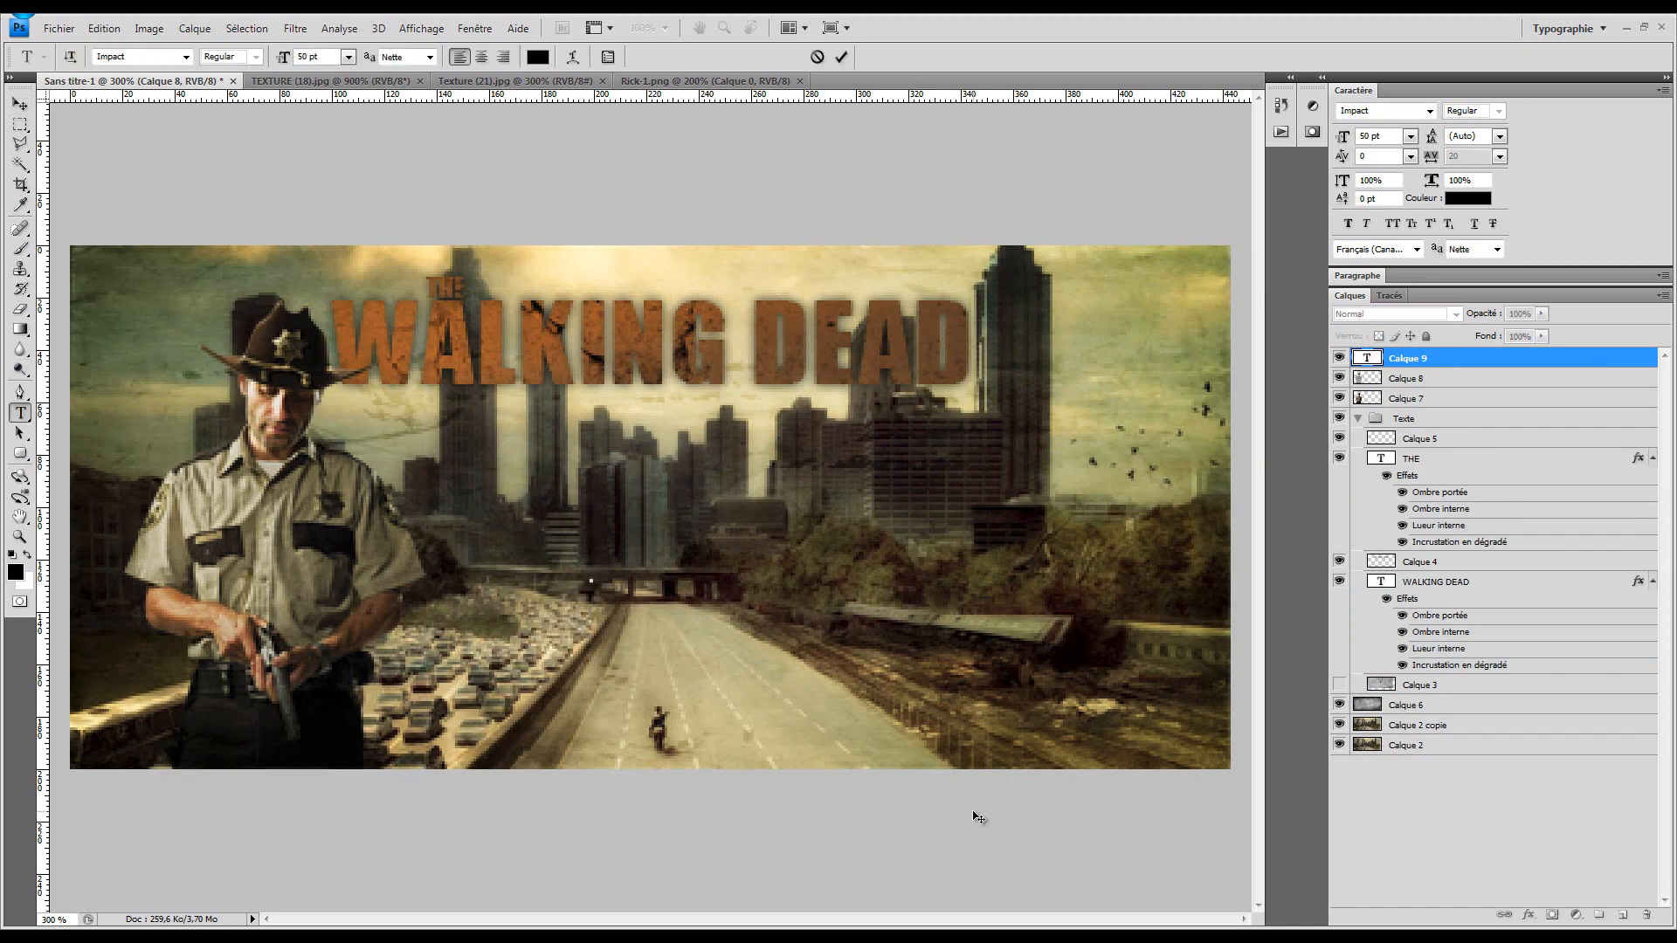
text(Painty)
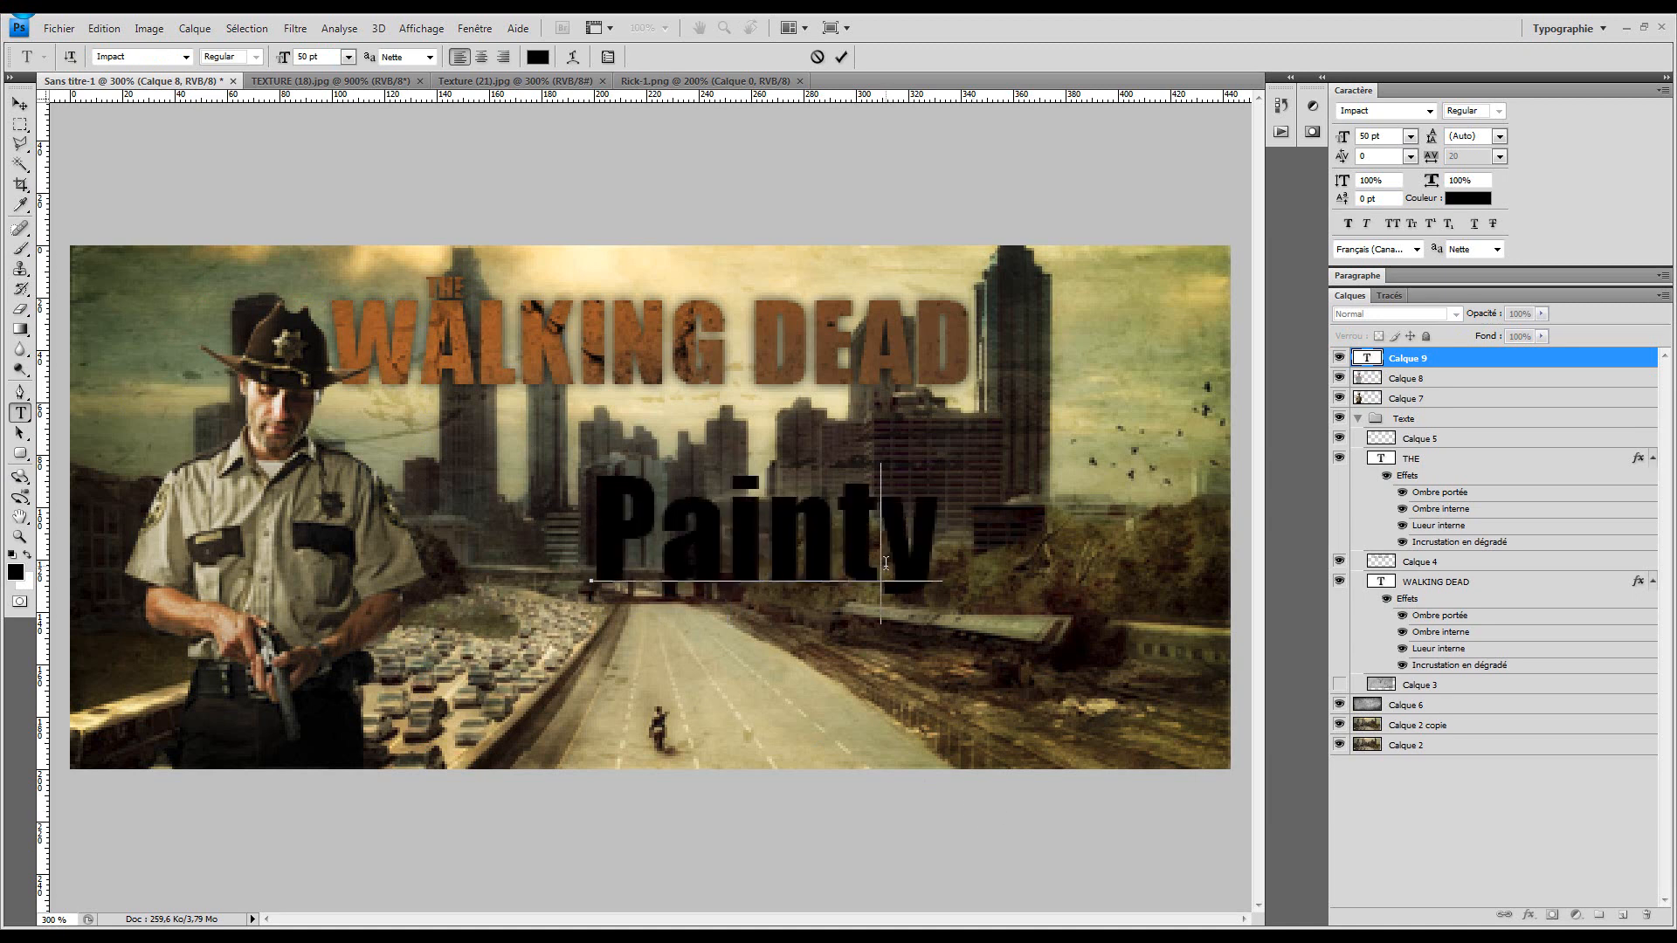
key(ctrl+a)
click(144, 56)
text(Pre)
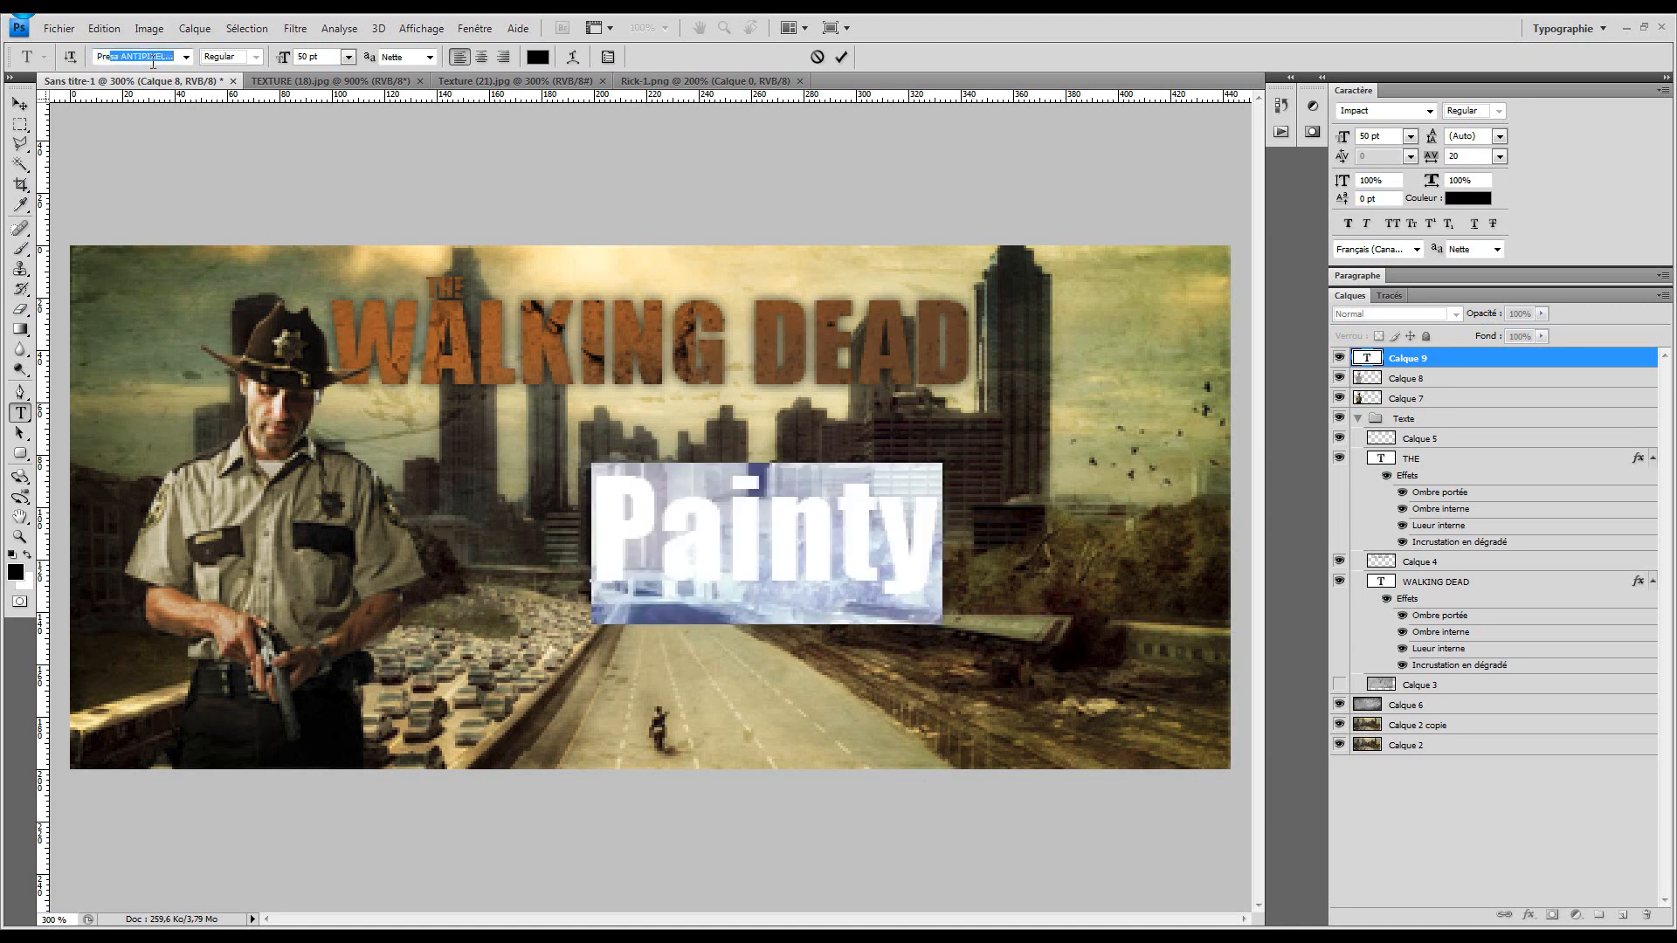
key(Return)
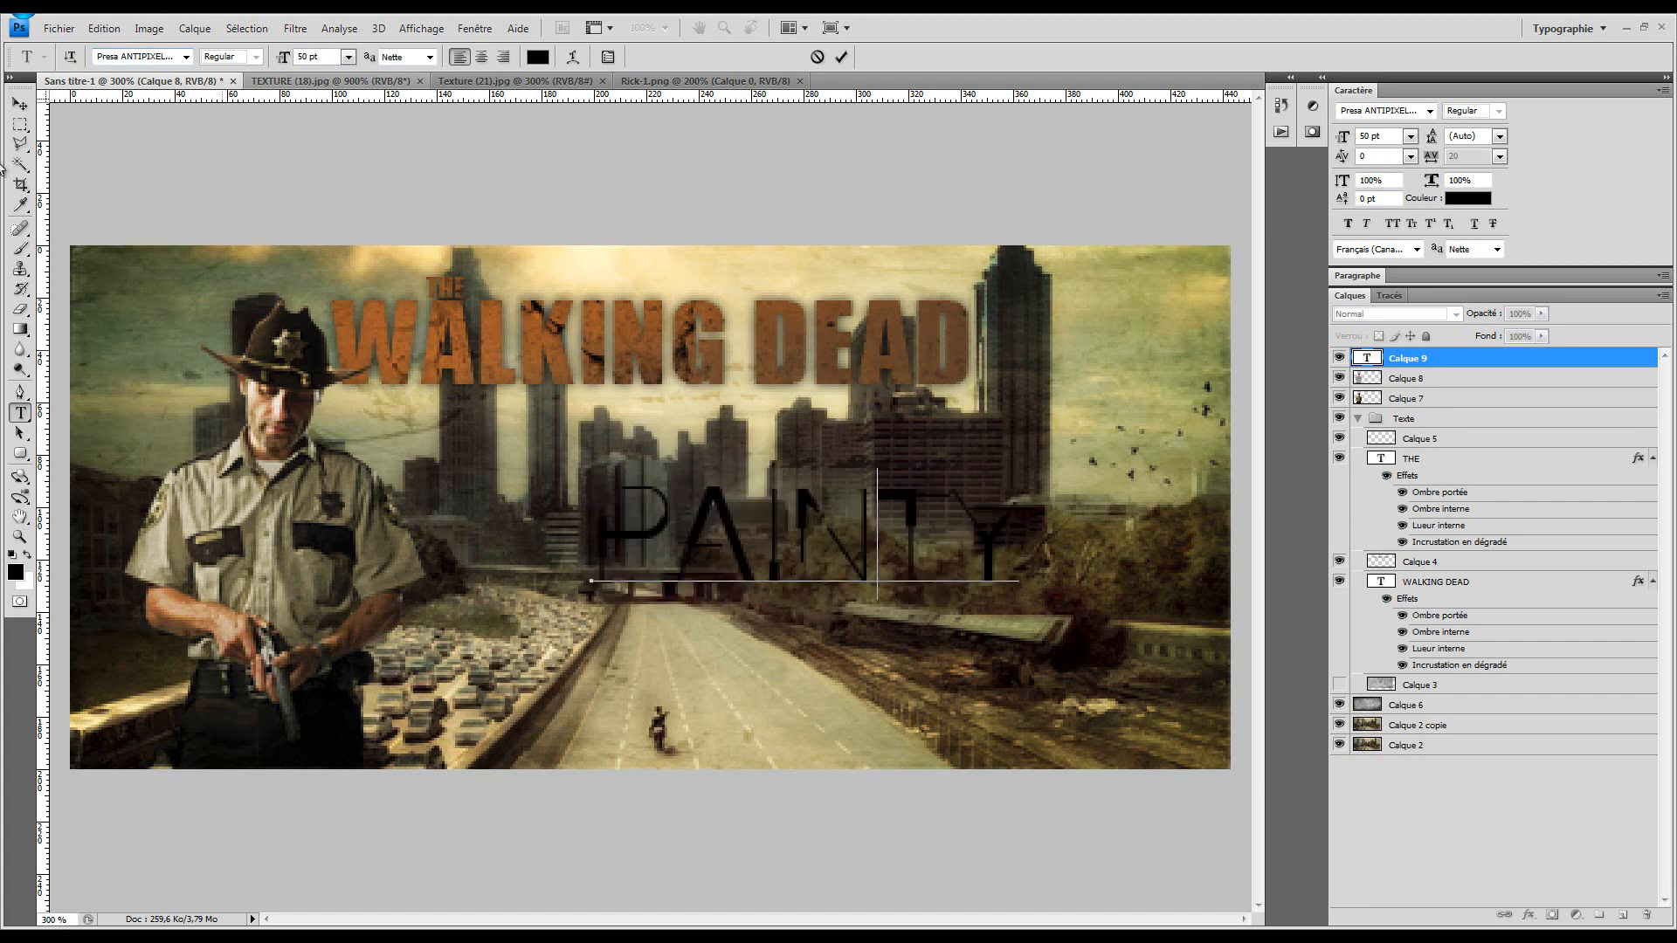
key(ctrl+Return)
key(v)
drag(917, 545, 965, 718)
Change the font of the Painty text to Presa UltraLight
double_click(1367, 359)
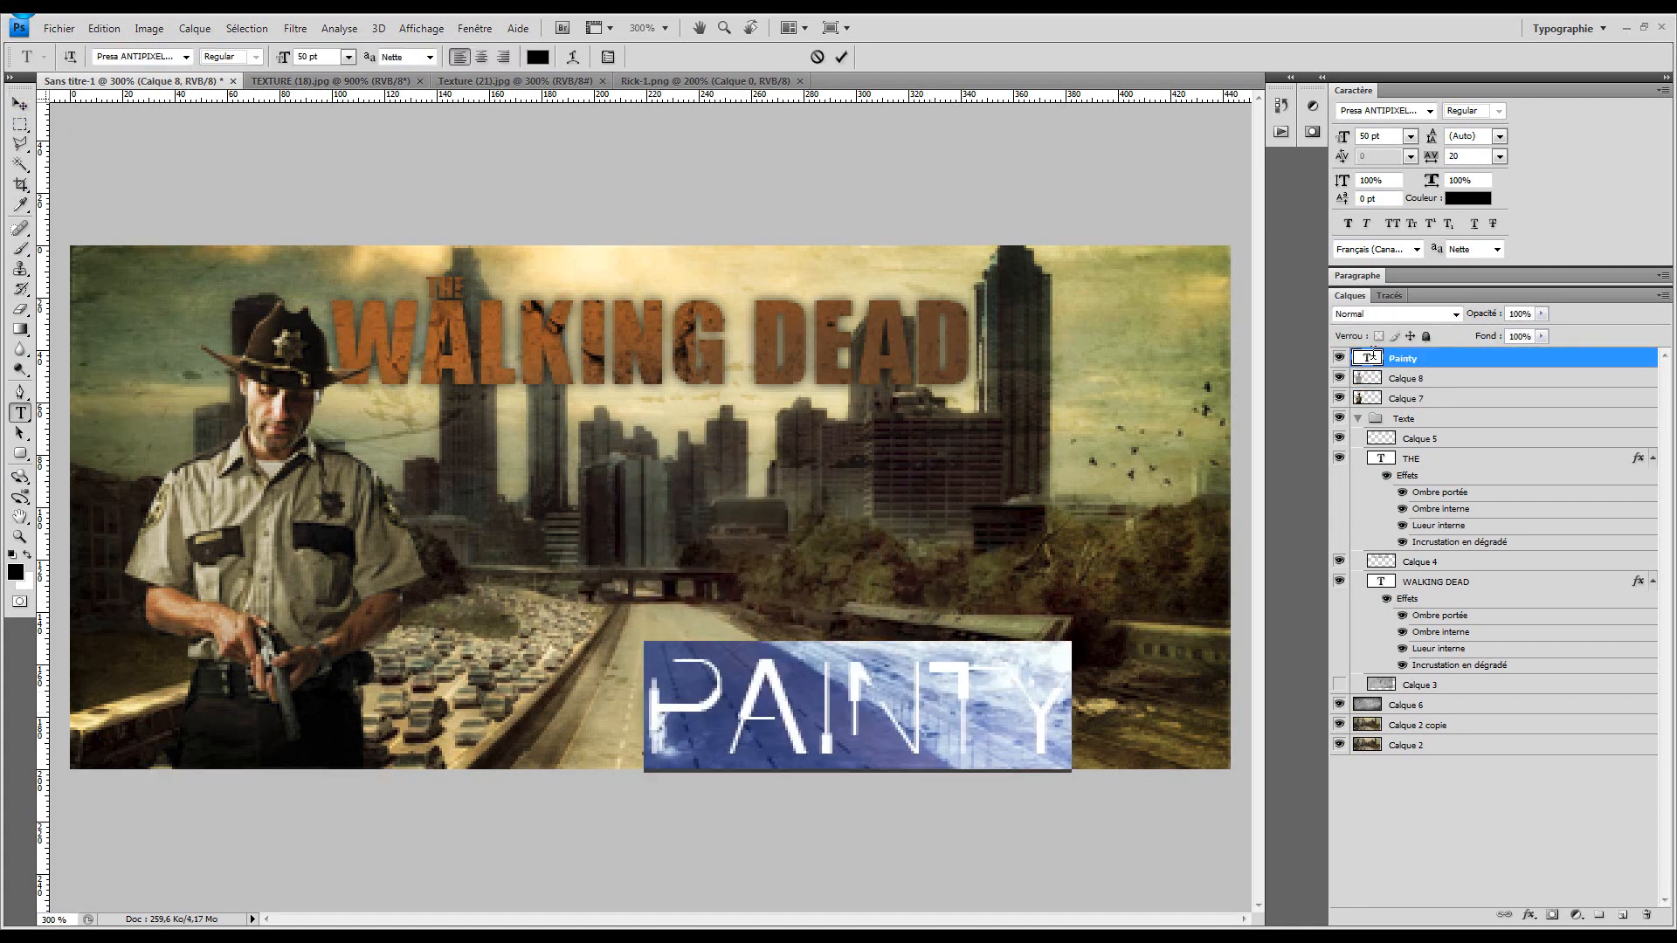
click(141, 31)
click(124, 59)
key(Down)
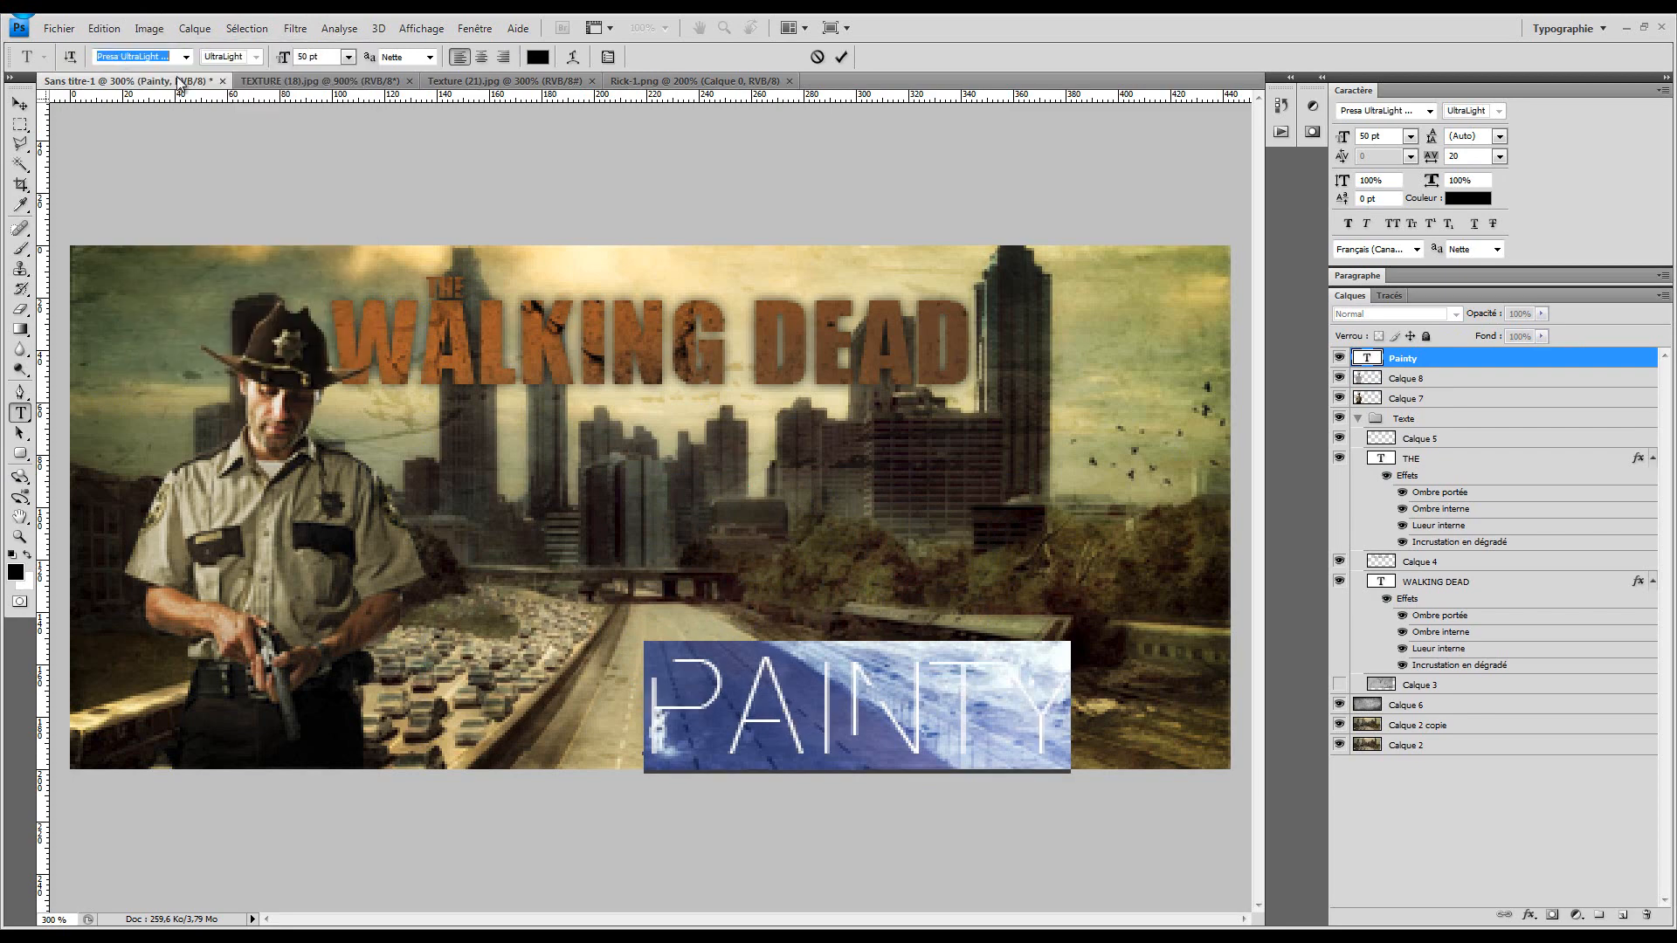
key(Right)
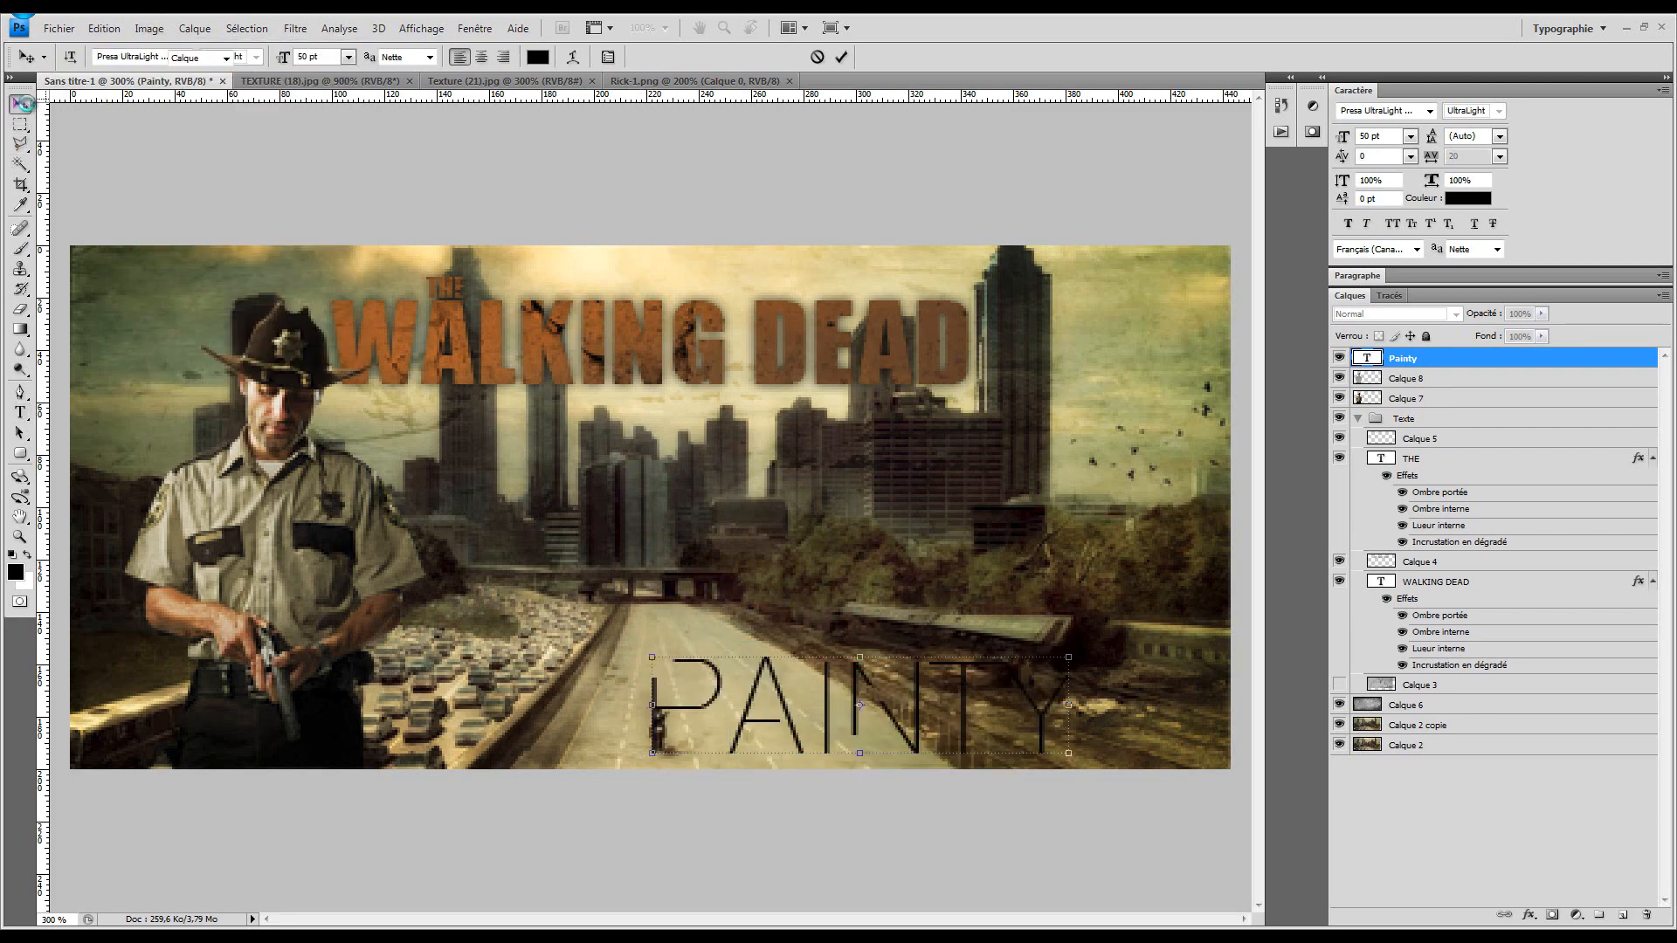
Move the Painty text up and to the right, into the banner's lower-right area
click(19, 103)
key(ctrl+t)
mouse_move(944, 713)
mouse_down()
mouse_move(789, 714)
mouse_move(1111, 661)
mouse_move(1097, 670)
mouse_up()
key(Return)
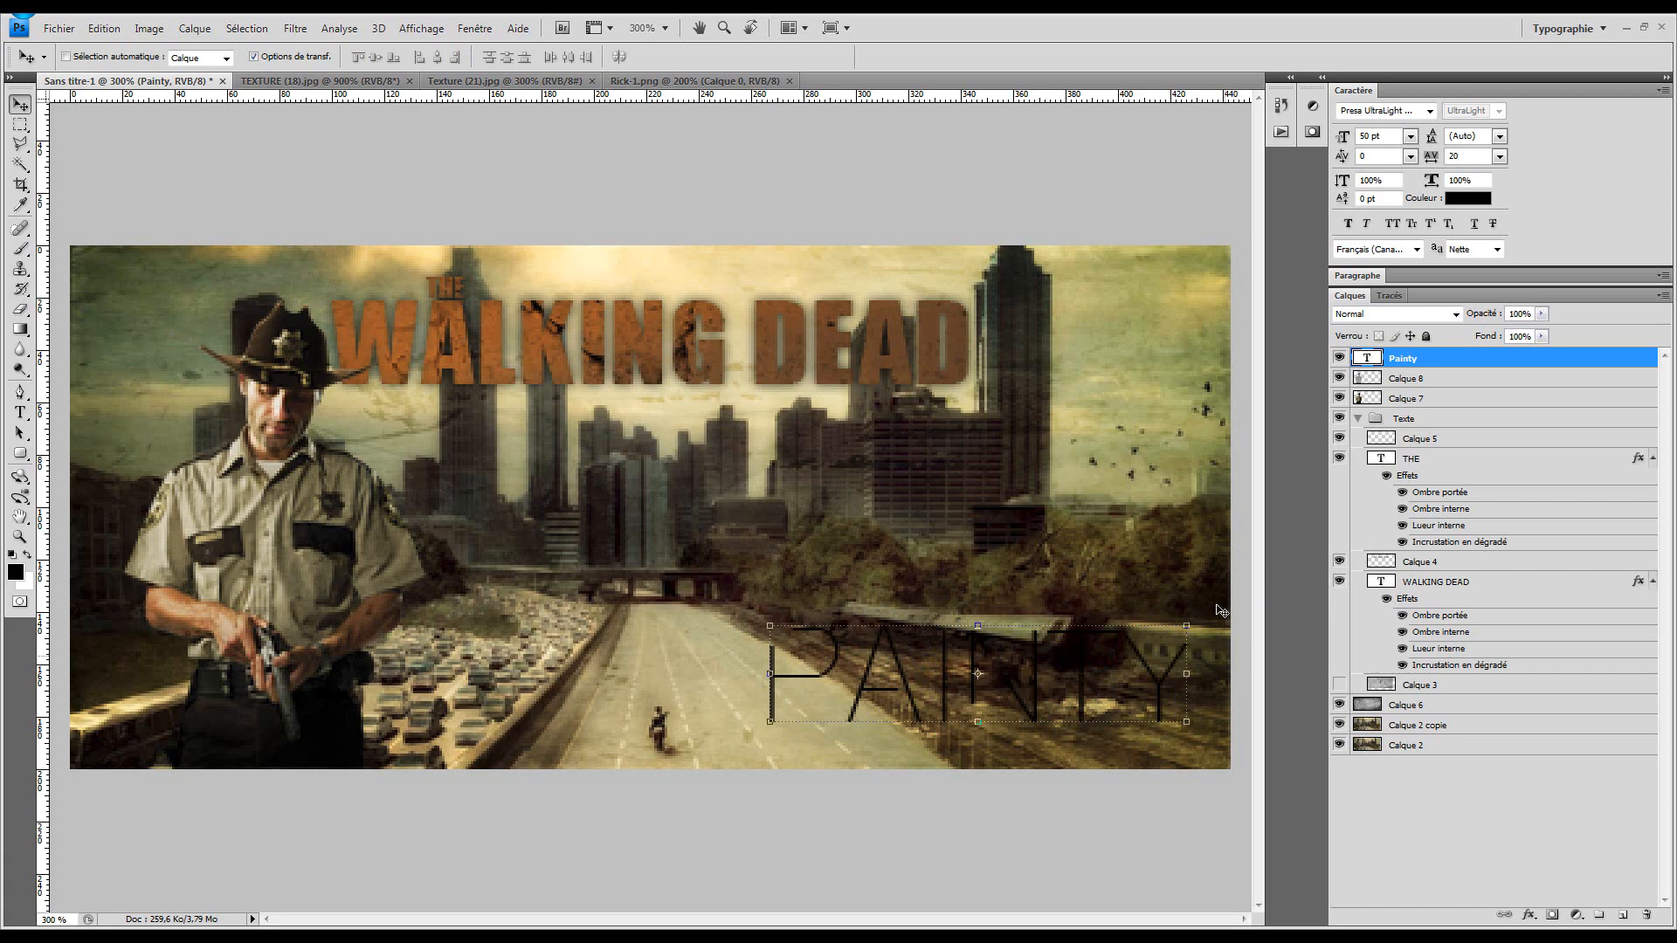
double_click(1481, 366)
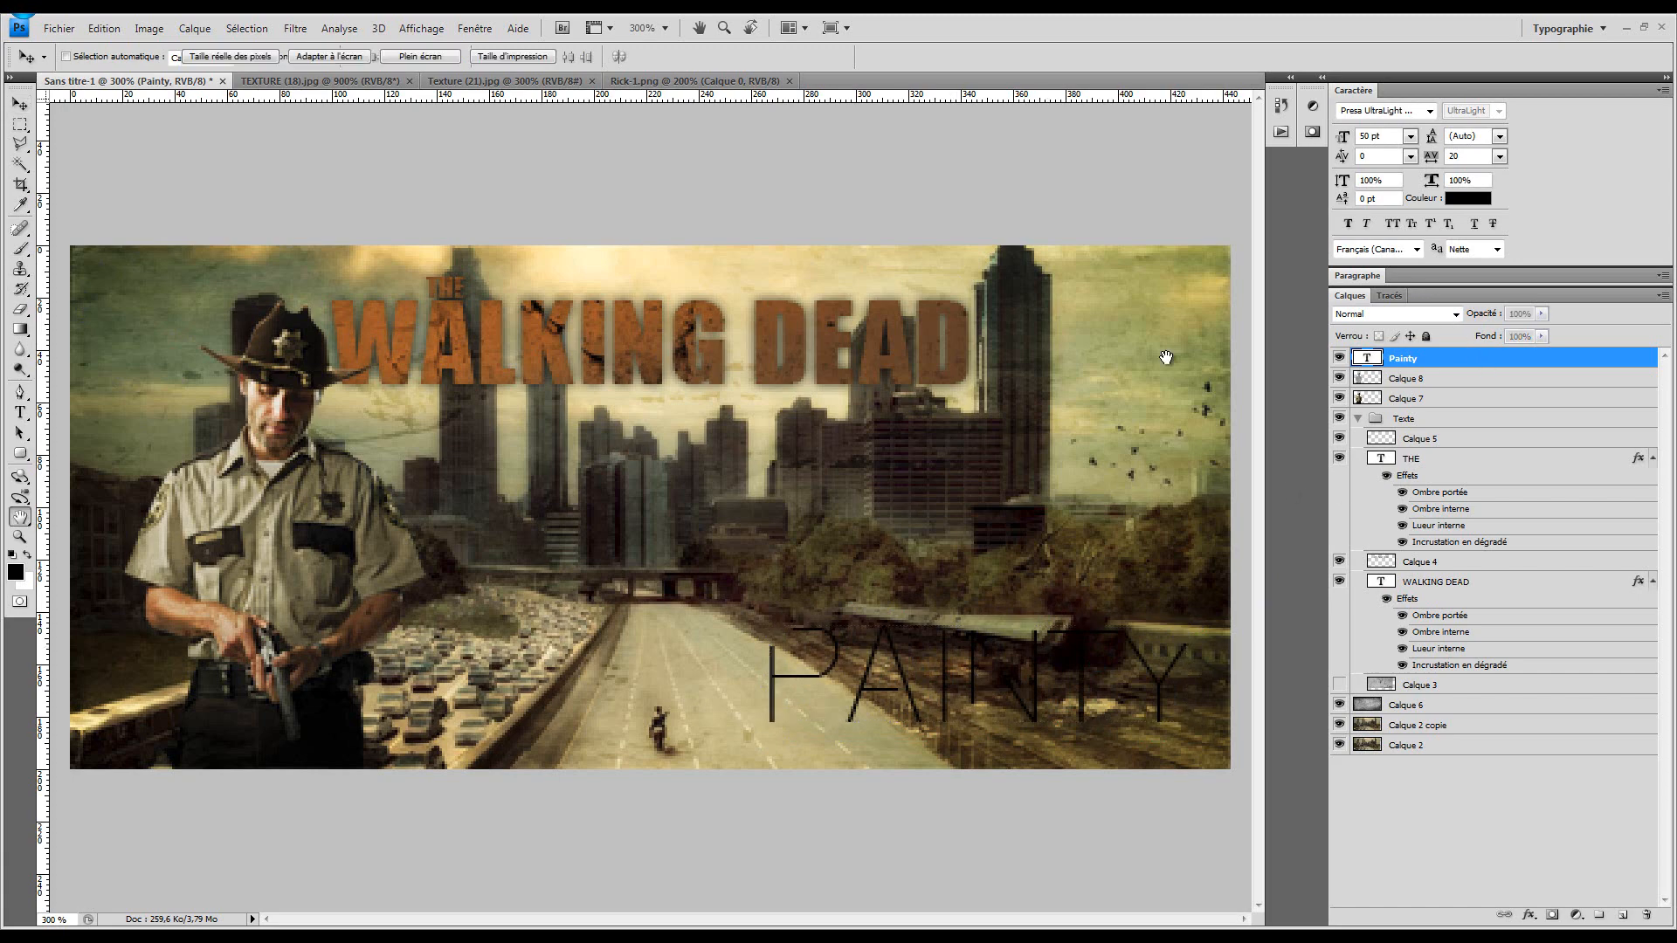
click(578, 500)
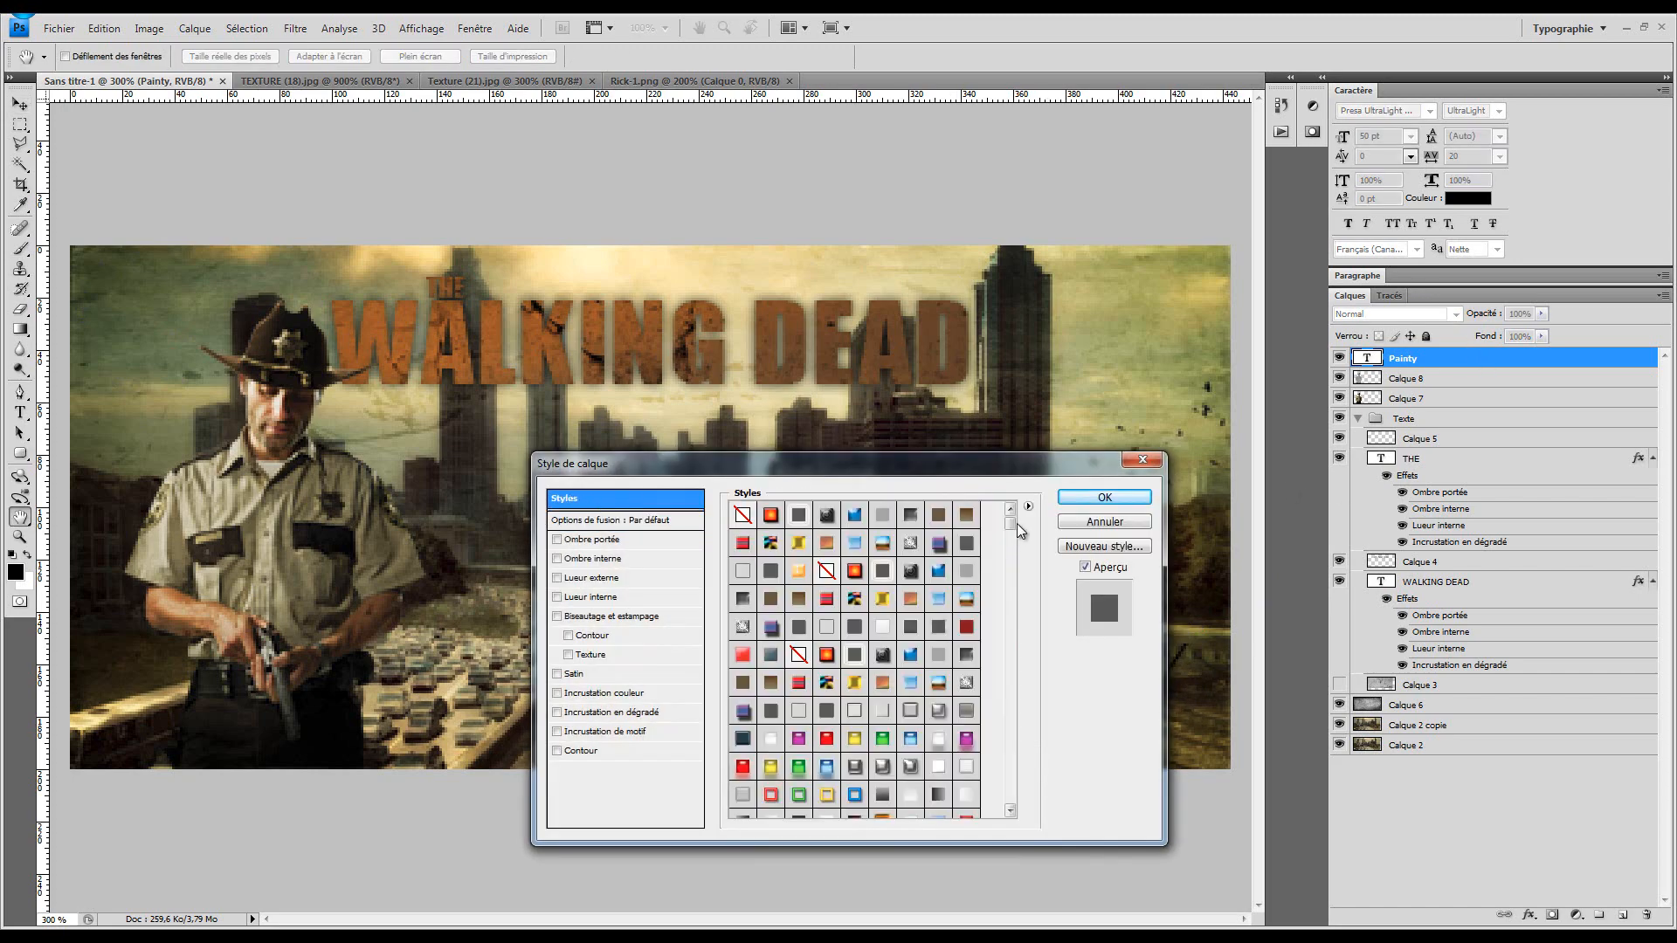
drag(1012, 522, 1010, 739)
mouse_move(849, 469)
mouse_down()
mouse_move(391, 380)
mouse_move(448, 184)
mouse_up()
click(510, 496)
click(473, 494)
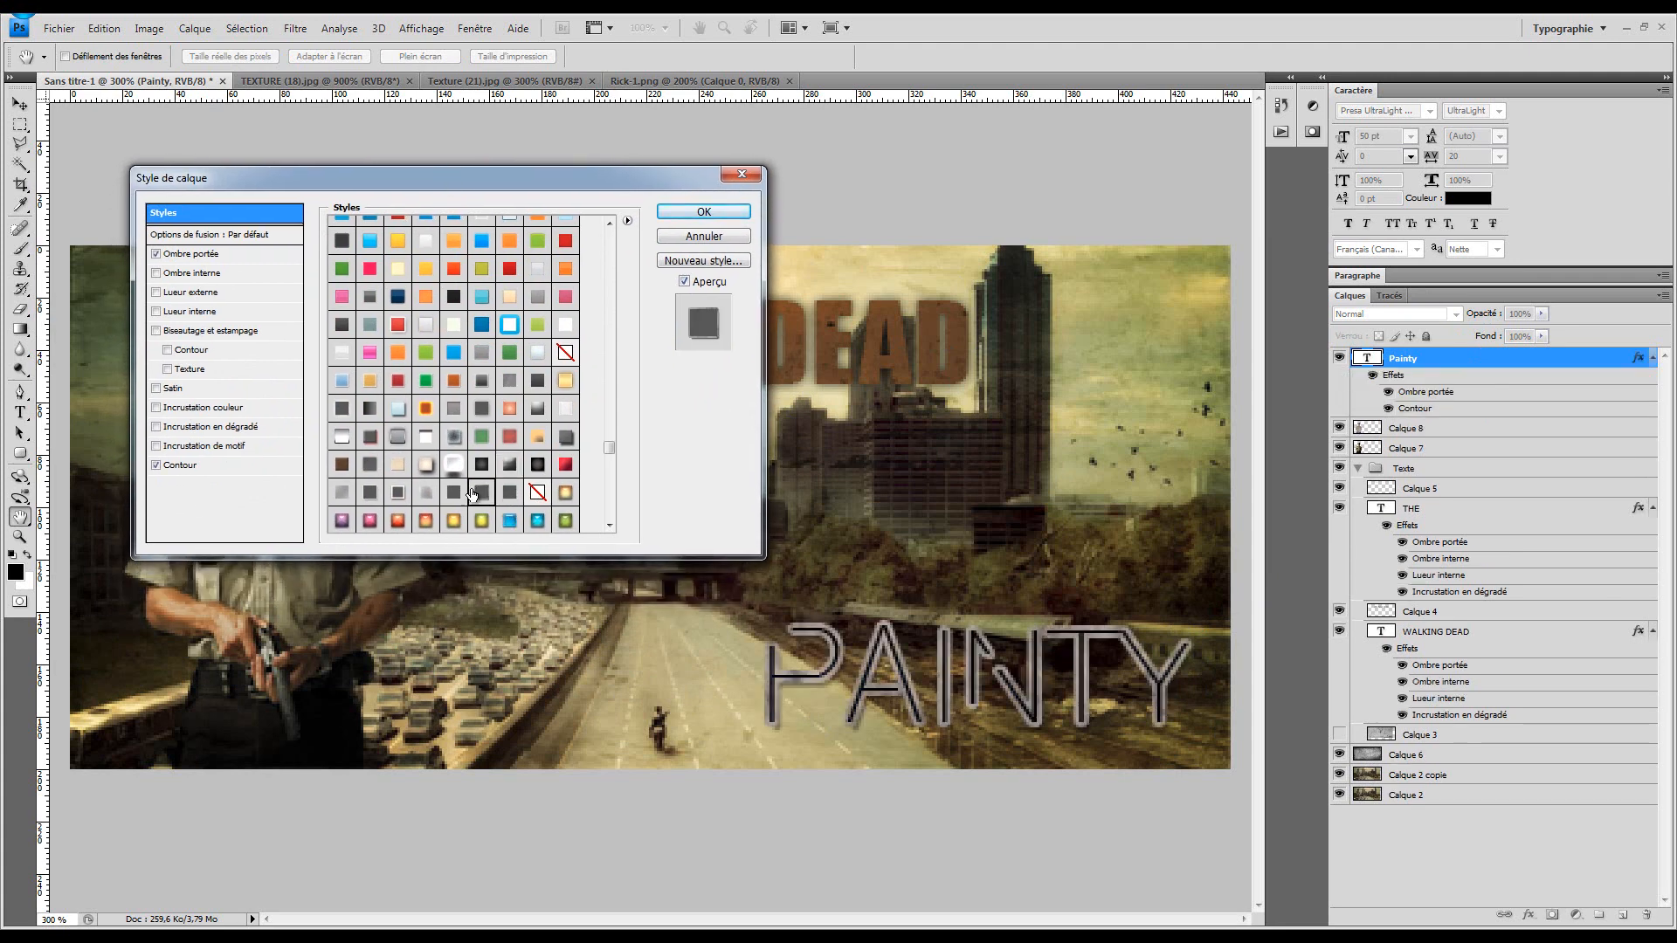
click(479, 522)
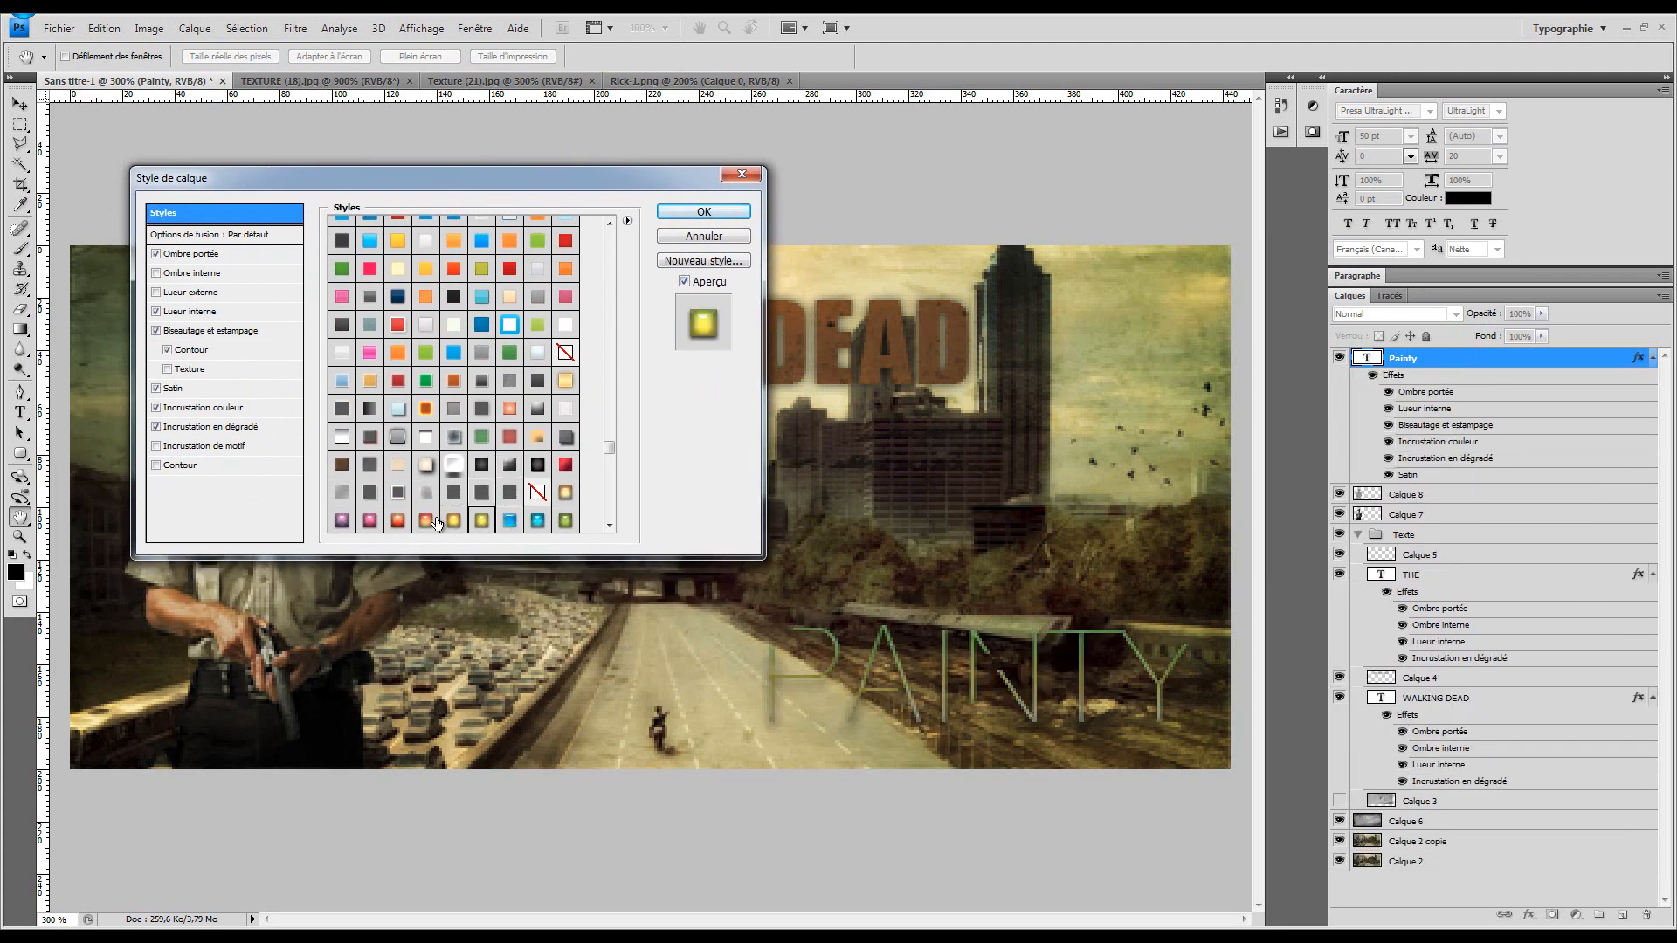
click(433, 520)
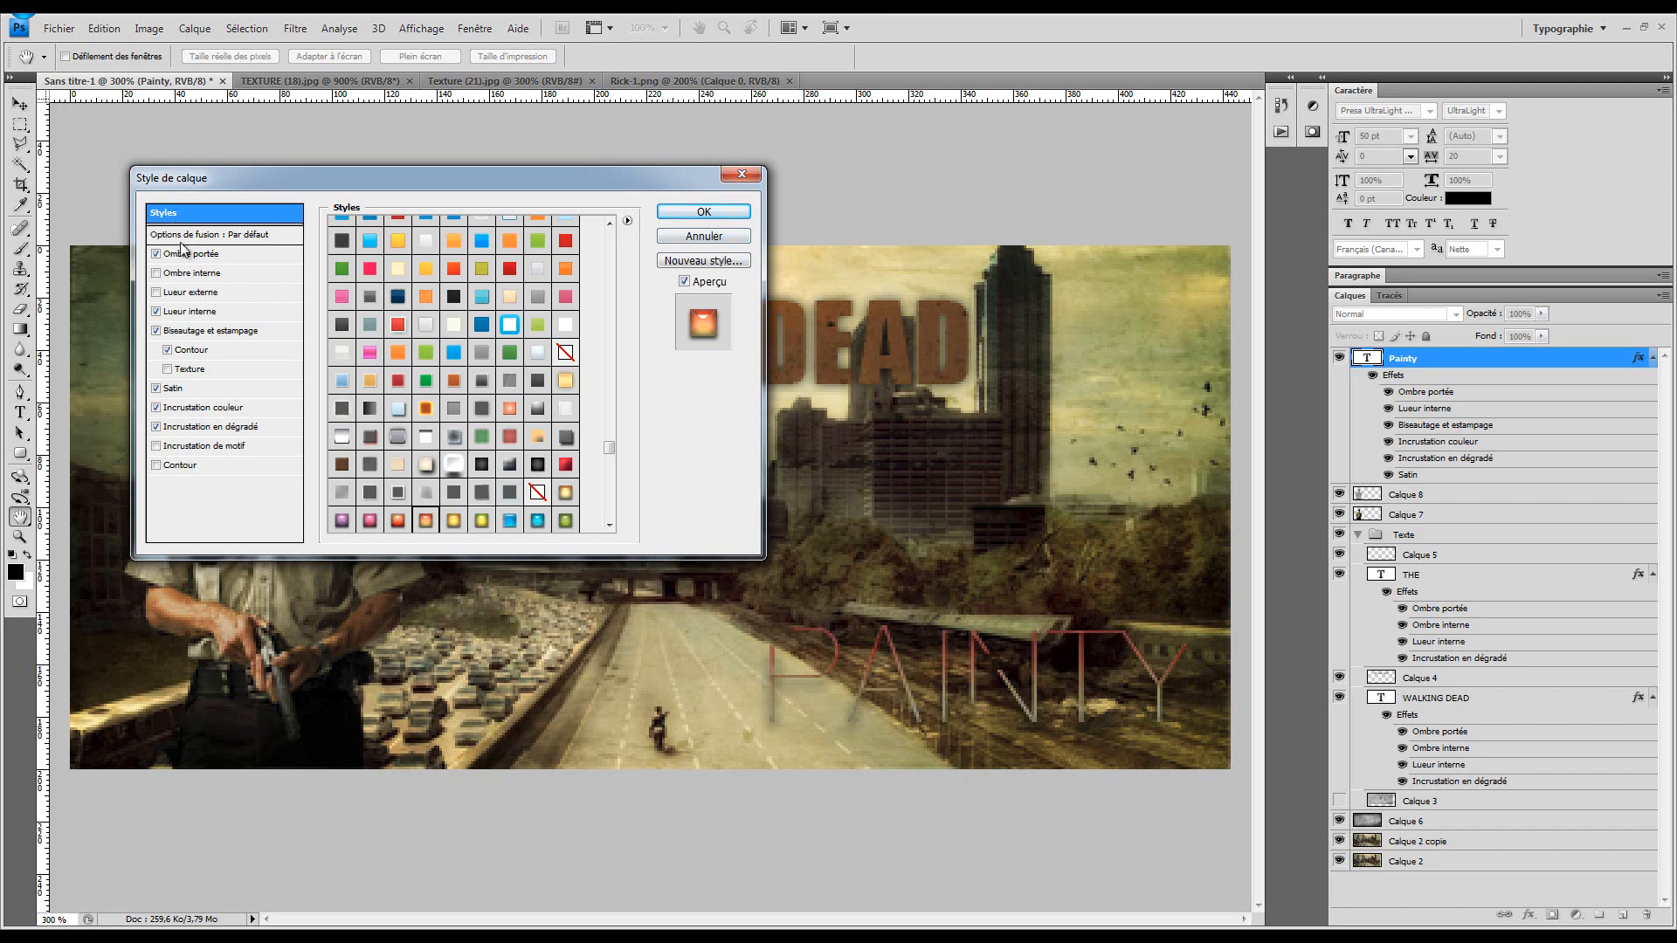
drag(409, 181, 806, 214)
click(1076, 270)
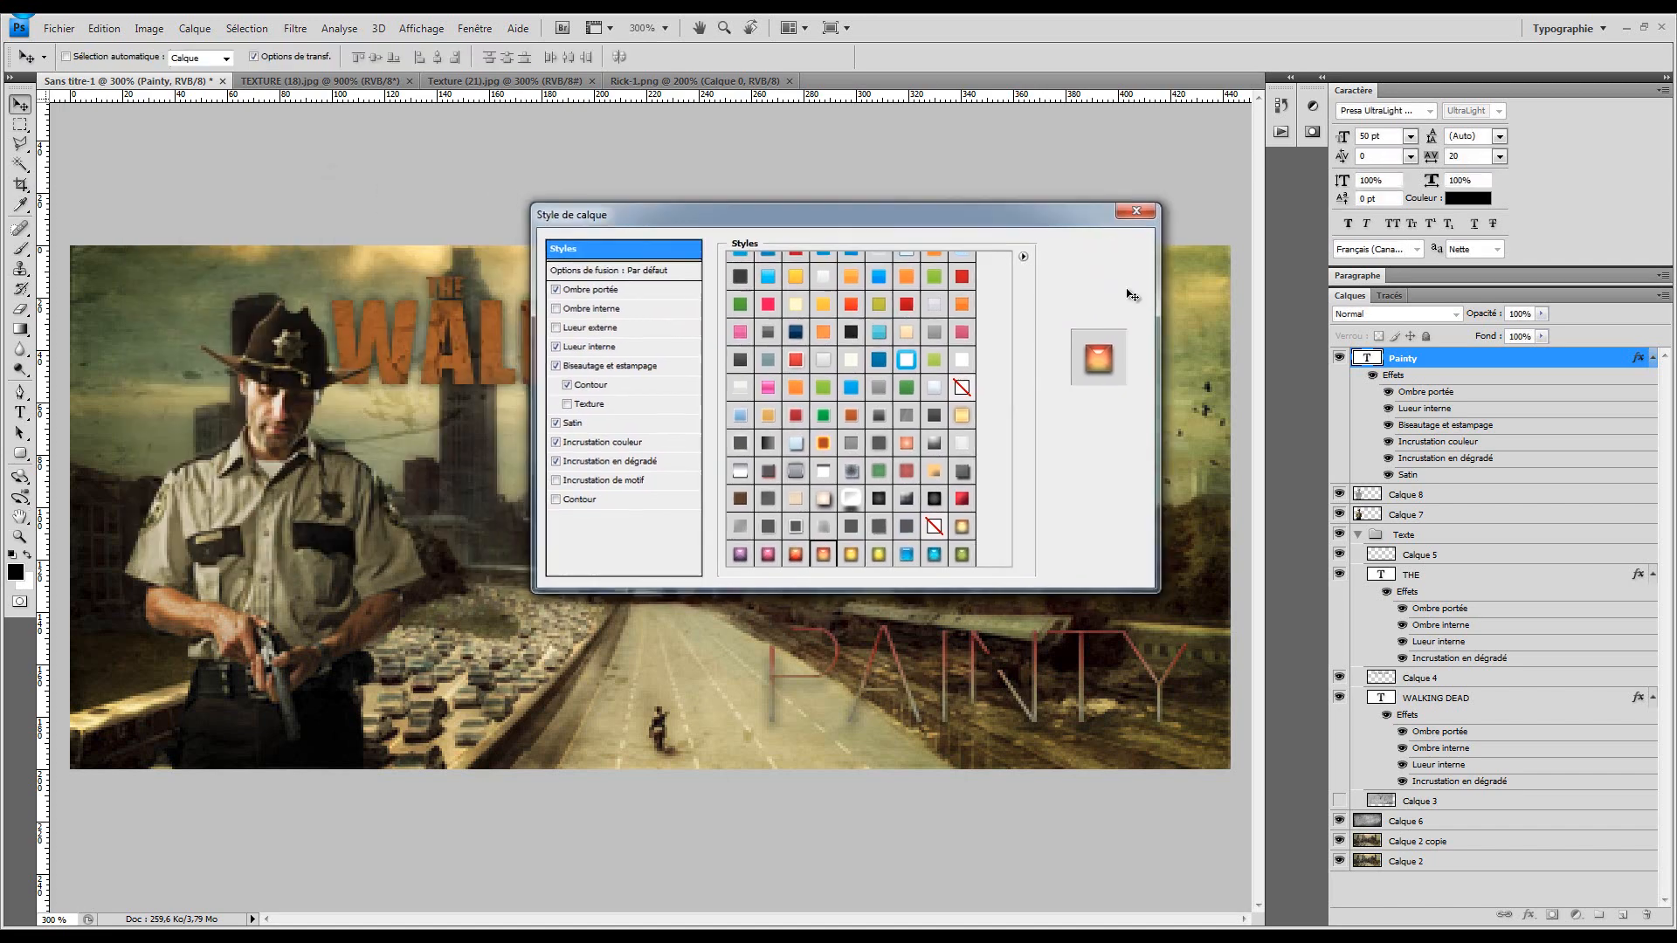
double_click(1464, 356)
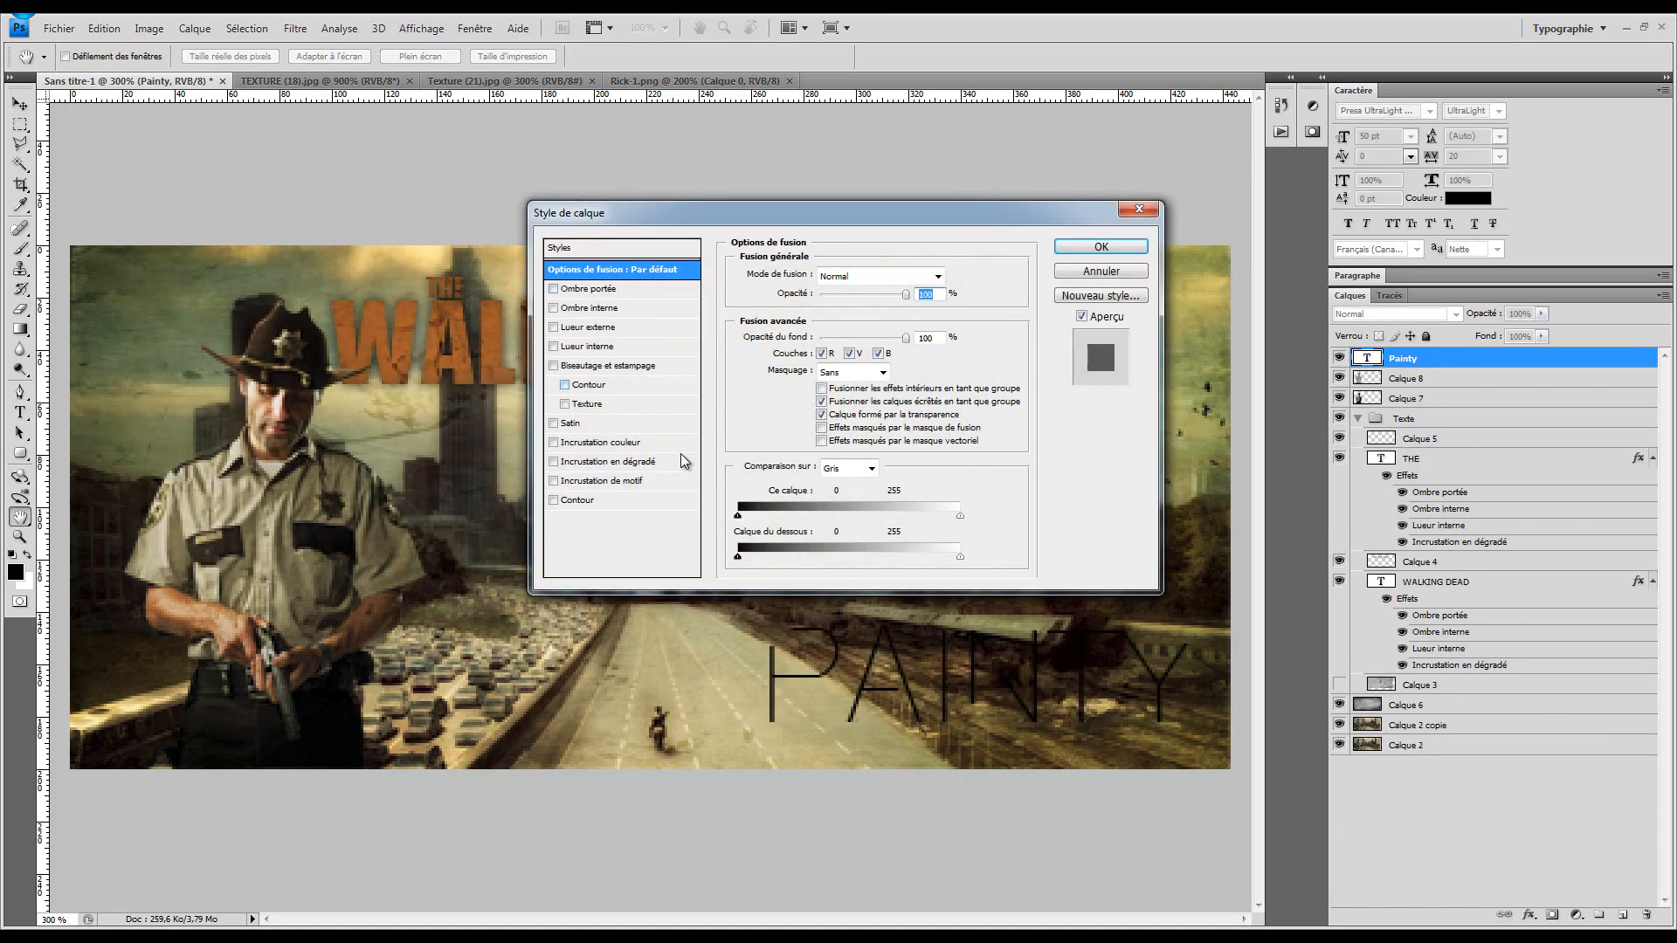
click(1076, 271)
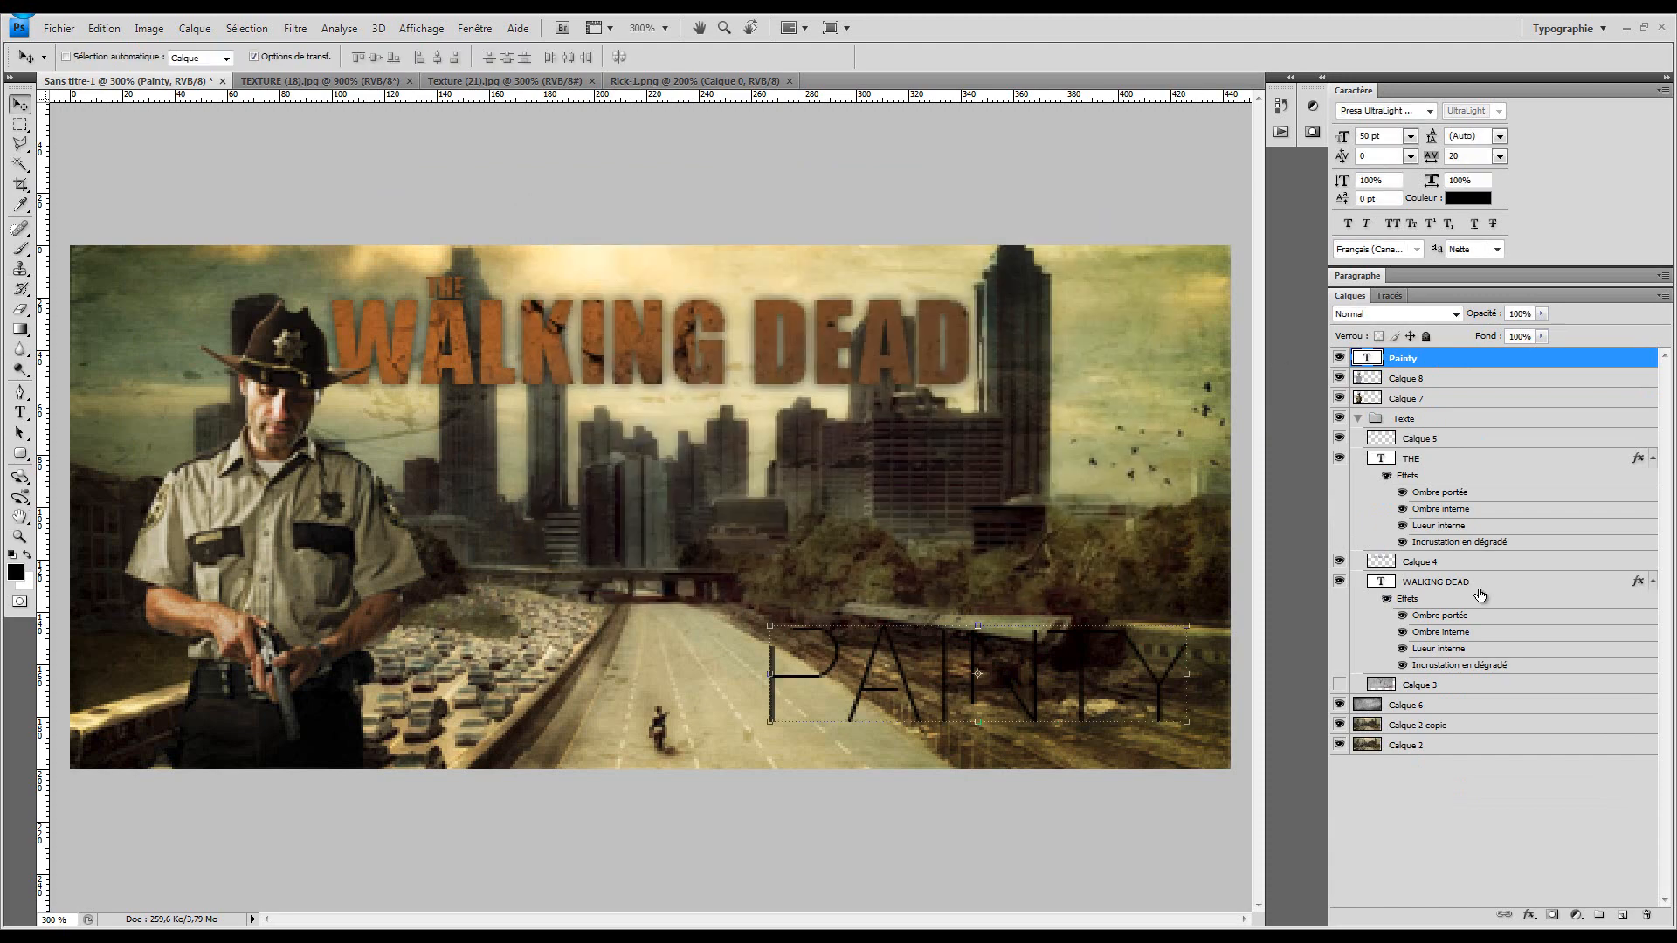
Copy the layer style of the WALKING DEAD text layer and apply it to the Painty text layer
right_click(1445, 598)
click(1528, 463)
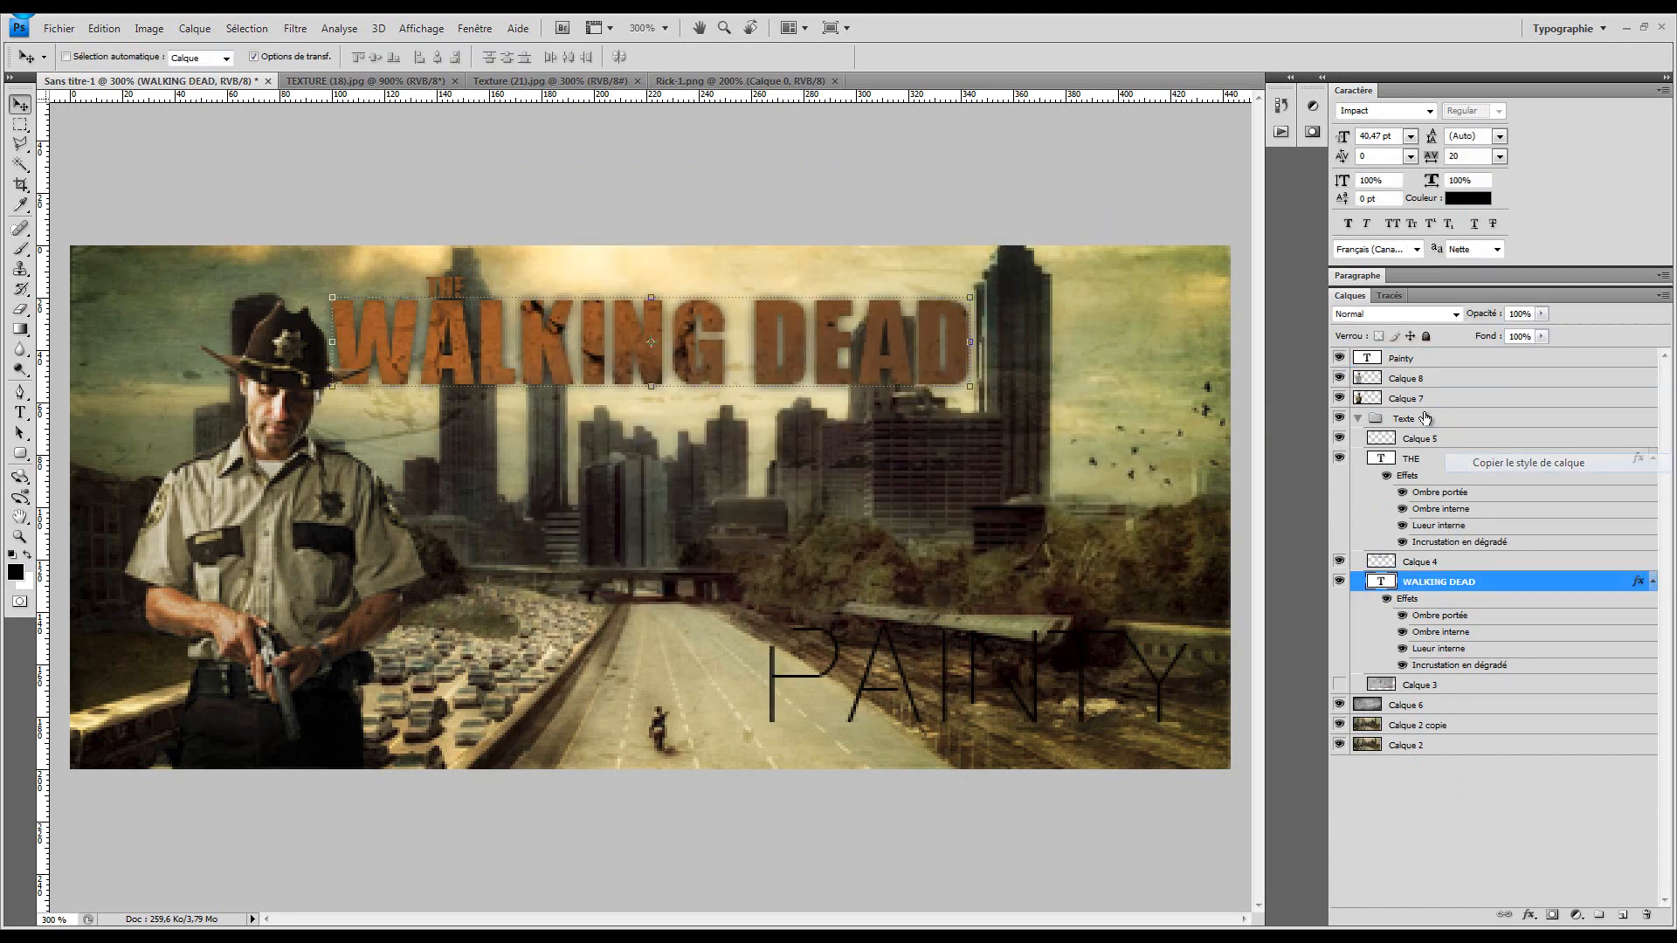
right_click(1402, 359)
click(1486, 843)
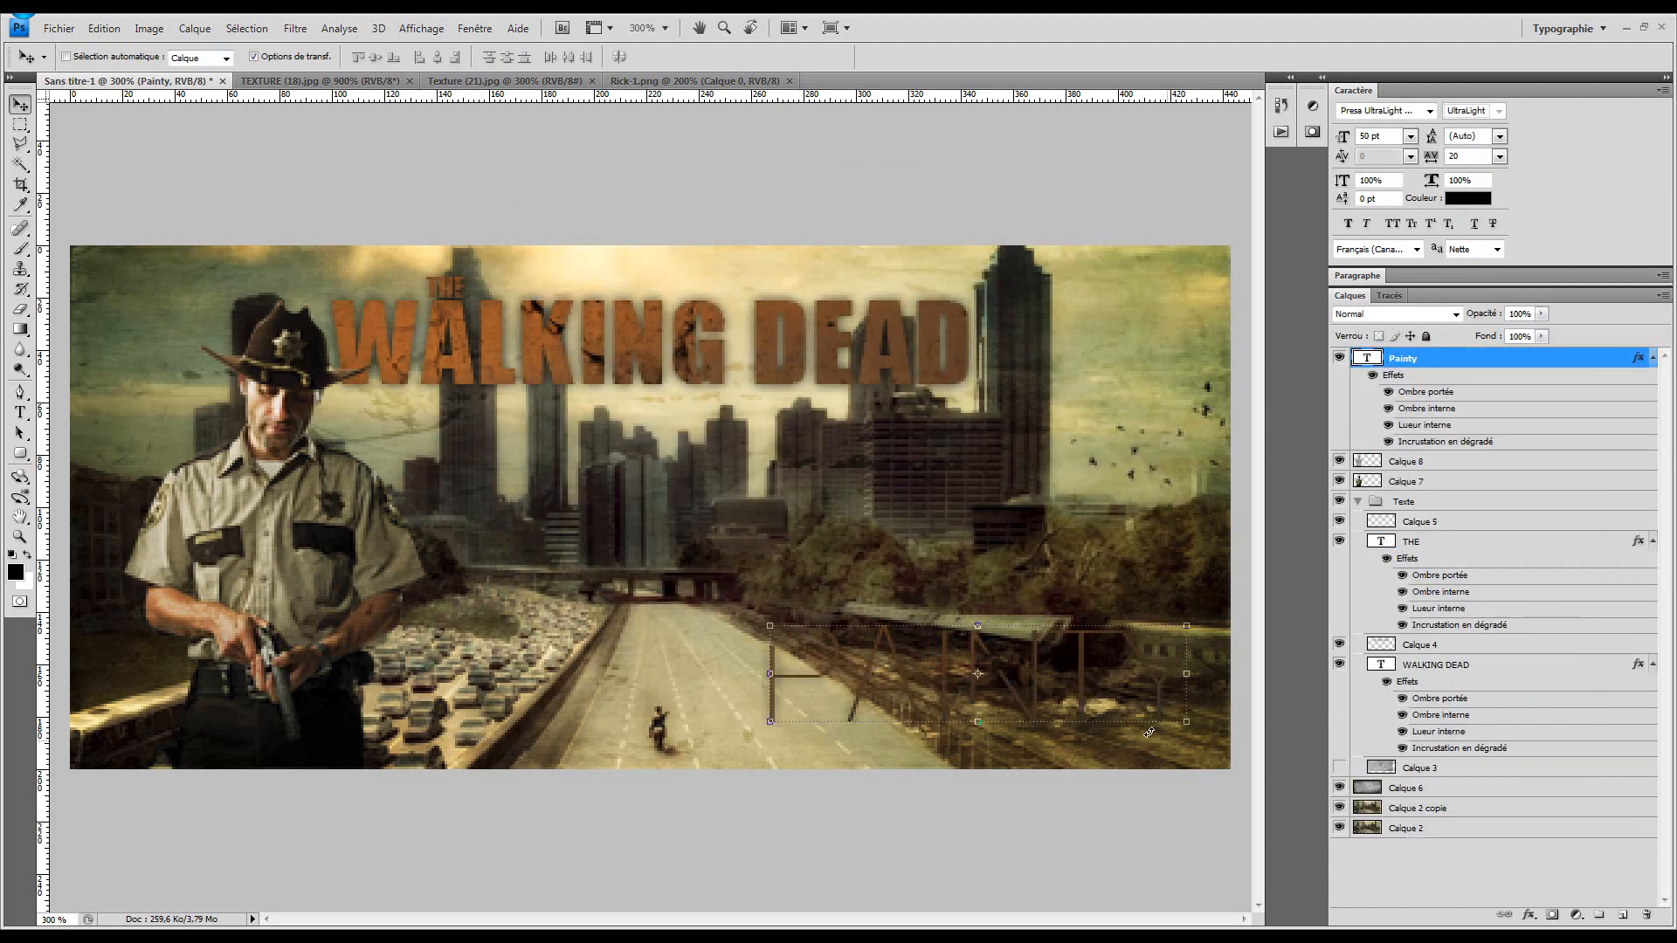
Change the font of the whole Painty text to Impact
click(20, 412)
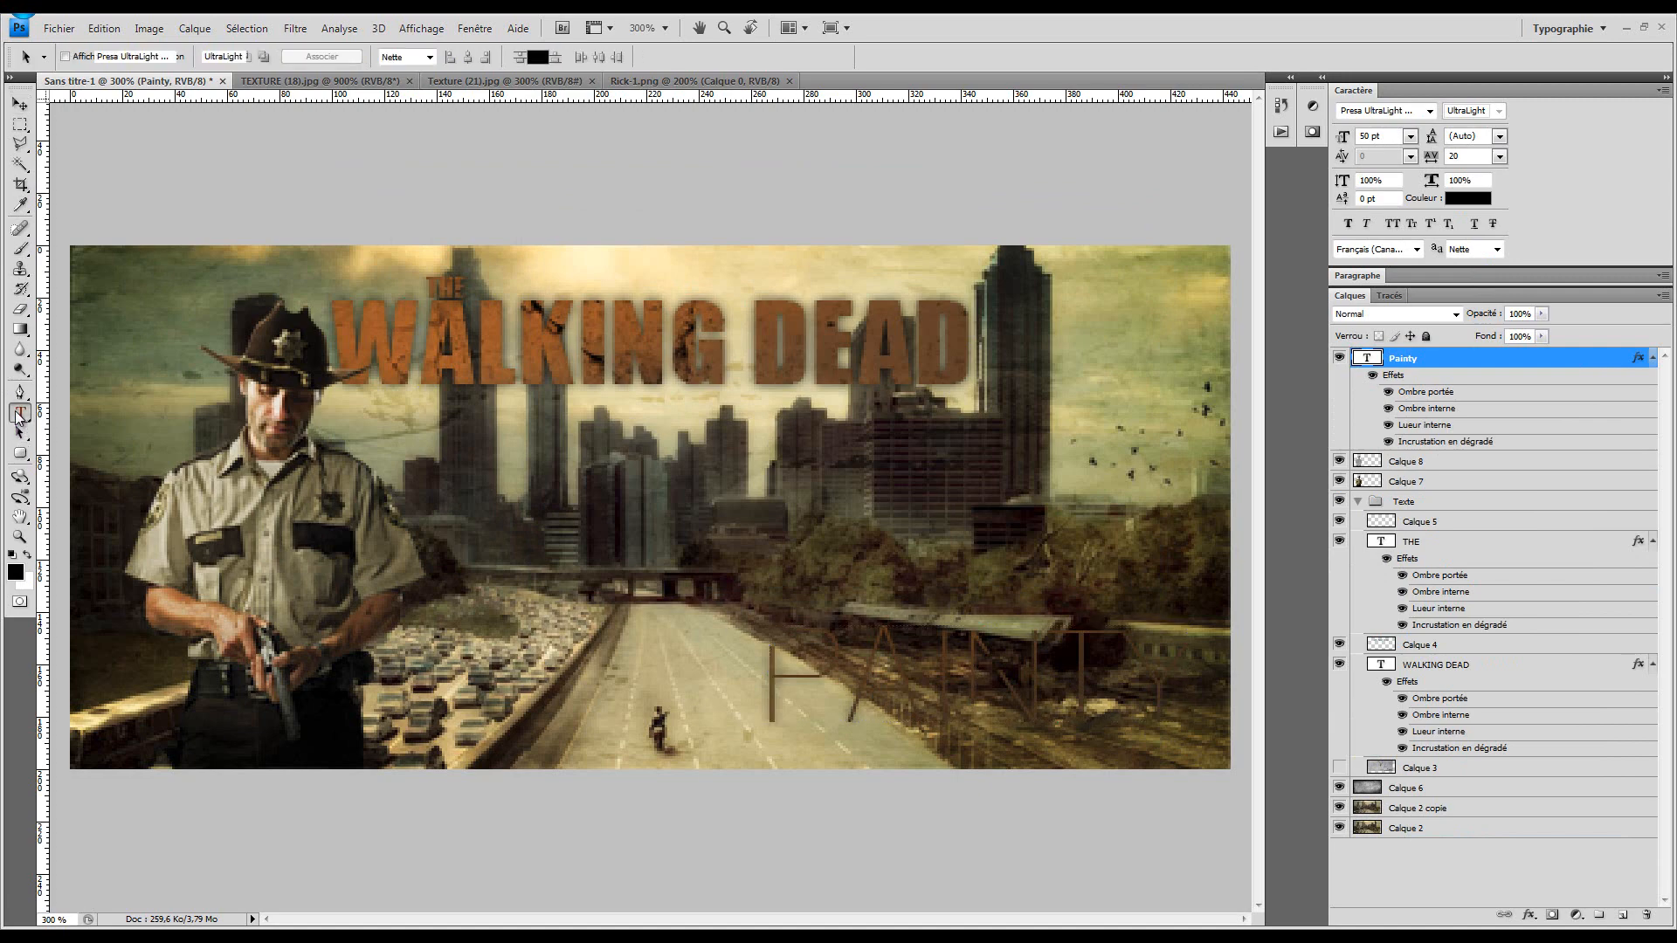
double_click(1007, 706)
click(185, 57)
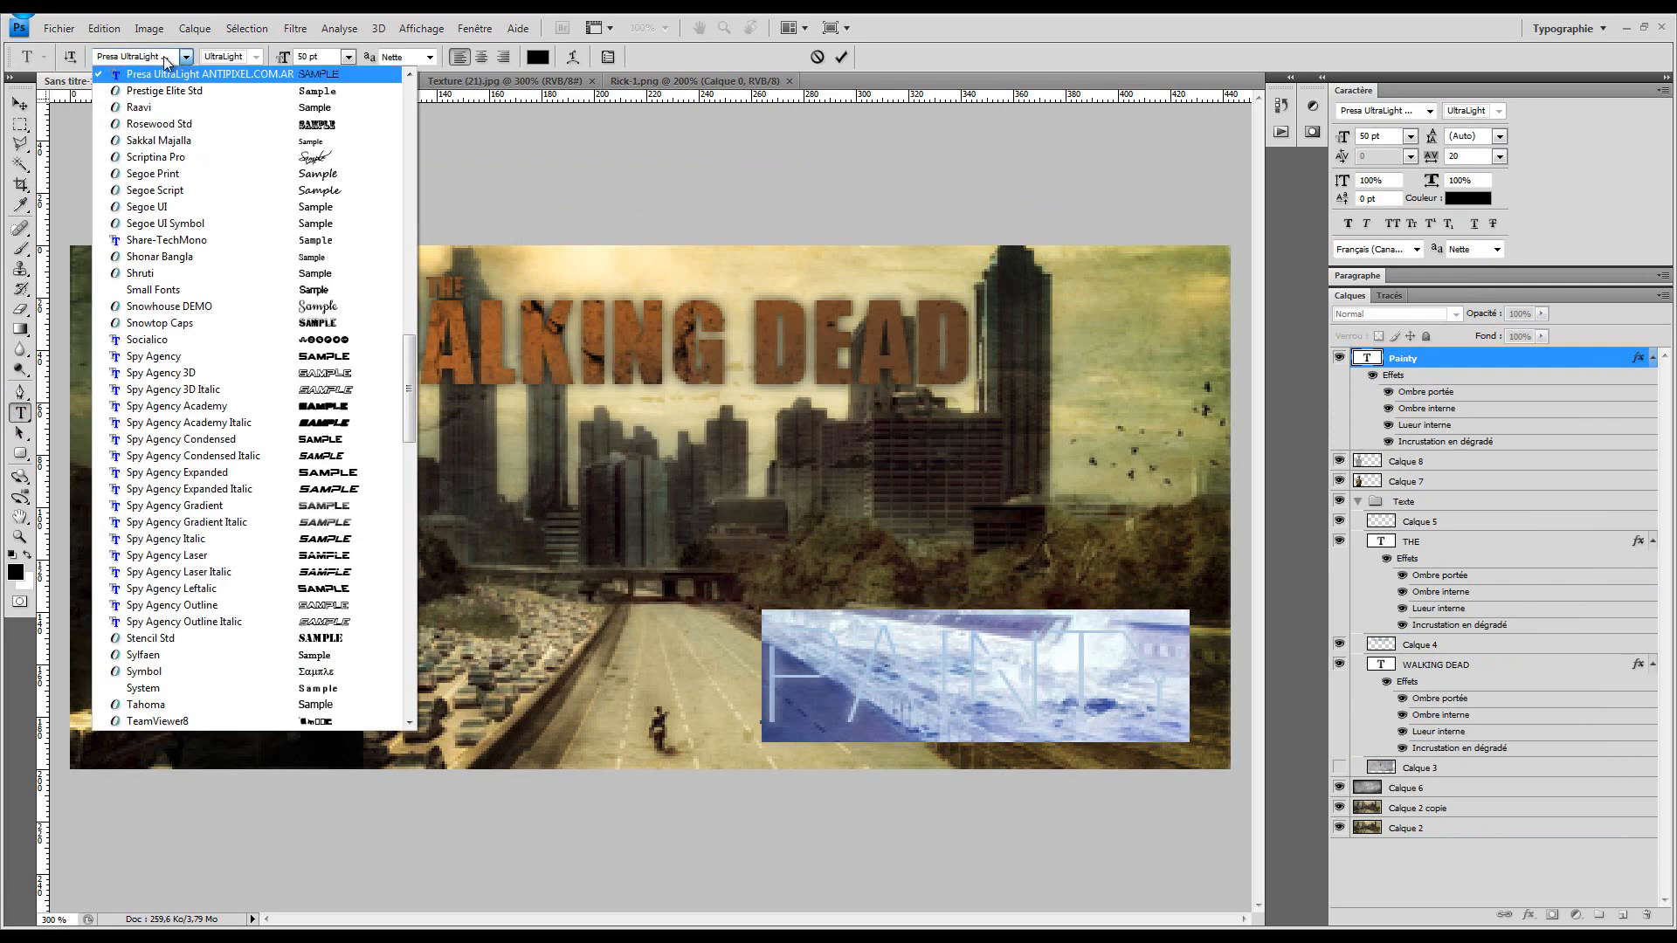
click(164, 57)
text(Impact)
key(Return)
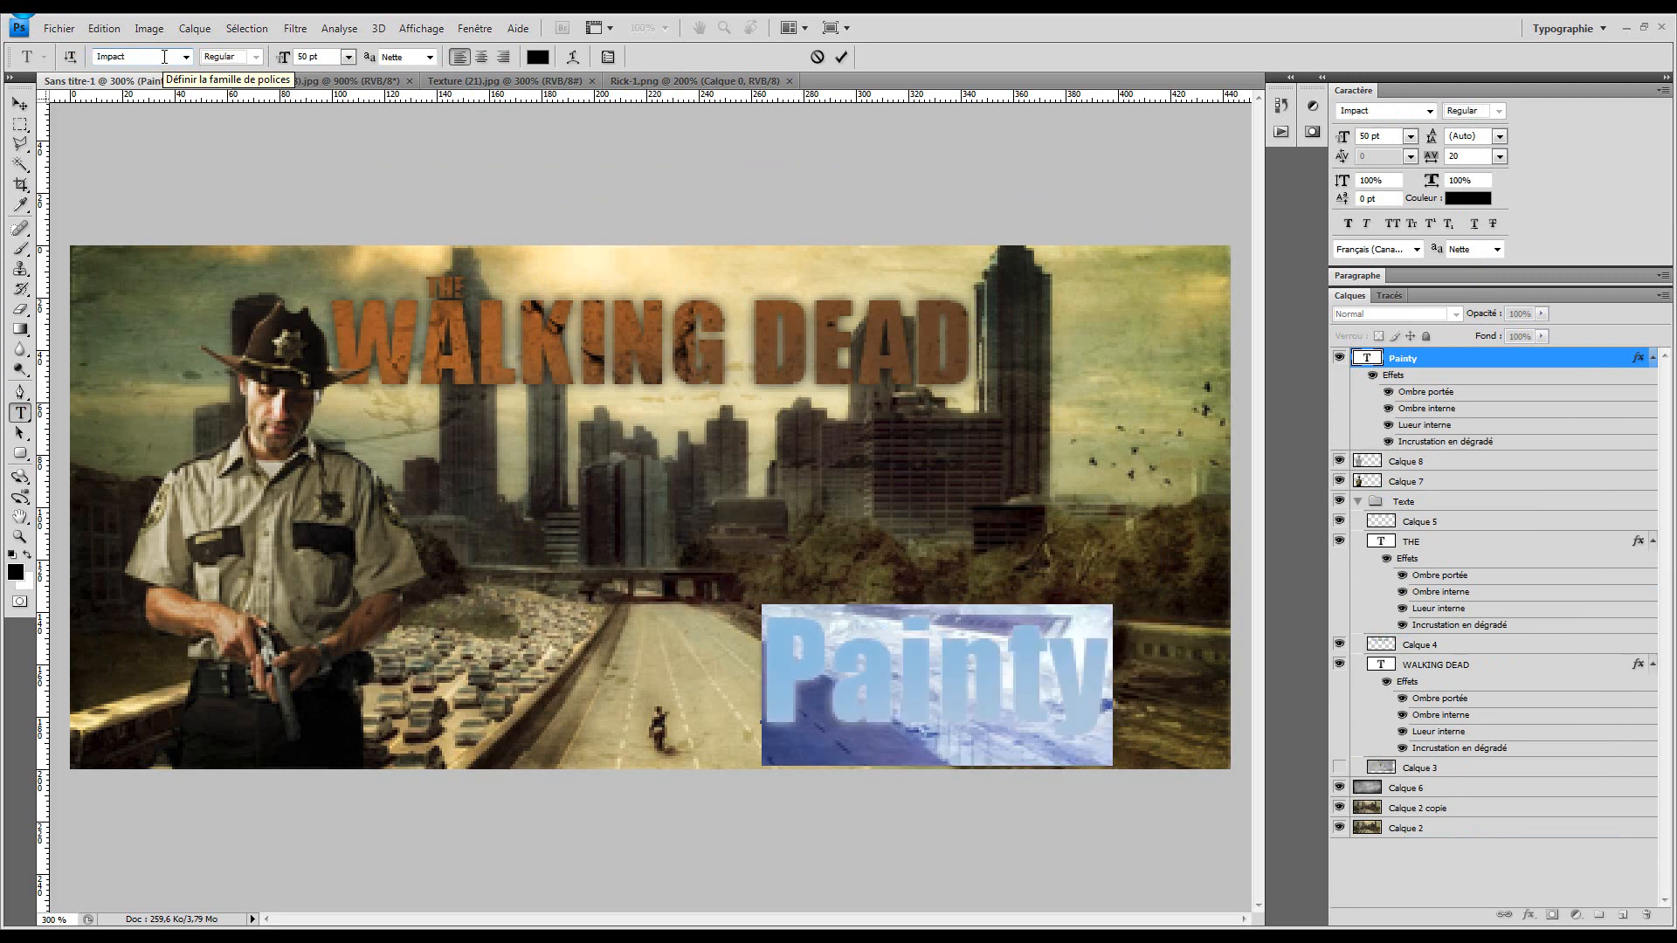
Move the Painty text slightly to the right, closer to the banner's lower-right corner
click(21, 98)
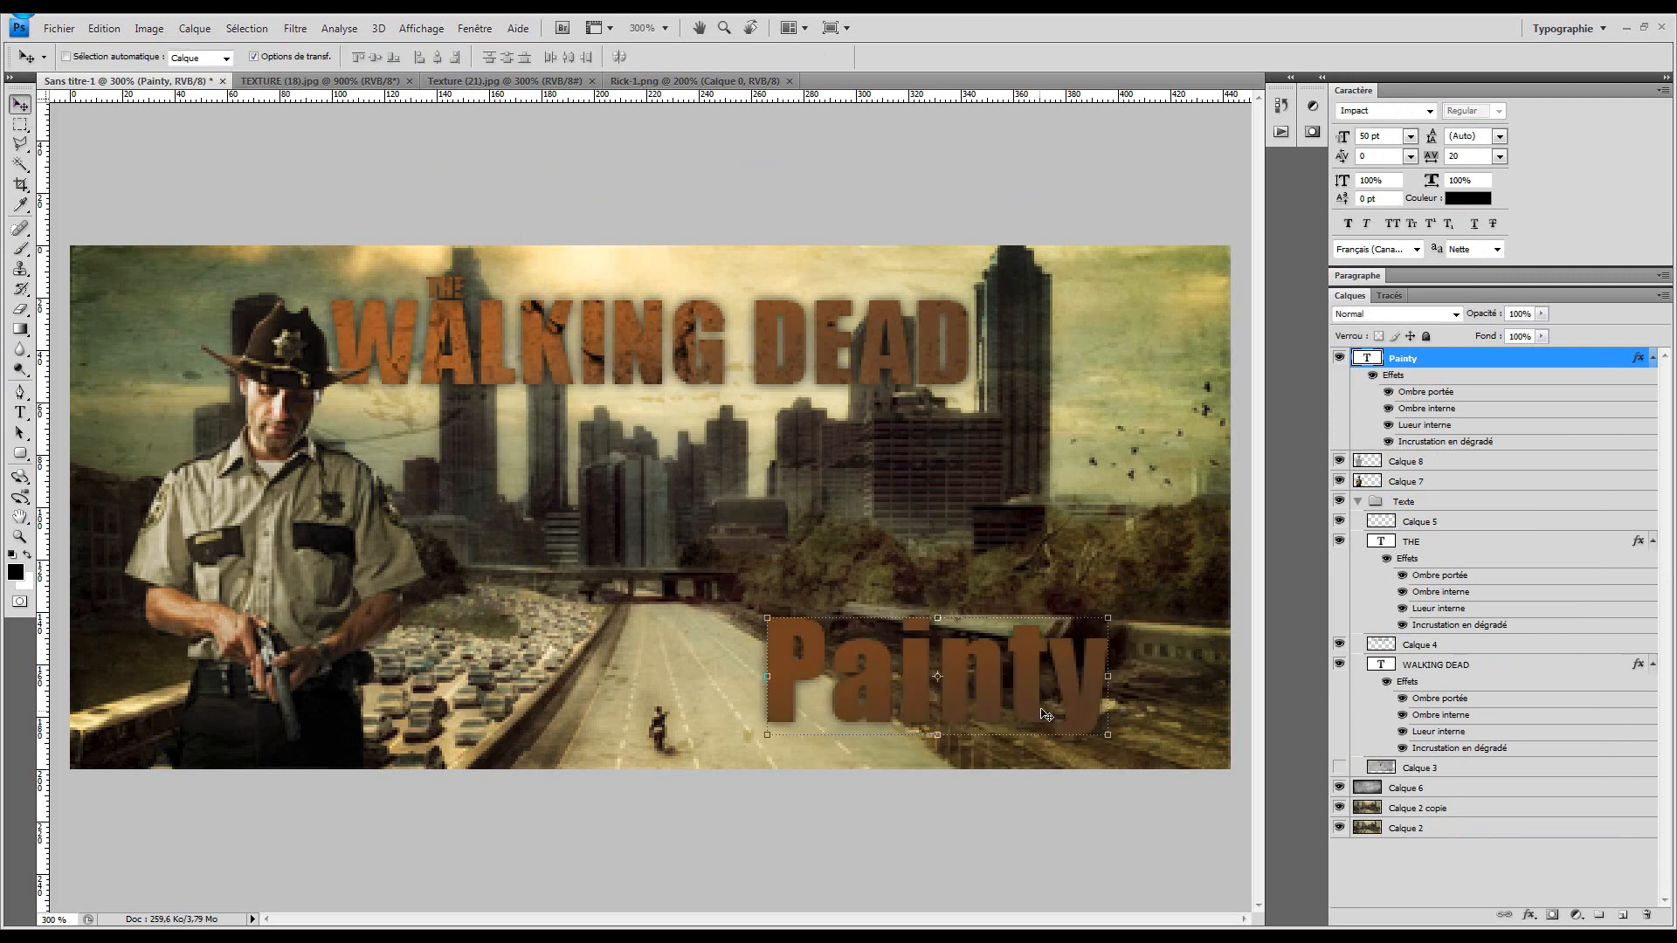
drag(1052, 716, 1105, 728)
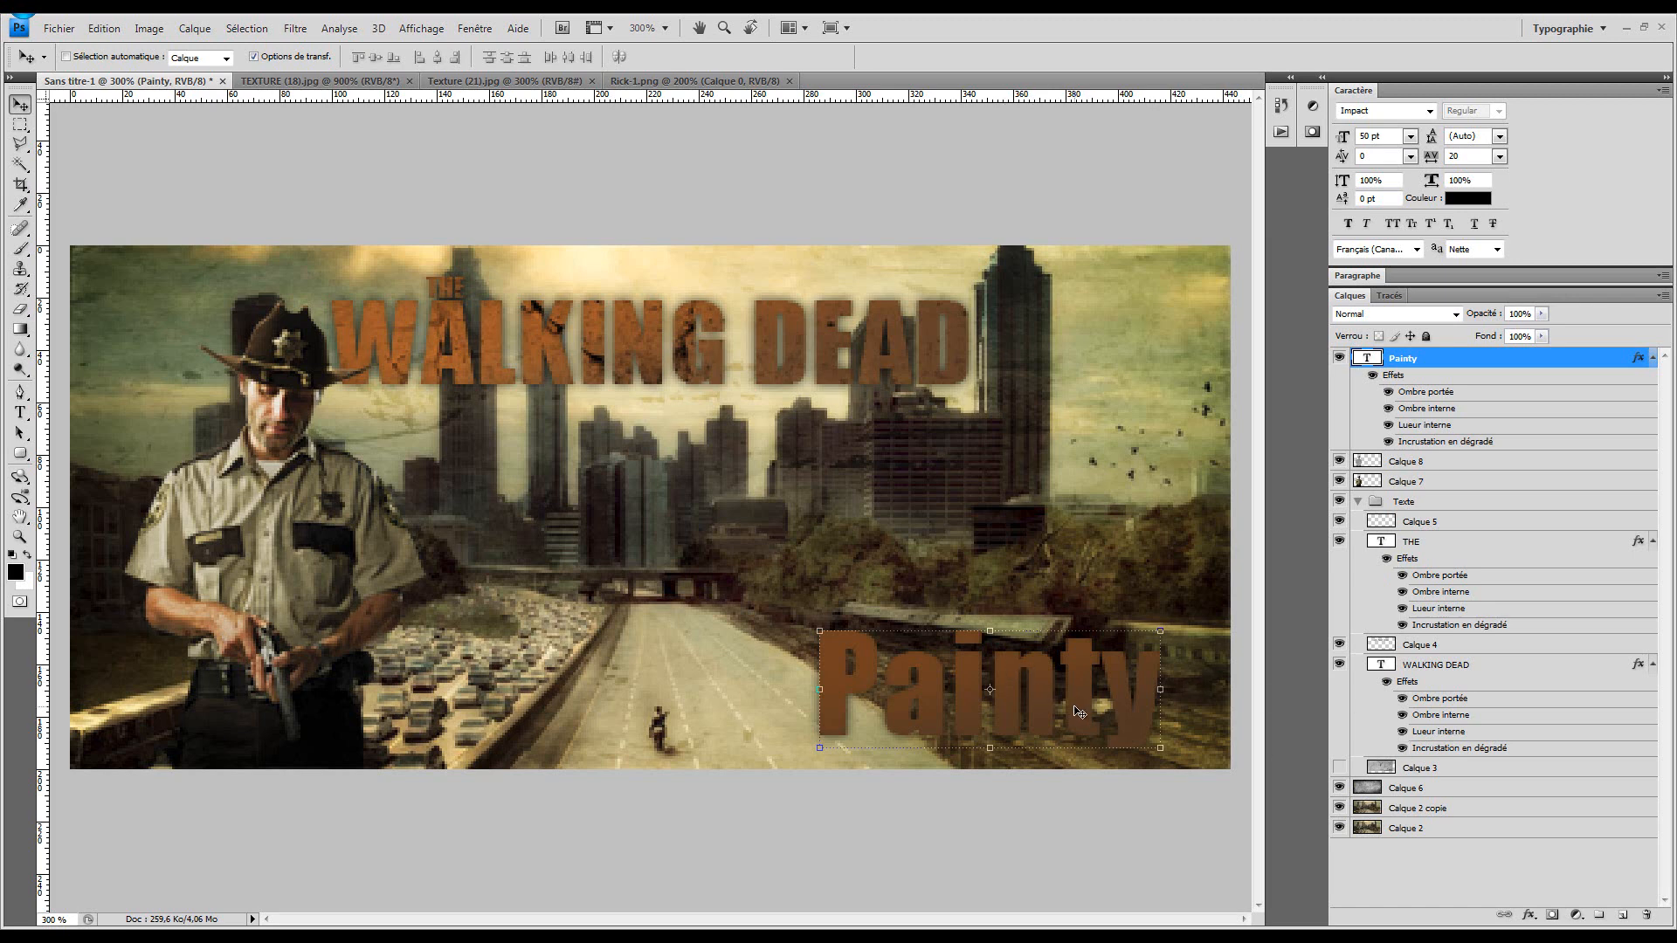
drag(1079, 712, 1082, 705)
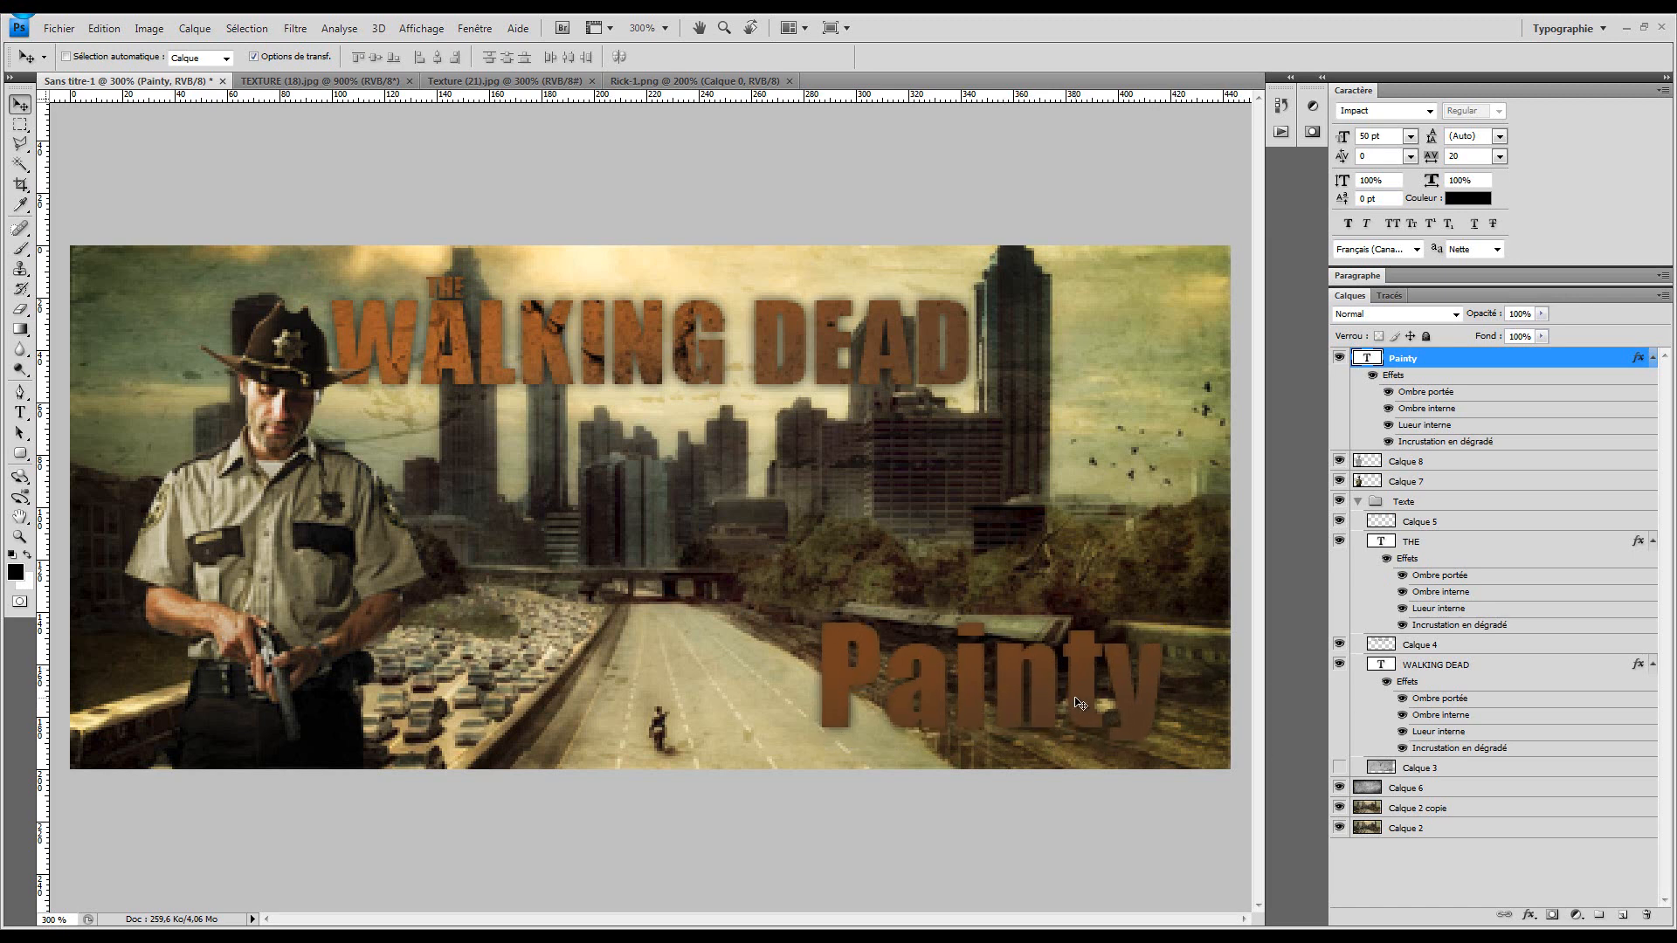
Show the cracked texture layer Calque 3 and move it down and right until it covers the Painty text
click(1397, 768)
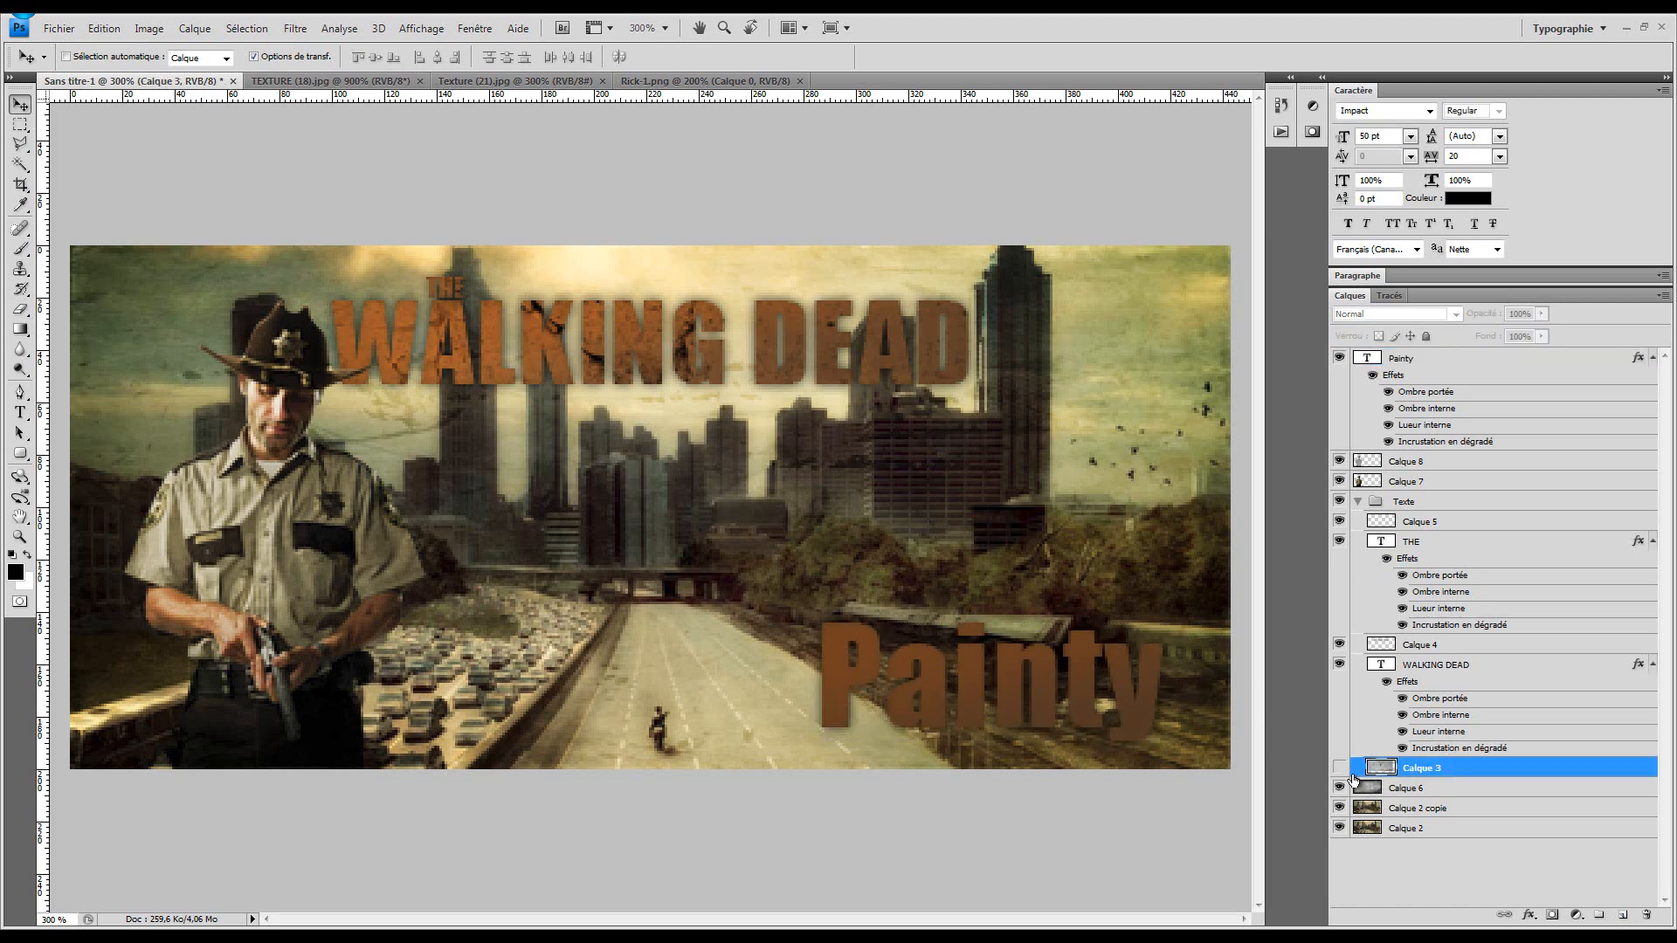
click(1341, 768)
click(1339, 768)
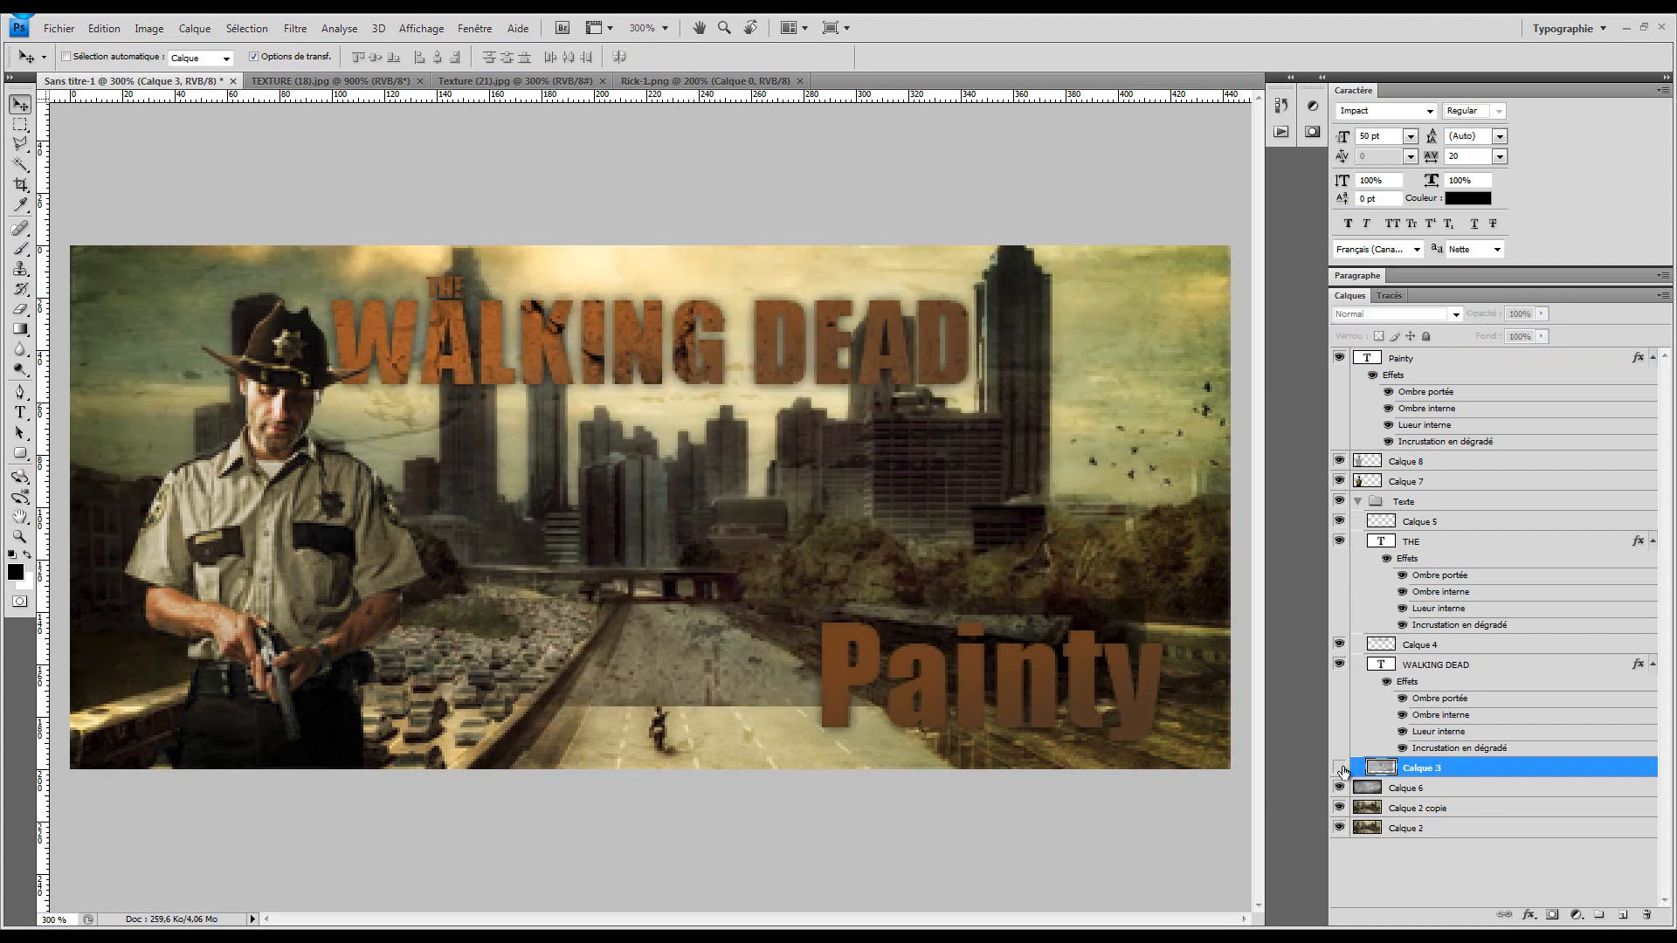
click(1339, 768)
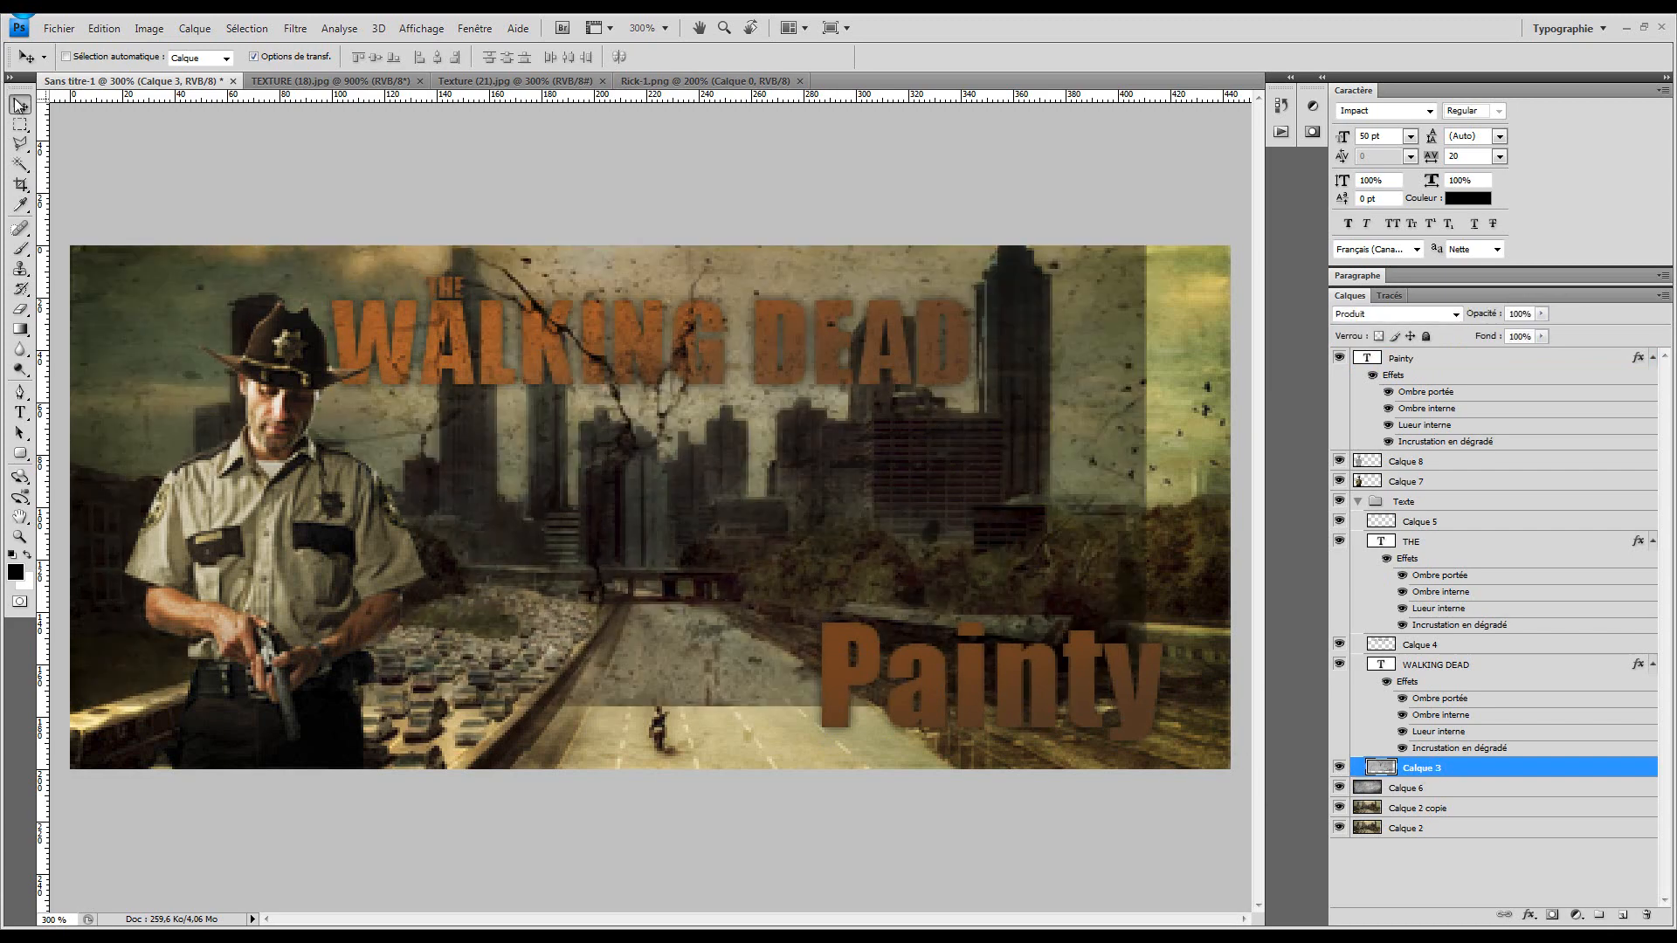
drag(411, 343, 640, 476)
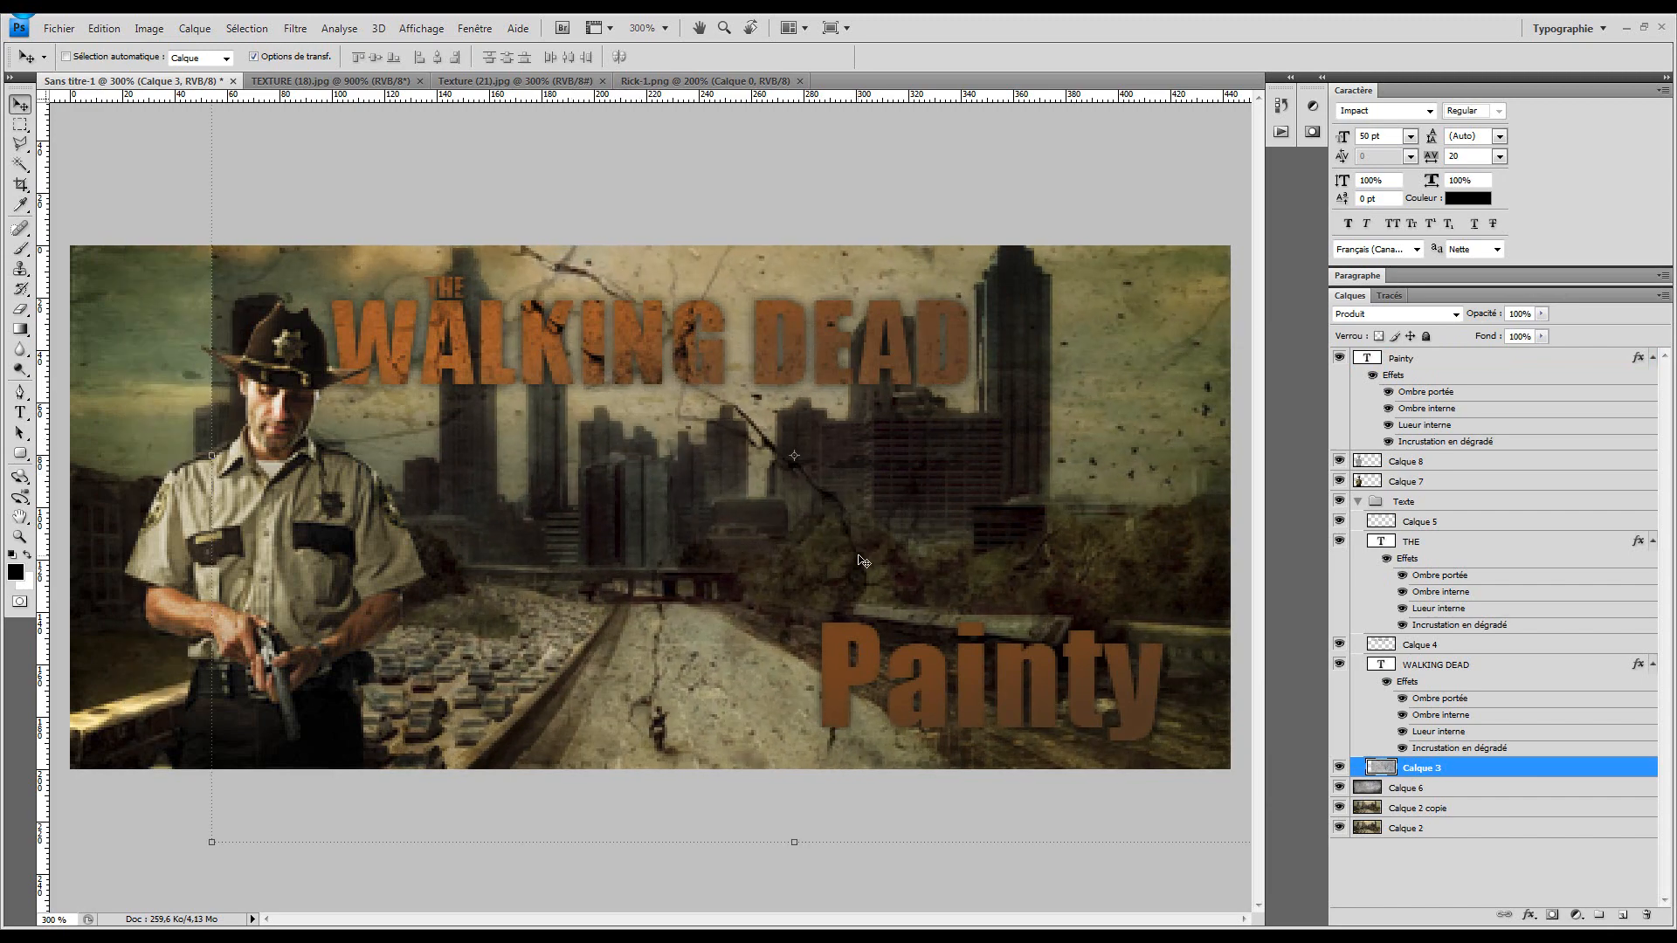
Duplicate the part of Calque 3 inside the Painty letters to a layer above the text, and hide Calque 3 again
ctrl+click(1368, 359)
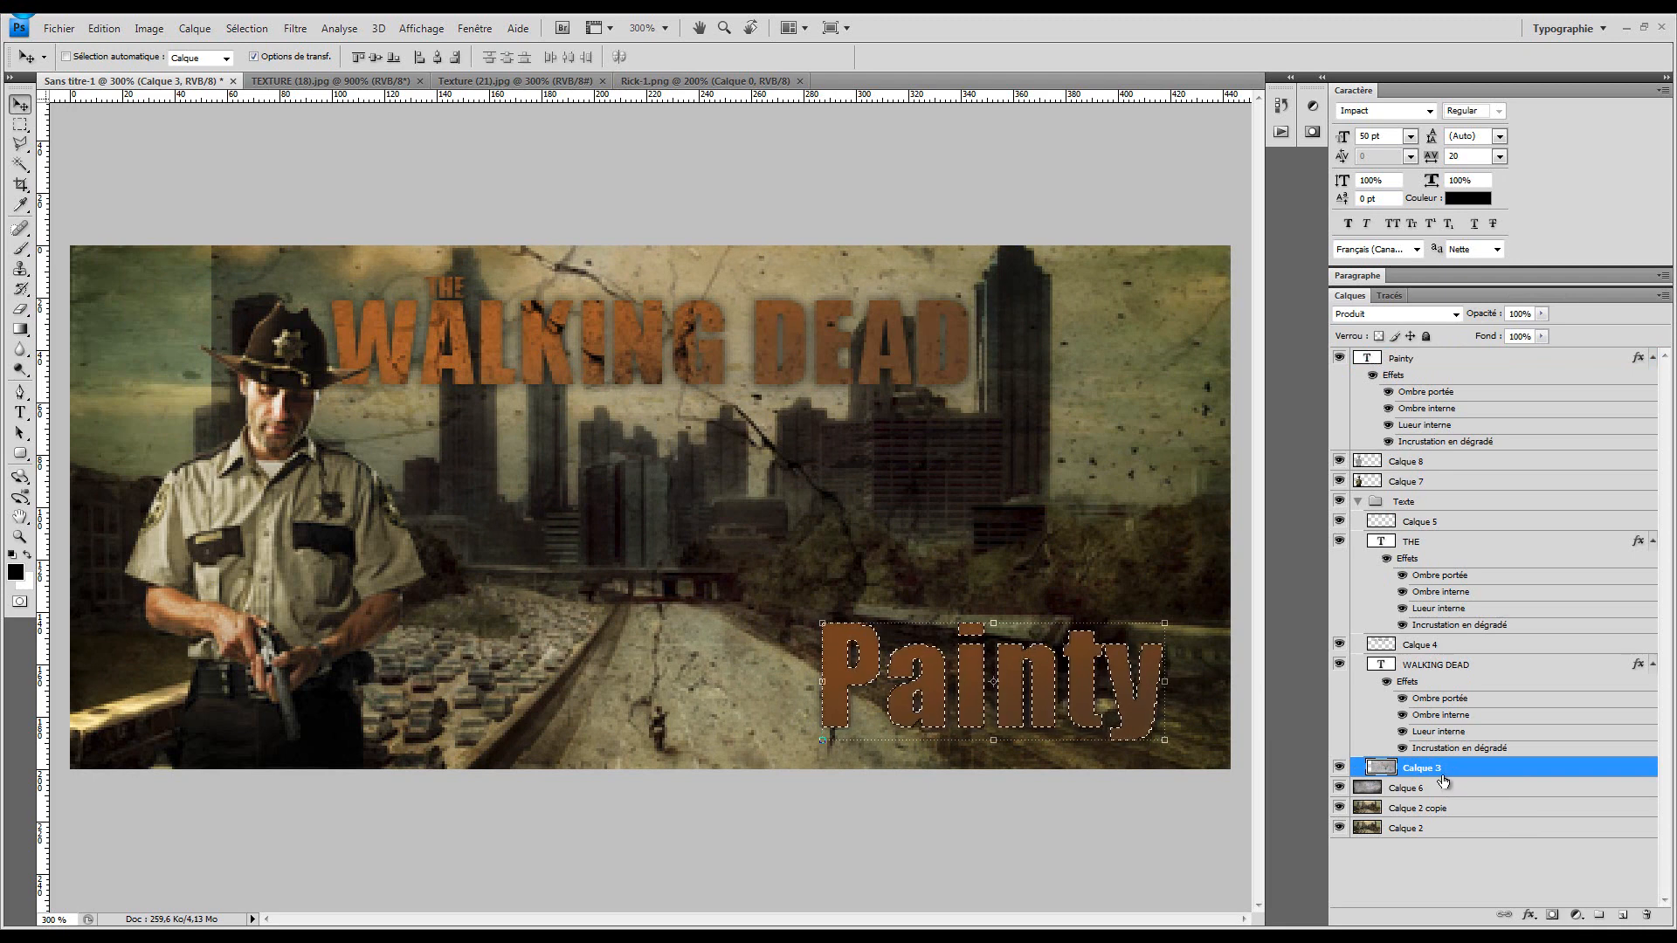
key(ctrl+j)
drag(1446, 778, 1425, 352)
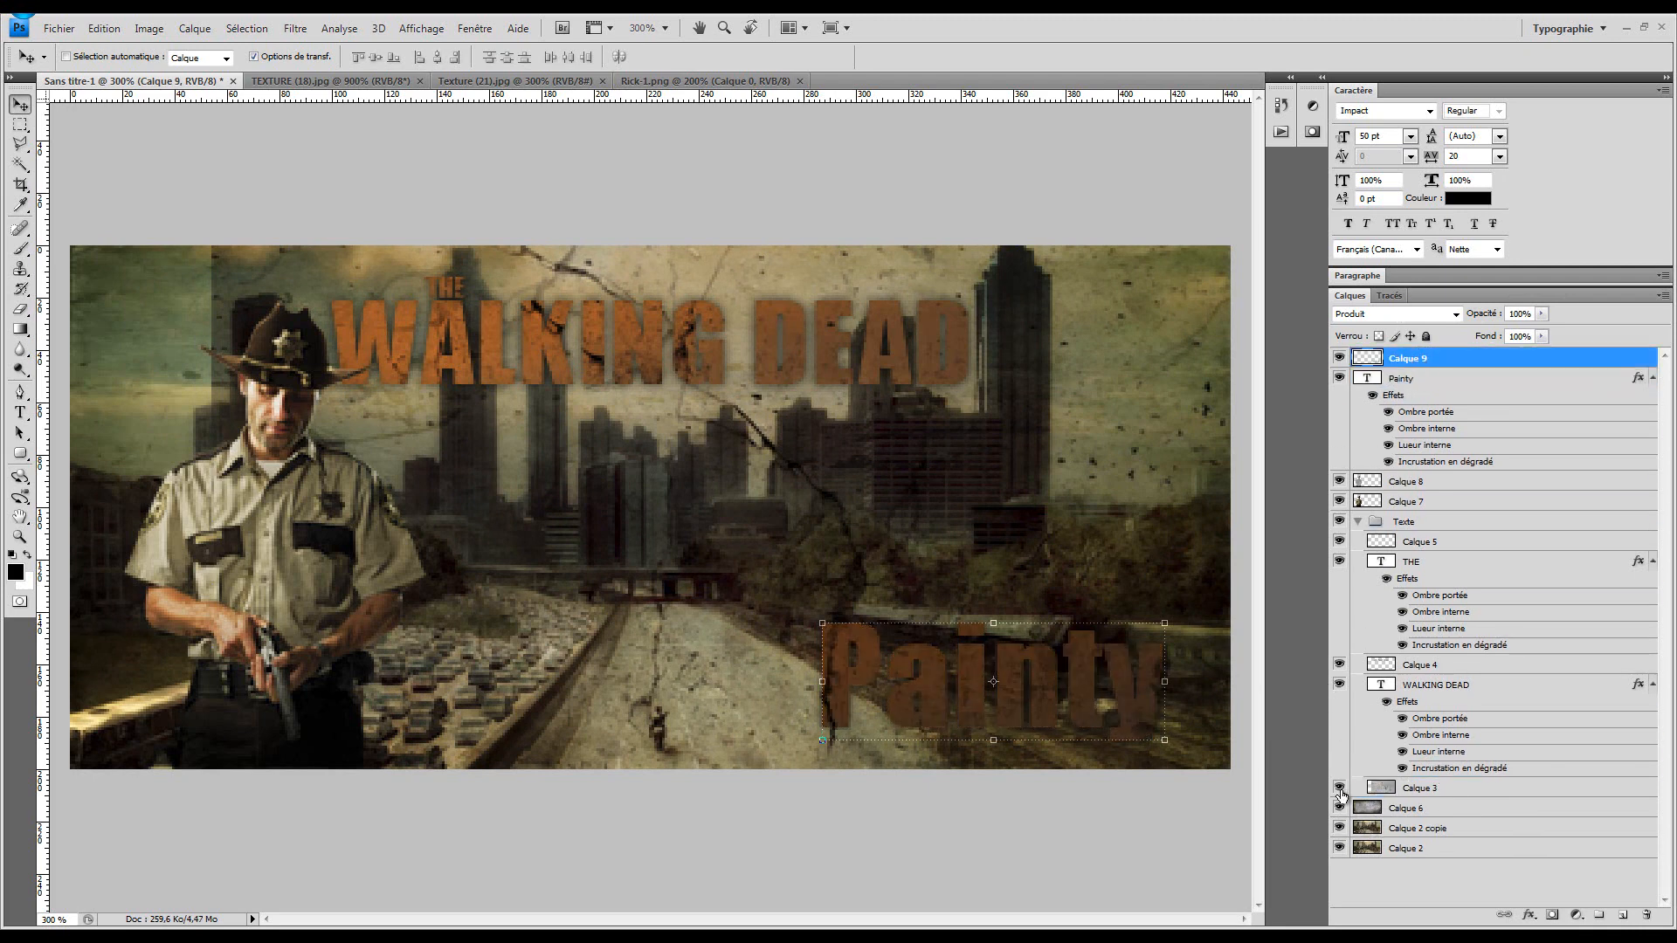
click(1339, 789)
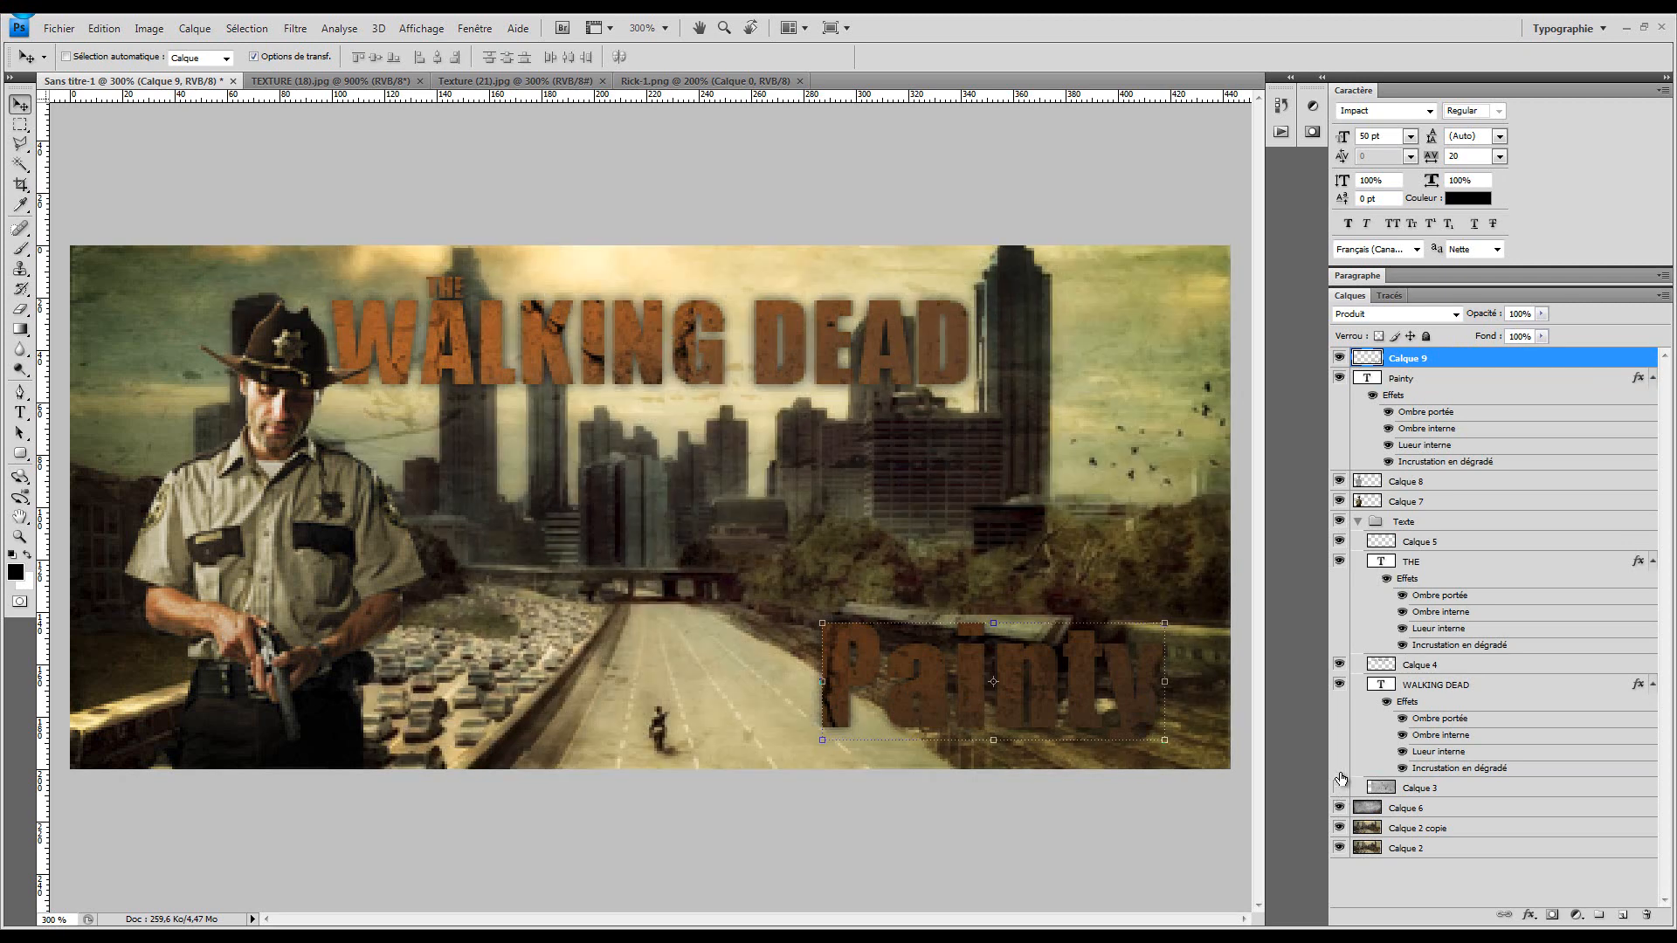
Set the blending mode of the Painty texture layer, Calque 9, to Incrustation, matching Calque 4
click(1418, 666)
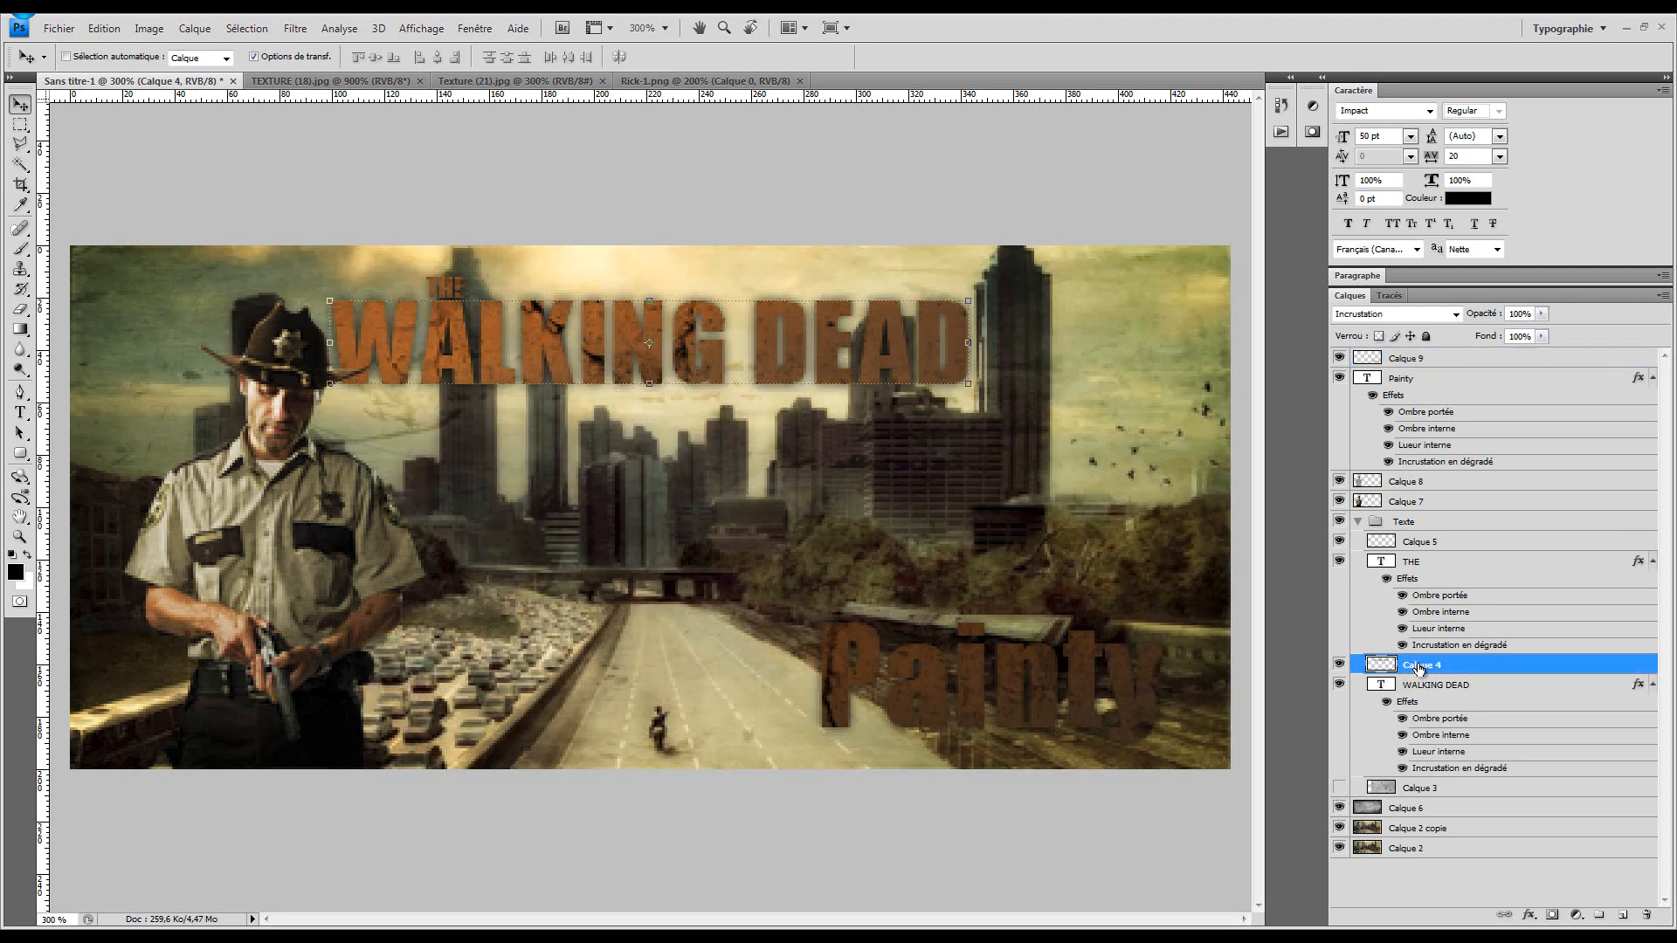
click(1411, 356)
click(1421, 312)
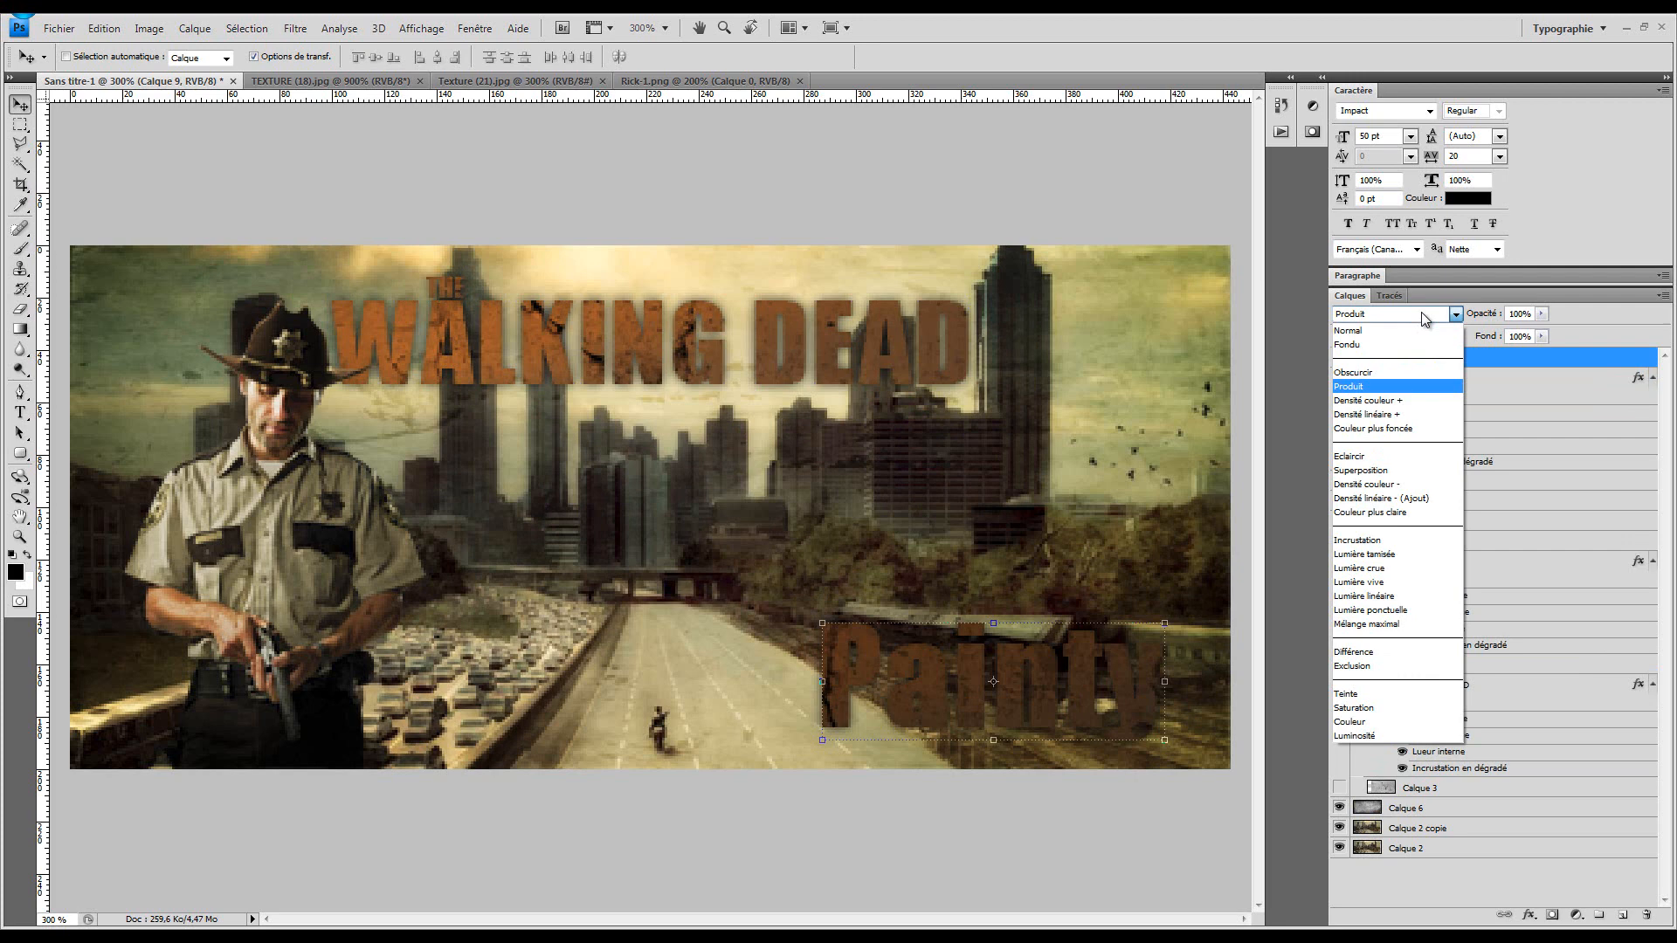
click(1429, 540)
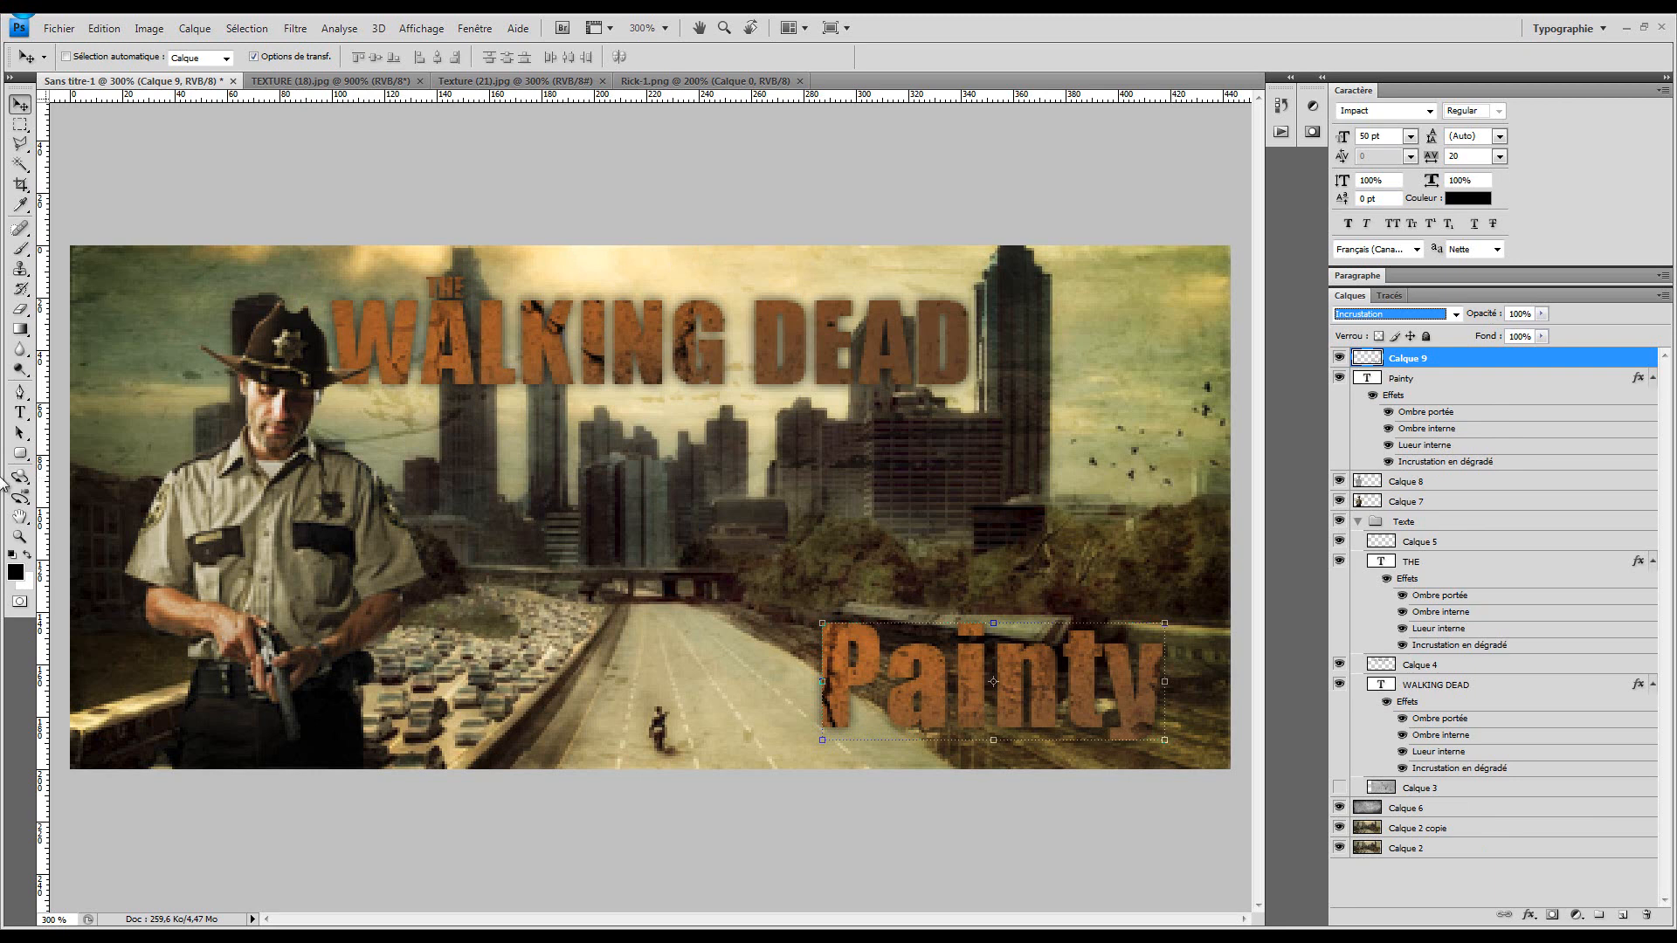
Set the Paint Bucket tool to fill with a pattern (Motif) and browse the available patterns
drag(20, 329, 87, 345)
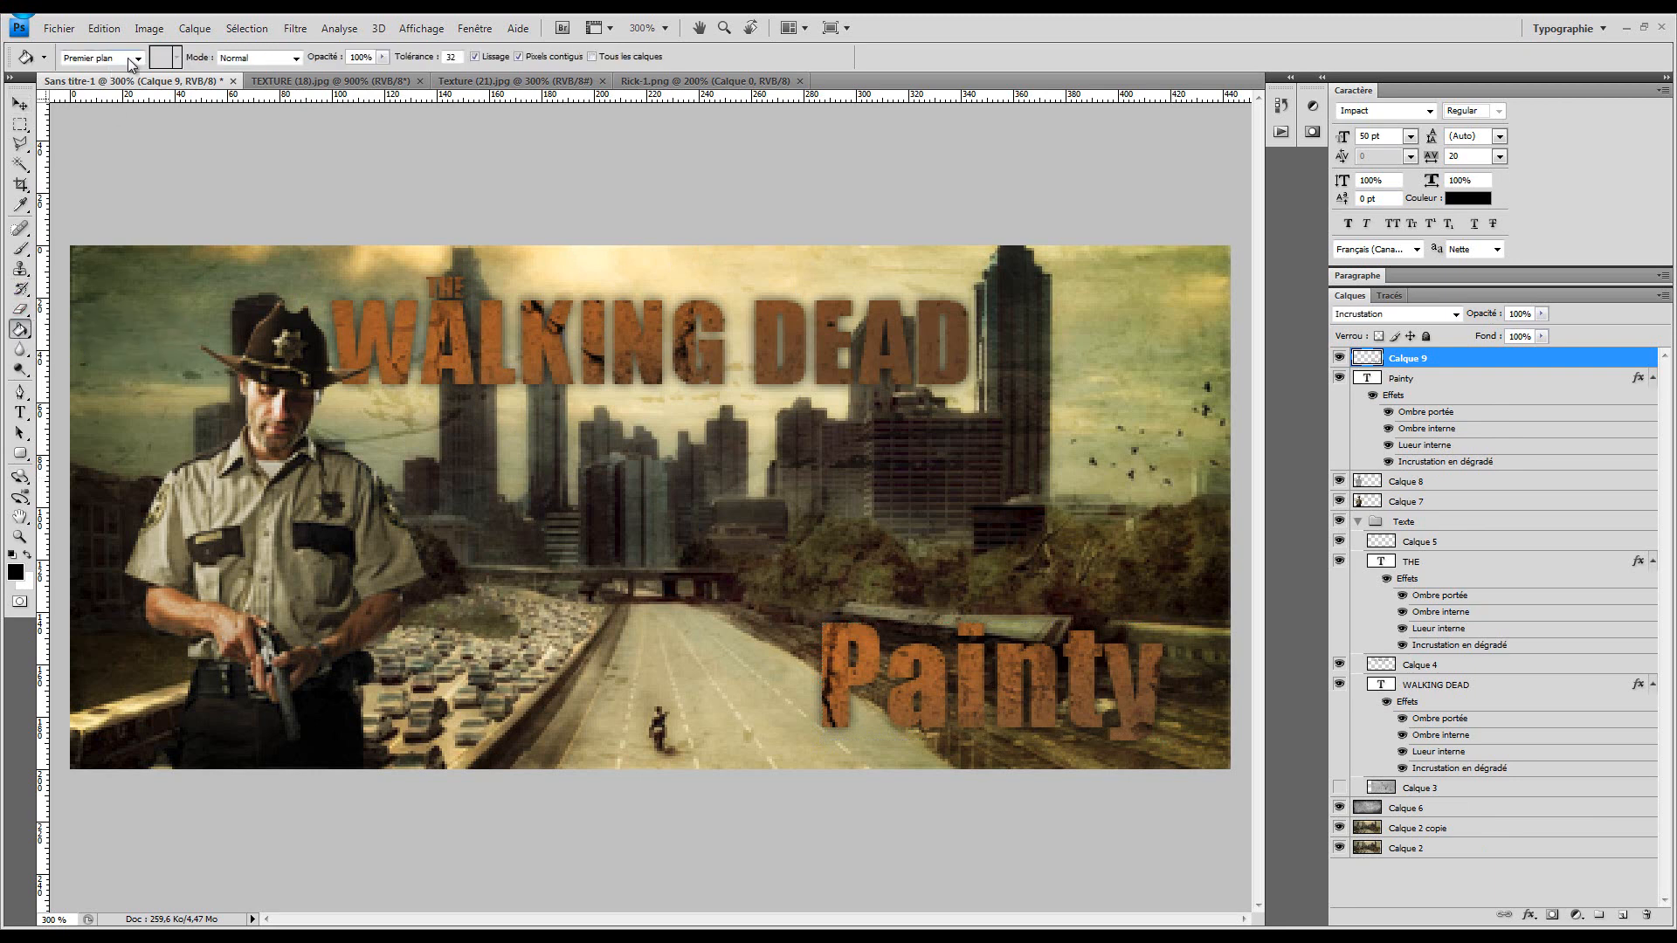
click(17, 337)
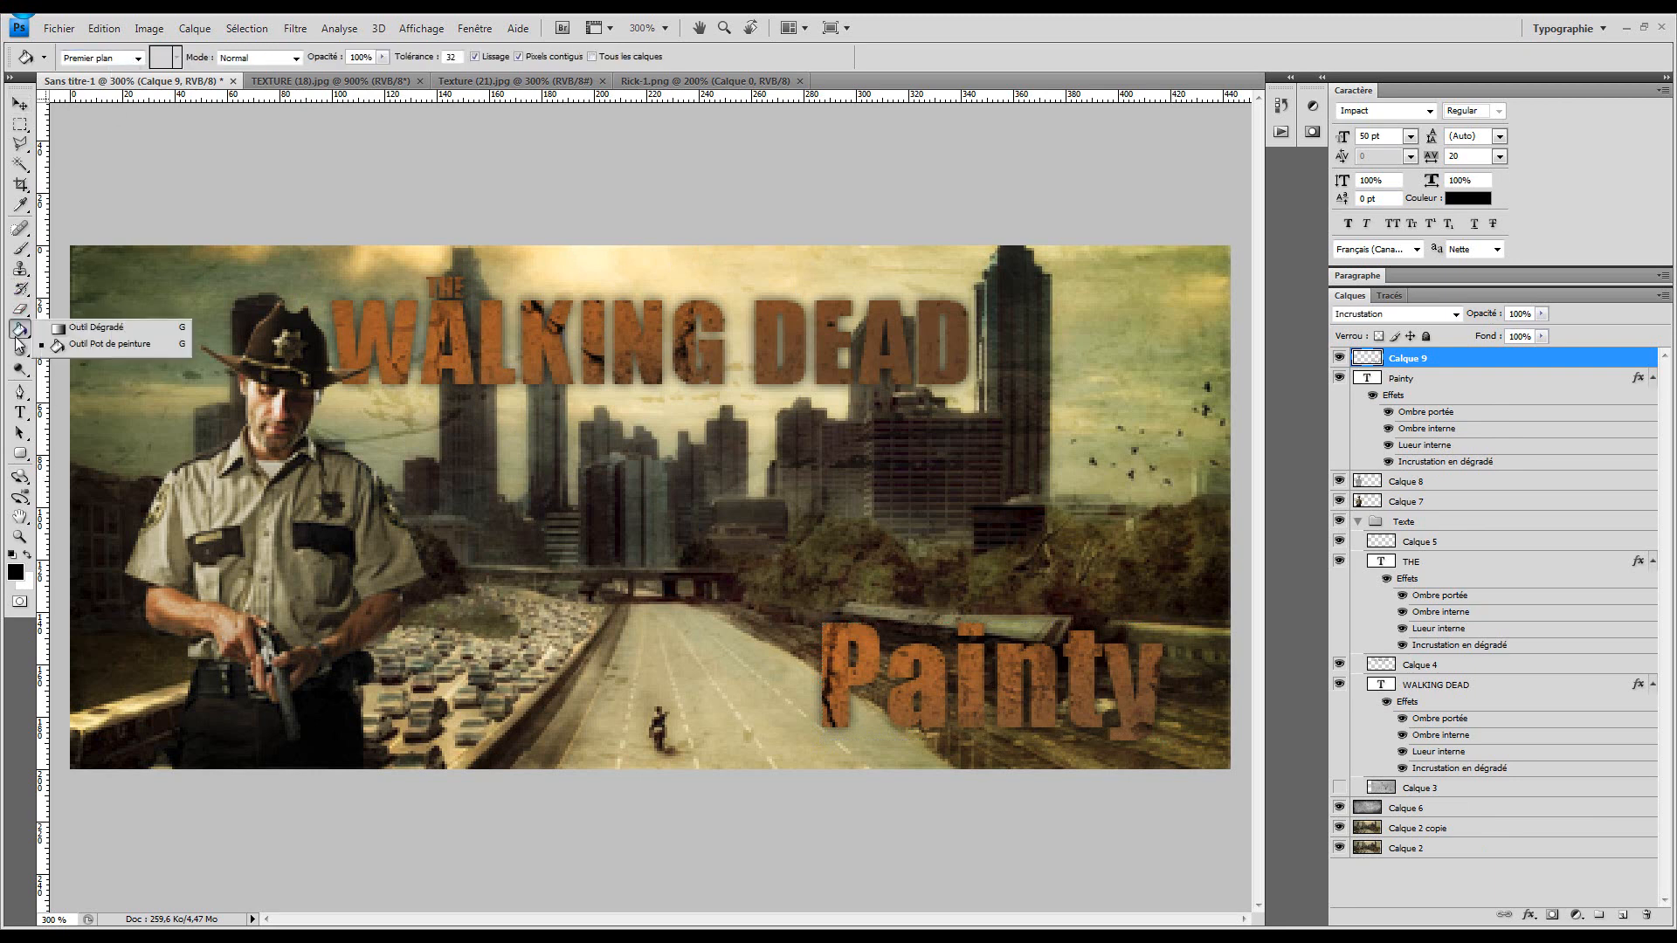
click(135, 58)
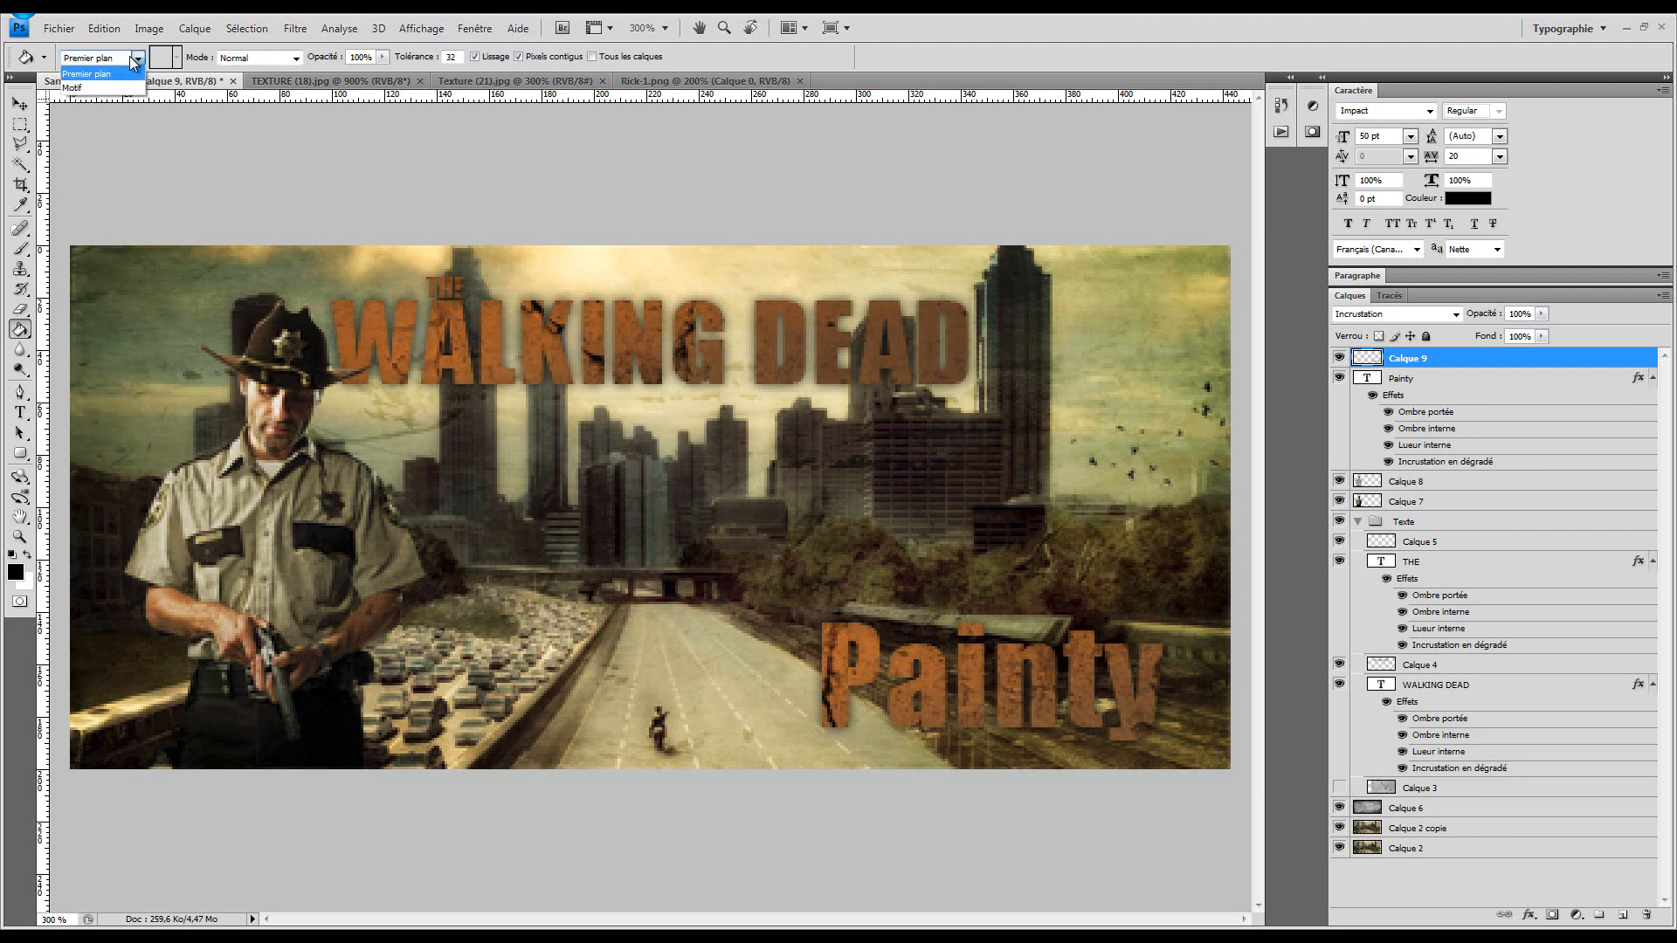
click(93, 89)
click(177, 58)
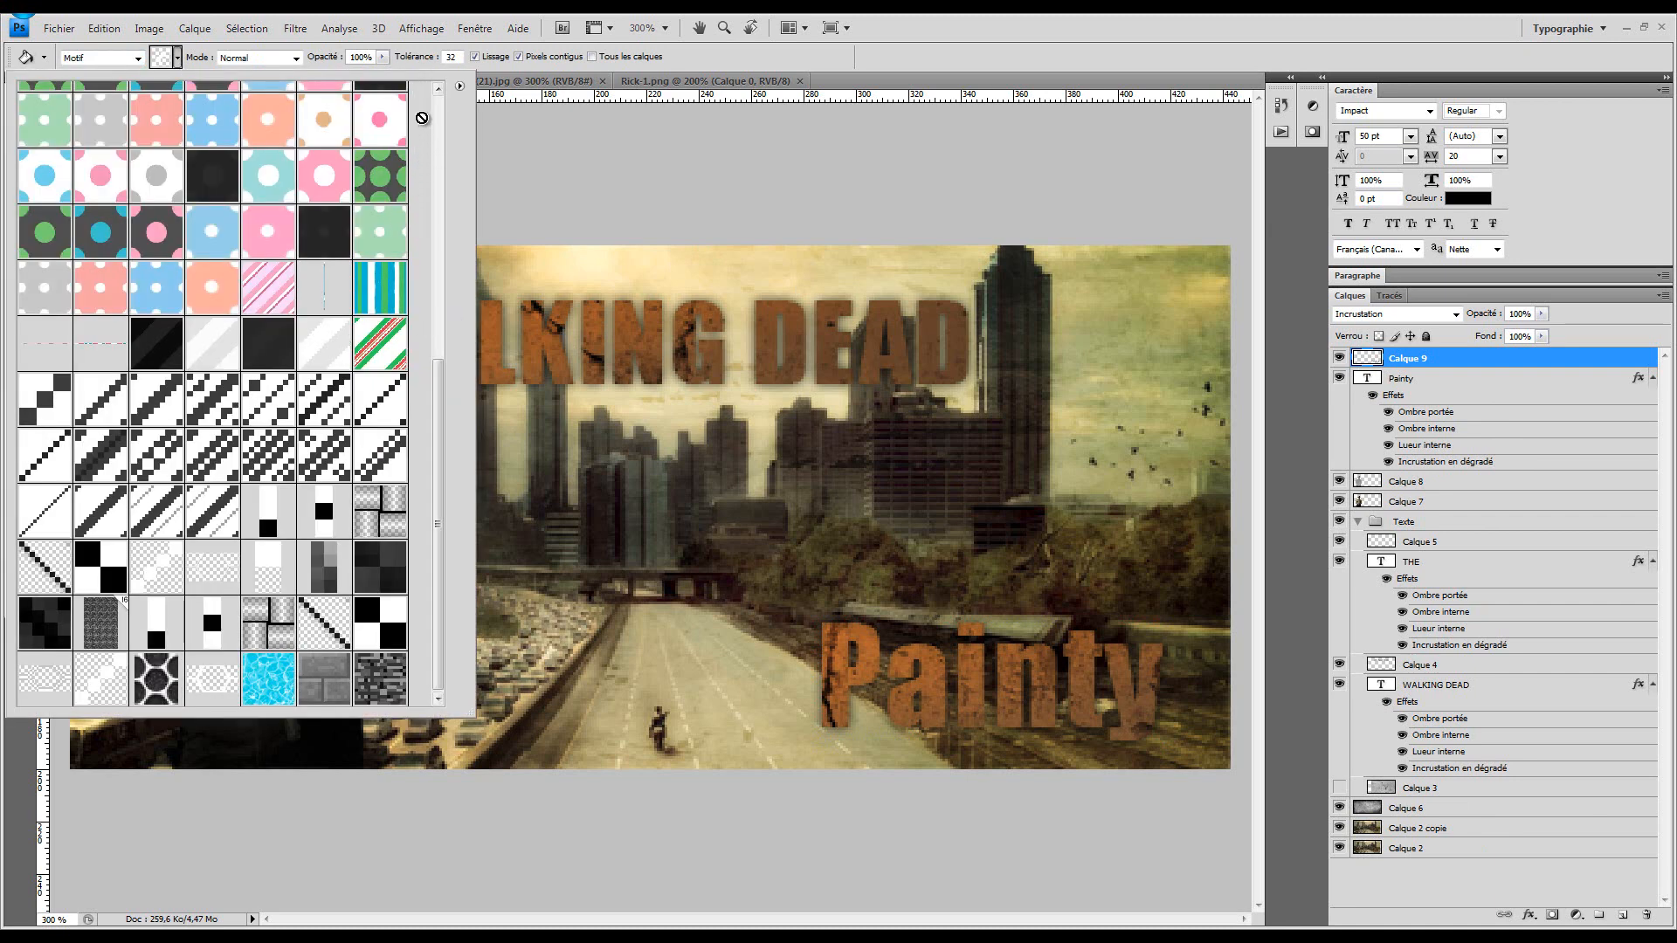
scroll(303, 276, up, 3)
scroll(303, 273, down, 3)
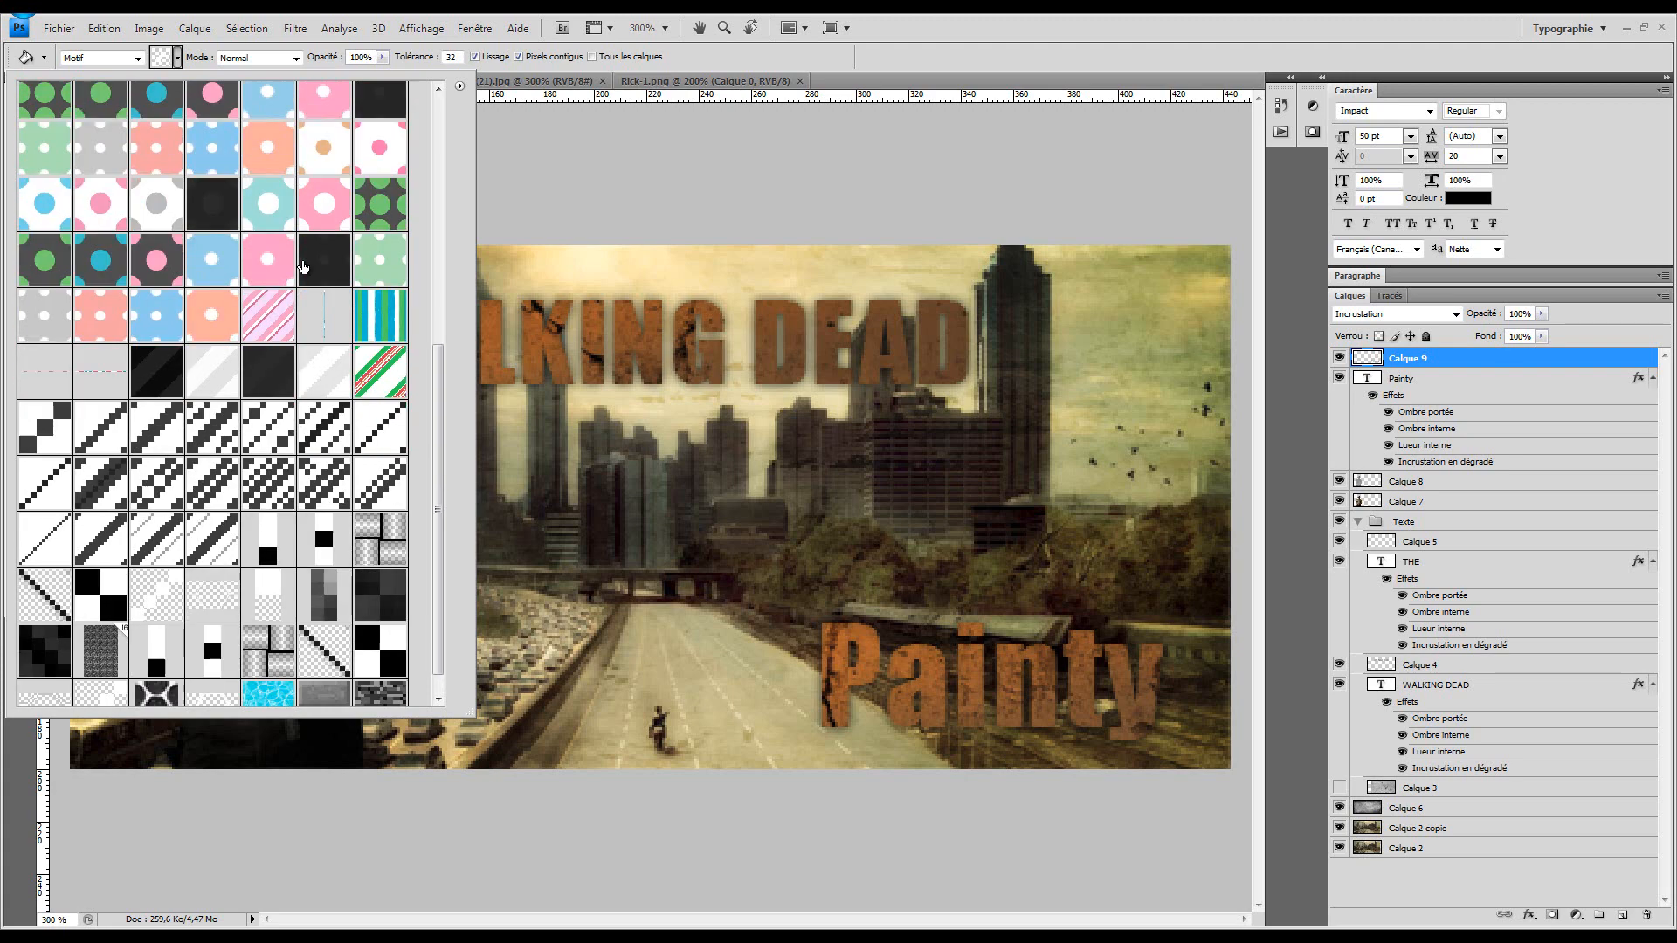
click(460, 87)
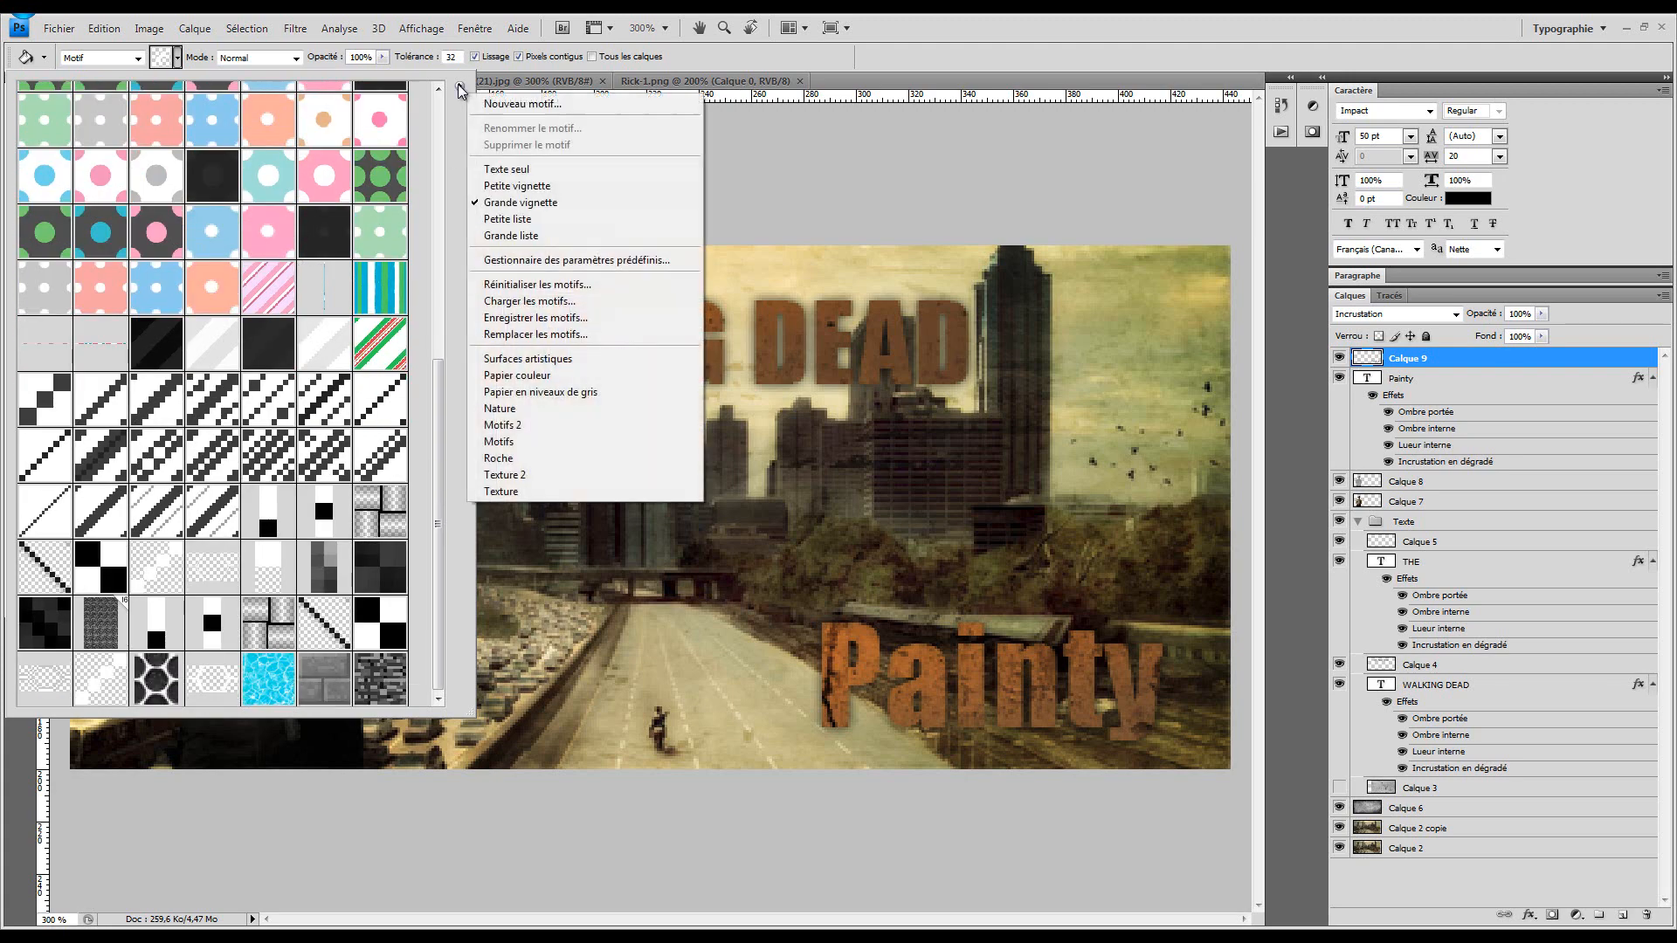
click(556, 303)
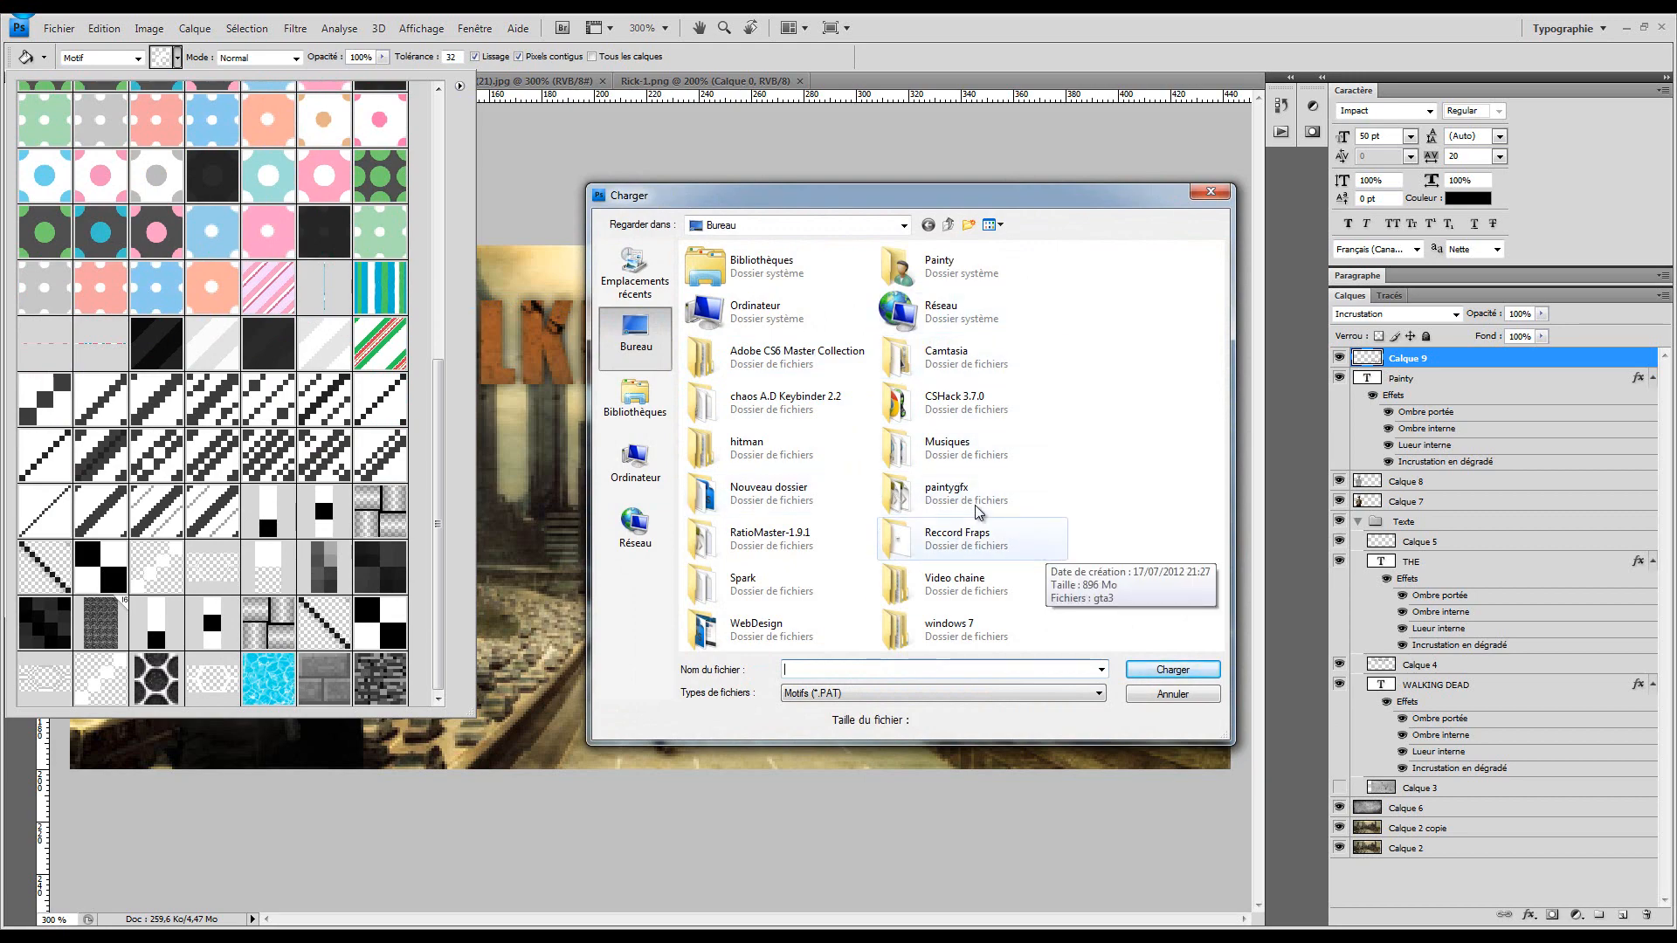
click(1184, 696)
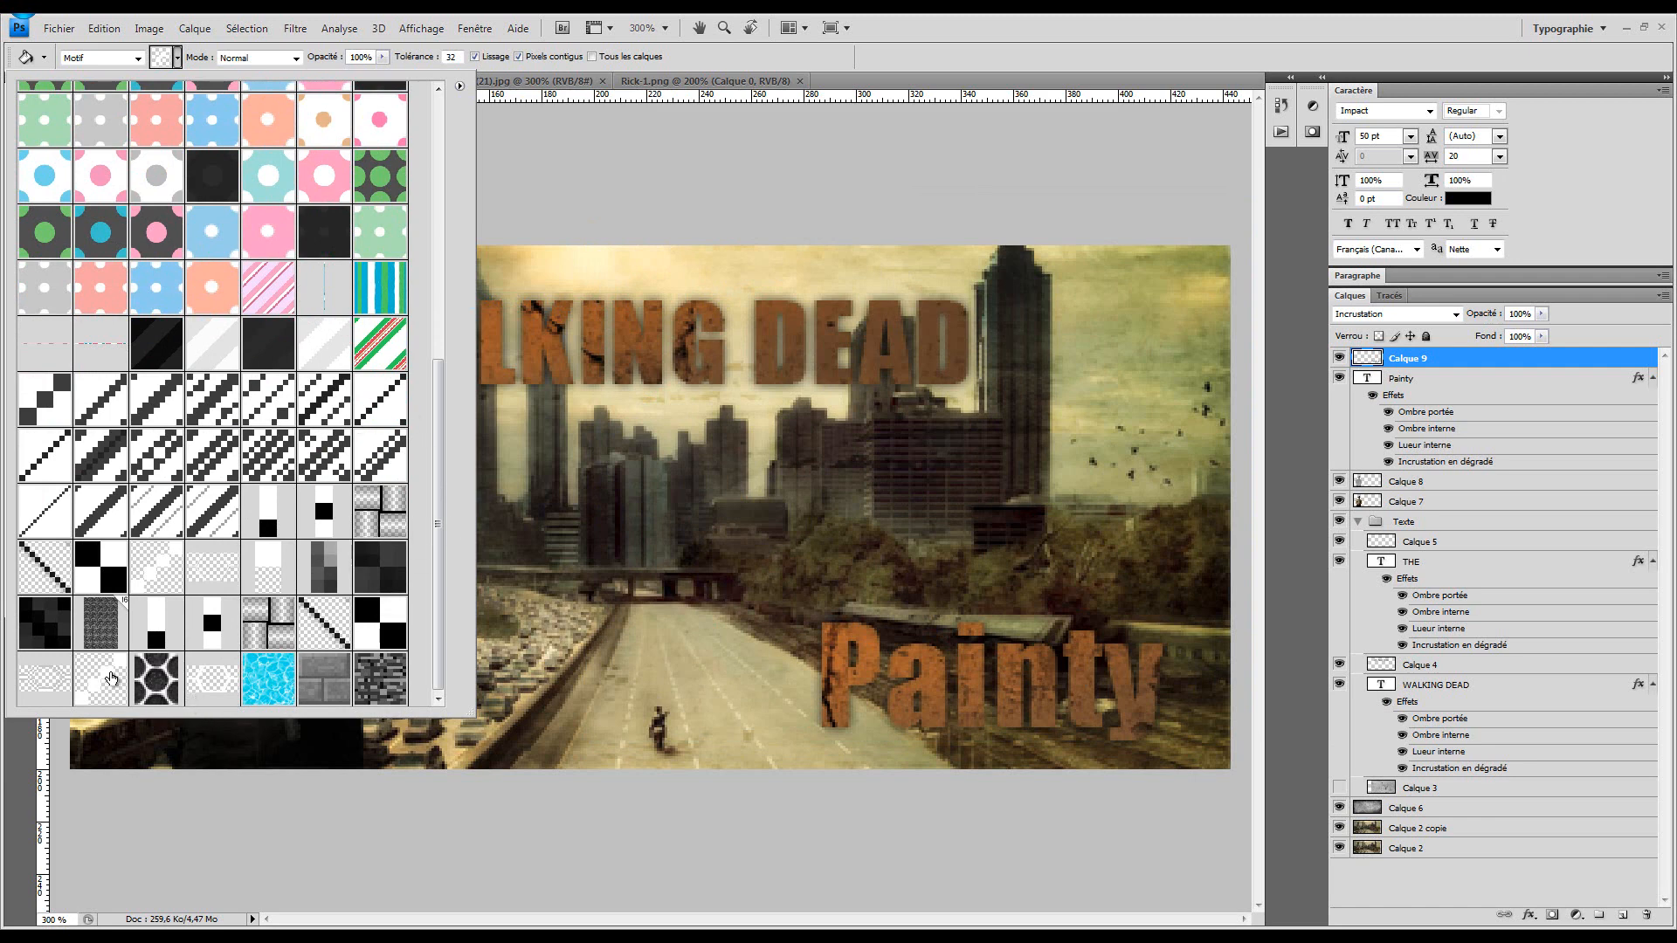
Choose the 4 x 4 pixel diagonal pattern named Line as the Paint Bucket's fill
click(111, 677)
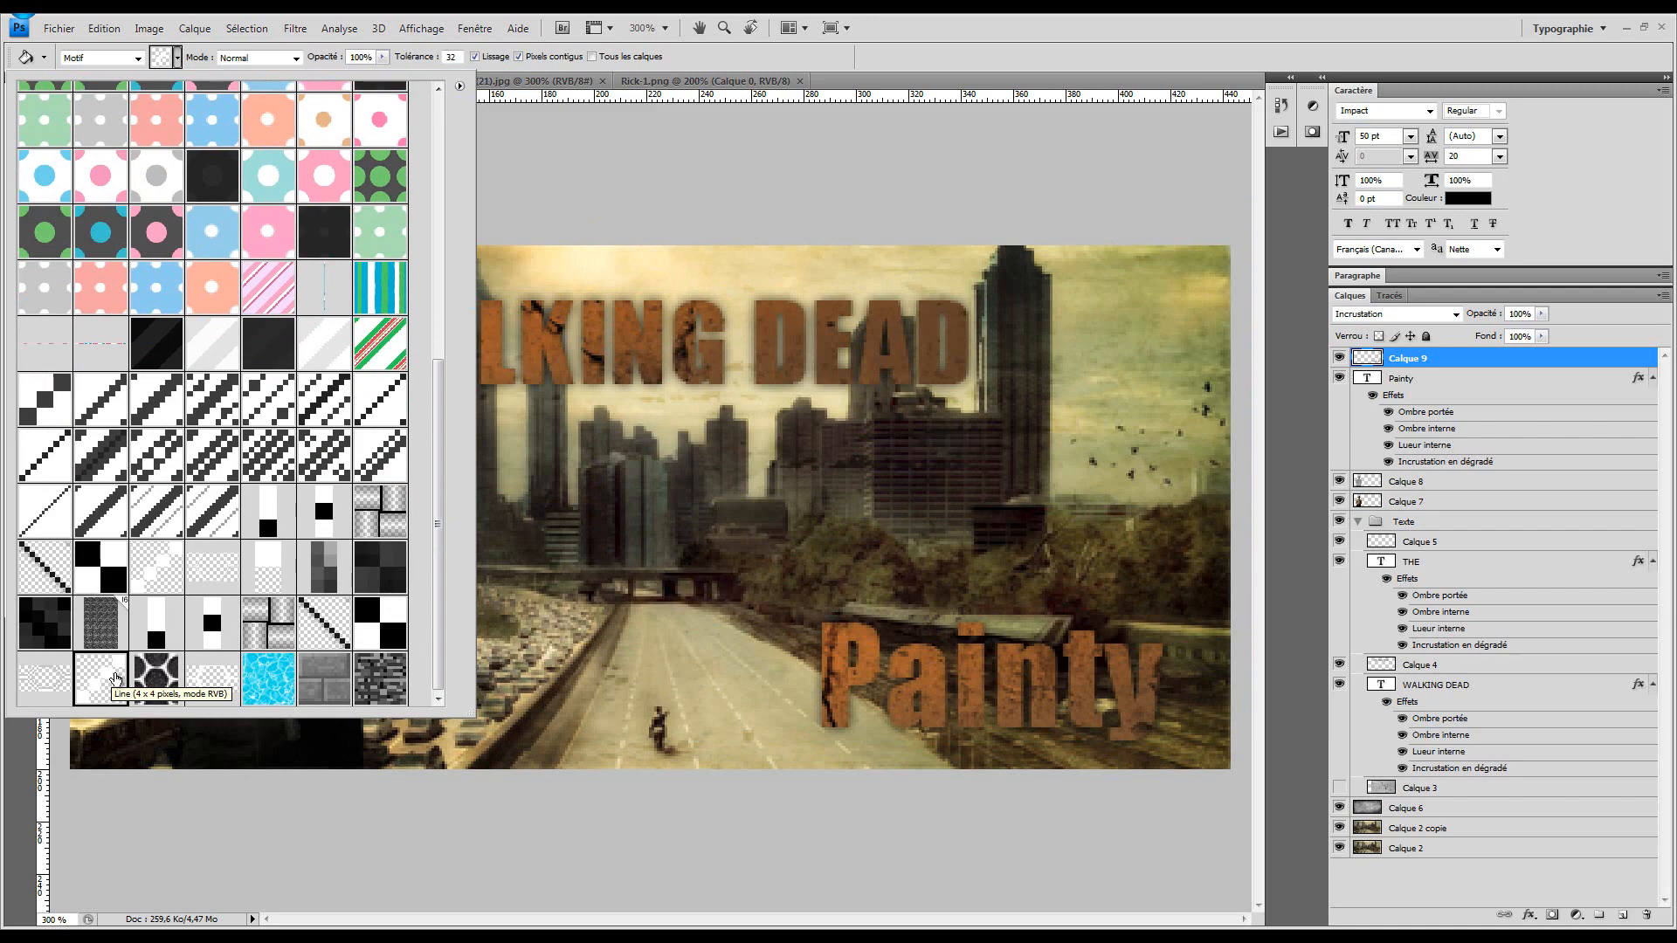
double_click(112, 671)
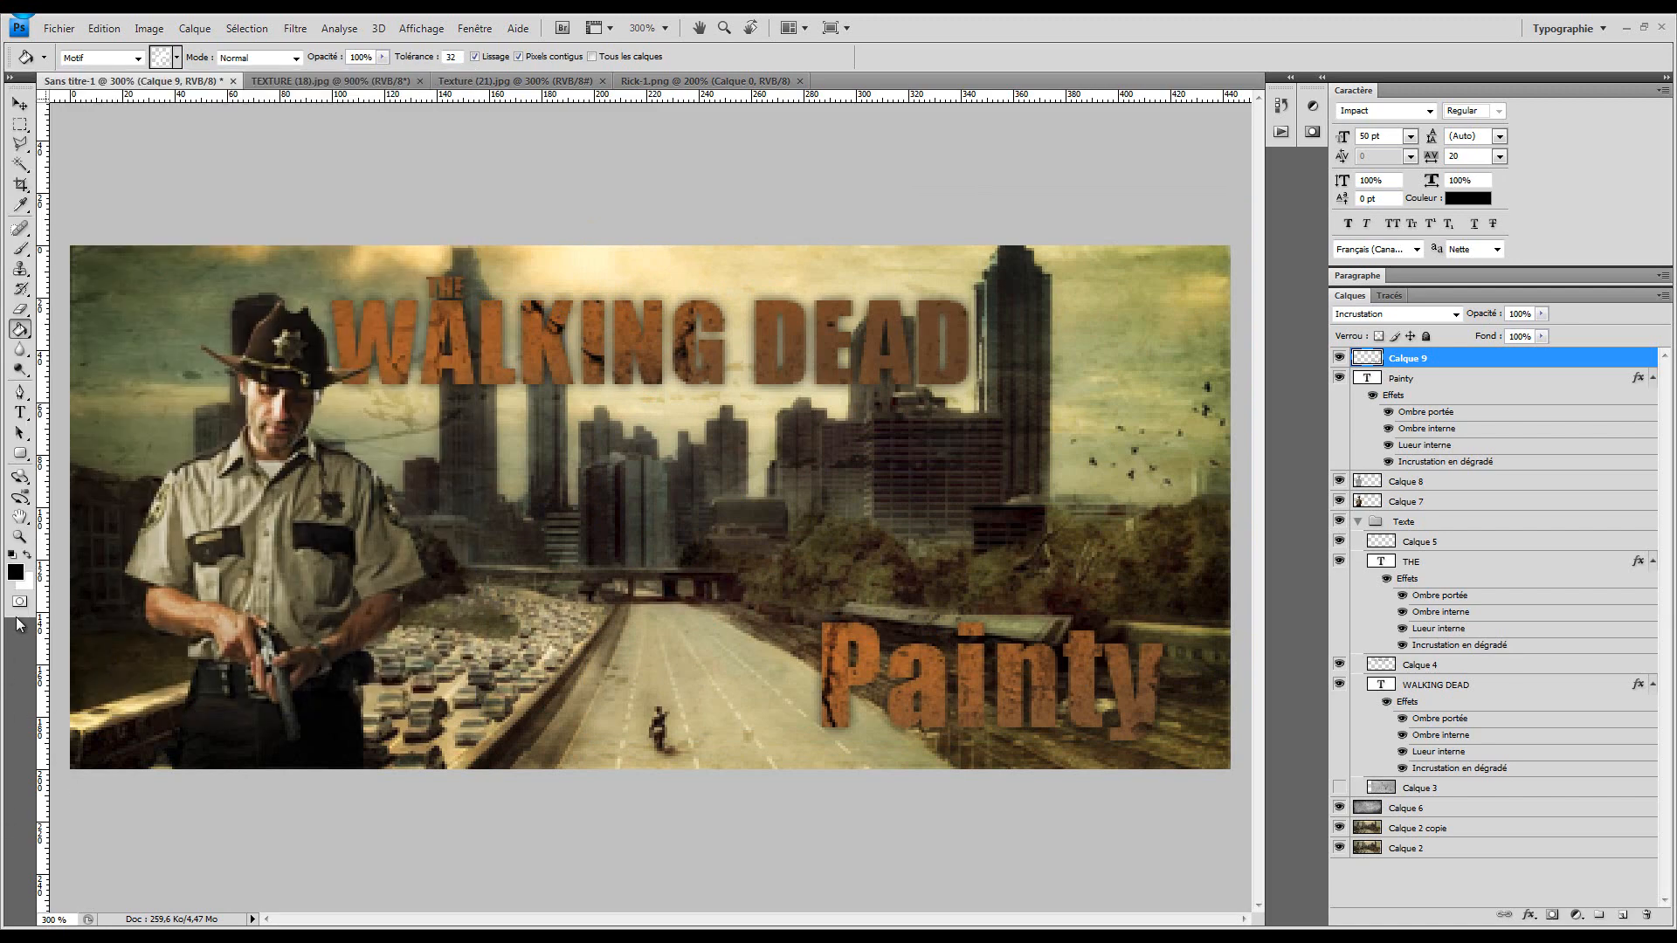
Try filling Calque 9 with the diagonal line pattern twice, undoing each fill
click(281, 496)
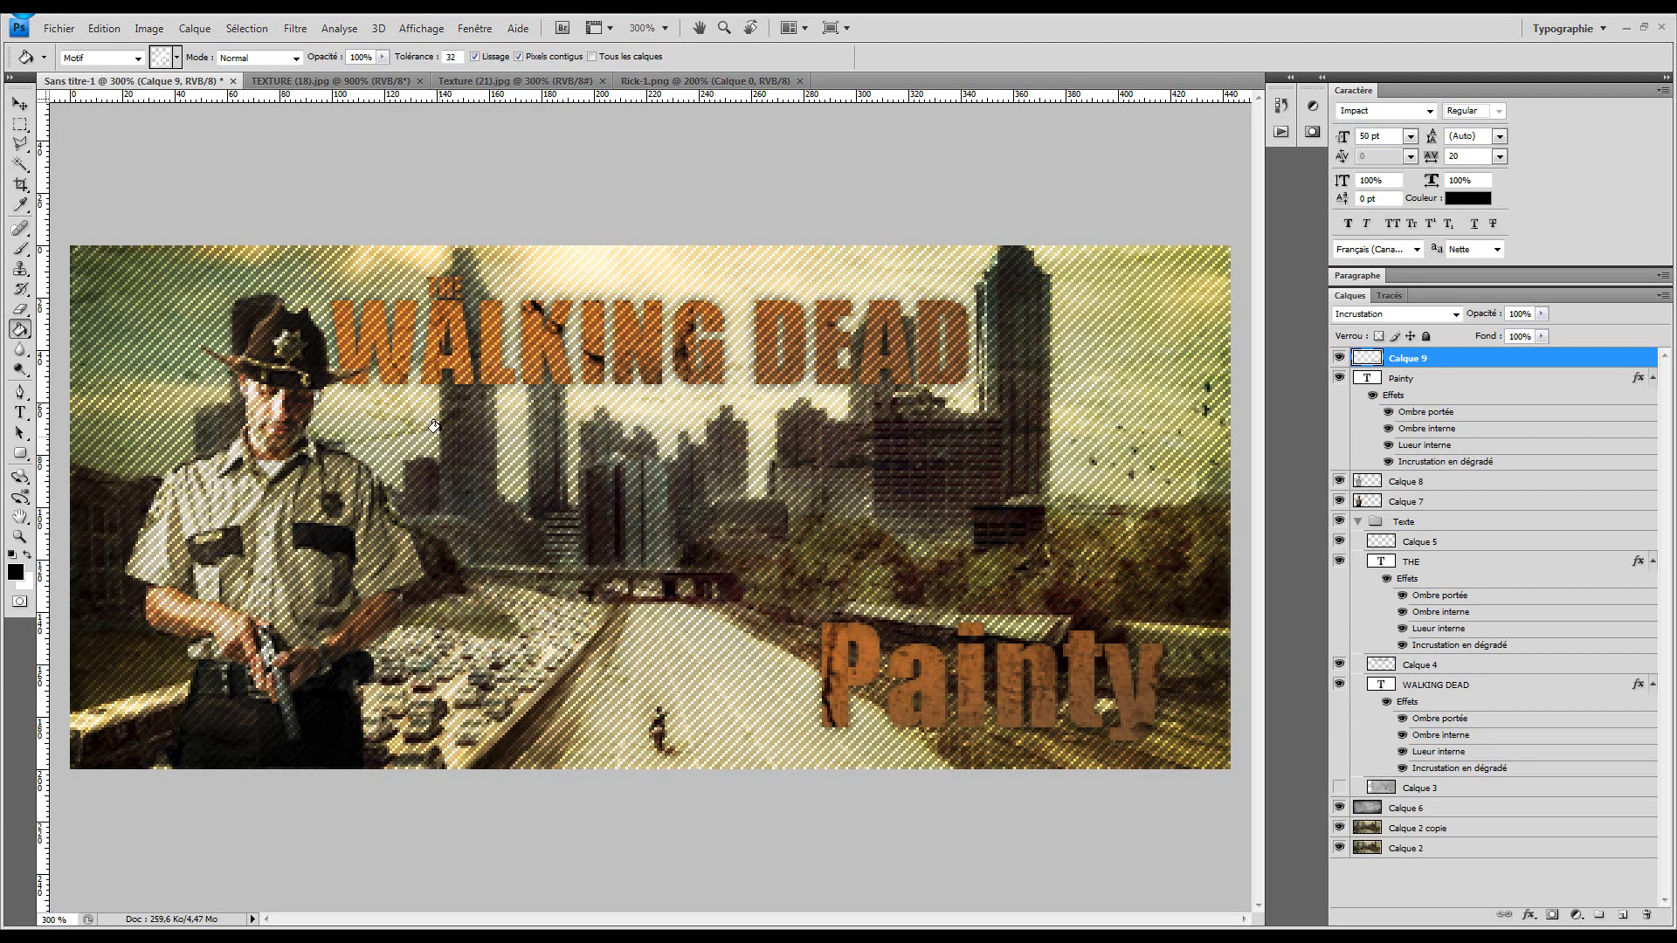
key(ctrl+z)
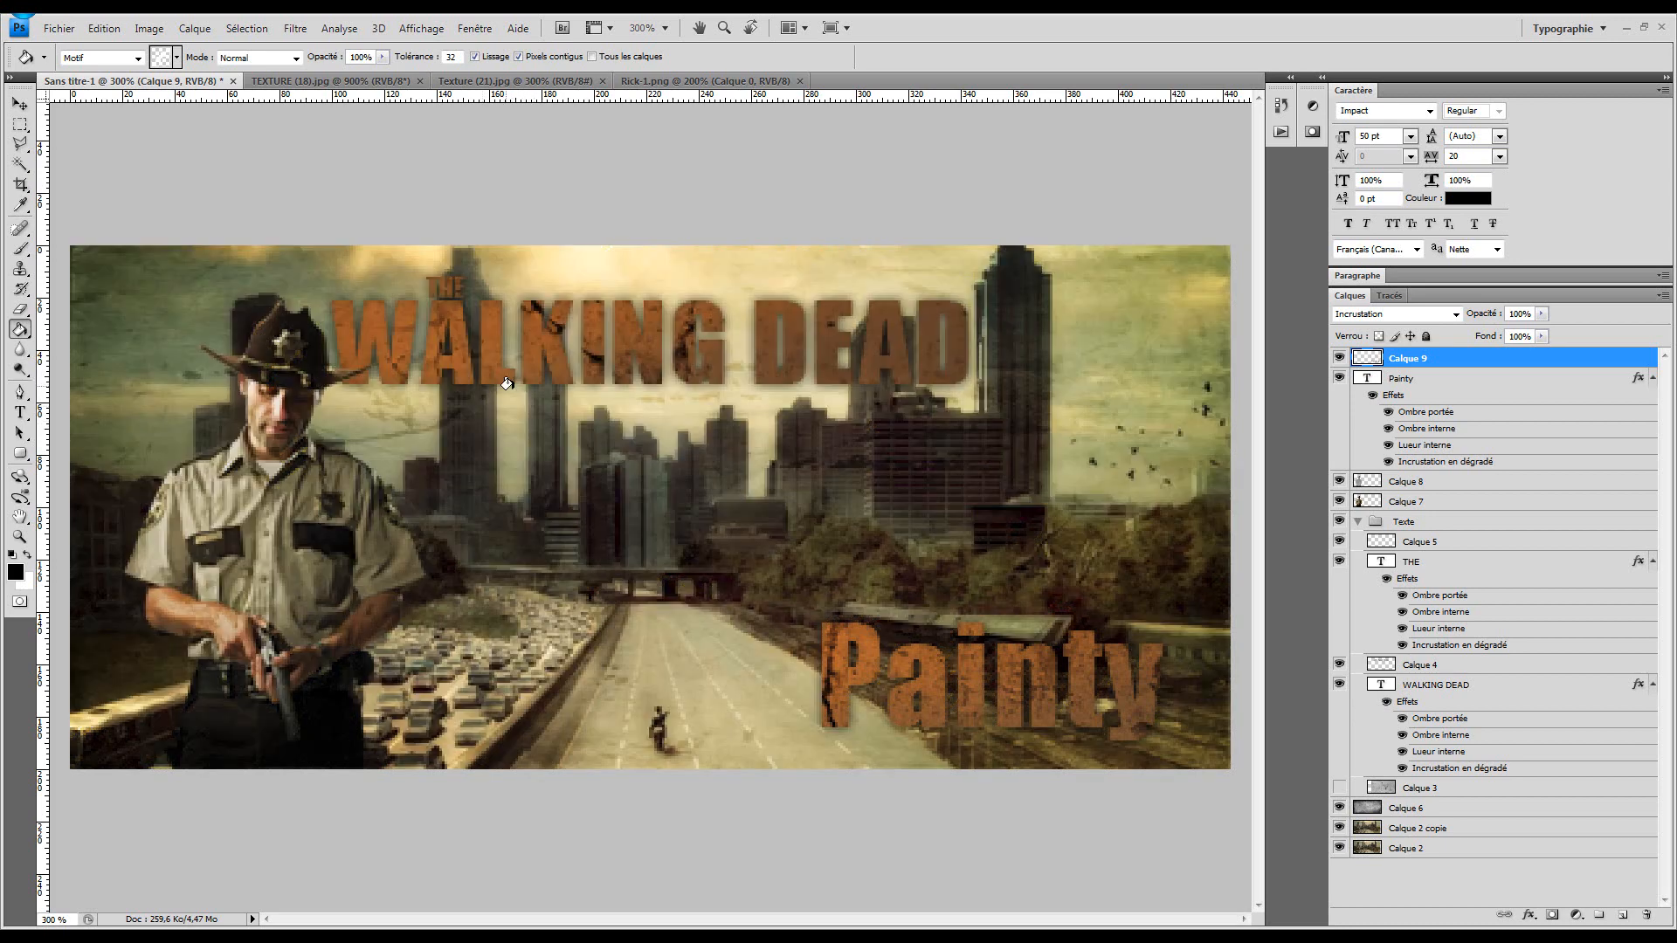
click(579, 323)
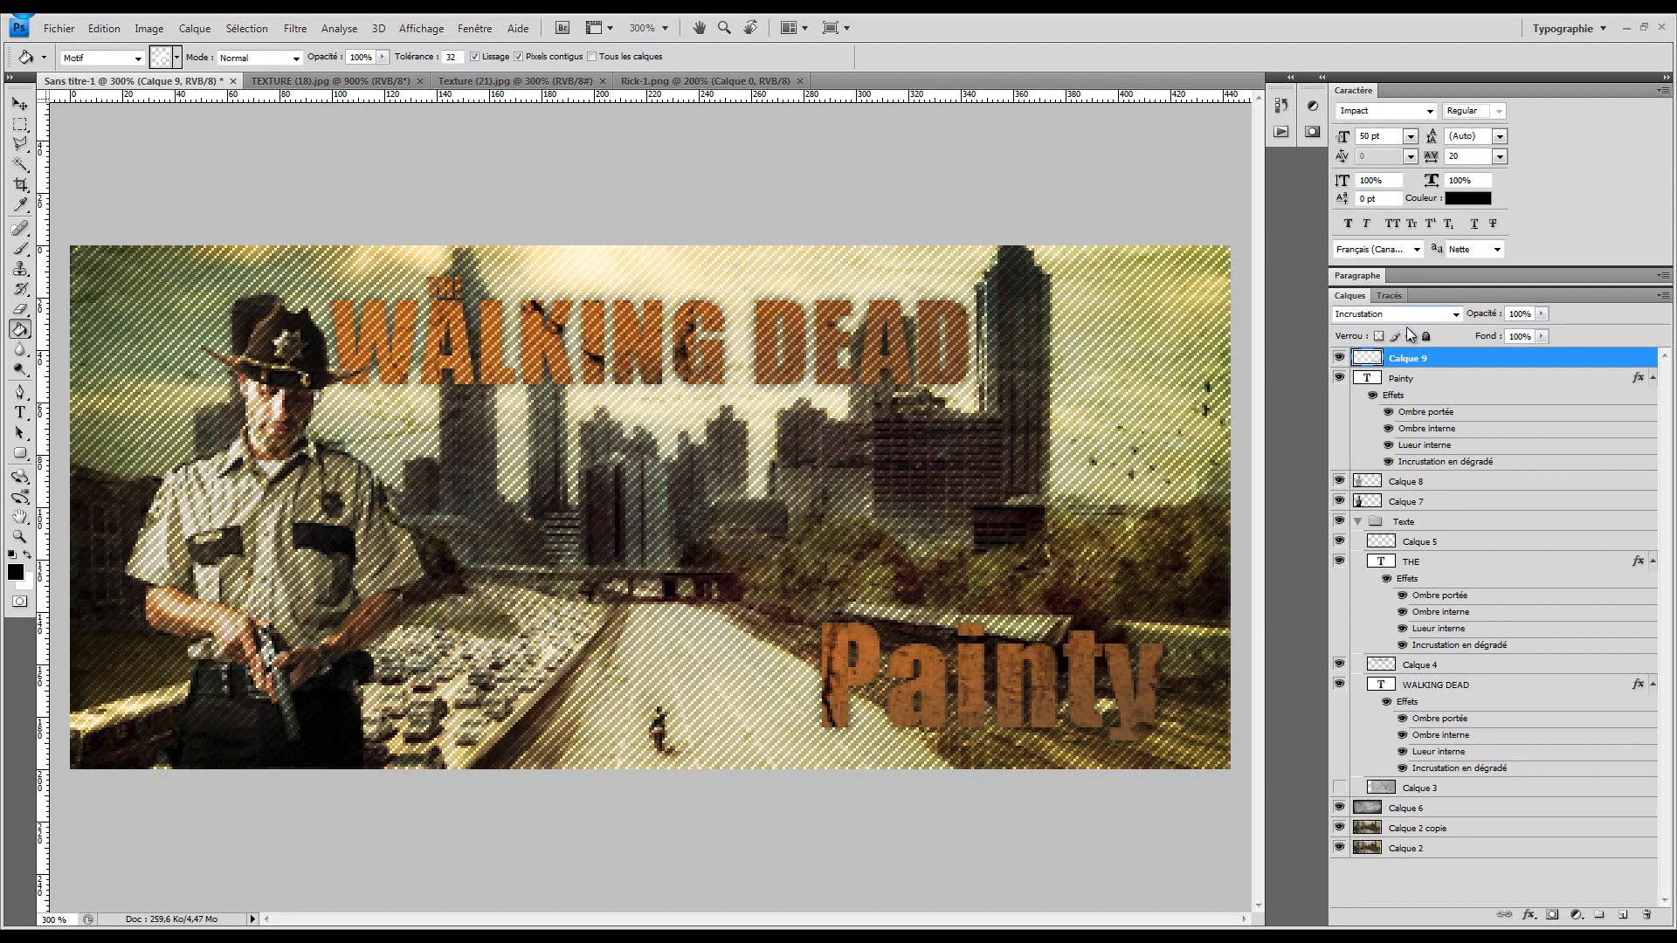
key(ctrl+z)
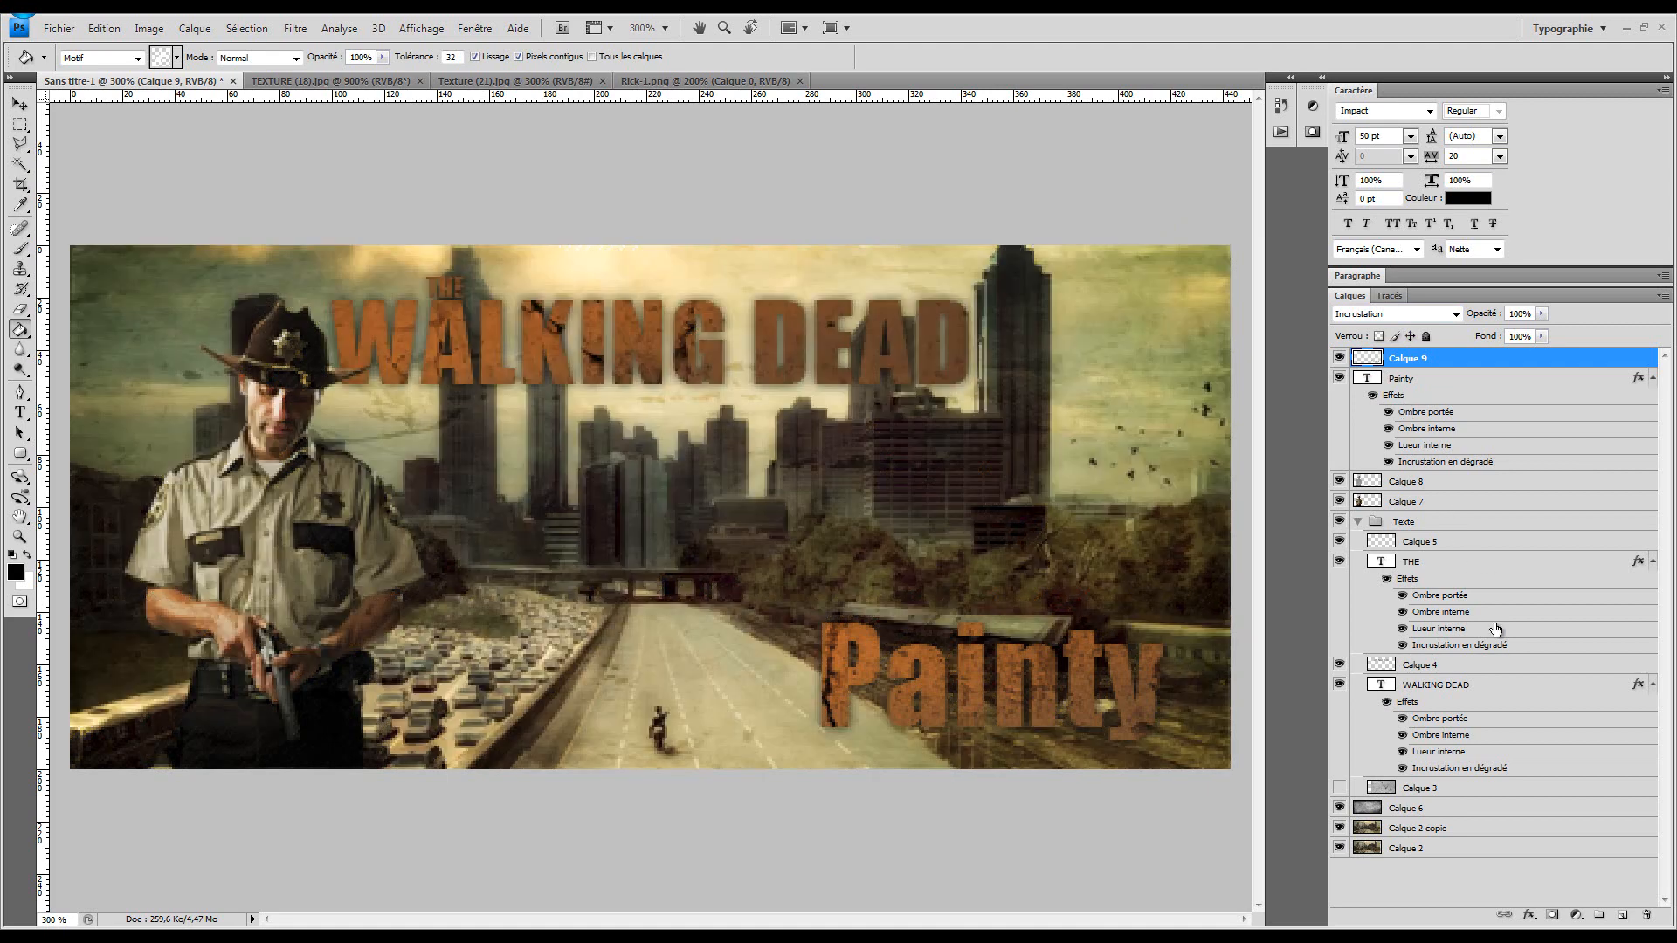
Fill a new top layer with the diagonal line pattern and set its blending mode to Lumière tamisée
click(1622, 915)
click(554, 388)
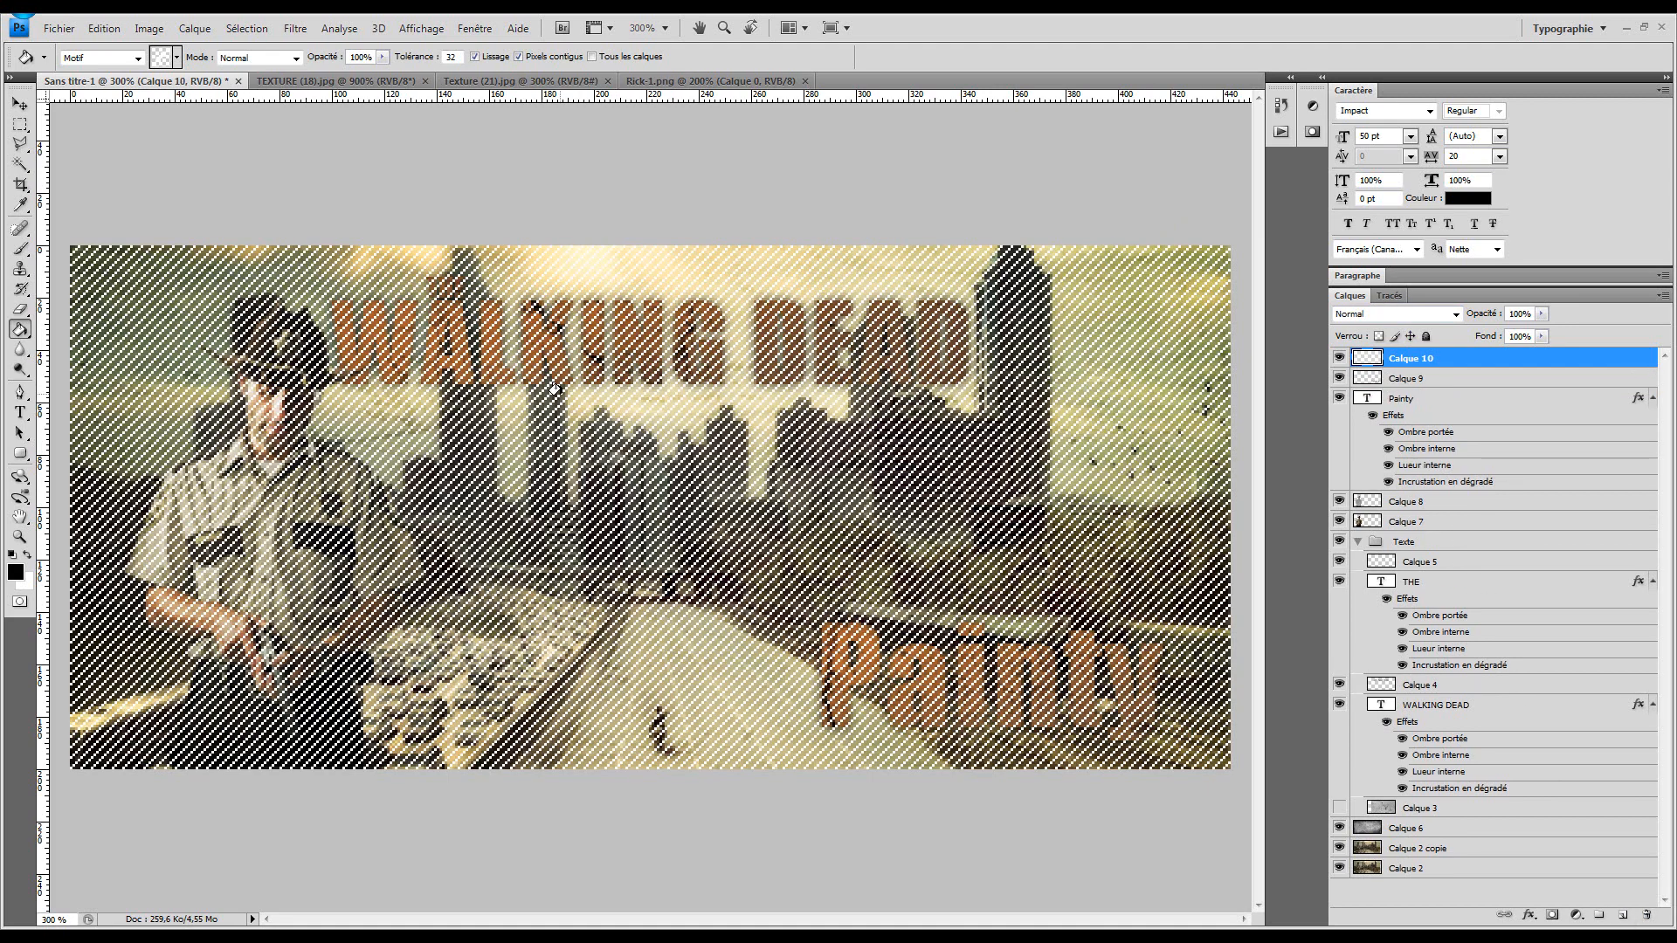
click(1411, 314)
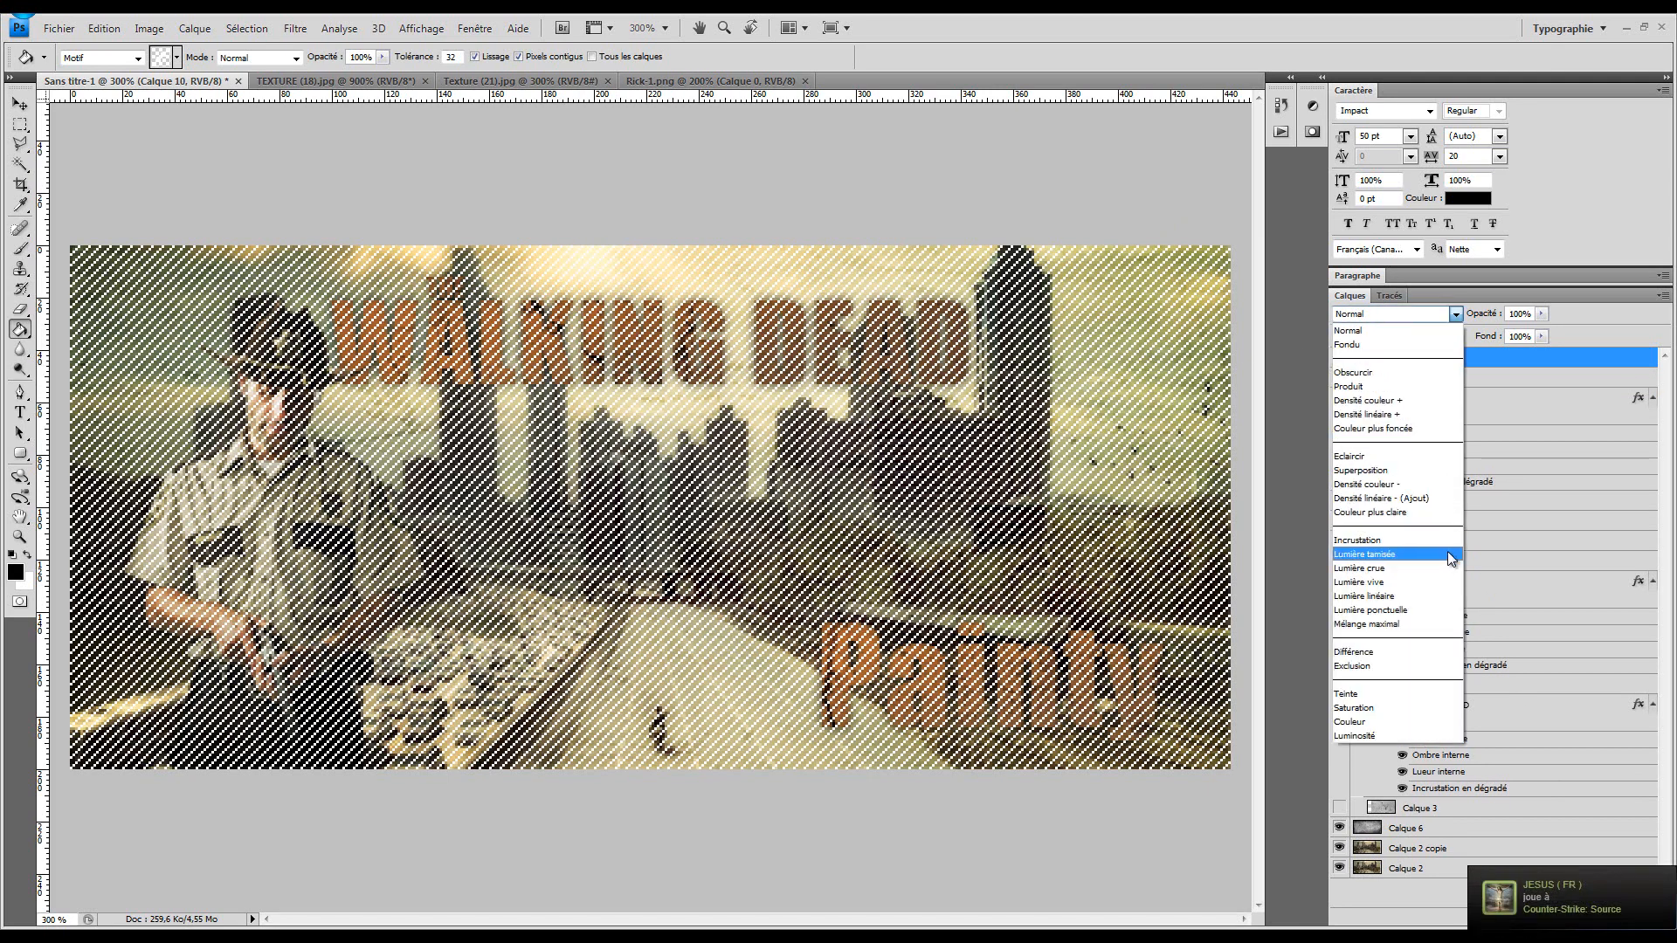
click(1451, 556)
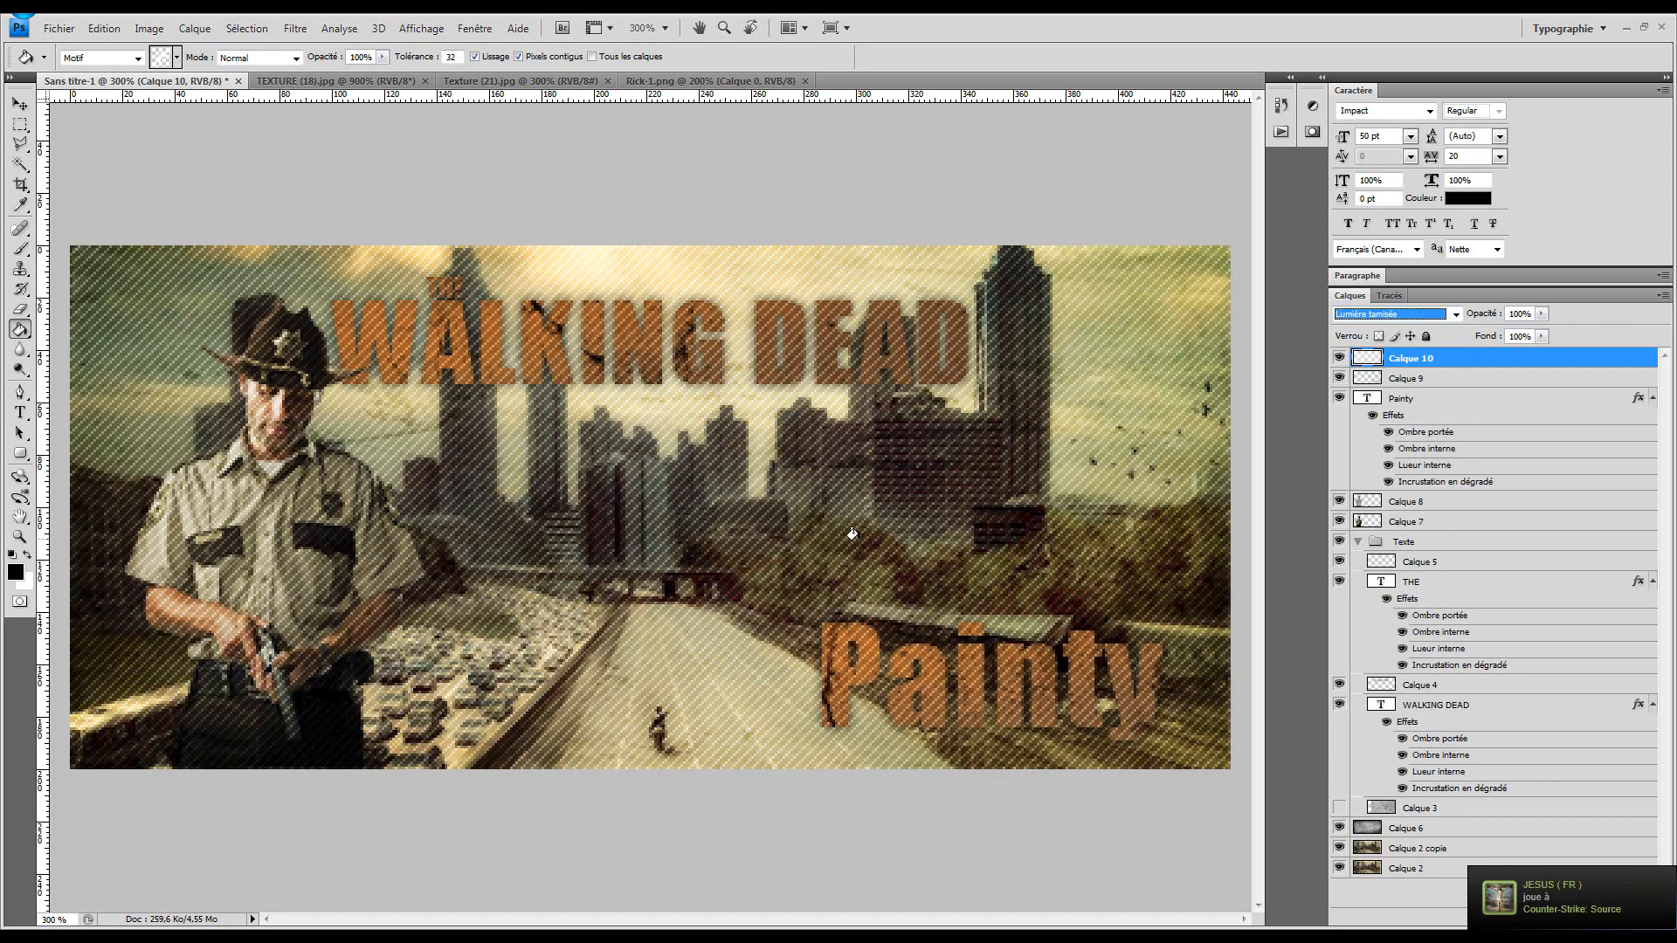
Lower the opacity of the diagonal line layer Calque 10 to 10% and check the banner at actual size
mouse_move(1496, 315)
mouse_down()
mouse_move(1459, 316)
mouse_move(1474, 319)
mouse_up()
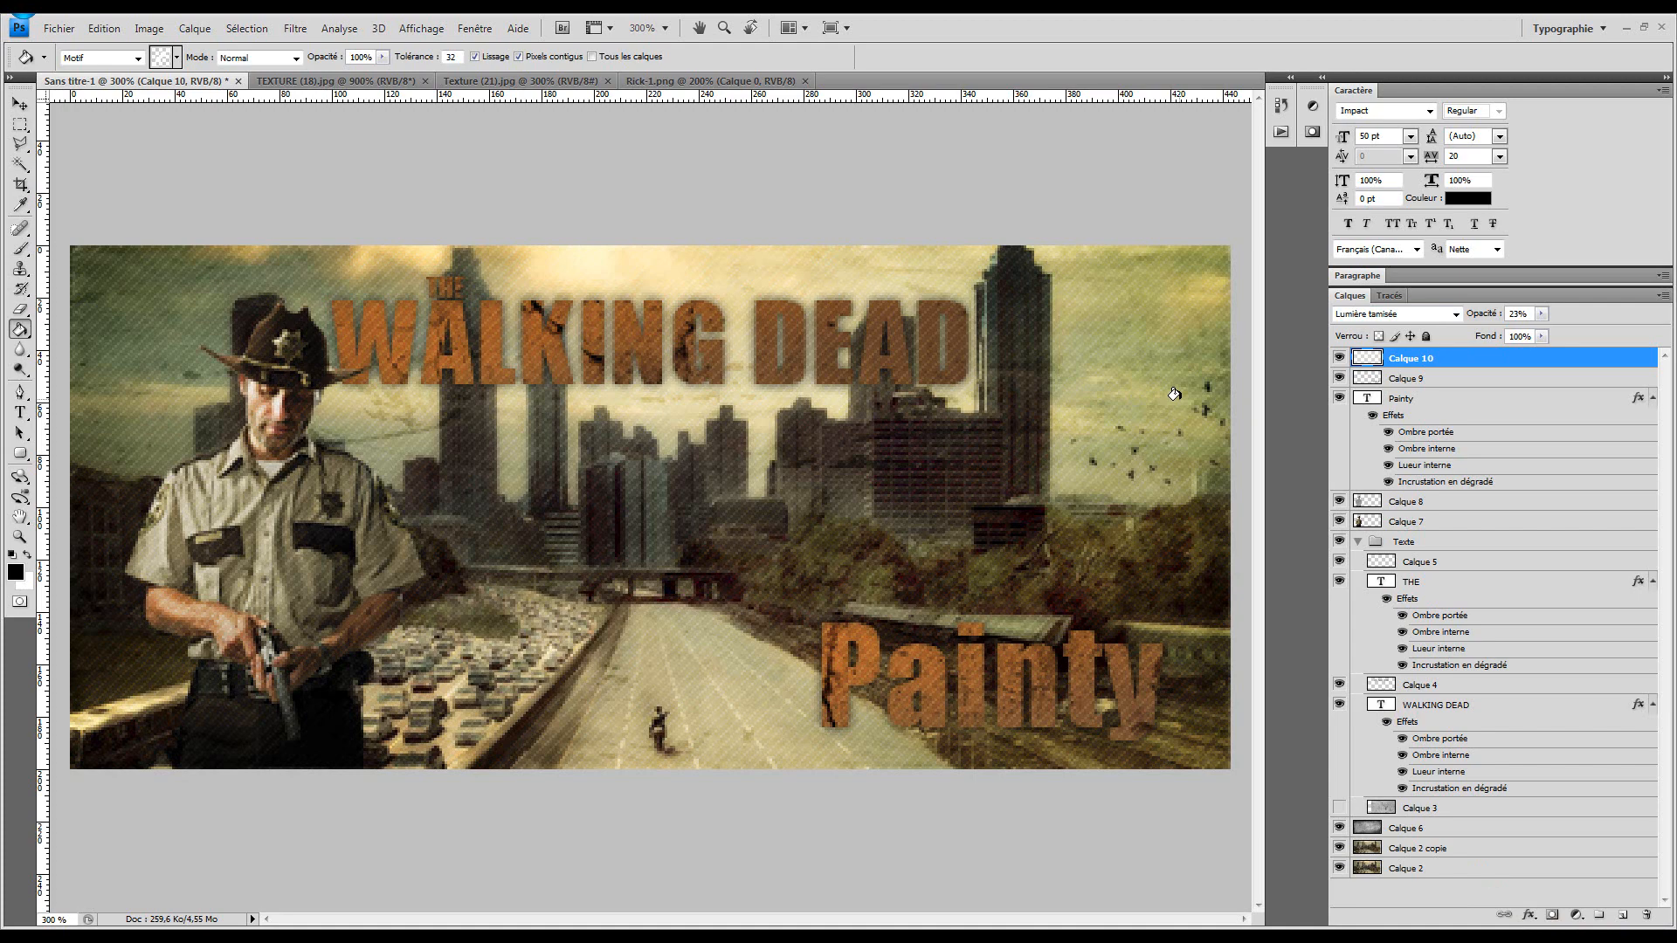
drag(1490, 319, 1498, 320)
click(1510, 314)
key(z)
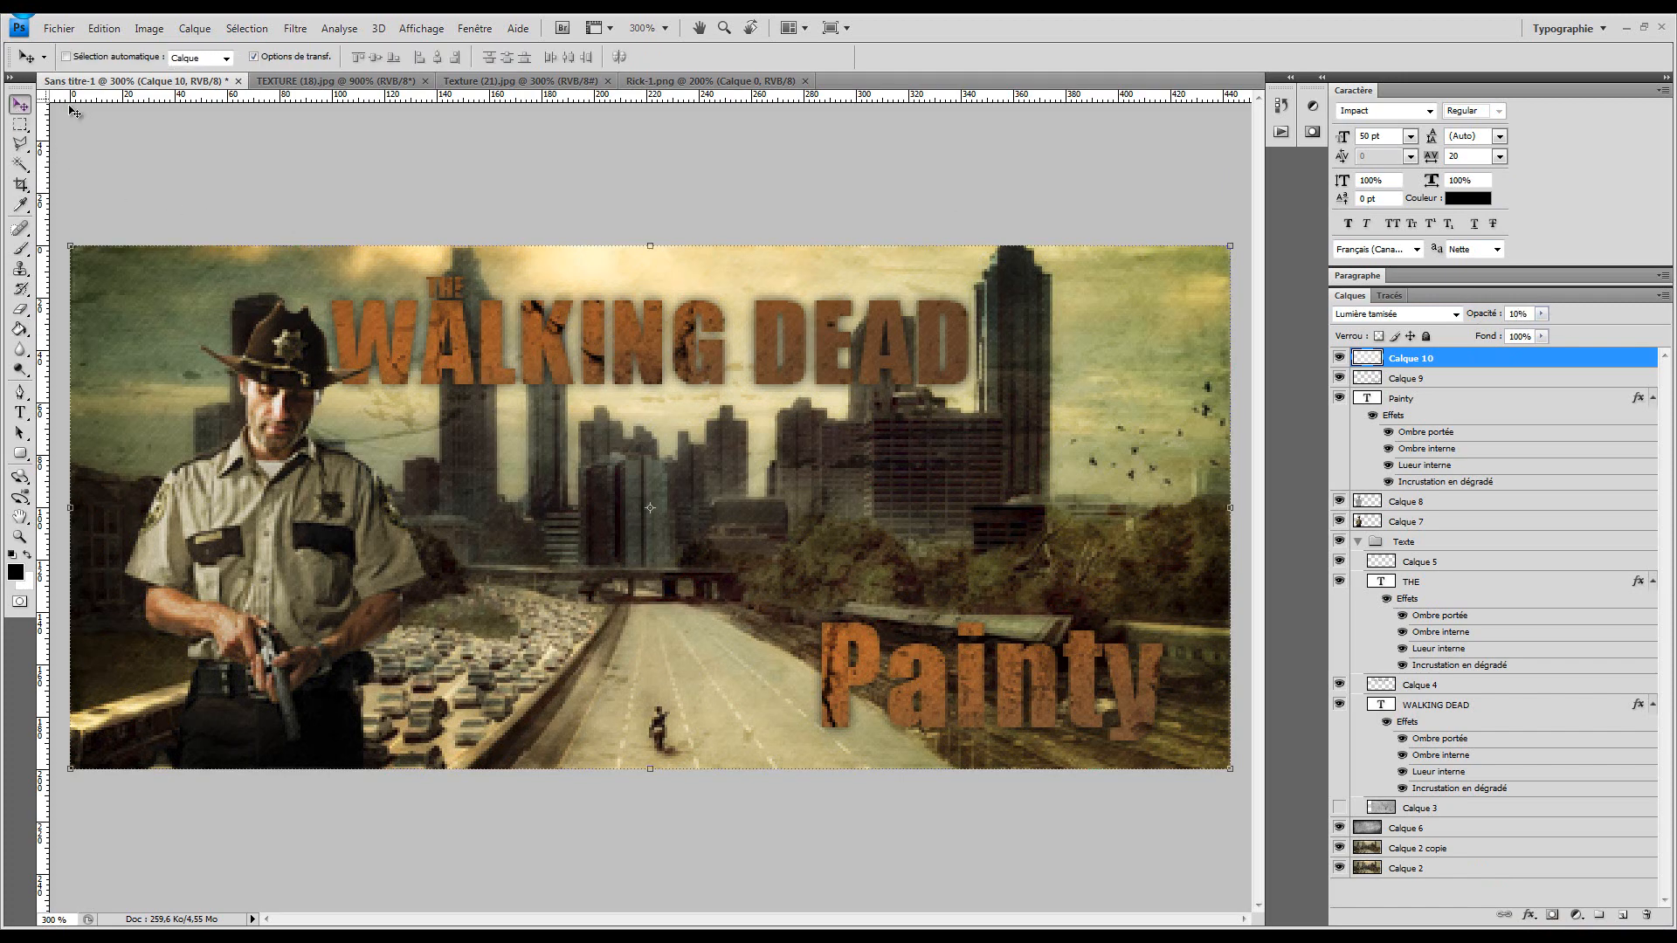
click(339, 58)
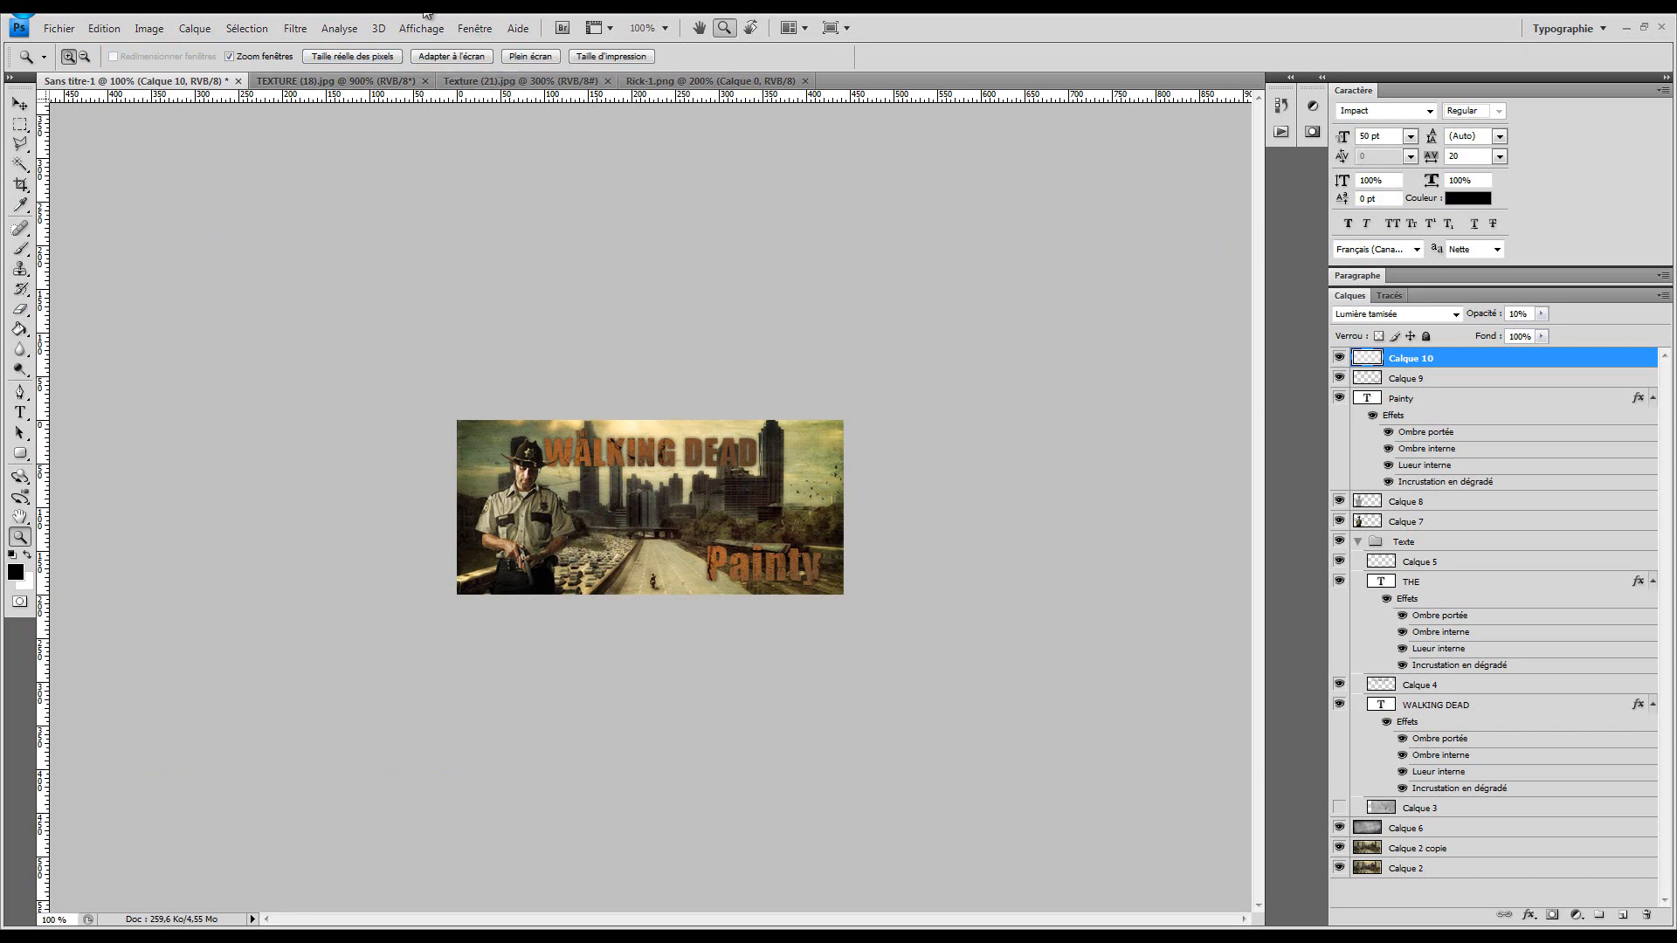
click(450, 56)
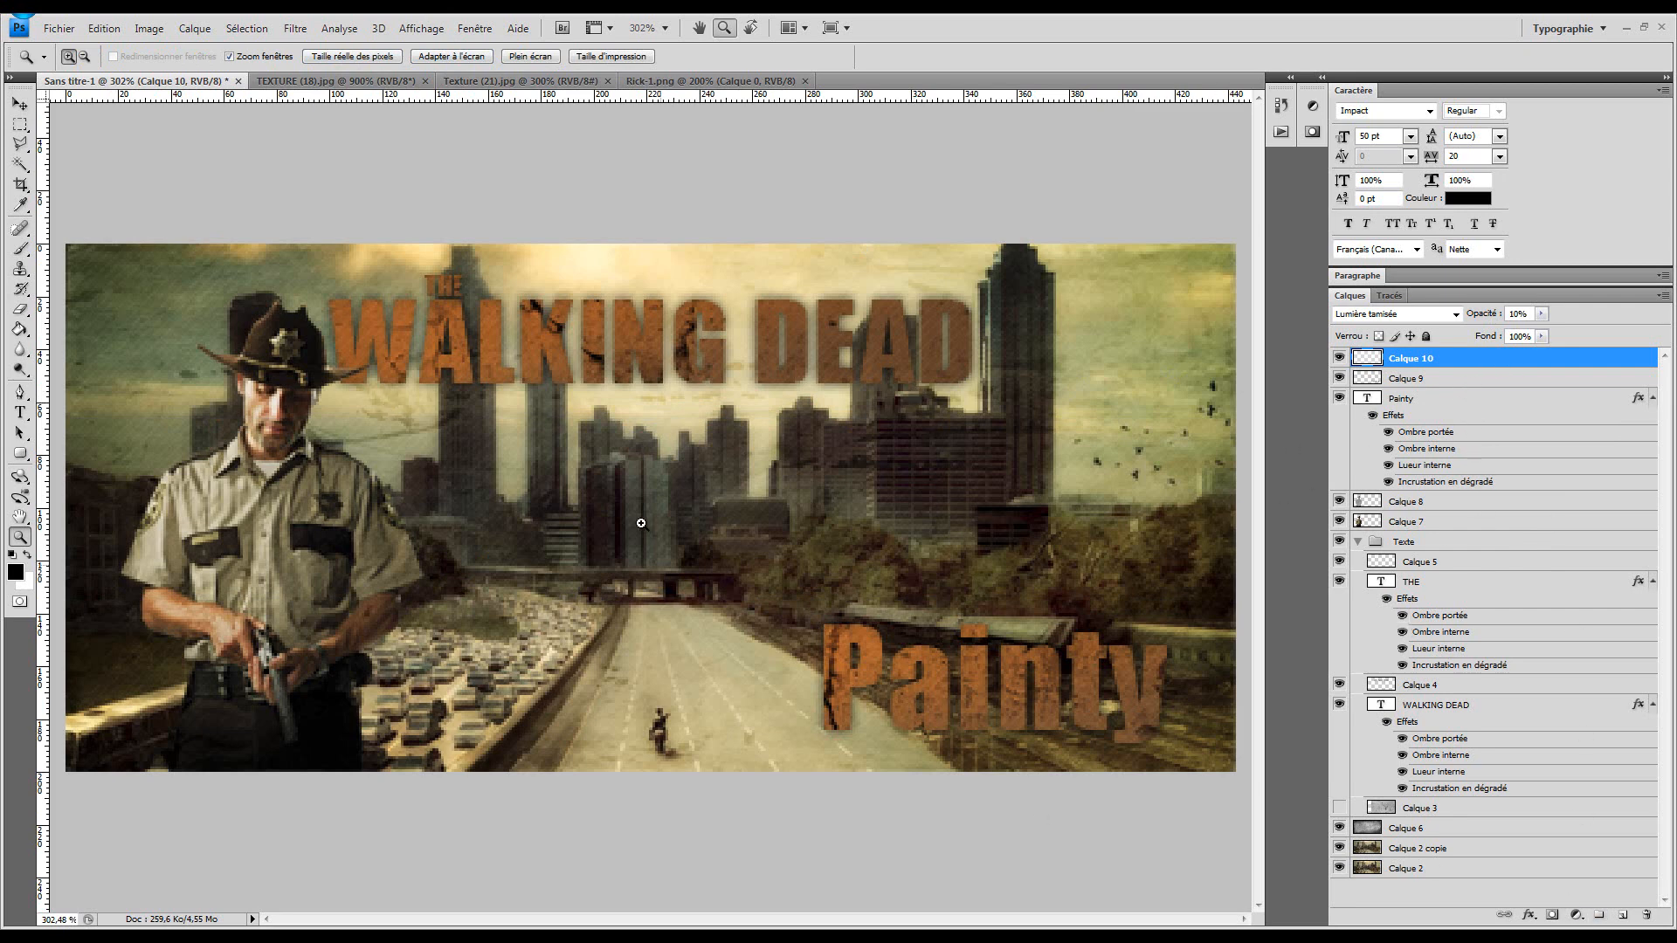
Add a new top layer, fill it with the black foreground colour and set its fill opacity (Fond) to 0%
click(1622, 915)
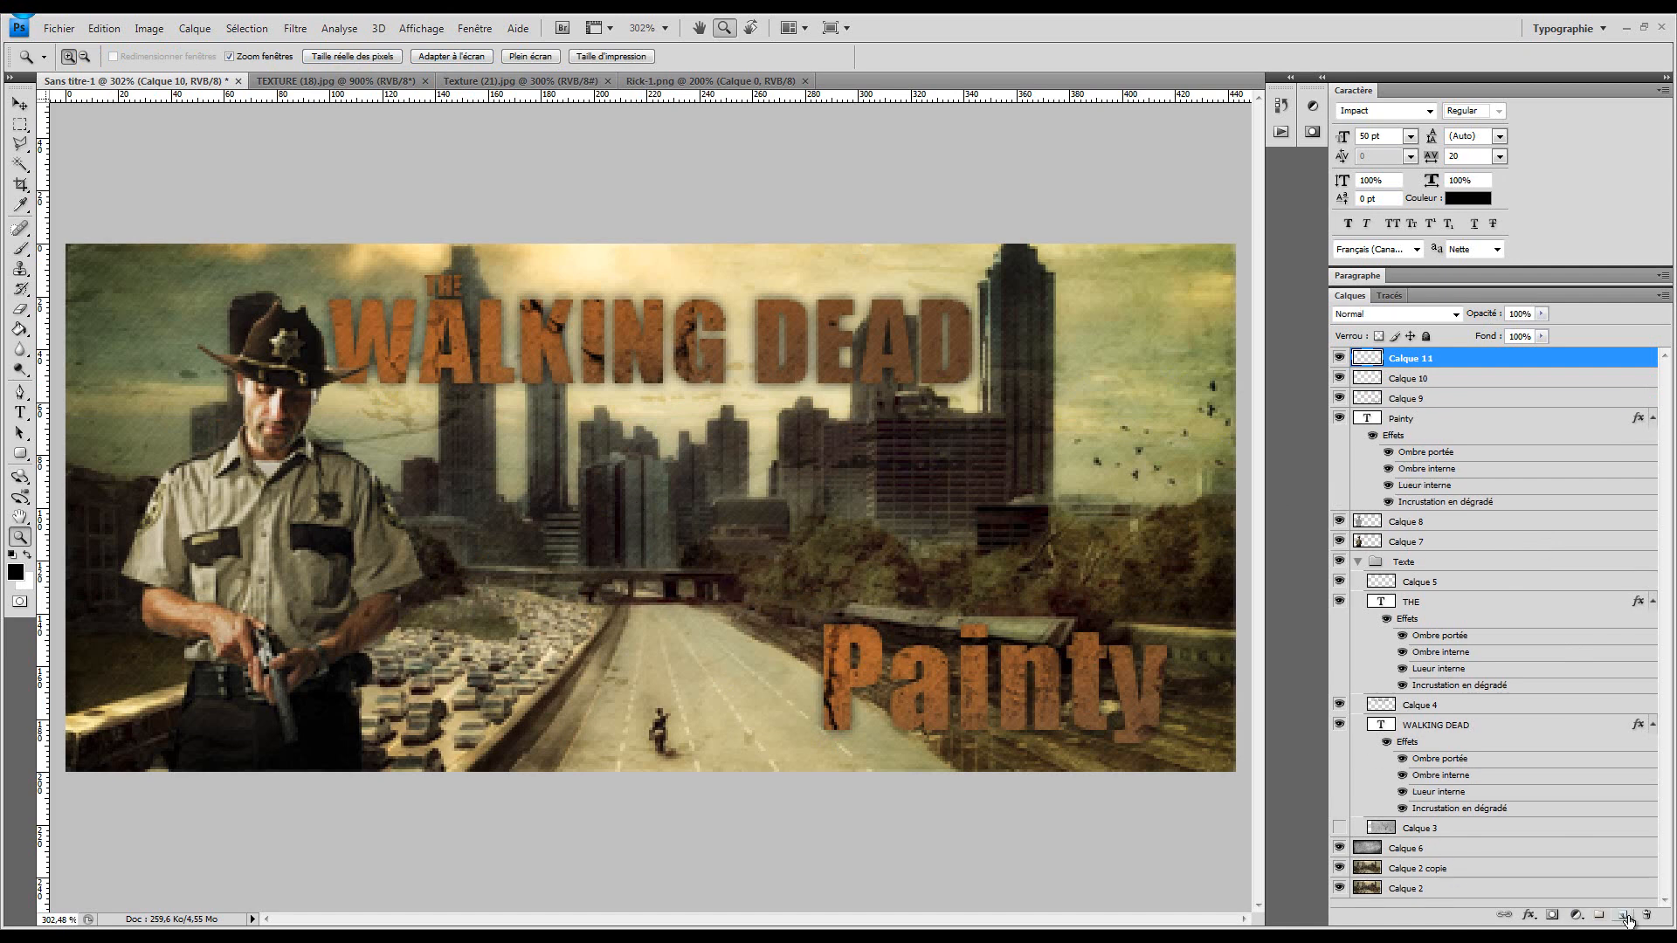
click(23, 333)
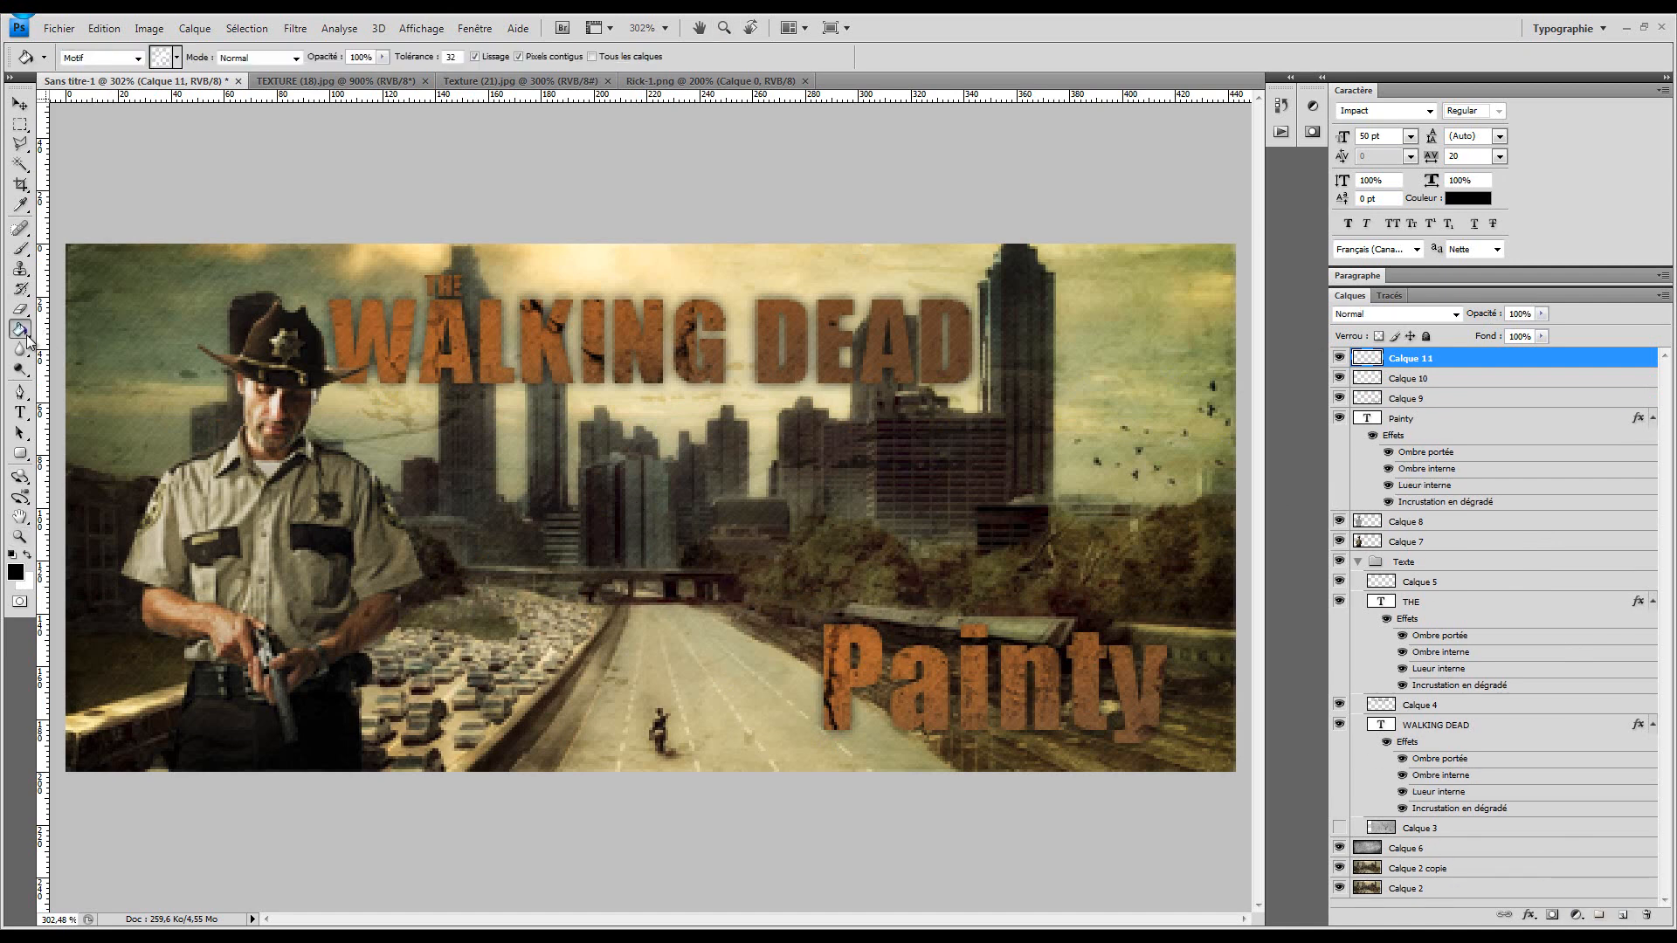
click(604, 387)
key(ctrl+z)
click(137, 61)
click(424, 365)
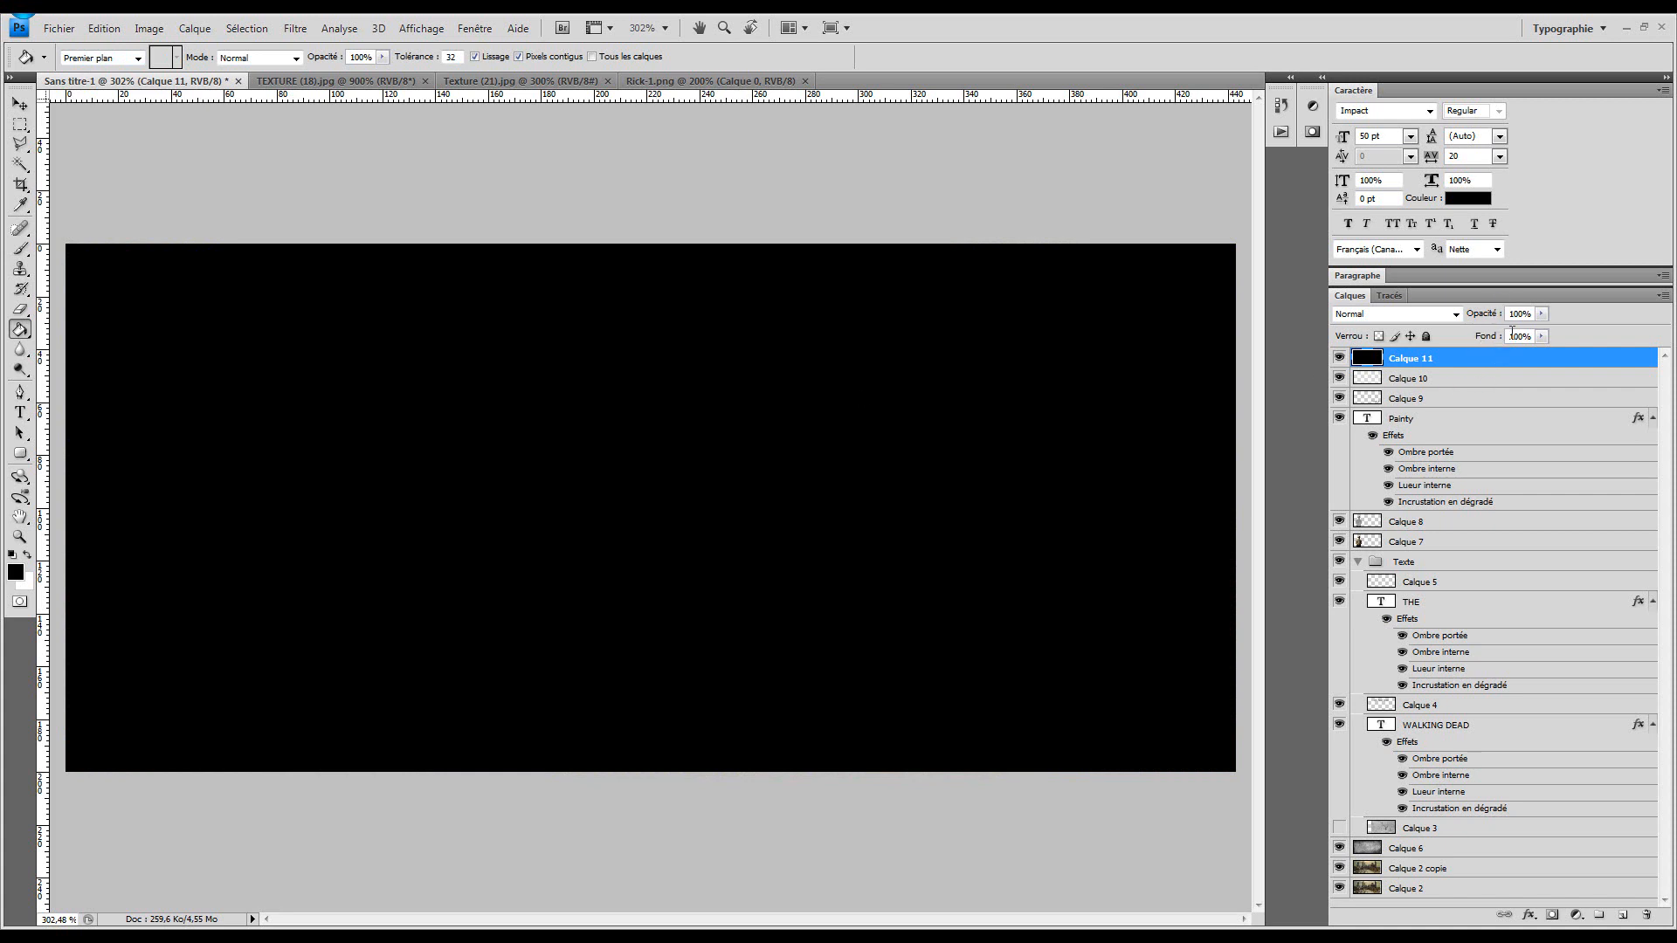
text(0)
key(Return)
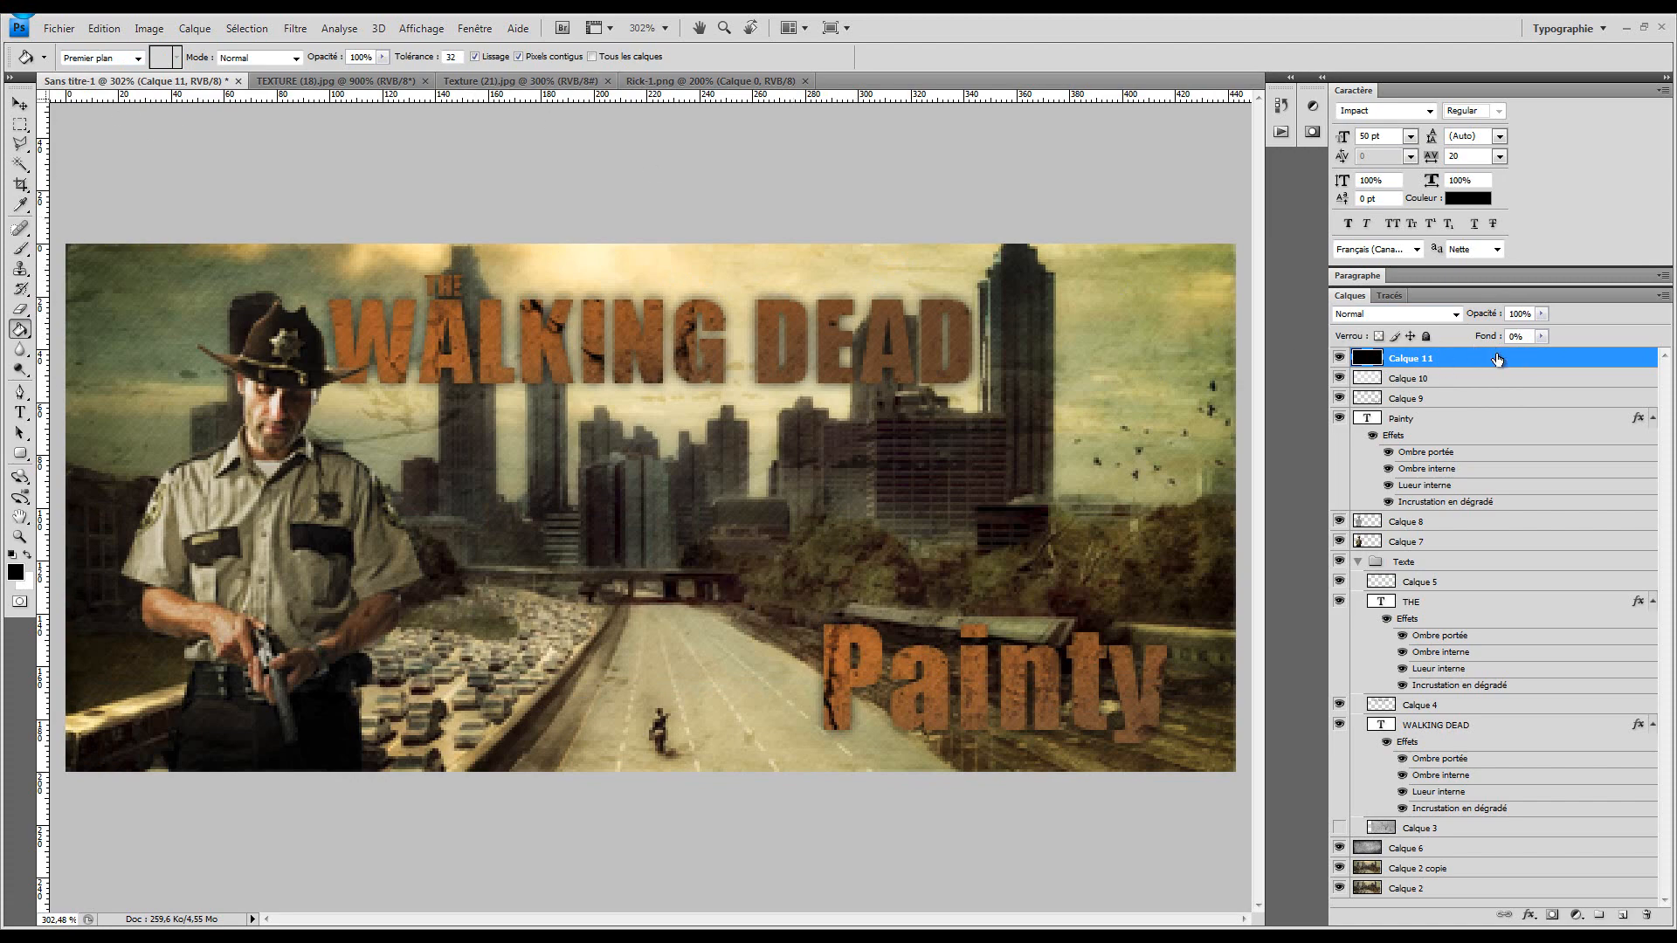
Give Calque 11 a black 1 px stroke (Contour) positioned inside (Intérieur)
double_click(1496, 359)
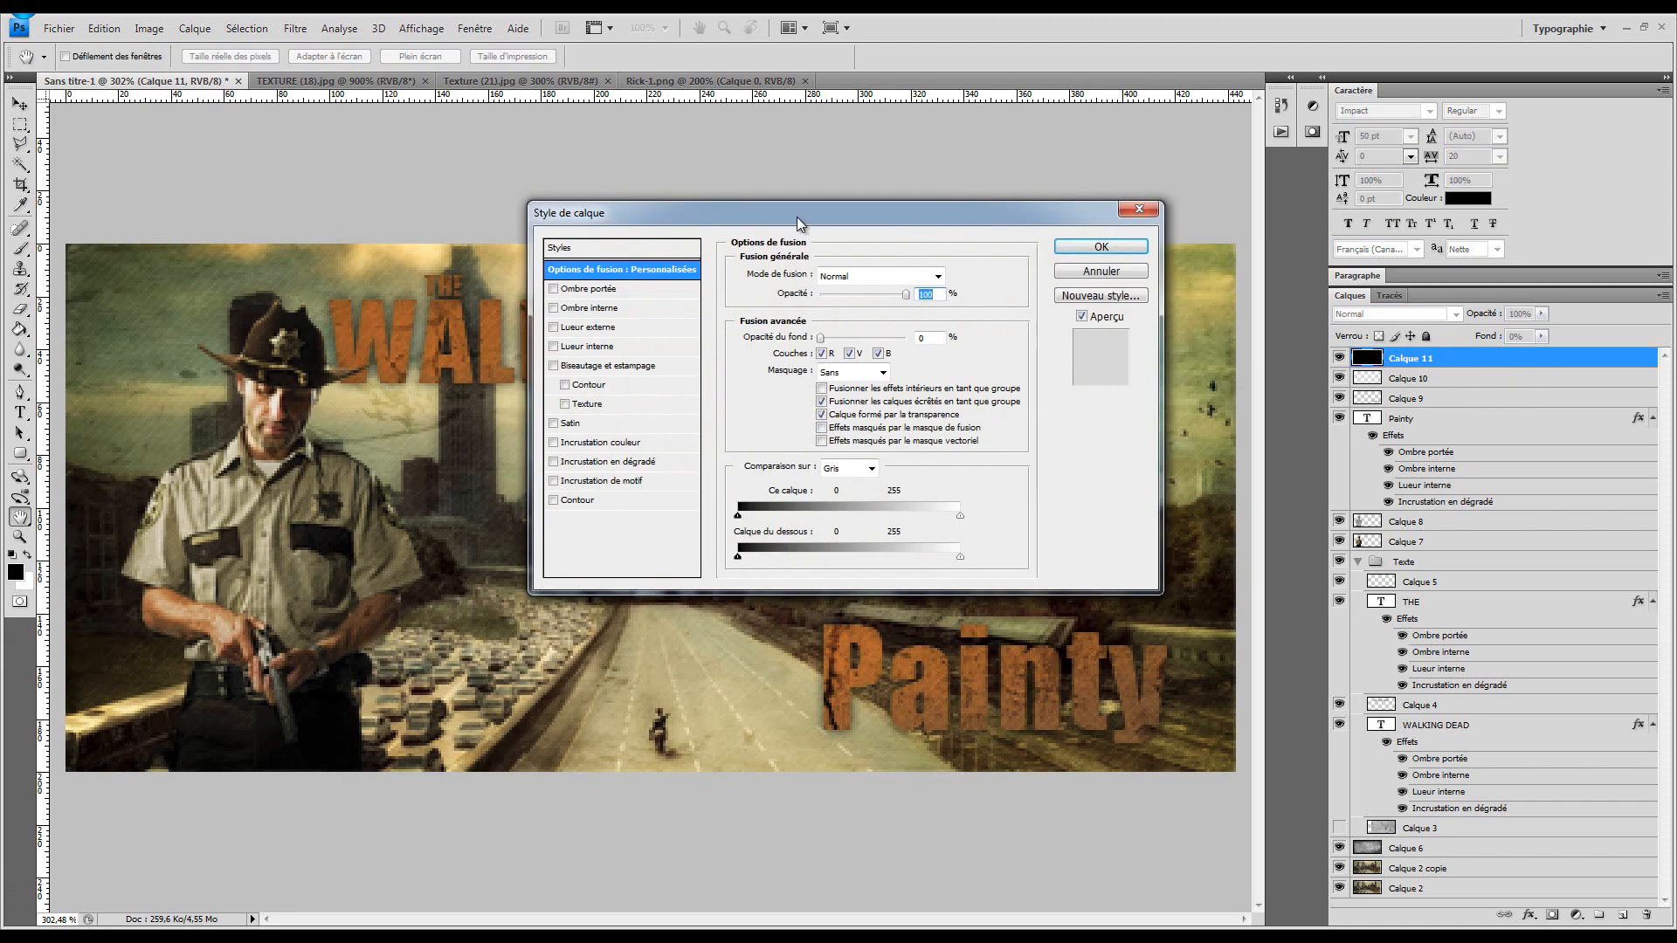
drag(798, 225, 576, 325)
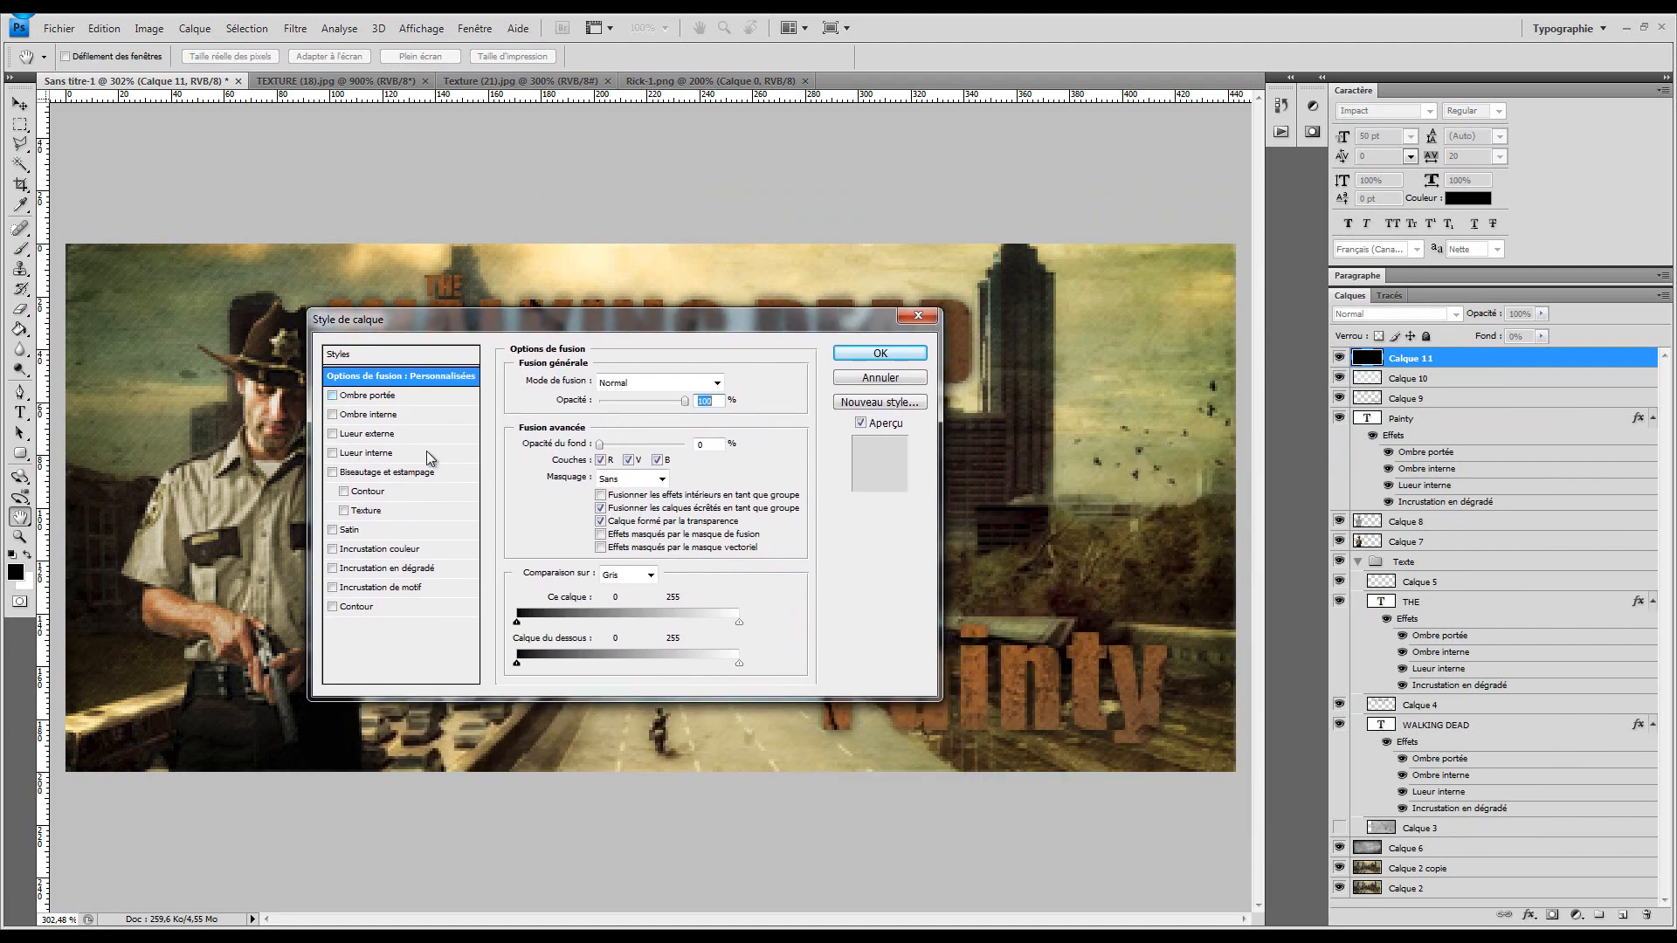
click(367, 608)
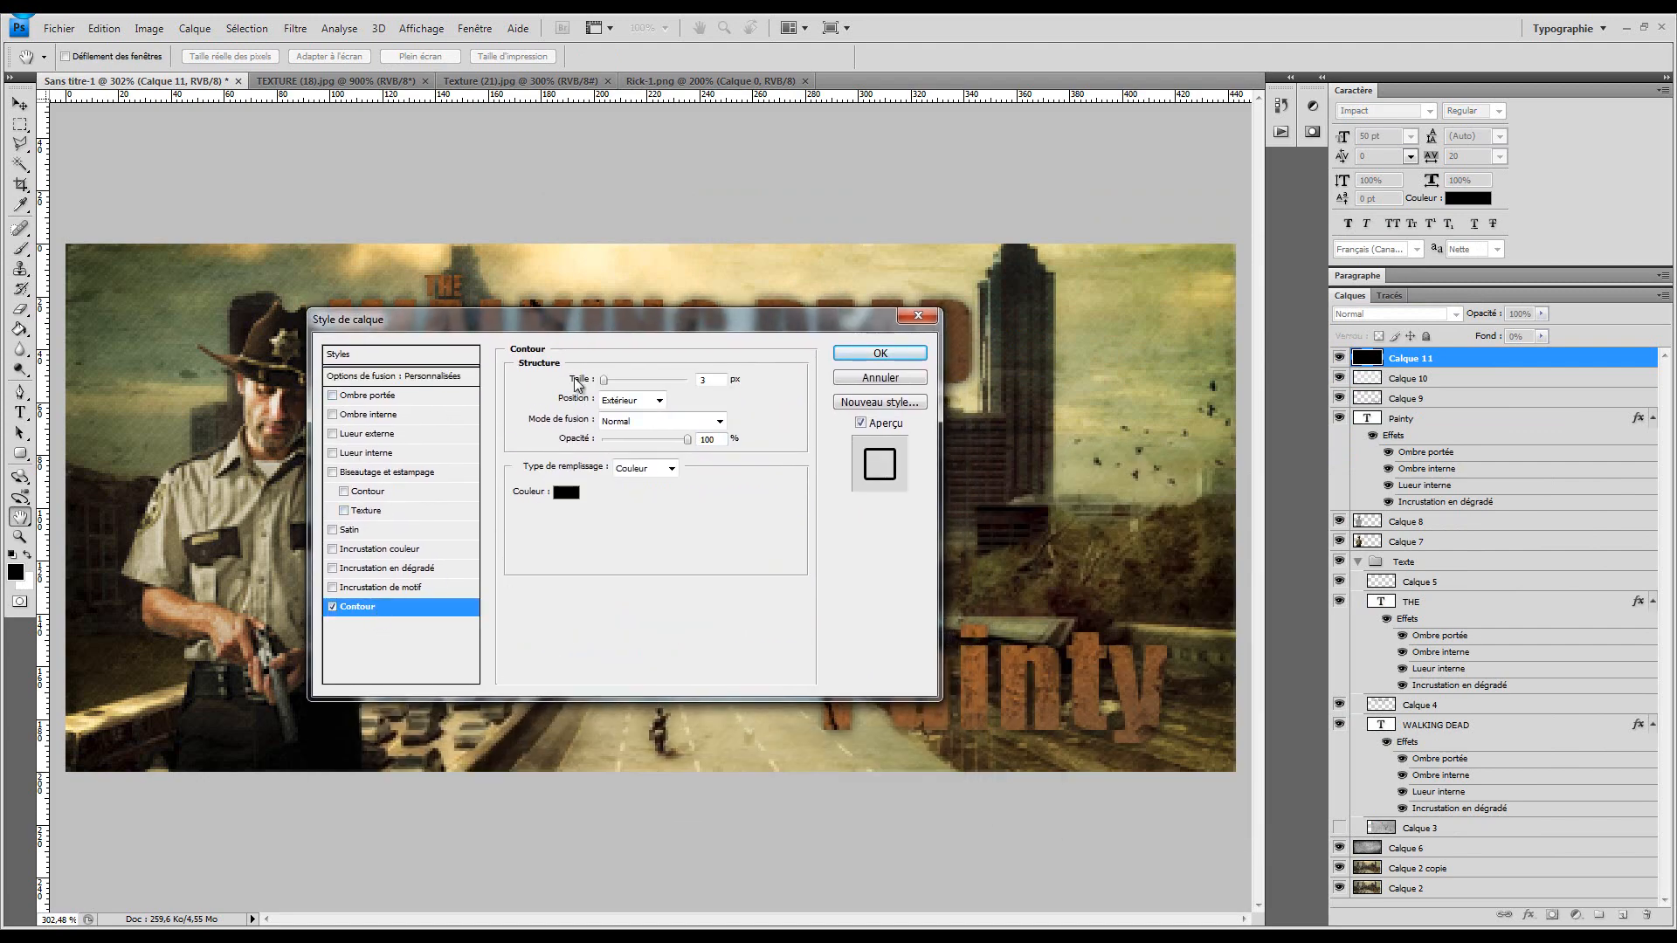
click(627, 401)
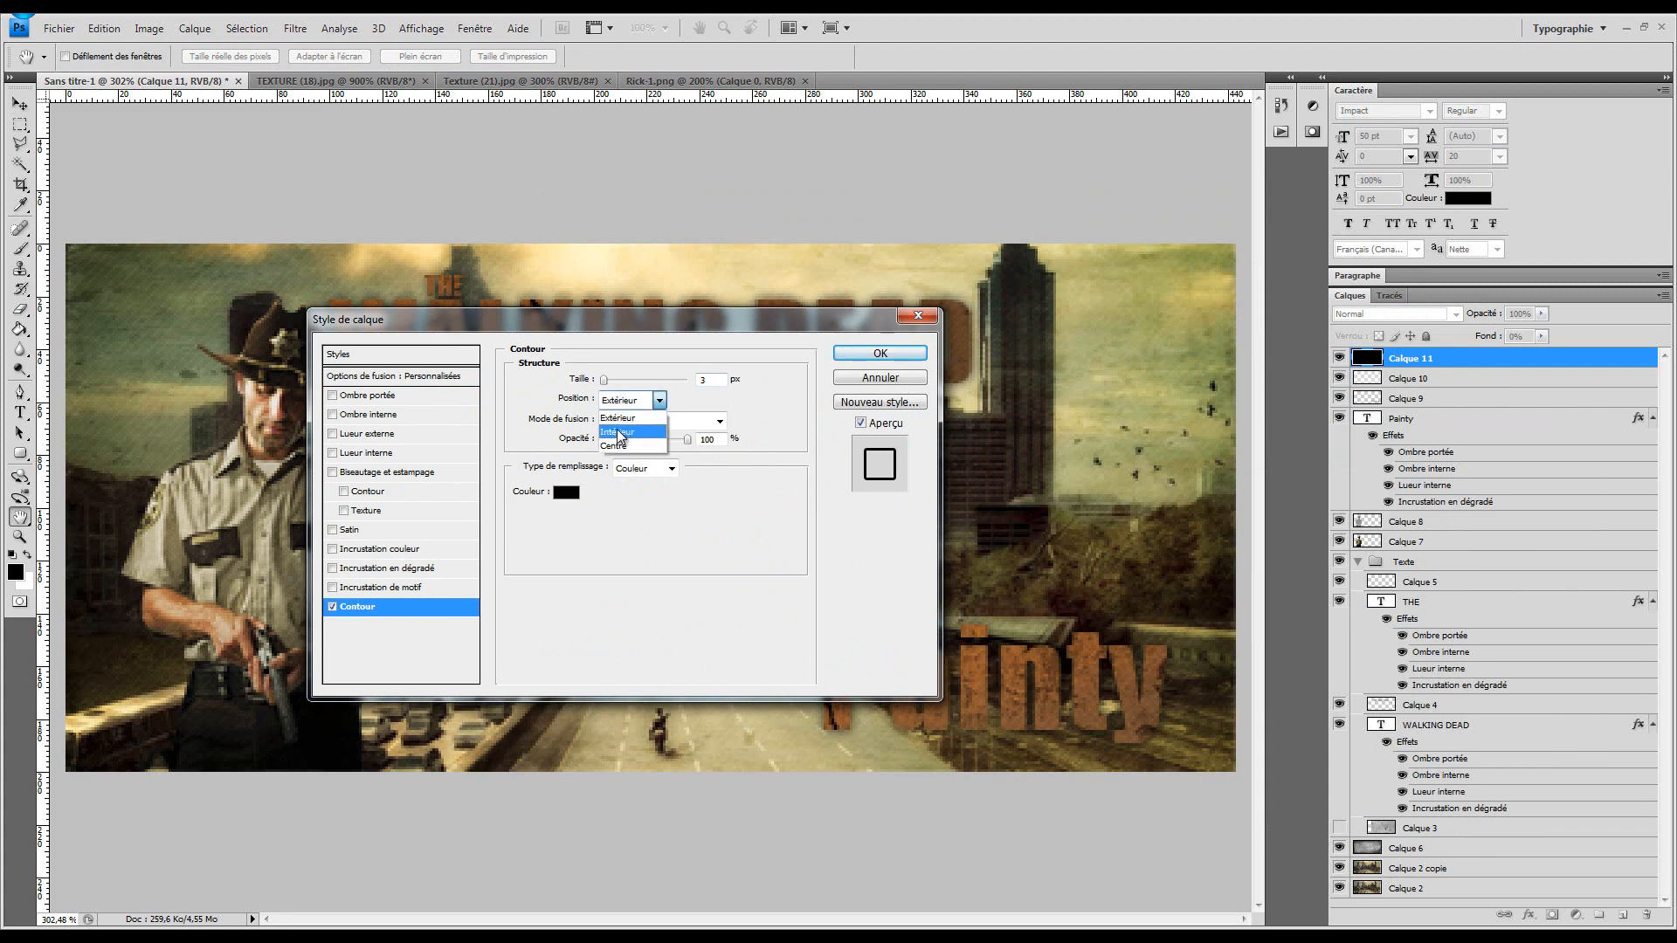
click(619, 433)
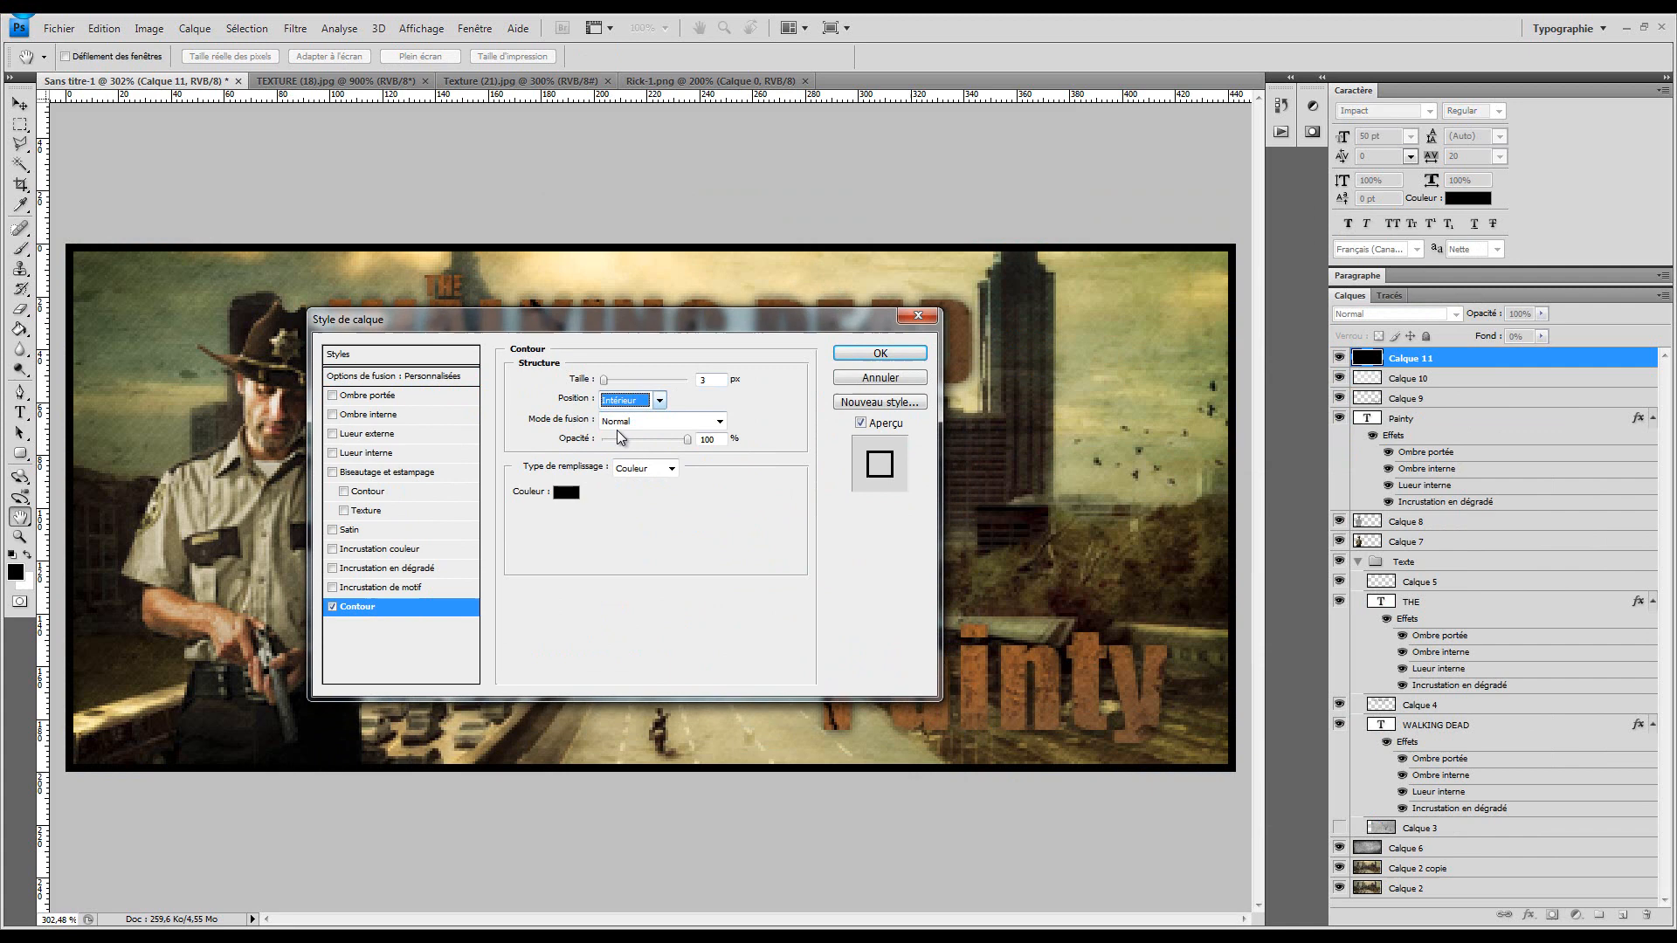
click(724, 381)
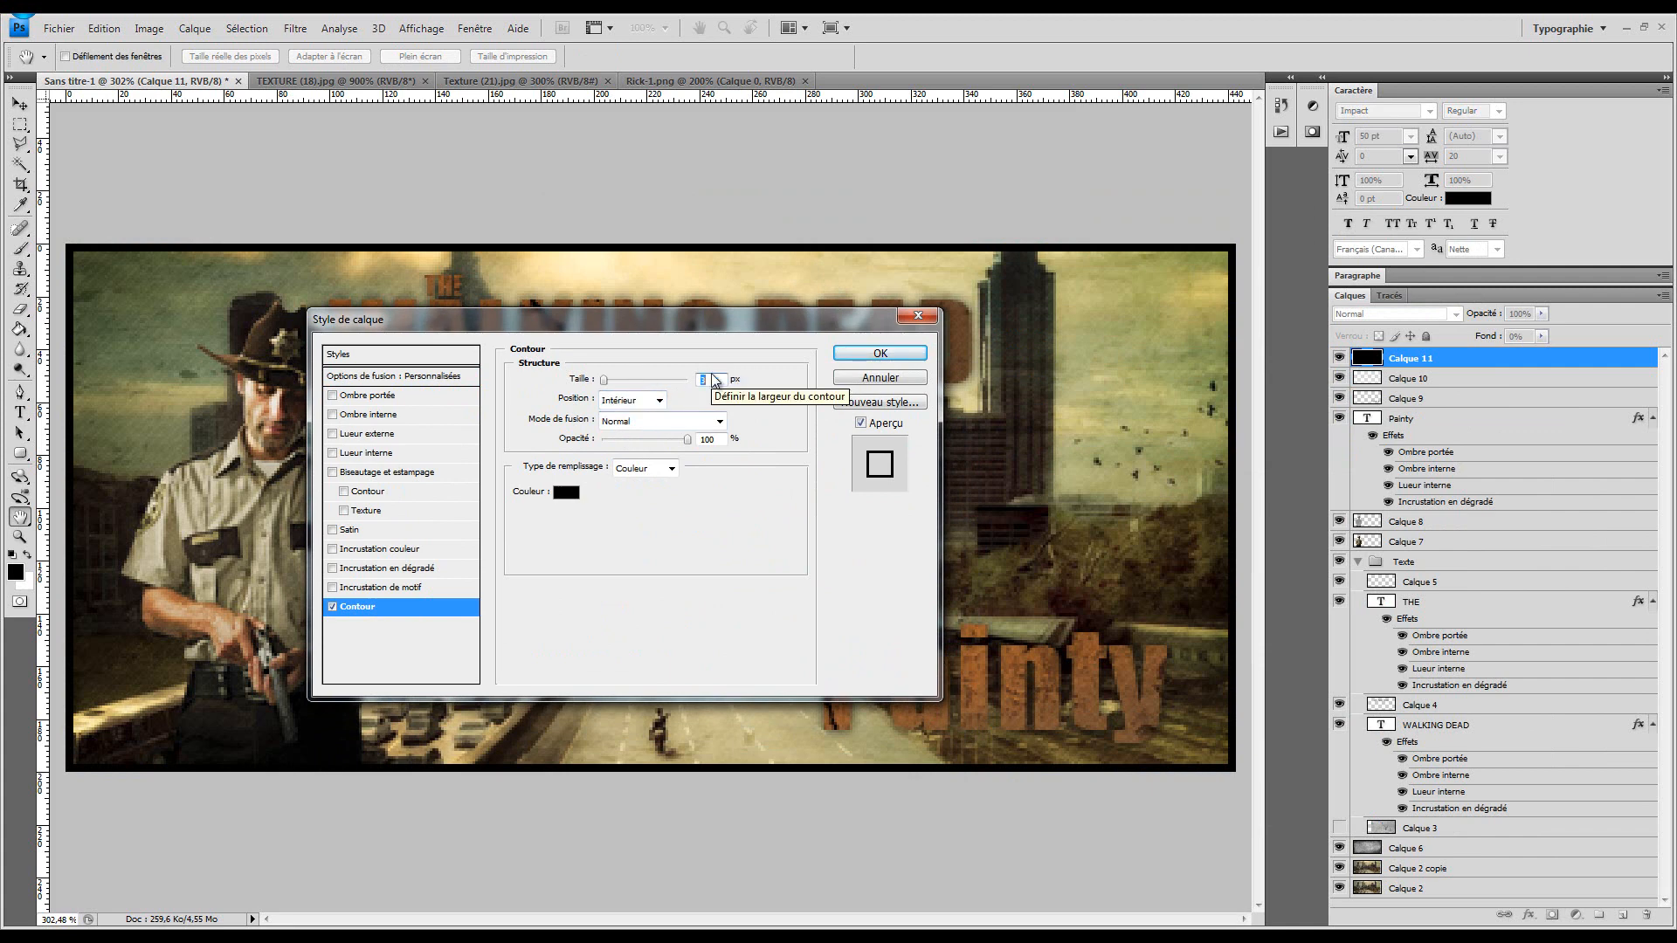
text(1)
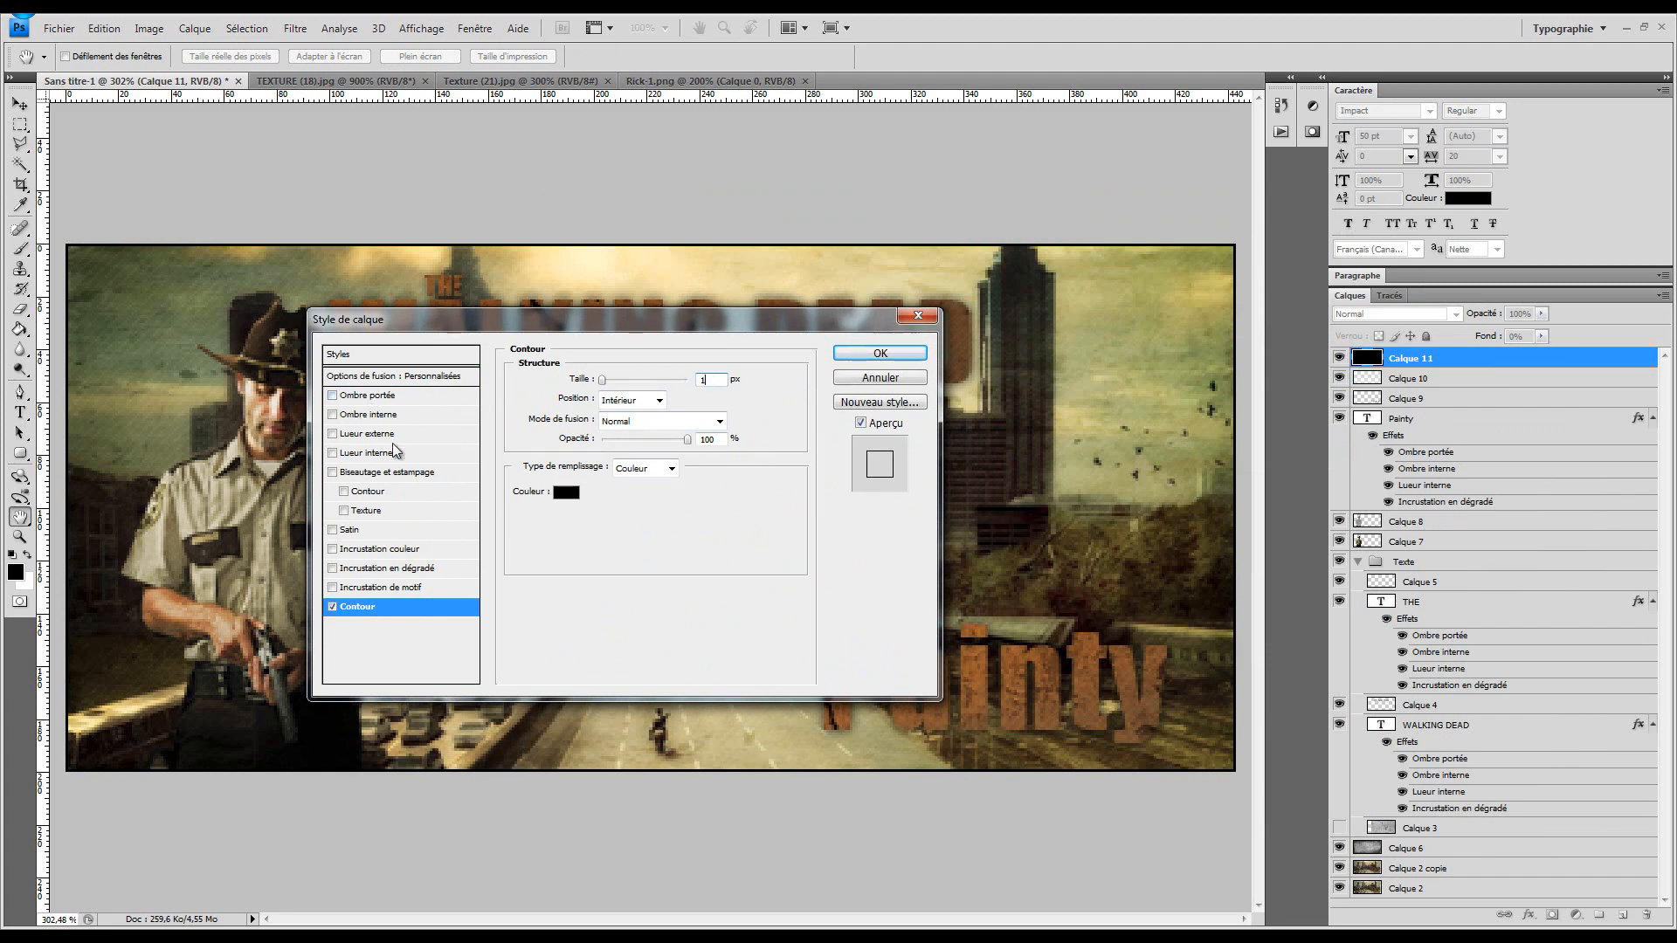
Add an inner shadow (Ombre interne) to Calque 11 with distance 0 px, choke (Maigri) 50% and size 7 px
click(395, 419)
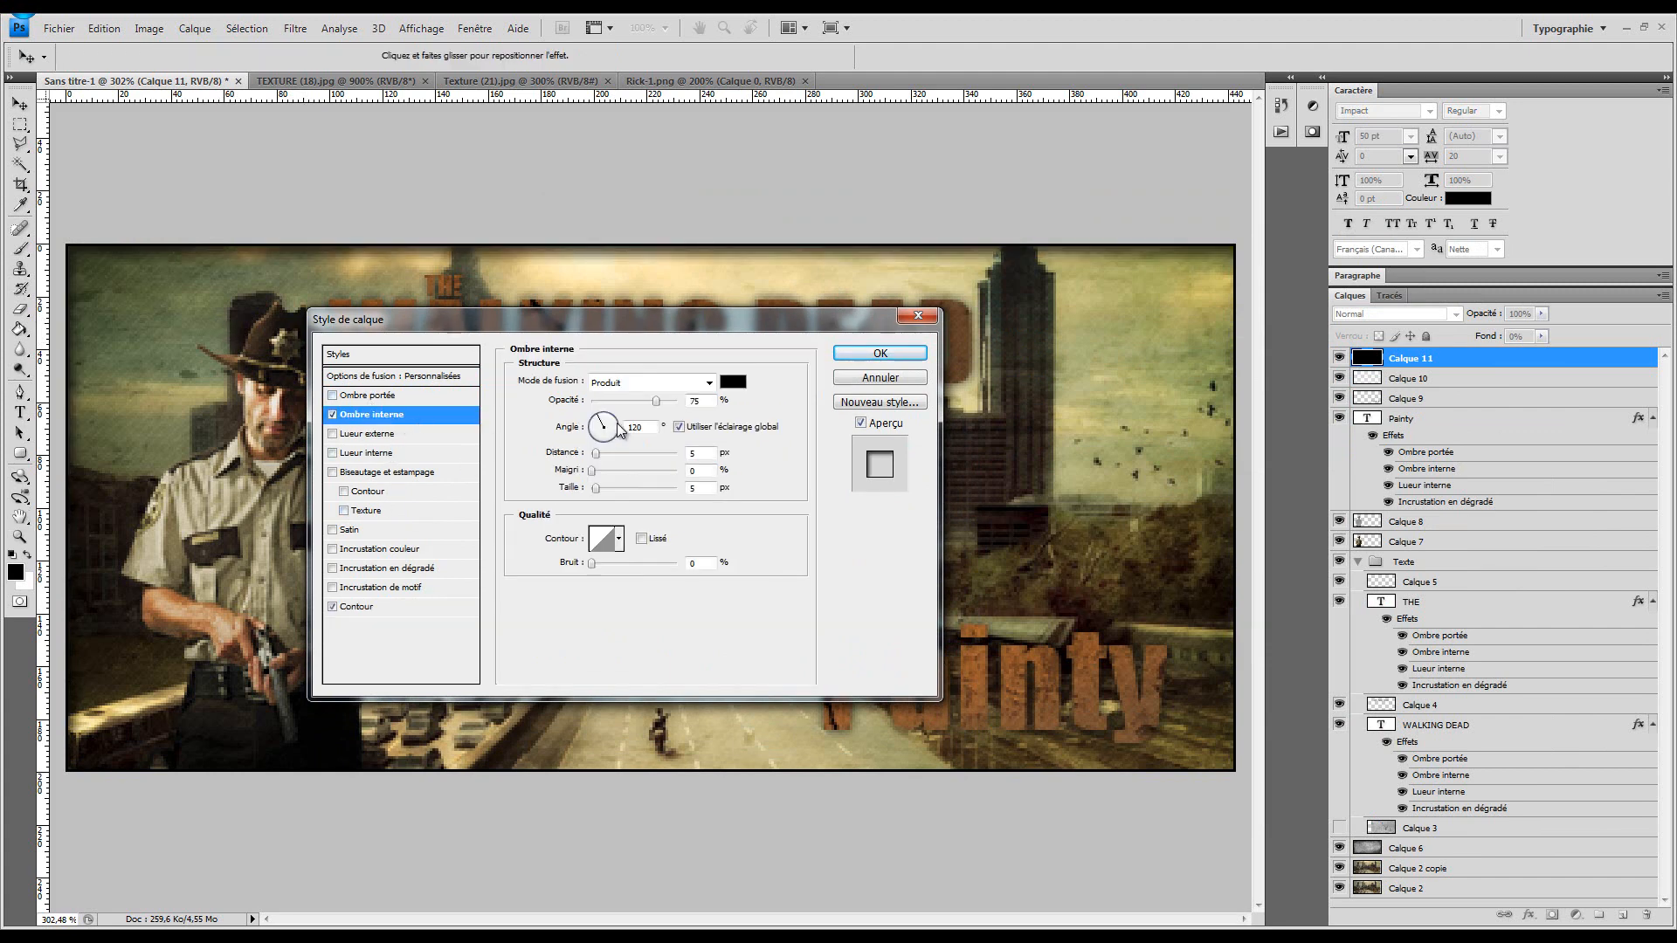
drag(595, 453, 602, 495)
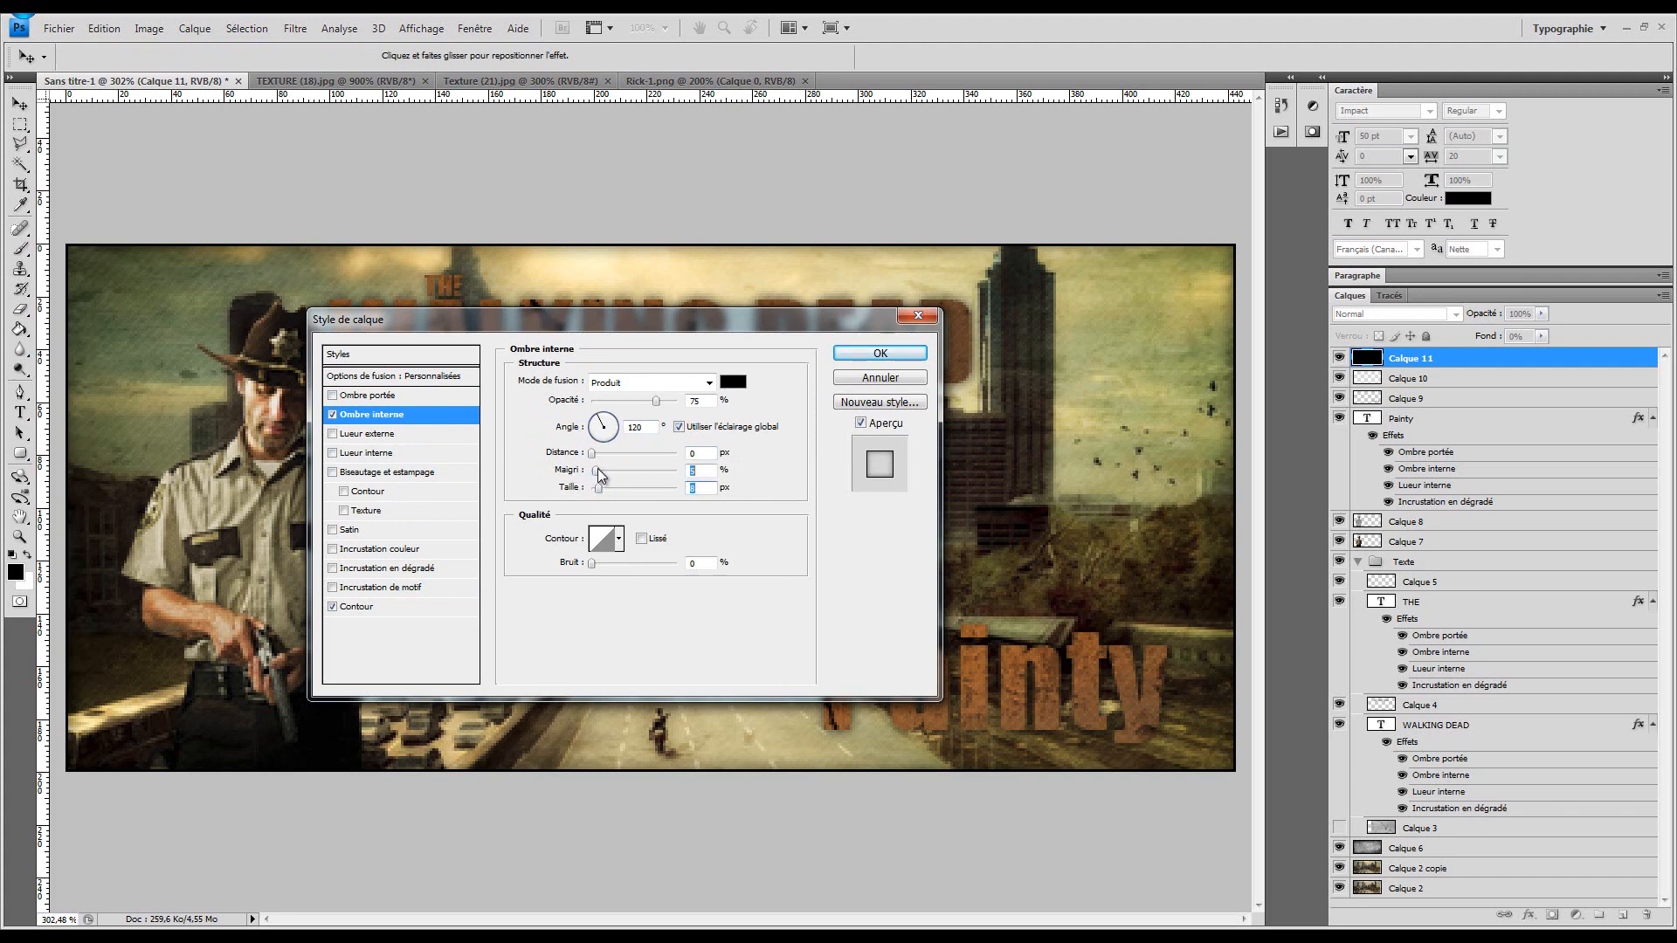
drag(601, 474, 640, 490)
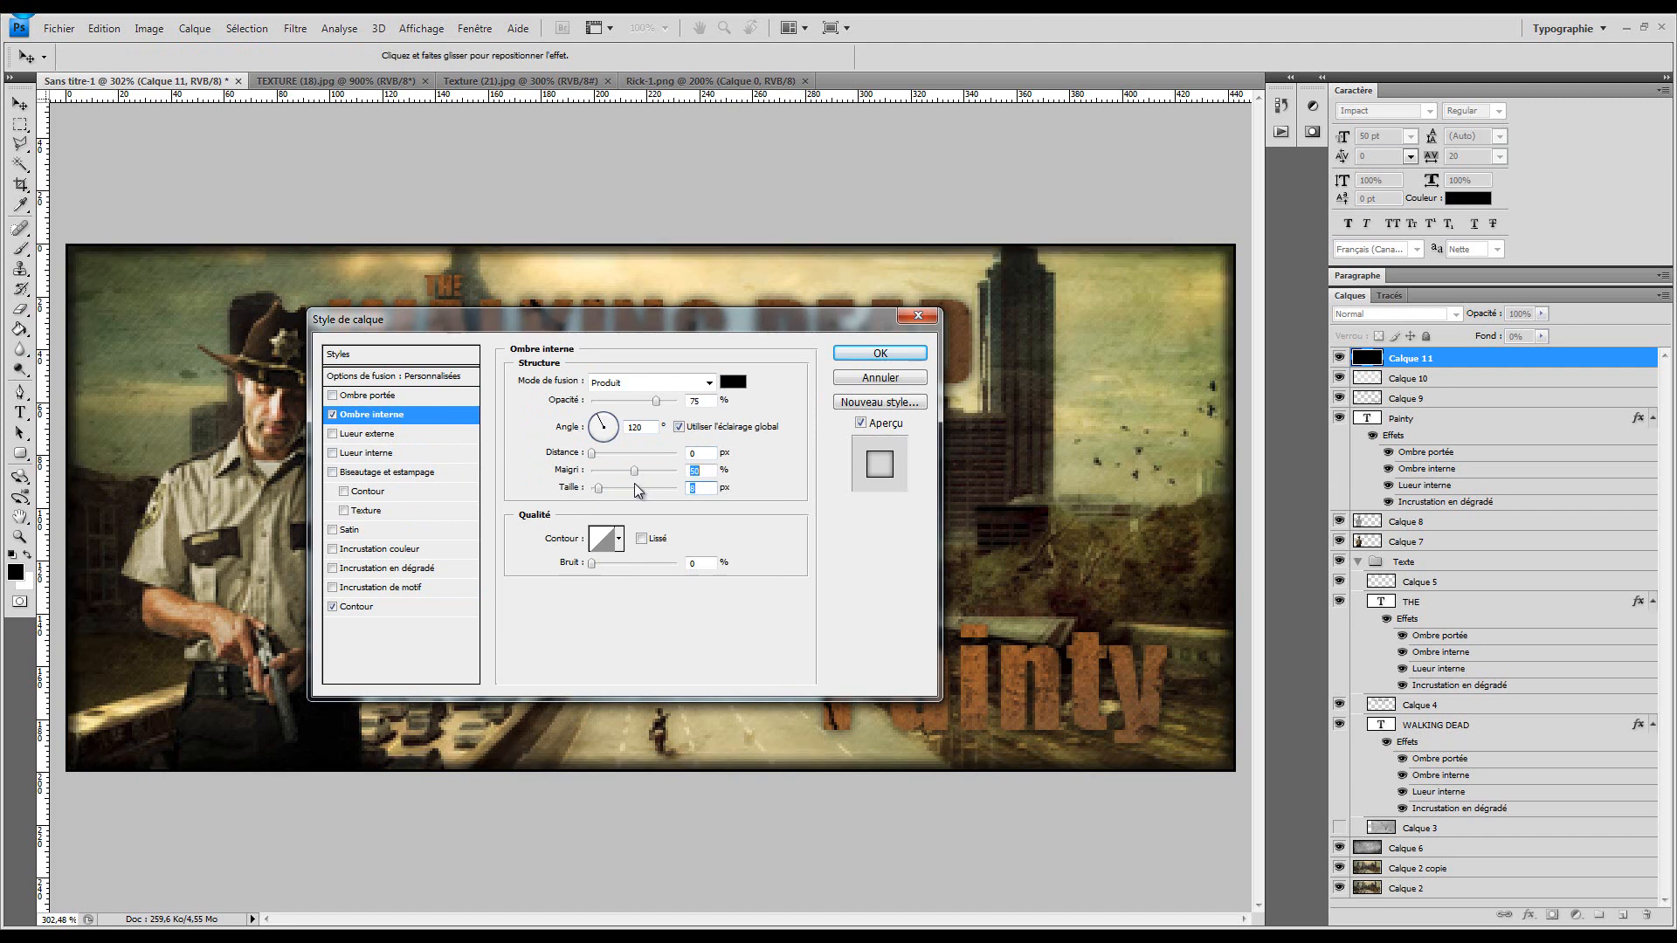
drag(601, 488, 601, 499)
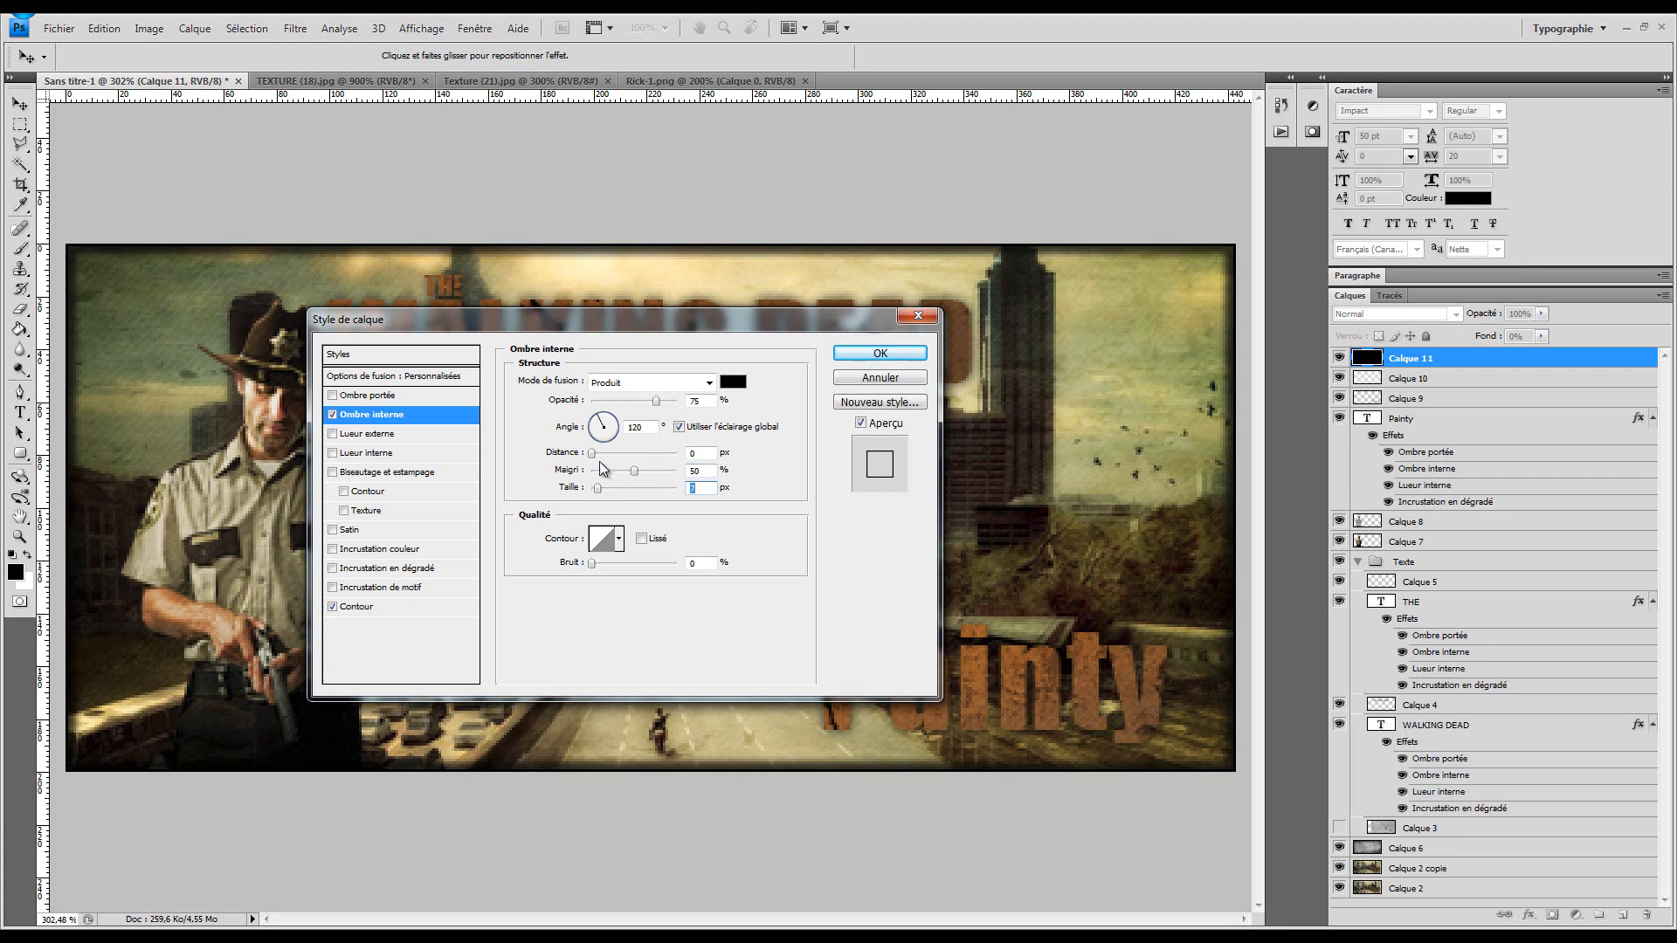
Add an inner glow (Lueur interne) to Calque 11 in dark olive #4d4d24 sampled from the banner, with a size of 18 px
click(384, 455)
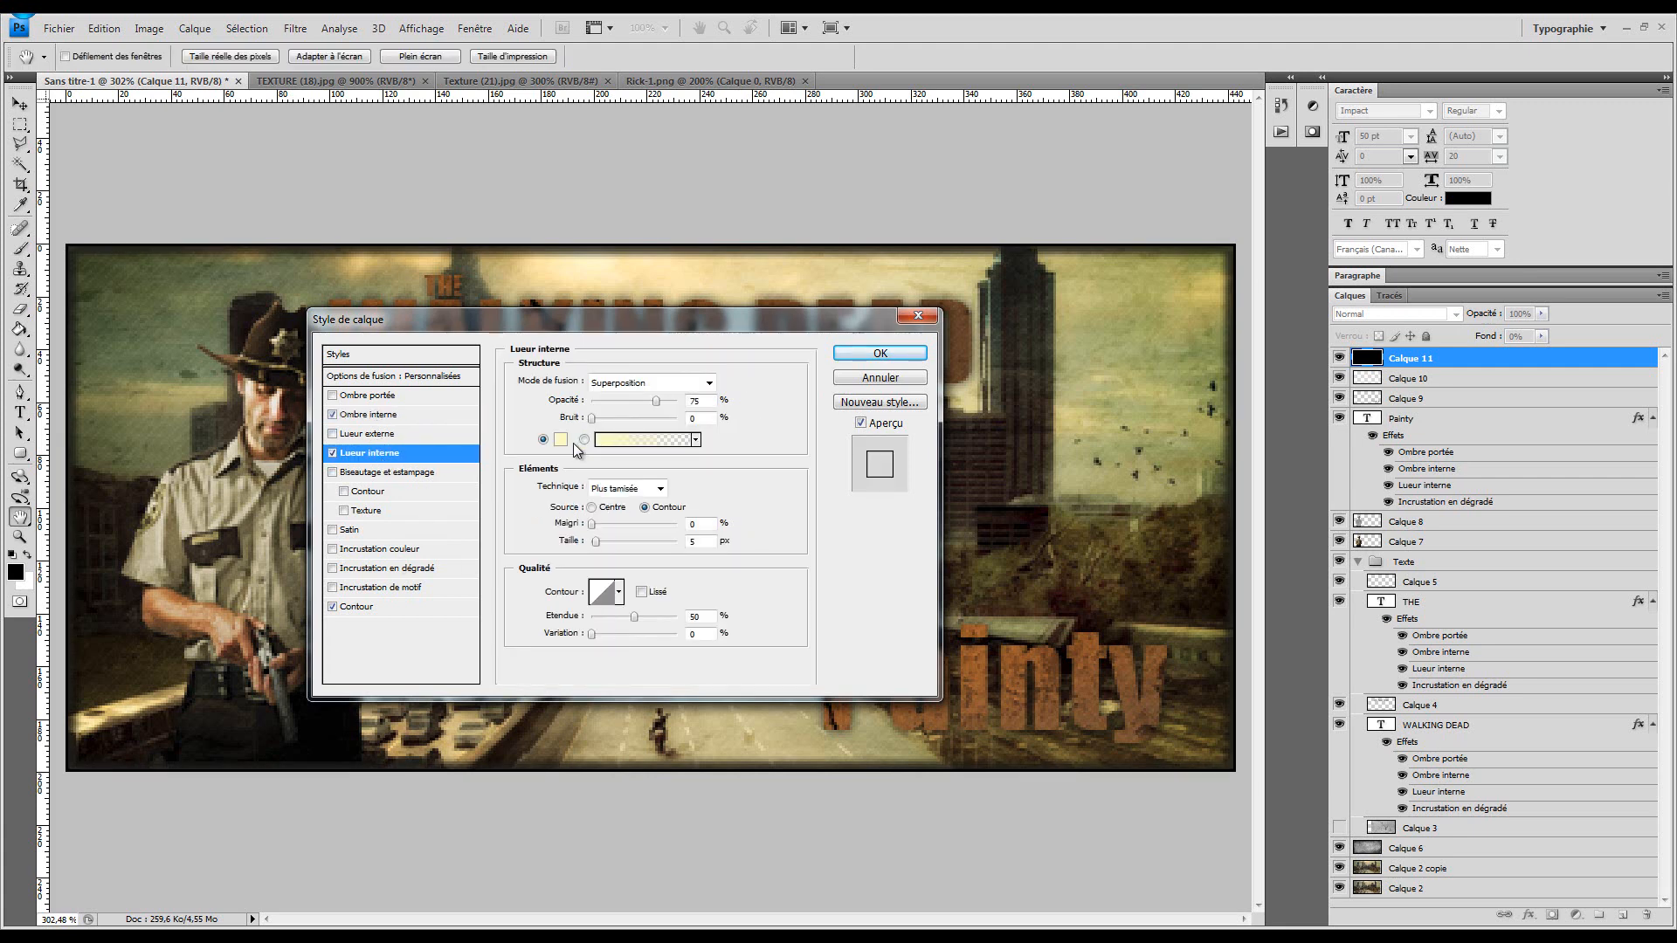
click(560, 439)
click(186, 257)
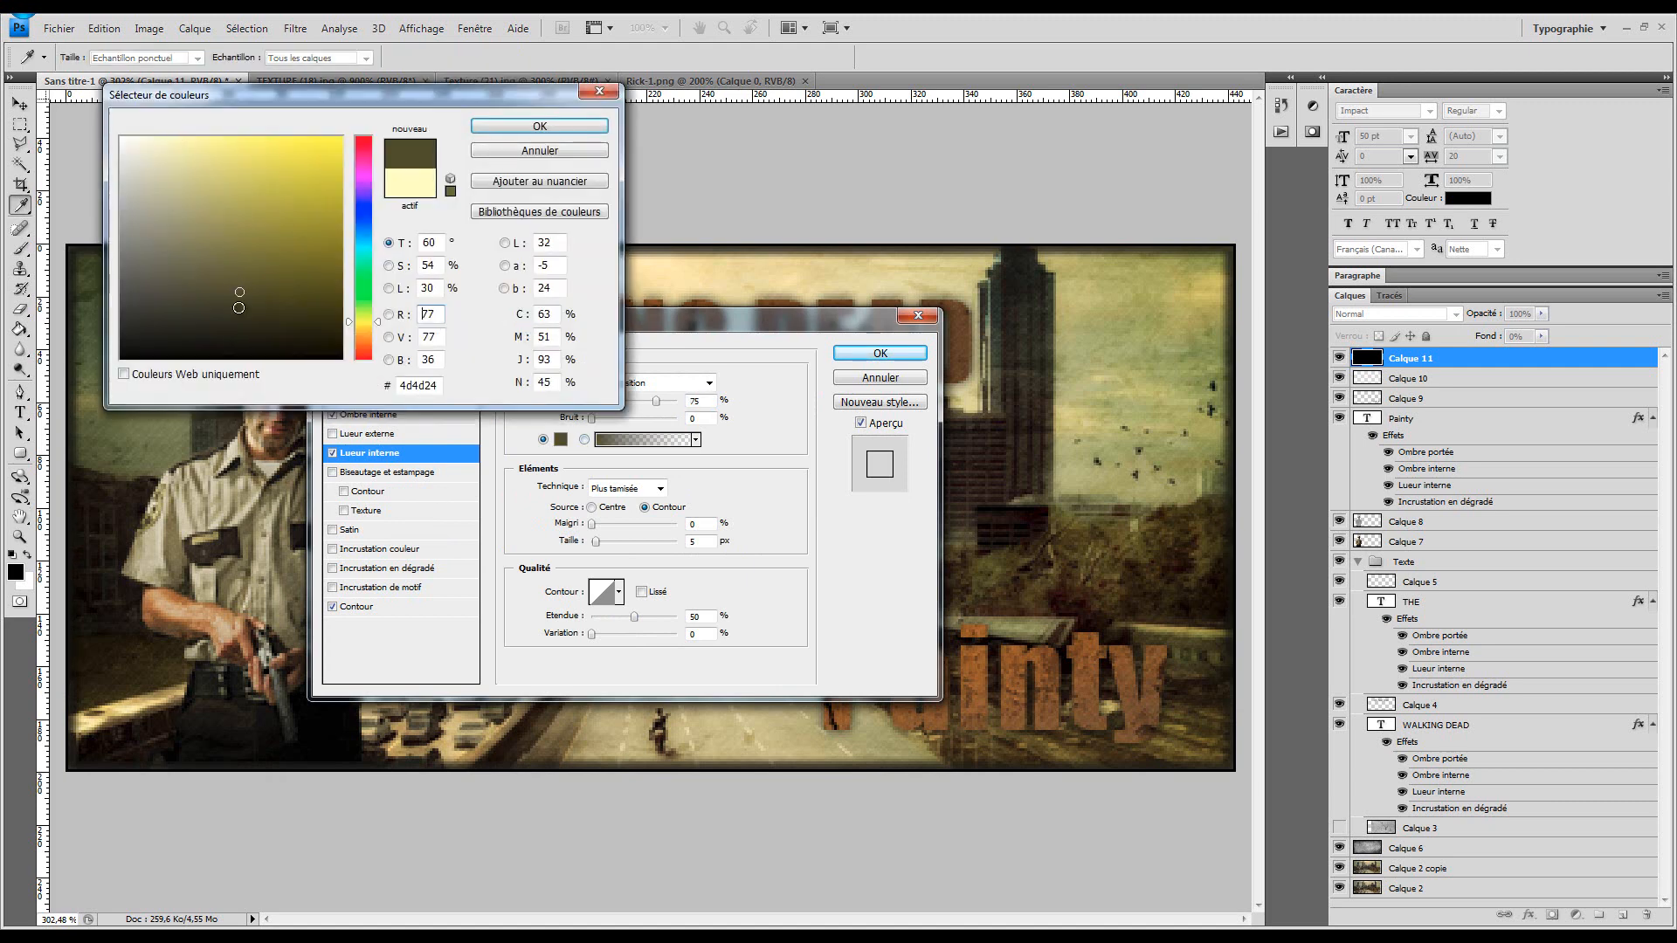
click(555, 126)
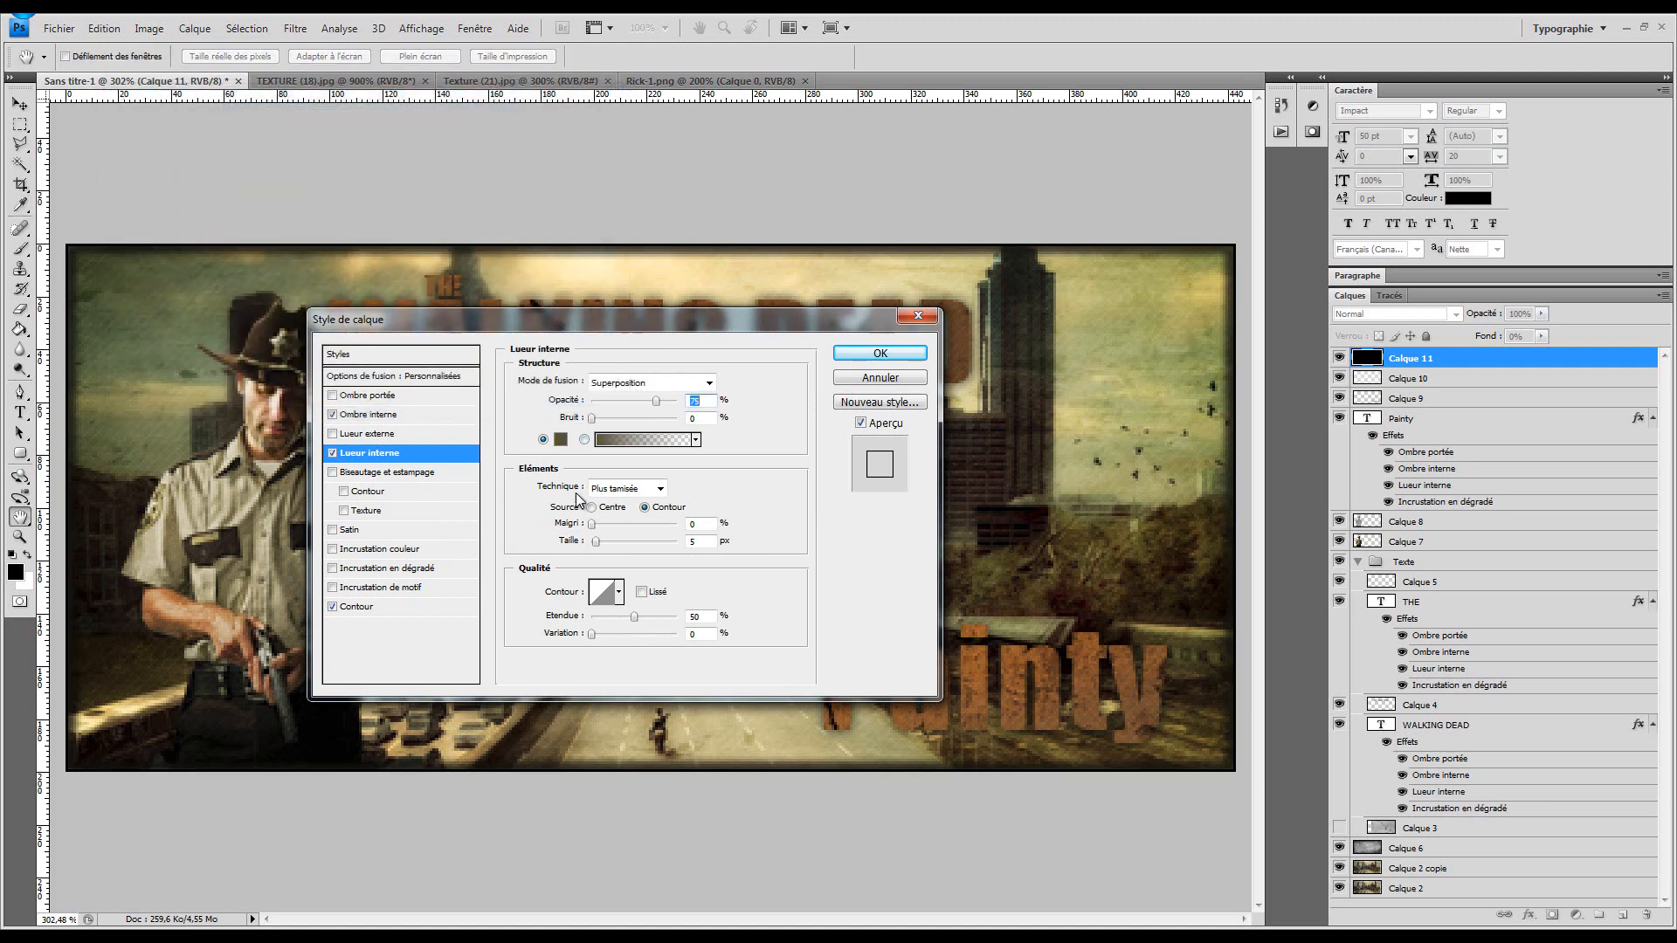
drag(597, 542, 606, 545)
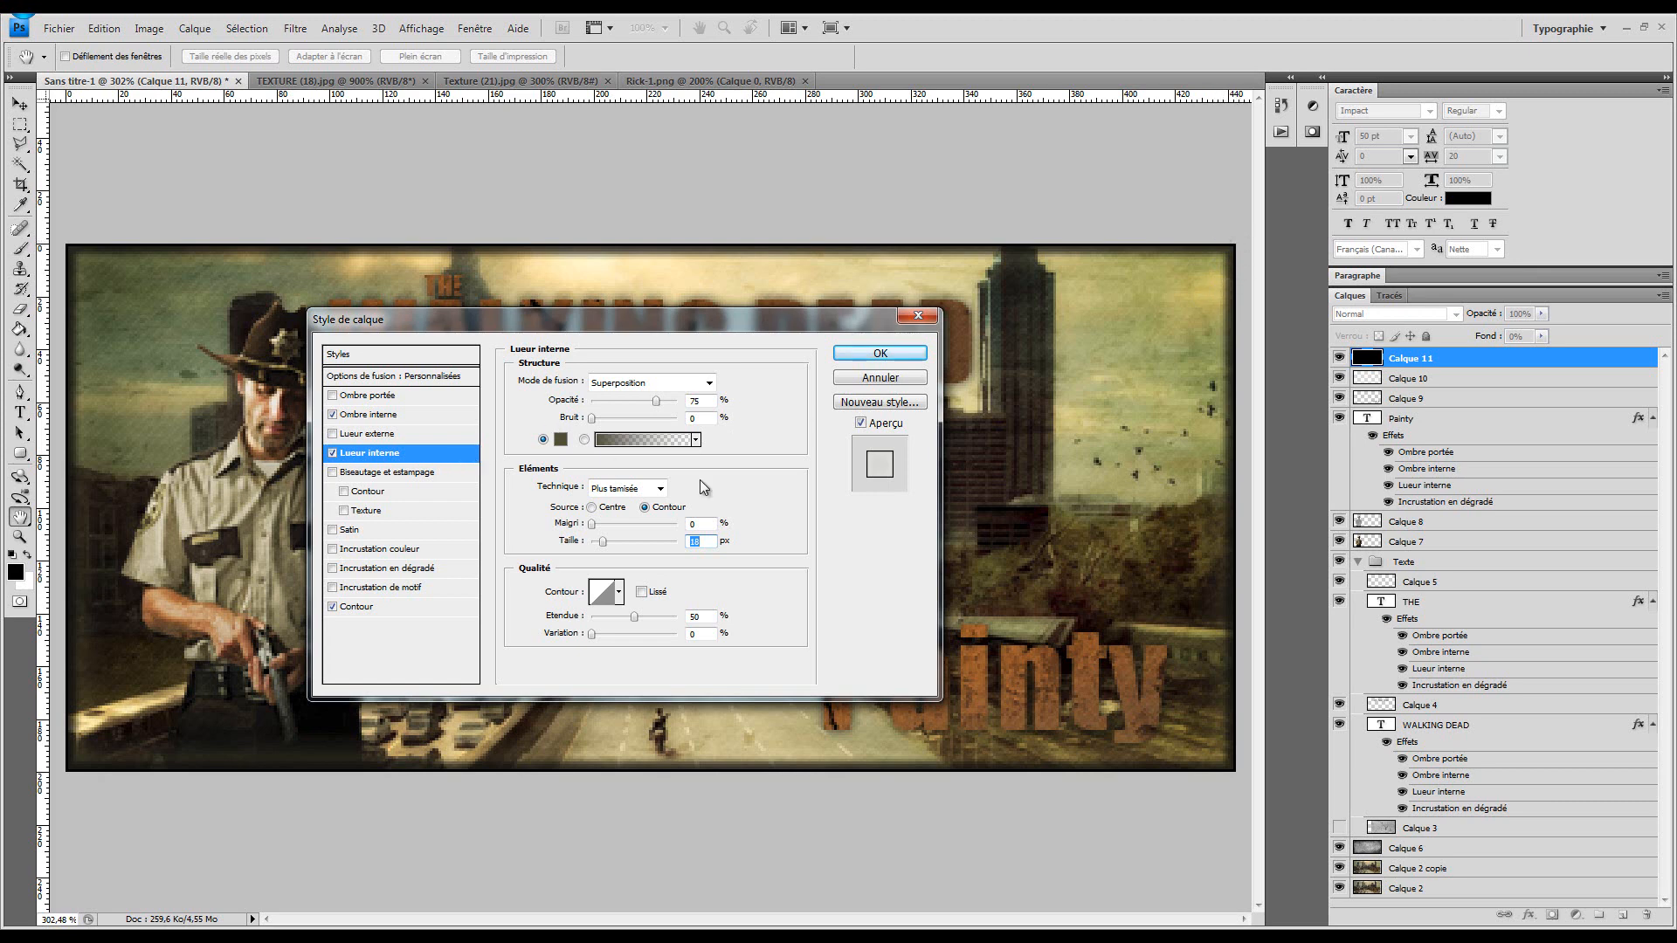
click(904, 355)
At actual size, set Calque 11's inner shadow to 68% opacity, about 35% choke (Maigri) and about 13 px size
key(z)
click(394, 56)
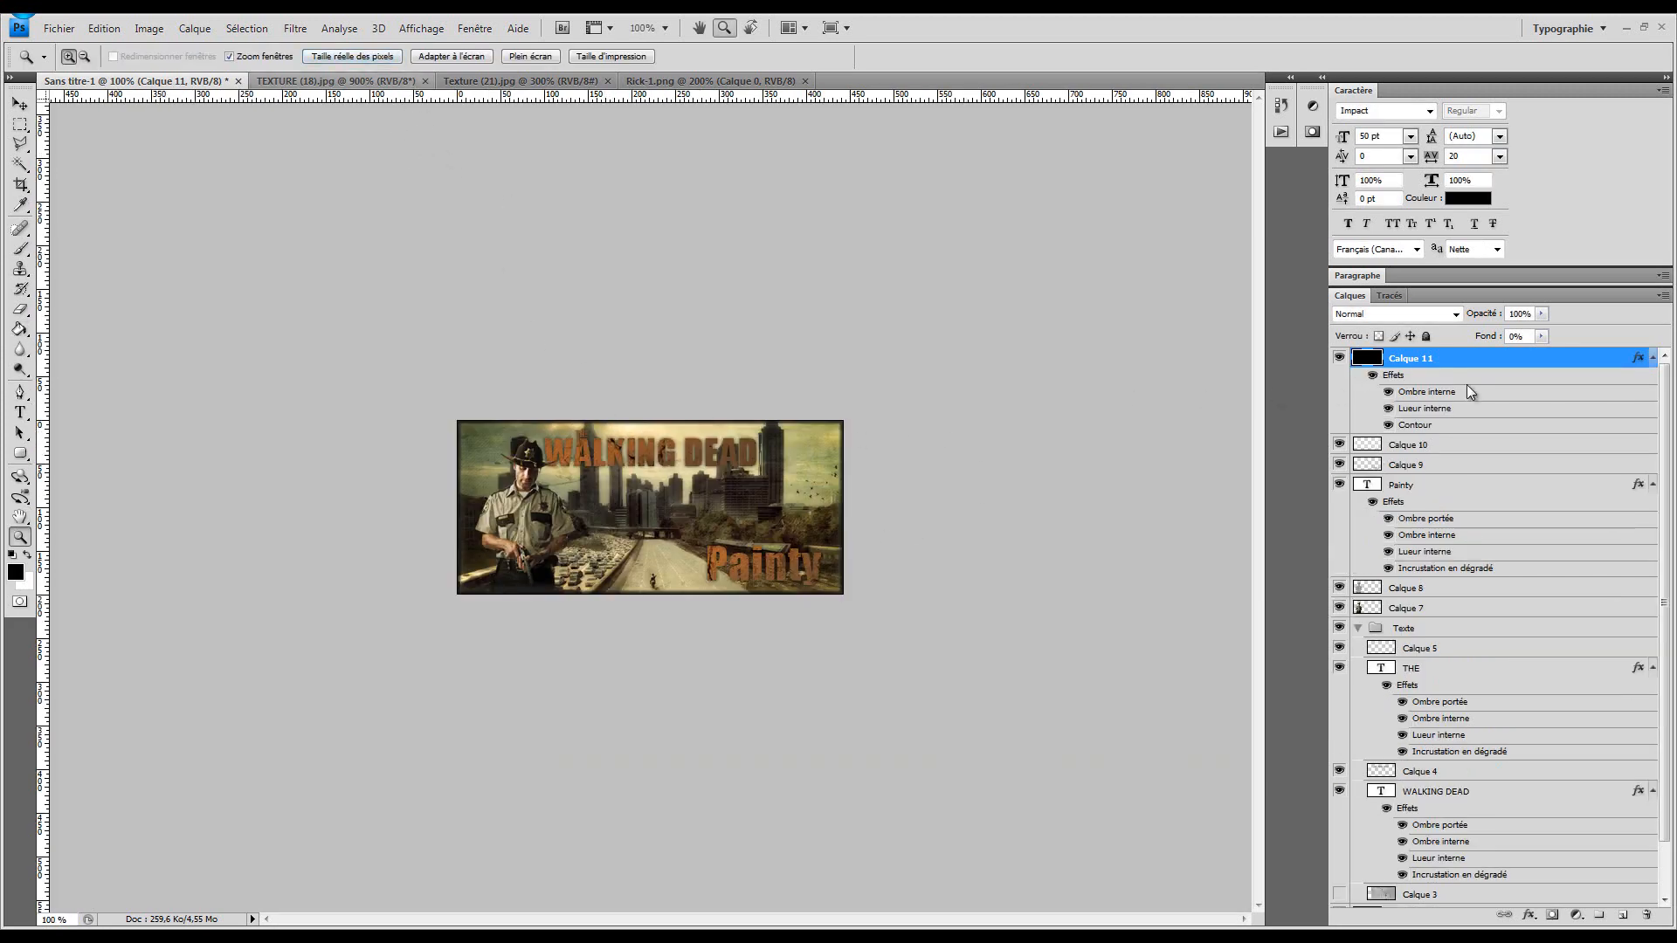
double_click(1443, 398)
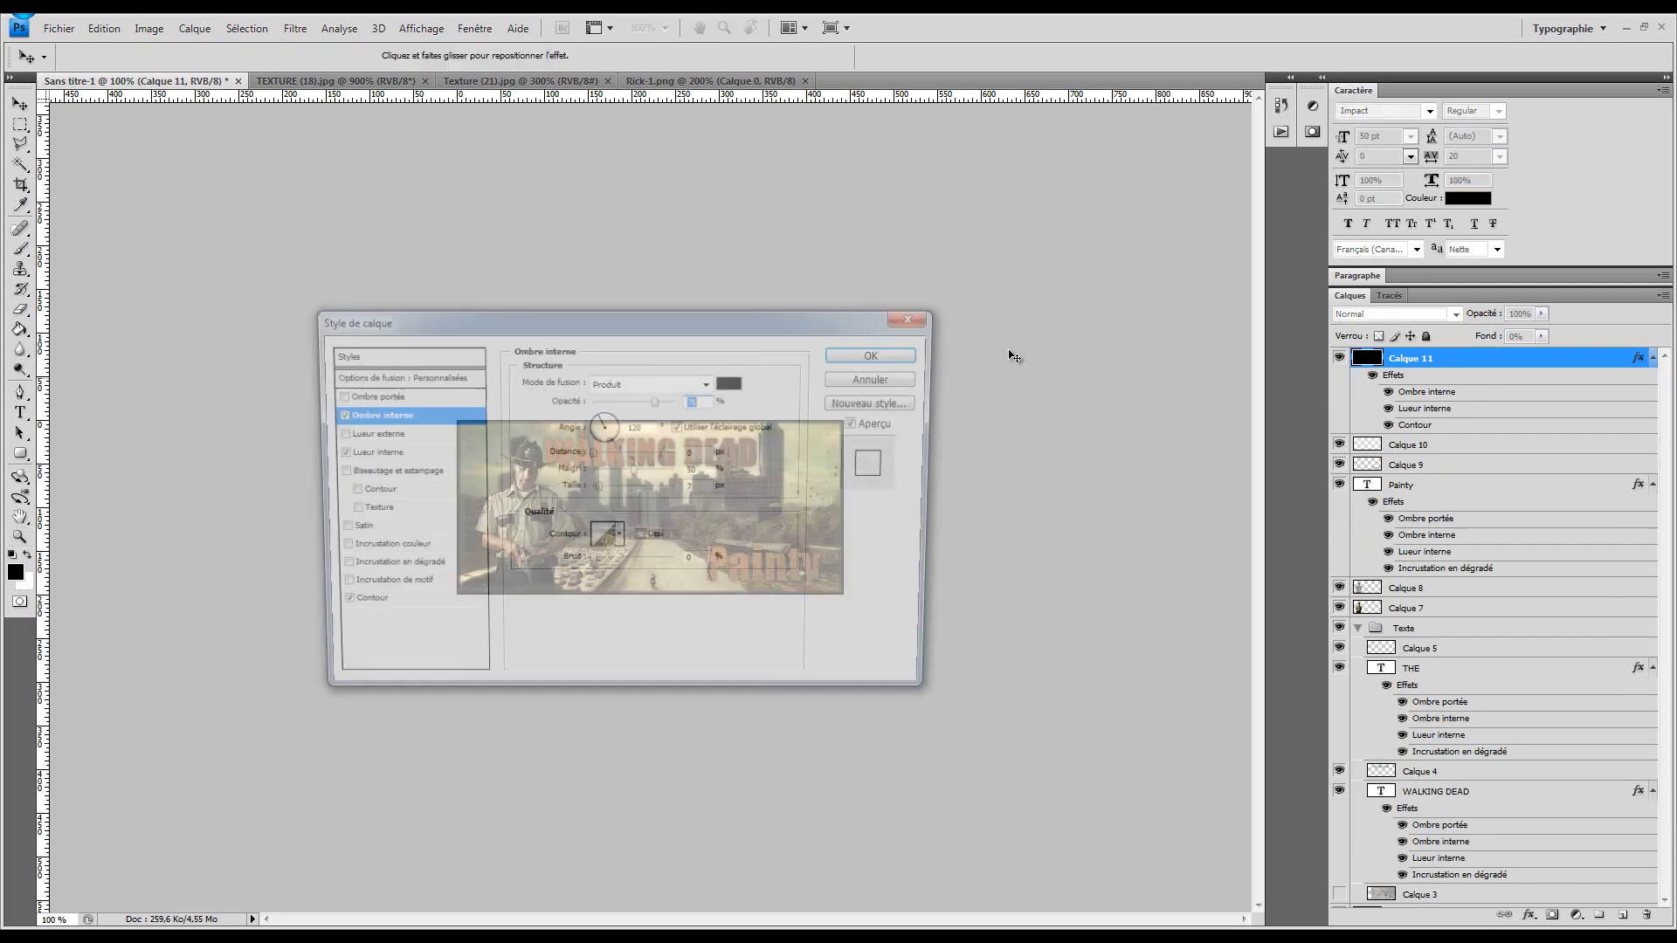
drag(538, 333, 1186, 118)
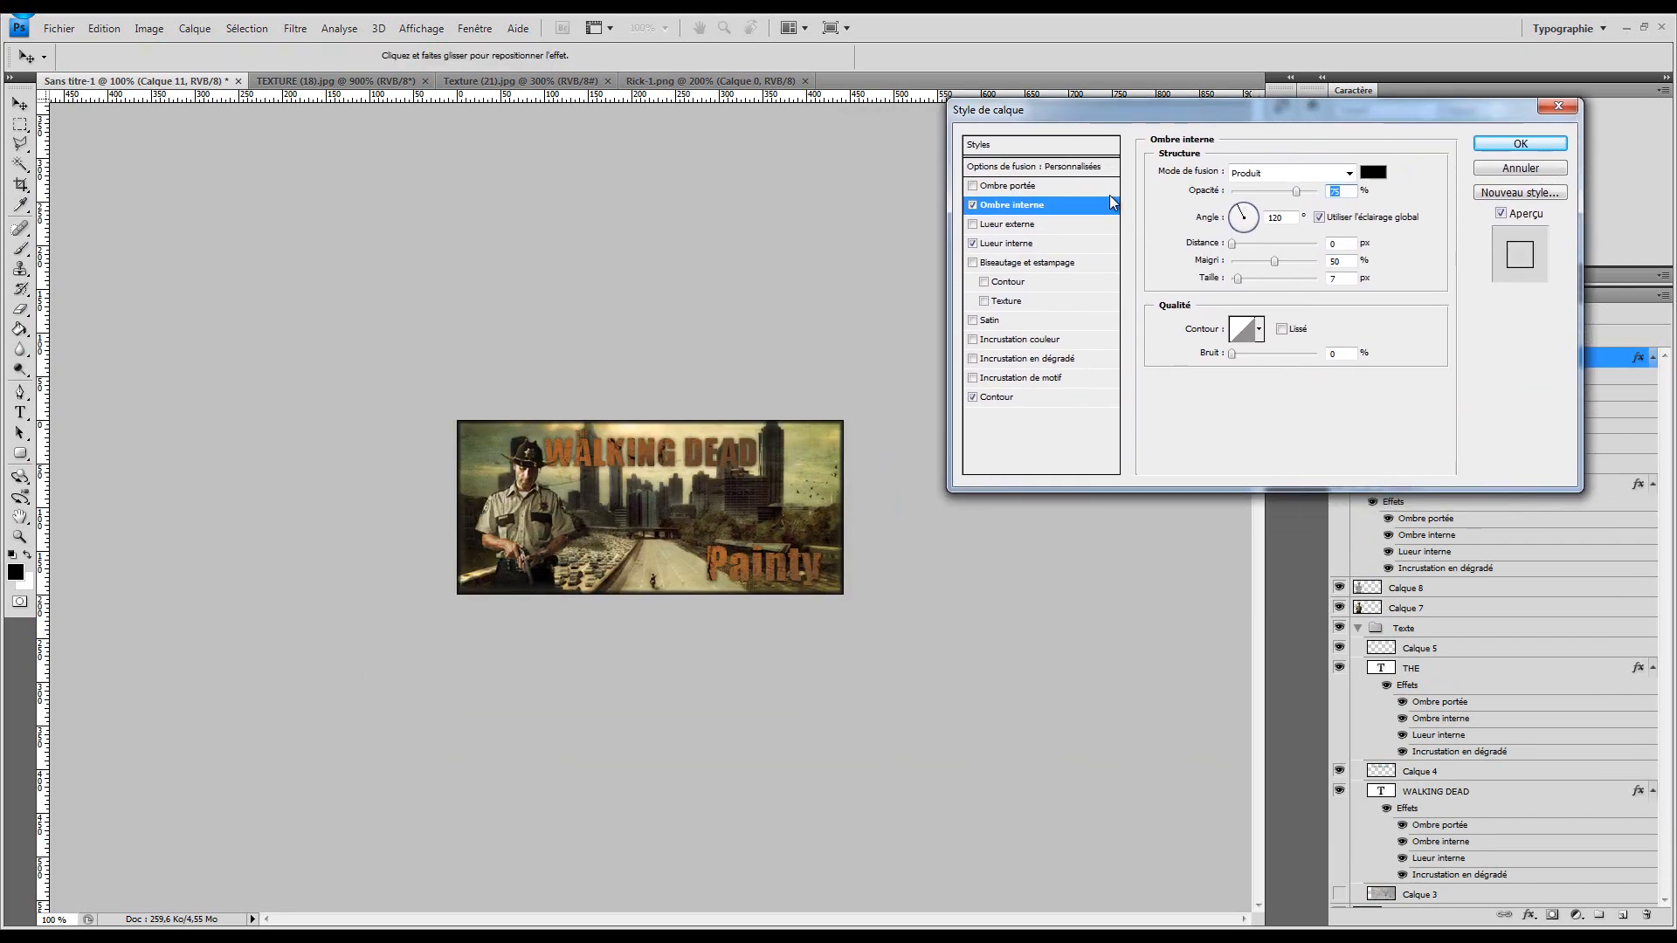
click(1024, 243)
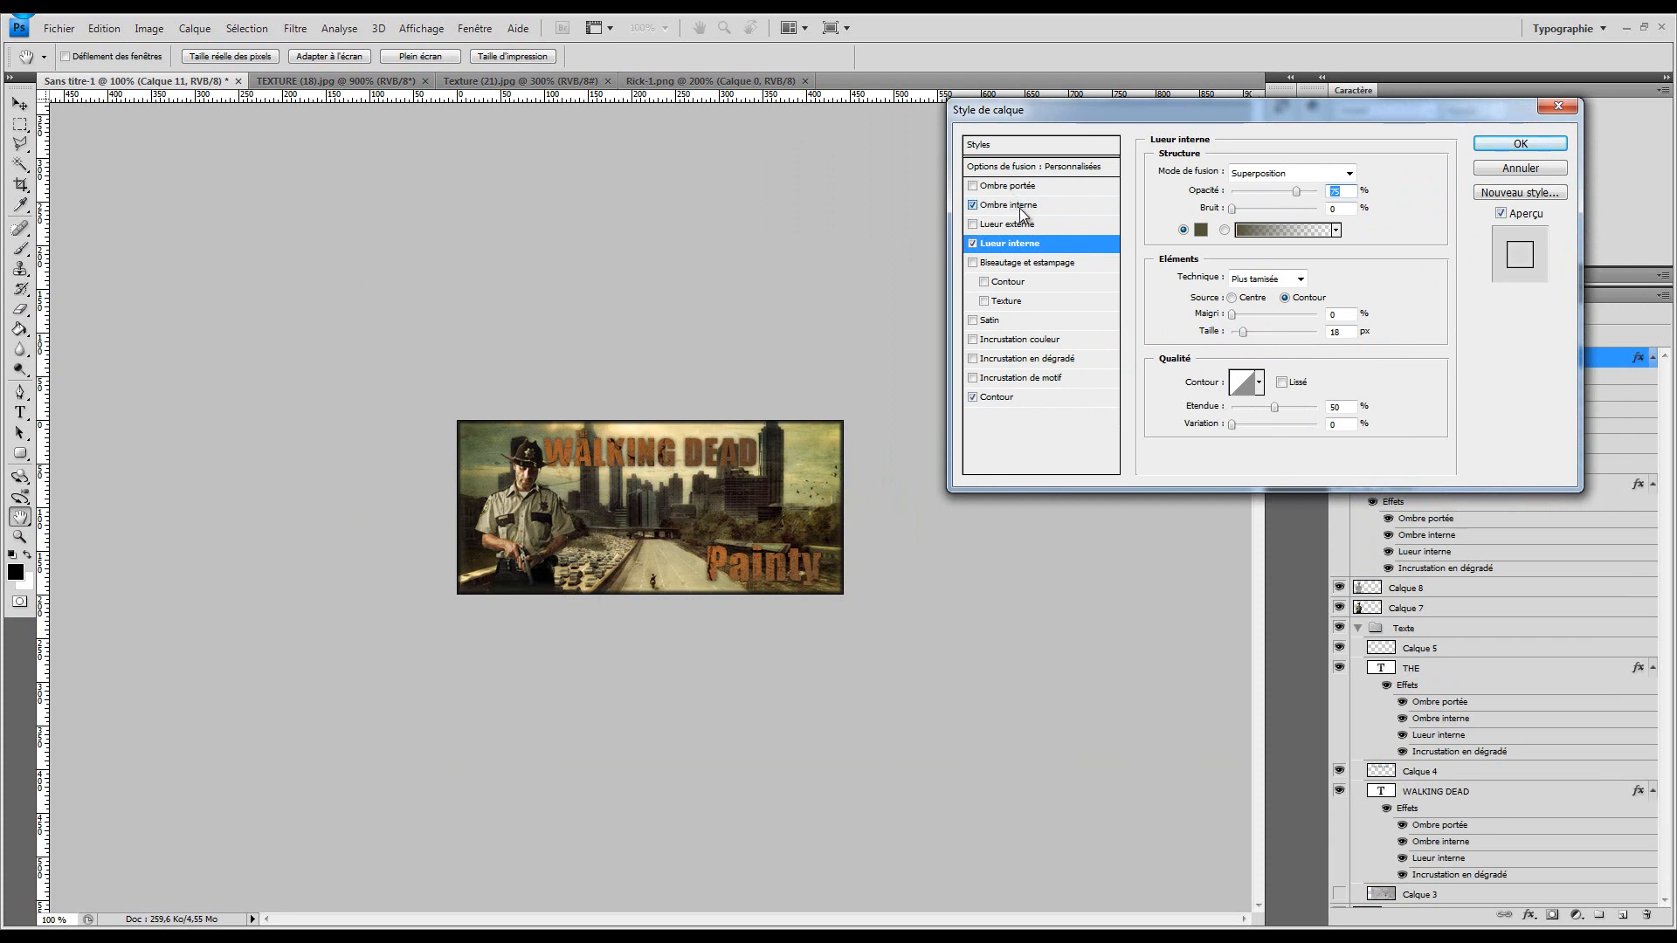
click(1011, 204)
mouse_move(1299, 191)
mouse_down()
mouse_move(1275, 197)
mouse_move(1292, 197)
mouse_up()
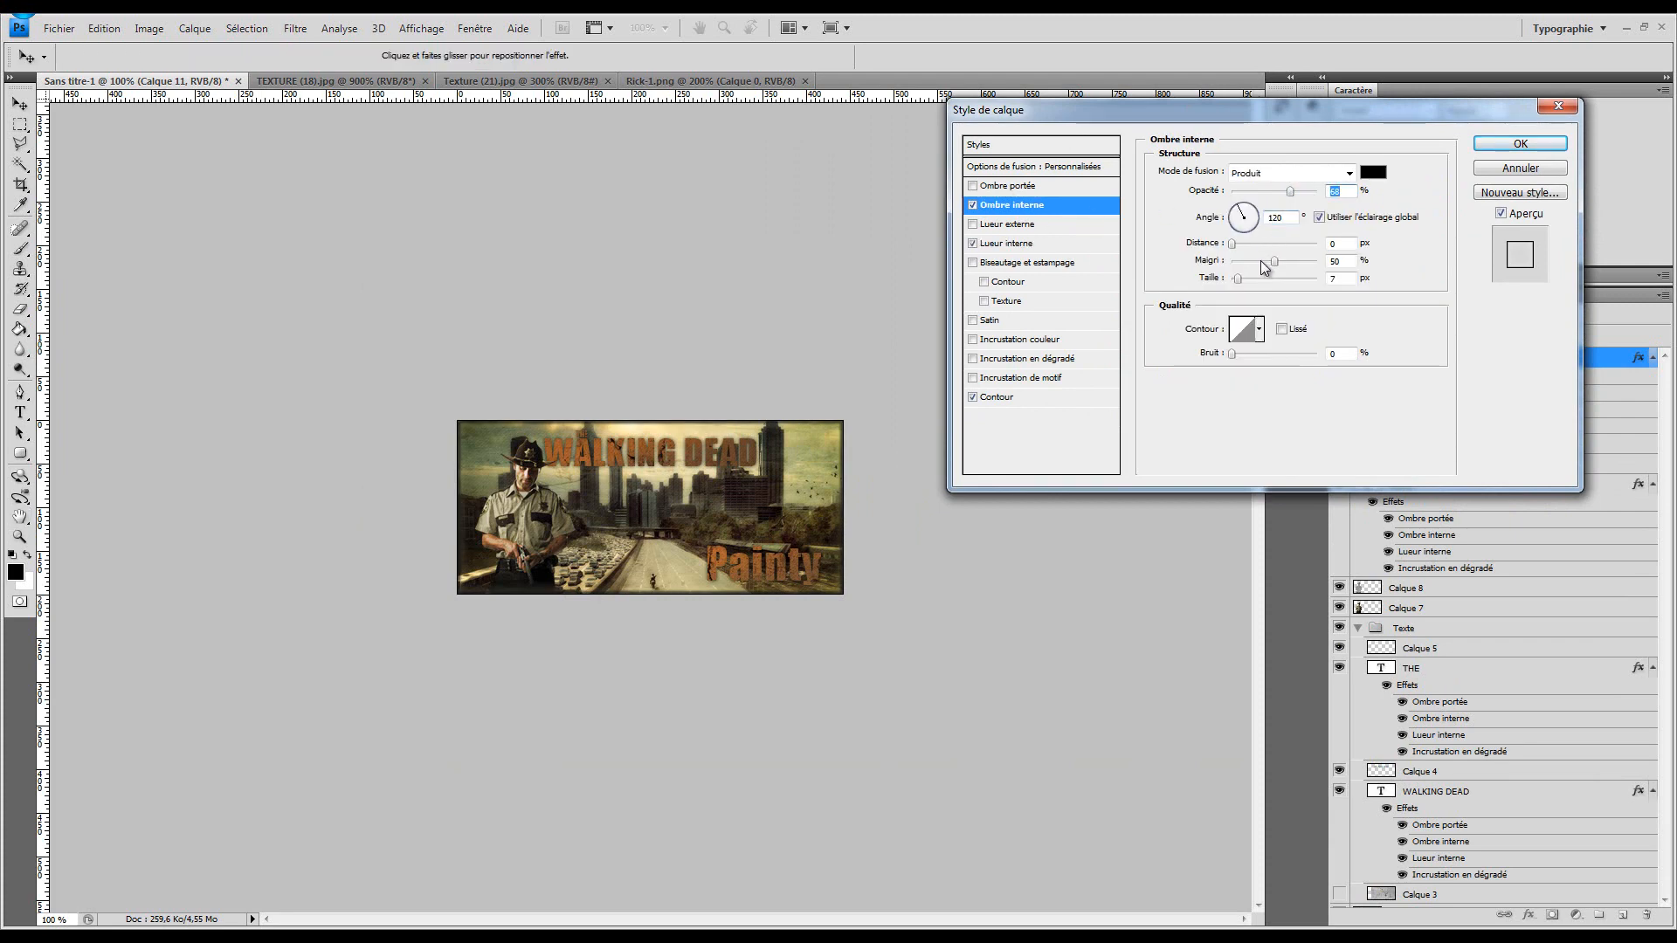
drag(1274, 262, 1240, 278)
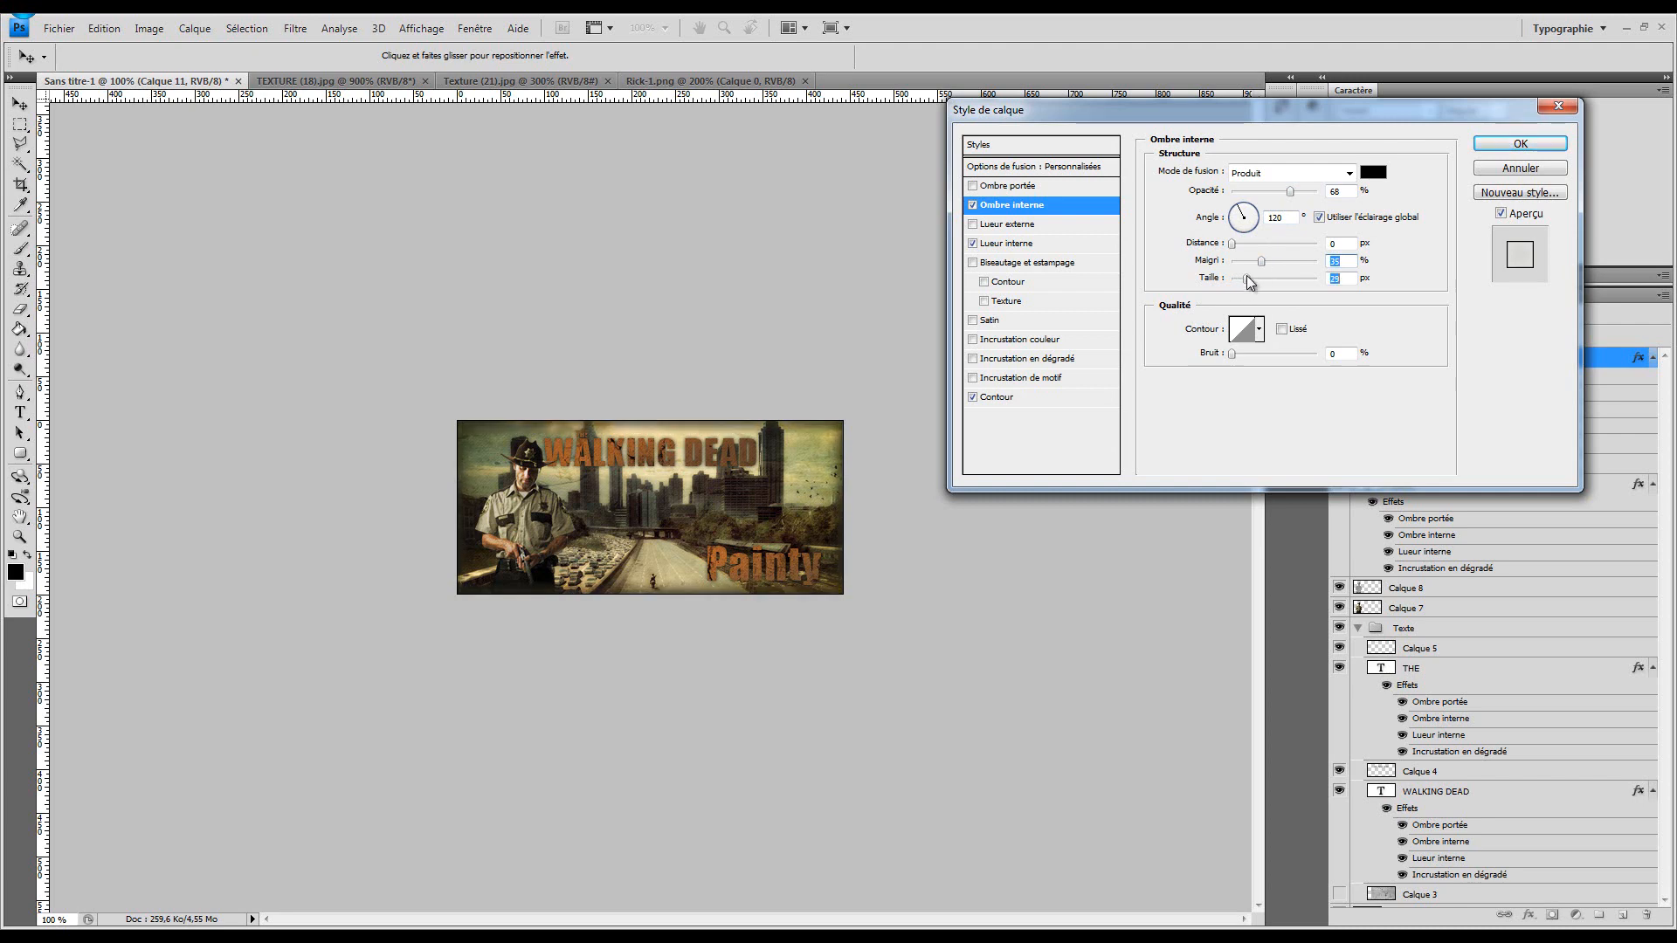
drag(1245, 277, 1242, 280)
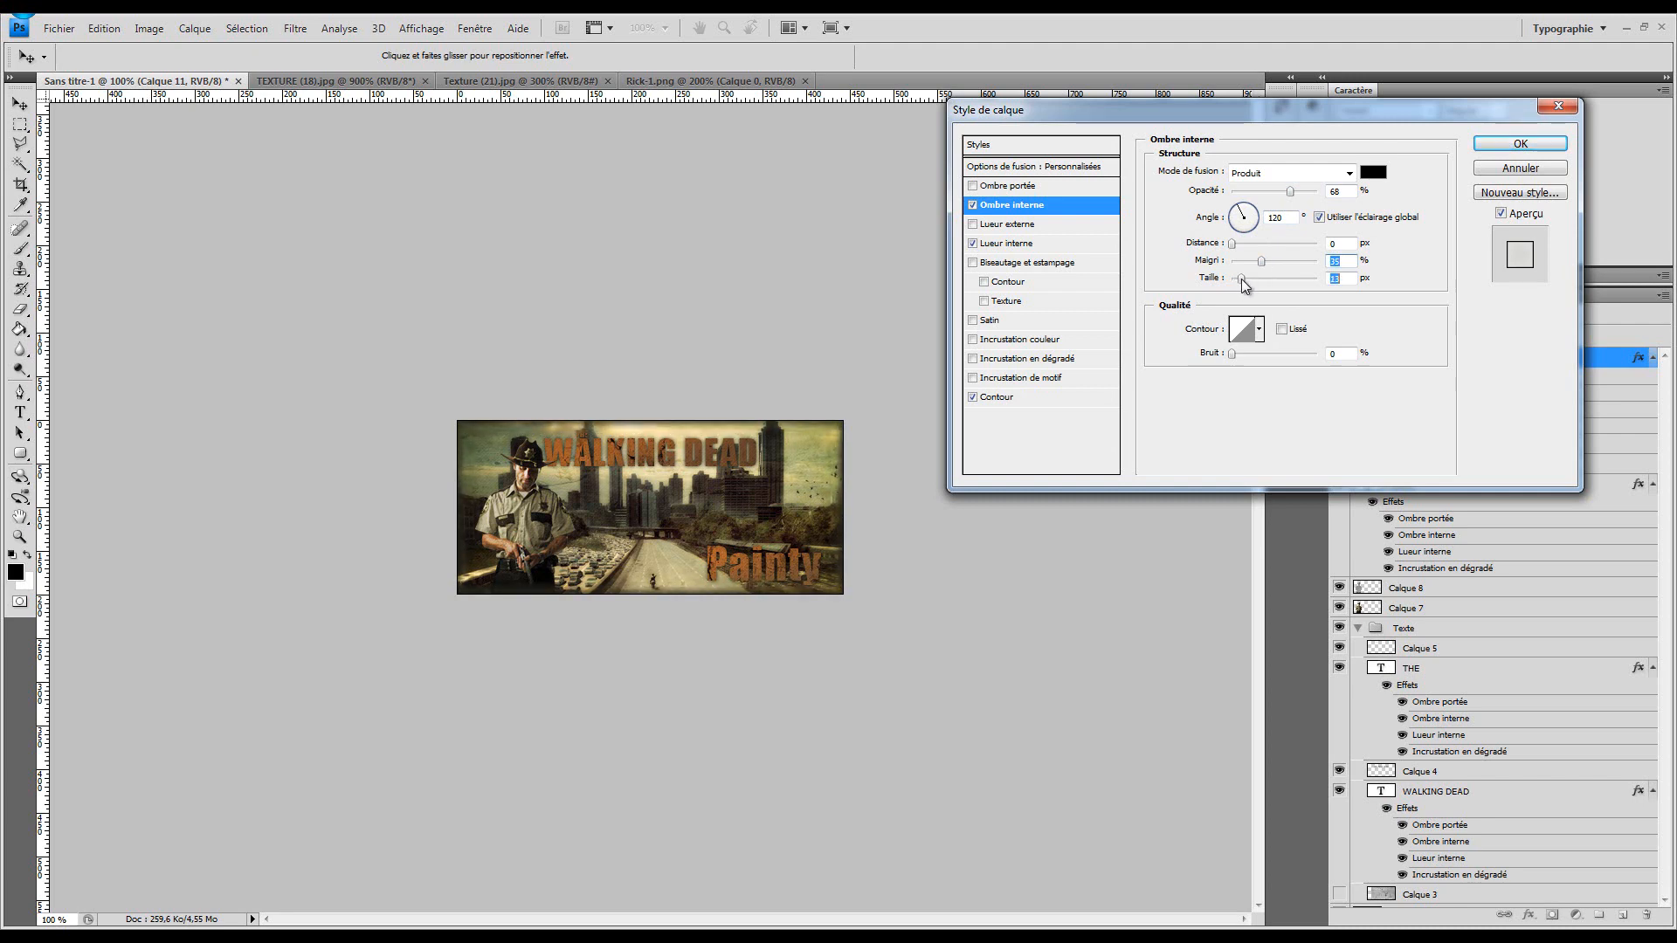
click(1506, 141)
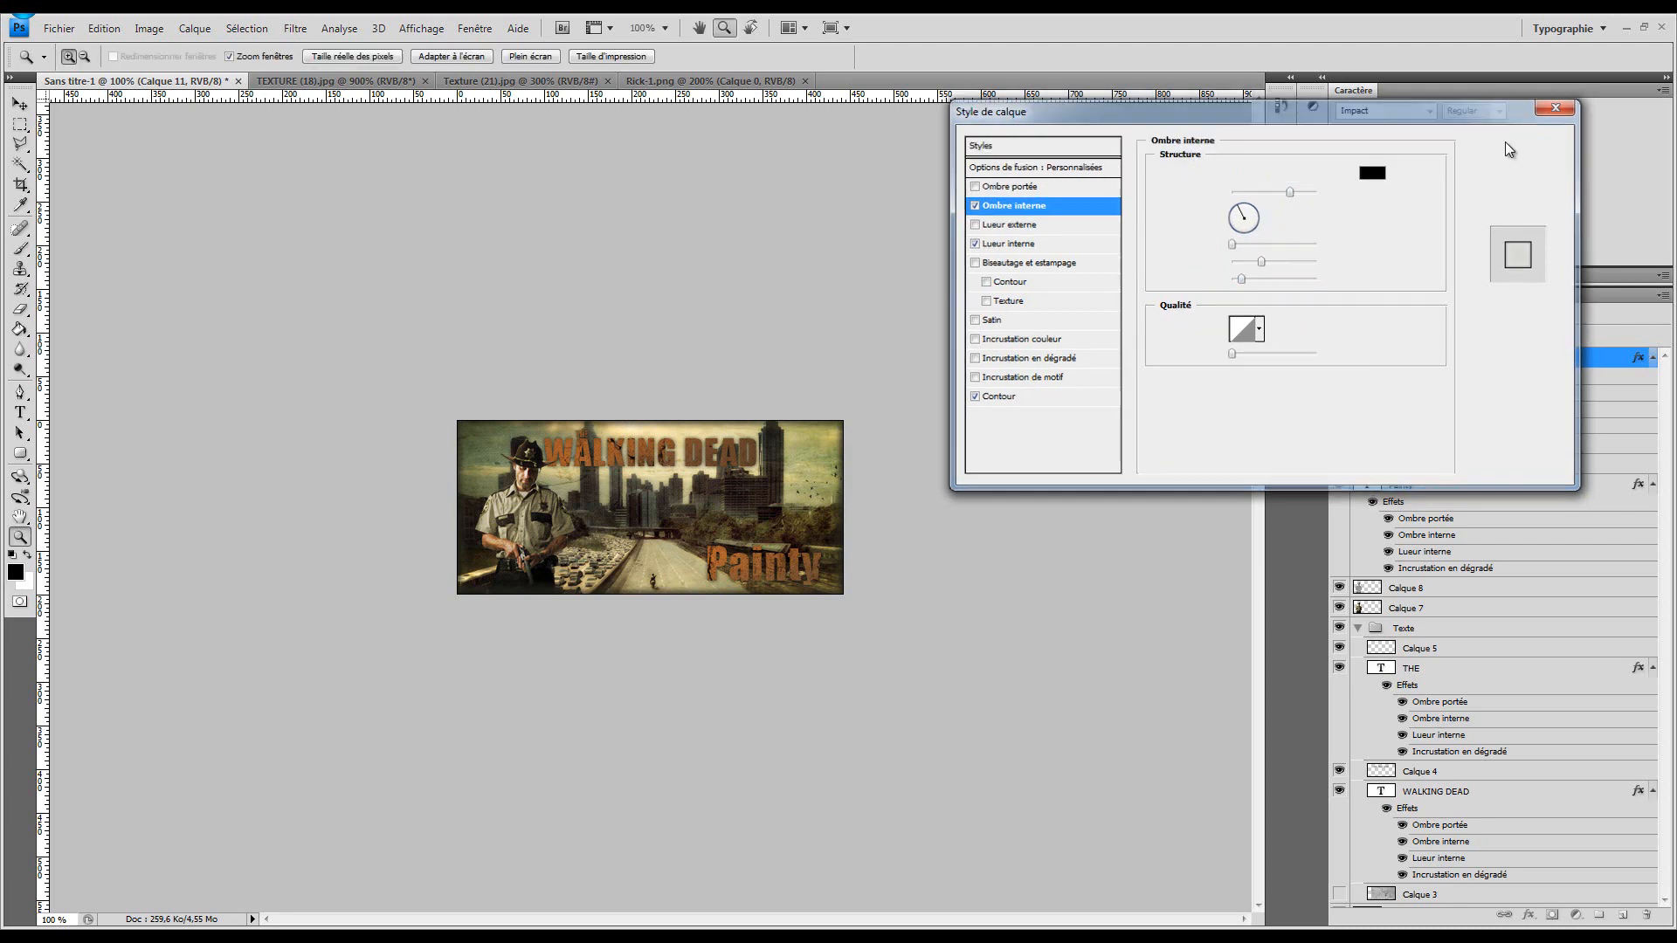
key(z)
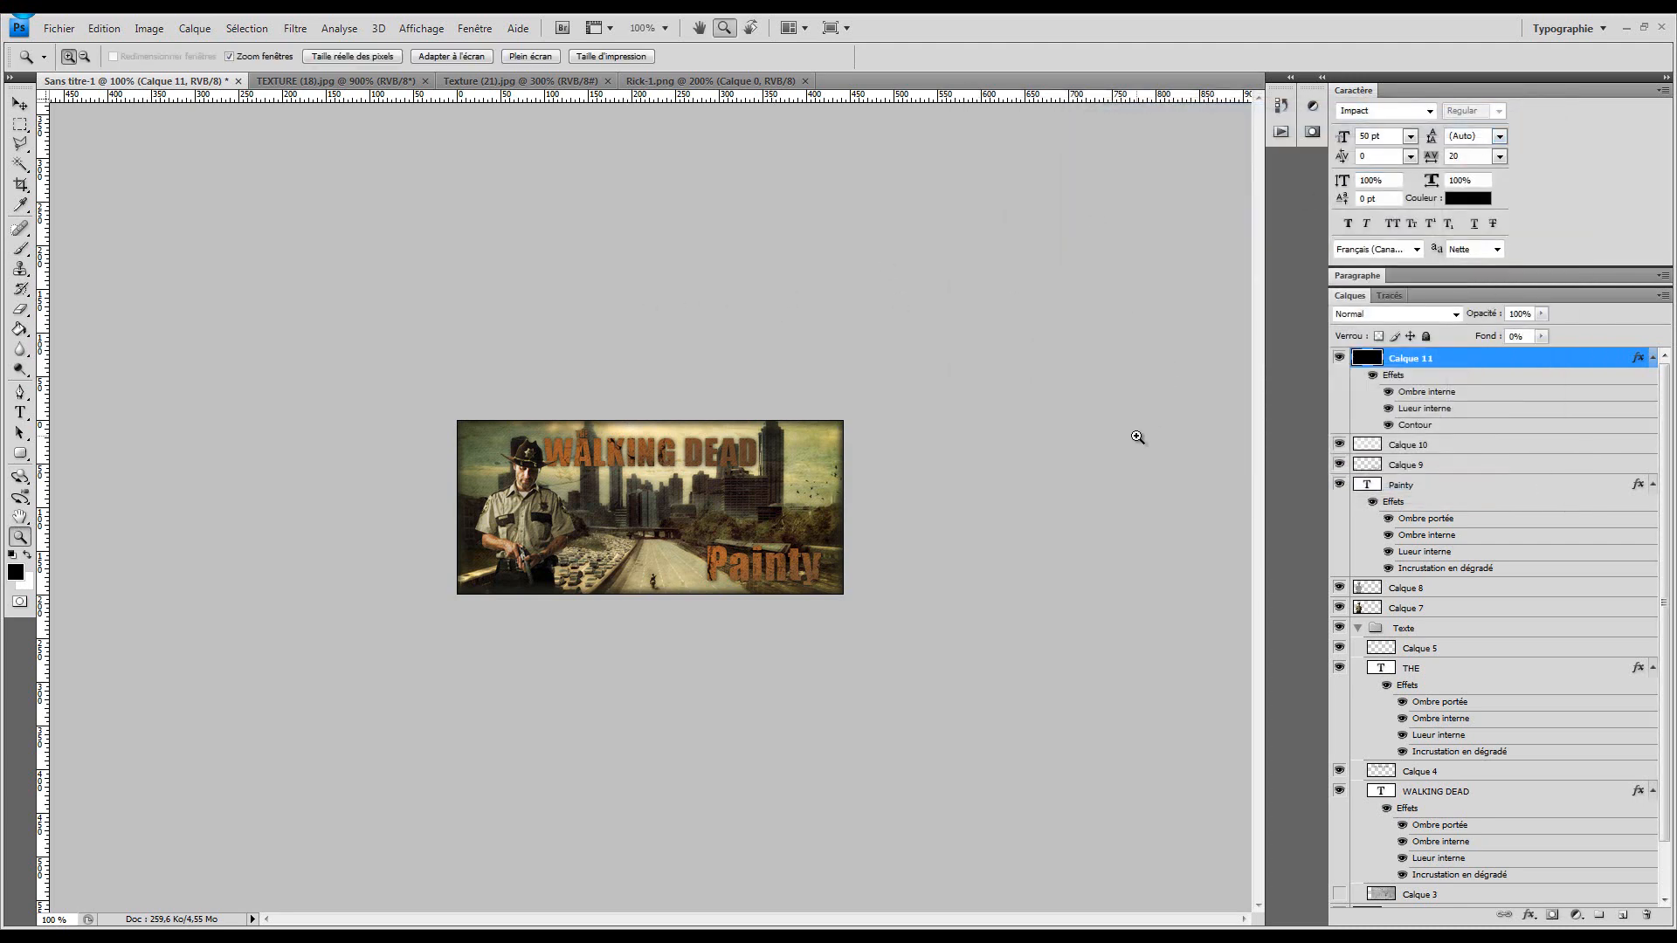
Try a bevel and emboss effect (Biseautage et estampage) on Calque 11 and switch it back off
double_click(1564, 410)
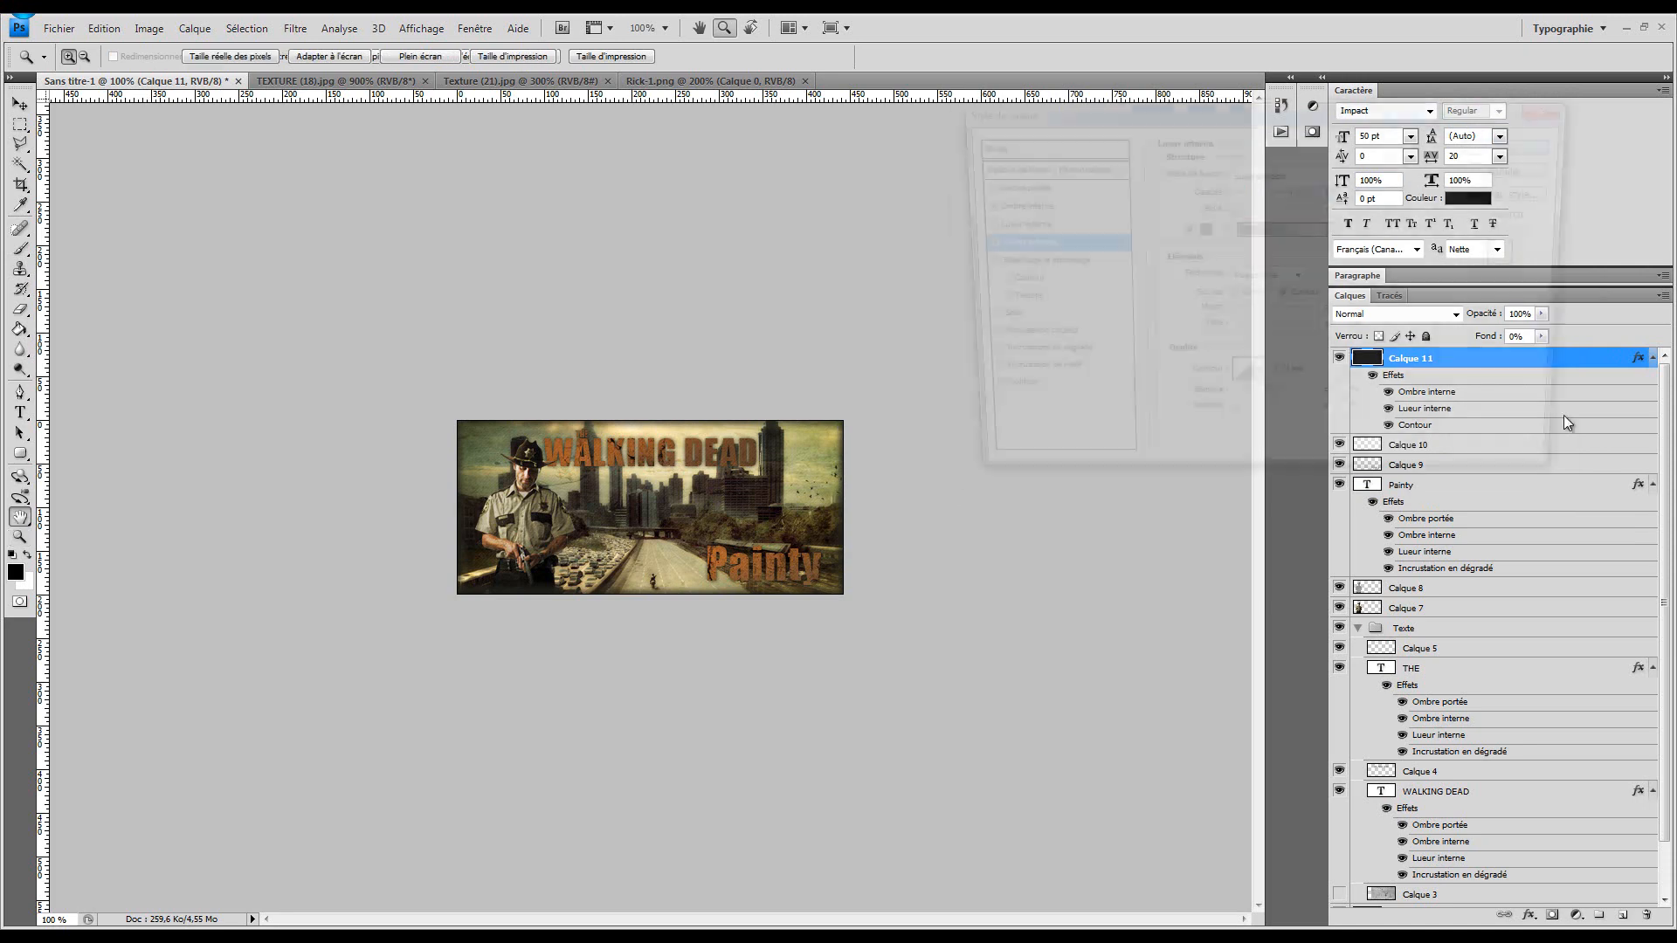
click(971, 263)
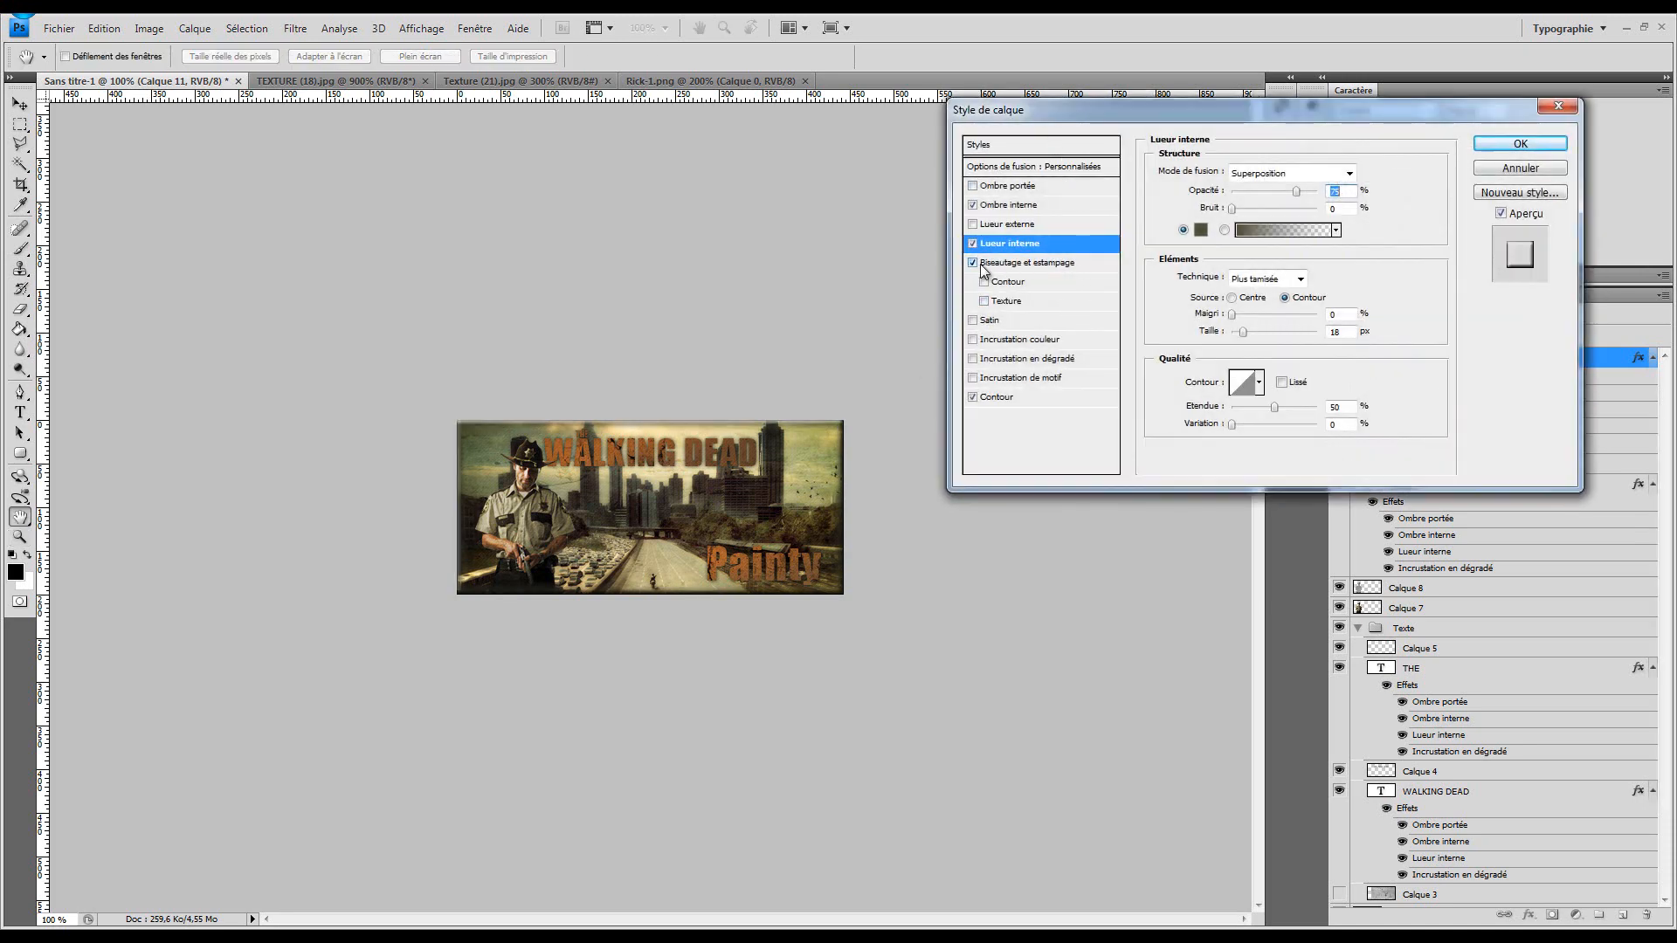
click(971, 262)
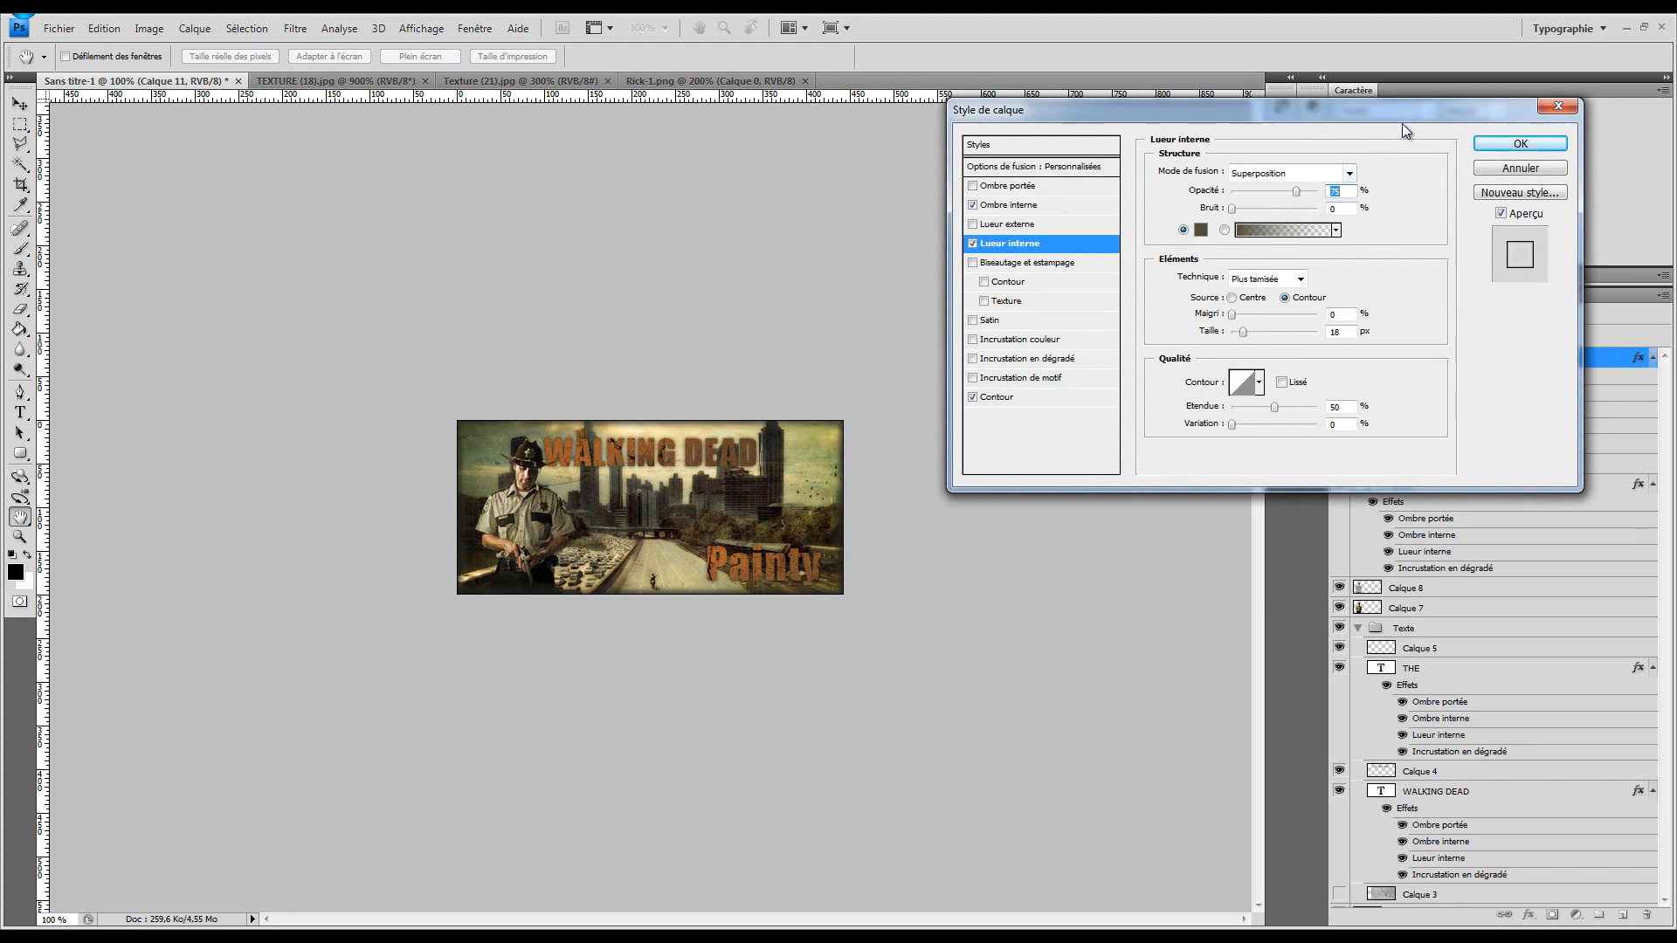
Apply the configured layer style to Calque 11
click(1521, 143)
key(z)
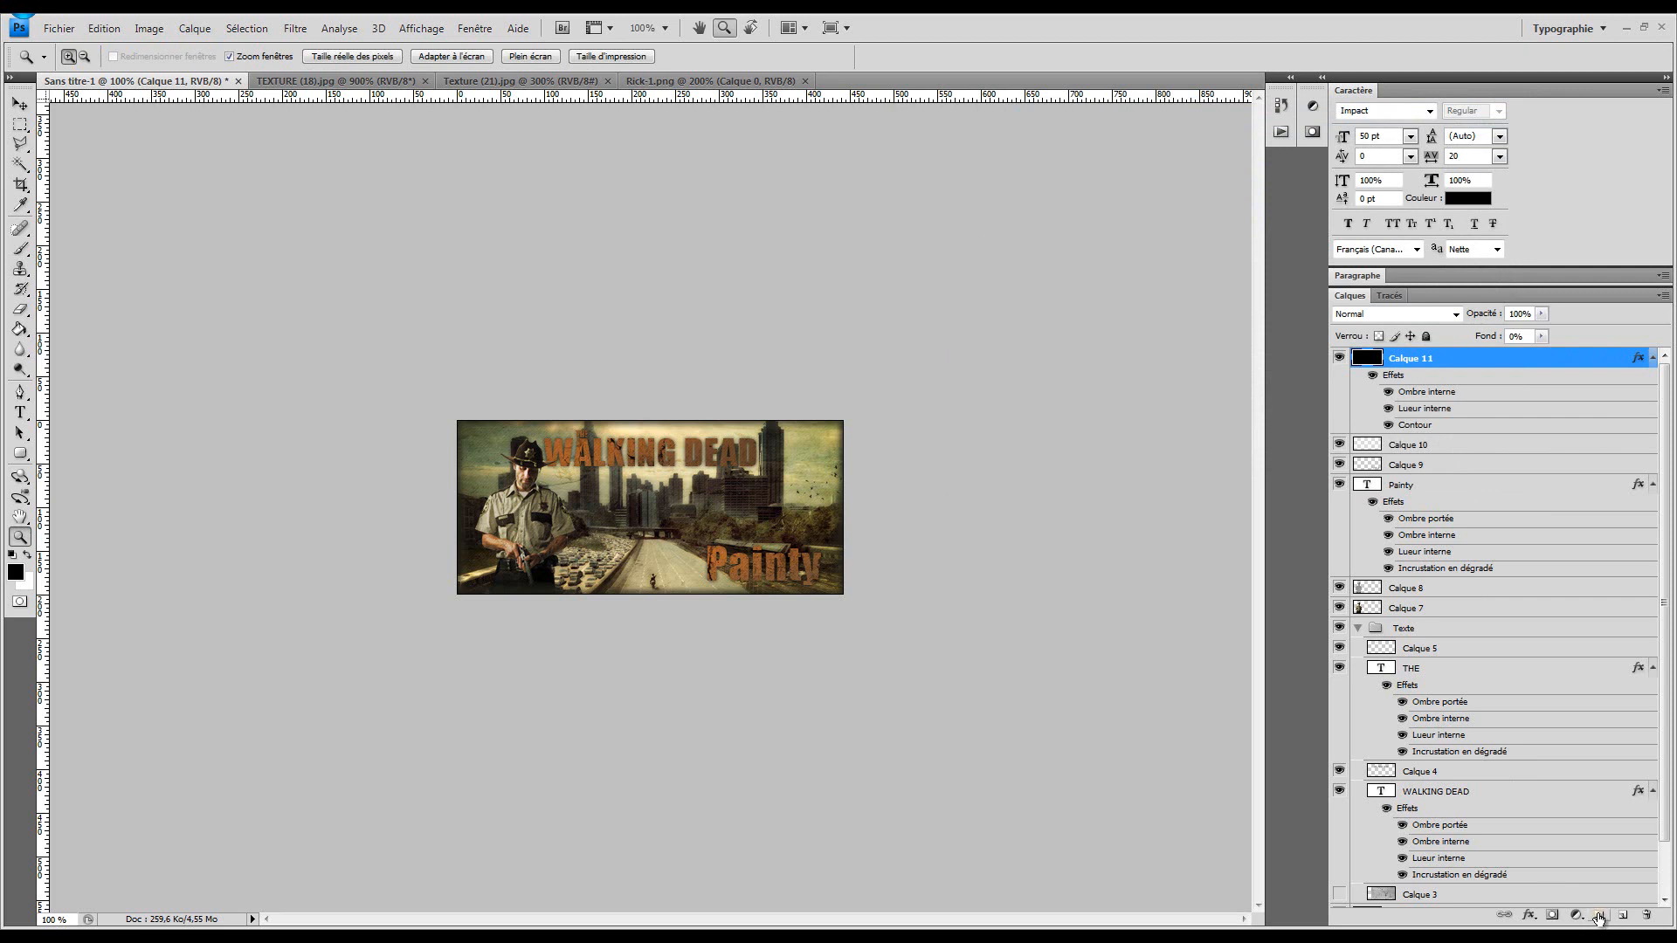
click(1579, 915)
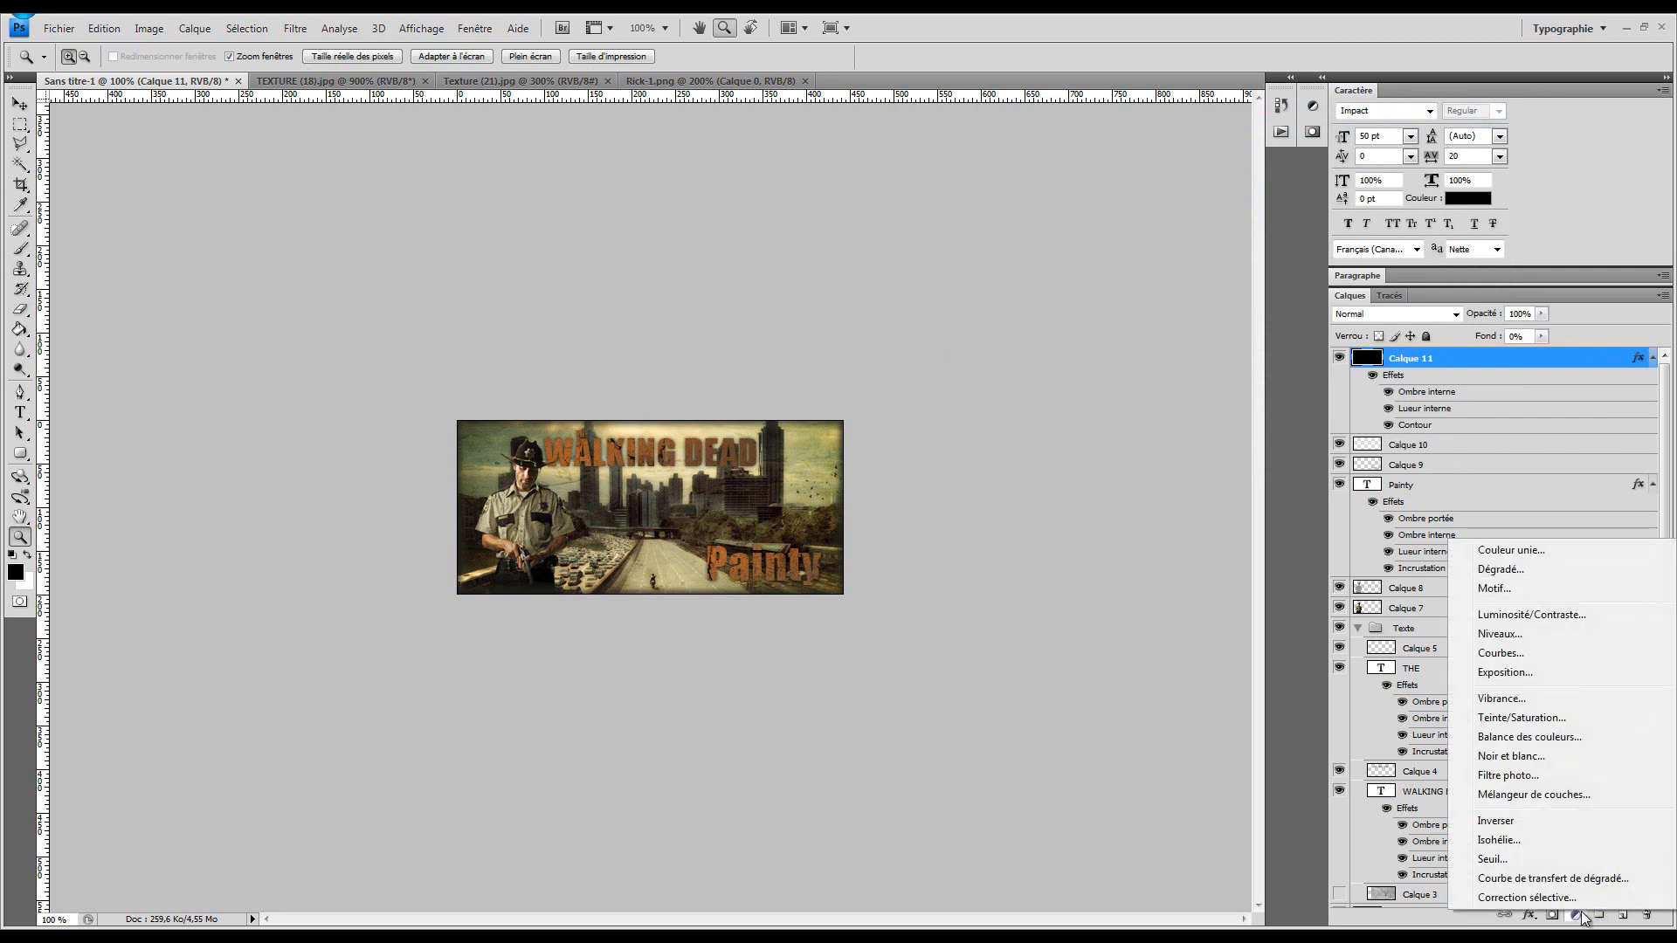
click(1578, 915)
click(1579, 915)
click(1582, 916)
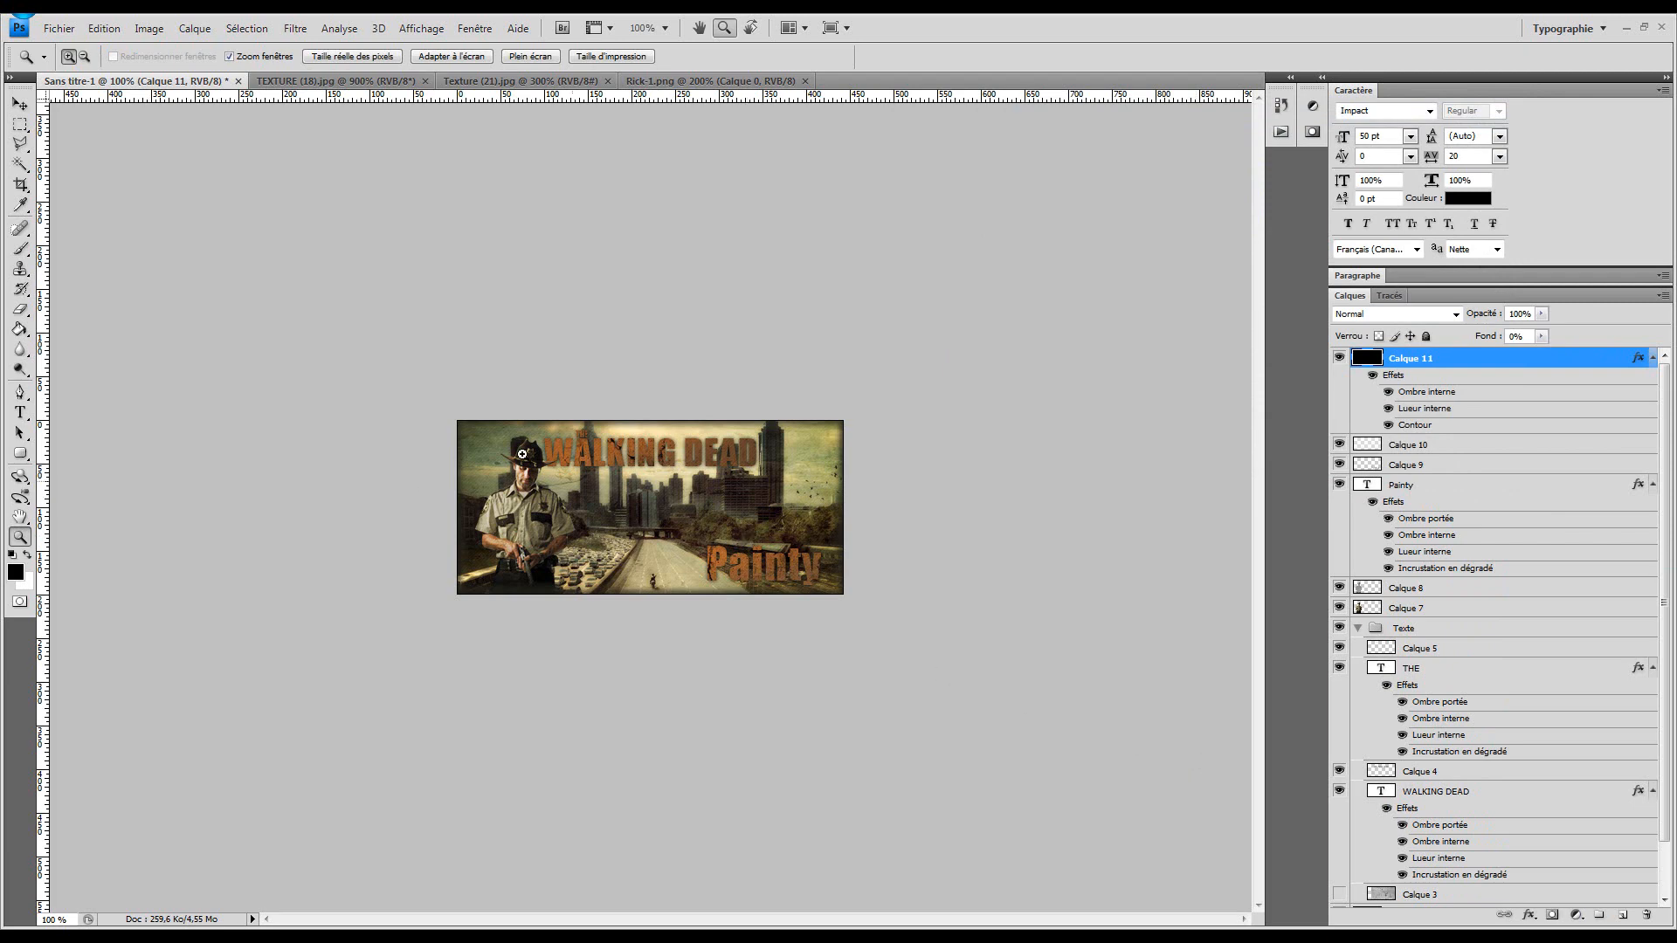
click(19, 104)
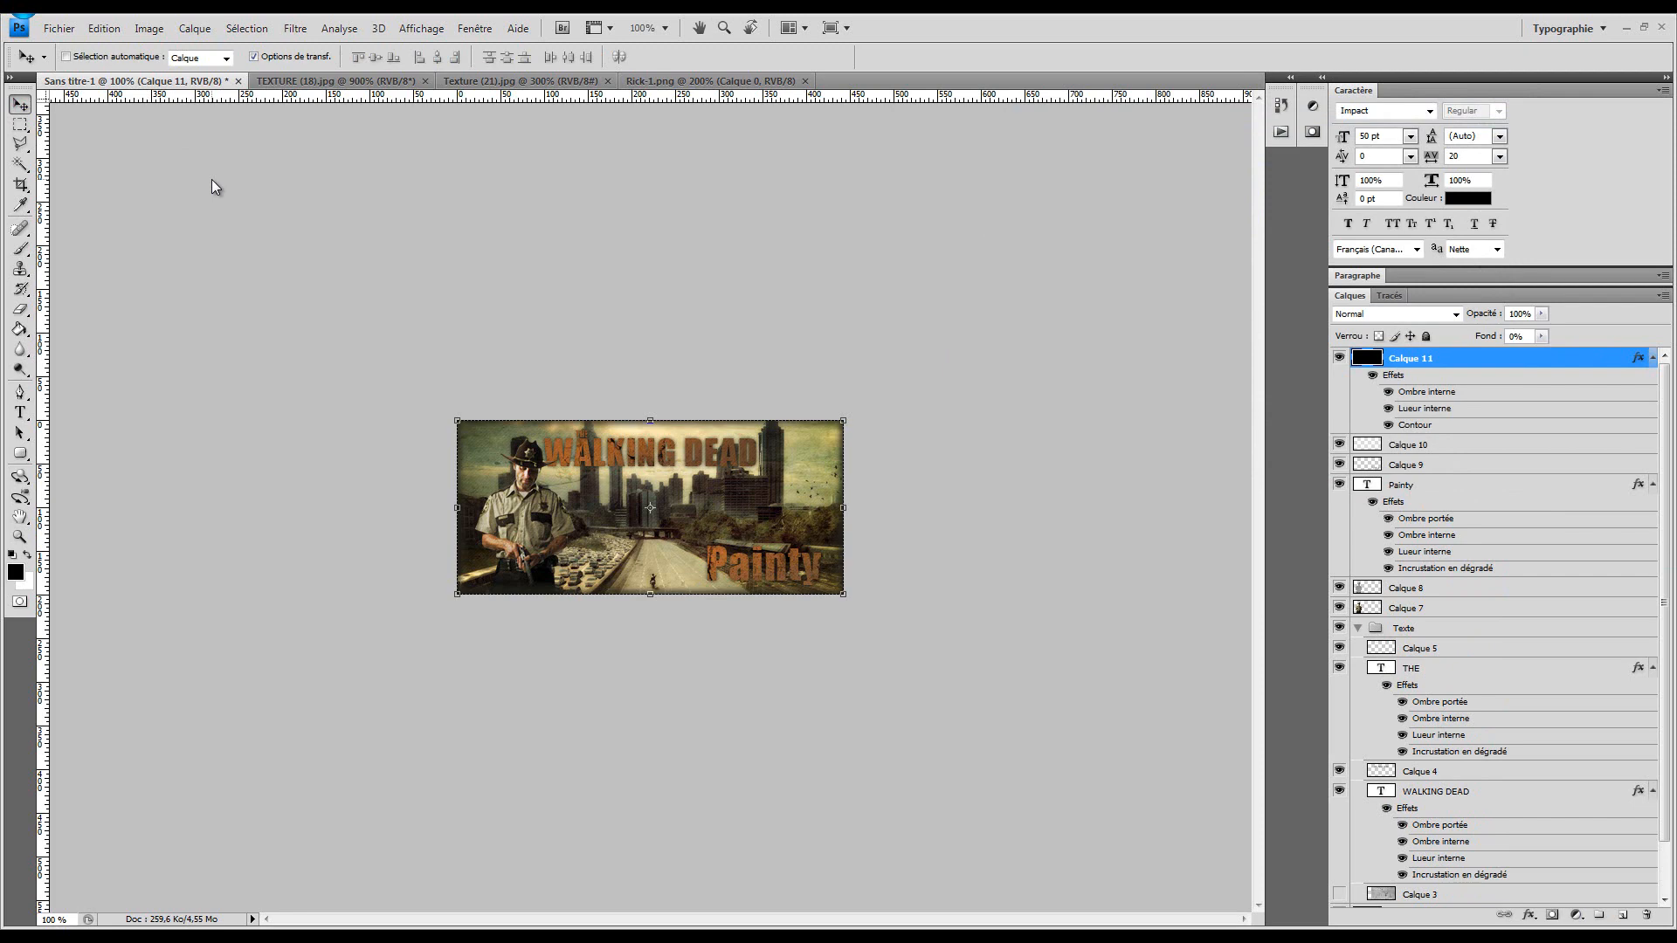
scroll(1400, 540, down, 1)
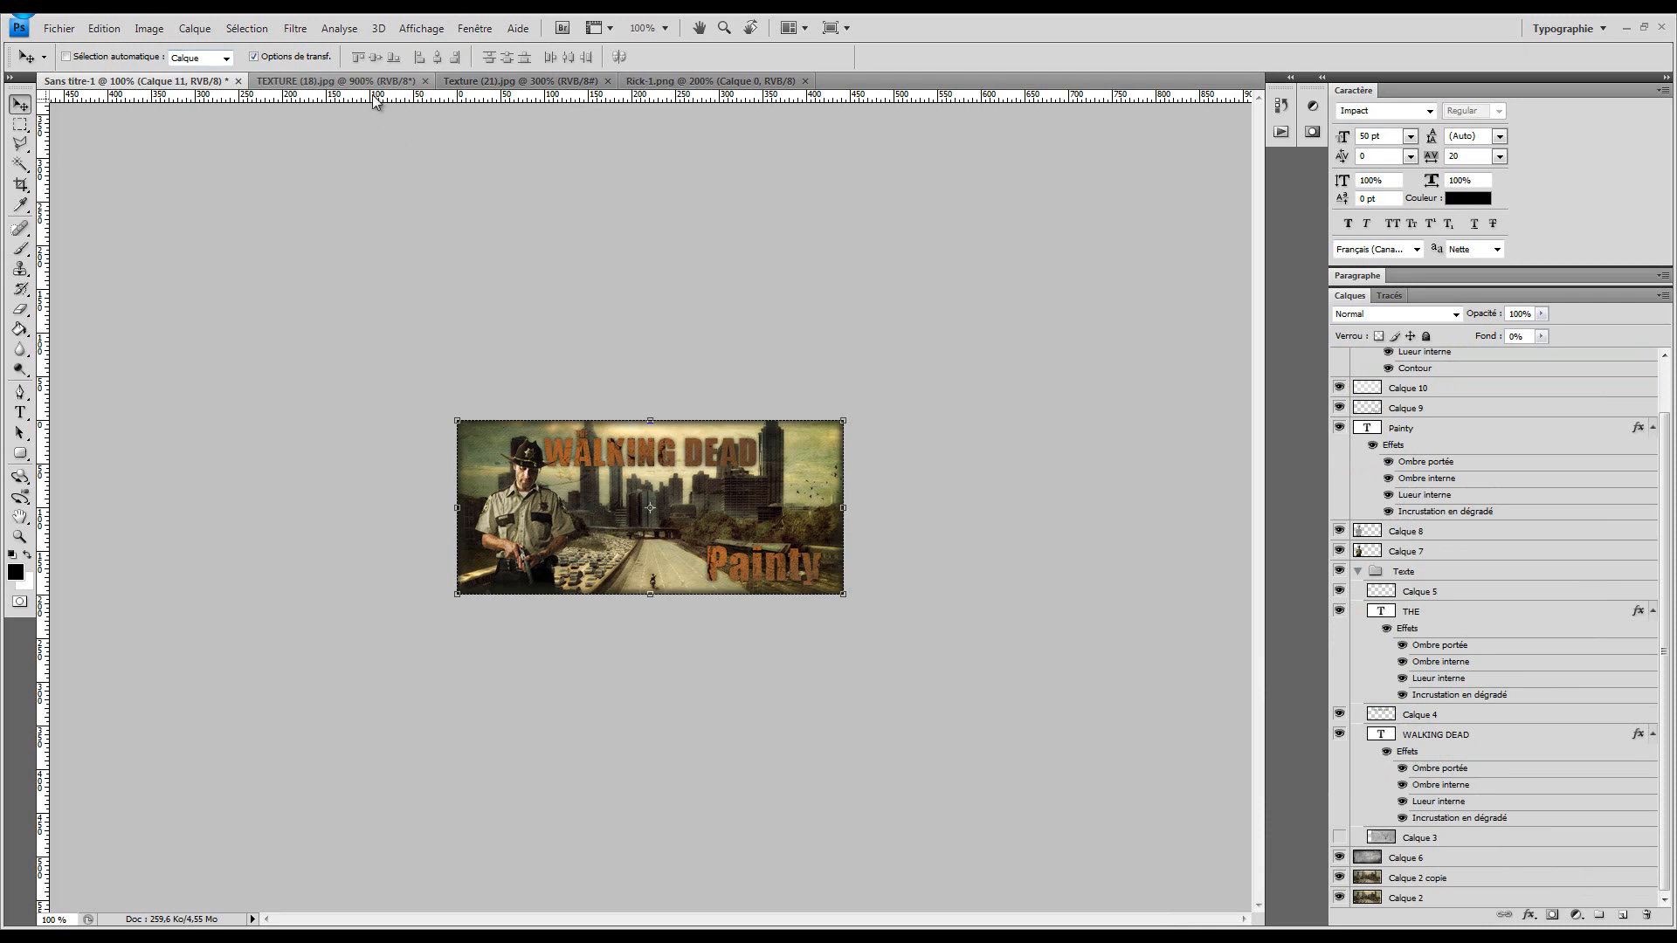
click(60, 28)
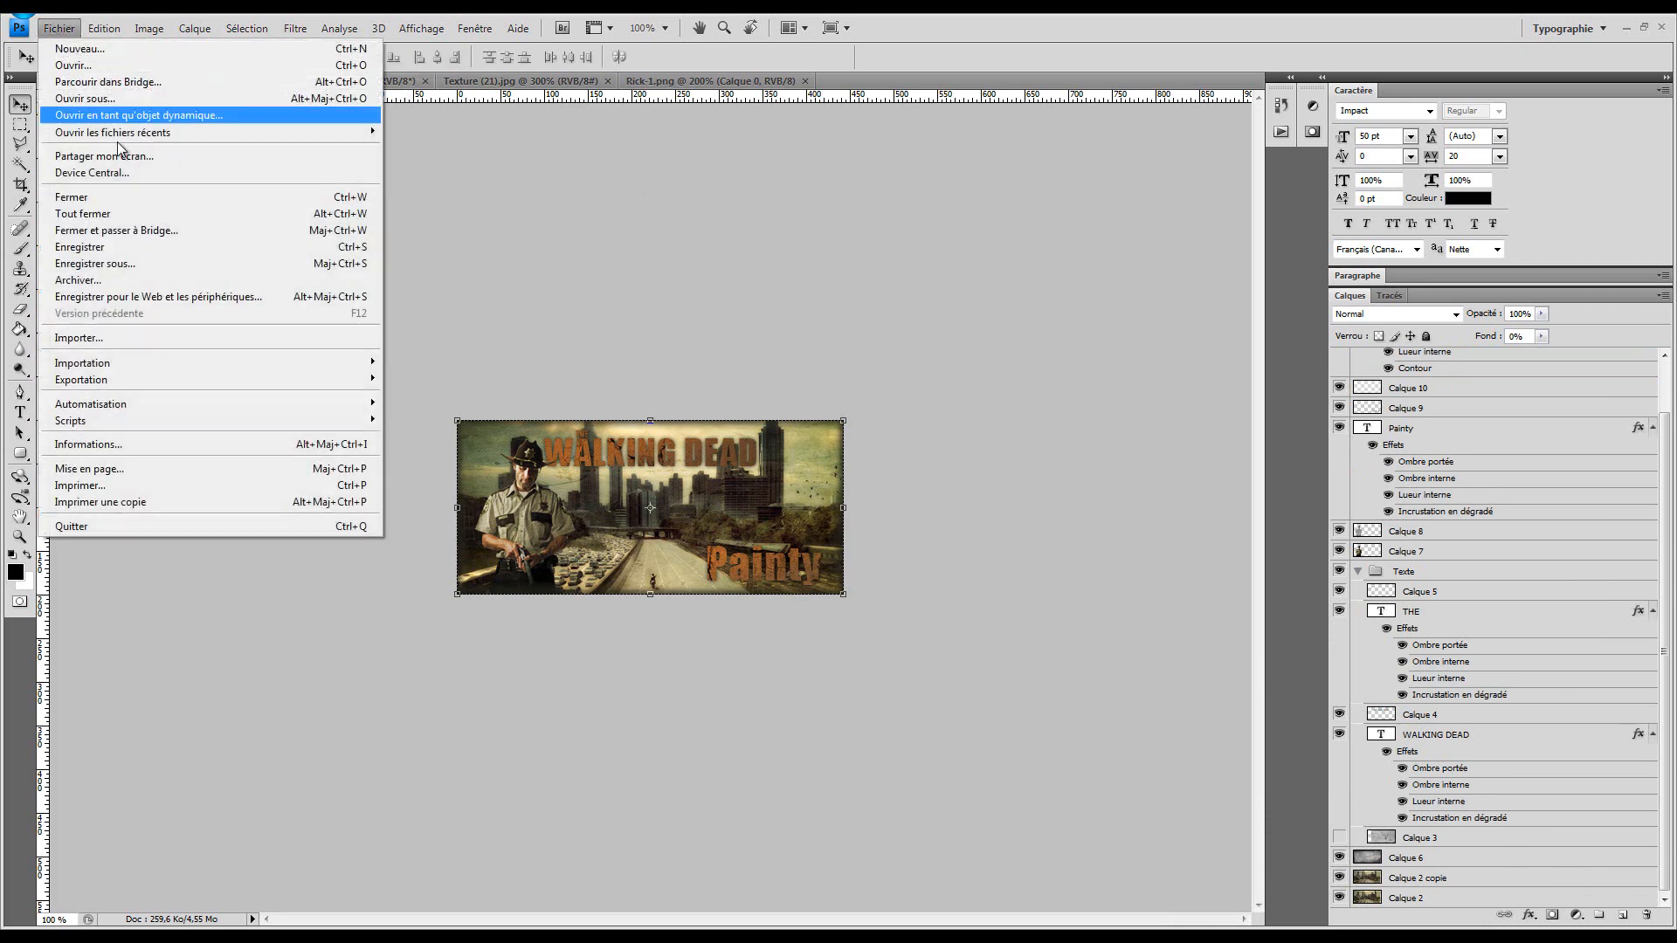
click(135, 263)
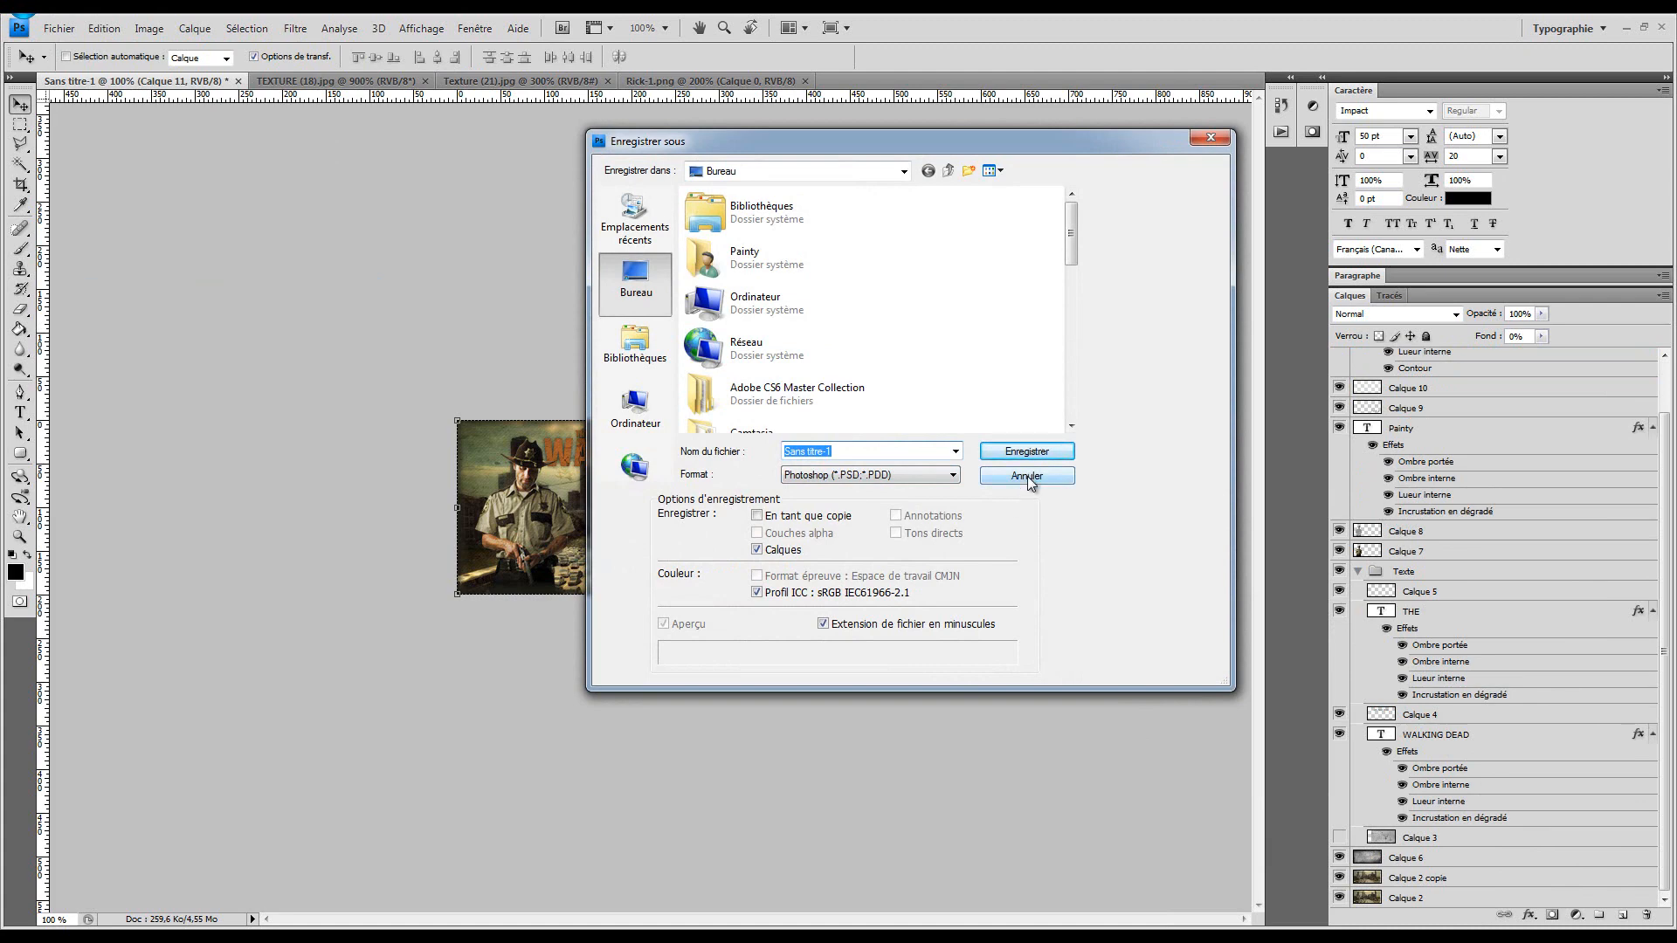
click(1027, 476)
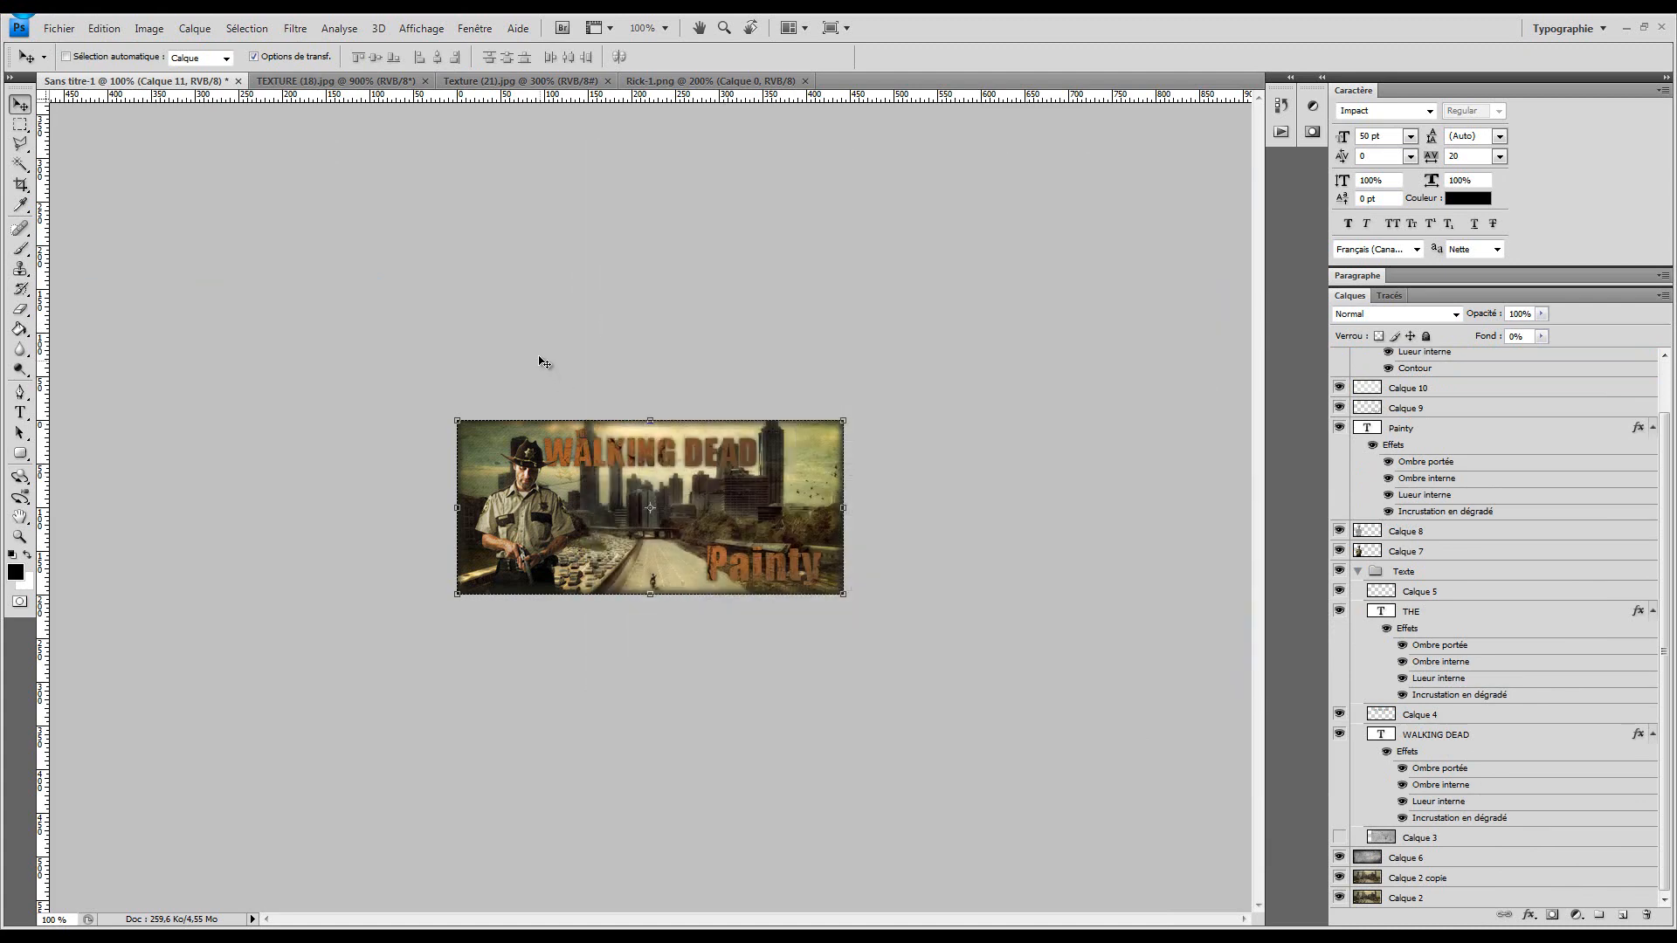
Create a new 150 × 150 pixel document with a transparent background for a matching avatar
click(57, 29)
click(54, 32)
click(54, 31)
click(54, 32)
click(54, 31)
click(83, 48)
double_click(734, 303)
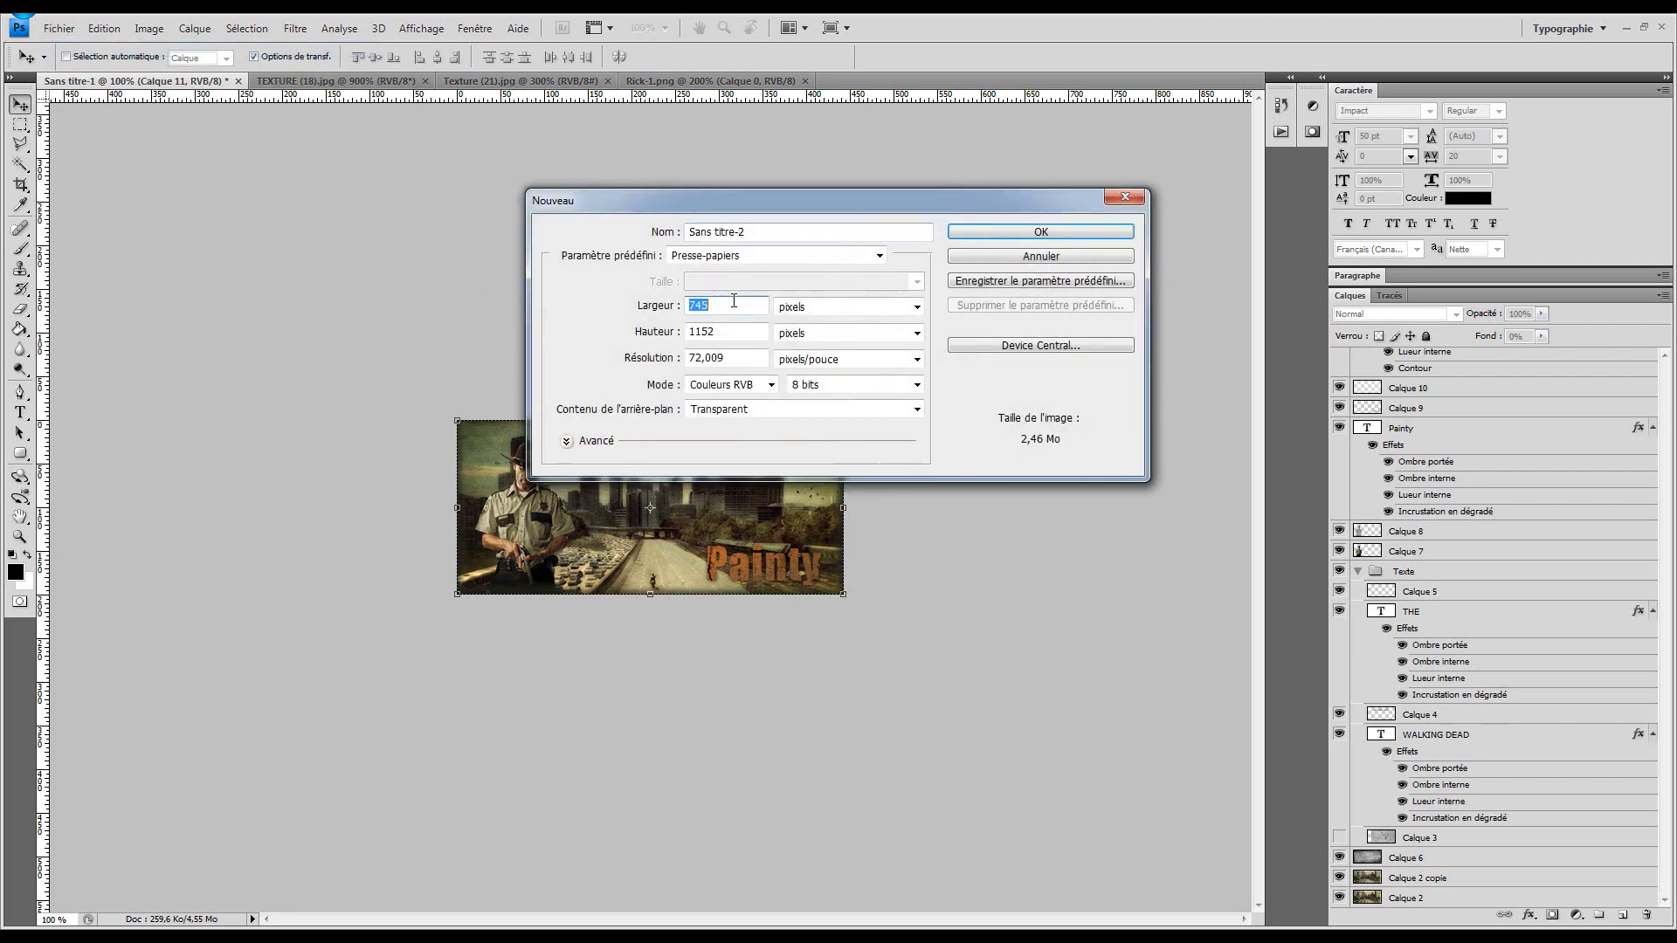
text(150)
key(Tab)
key(Tab)
text(150)
key(Return)
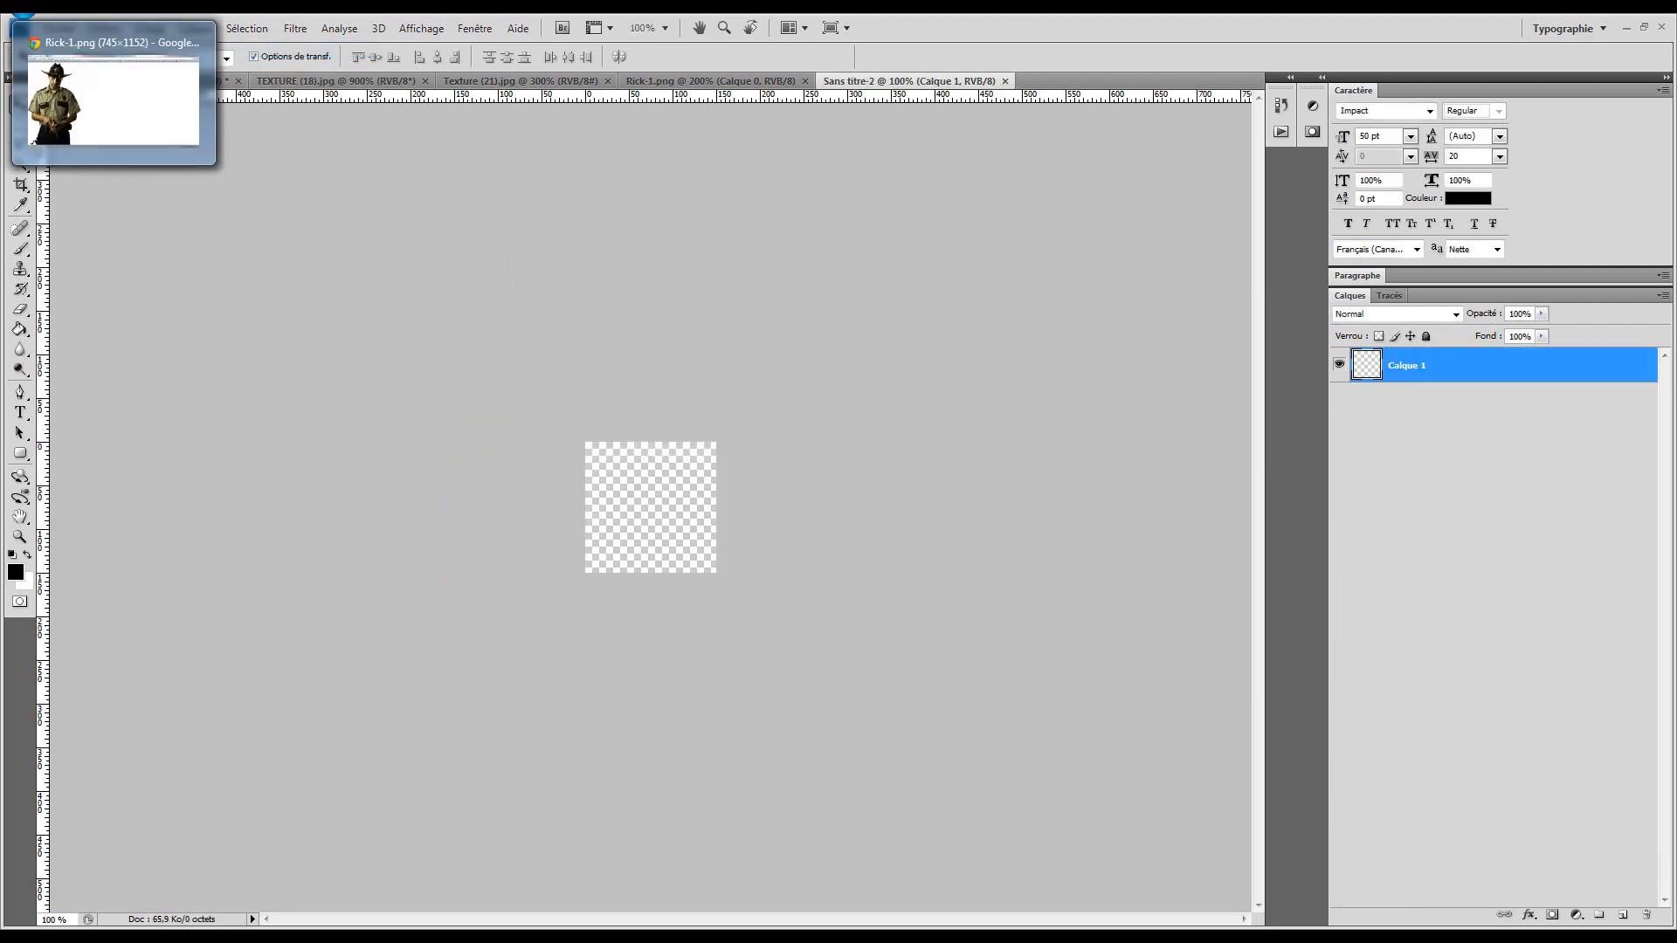
Switch to Chrome and search Google for "twdtradteam"
click(96, 9)
click(294, 49)
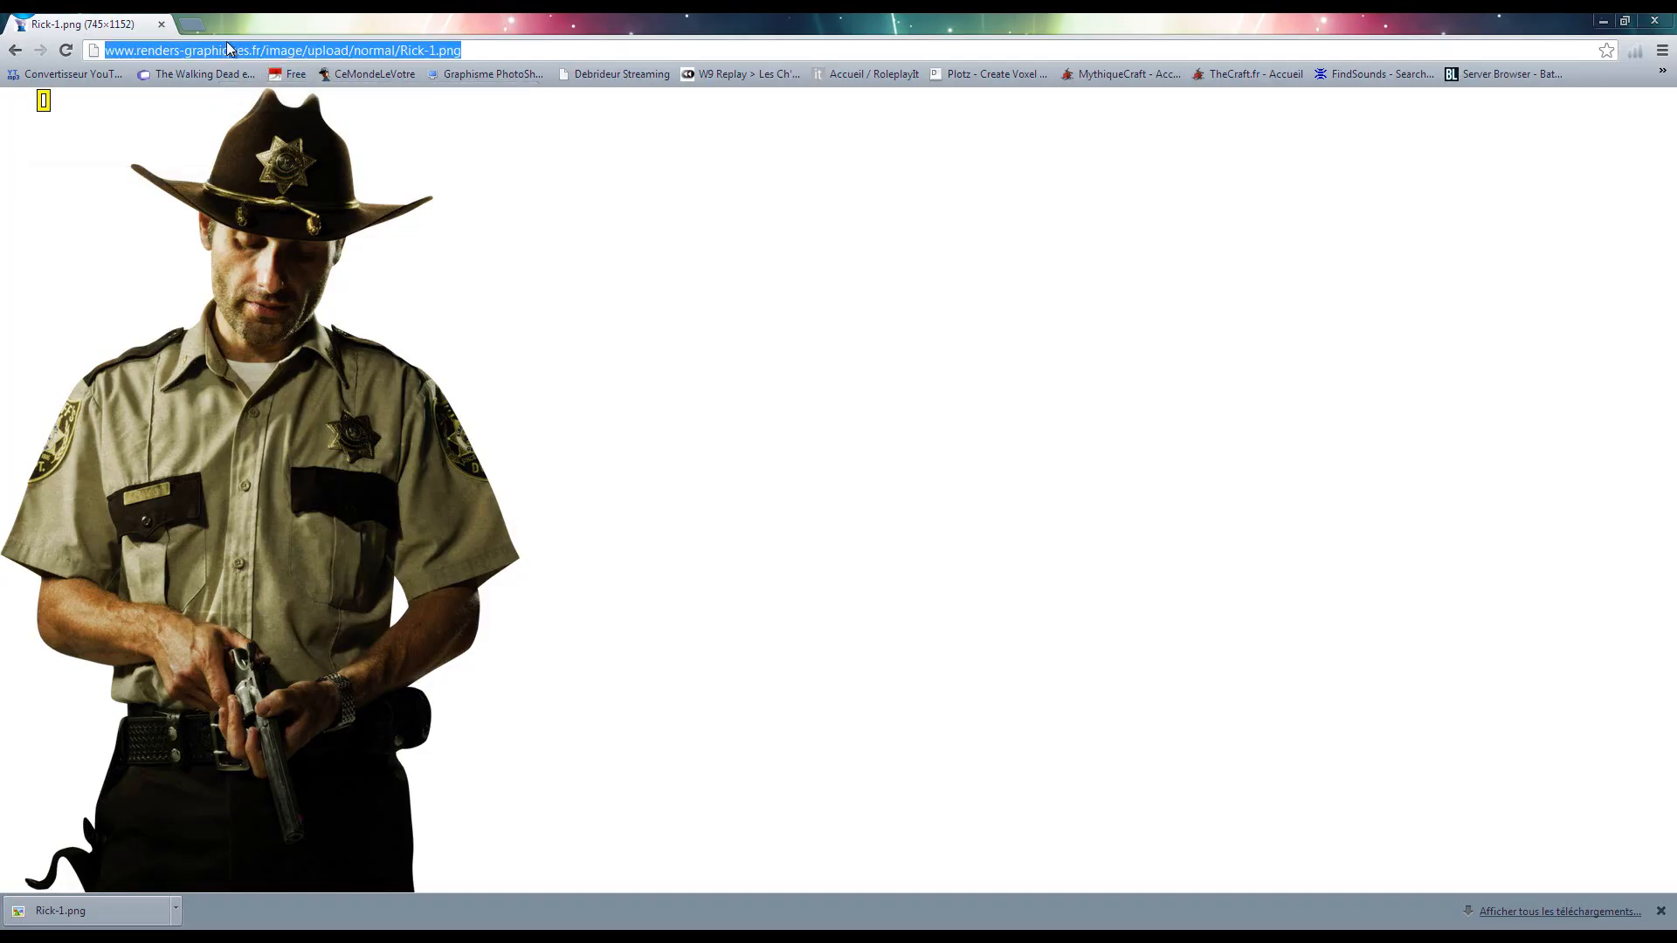
text(avat)
key(BackSpace)
key(BackSpace)
key(BackSpace)
key(BackSpace)
key(BackSpace)
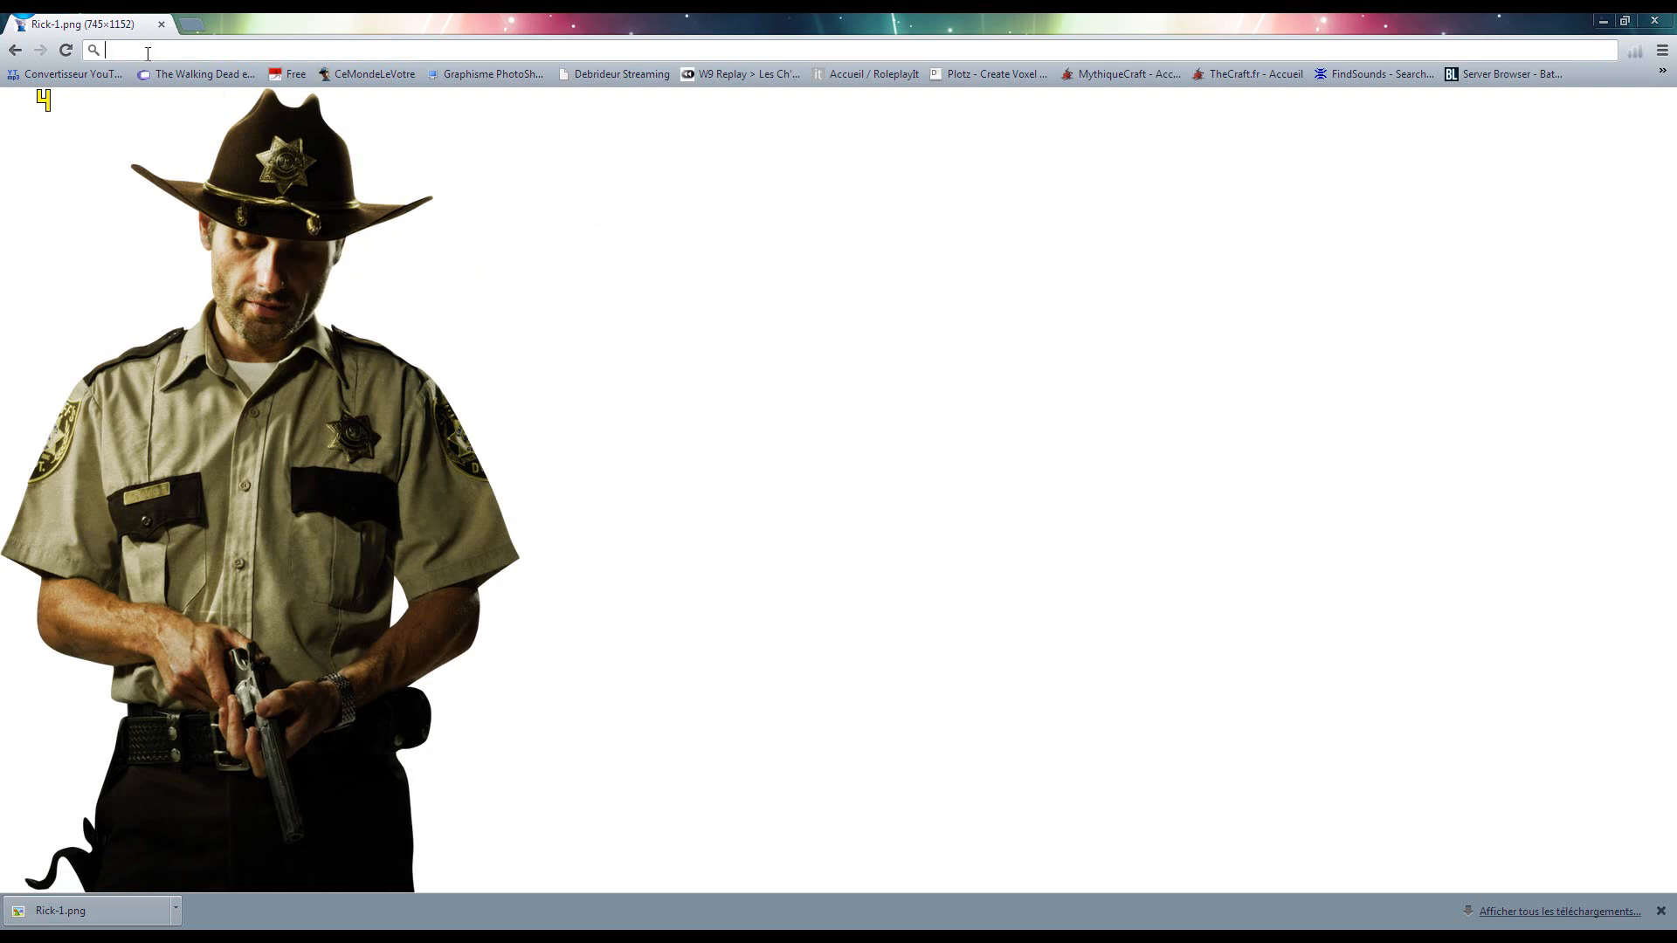
text(twdtradteam)
key(Return)
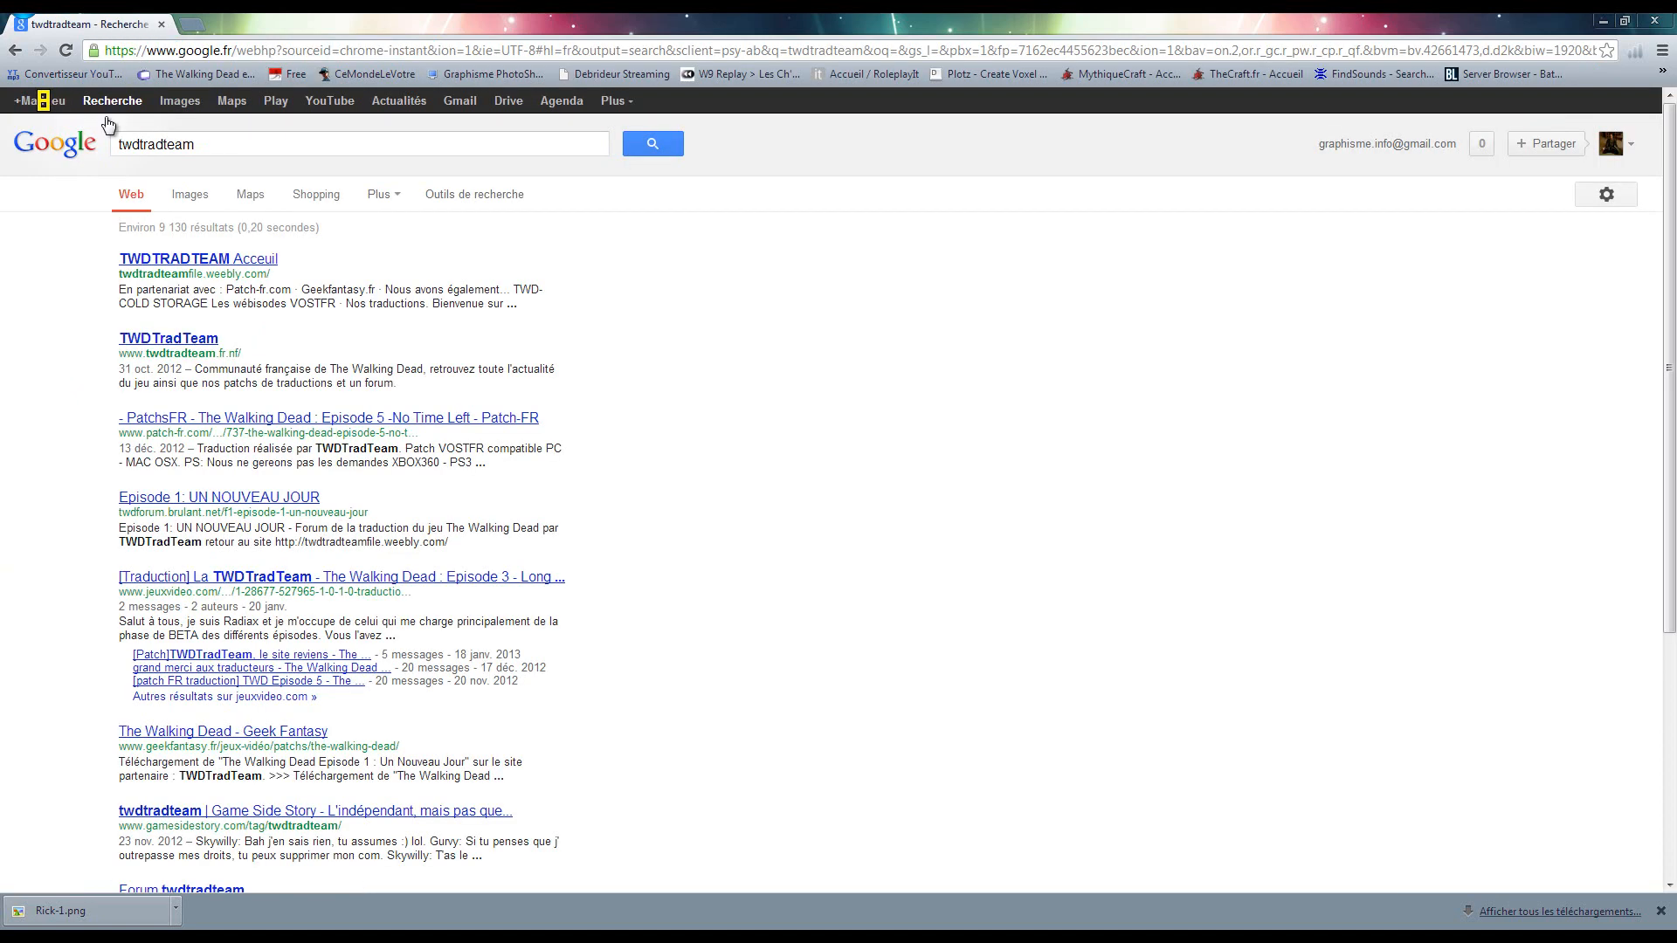
Shorten the search to "twd" and browse the image results for an avatar picture
drag(141, 144, 201, 144)
key(BackSpace)
key(Return)
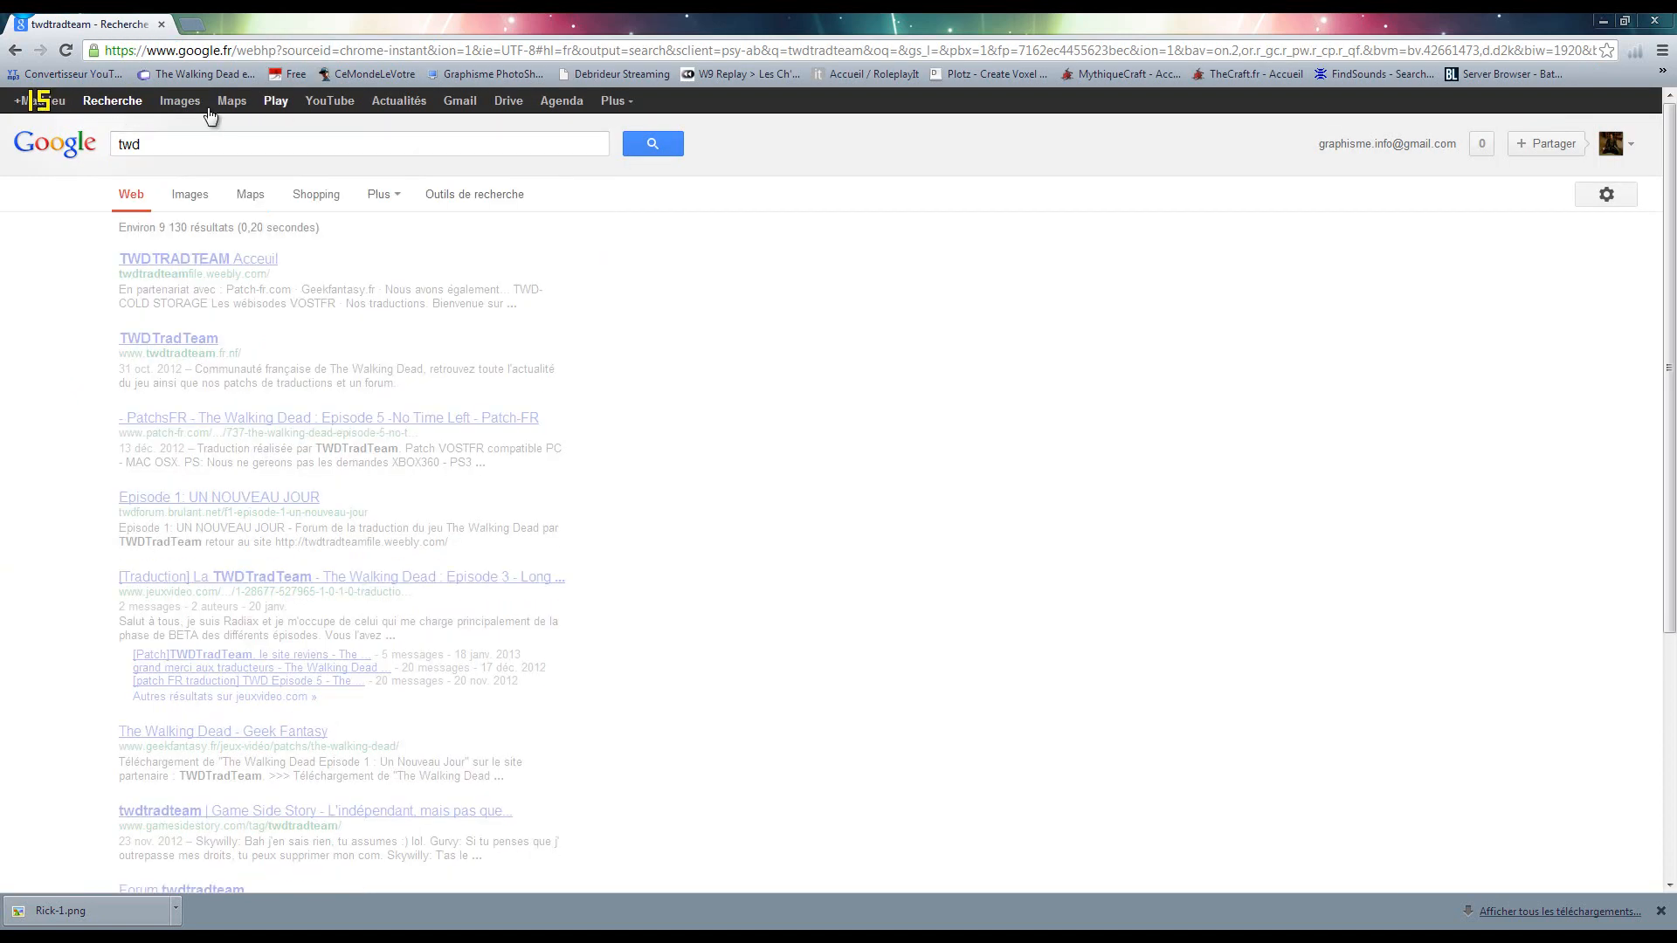
click(179, 105)
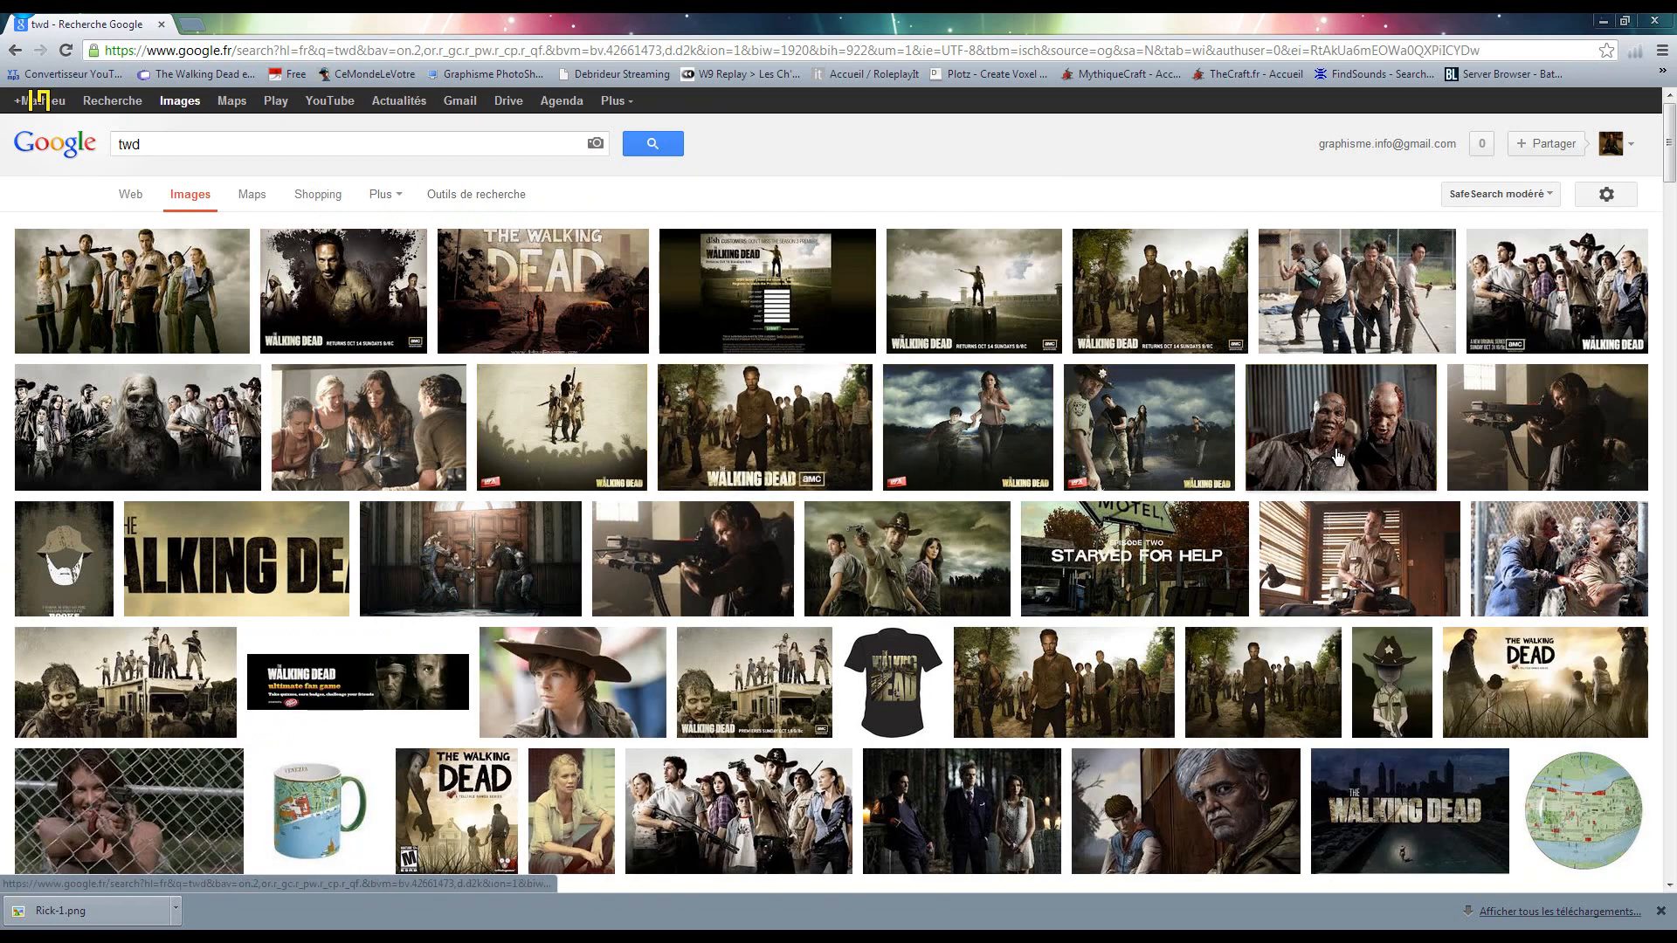
scroll(1353, 432, down, 2)
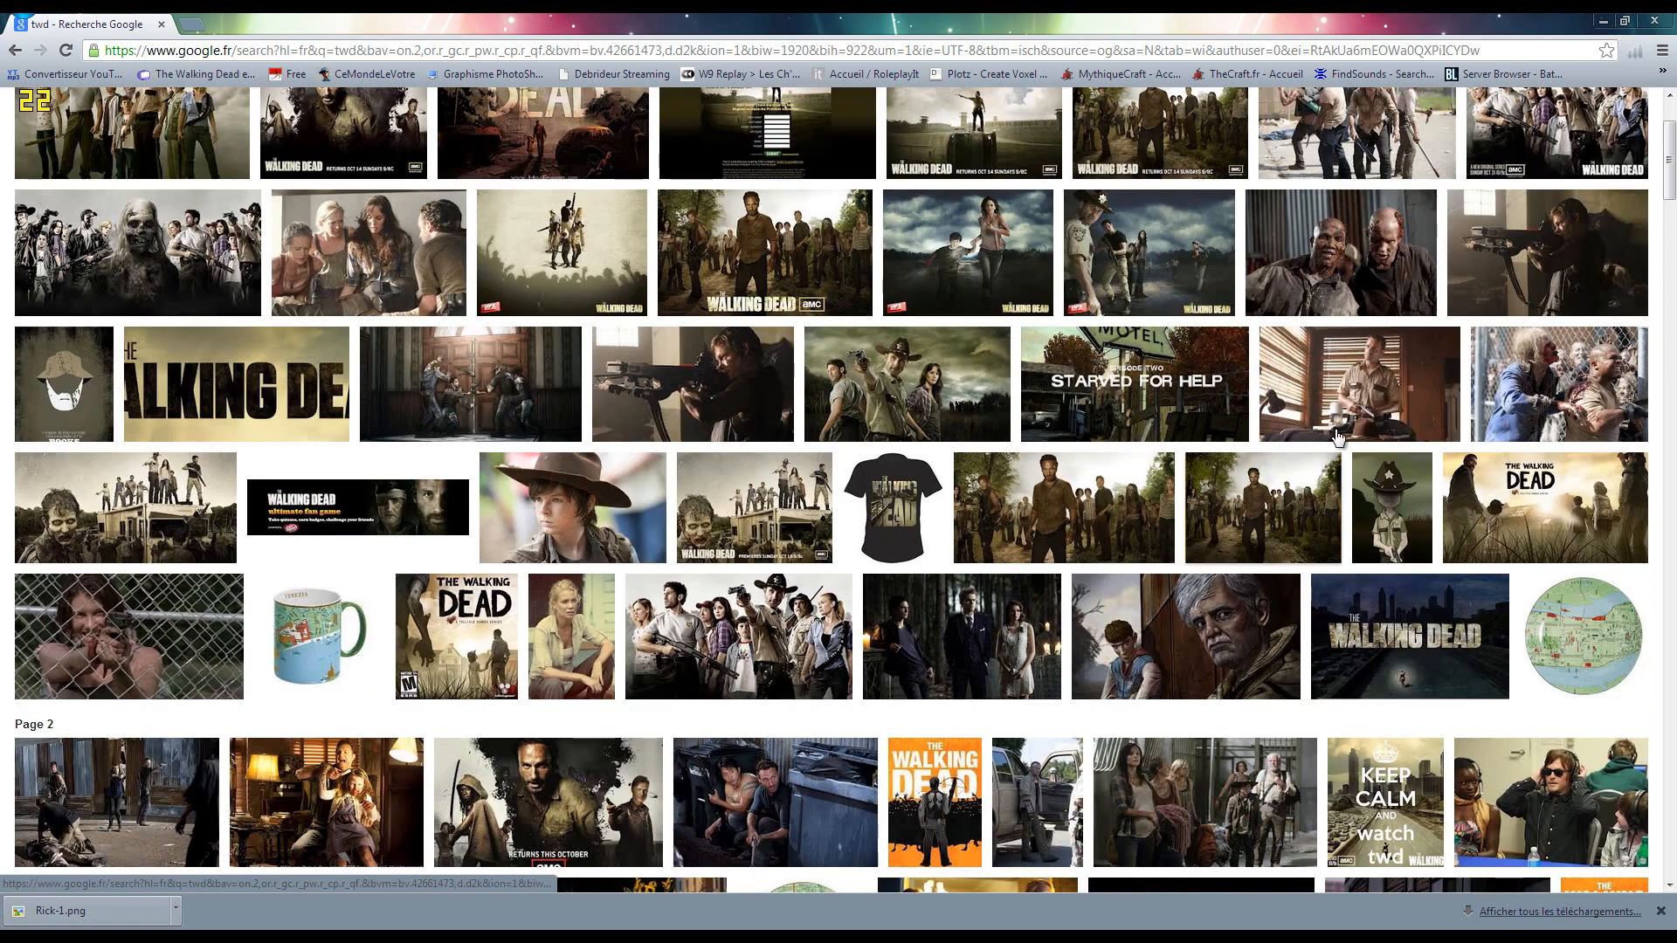
Open the picture of the sheriff in front of window blinds at full size and copy it
click(1356, 425)
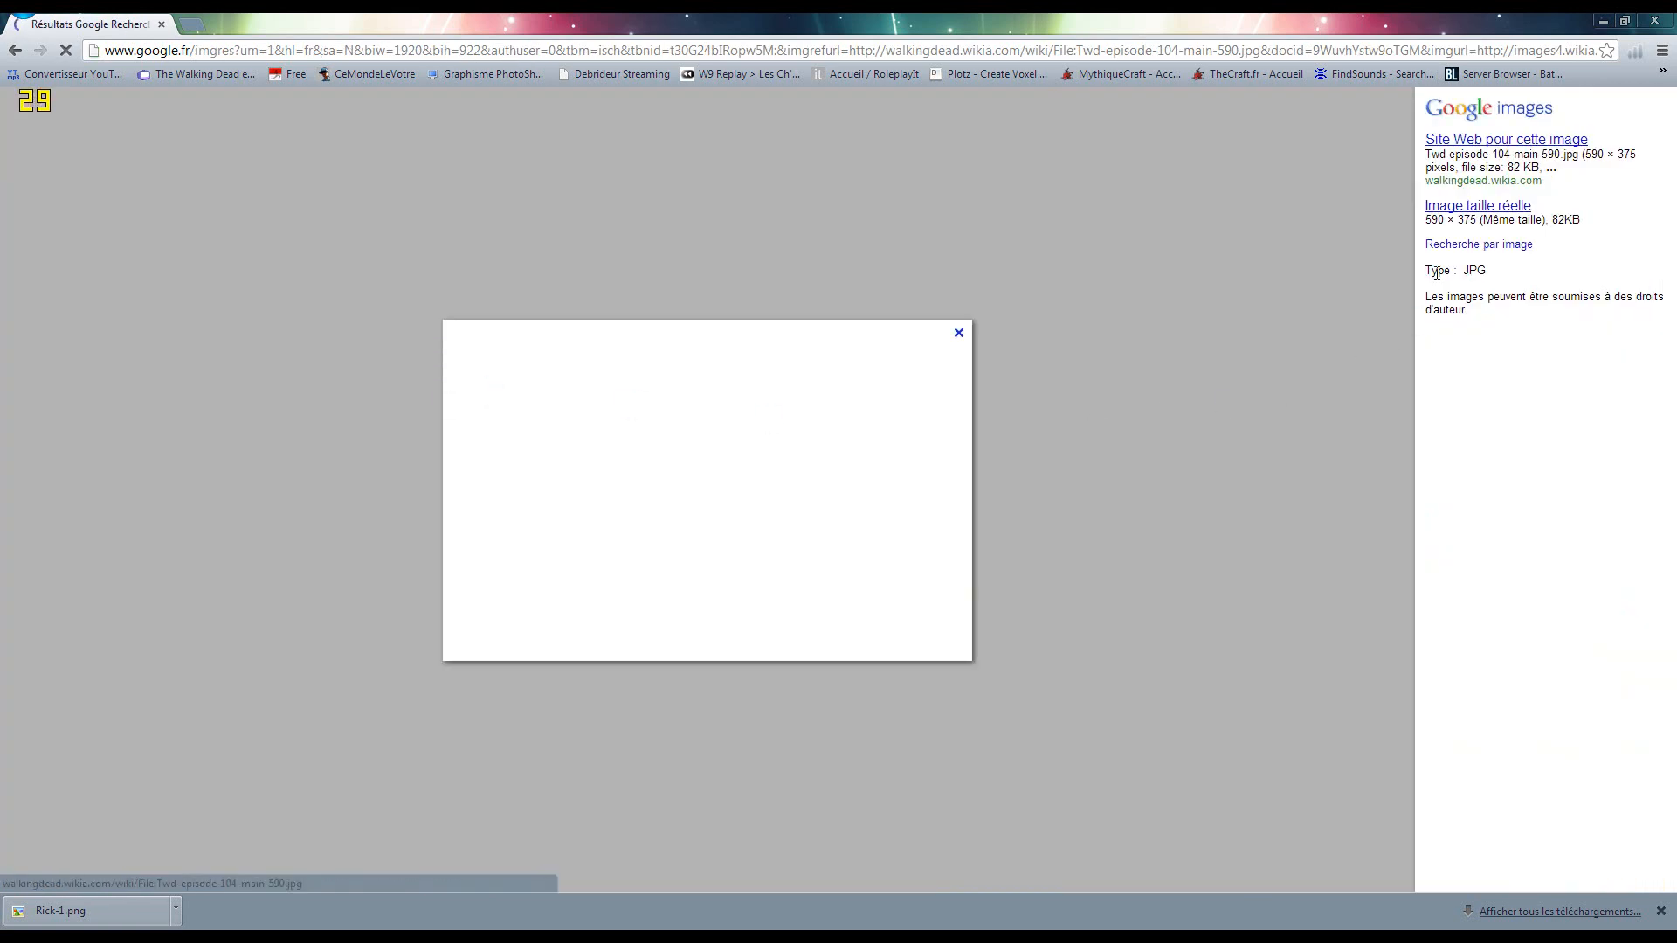
click(1517, 216)
right_click(200, 286)
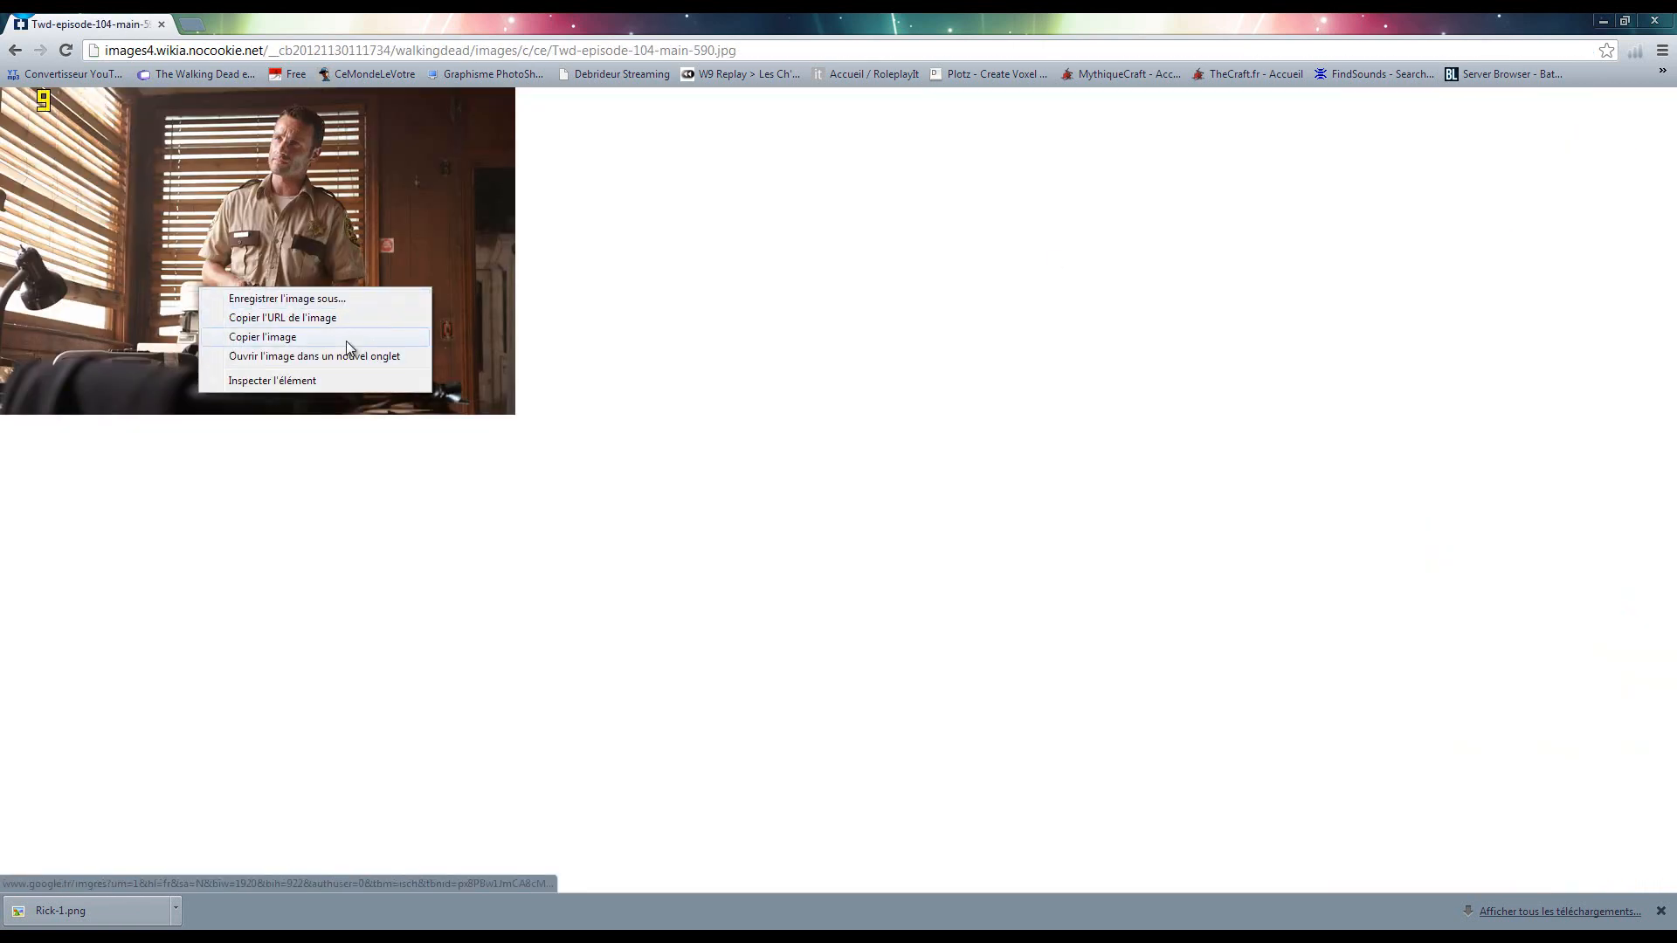
click(346, 338)
Back in Photoshop, paste the sheriff picture into the 150 px document, scaled to about 50% with the man framed in the canvas
click(240, 6)
key(ctrl+v)
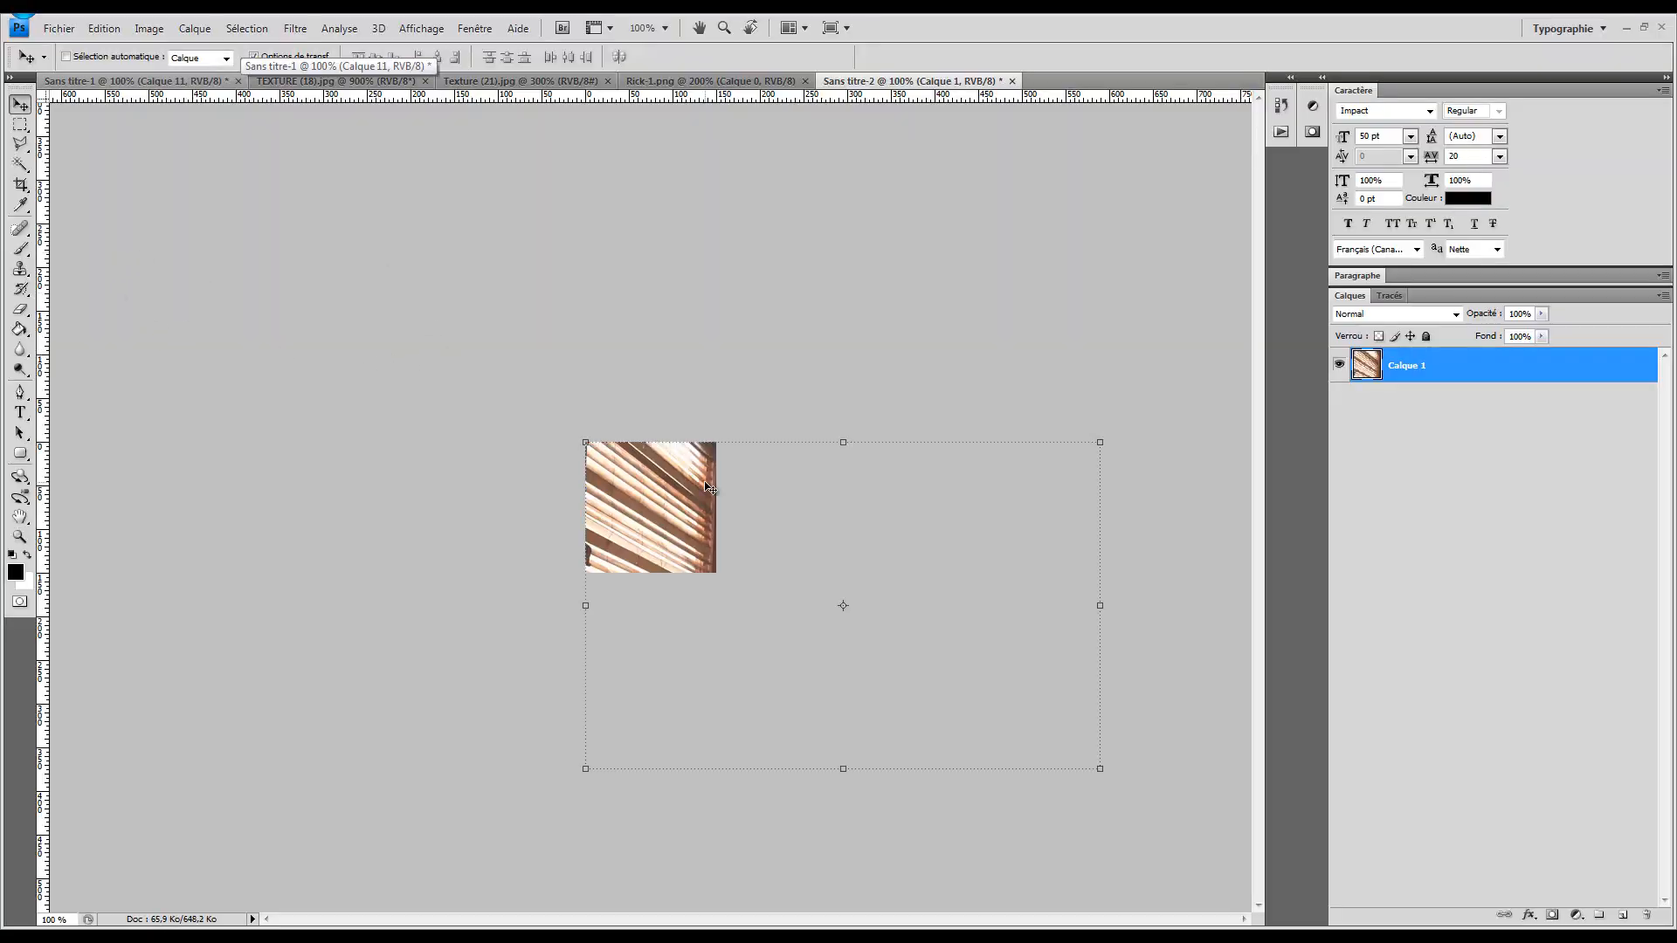
click(578, 432)
drag(578, 432, 570, 514)
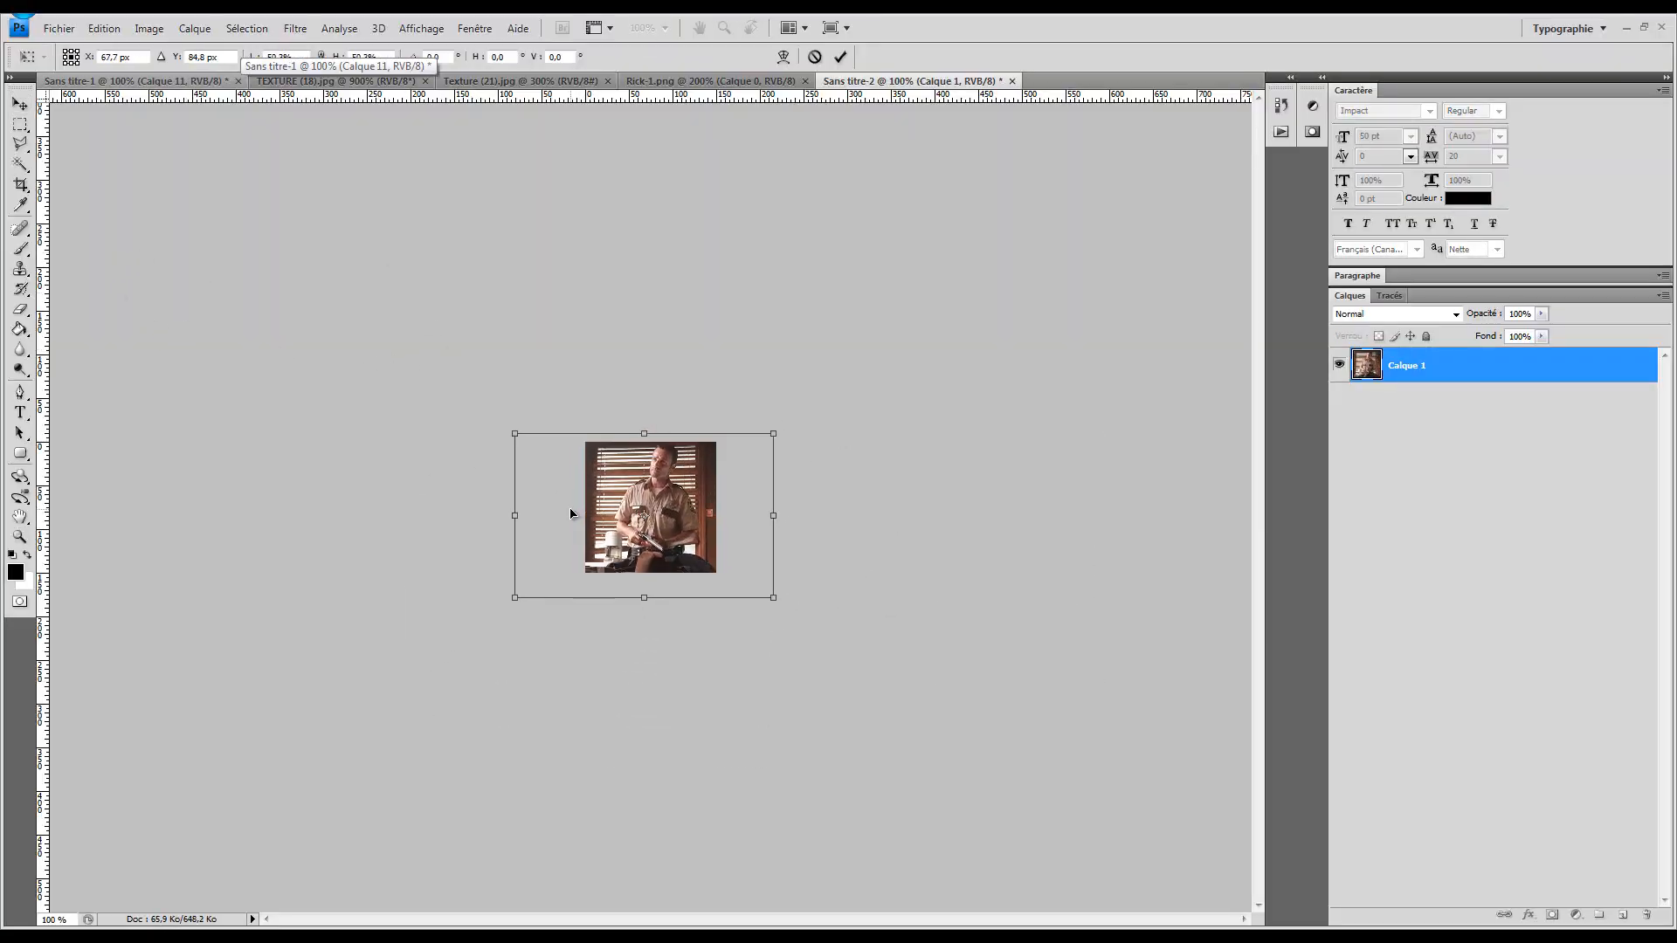
key(Return)
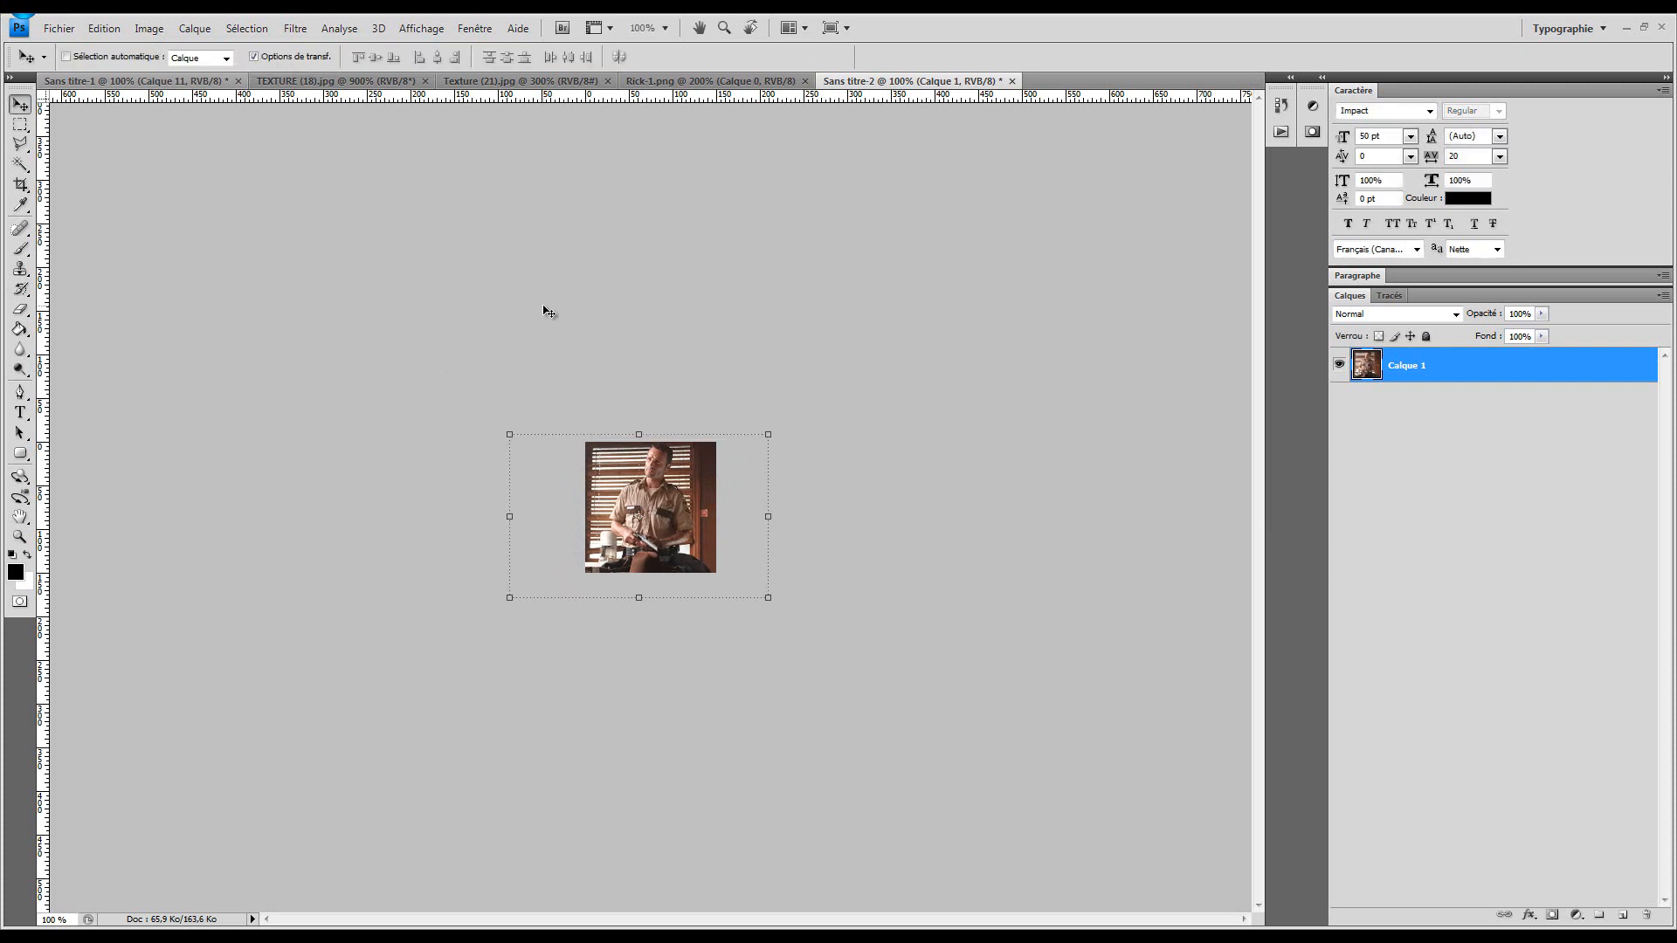
In the banner document Sans titre-1, rename Calque 11 as Contour
key(z)
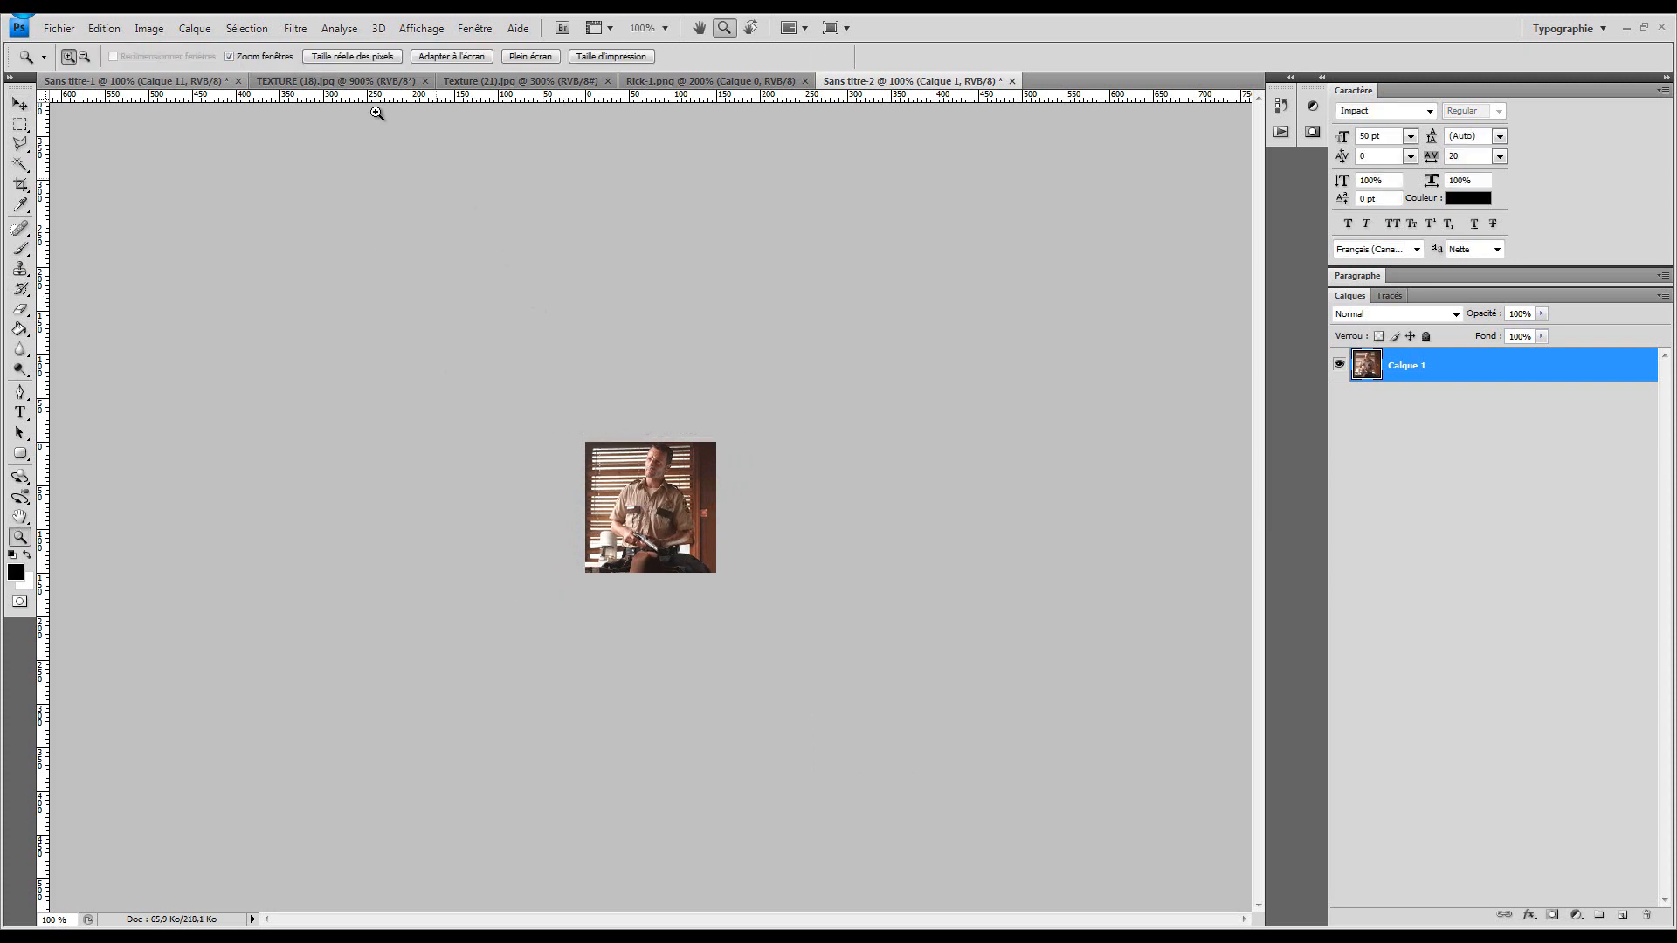
click(142, 83)
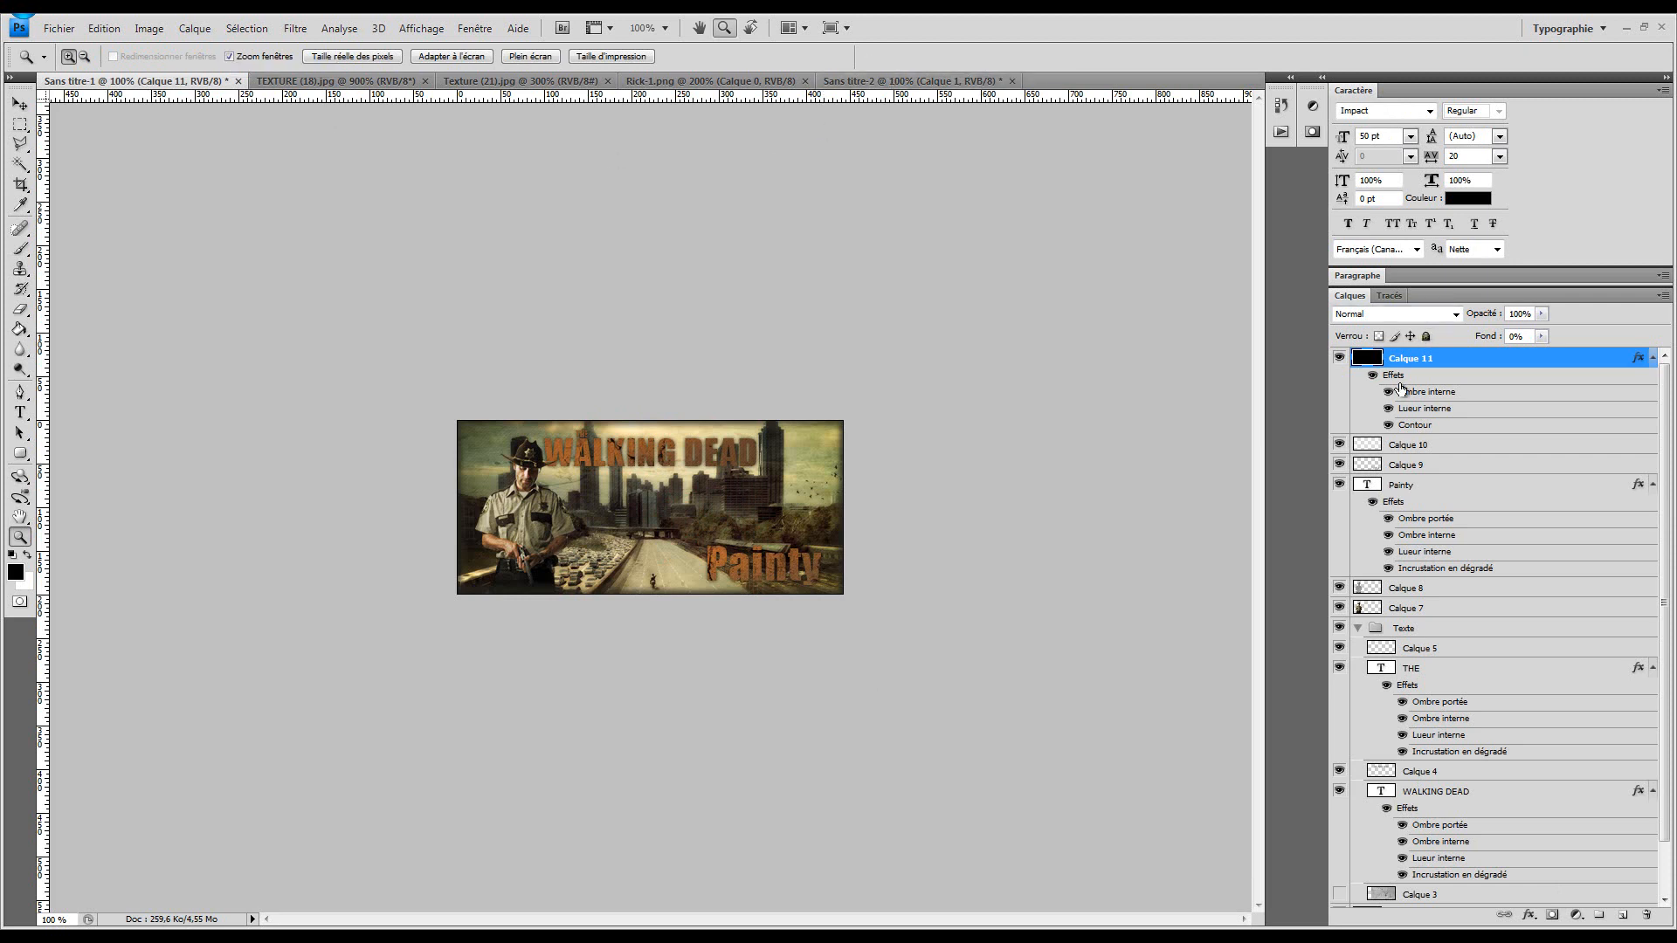
double_click(1412, 359)
text(Coutour)
key(Return)
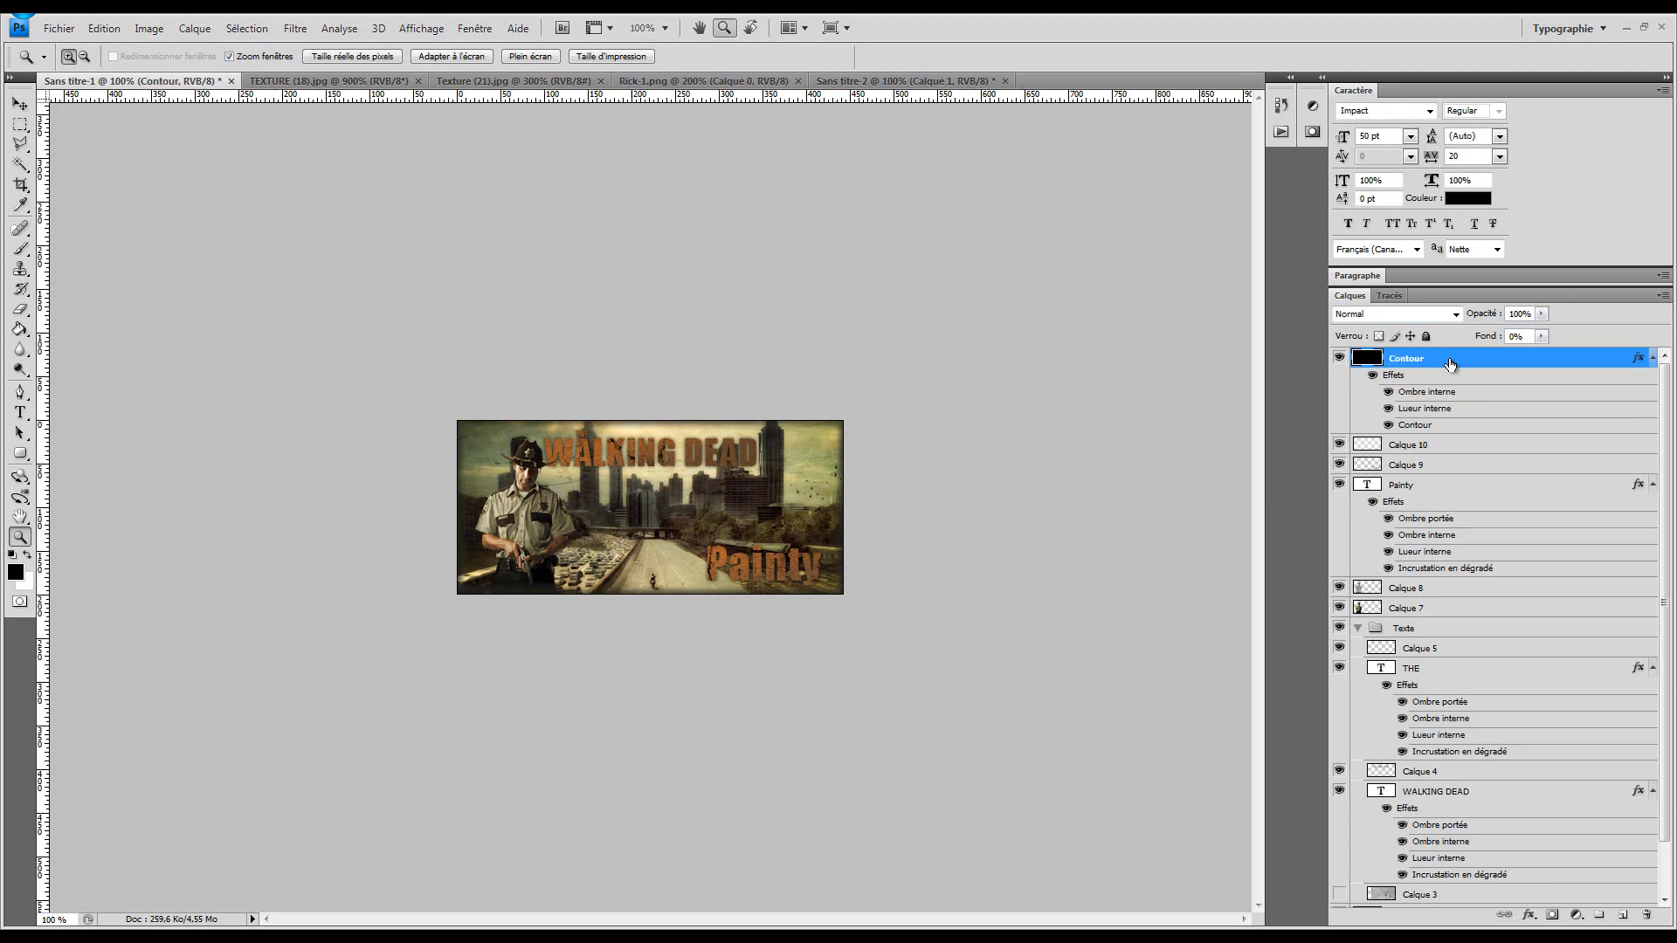
Copy the Contour layer's style, paste it onto Calque 1 in Sans titre-2 and undo the paste
right_click(1466, 372)
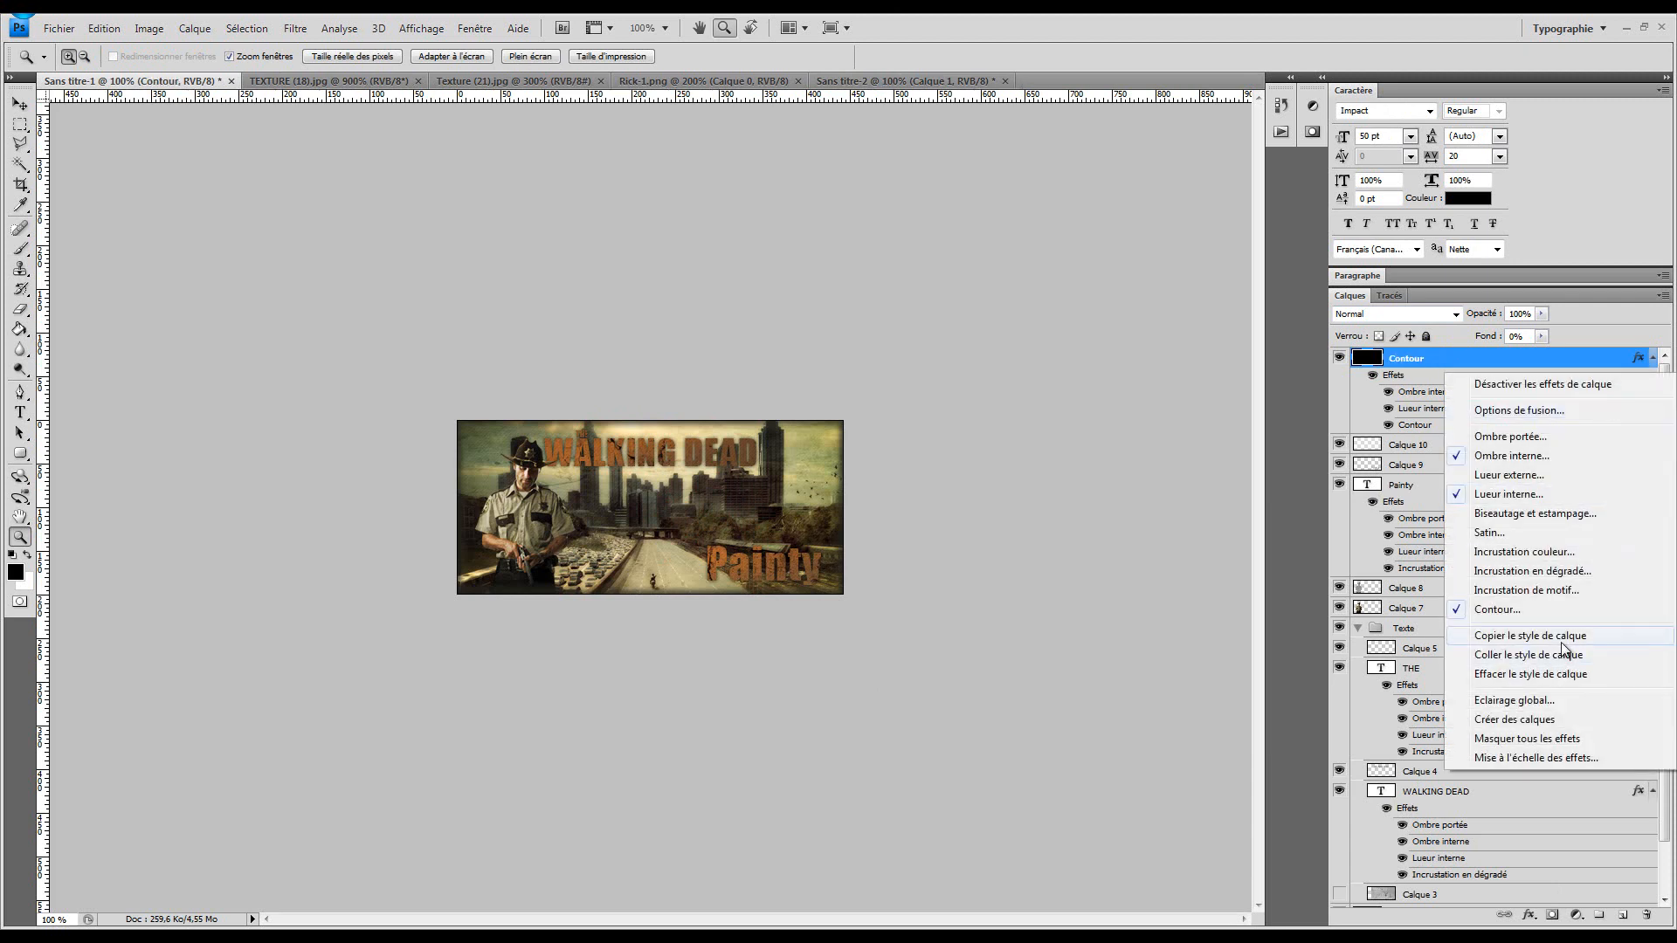
click(1563, 644)
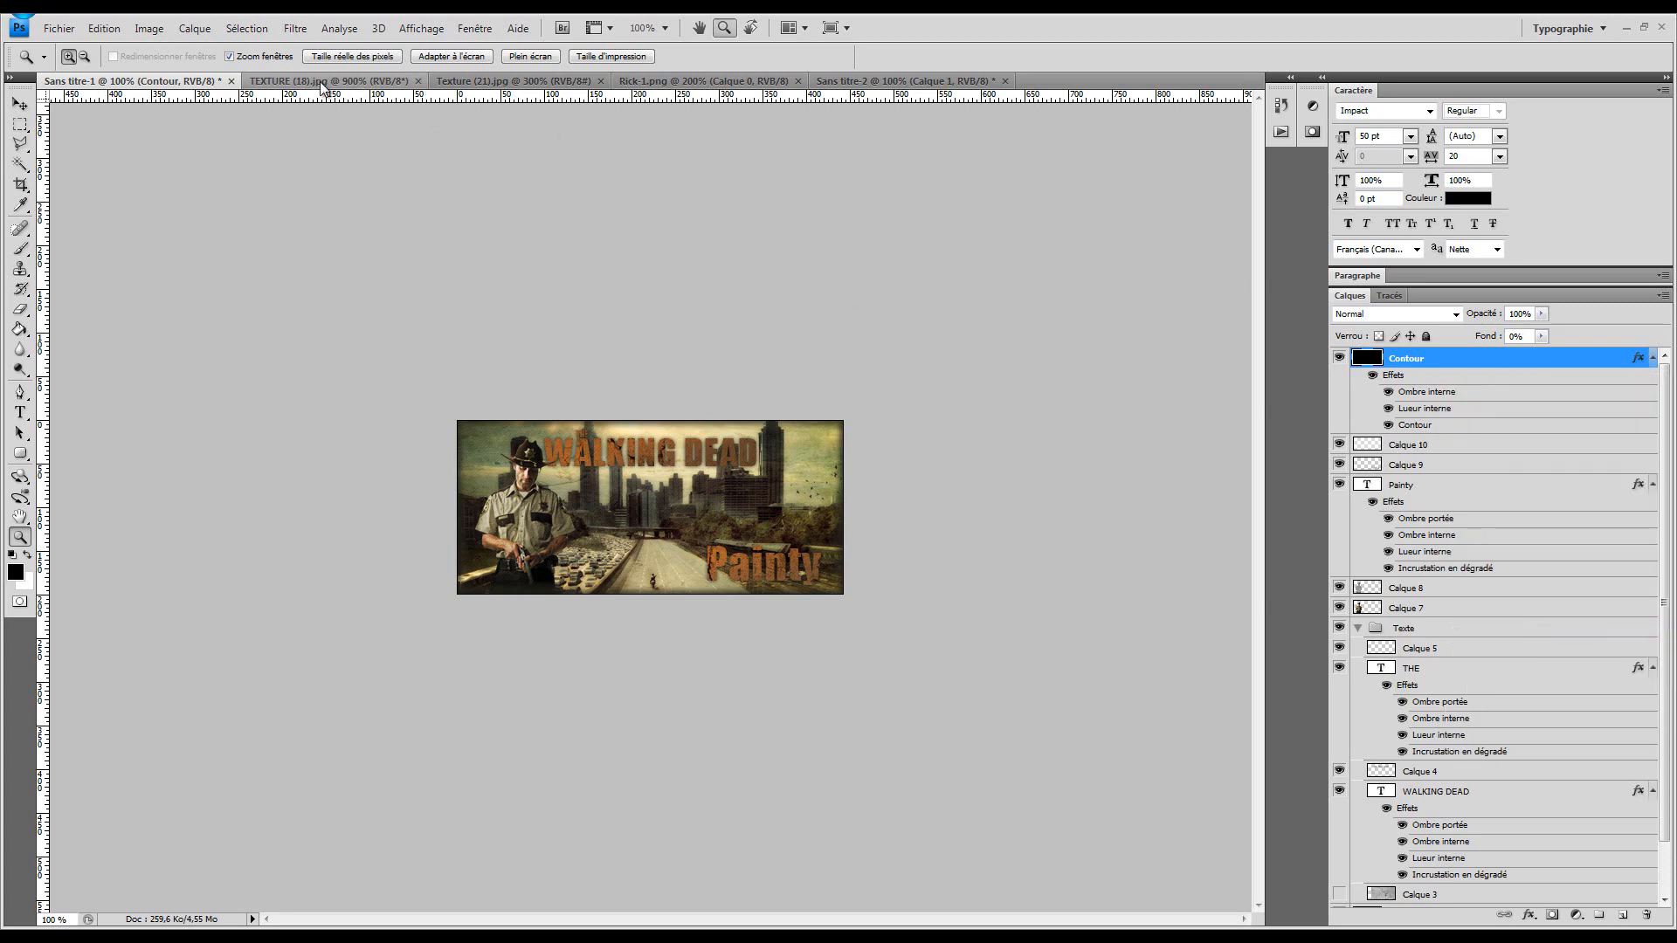
click(326, 81)
click(910, 81)
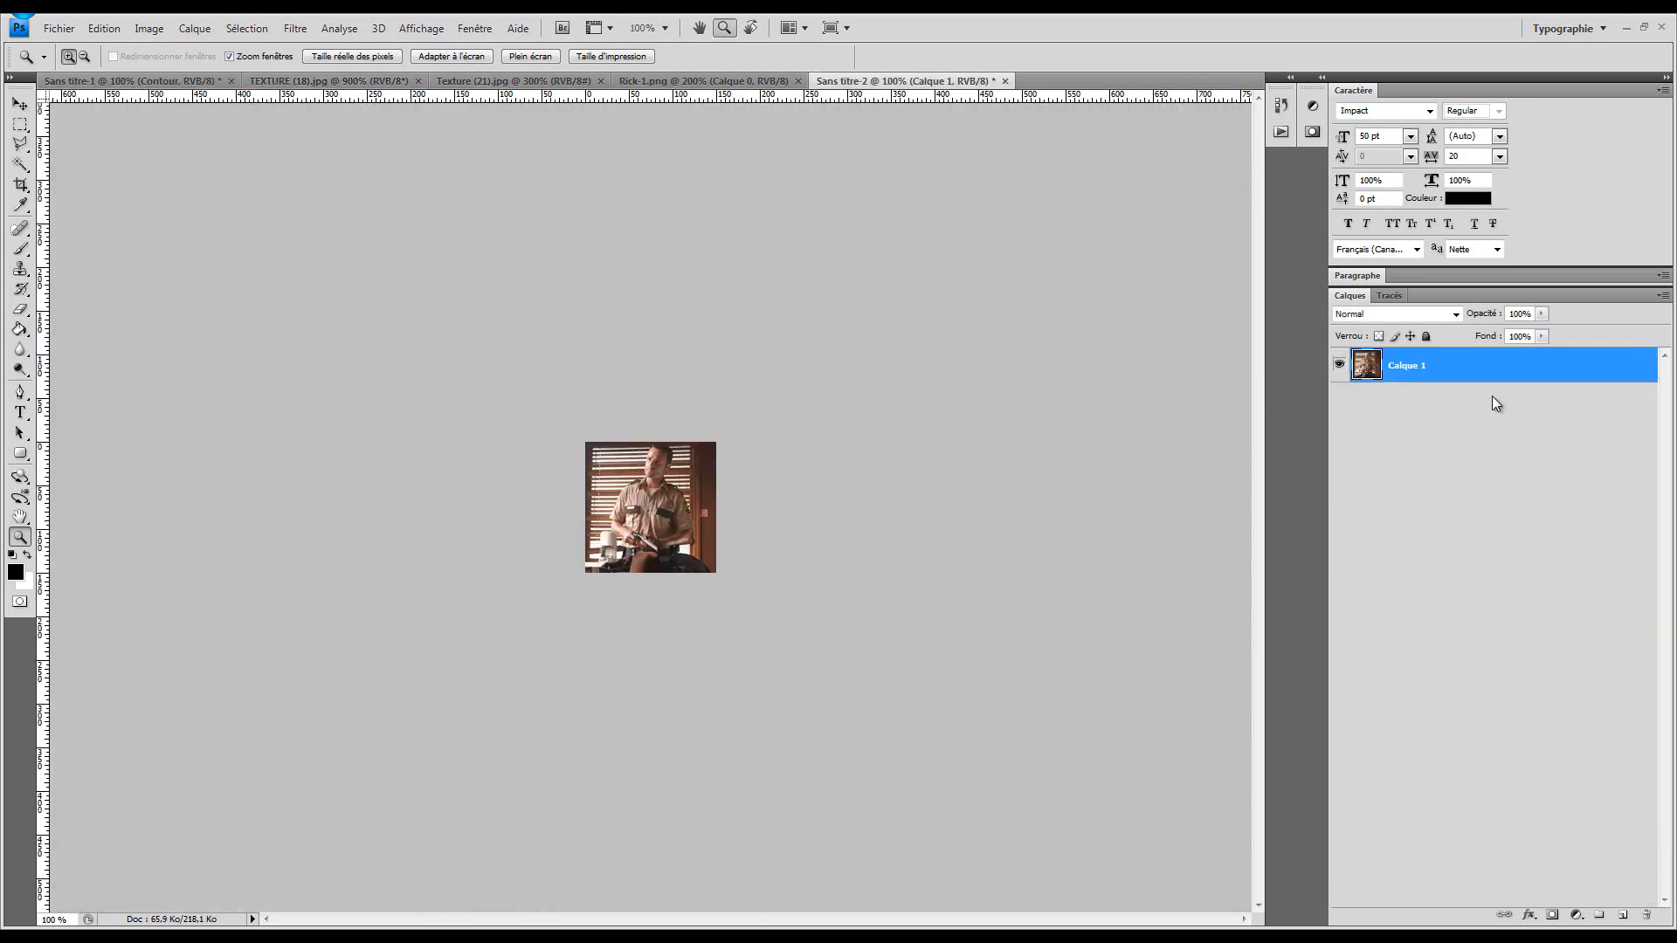
right_click(1491, 365)
click(1526, 687)
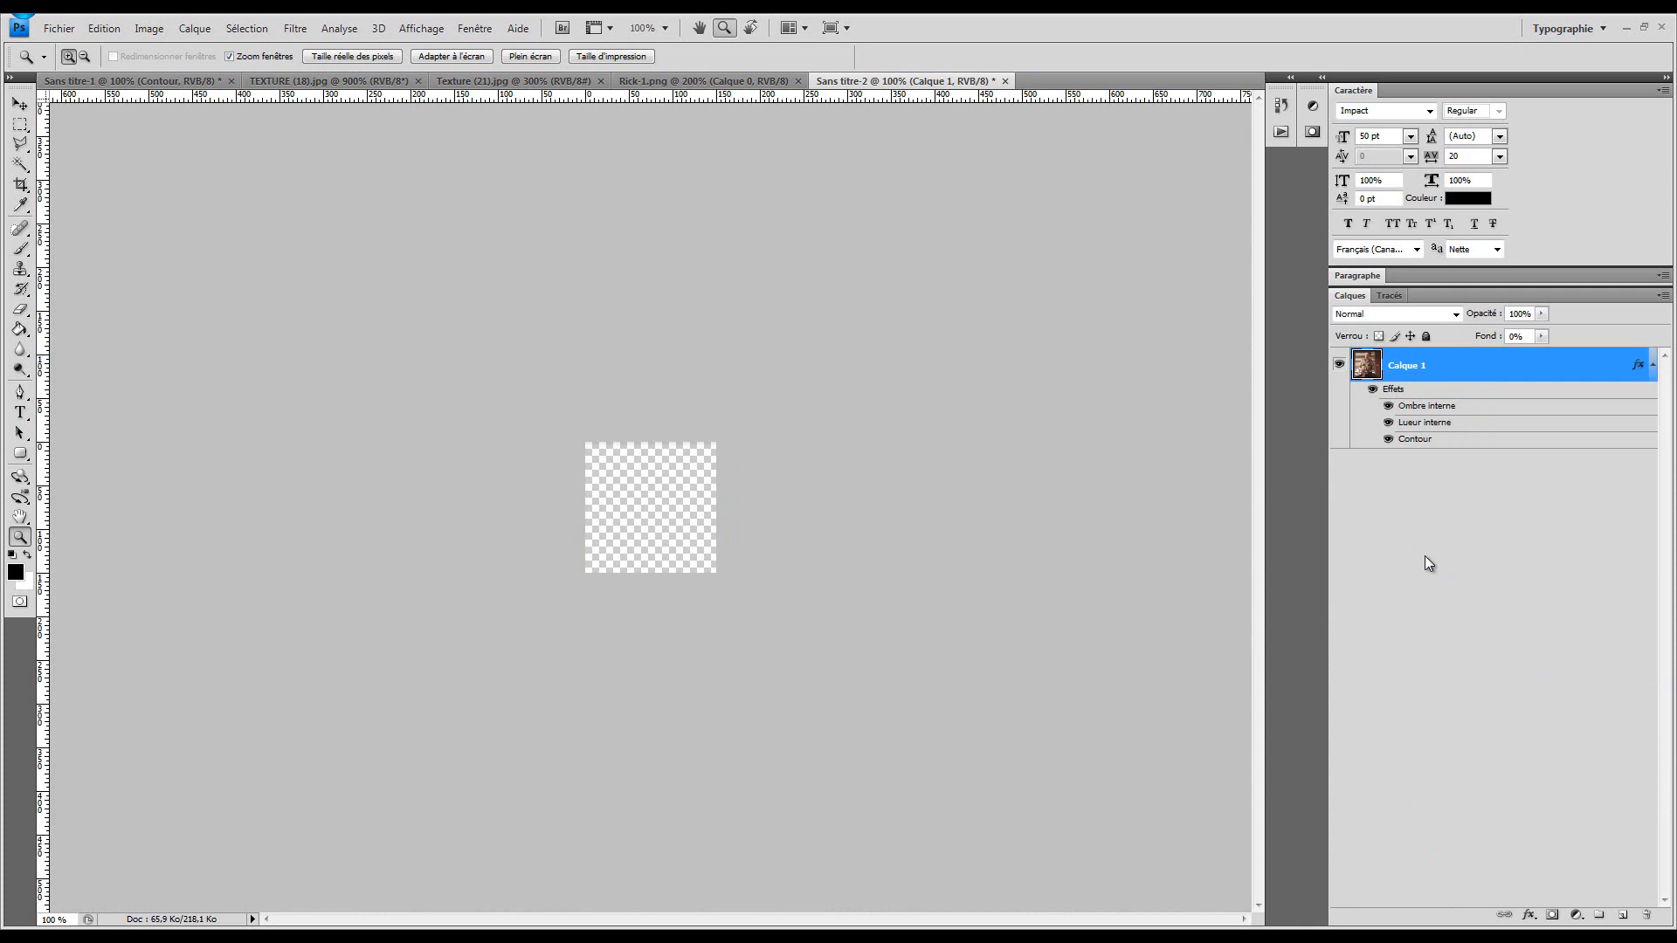
key(ctrl+z)
Paste the copied layer style onto the avatar's Calque 1 again and set its fill (Fond) to 100%
right_click(1481, 361)
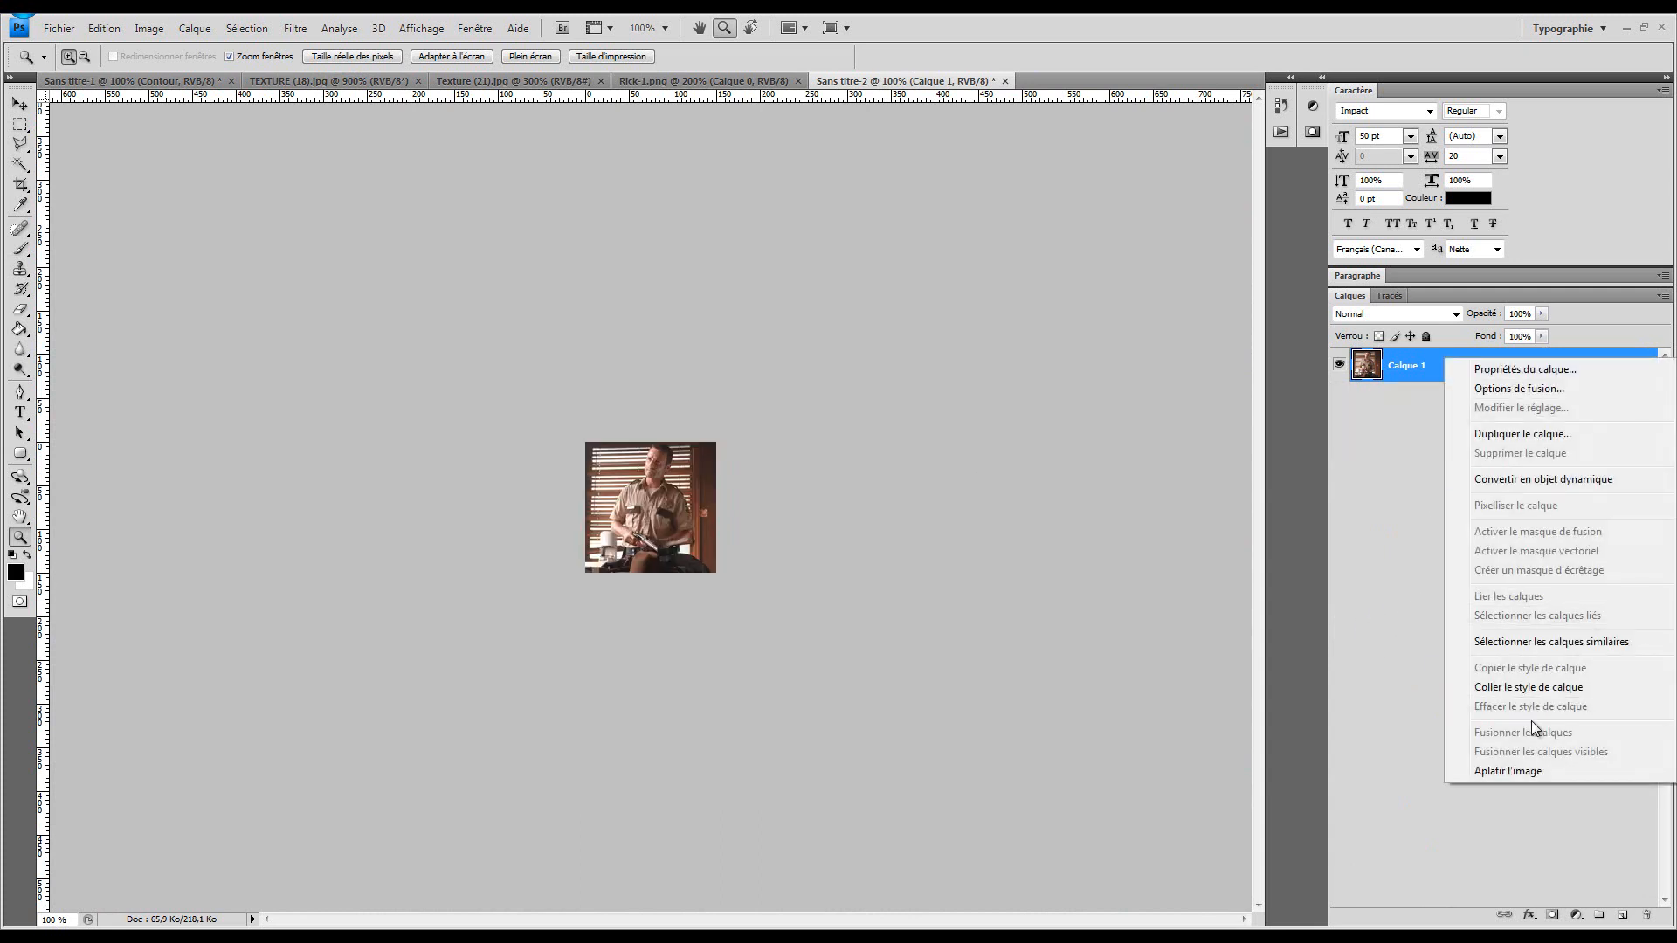
click(1539, 688)
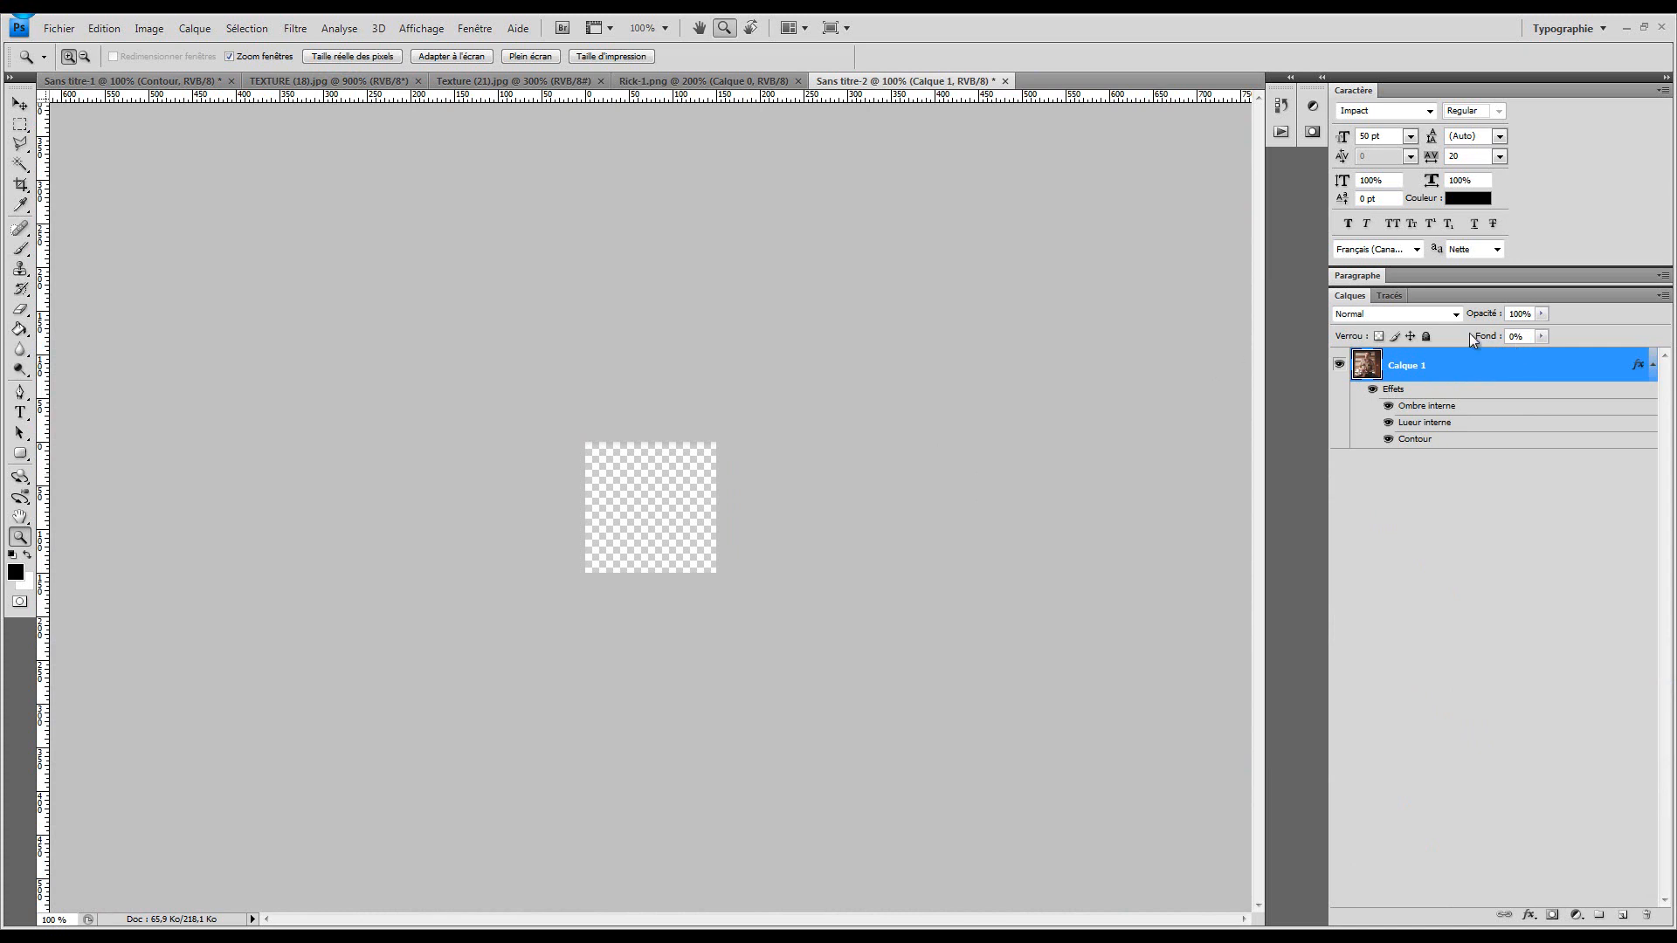
drag(1479, 339, 1675, 341)
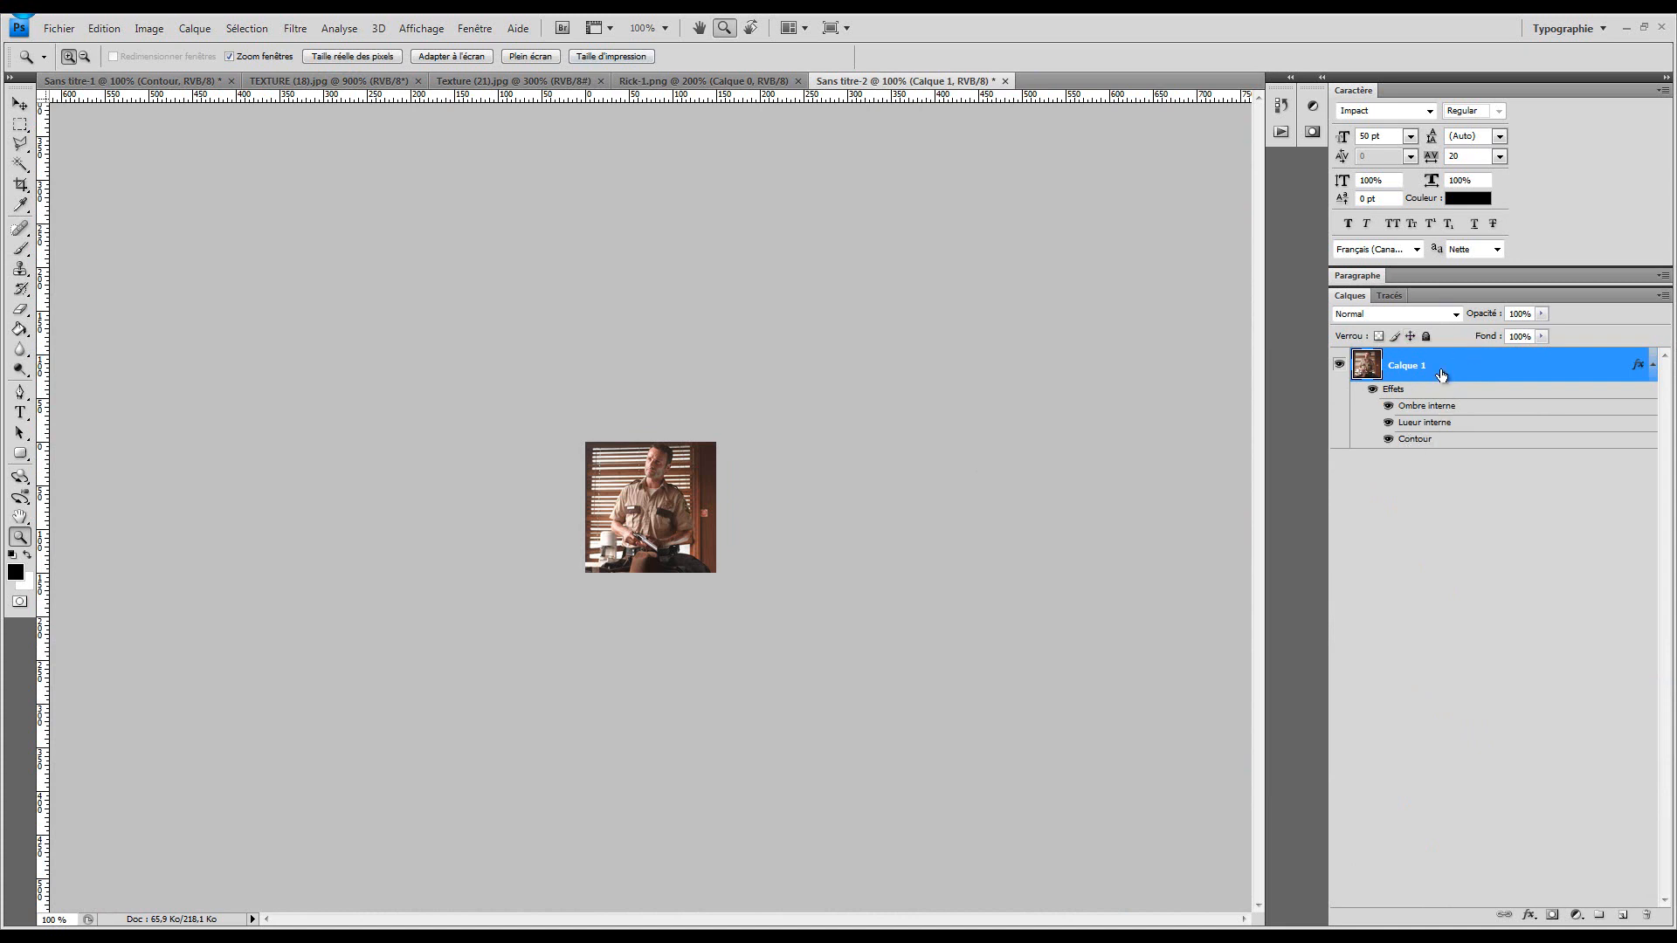
Clear the layer style from the avatar's Calque 1 and try a thick black stroke (Contour) positioned Intérieur on it
right_click(1585, 370)
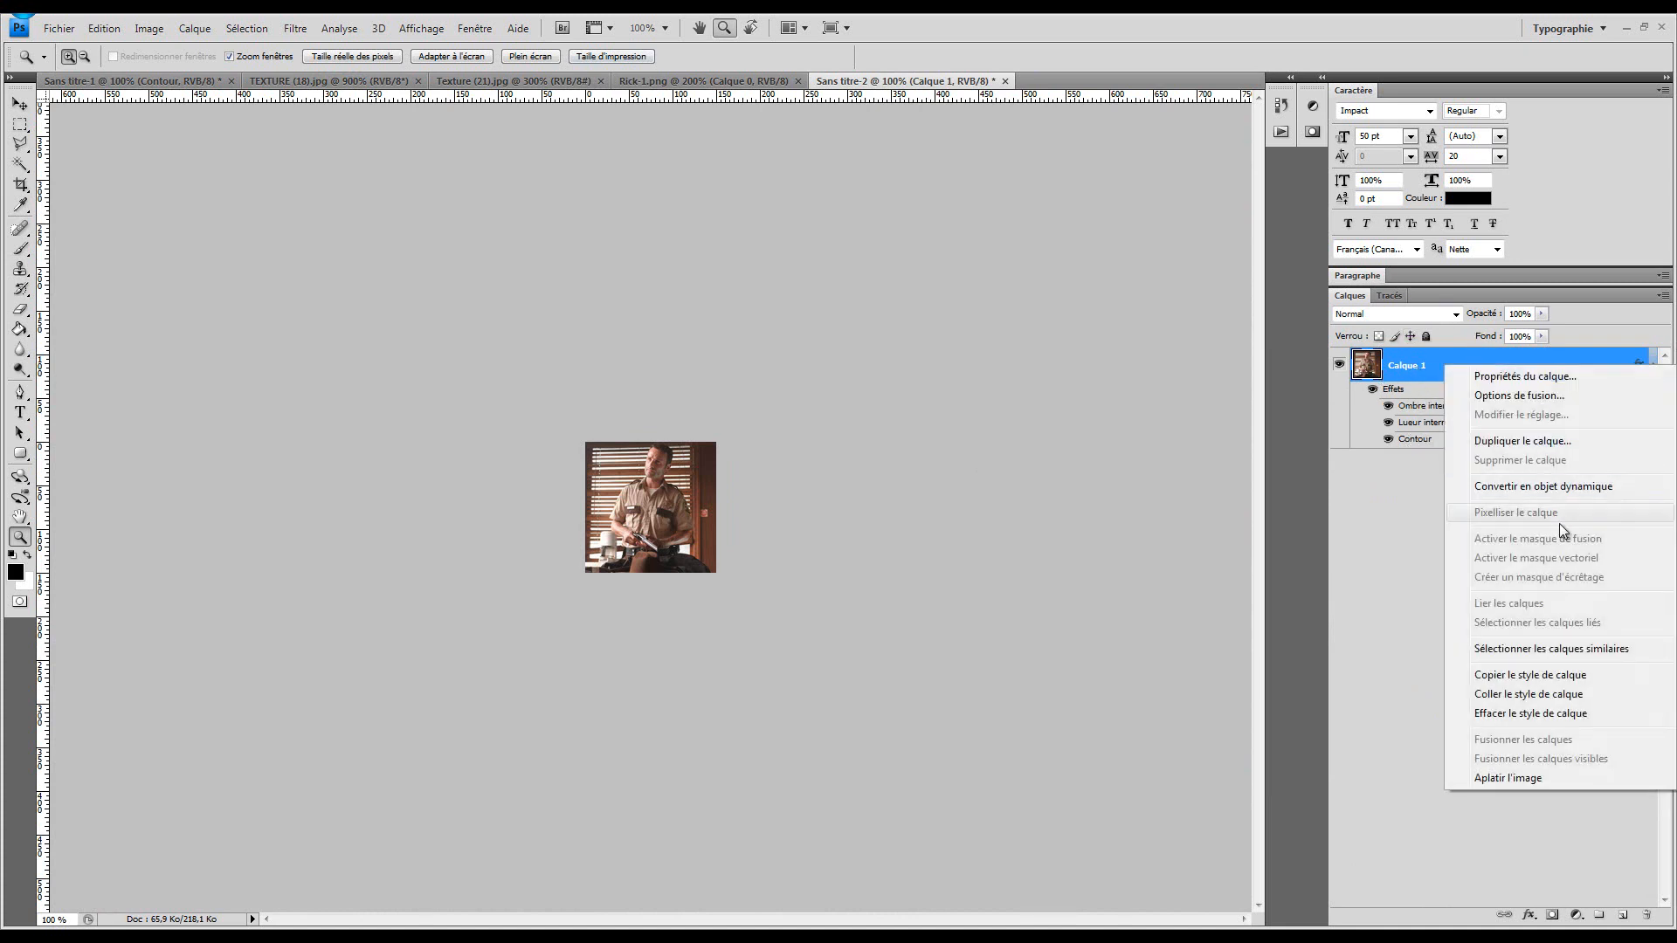
click(1545, 713)
double_click(1441, 365)
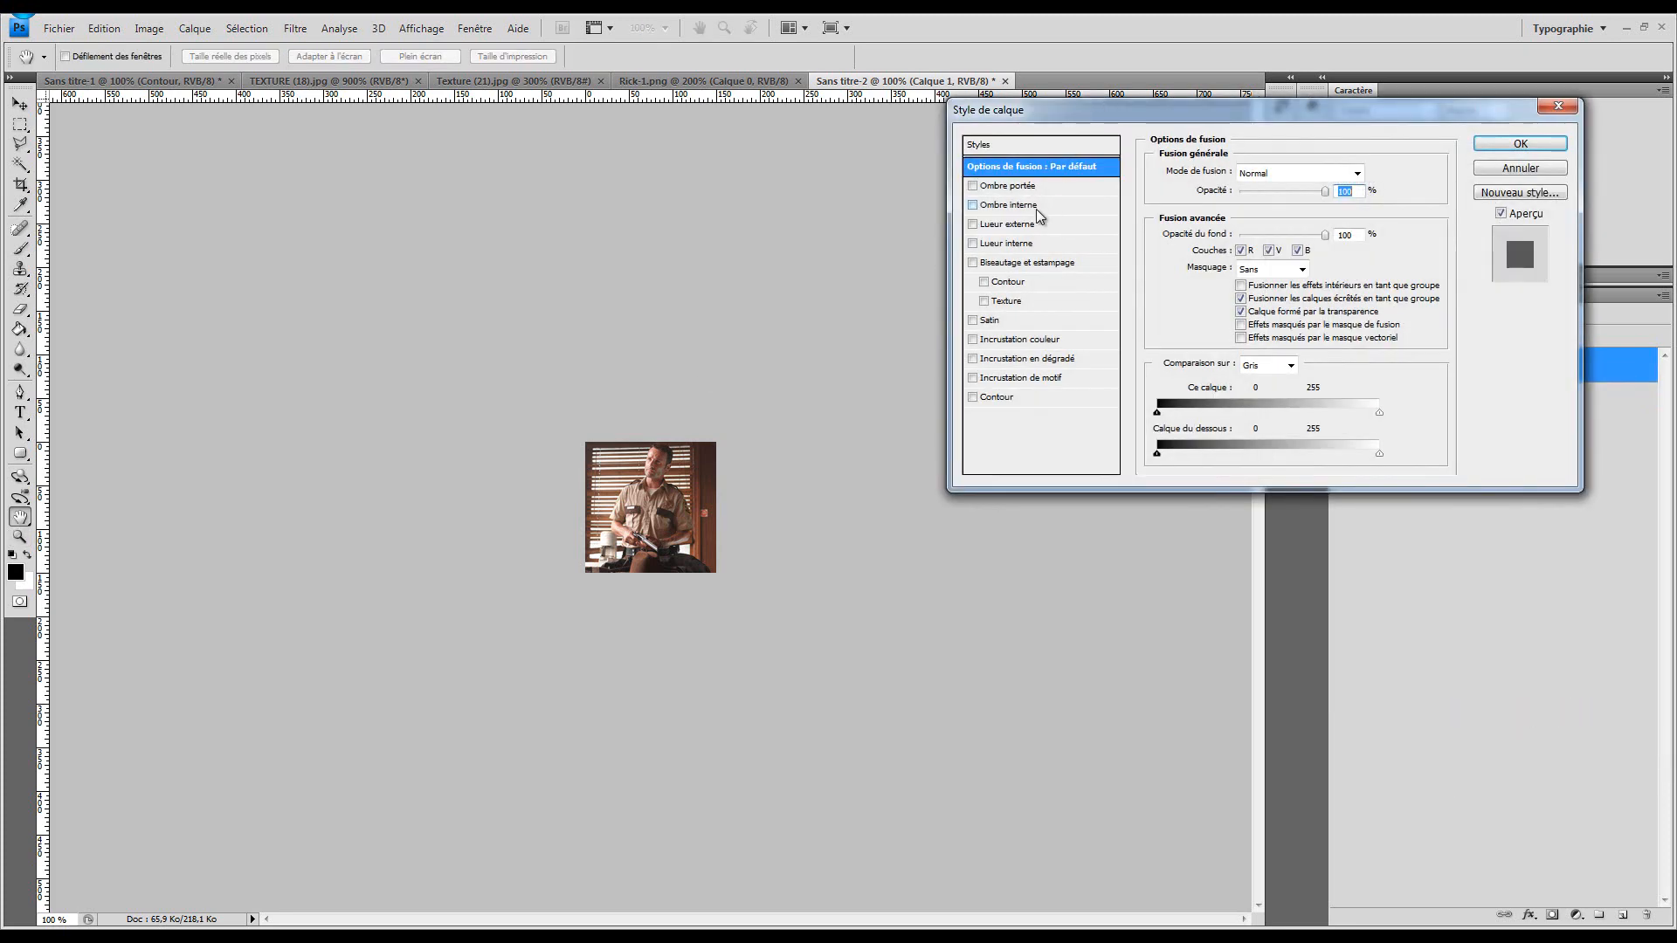
click(1026, 398)
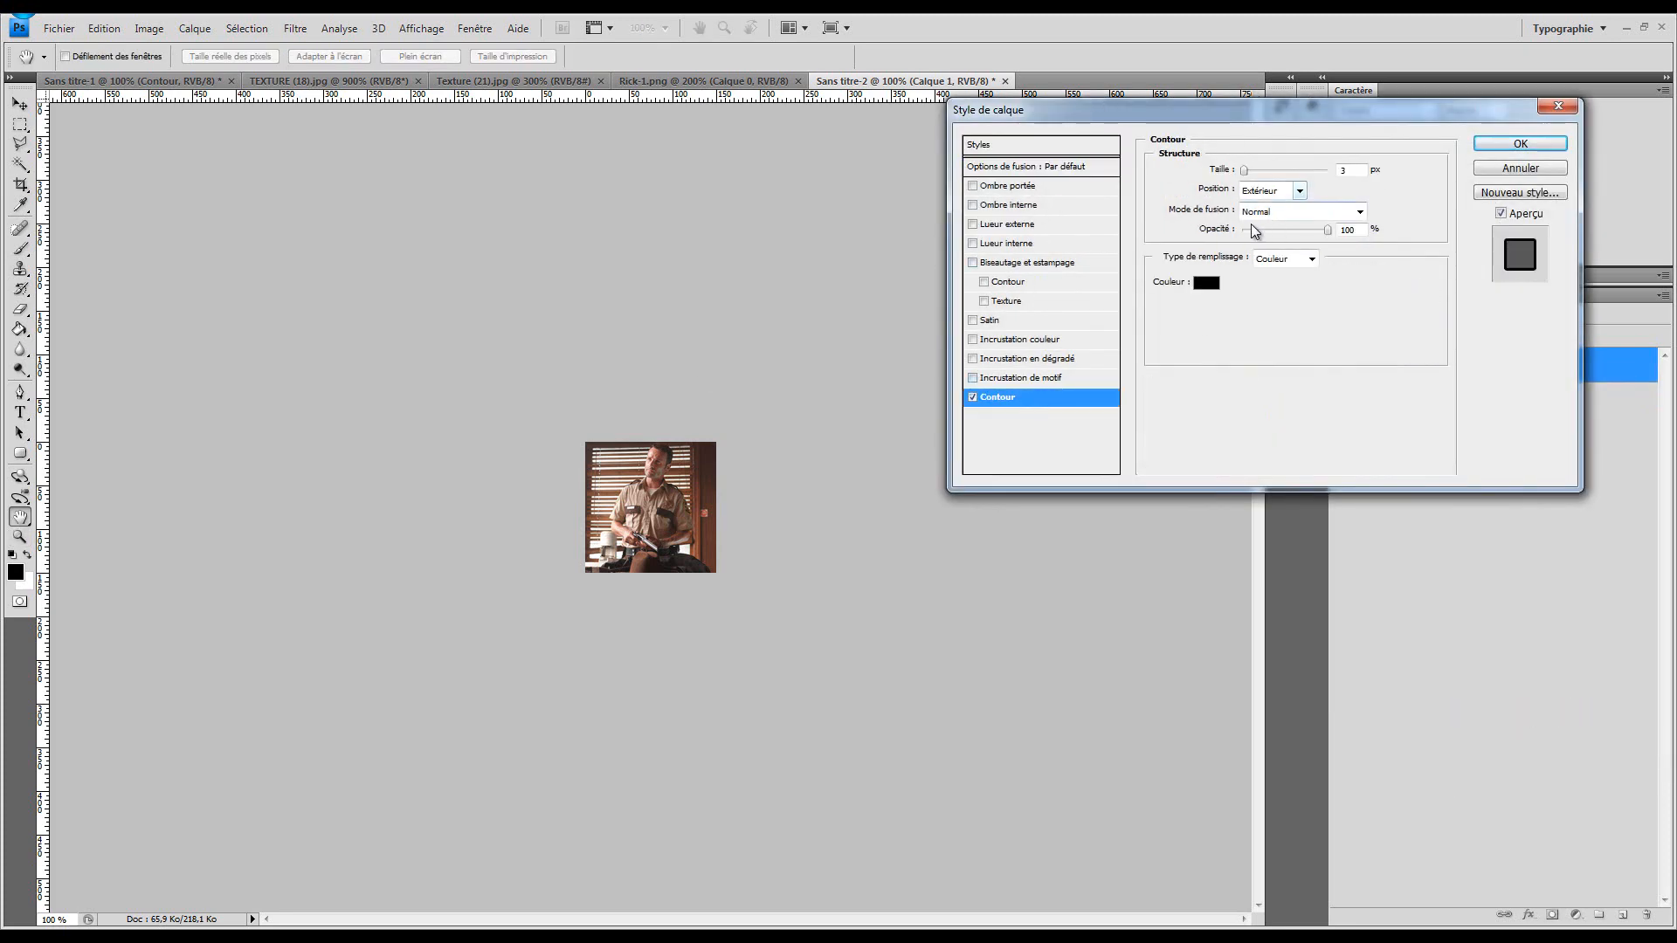
click(1298, 191)
click(1294, 212)
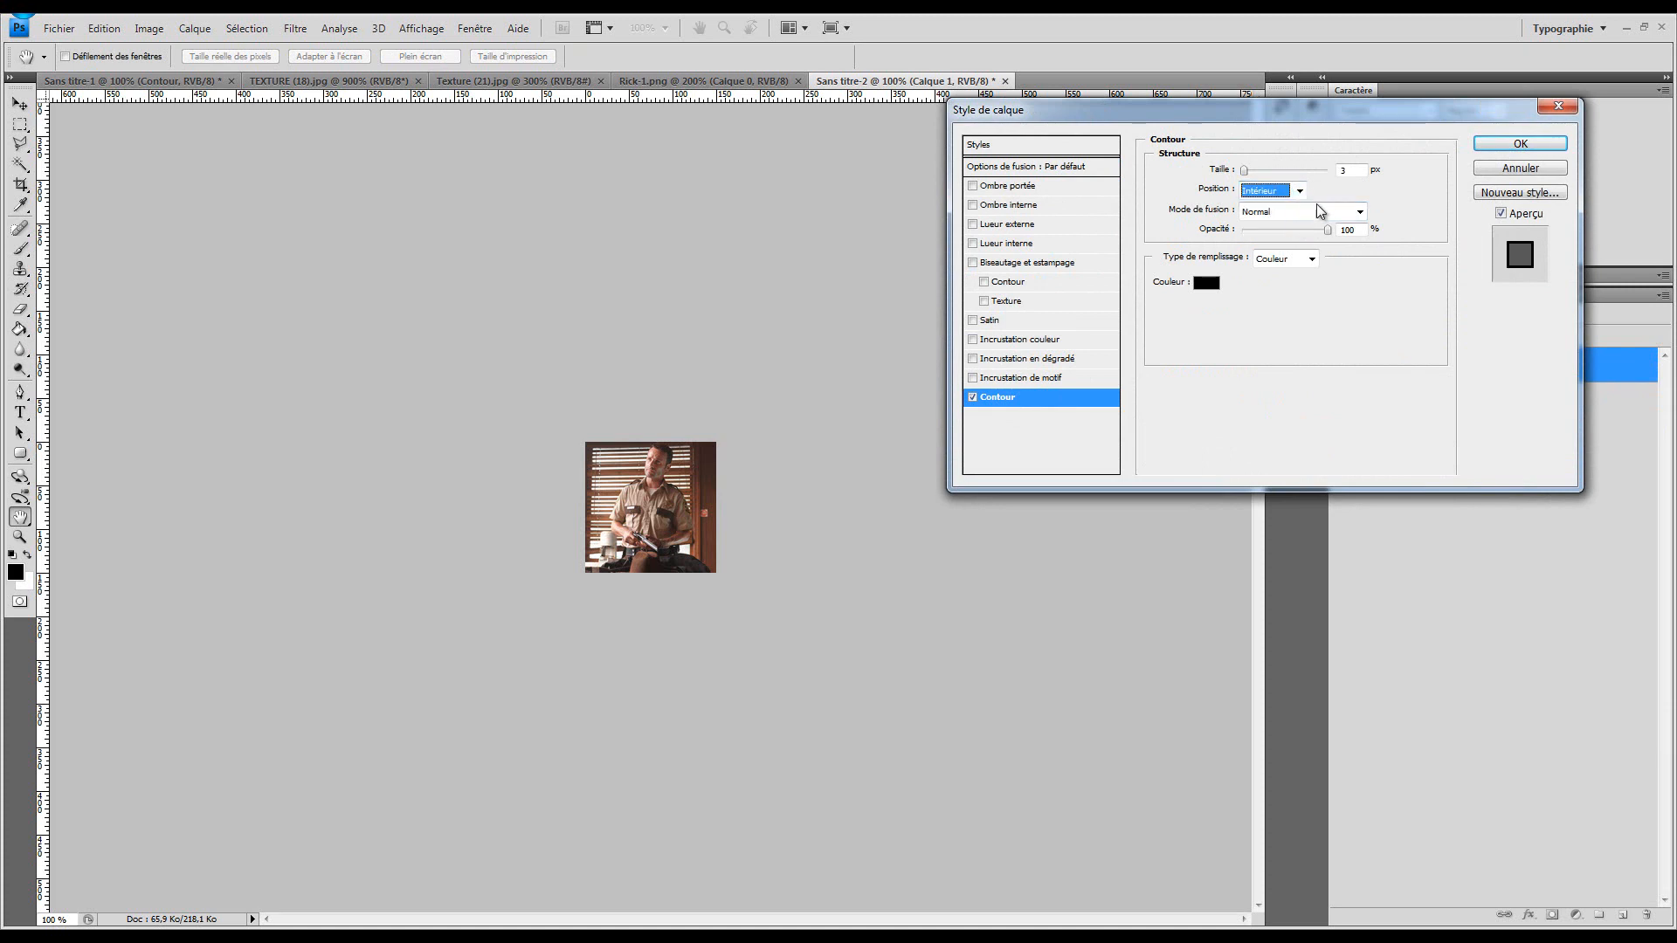
drag(1244, 169, 1273, 170)
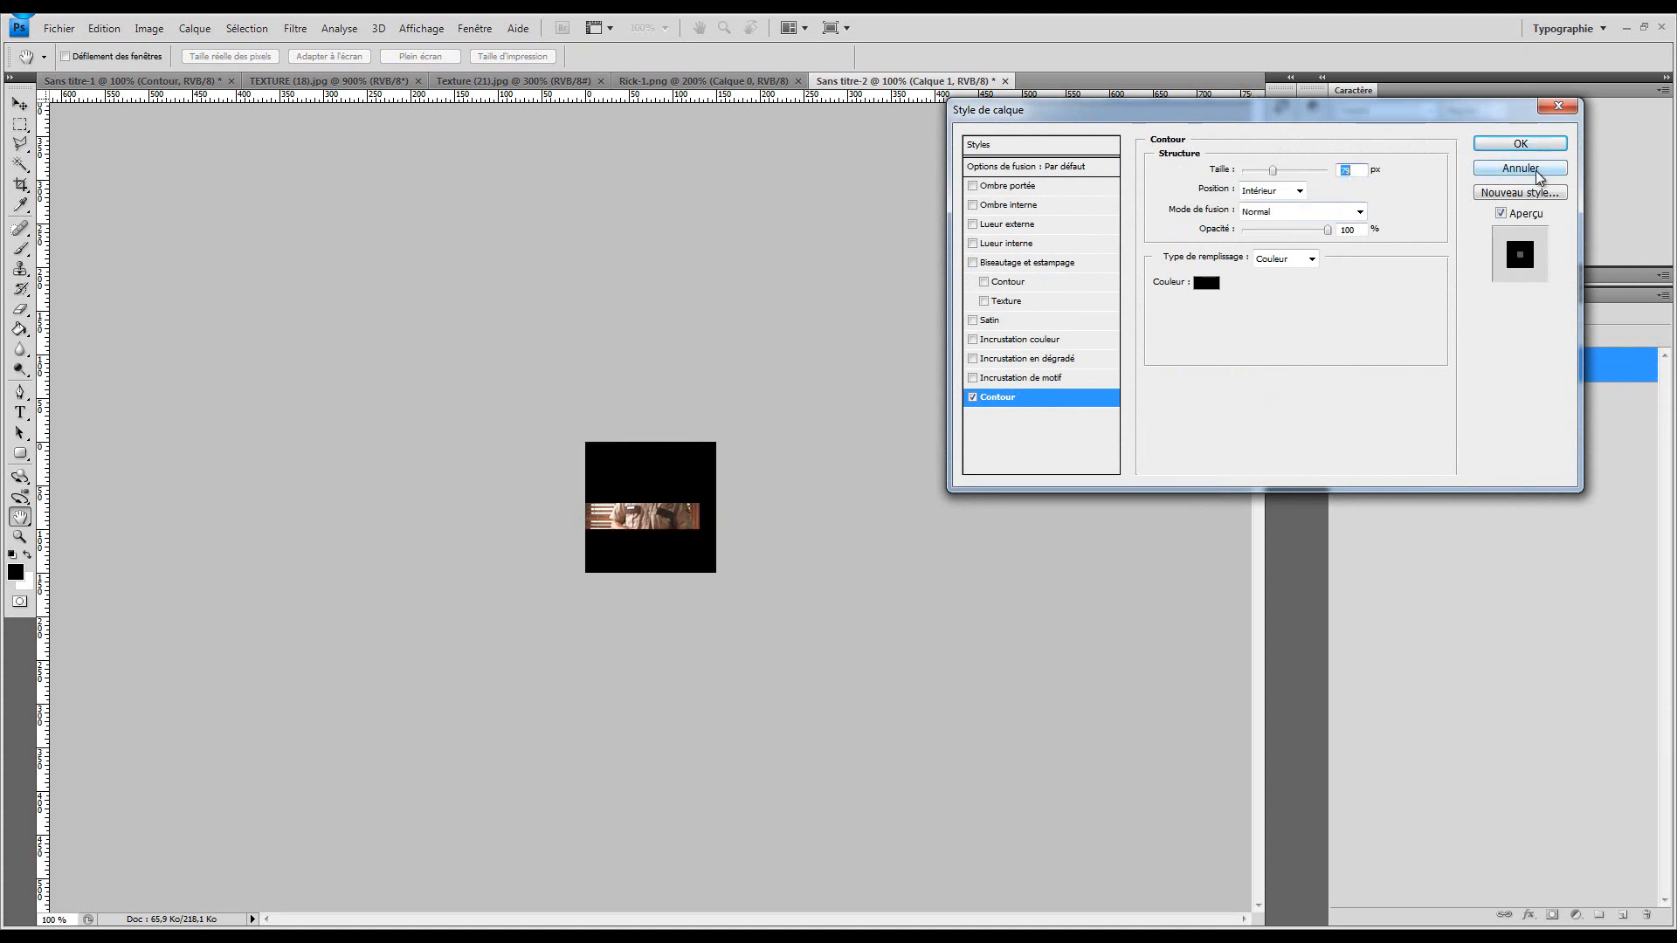
click(1536, 169)
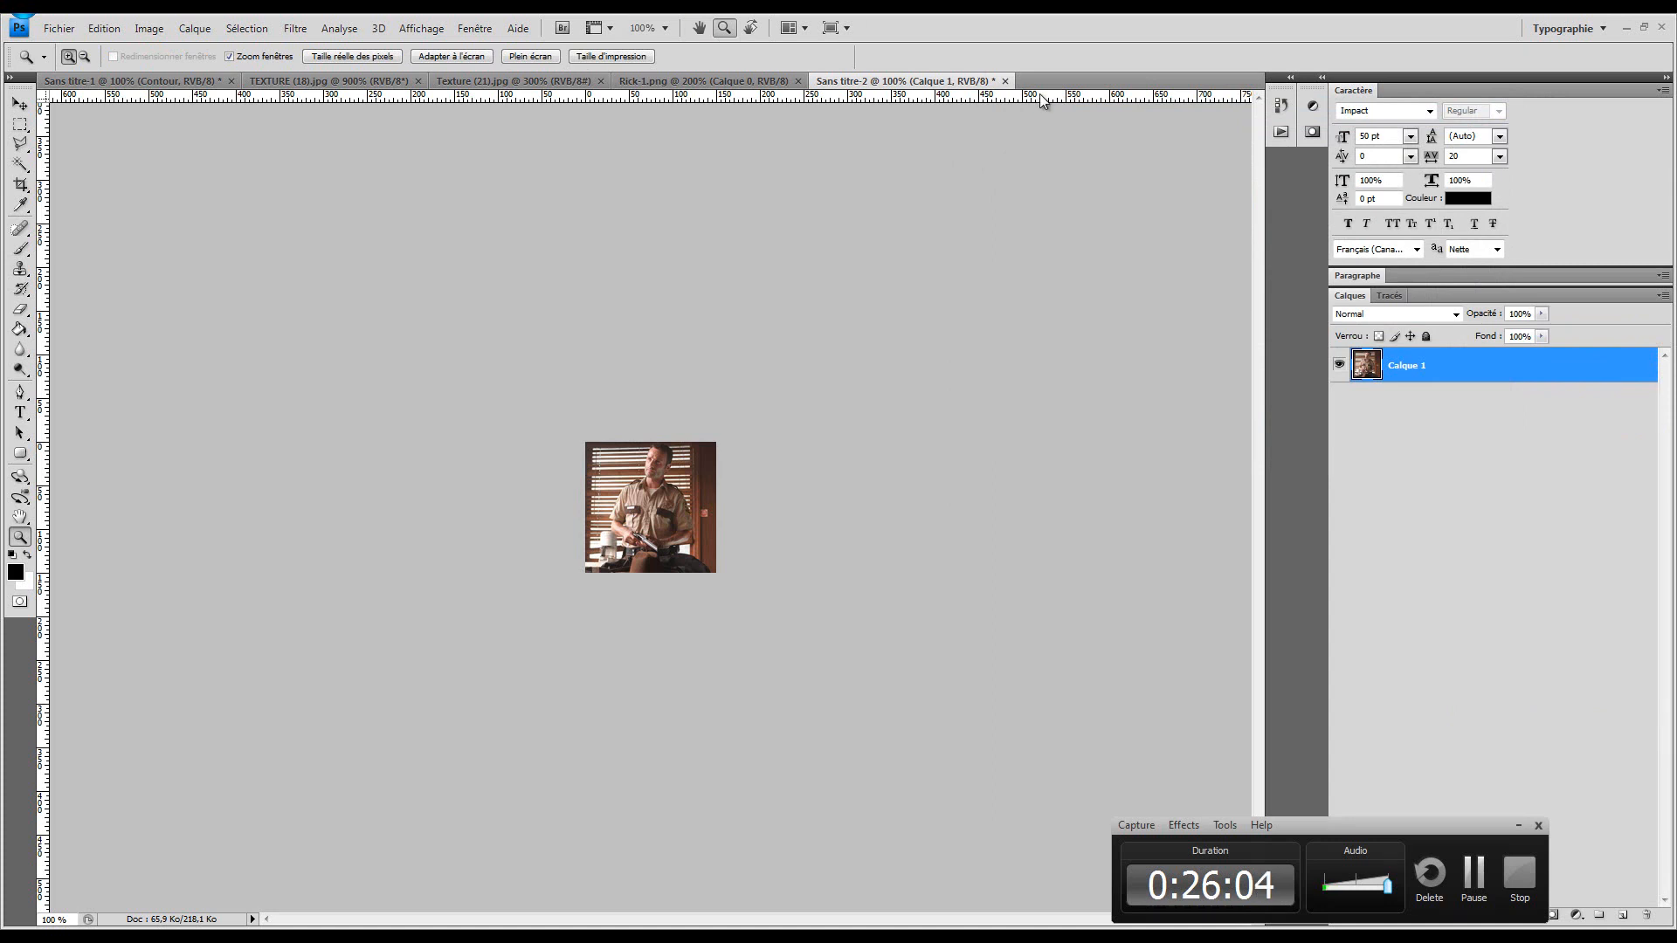
Close the avatar document Sans titre-2 without saving and return to the banner document
click(1005, 81)
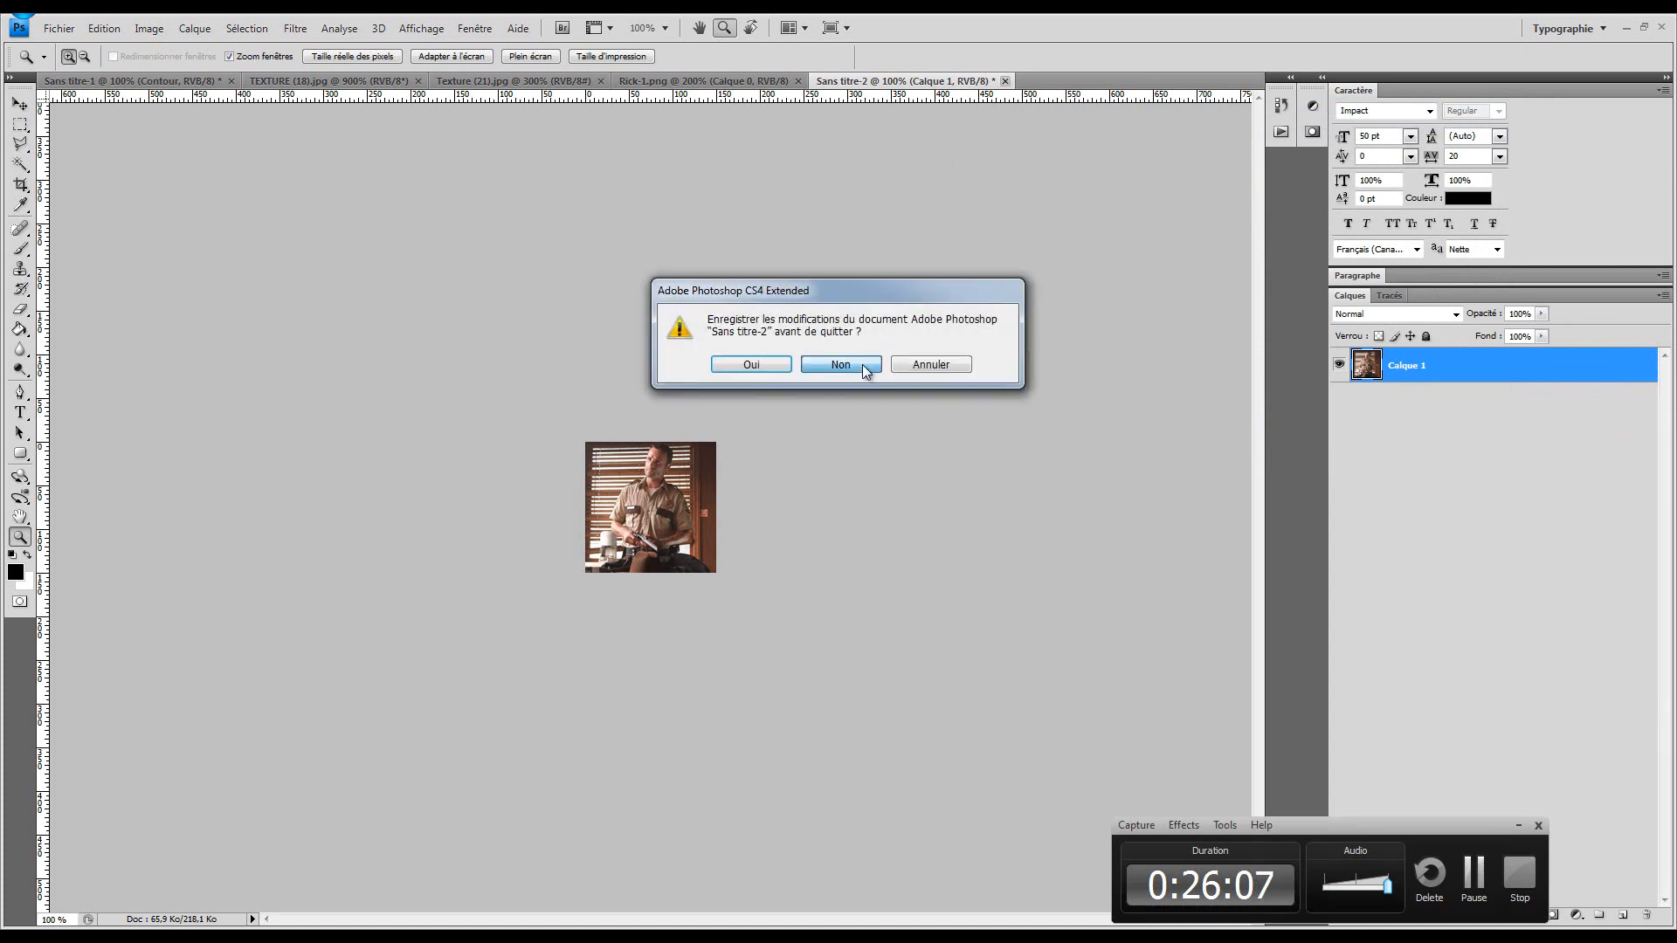
click(863, 365)
click(123, 80)
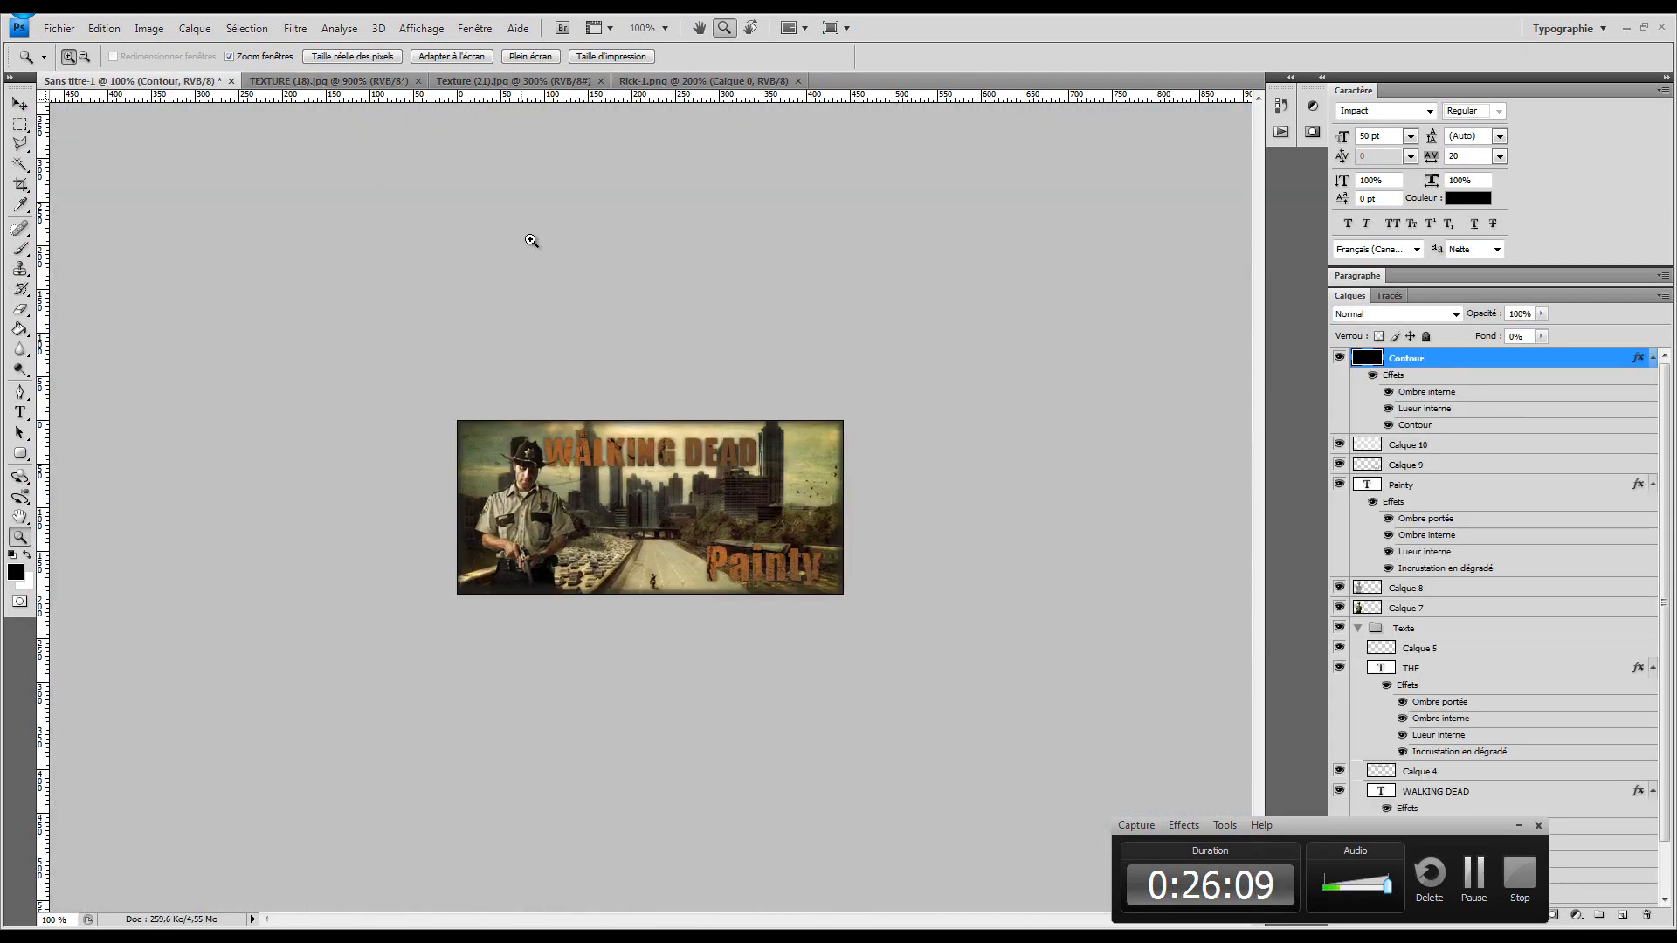